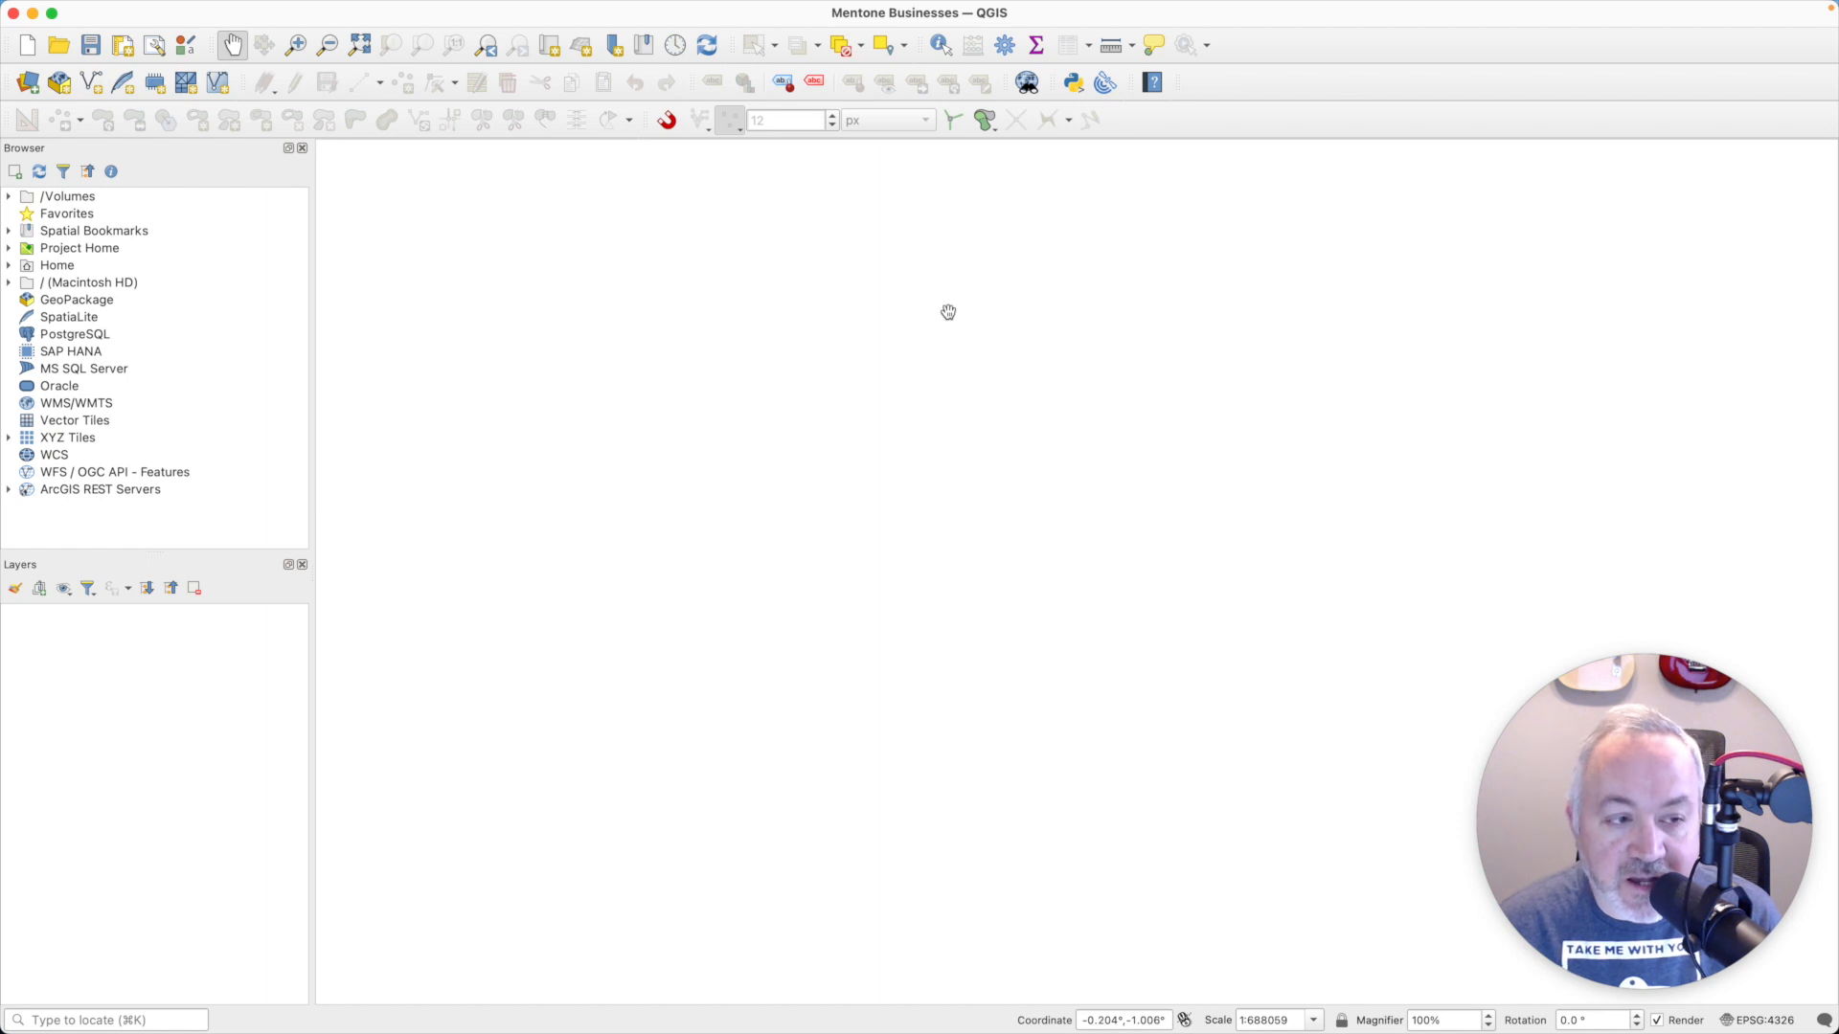
# - Add the OpenStreetMap XYZ tile layer to the project as a basemap
pyautogui.doubleClick(71, 444)
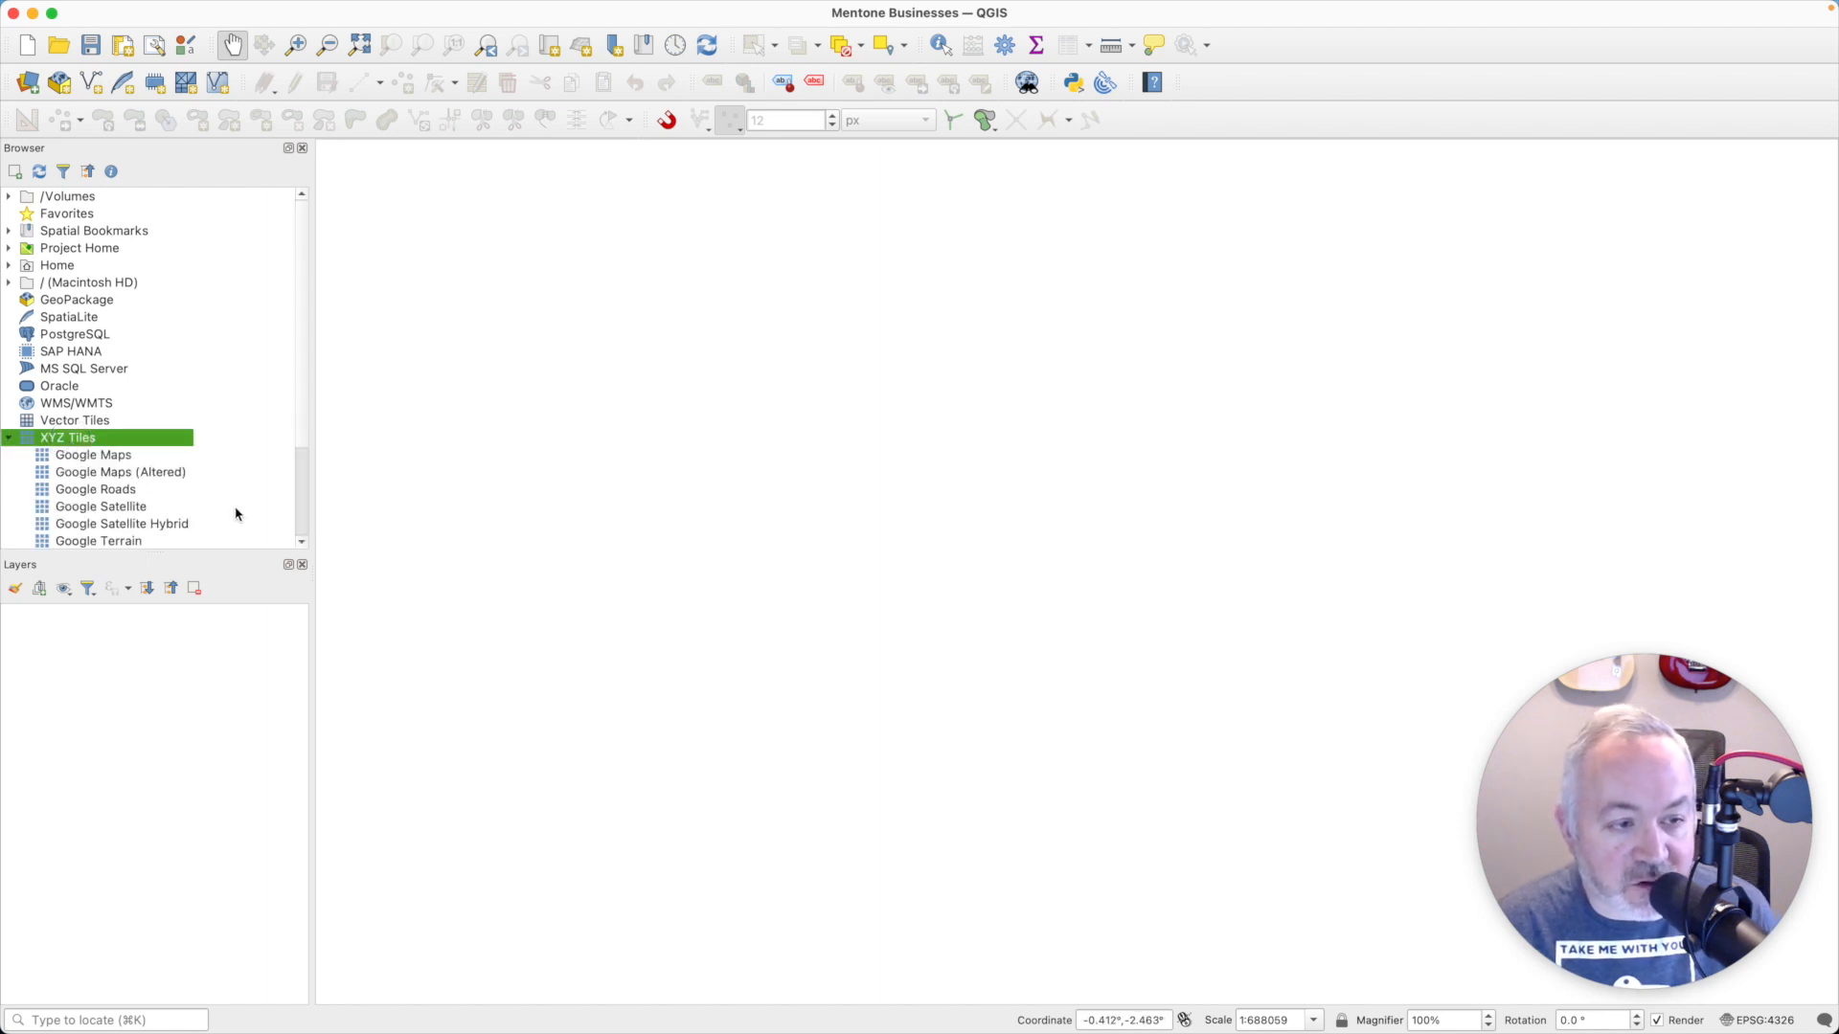
pyautogui.scroll(-3, 230, 515)
pyautogui.doubleClick(151, 474)
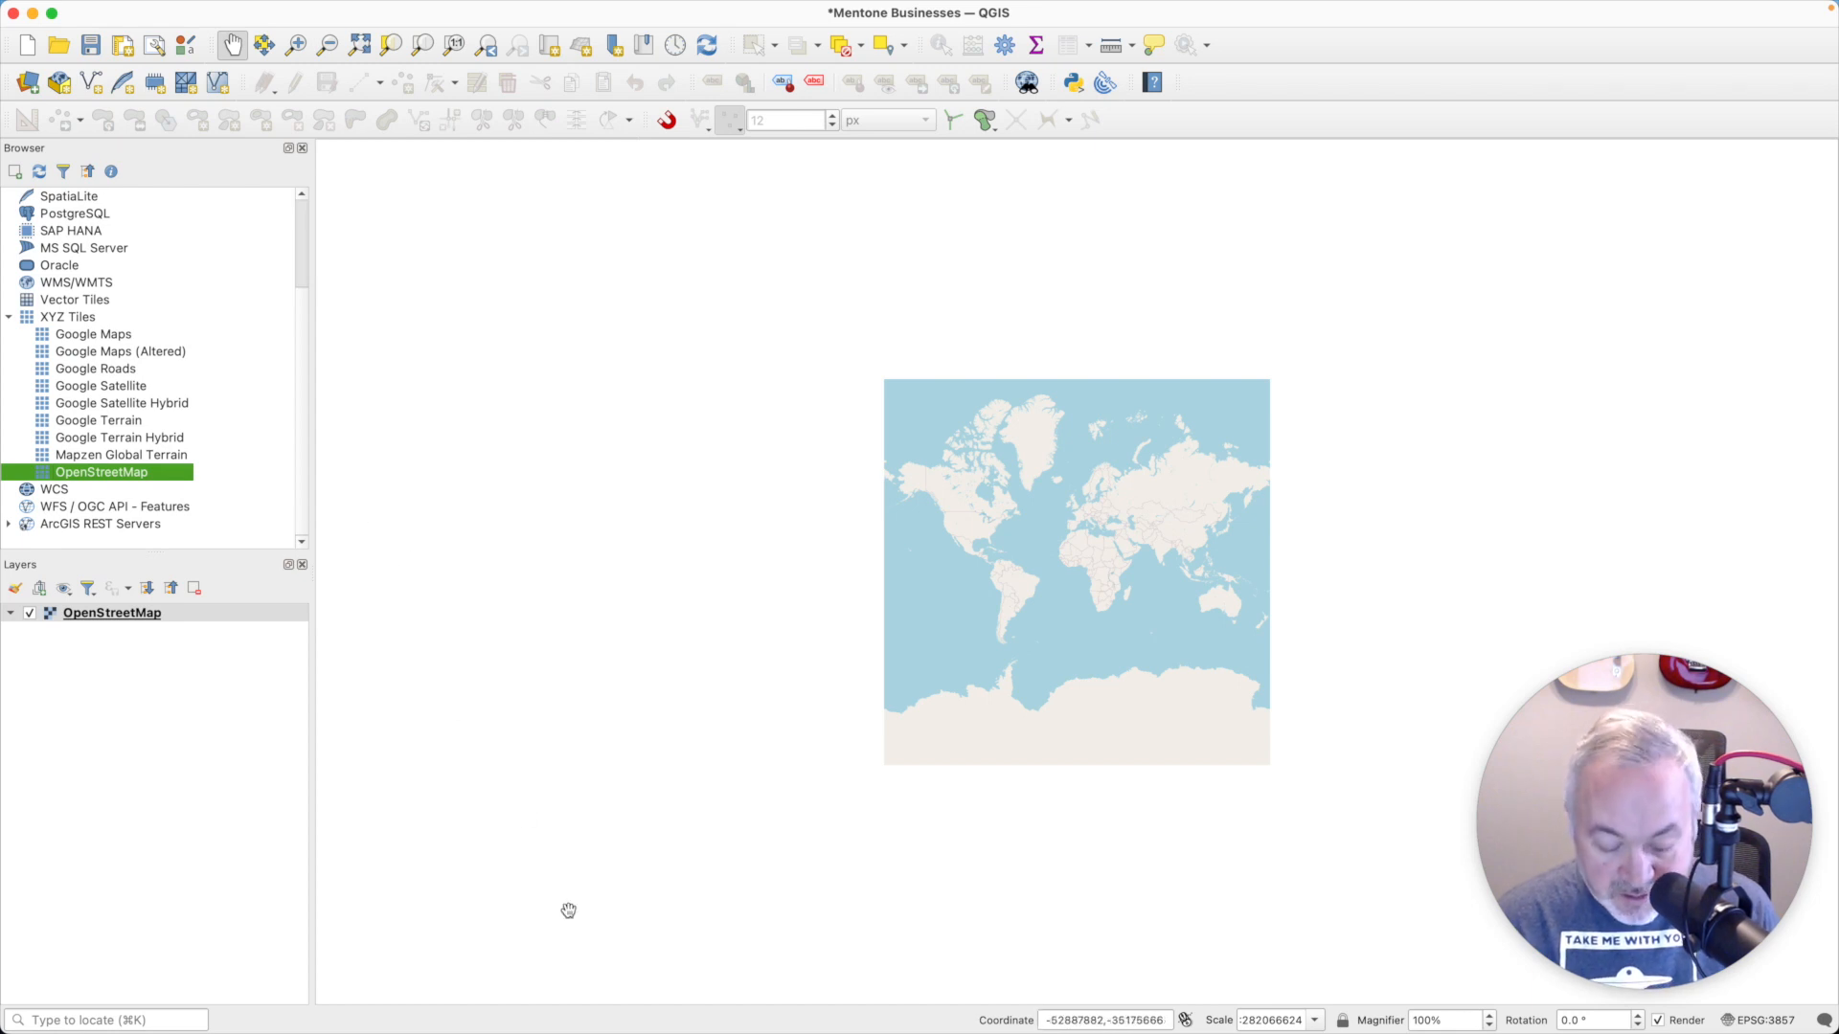
# - Search for "mentone,al" with the Nominatim geocoder and go to Mentone, DeKalb County, Alabama
pyautogui.press('super+k')
pyautogui.write('>')
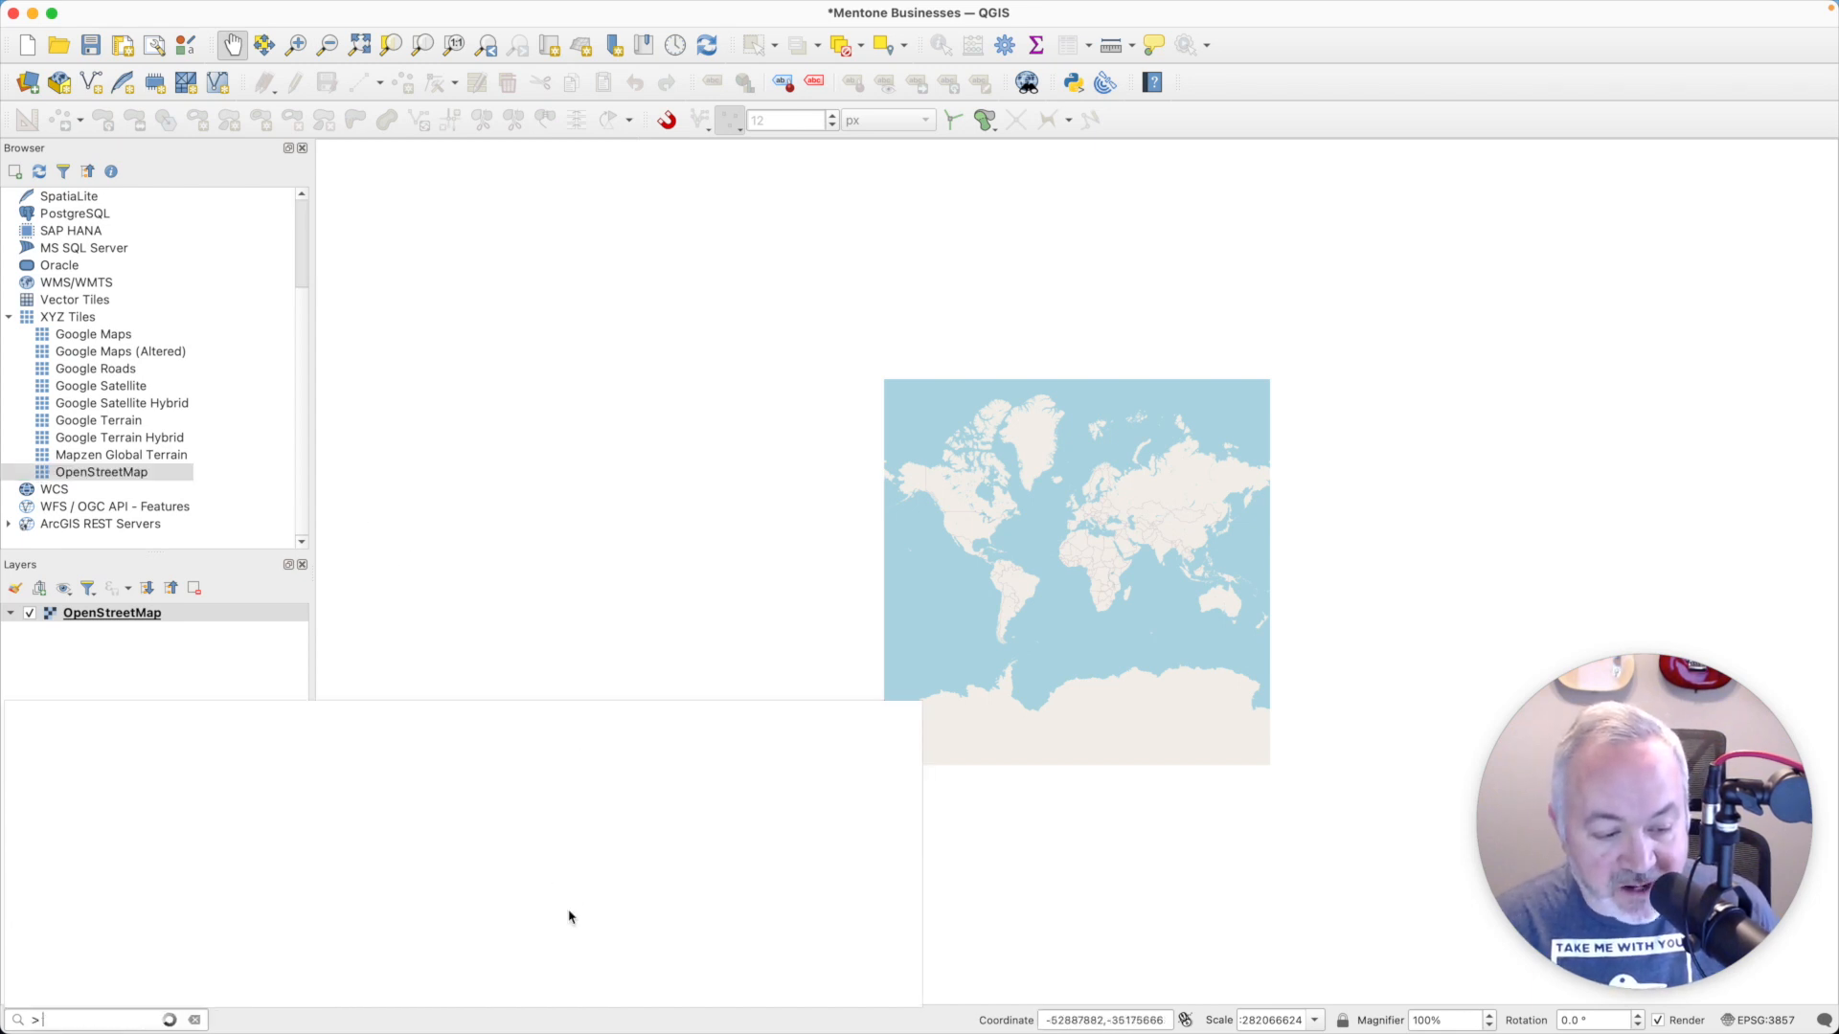
pyautogui.write(' mentone,al')
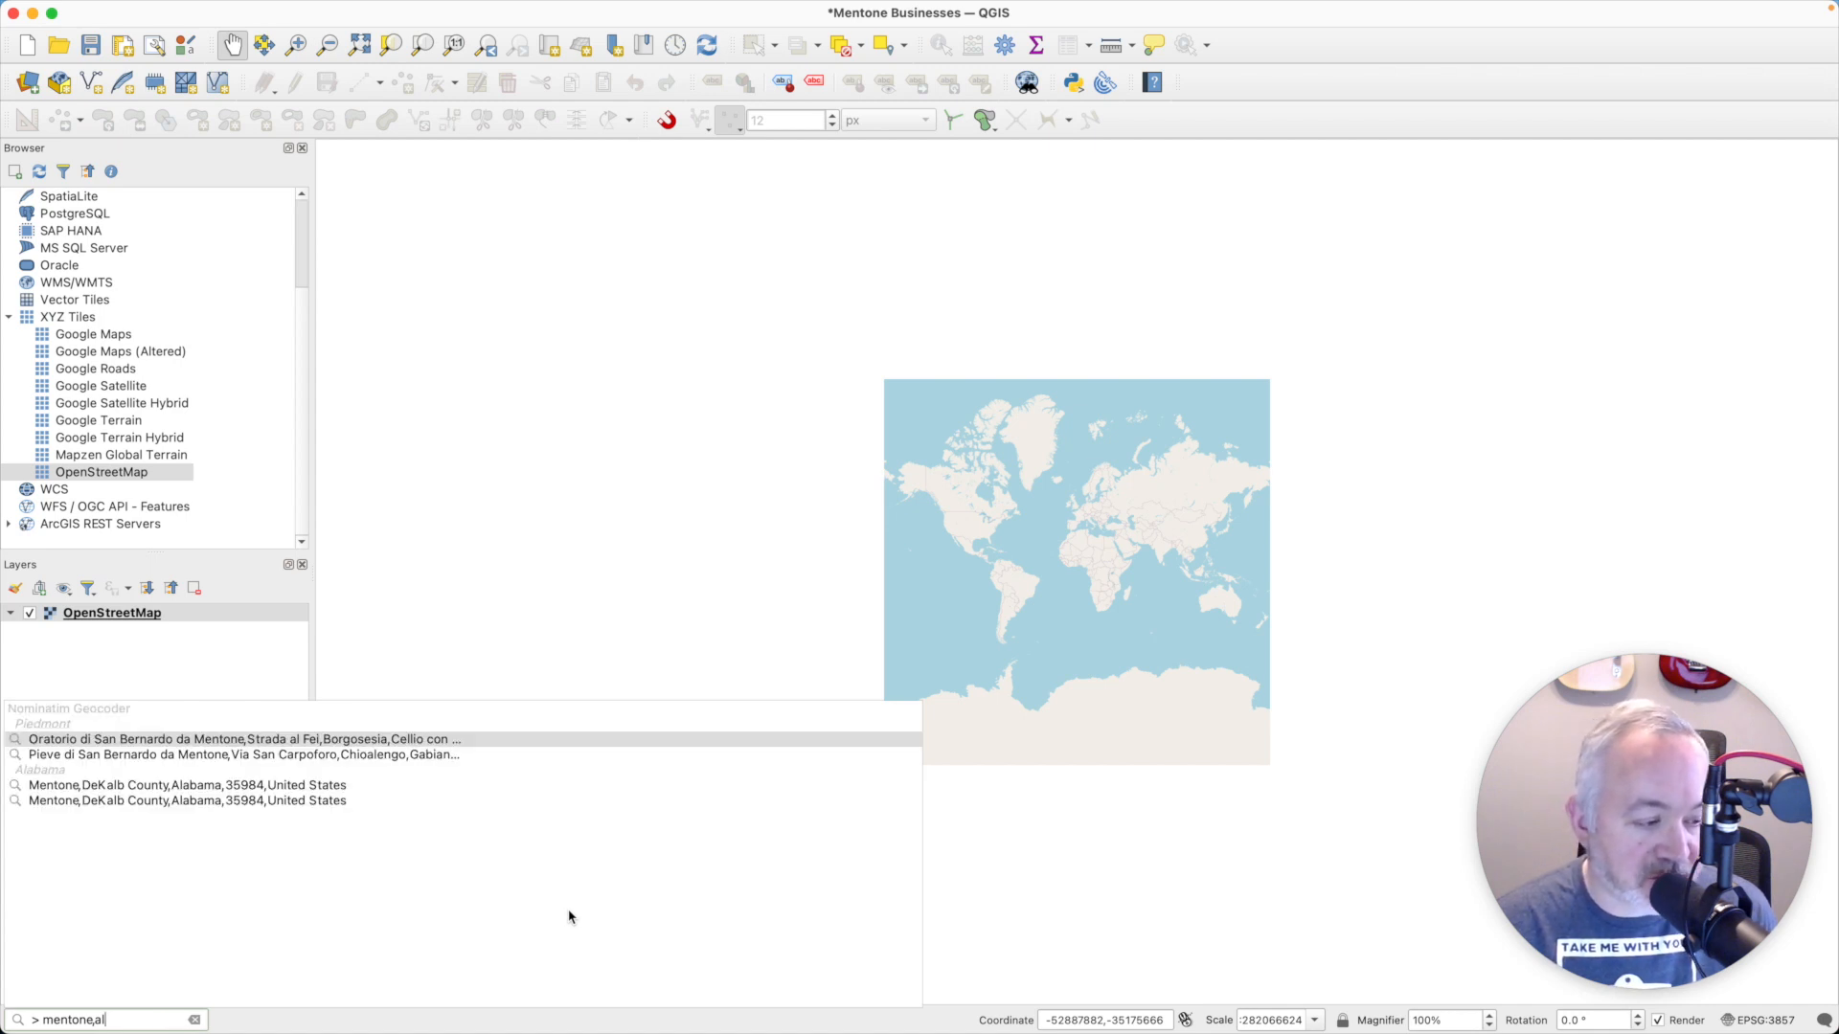
pyautogui.press('Down')
pyautogui.press('Down')
pyautogui.press('Down')
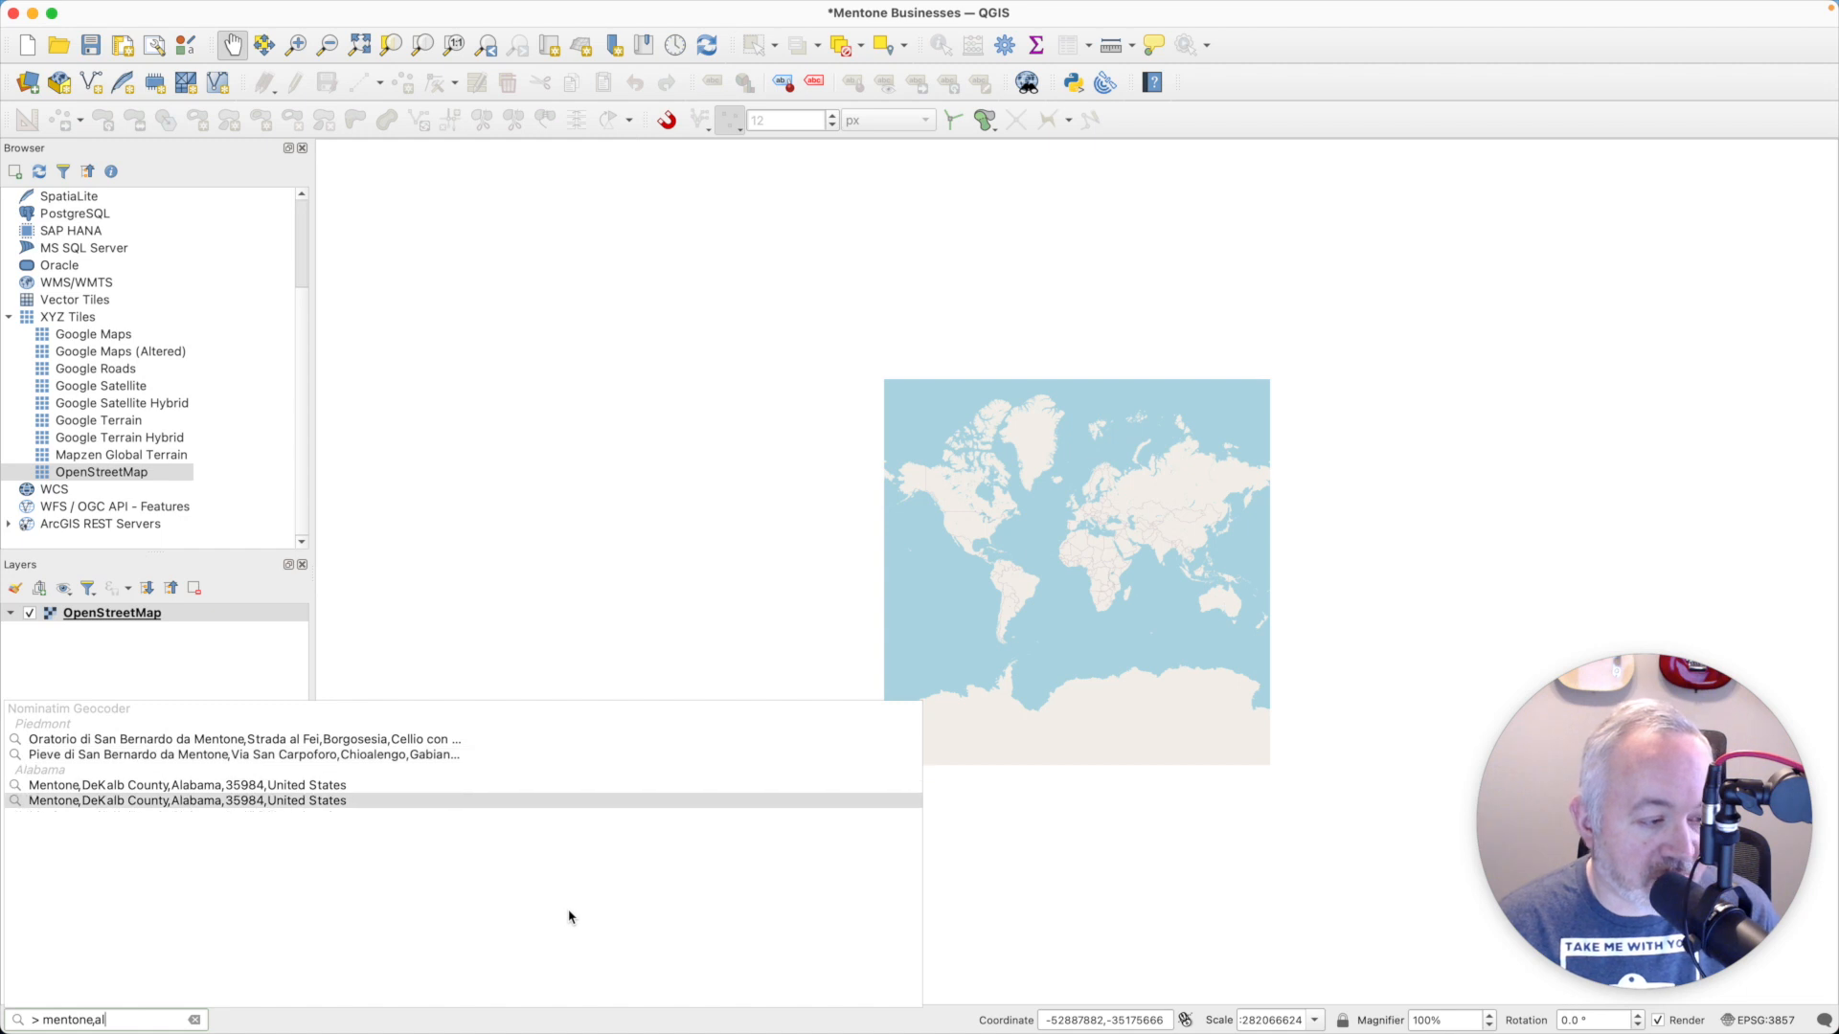
pyautogui.press('Up')
pyautogui.press('Return')
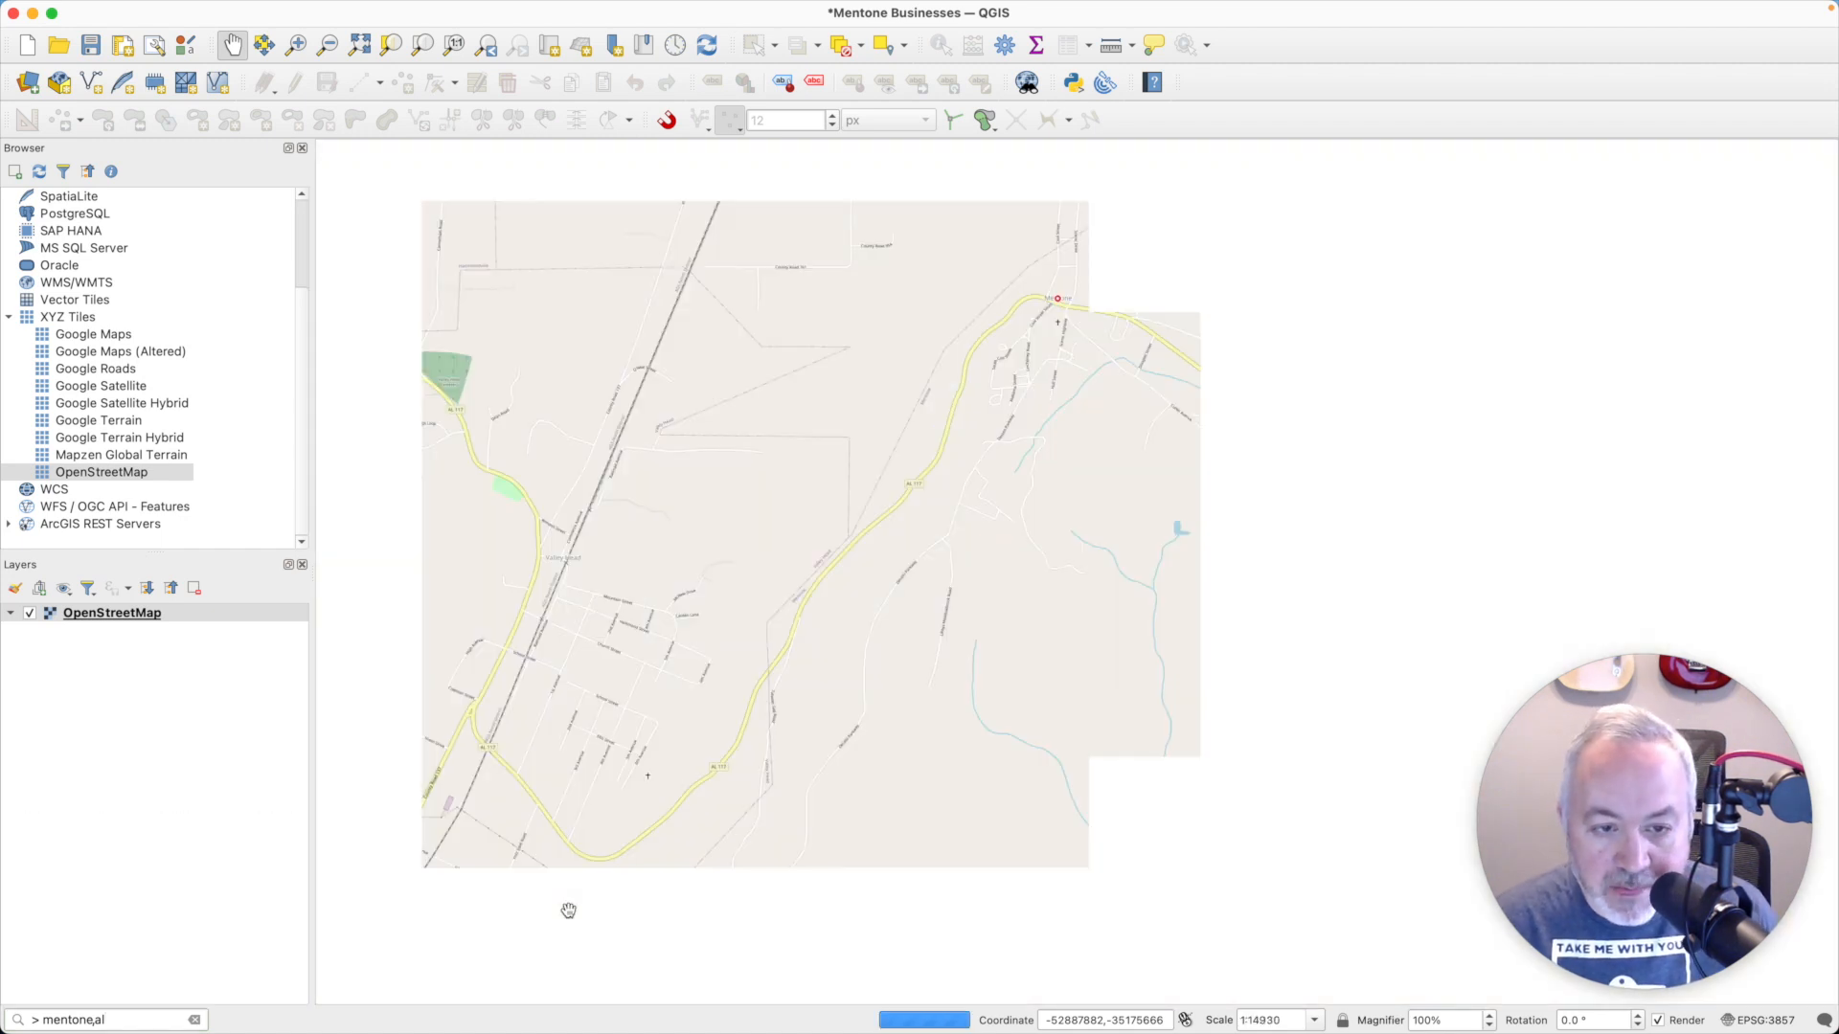
# - Frame the town centre on the map and save this extent as a project bookmark named Mentone
pyautogui.moveTo(1186, 358); pyautogui.dragTo(981, 391)
pyautogui.scroll(2, 944, 539)
pyautogui.moveTo(1169, 408); pyautogui.dragTo(1153, 435)
pyautogui.press('super+b')
pyautogui.press('super+a')
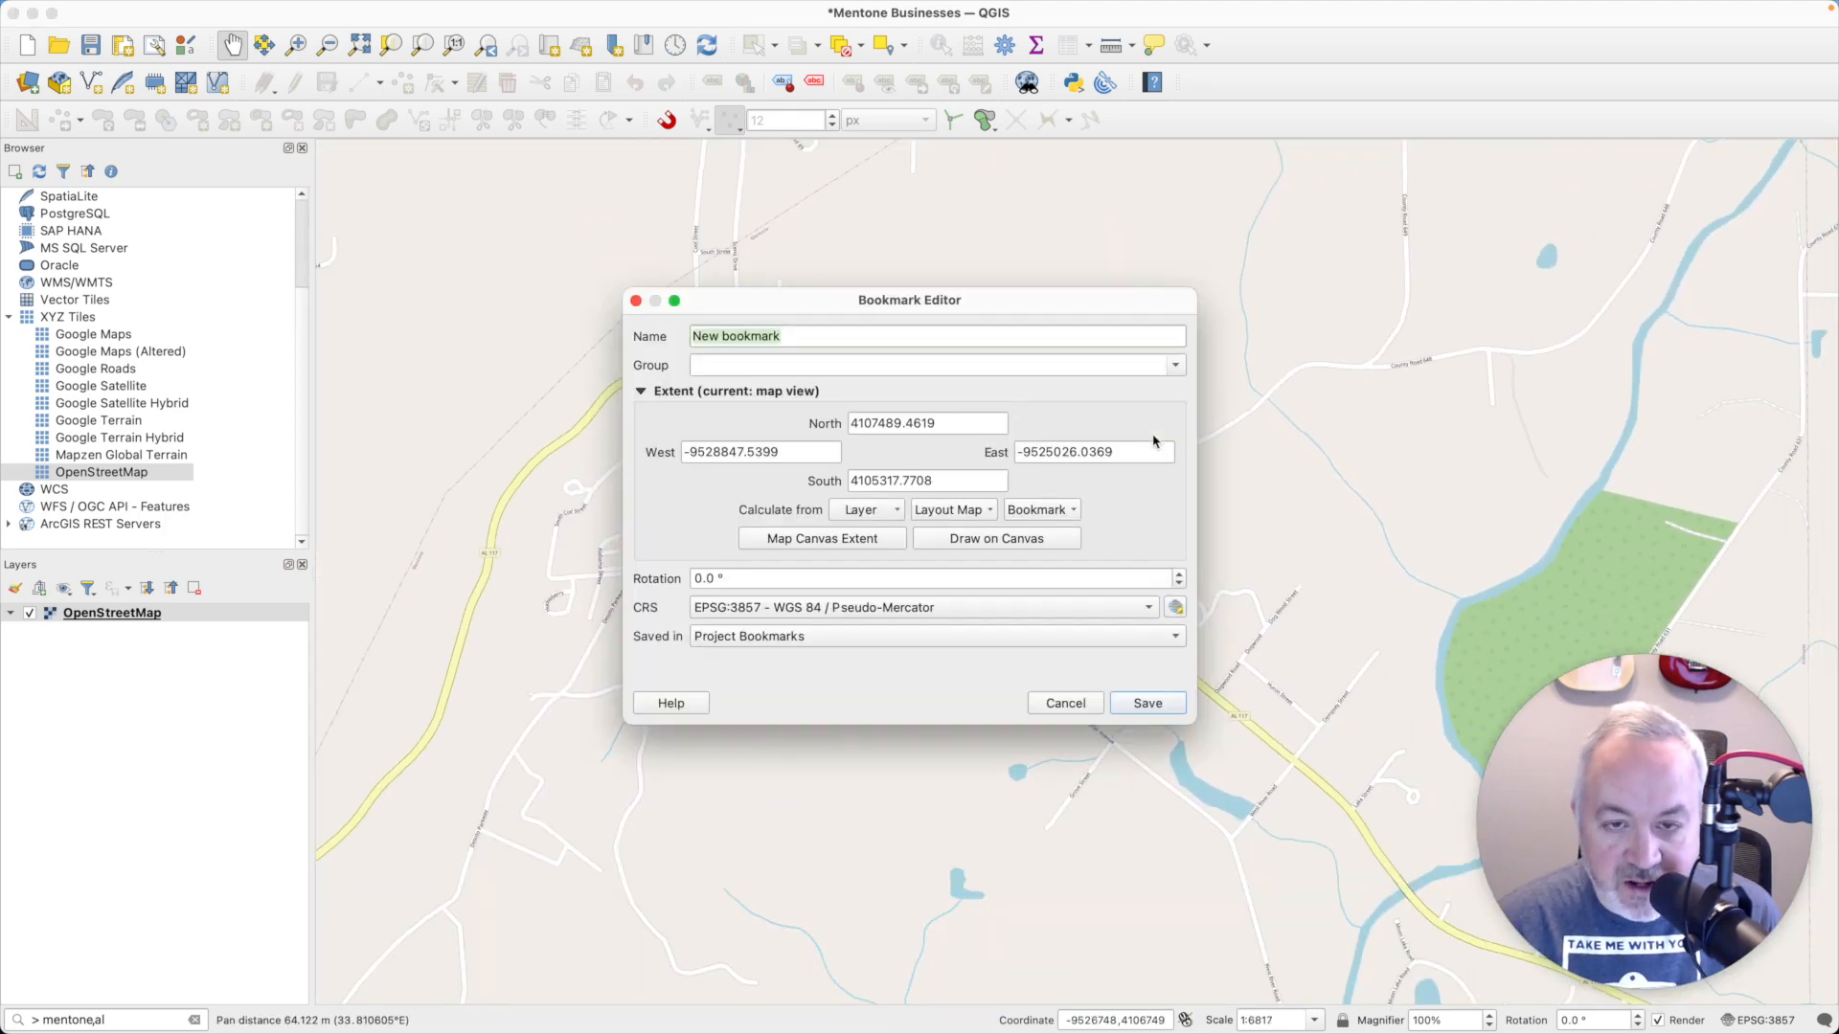
pyautogui.write('Mentone')
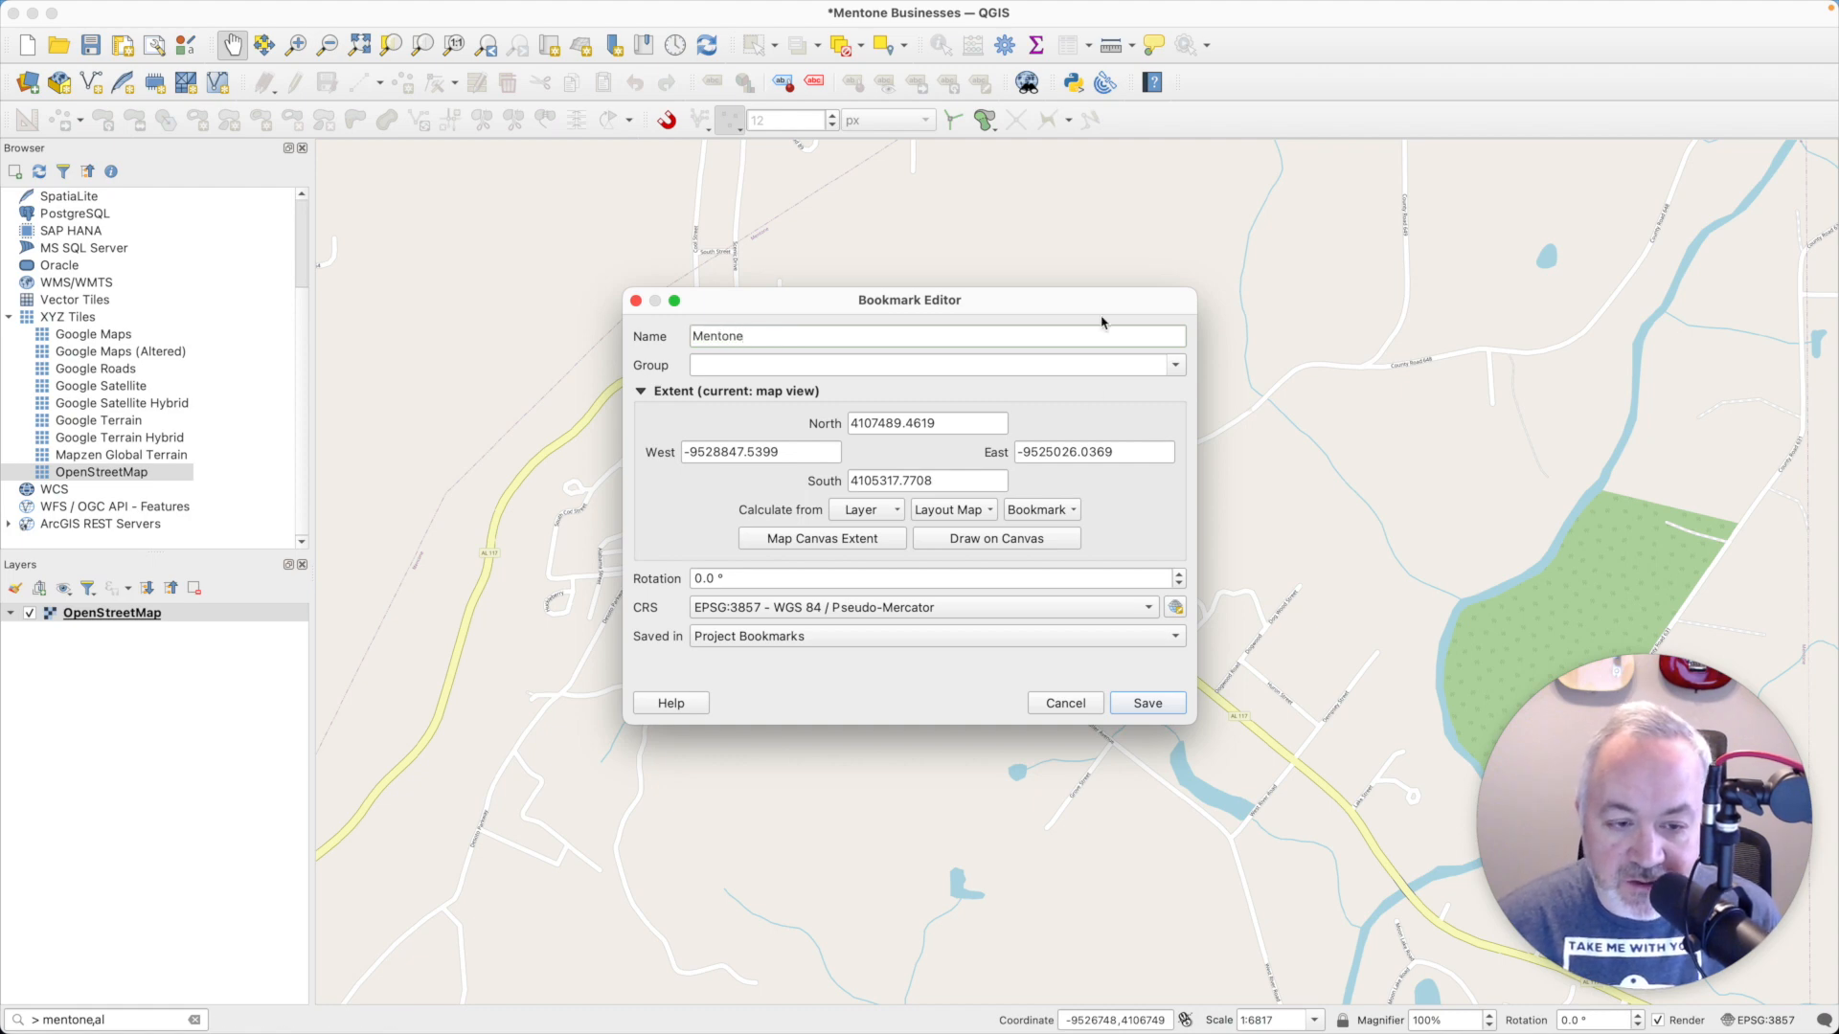
pyautogui.click(1154, 713)
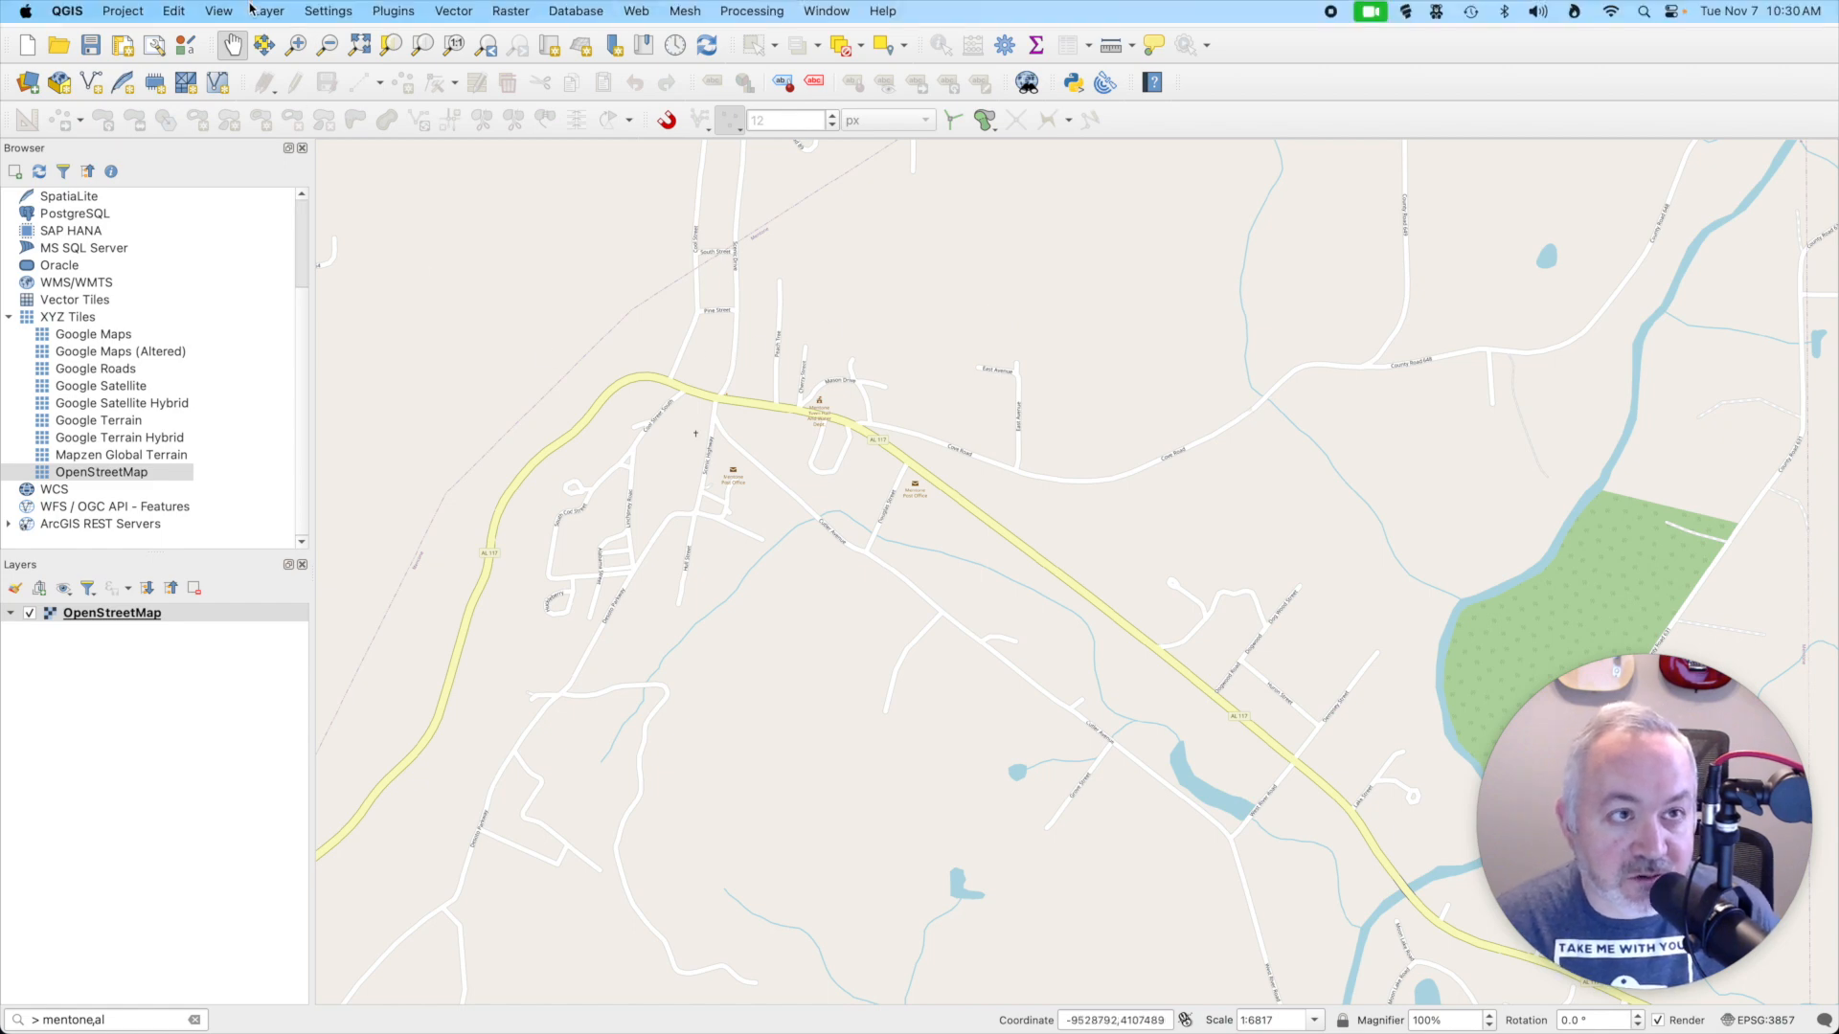
# - Start a new GeoPackage layer with its database saved as mentone in the Day 07 - Navigation folder
pyautogui.click(268, 10)
pyautogui.moveTo(289, 61)
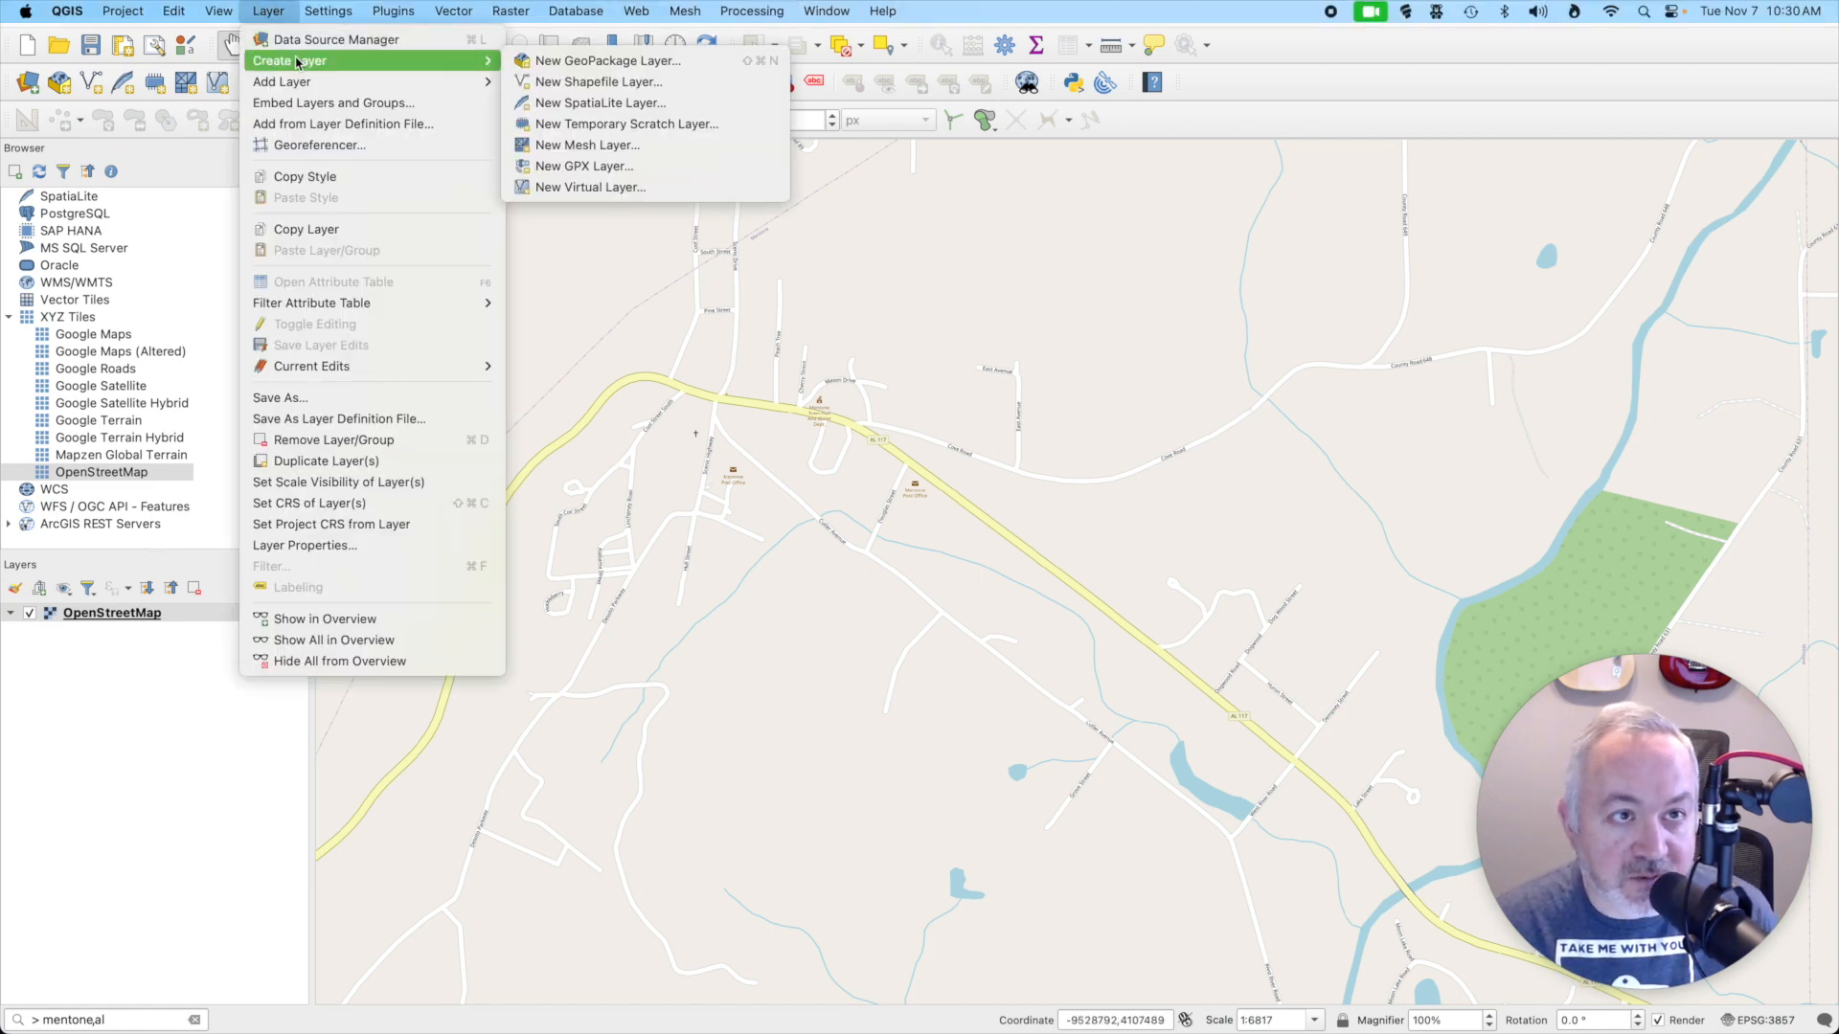
pyautogui.click(643, 67)
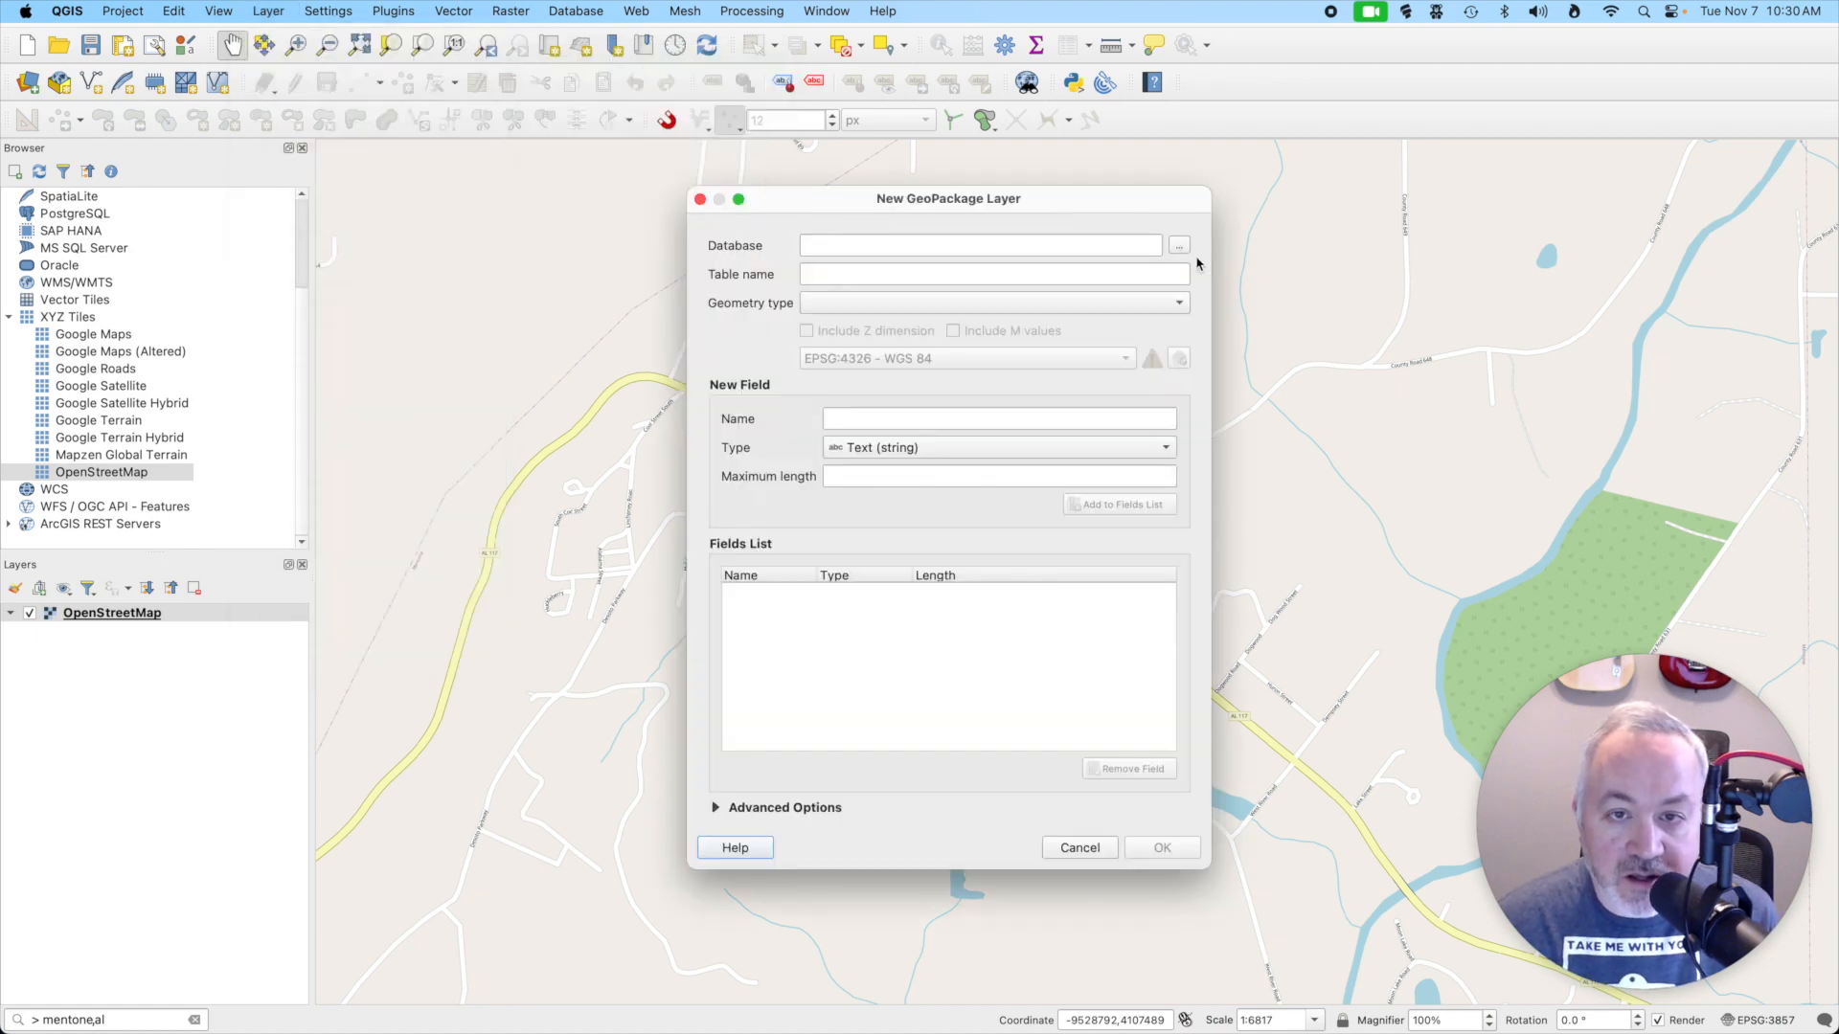
pyautogui.click(1178, 245)
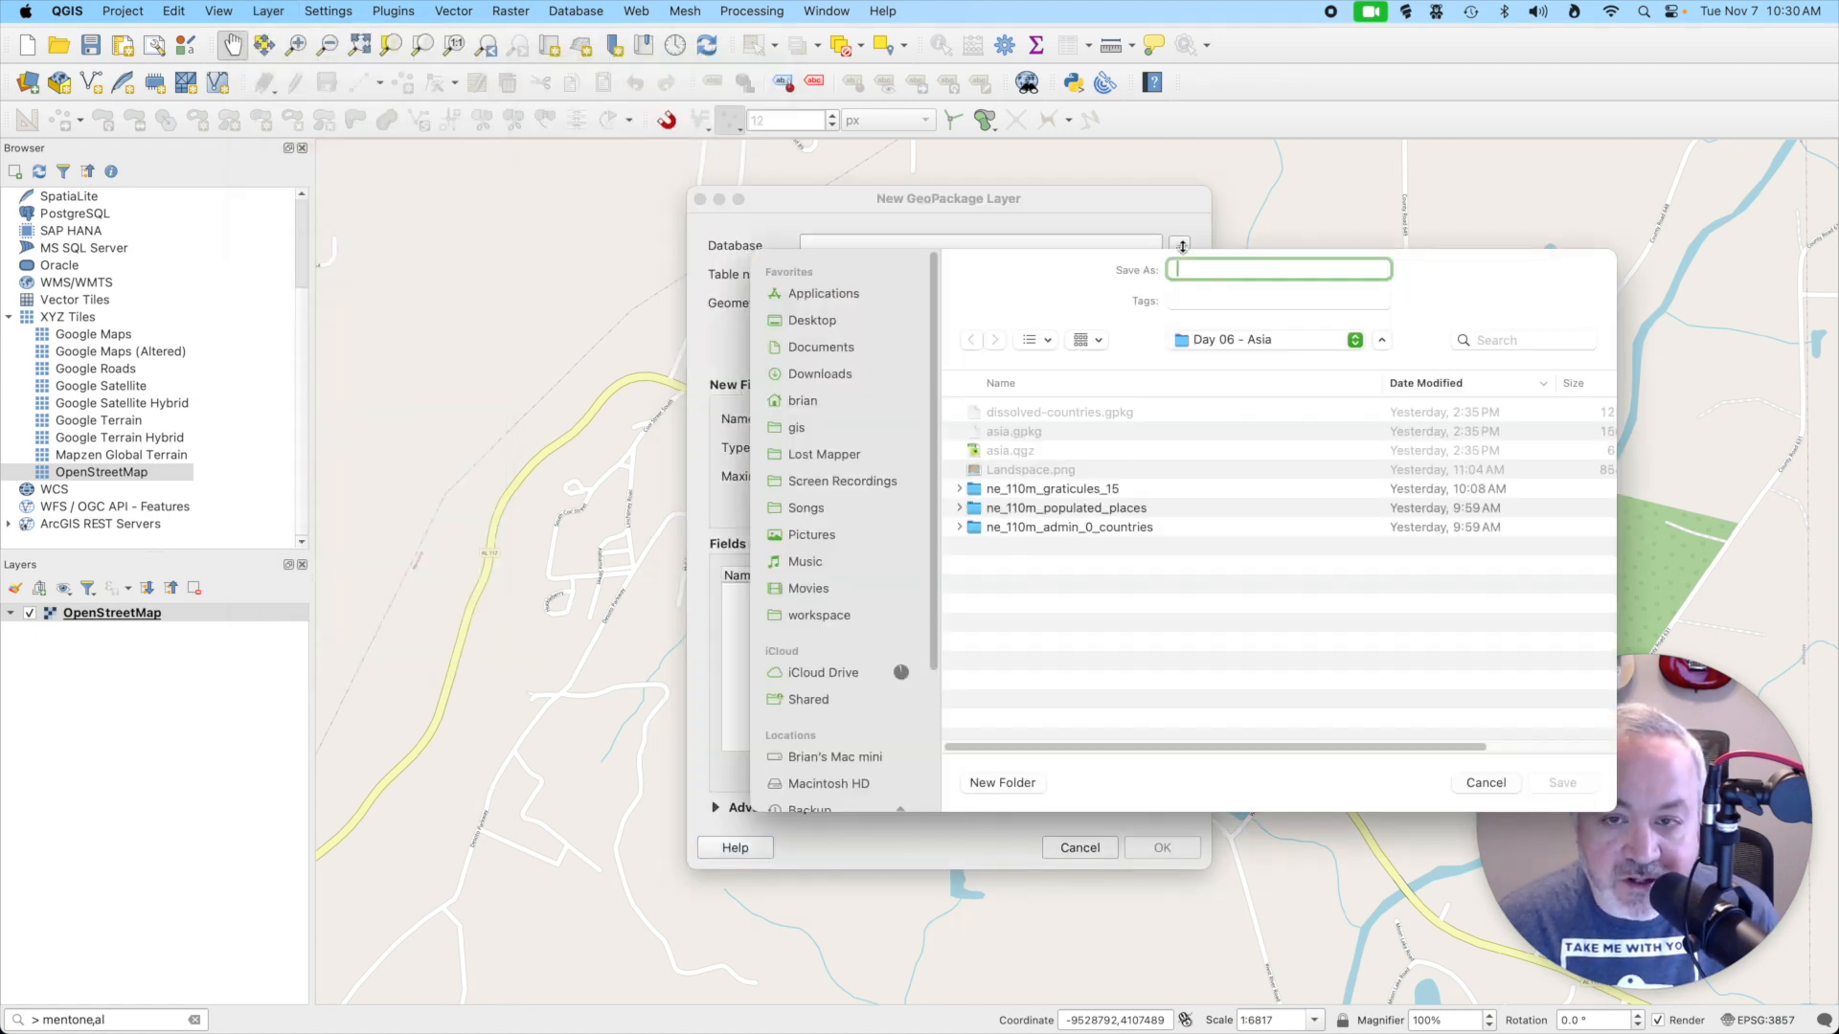
pyautogui.click(1264, 339)
pyautogui.click(1260, 355)
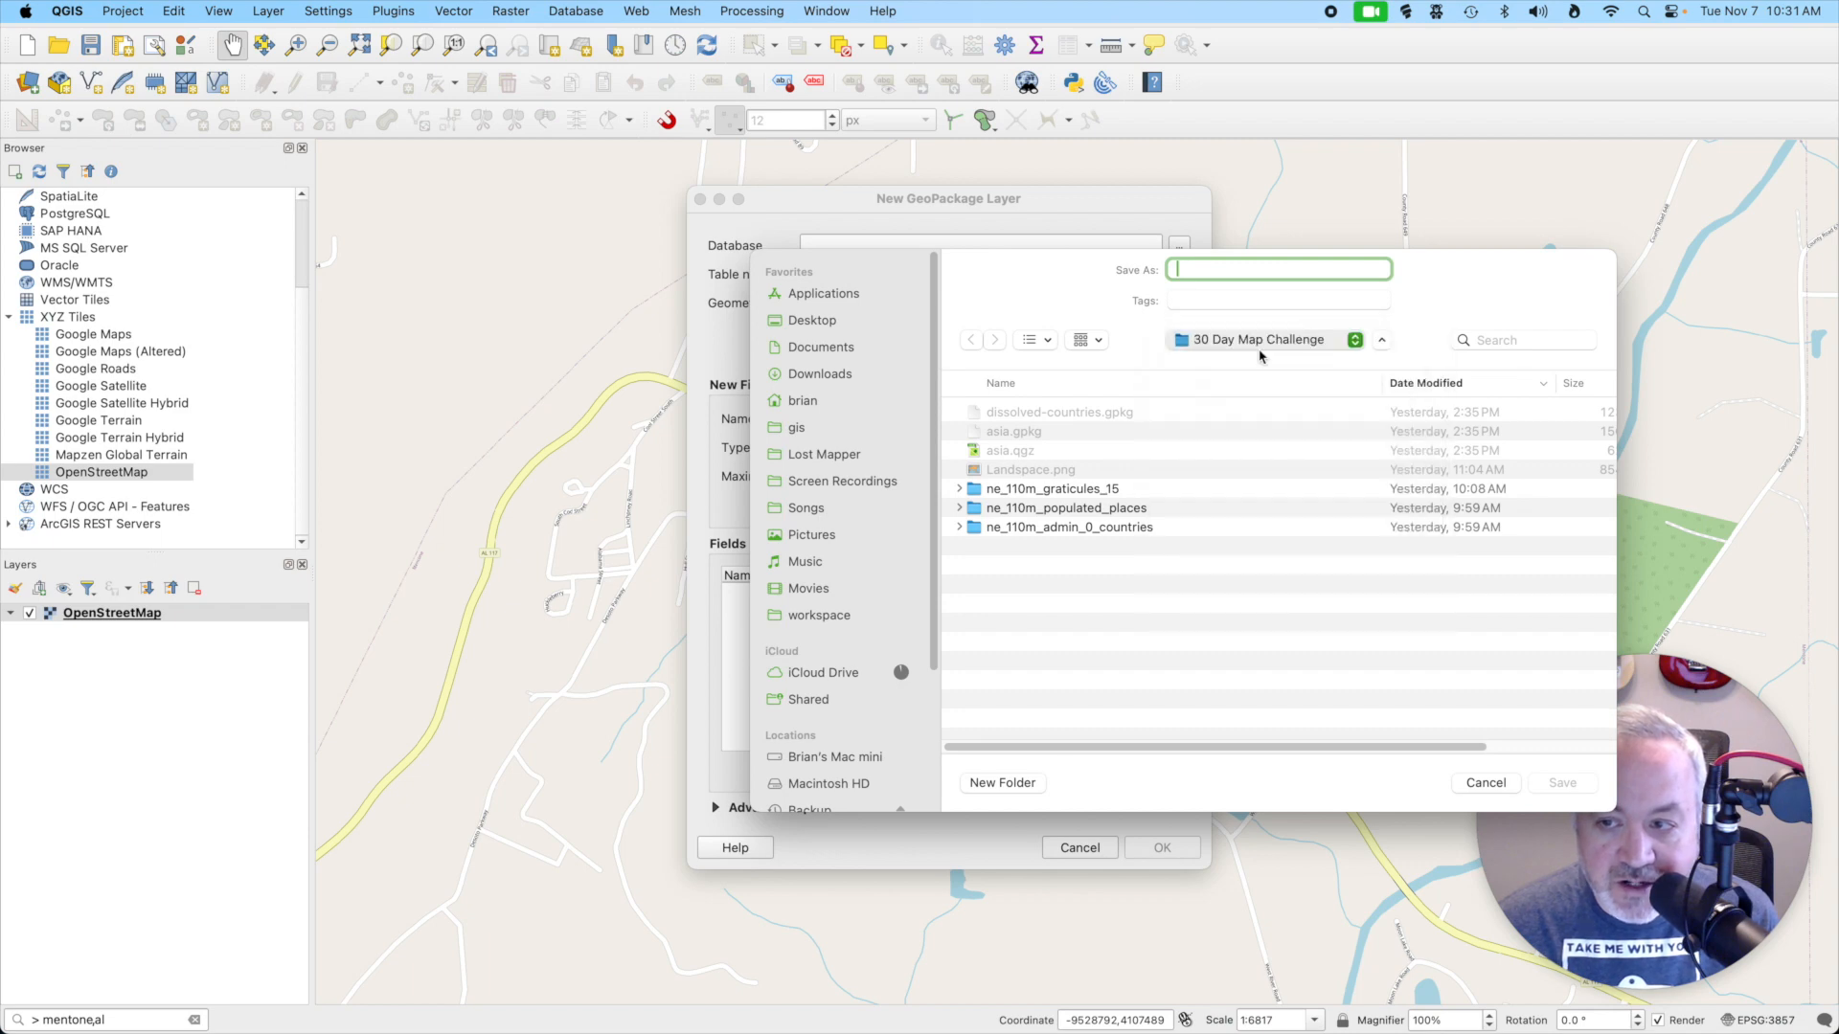
pyautogui.doubleClick(1053, 412)
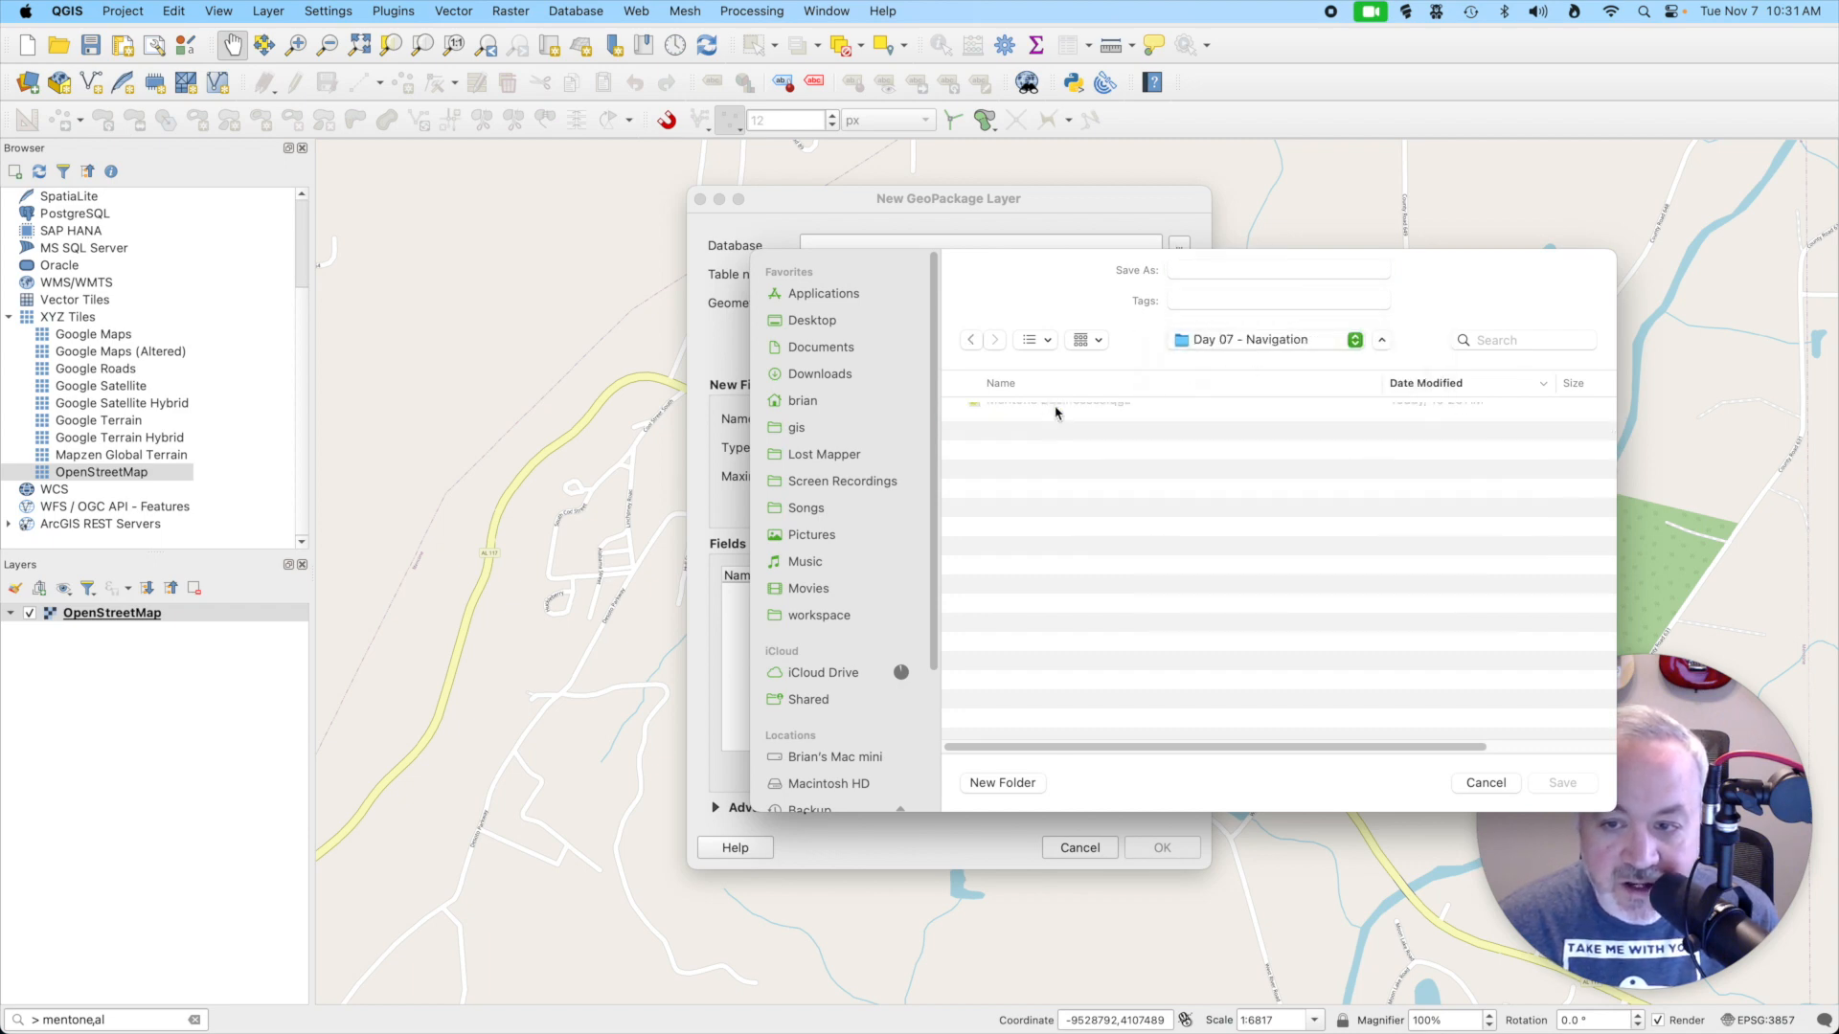
pyautogui.click(1201, 270)
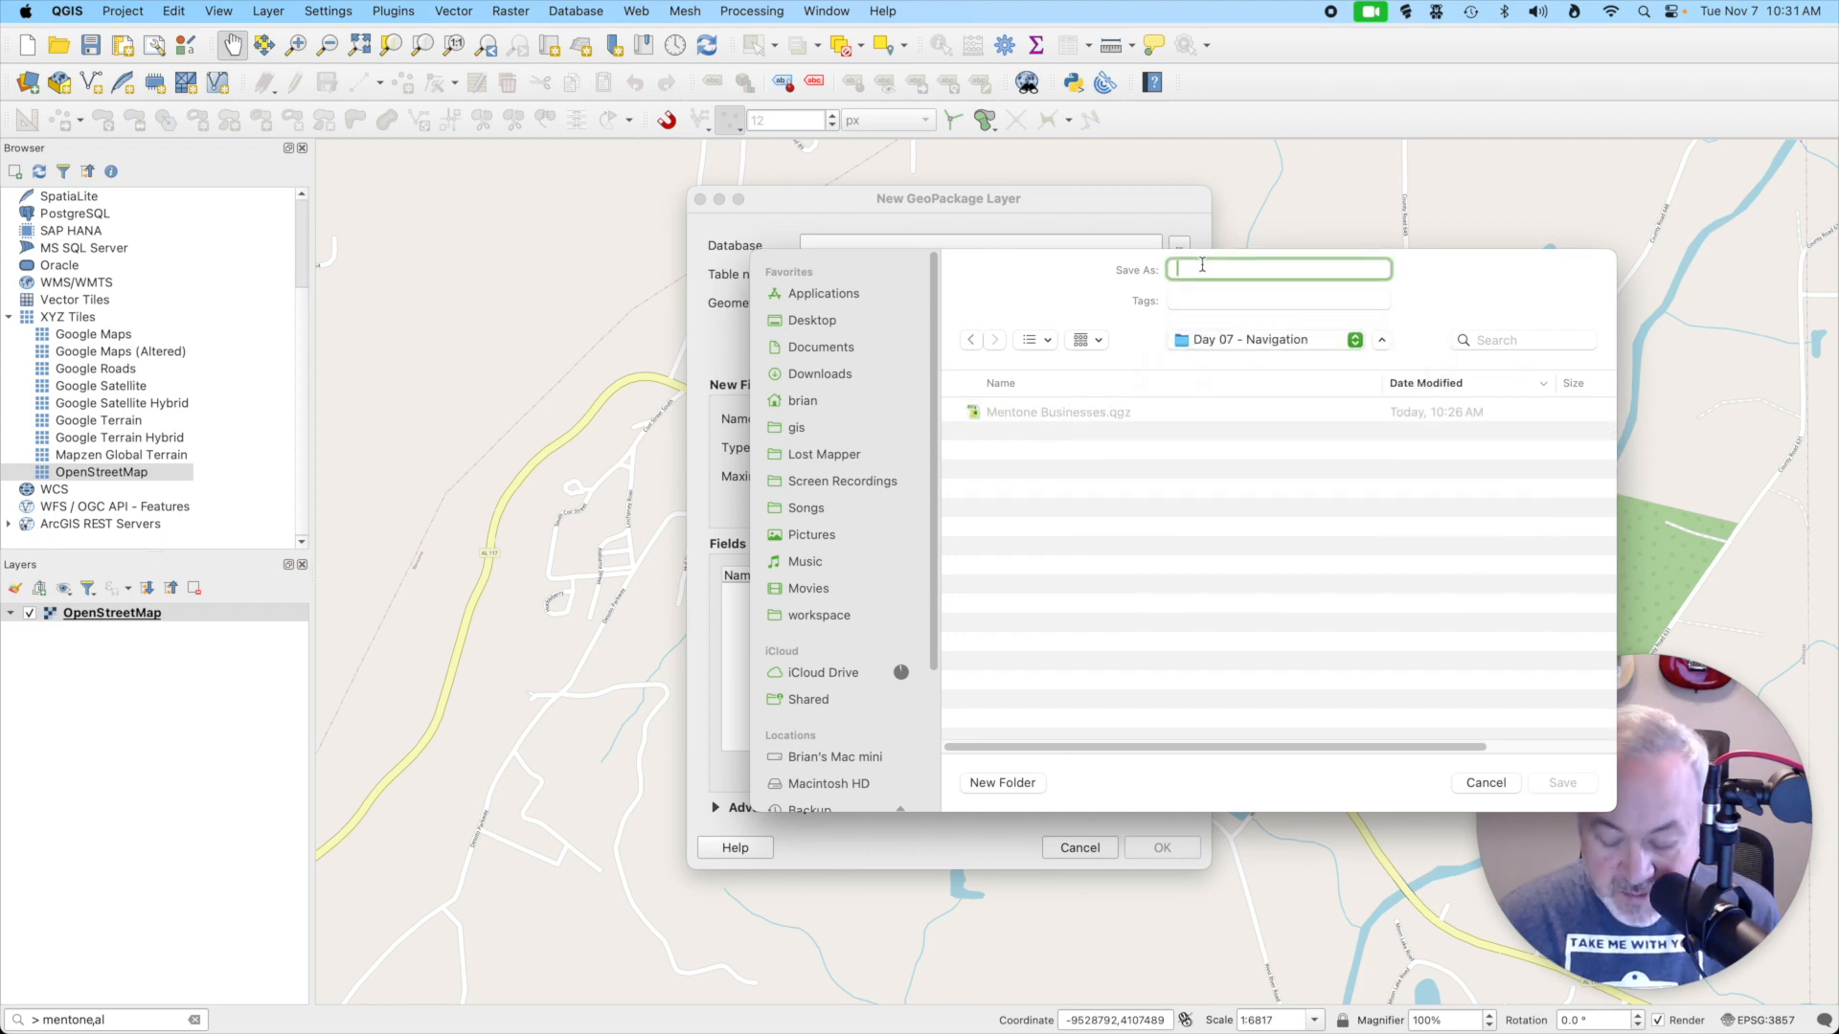
pyautogui.write('mentone')
pyautogui.press('Return')
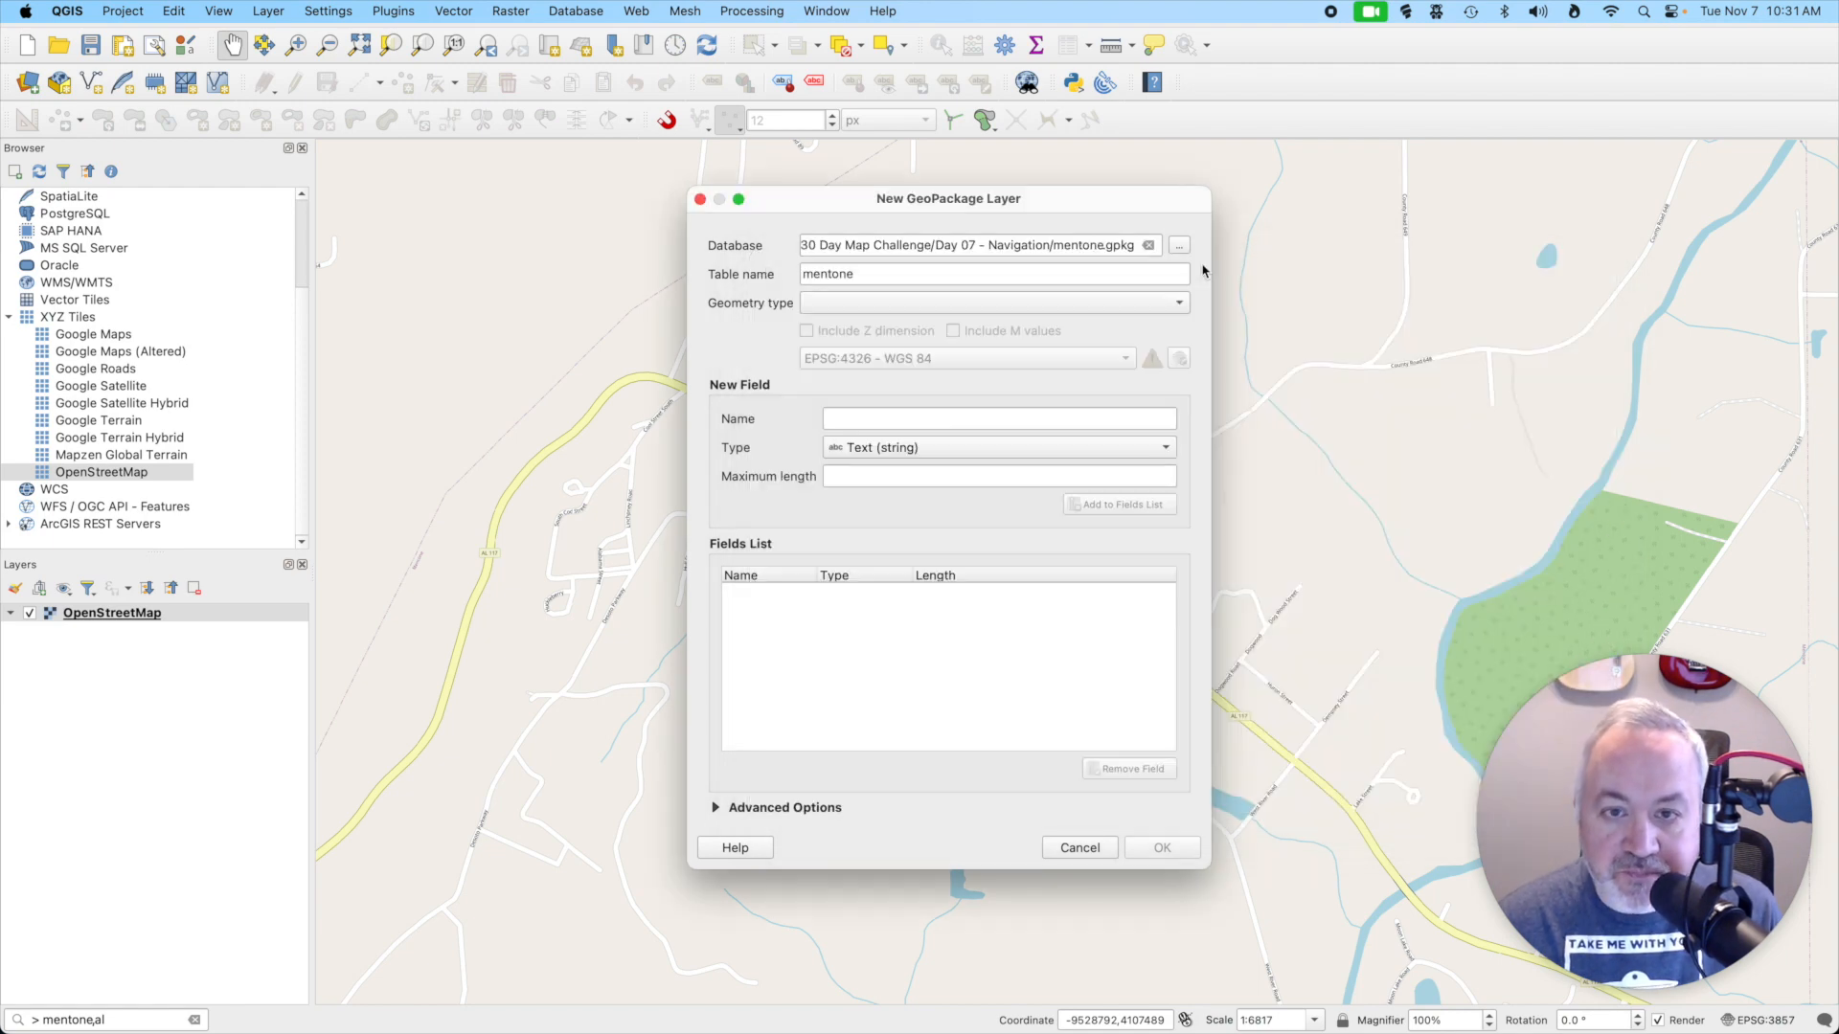
# - Set the new layer's table name to businesses and its geometry type to Point
pyautogui.doubleClick(891, 273)
pyautogui.write('bu')
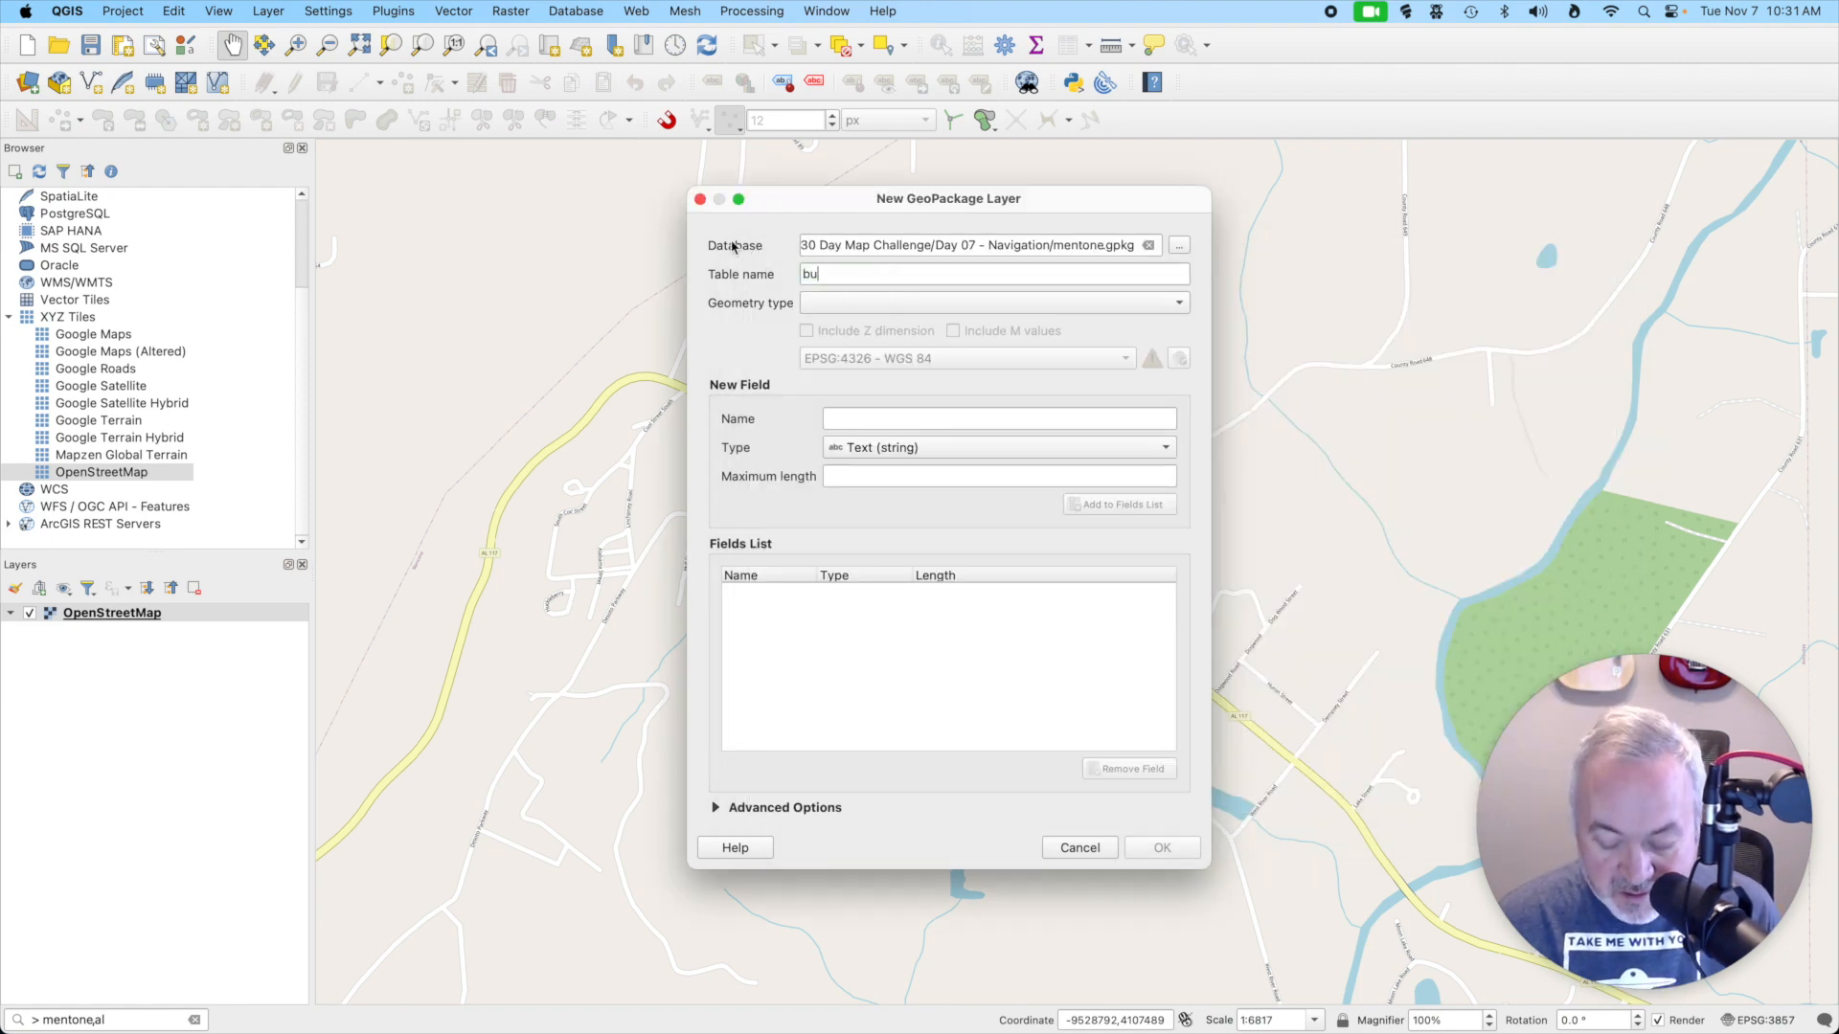
pyautogui.write('sinesses')
pyautogui.click(888, 304)
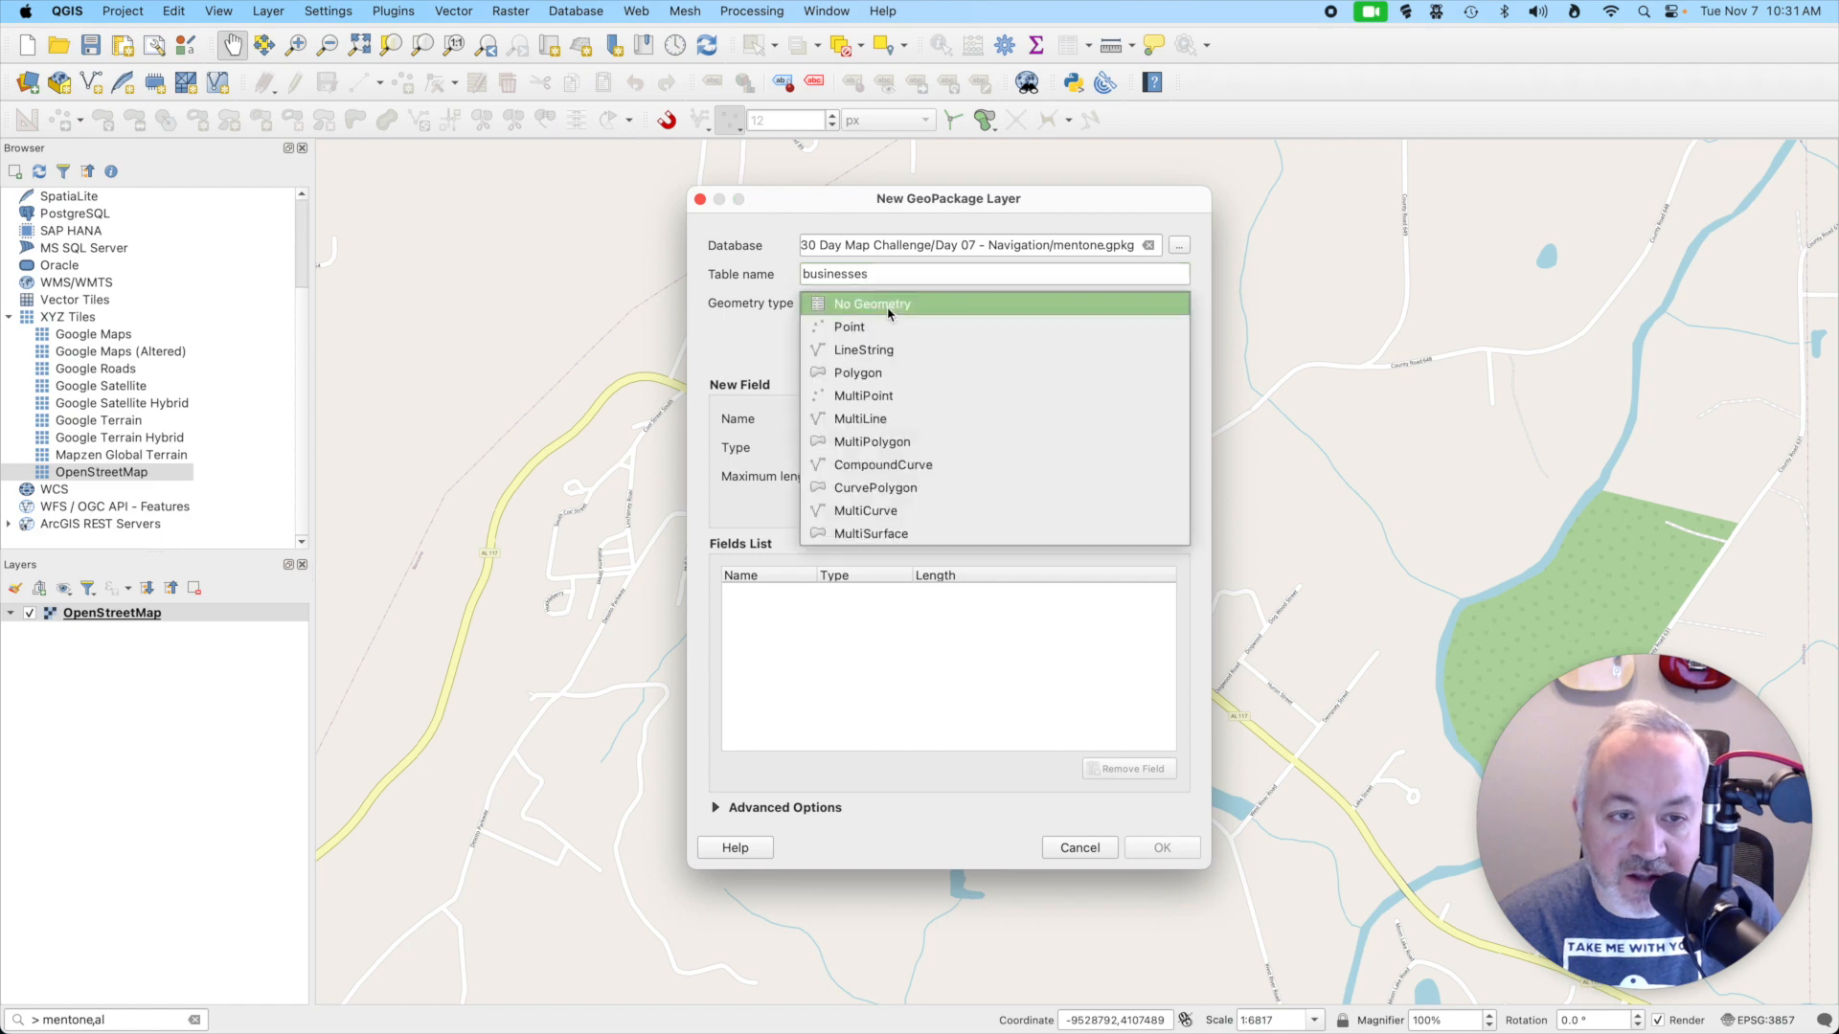
pyautogui.click(888, 327)
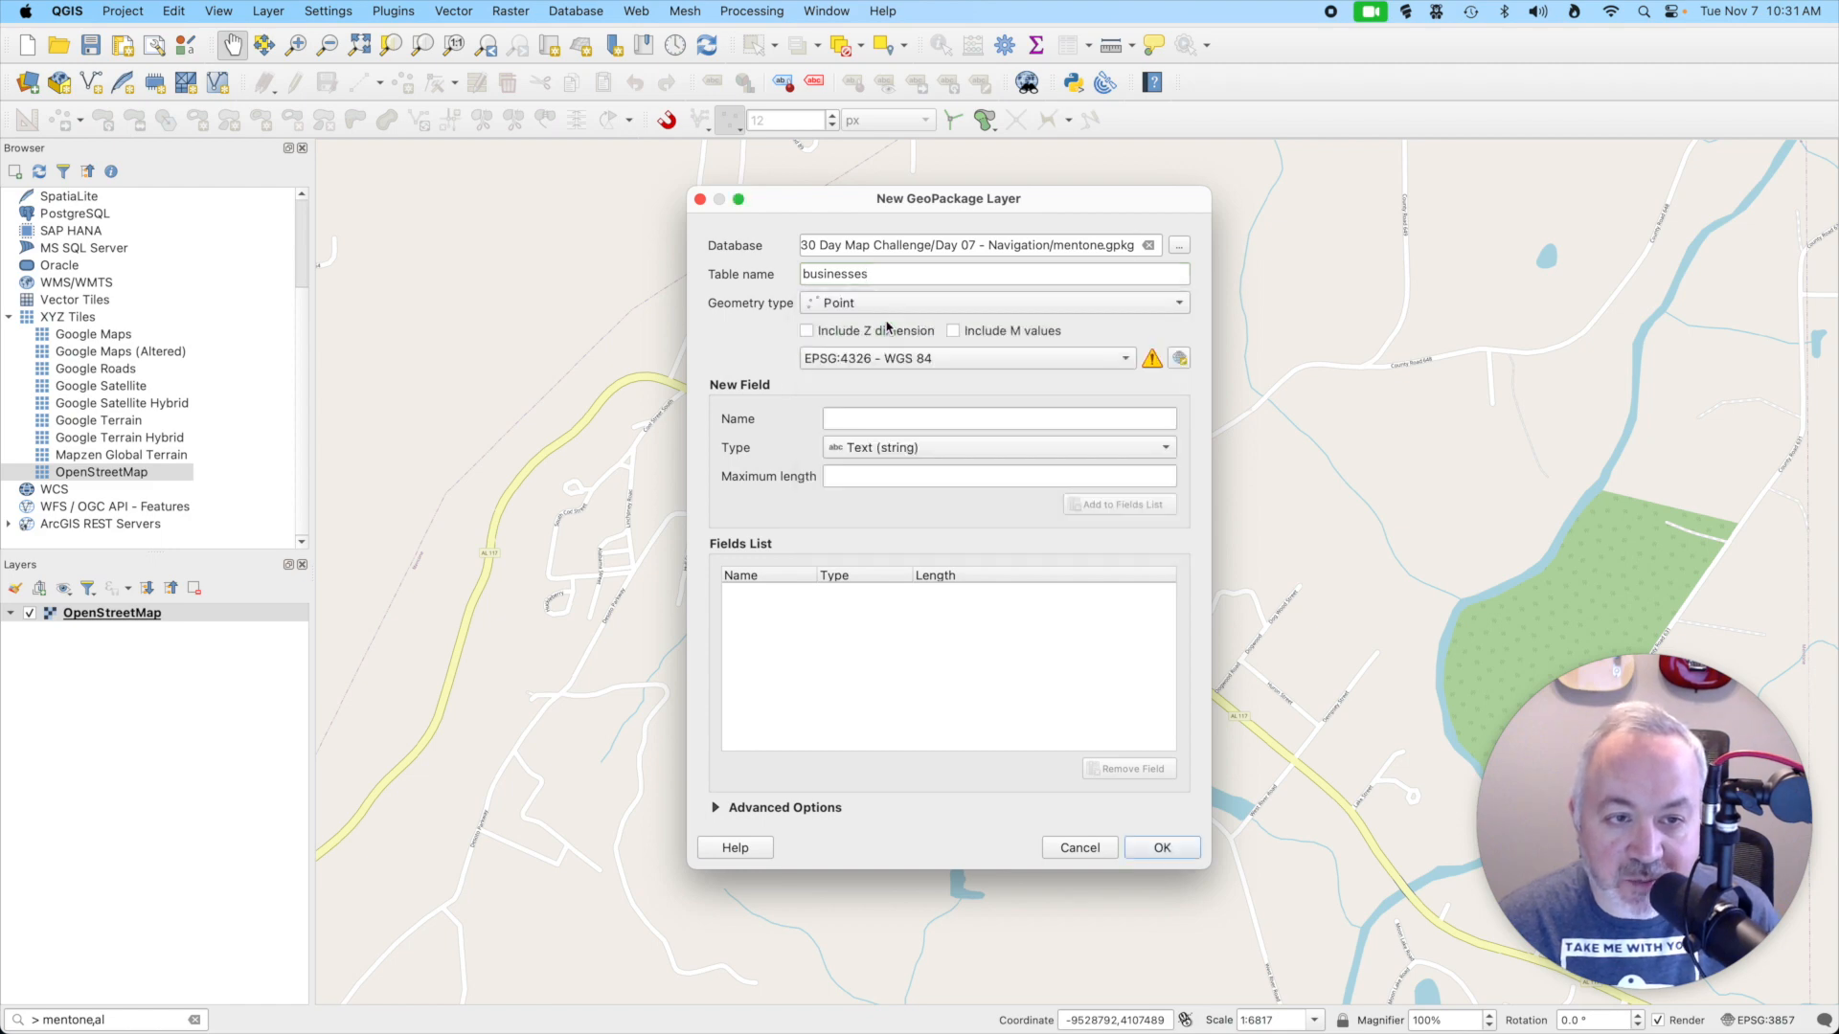
# - Add a text field called name to the new layer's field list
pyautogui.click(1004, 416)
pyautogui.write('name')
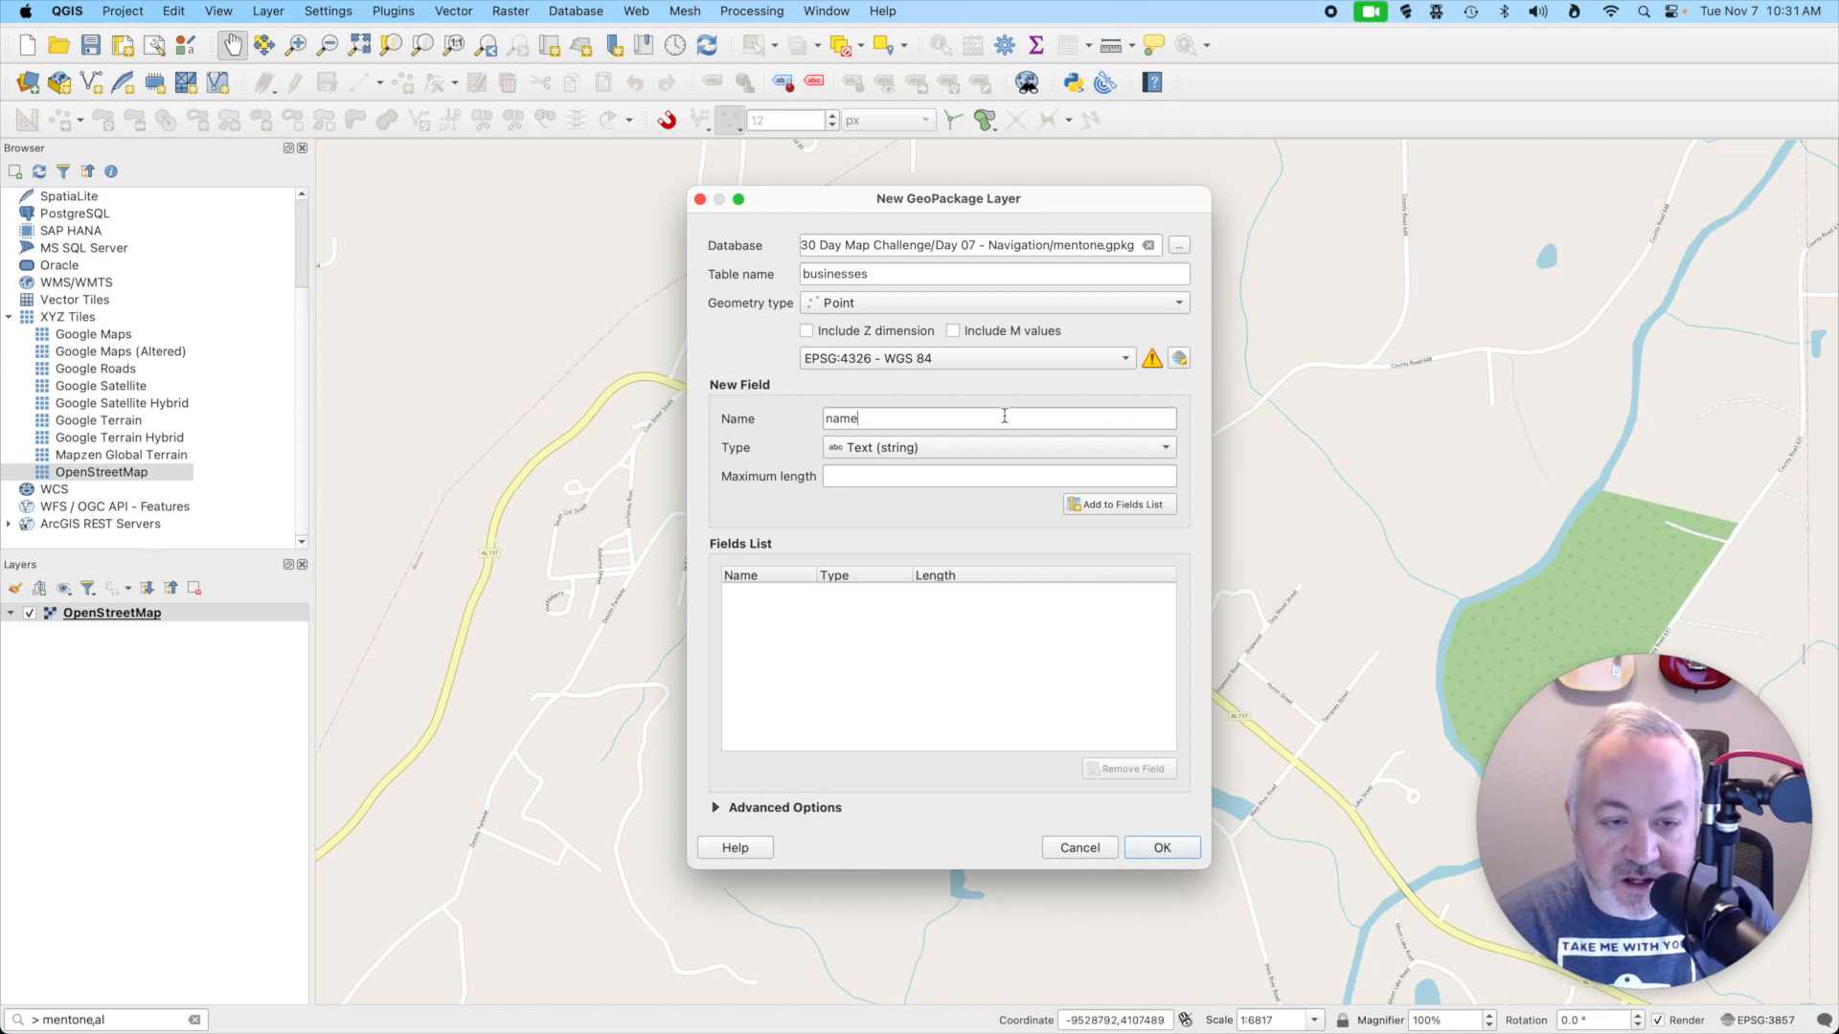
pyautogui.click(1127, 505)
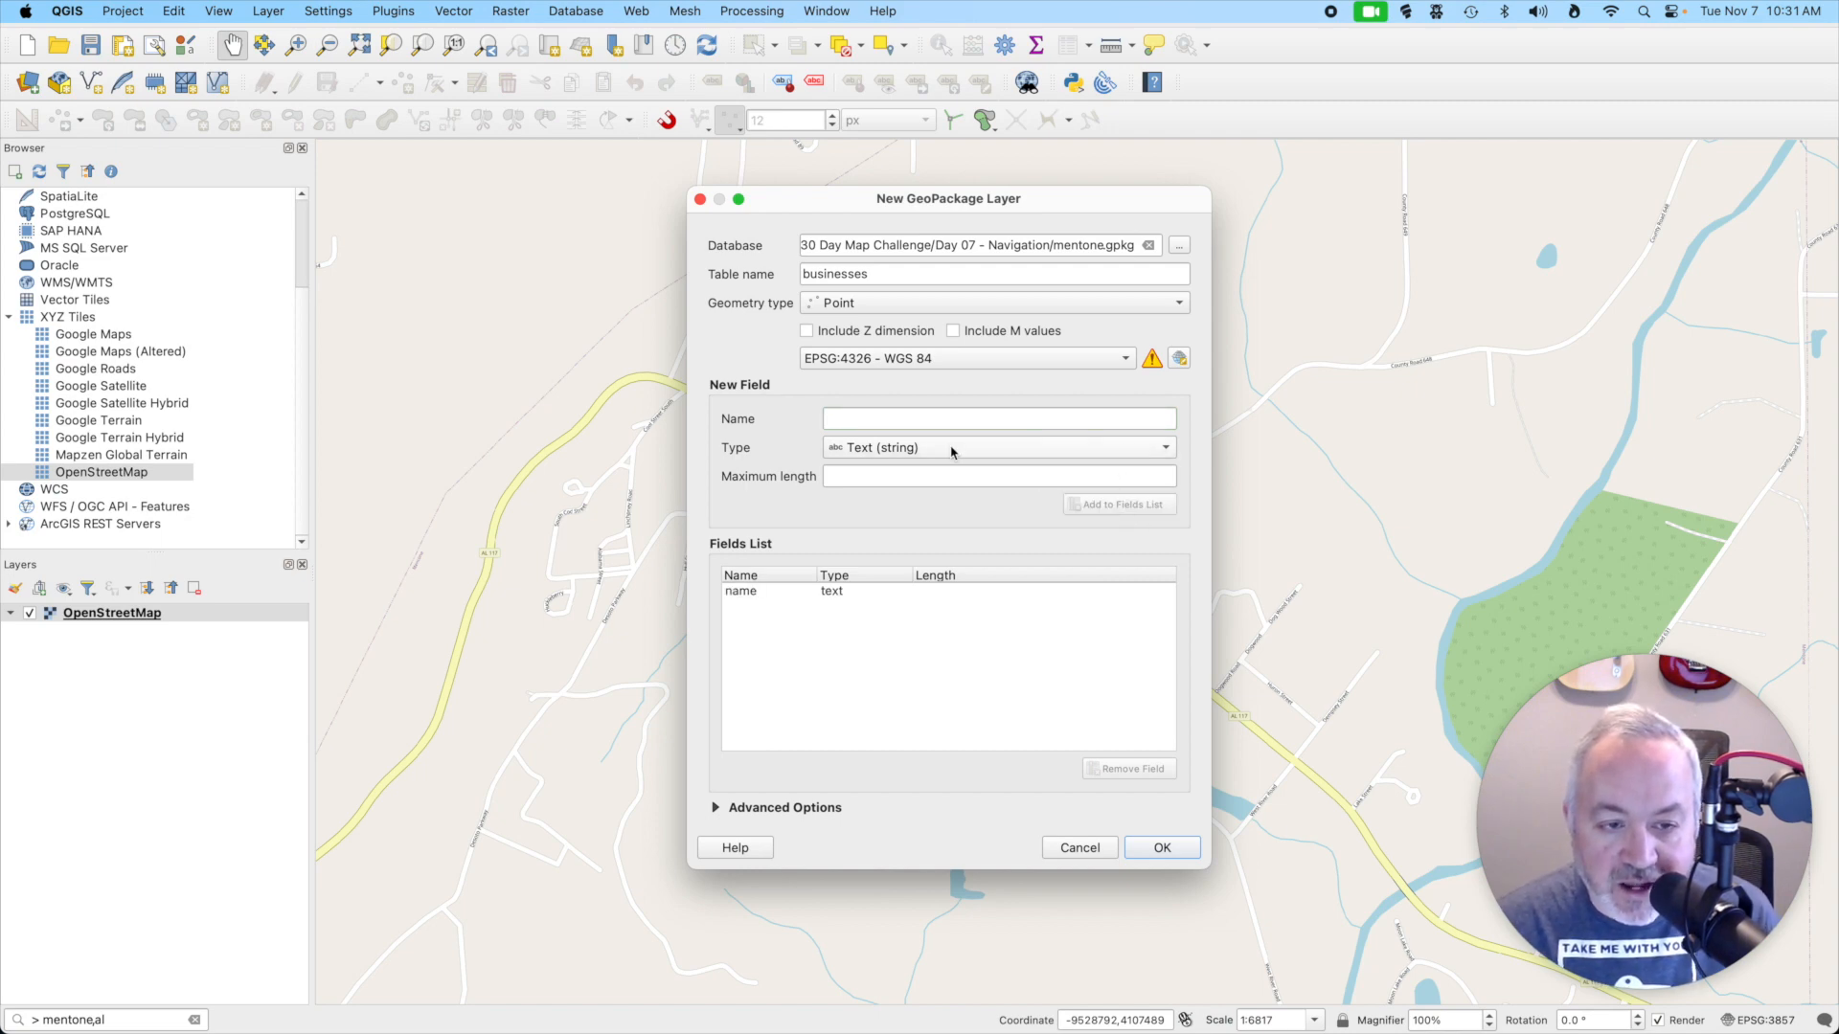
# - Add a Binary Object (BLOB) field called image and create the businesses layer
pyautogui.click(929, 416)
pyautogui.write('image')
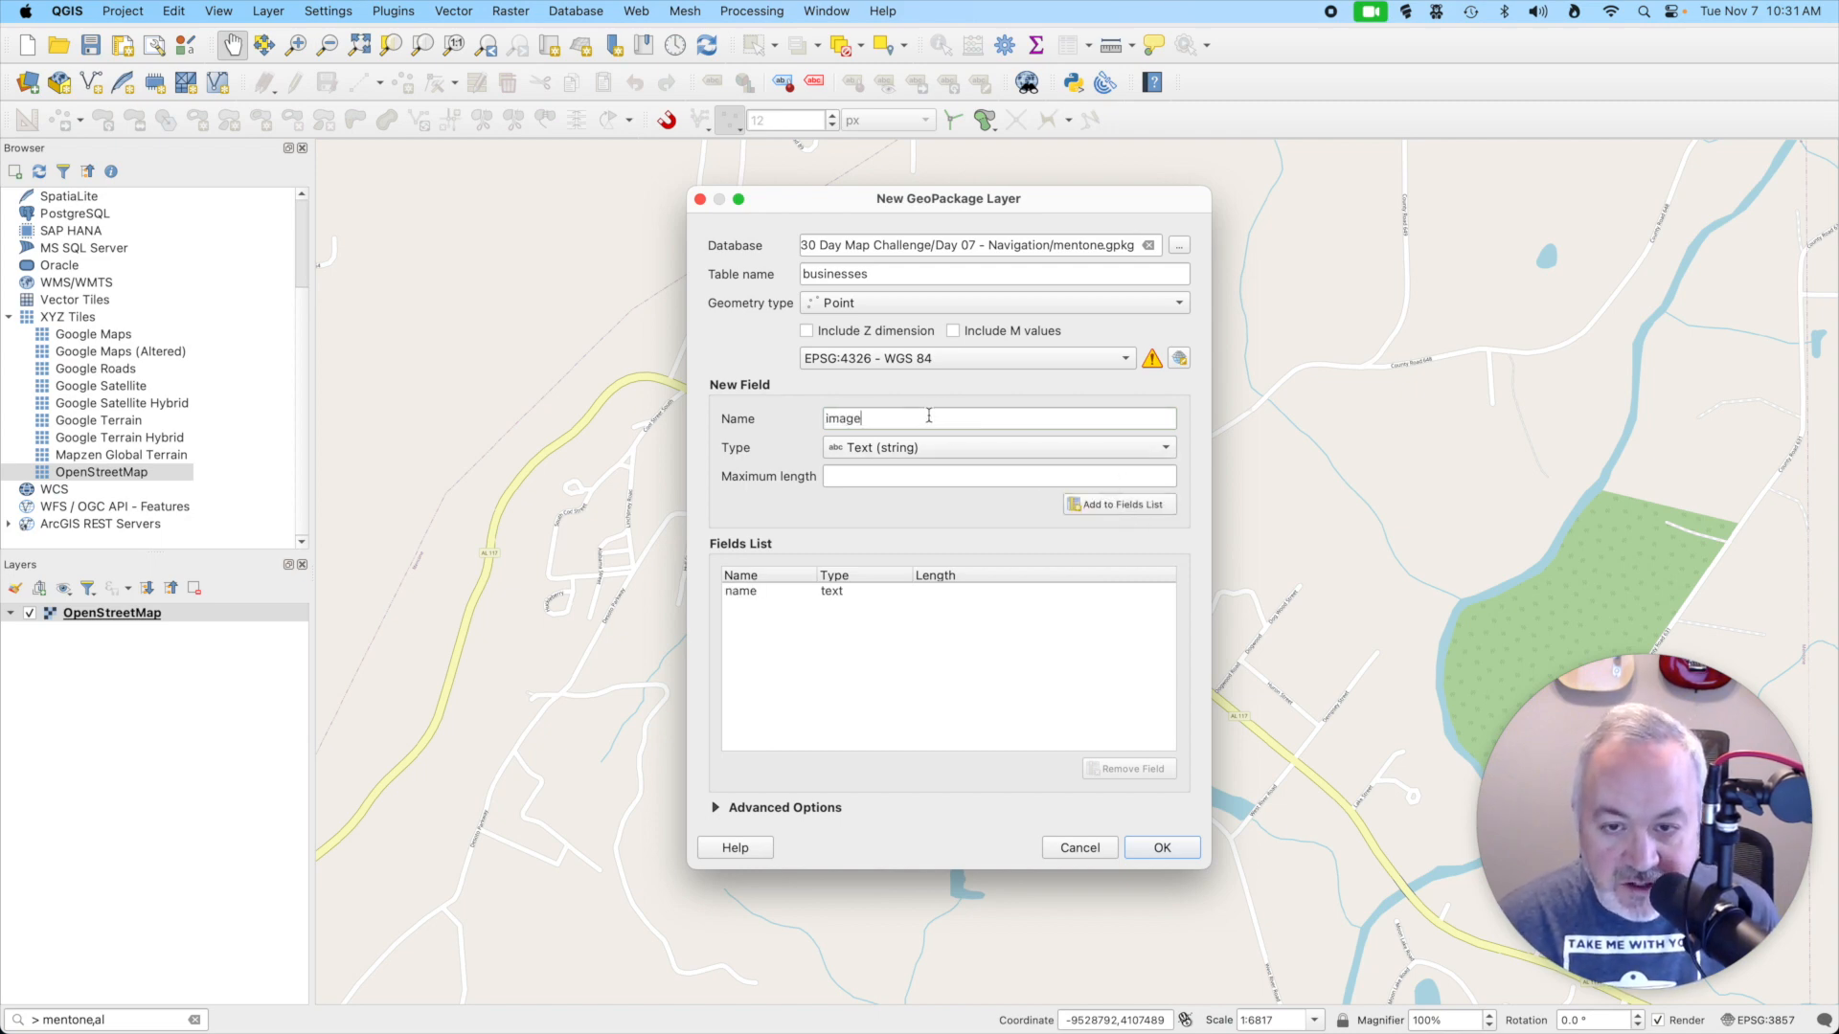
pyautogui.click(855, 450)
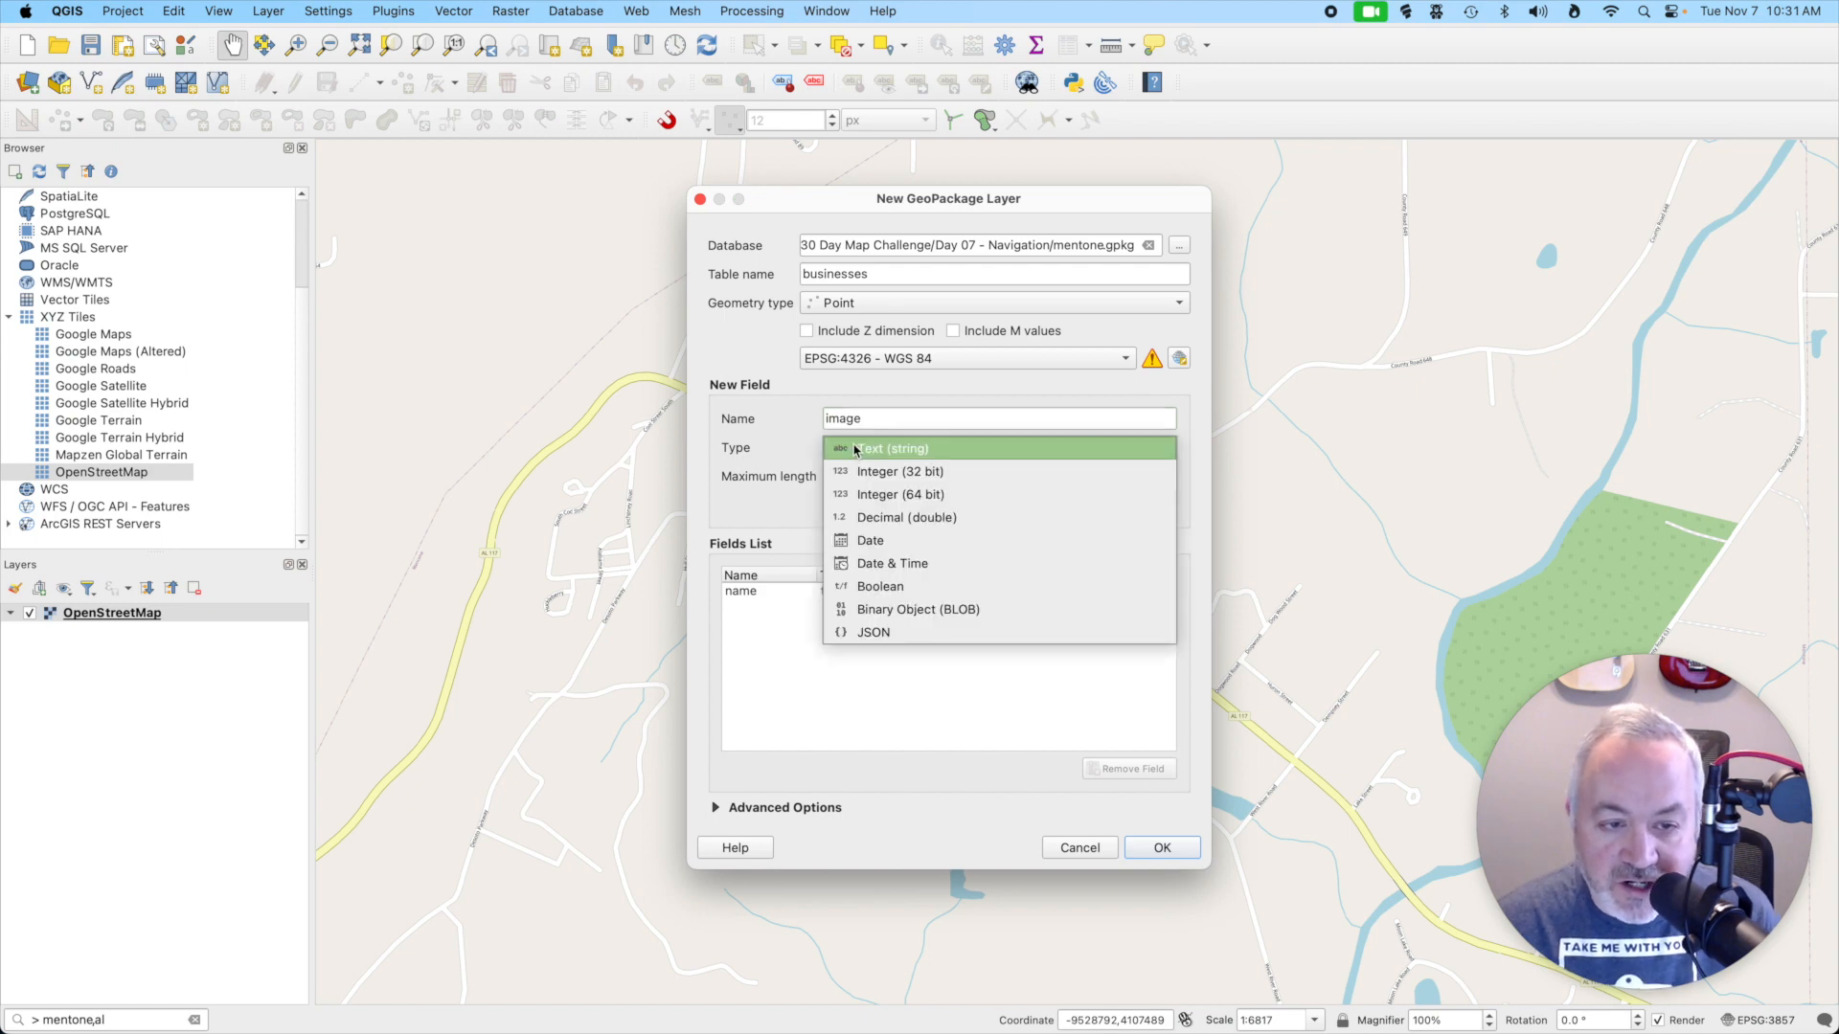
pyautogui.click(888, 610)
pyautogui.click(1122, 507)
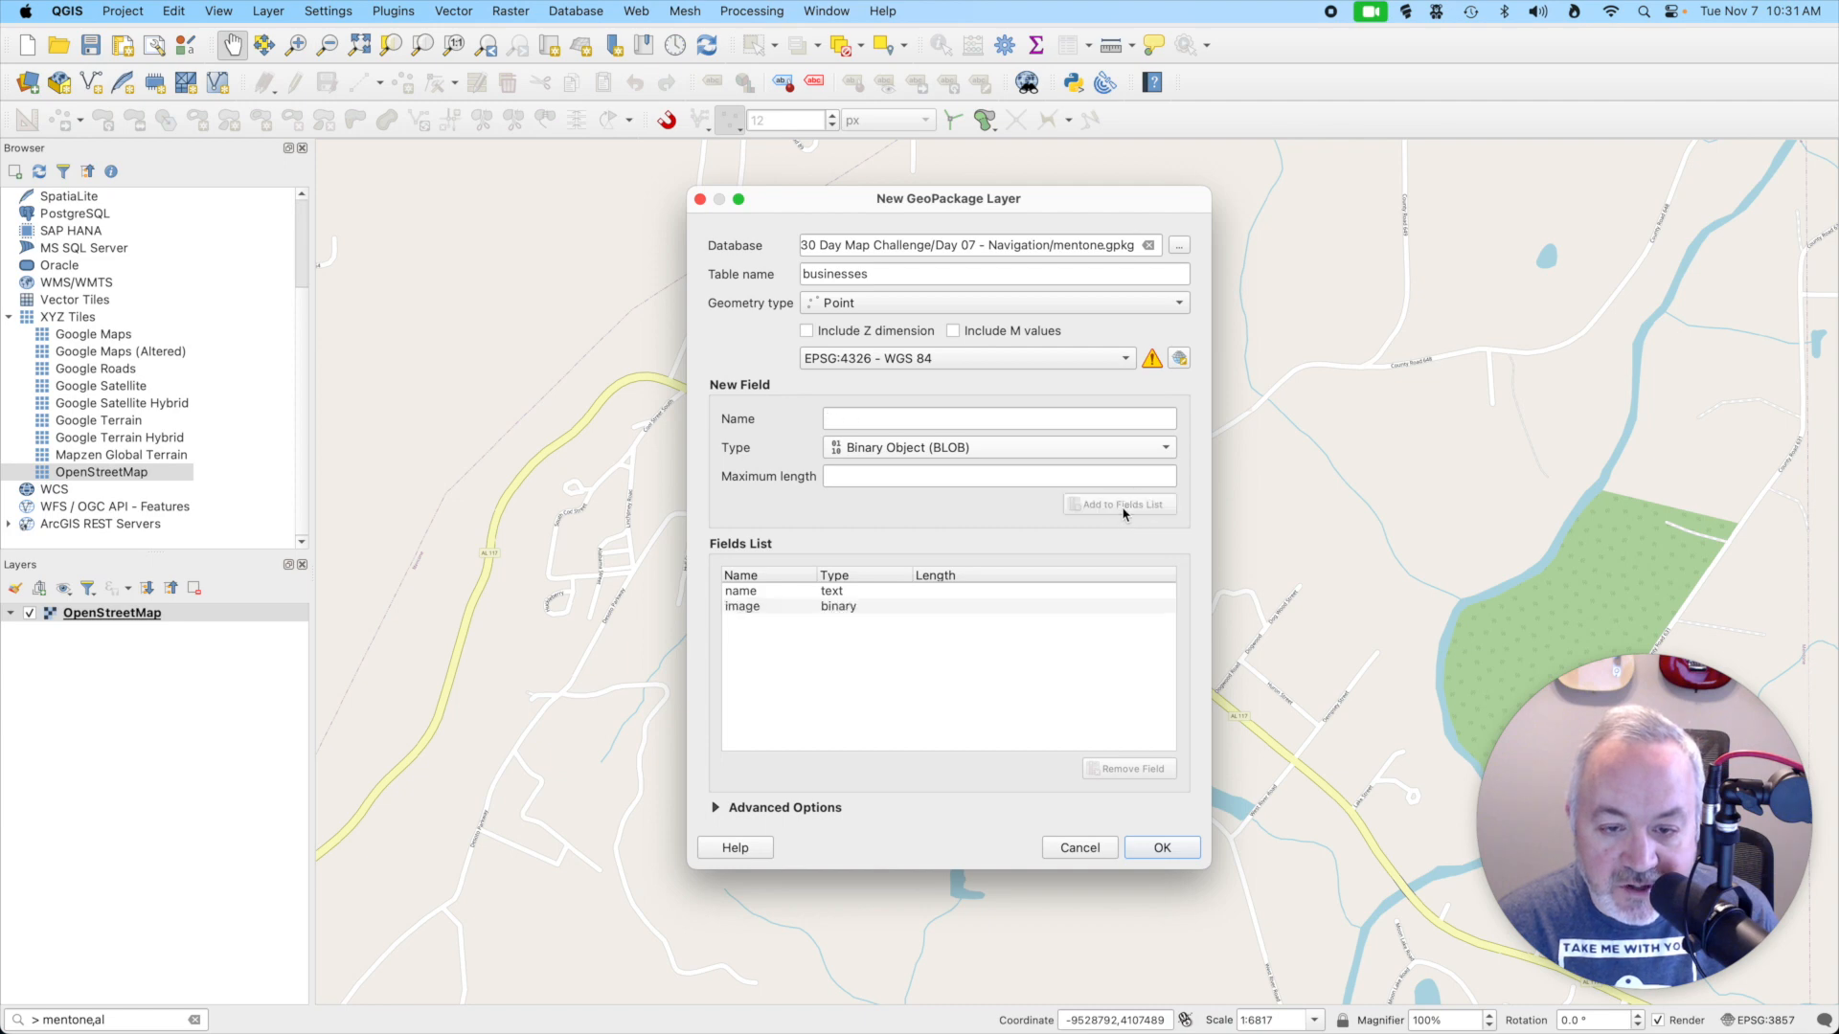
pyautogui.click(1157, 848)
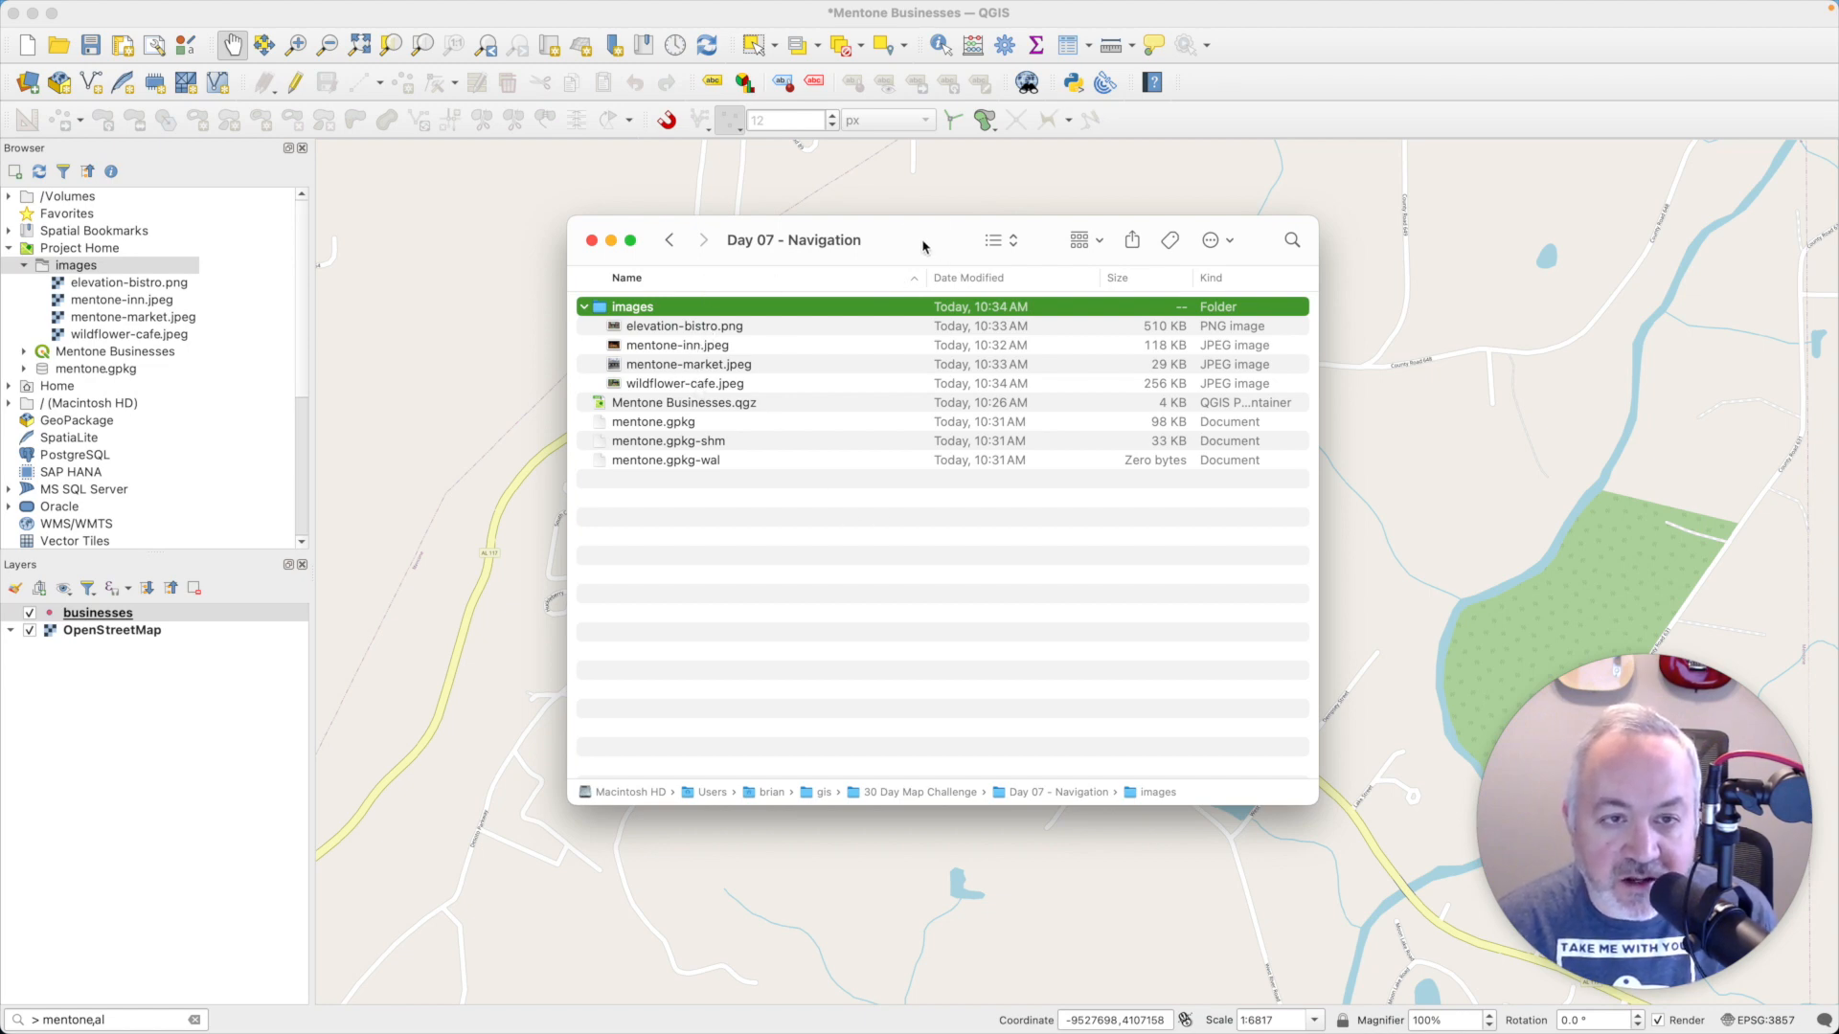
# - Back in QGIS, add the Google Maps XYZ tile layer and move the businesses layer above it
pyautogui.moveTo(923, 246); pyautogui.dragTo(927, 254)
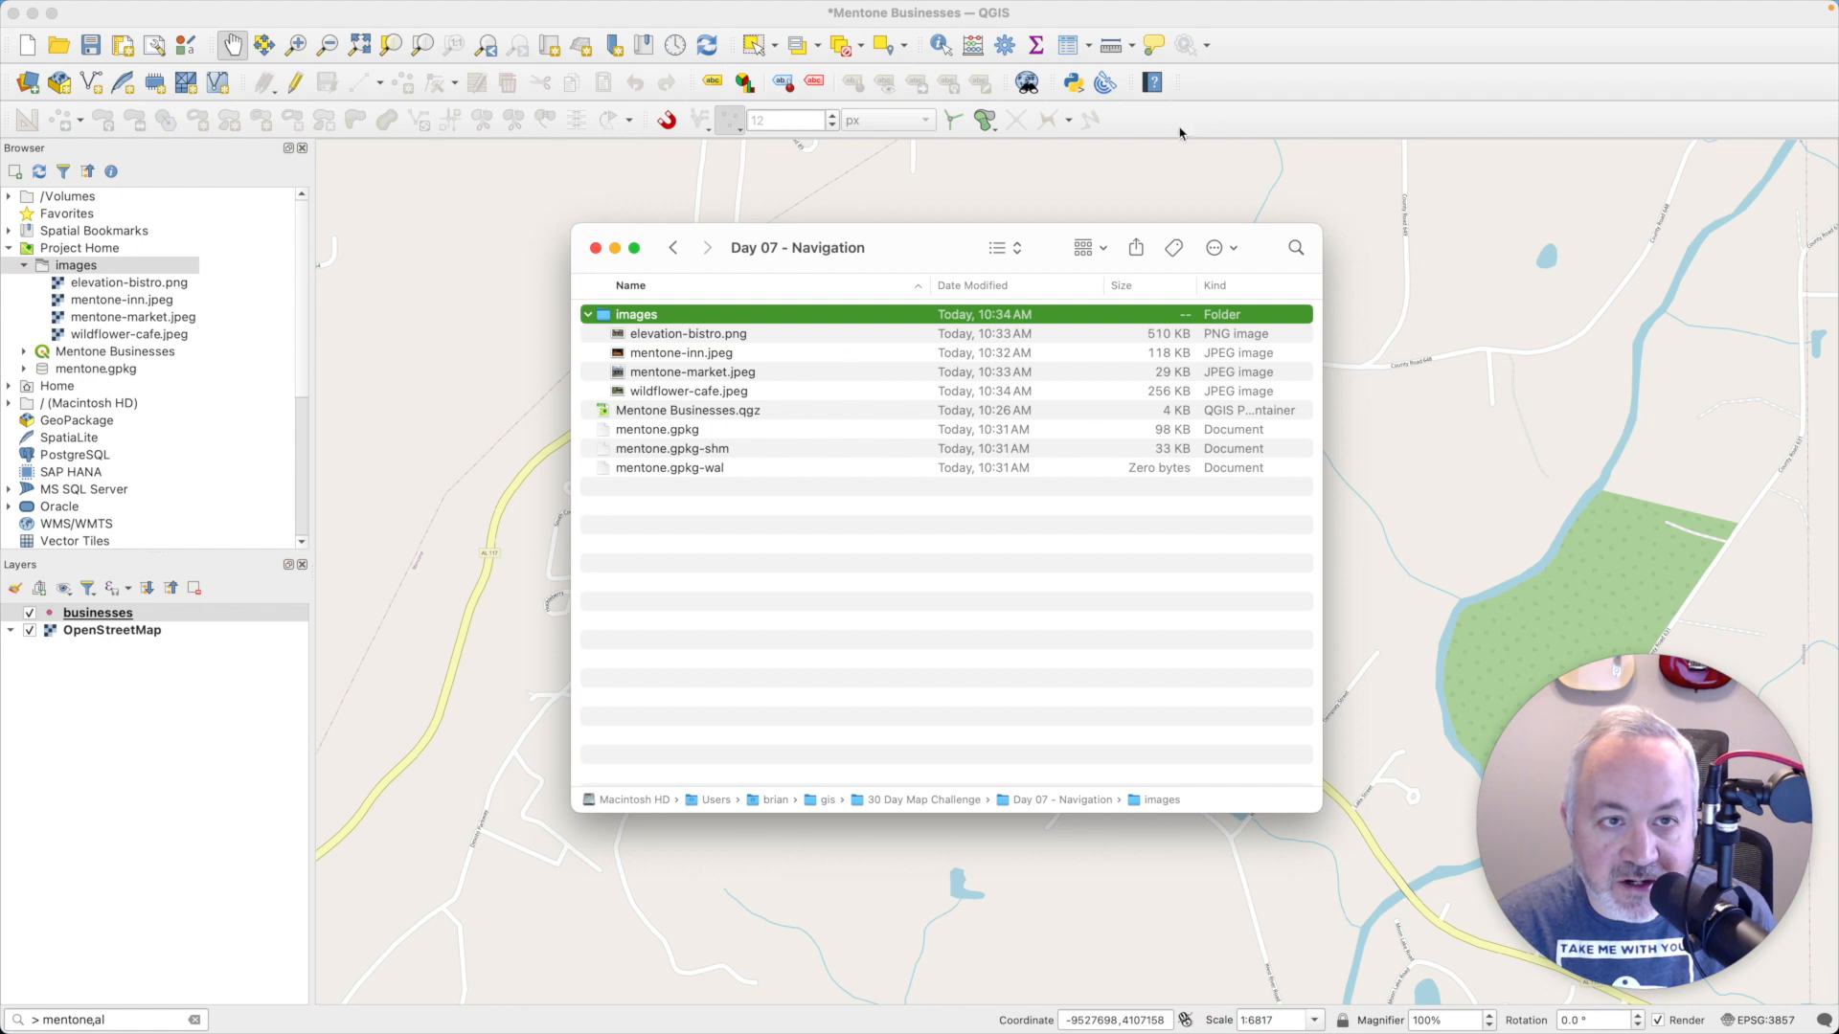
pyautogui.click(1245, 115)
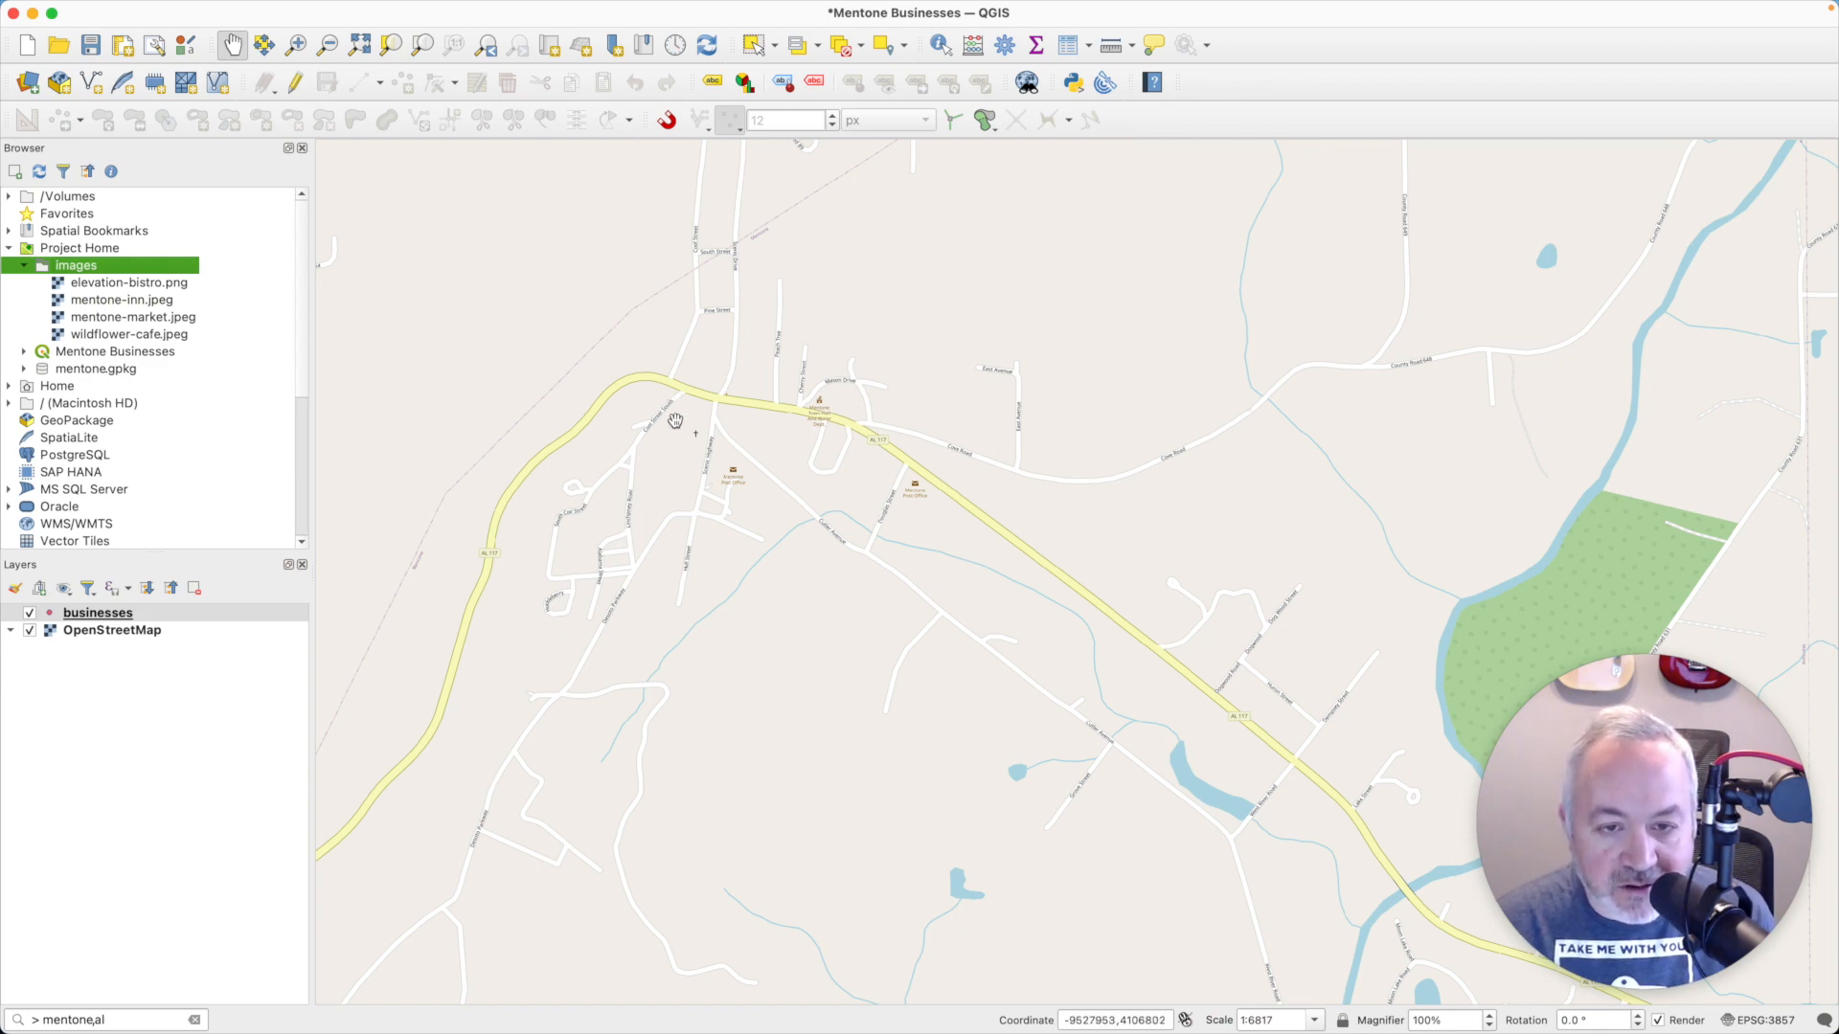
pyautogui.scroll(4, 725, 407)
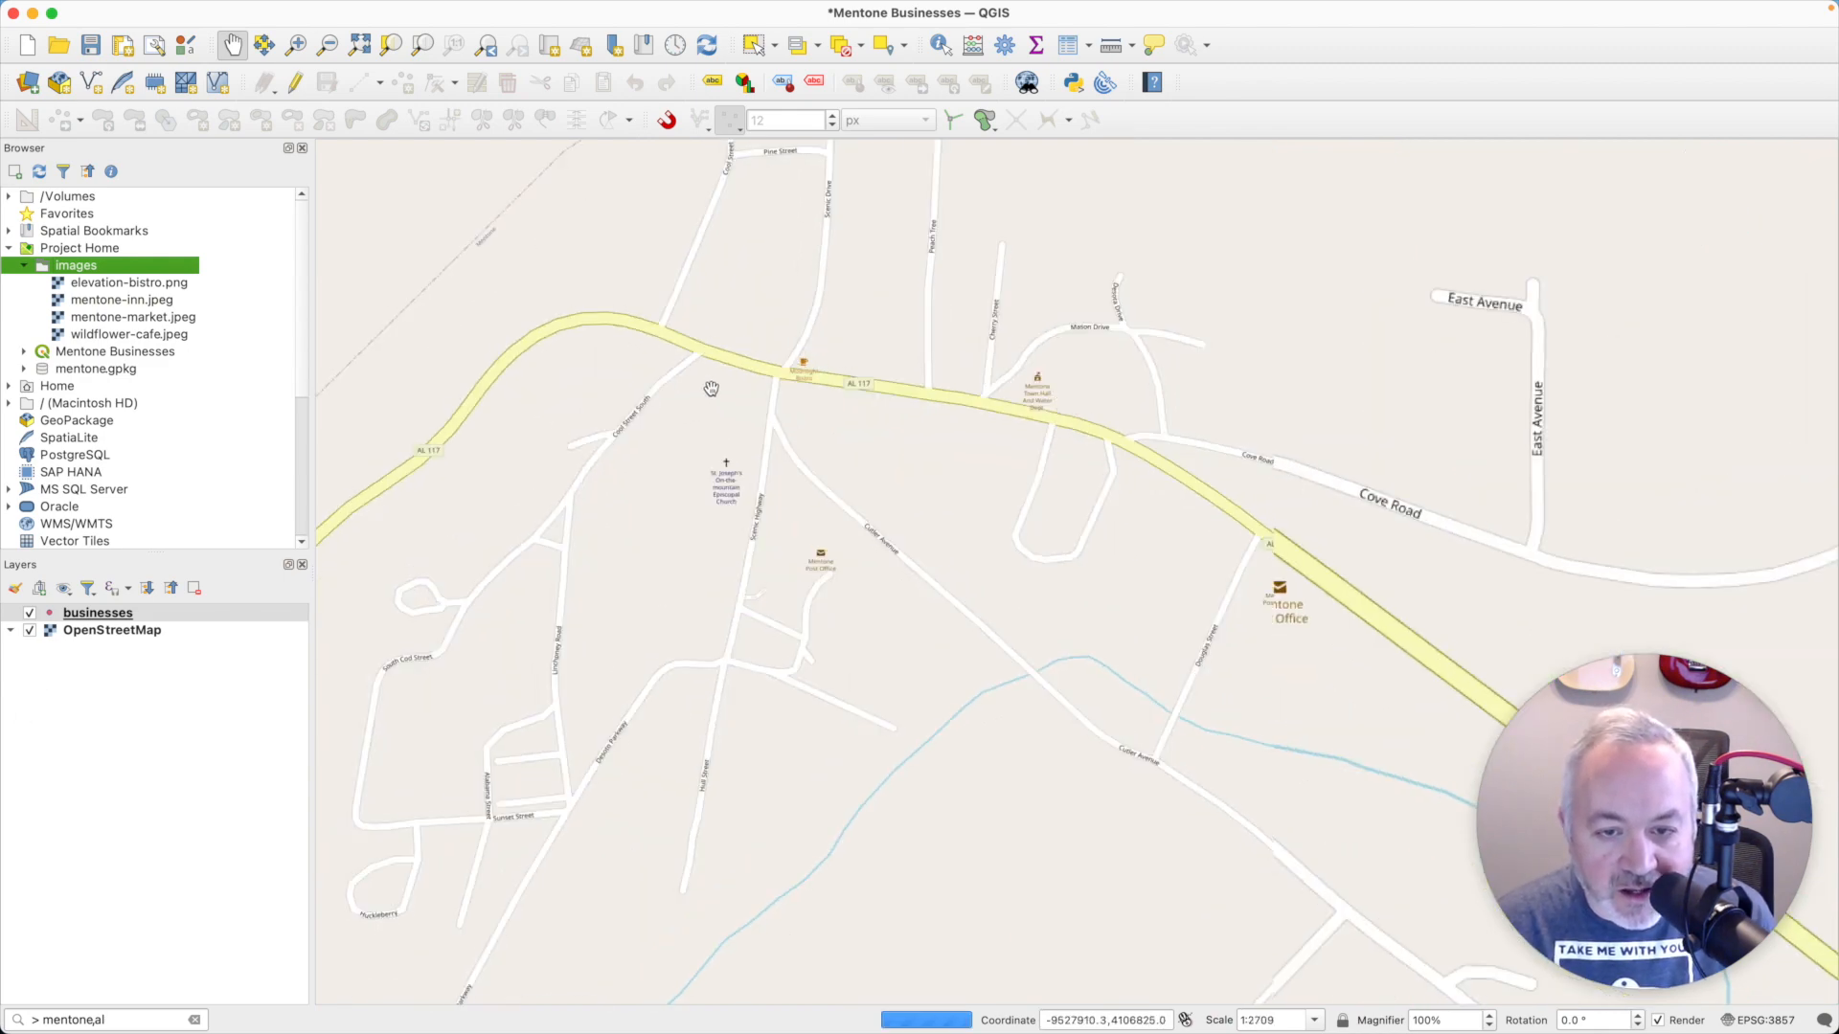
pyautogui.scroll(2, 709, 391)
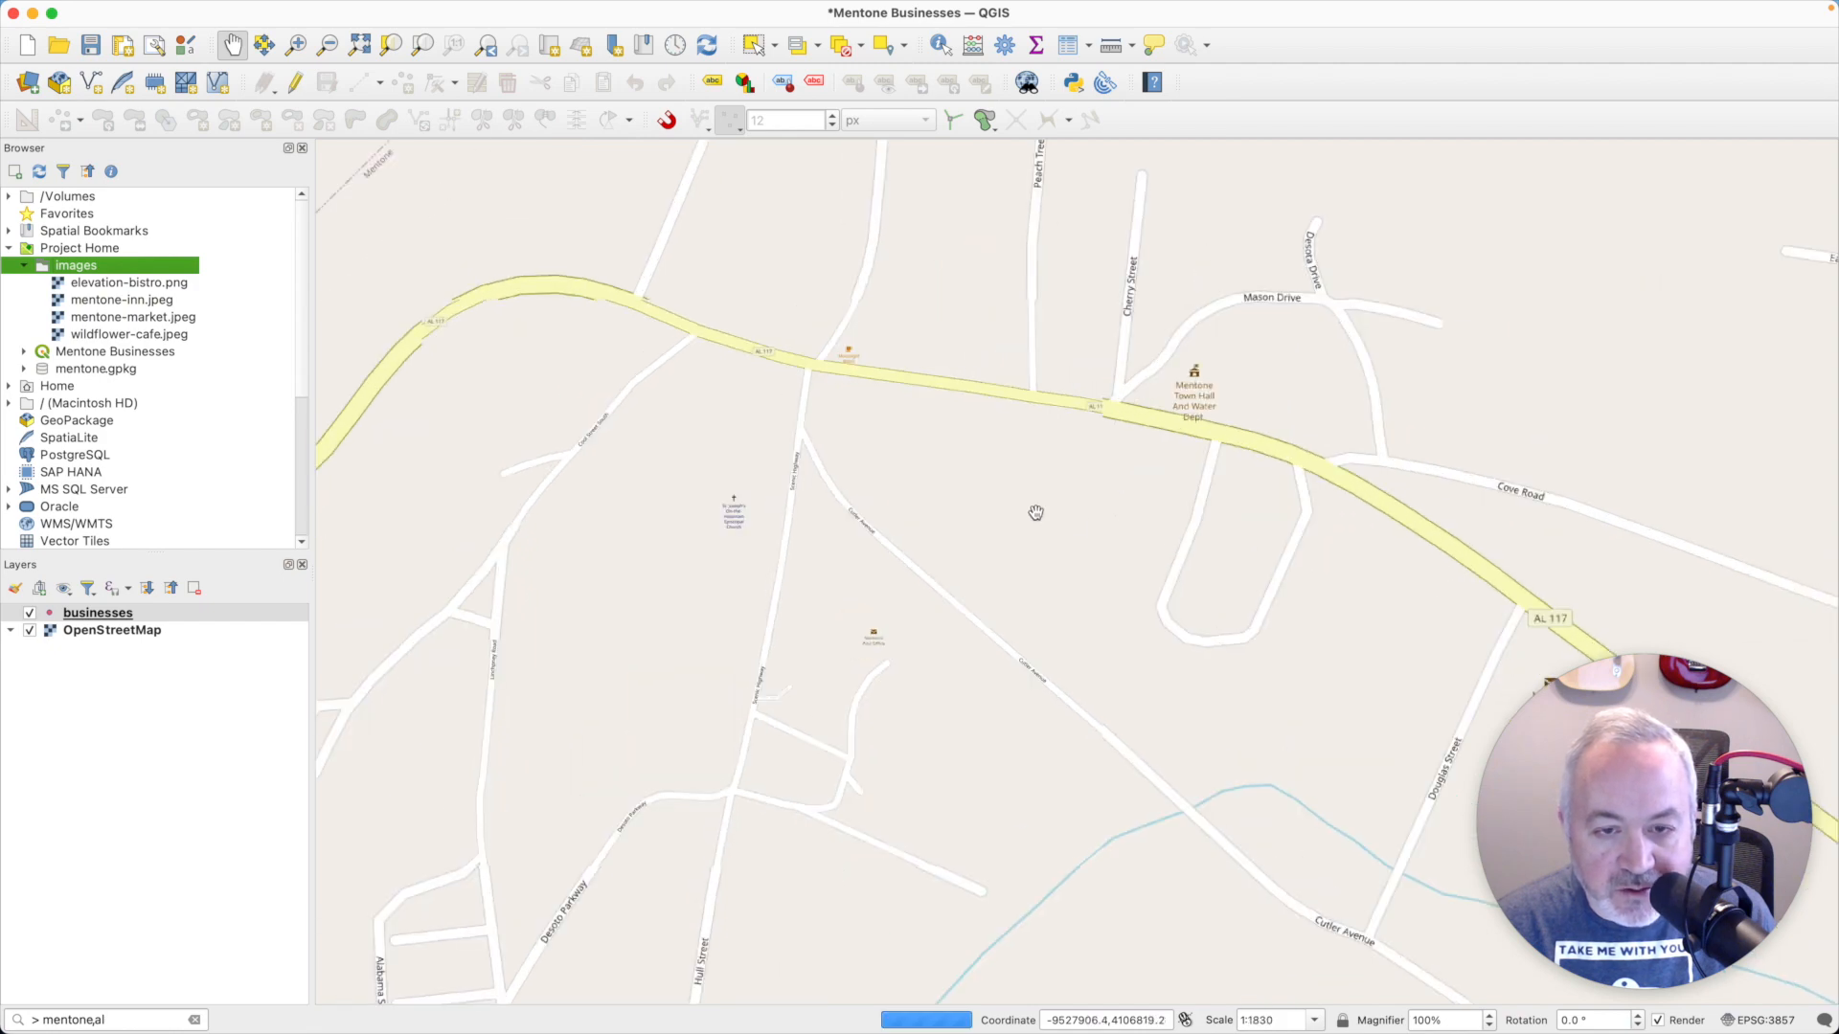
pyautogui.moveTo(1076, 527); pyautogui.dragTo(869, 469)
pyautogui.moveTo(734, 422); pyautogui.dragTo(956, 480)
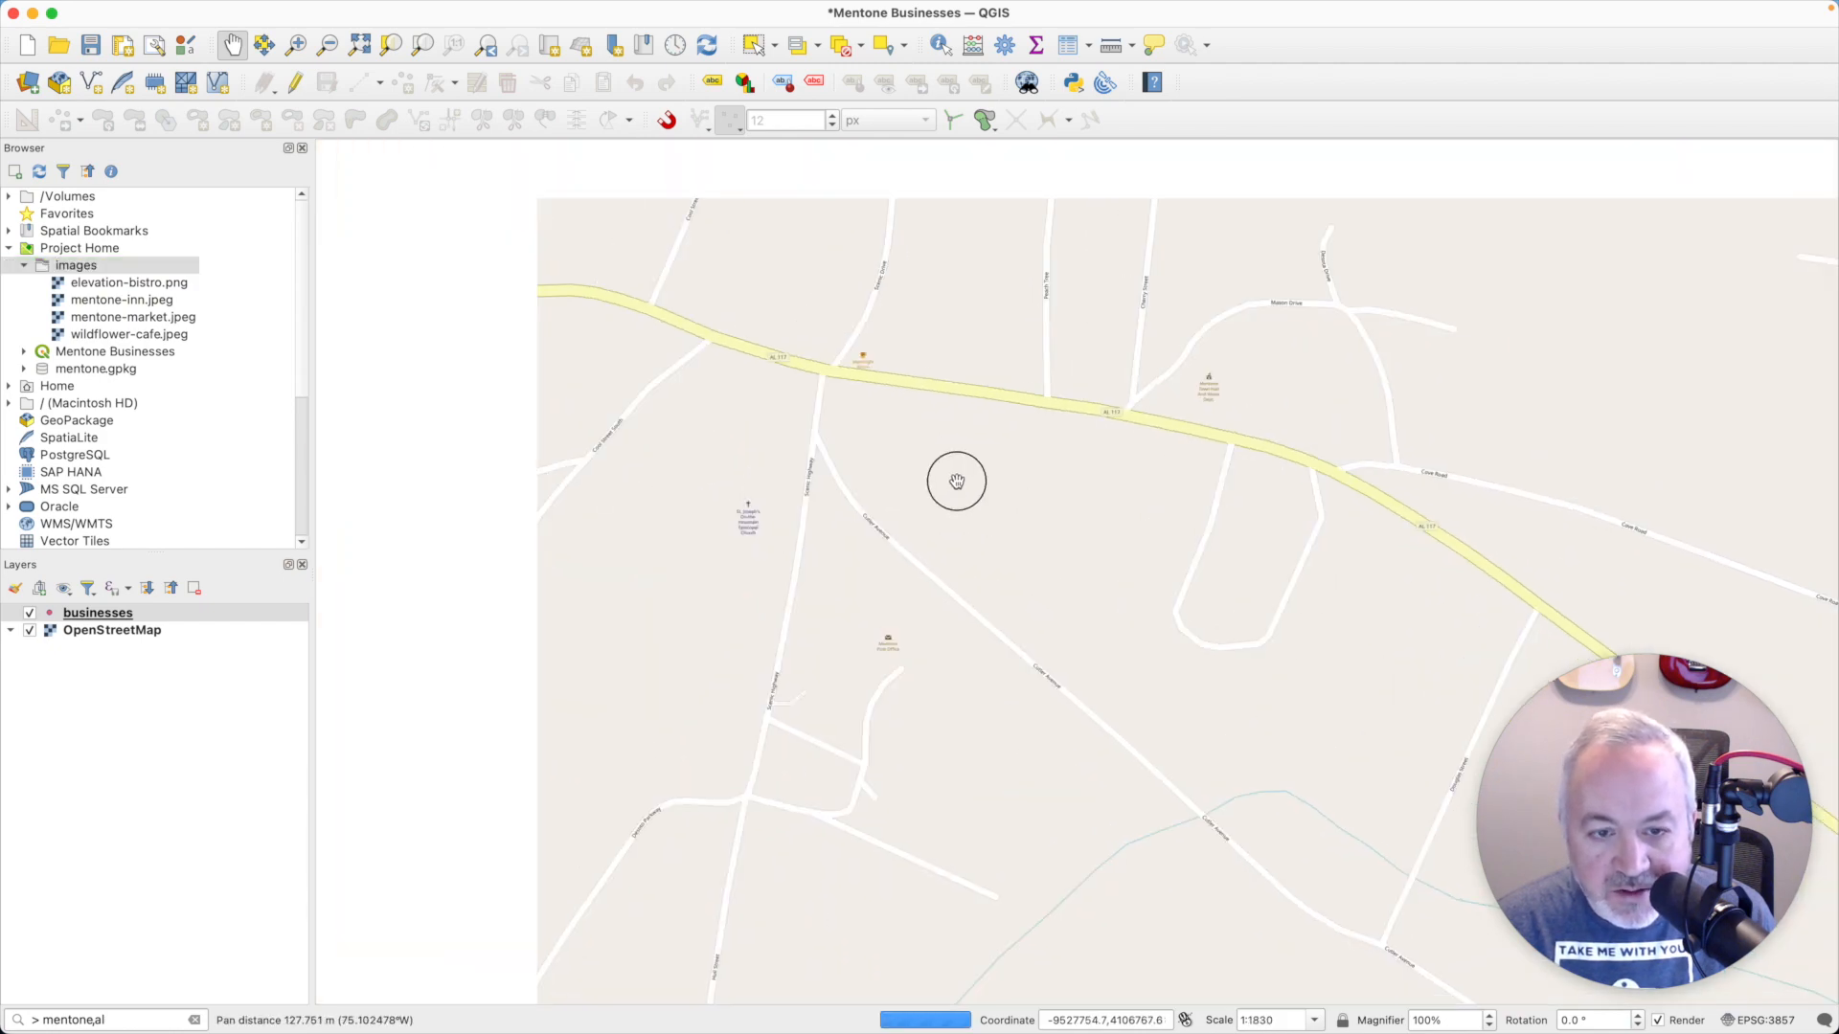
pyautogui.moveTo(392, 458); pyautogui.dragTo(476, 516)
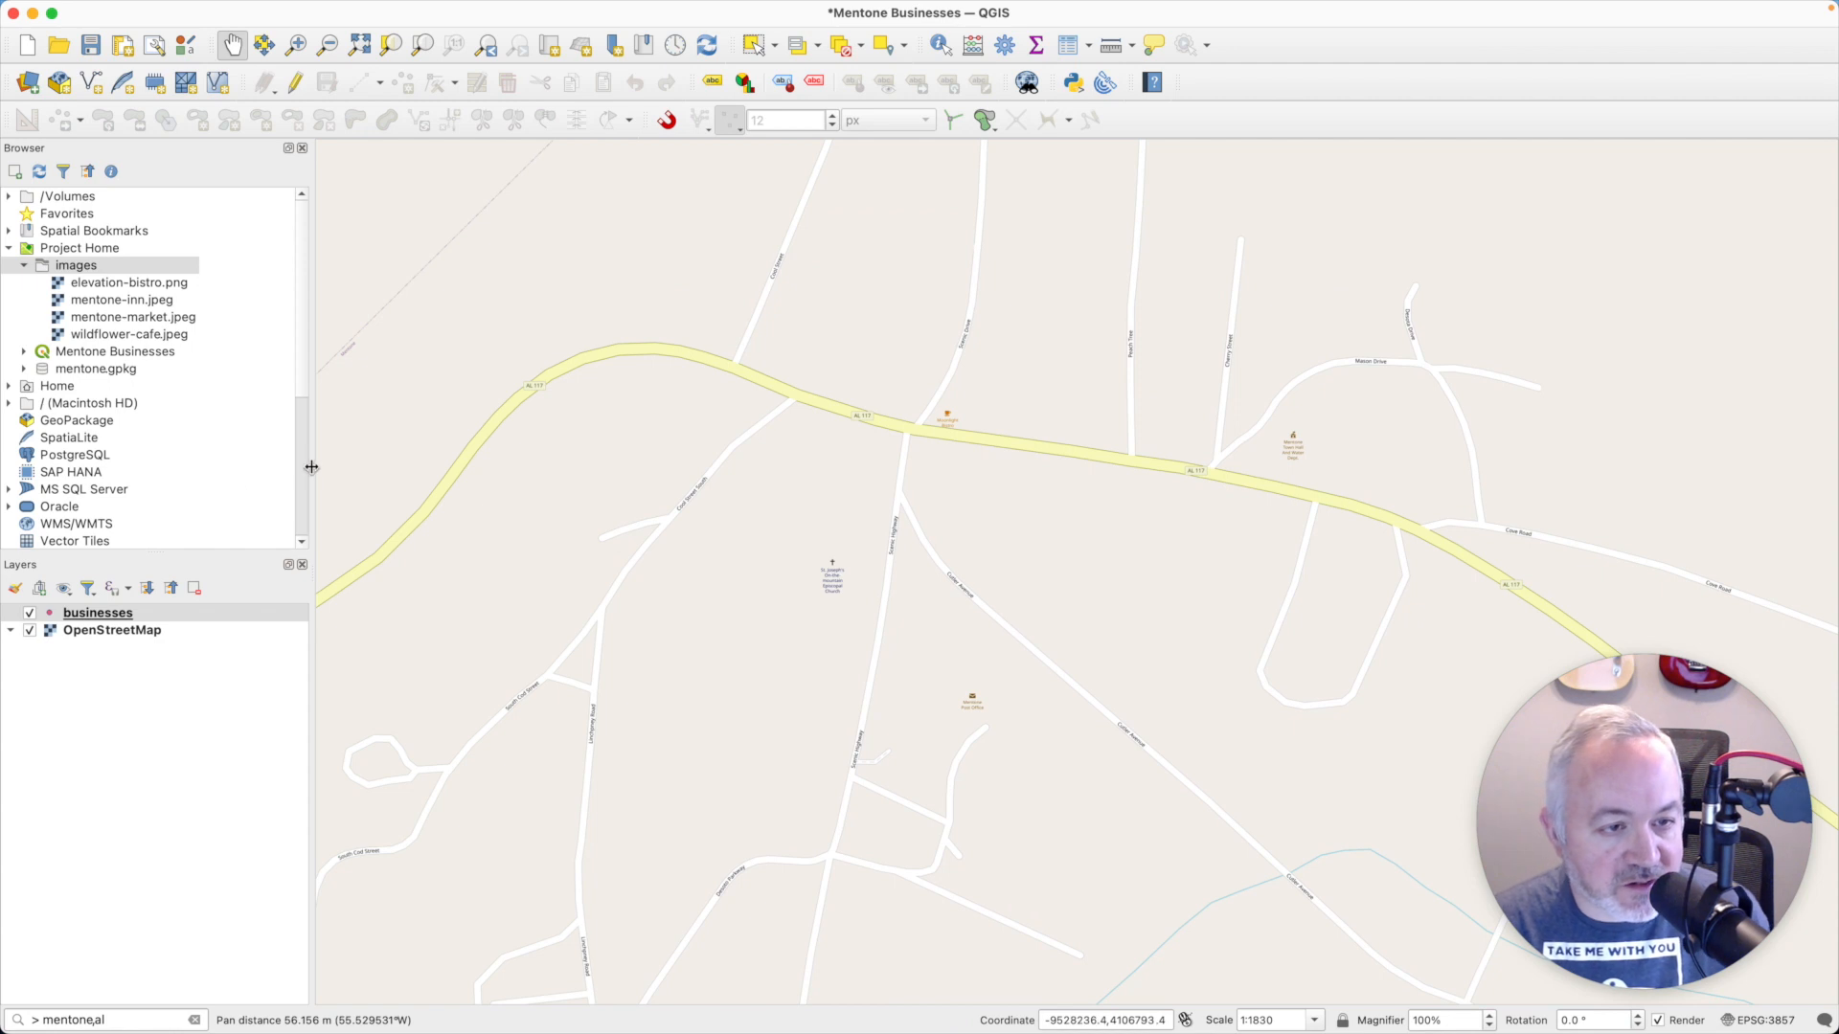
pyautogui.scroll(-5, 304, 470)
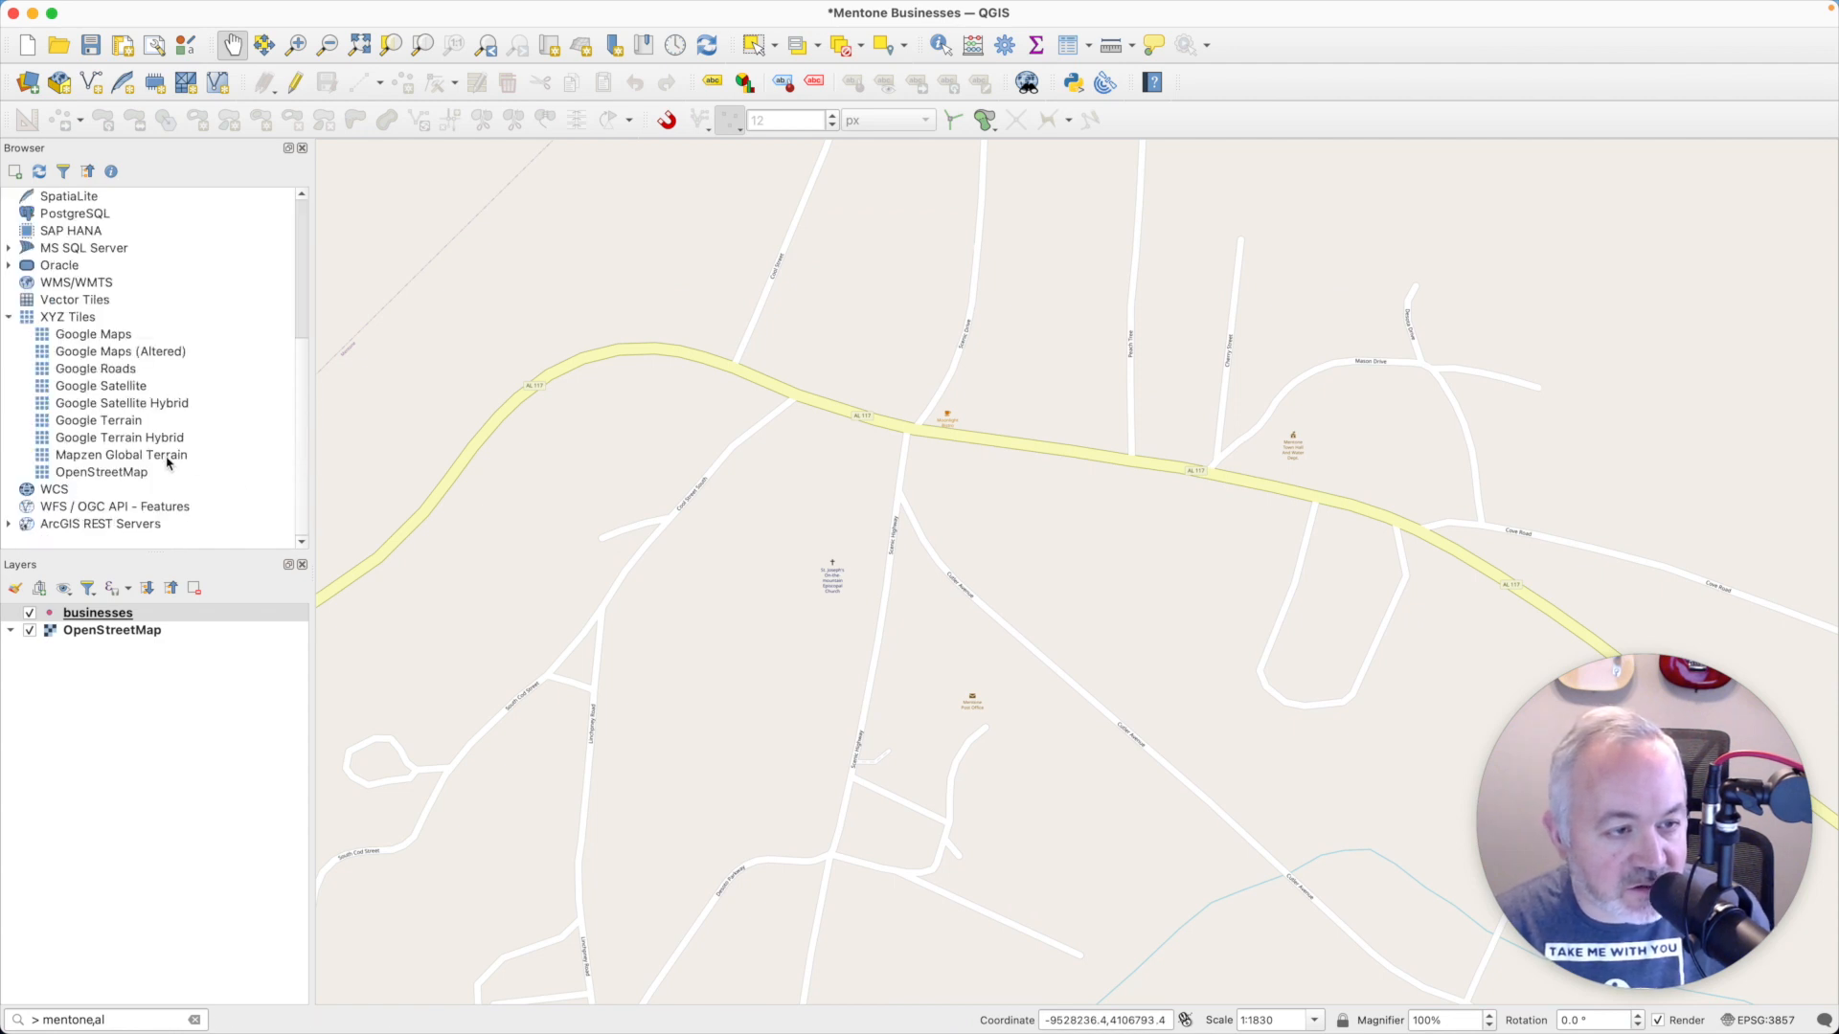
pyautogui.doubleClick(115, 334)
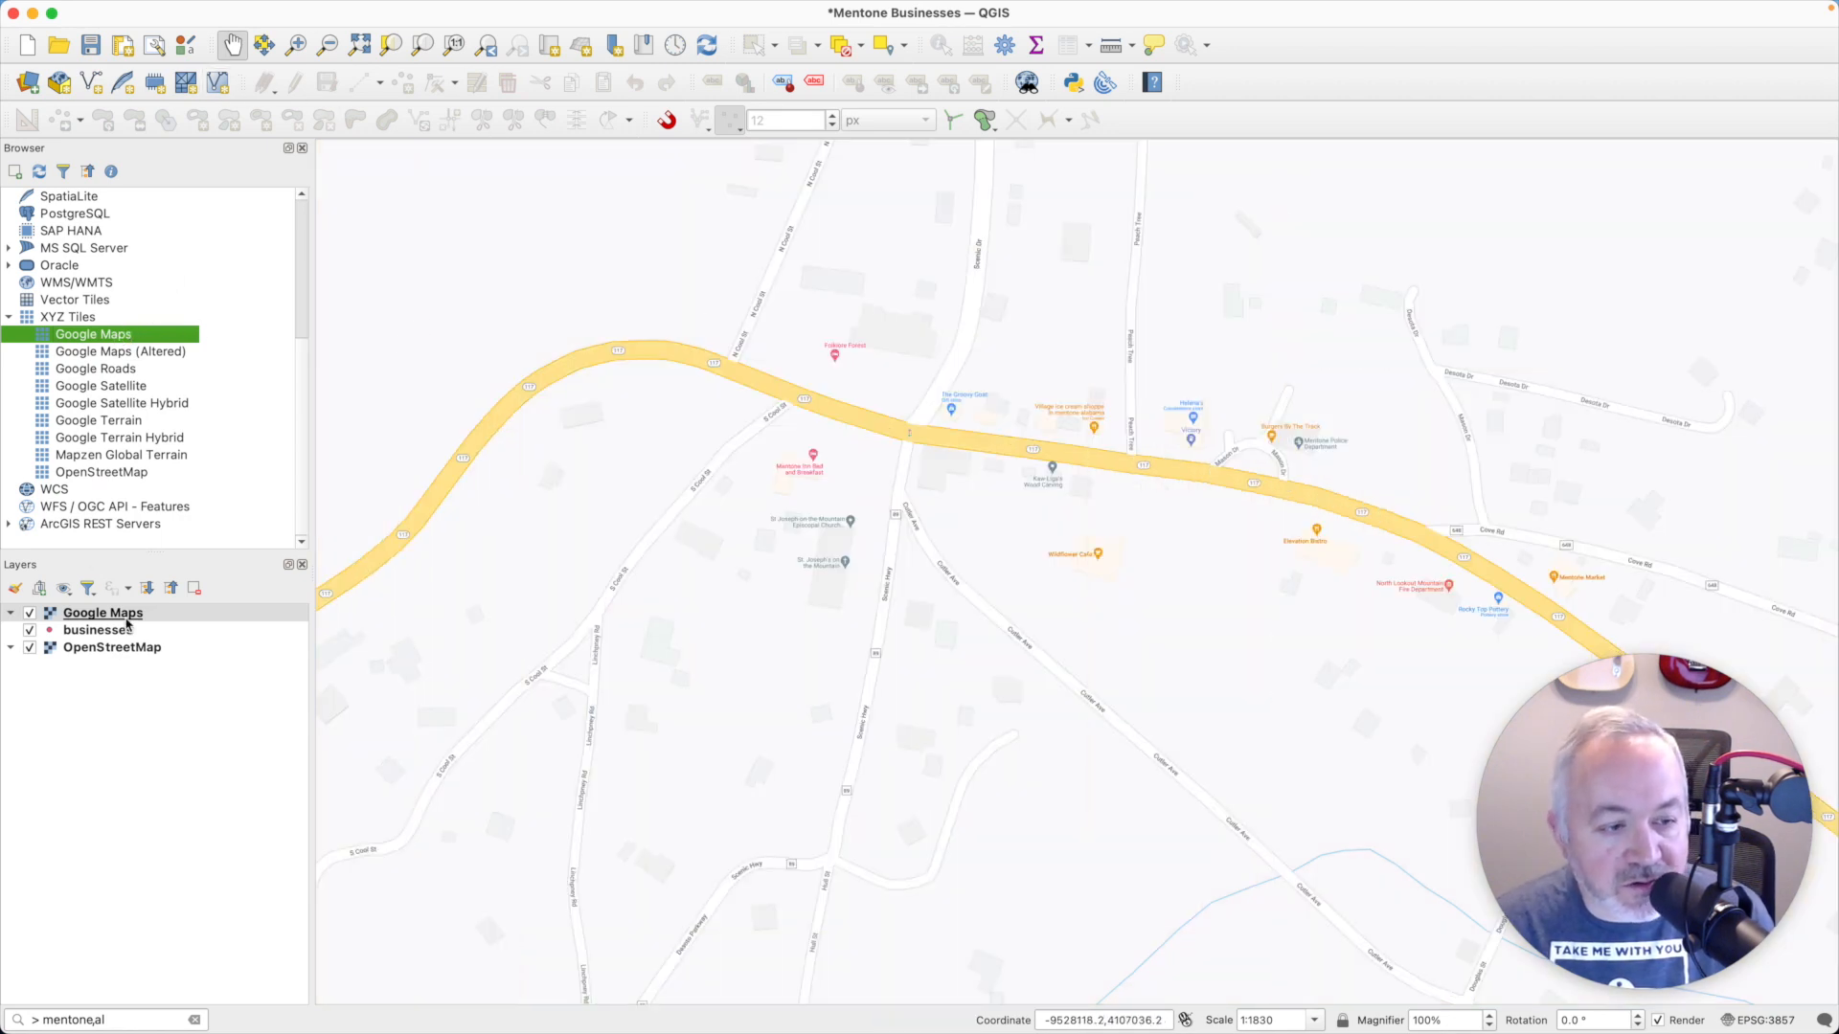
pyautogui.click(127, 619)
pyautogui.moveTo(128, 625); pyautogui.dragTo(125, 609)
# - Enable editing on the businesses layer and add a point at the Mentone Inn marker, naming it Mentone Inn
pyautogui.click(296, 83)
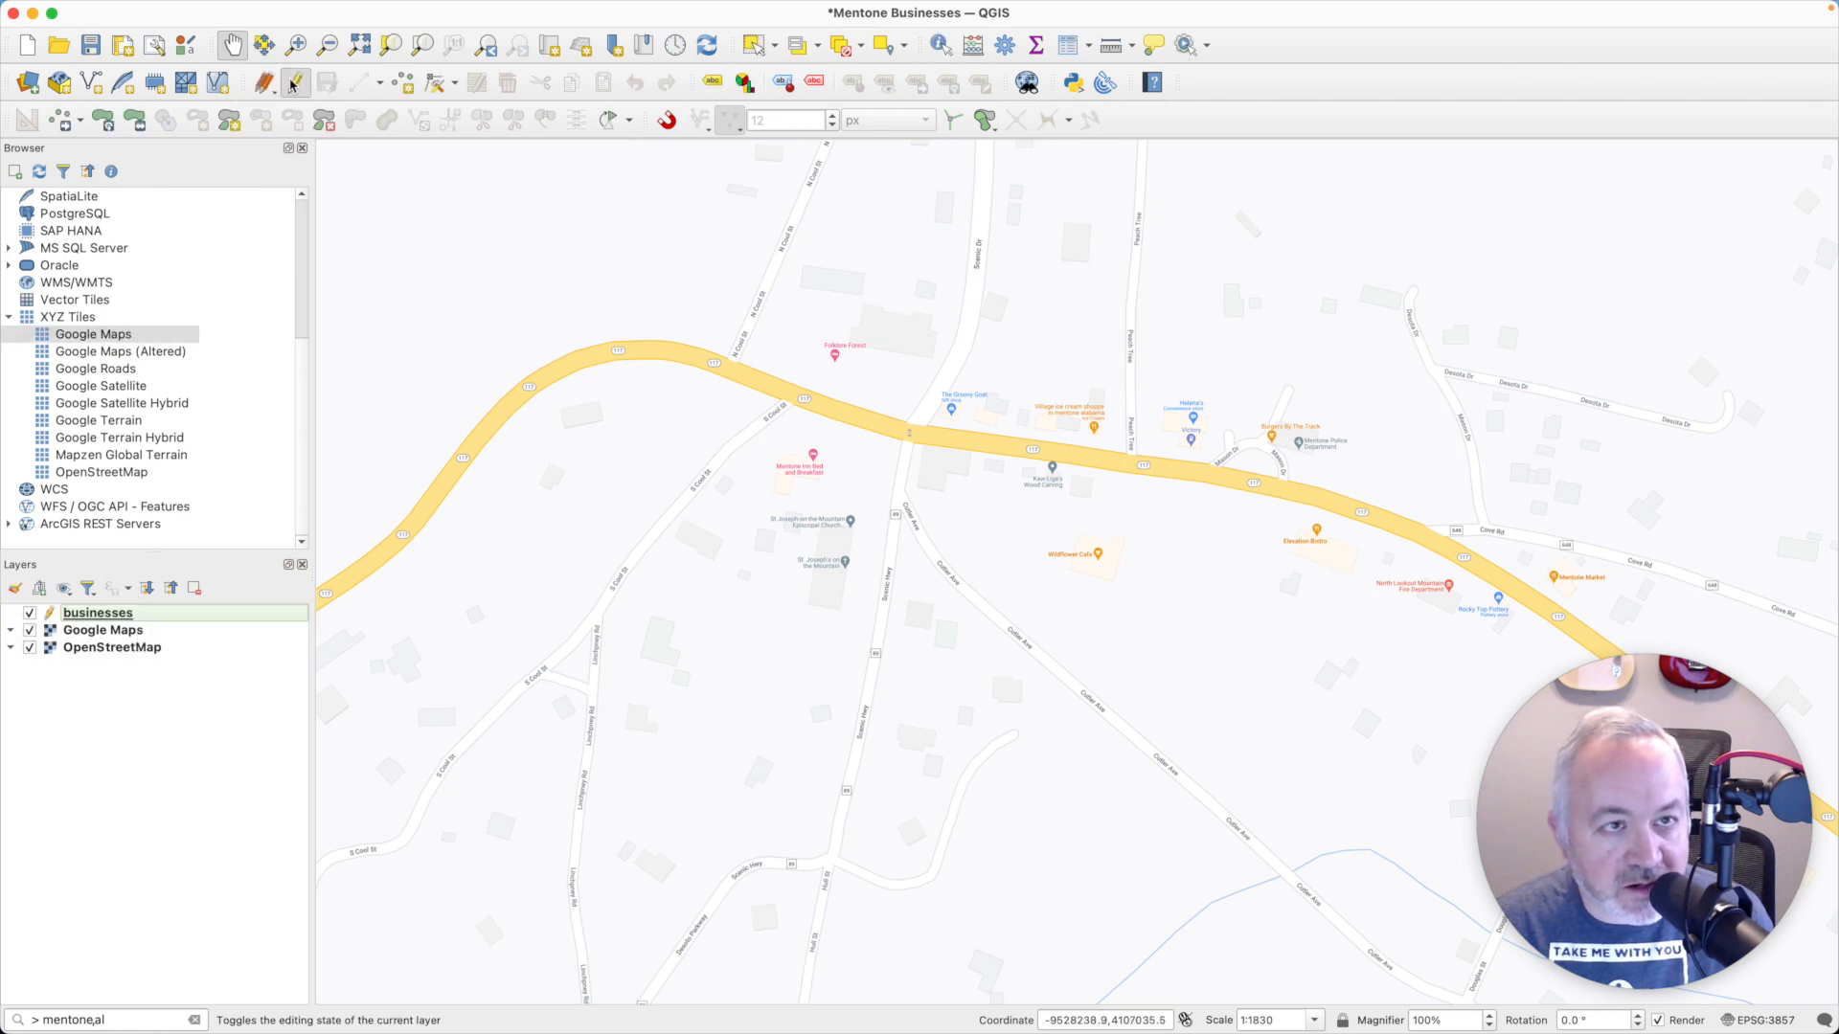
pyautogui.click(403, 83)
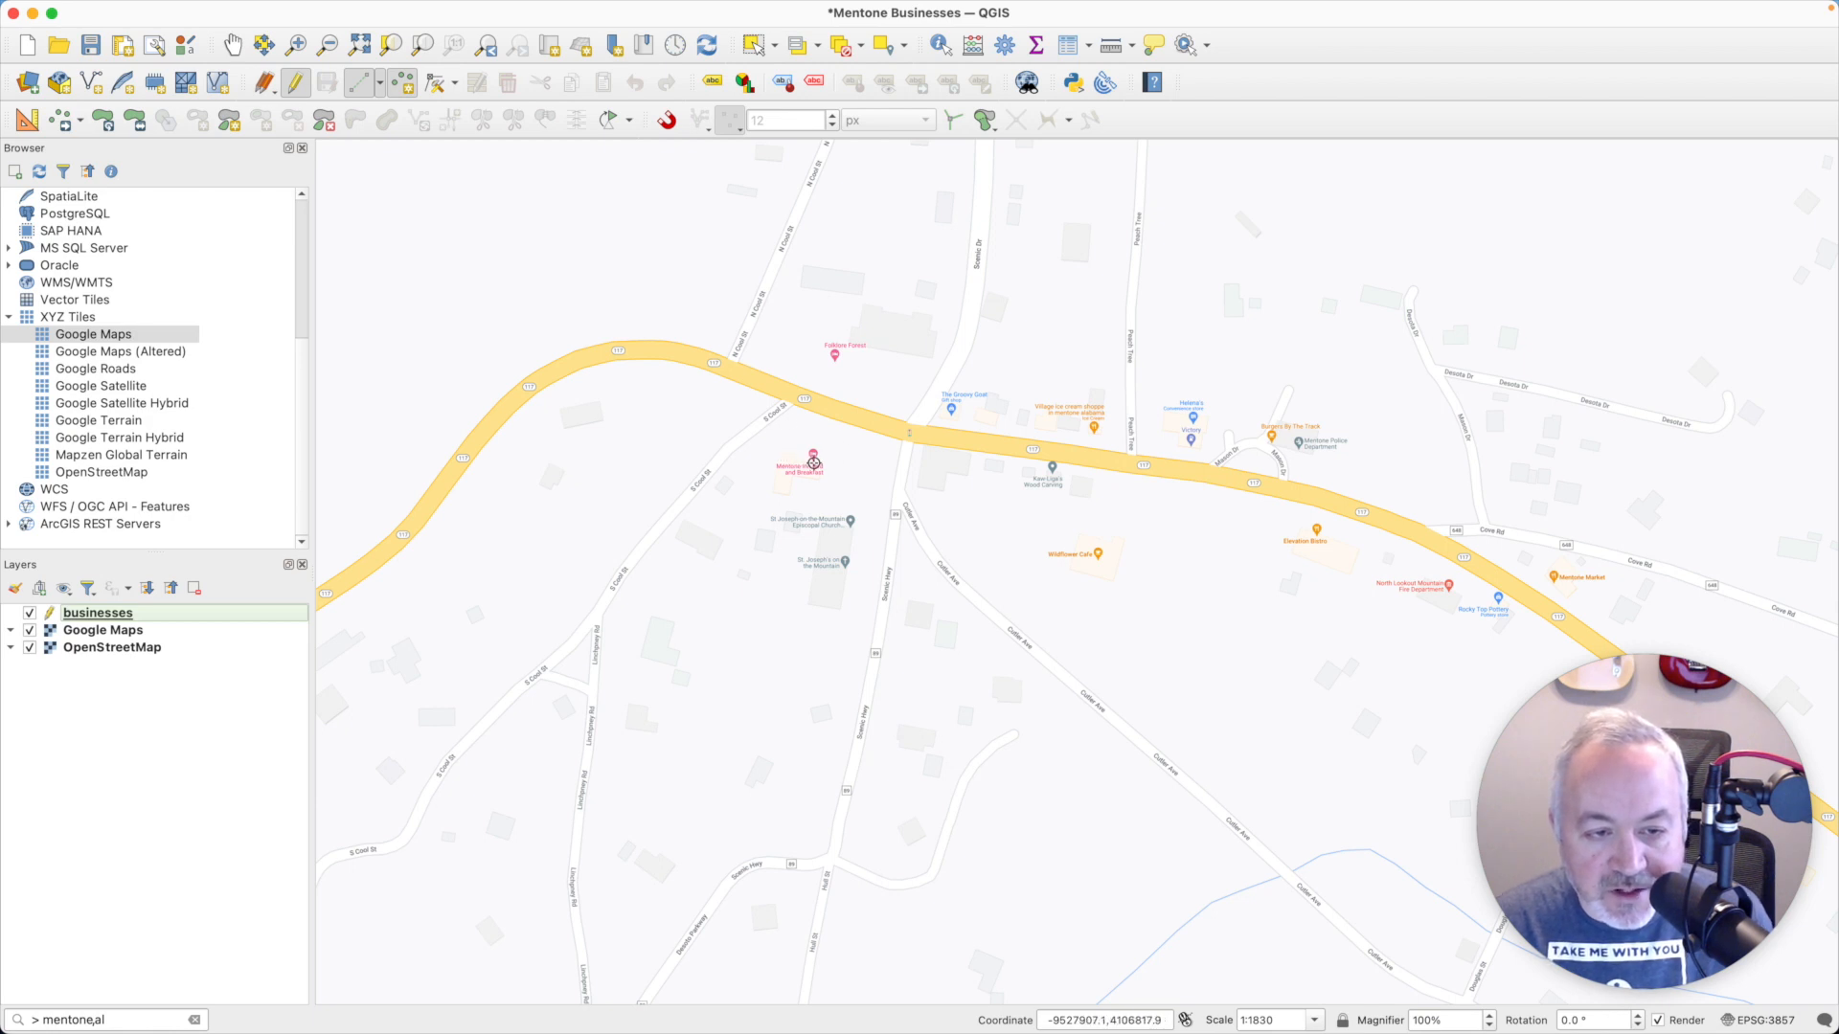
pyautogui.click(813, 463)
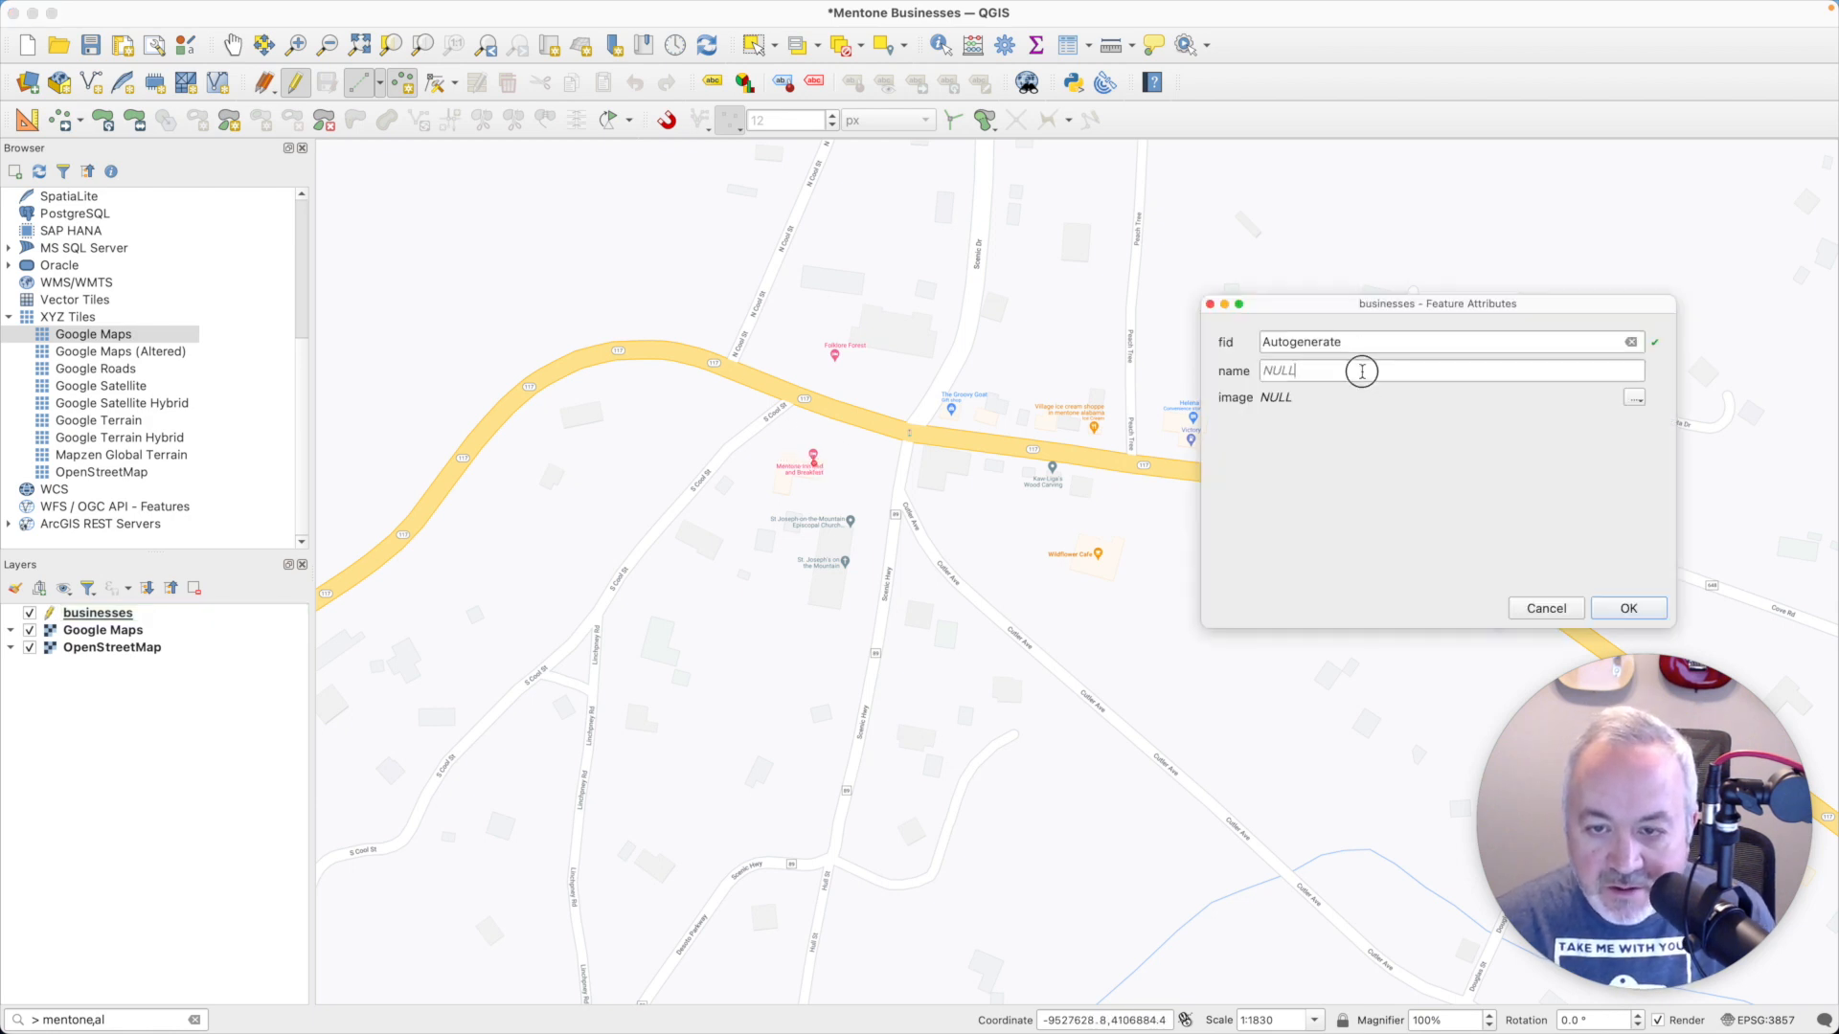
pyautogui.write('Mentone I')
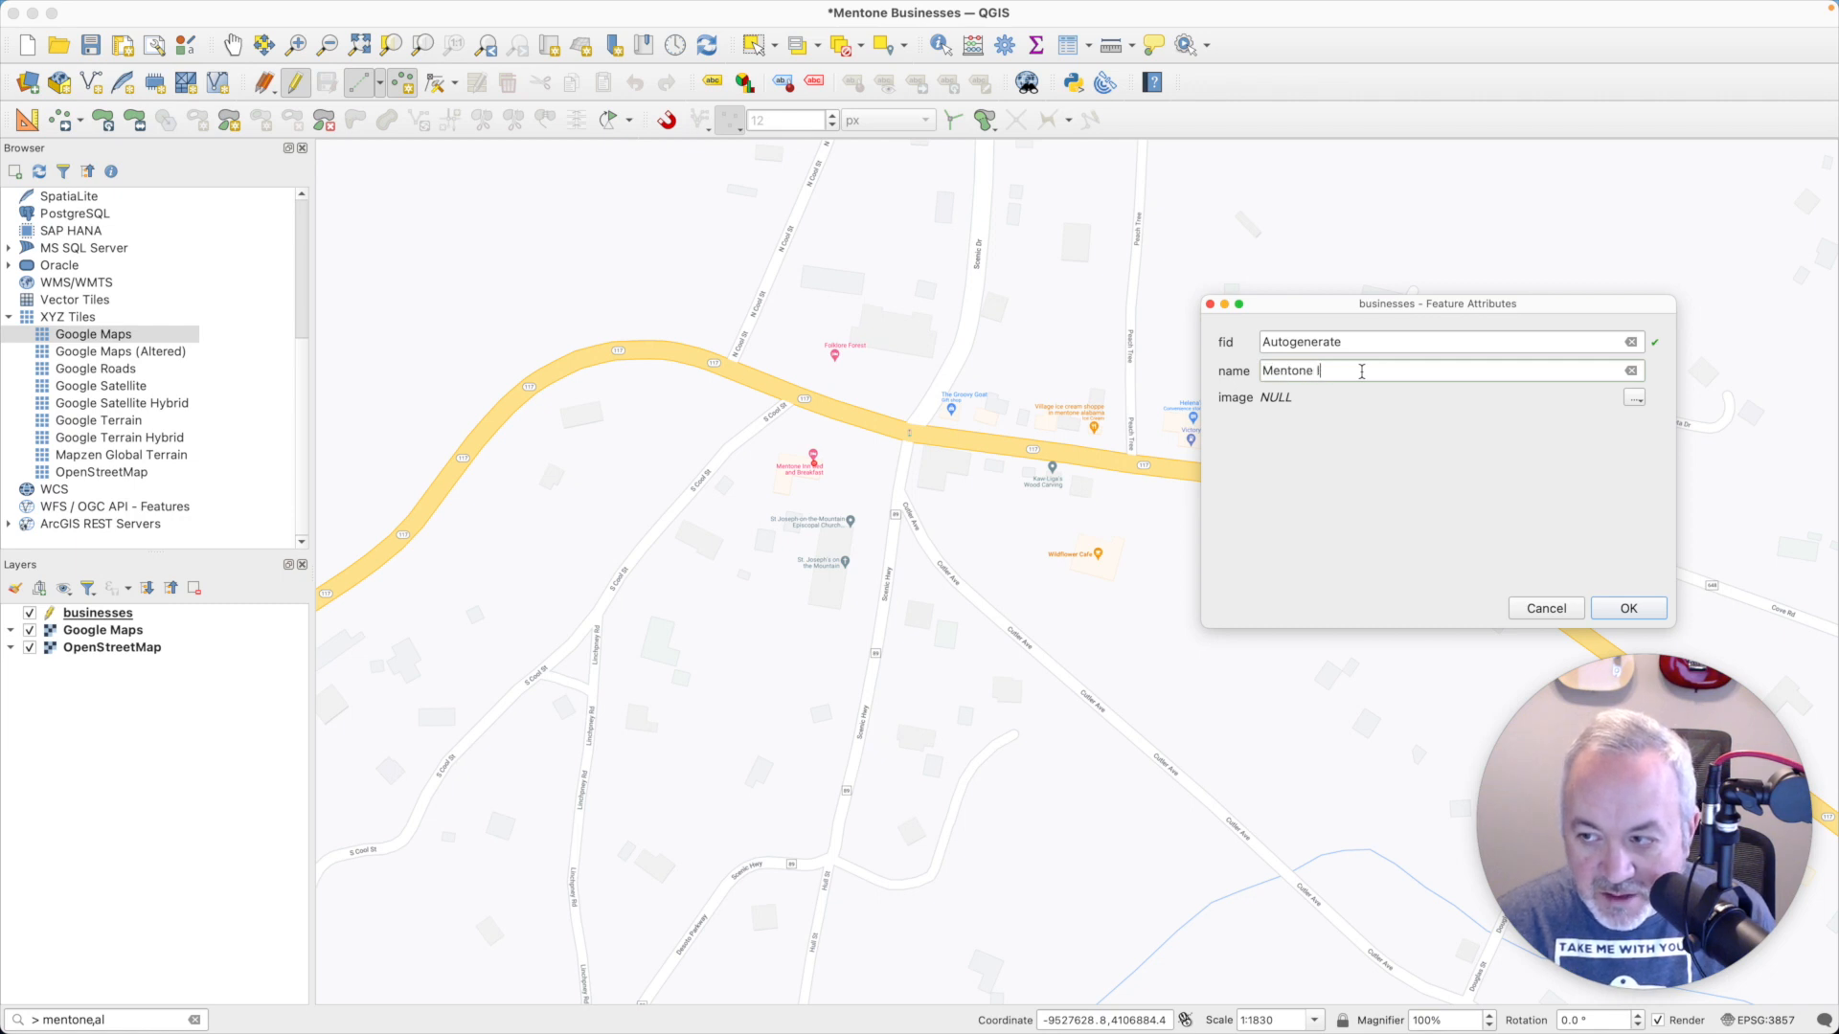
pyautogui.write('nn')
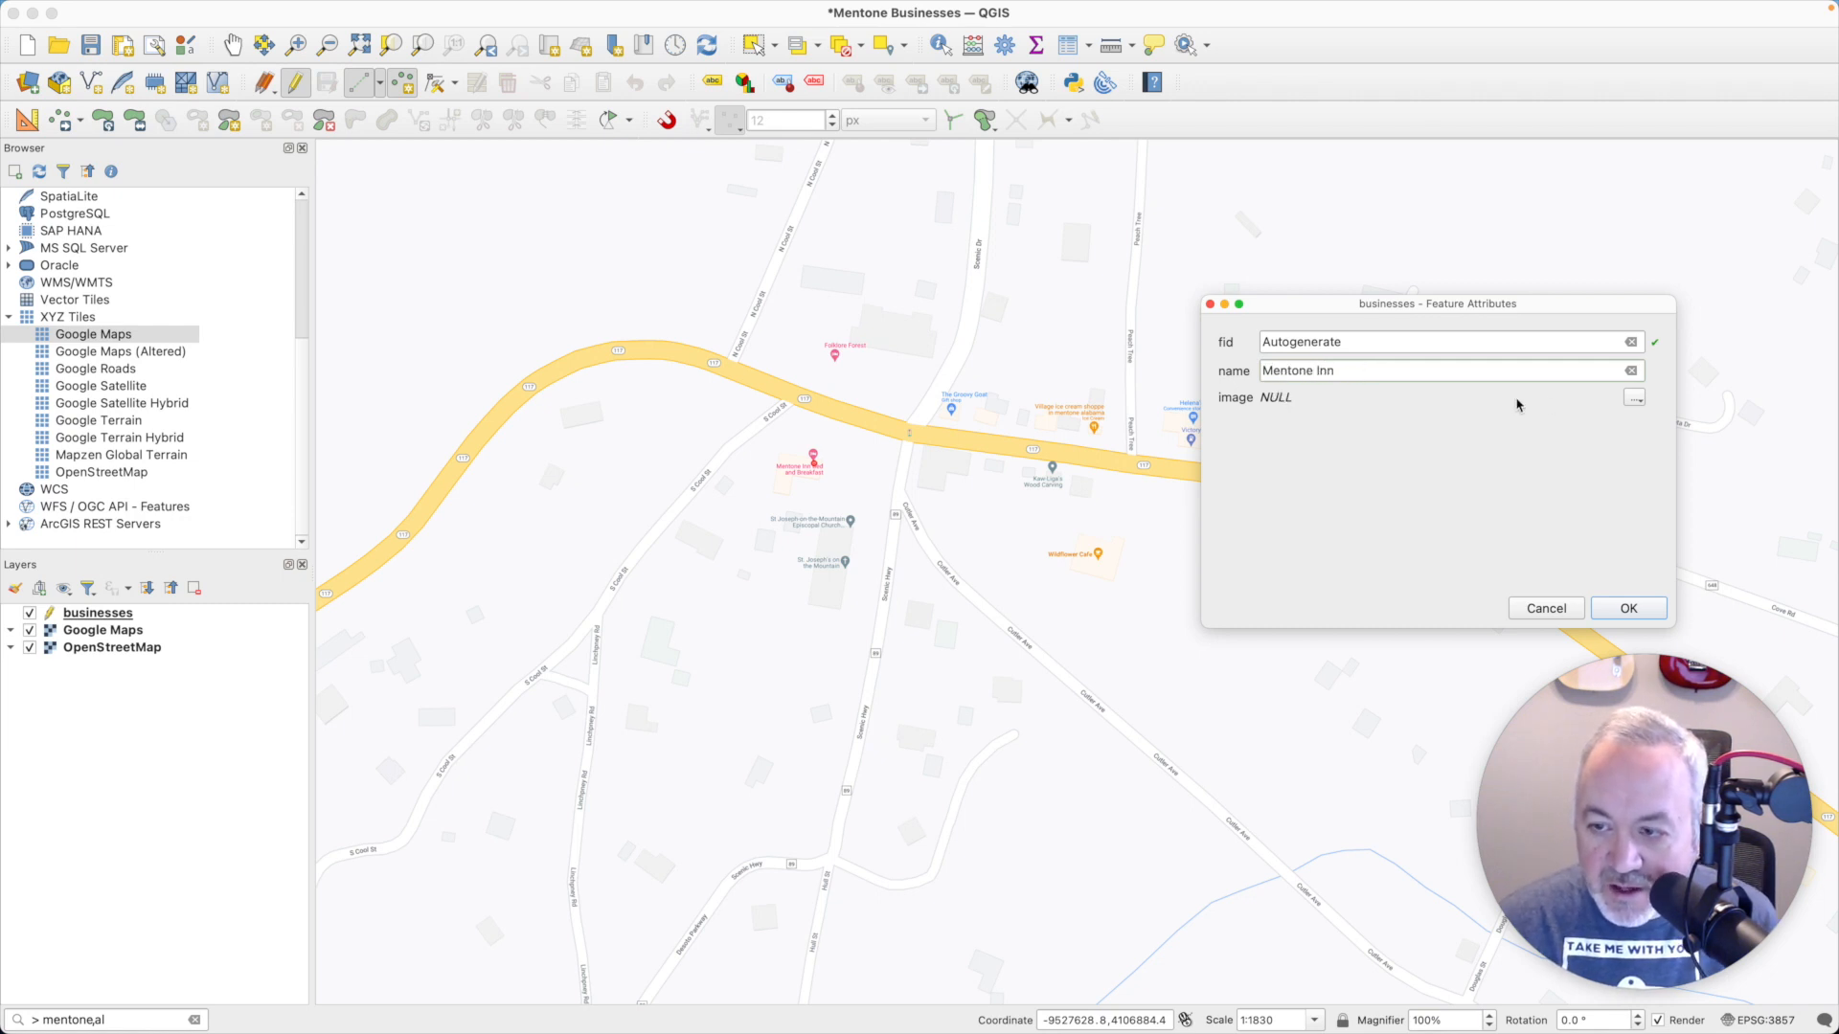
# - Embed mentone-inn.jpeg from the Day 07 - Navigation project's images folder in the point's image field and accept the feature
pyautogui.click(1634, 399)
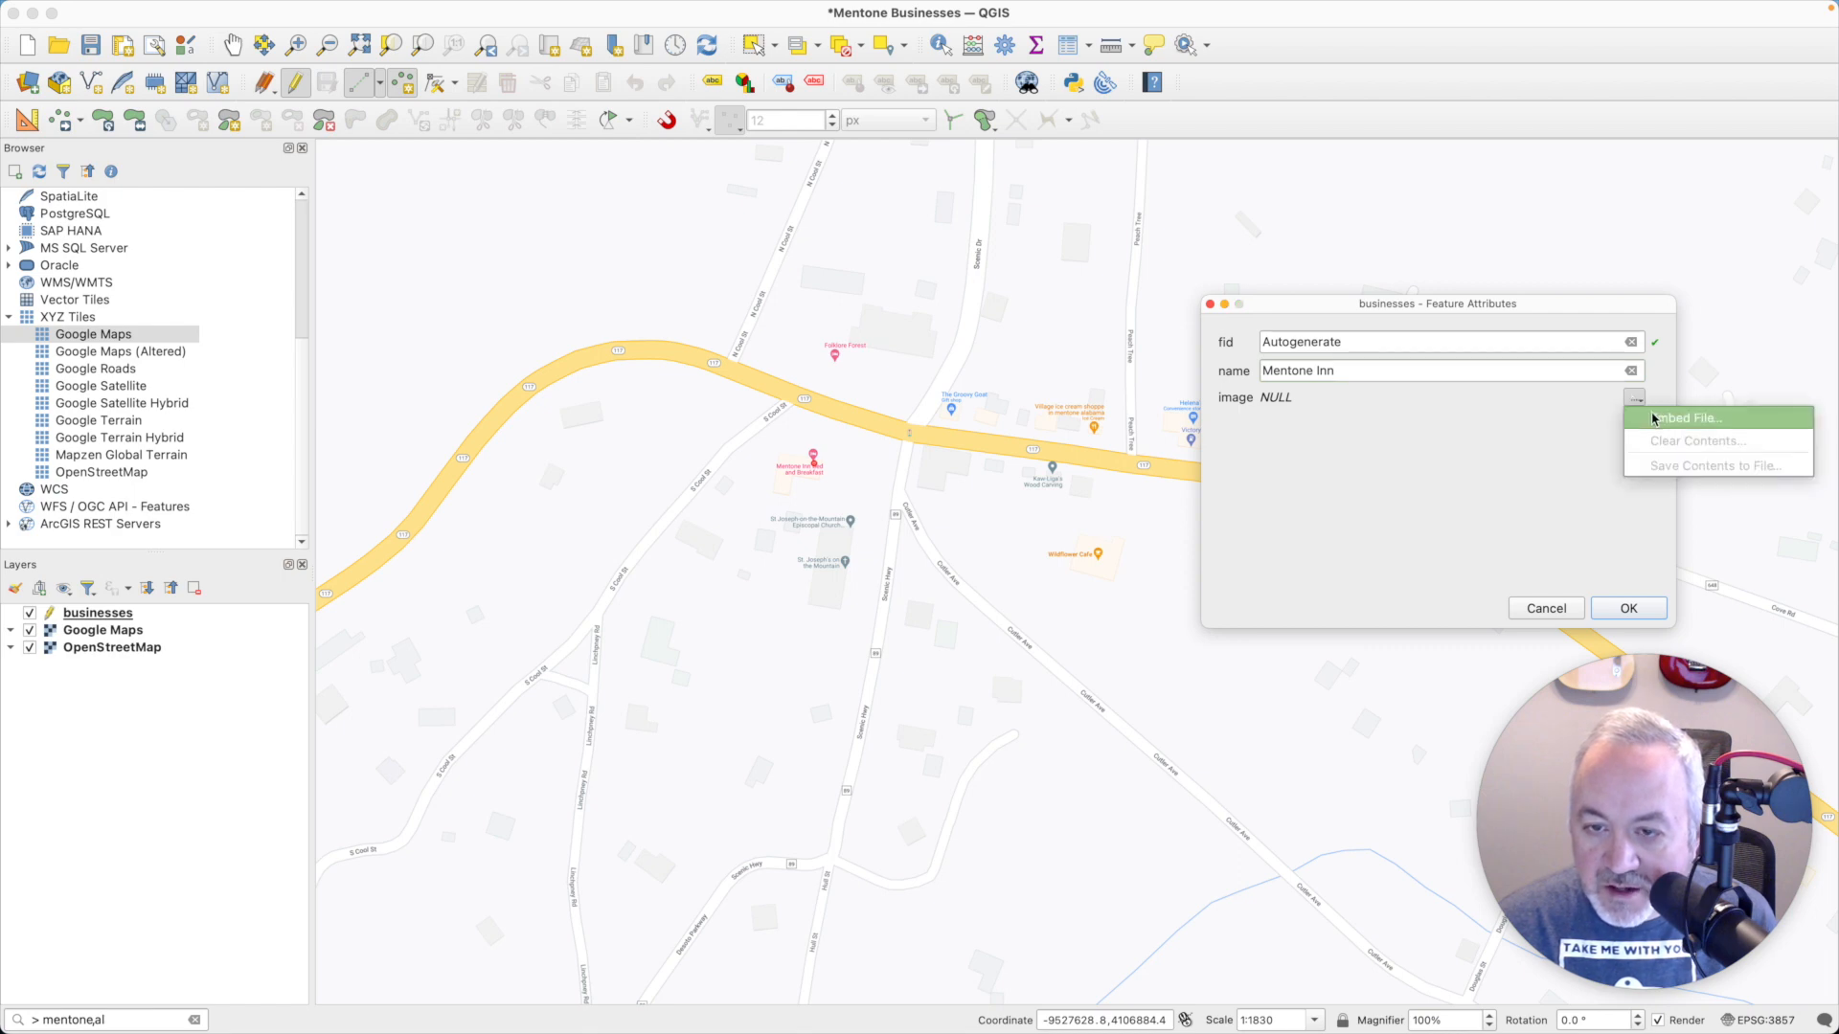
pyautogui.click(1654, 418)
pyautogui.click(1031, 131)
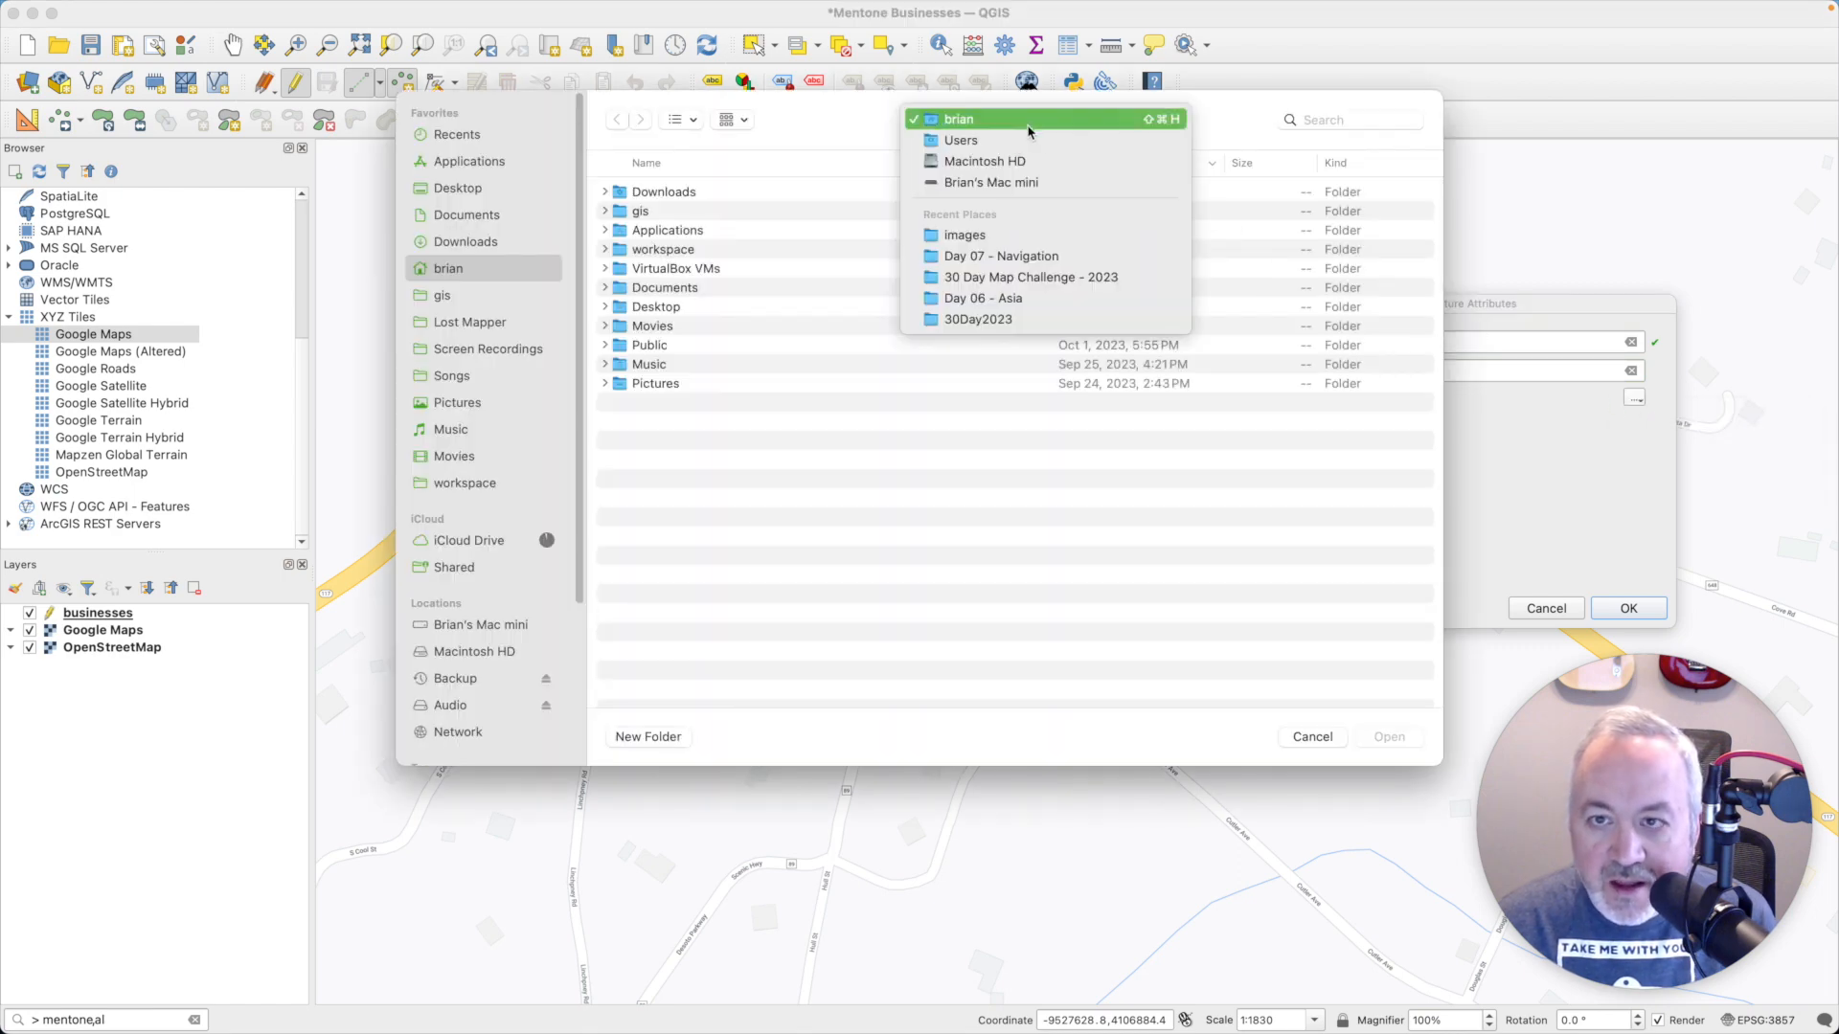
pyautogui.click(1008, 256)
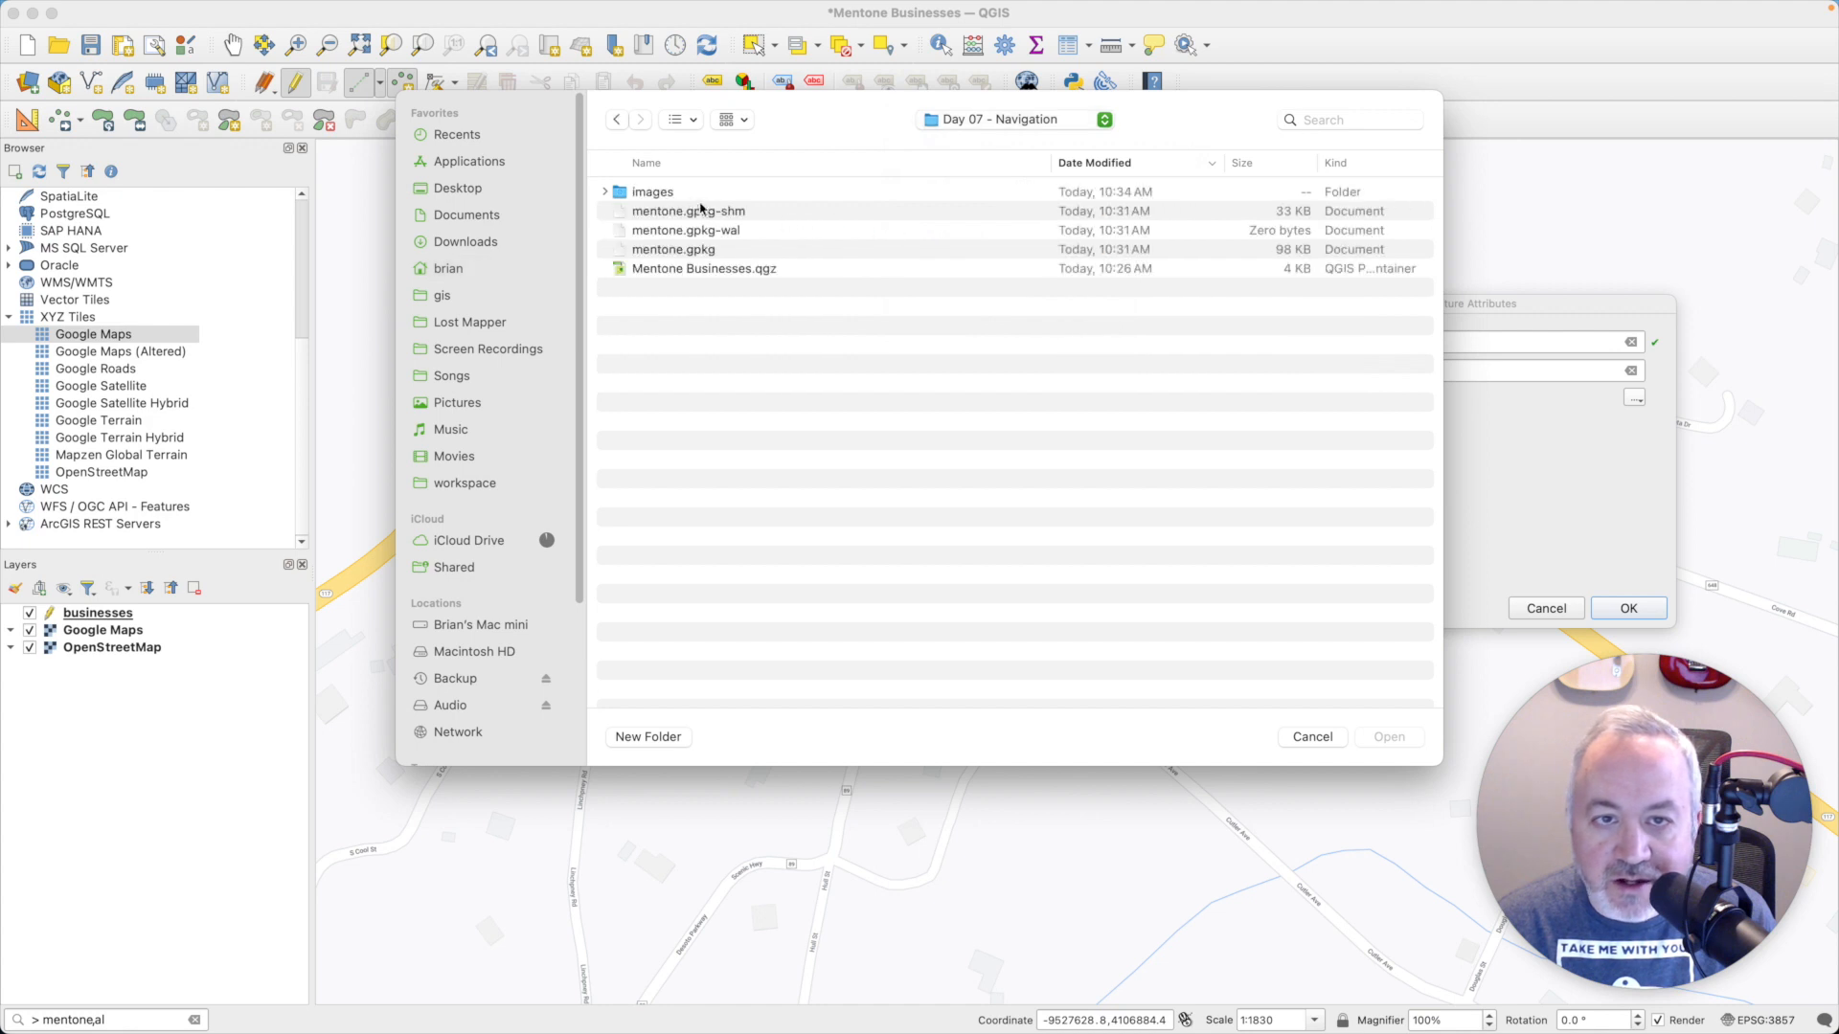
pyautogui.doubleClick(635, 192)
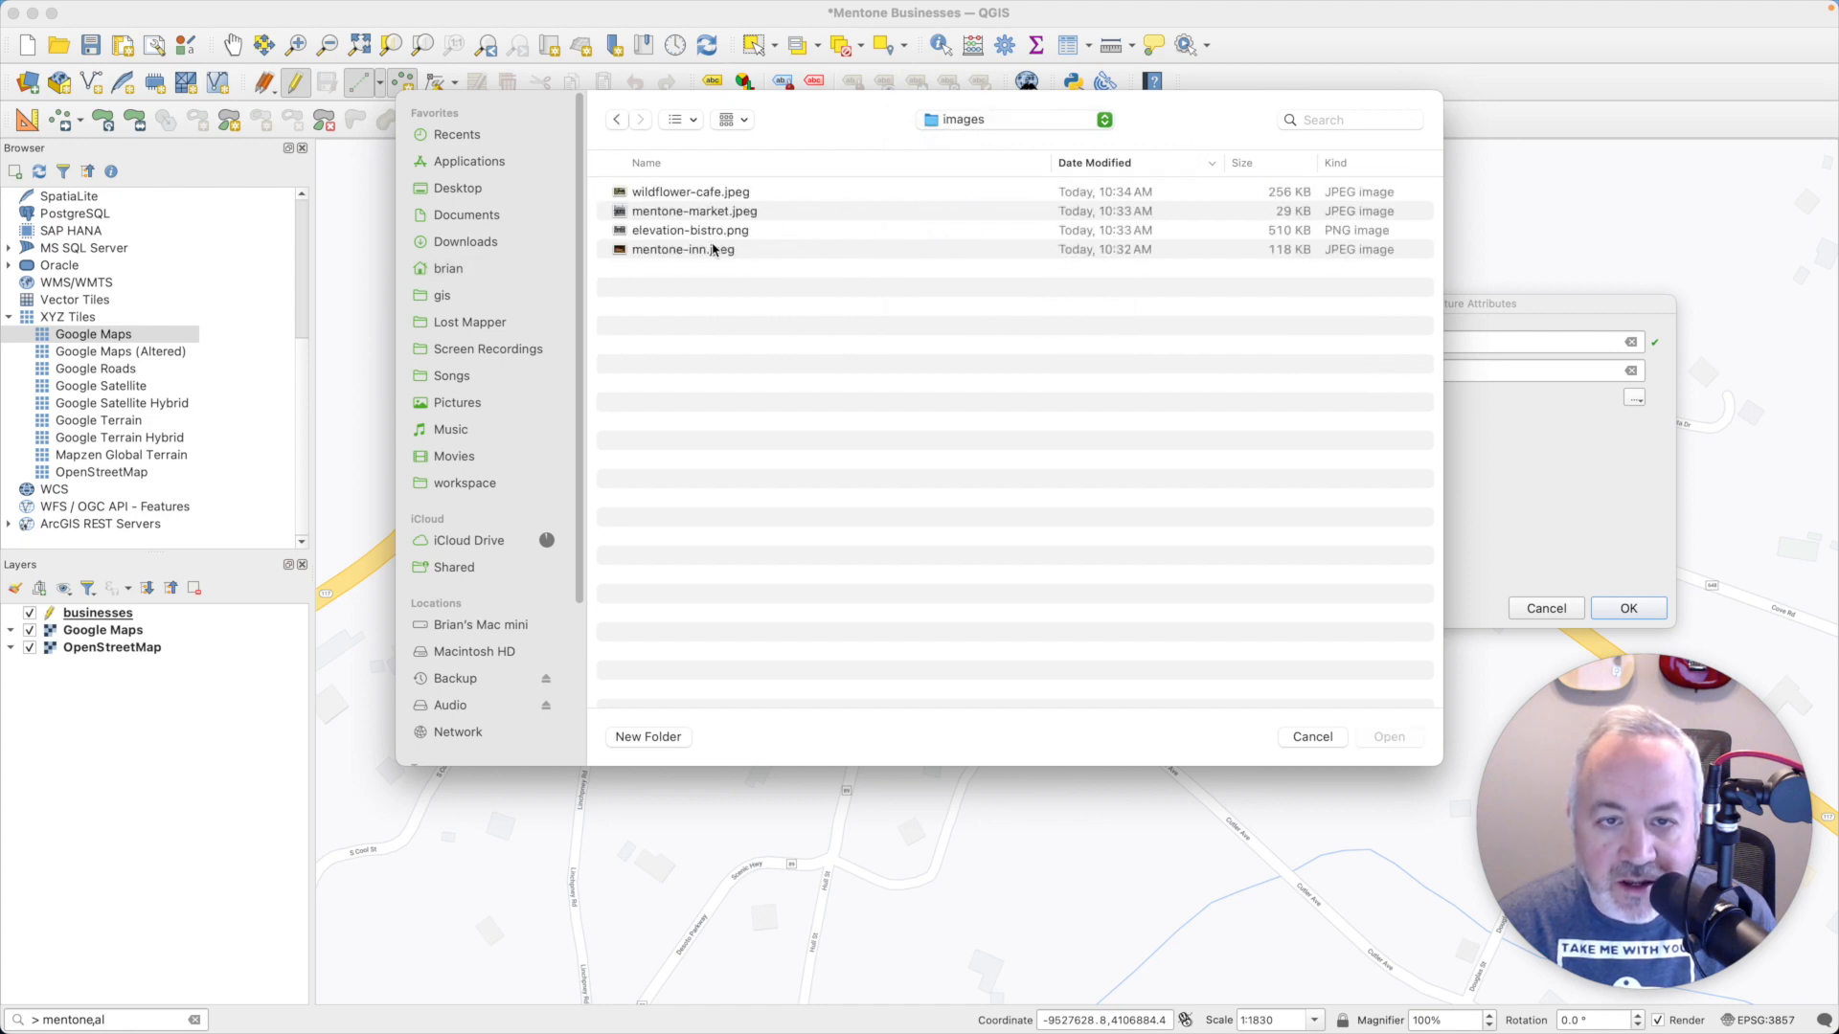
pyautogui.click(712, 249)
pyautogui.click(1391, 737)
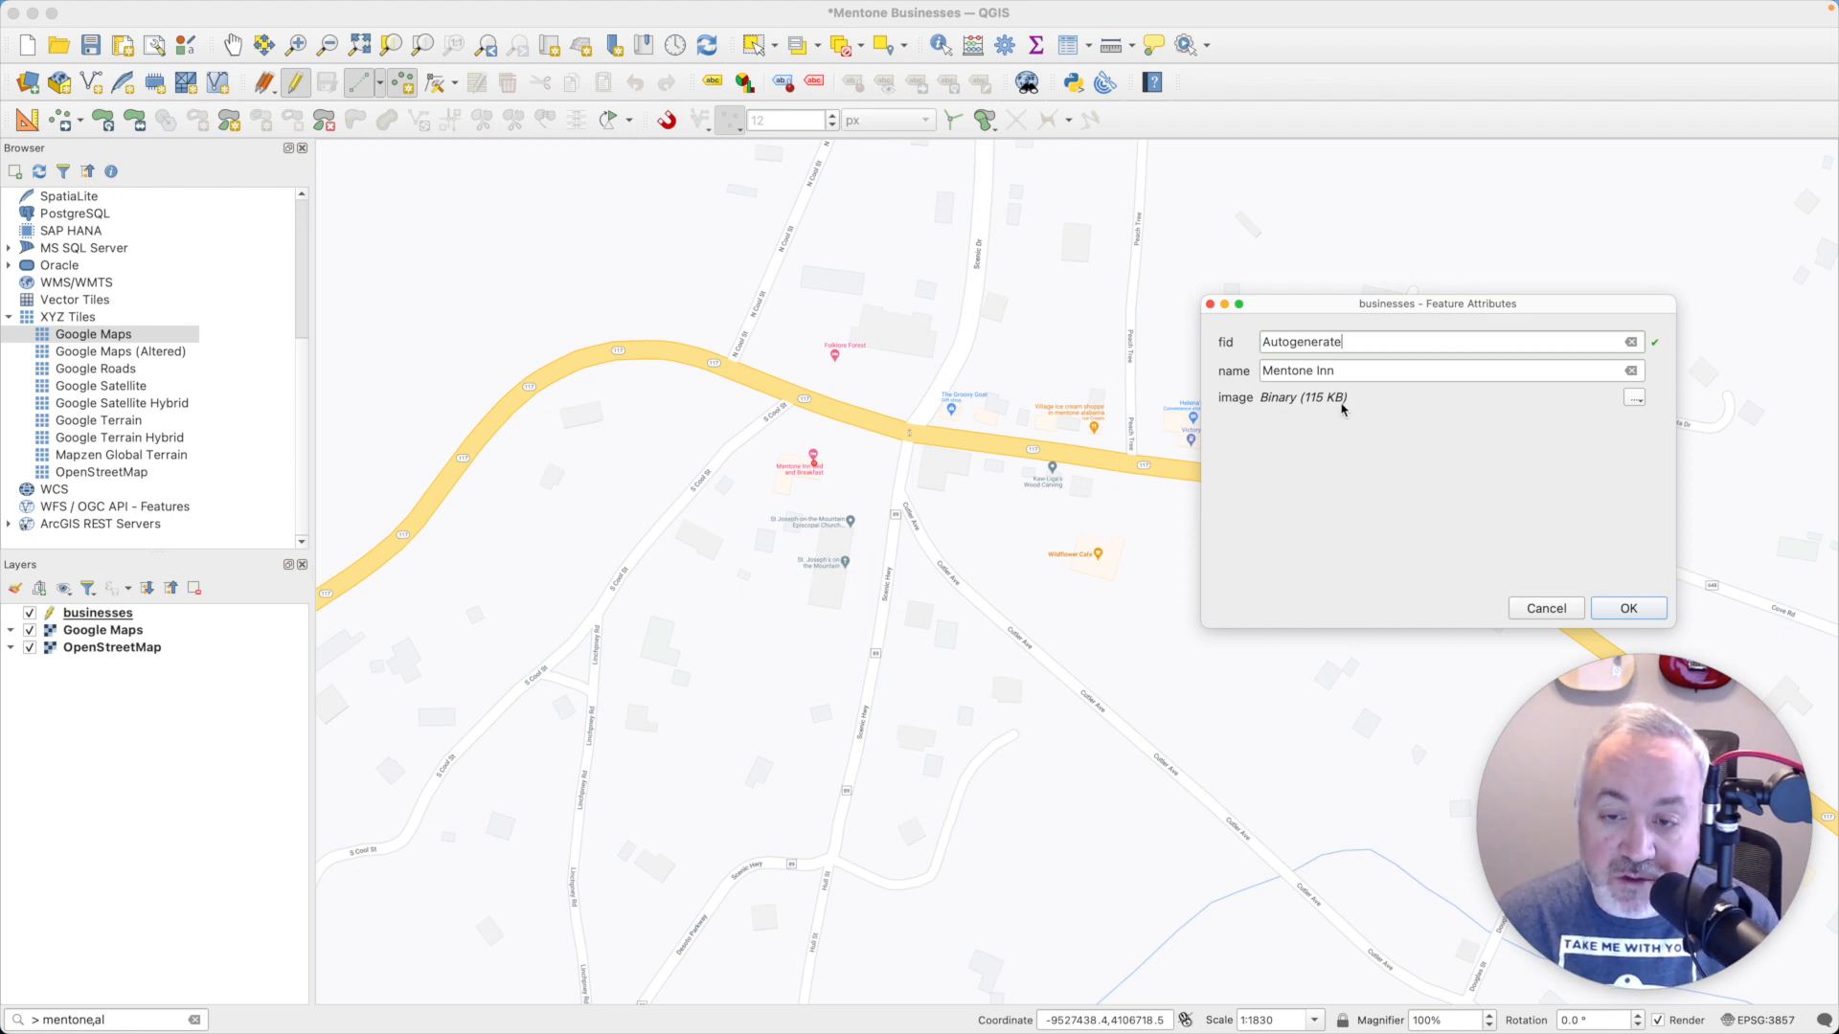
pyautogui.click(1626, 610)
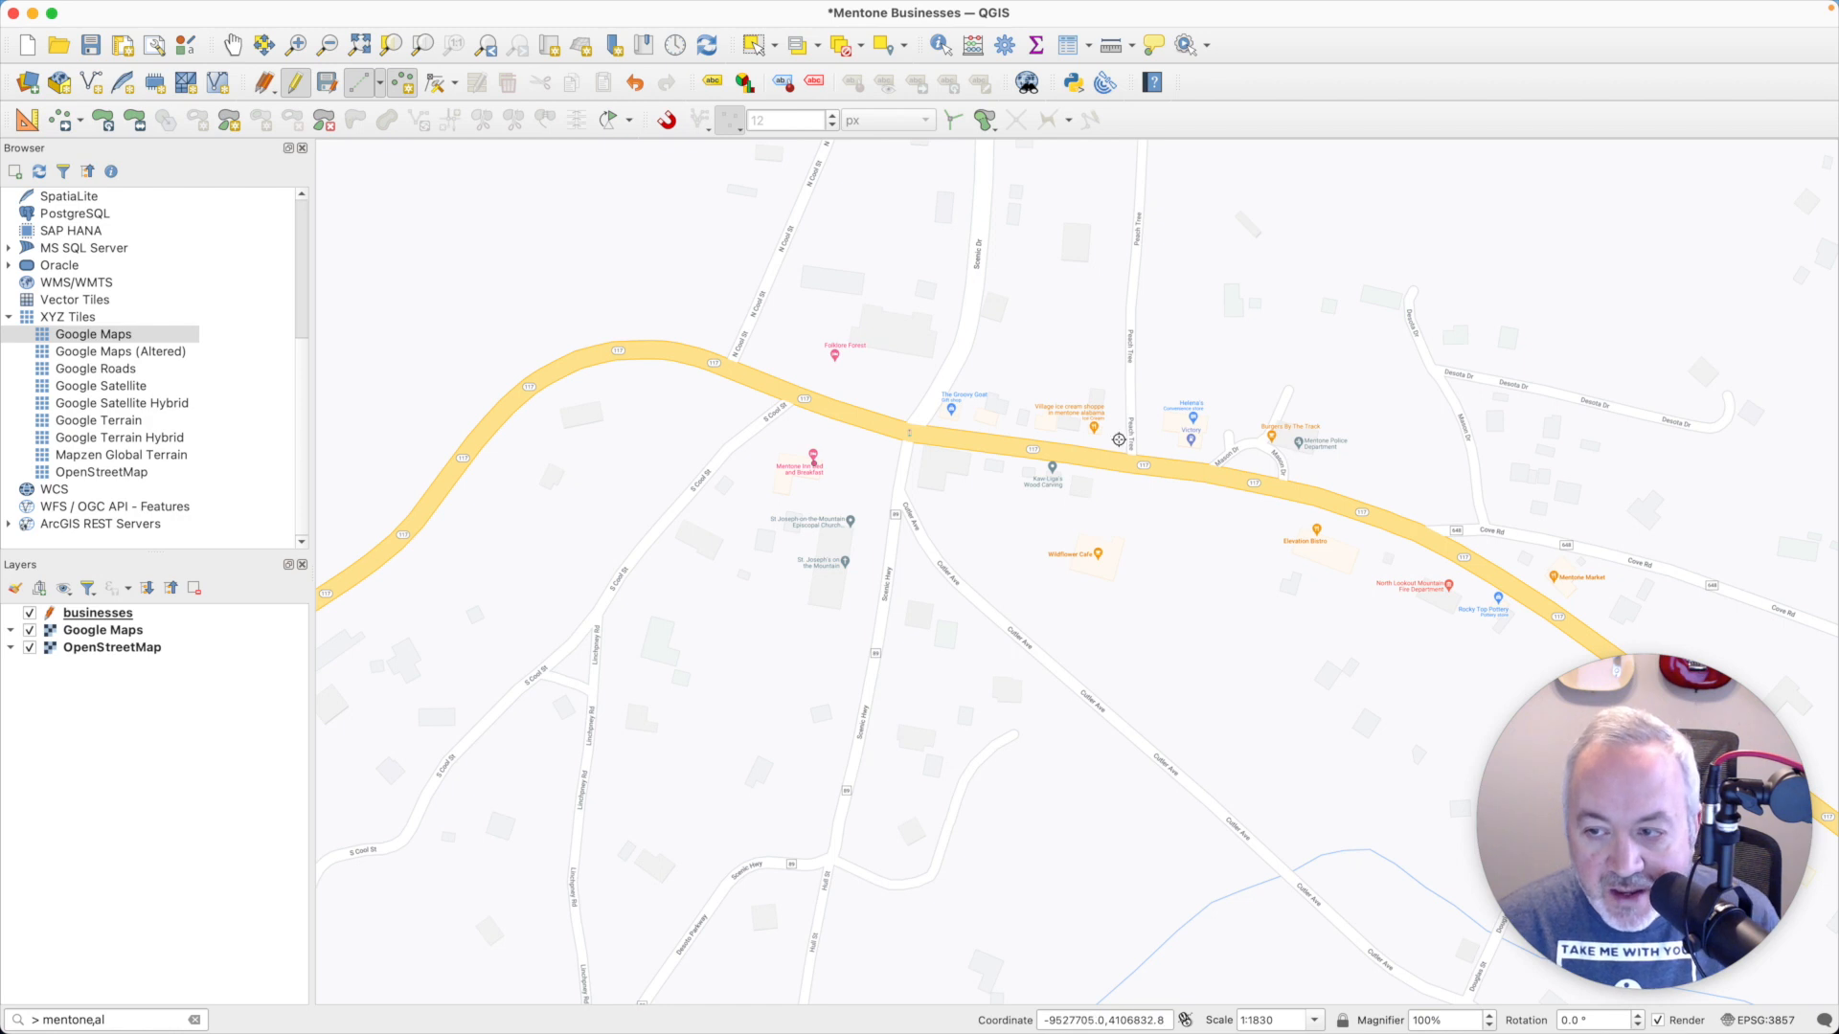
# - Add a point at Mentone Market, name it Mentone Market and embed mentone-market.jpeg as its image
pyautogui.click(1564, 577)
pyautogui.click(1288, 371)
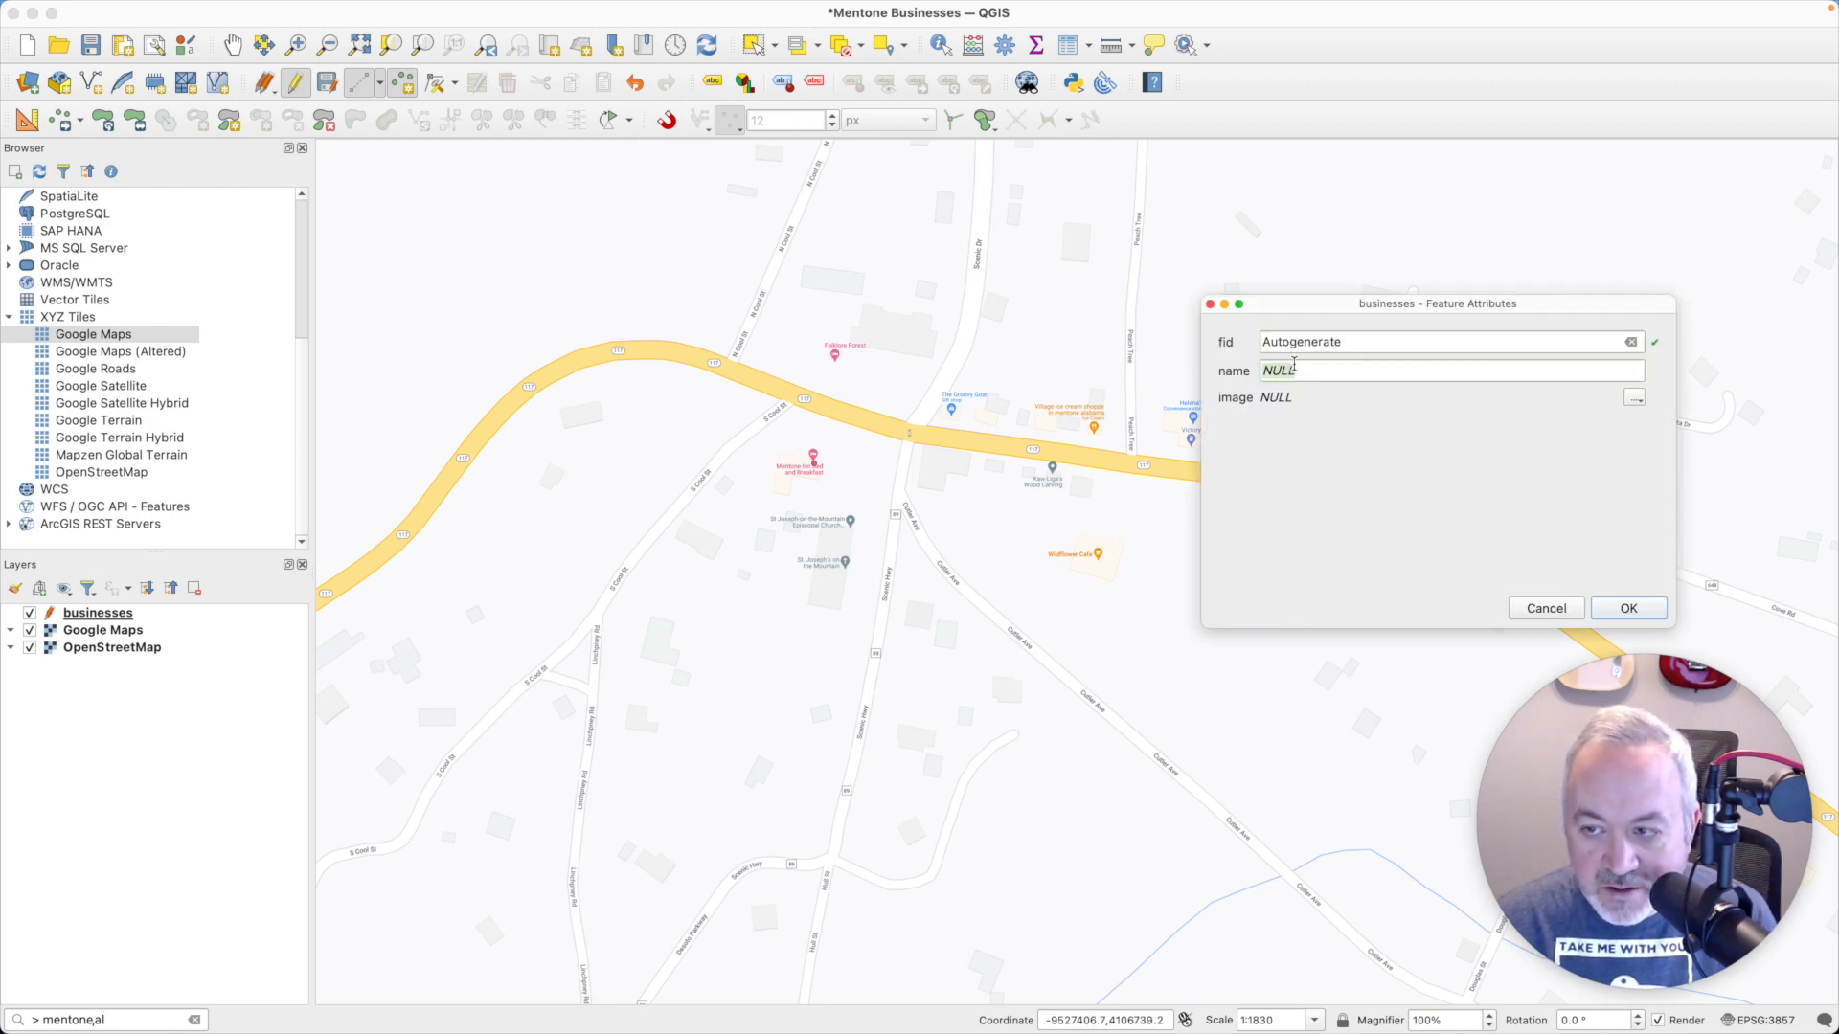
pyautogui.write('Mentone Market')
pyautogui.click(1634, 397)
pyautogui.click(1640, 419)
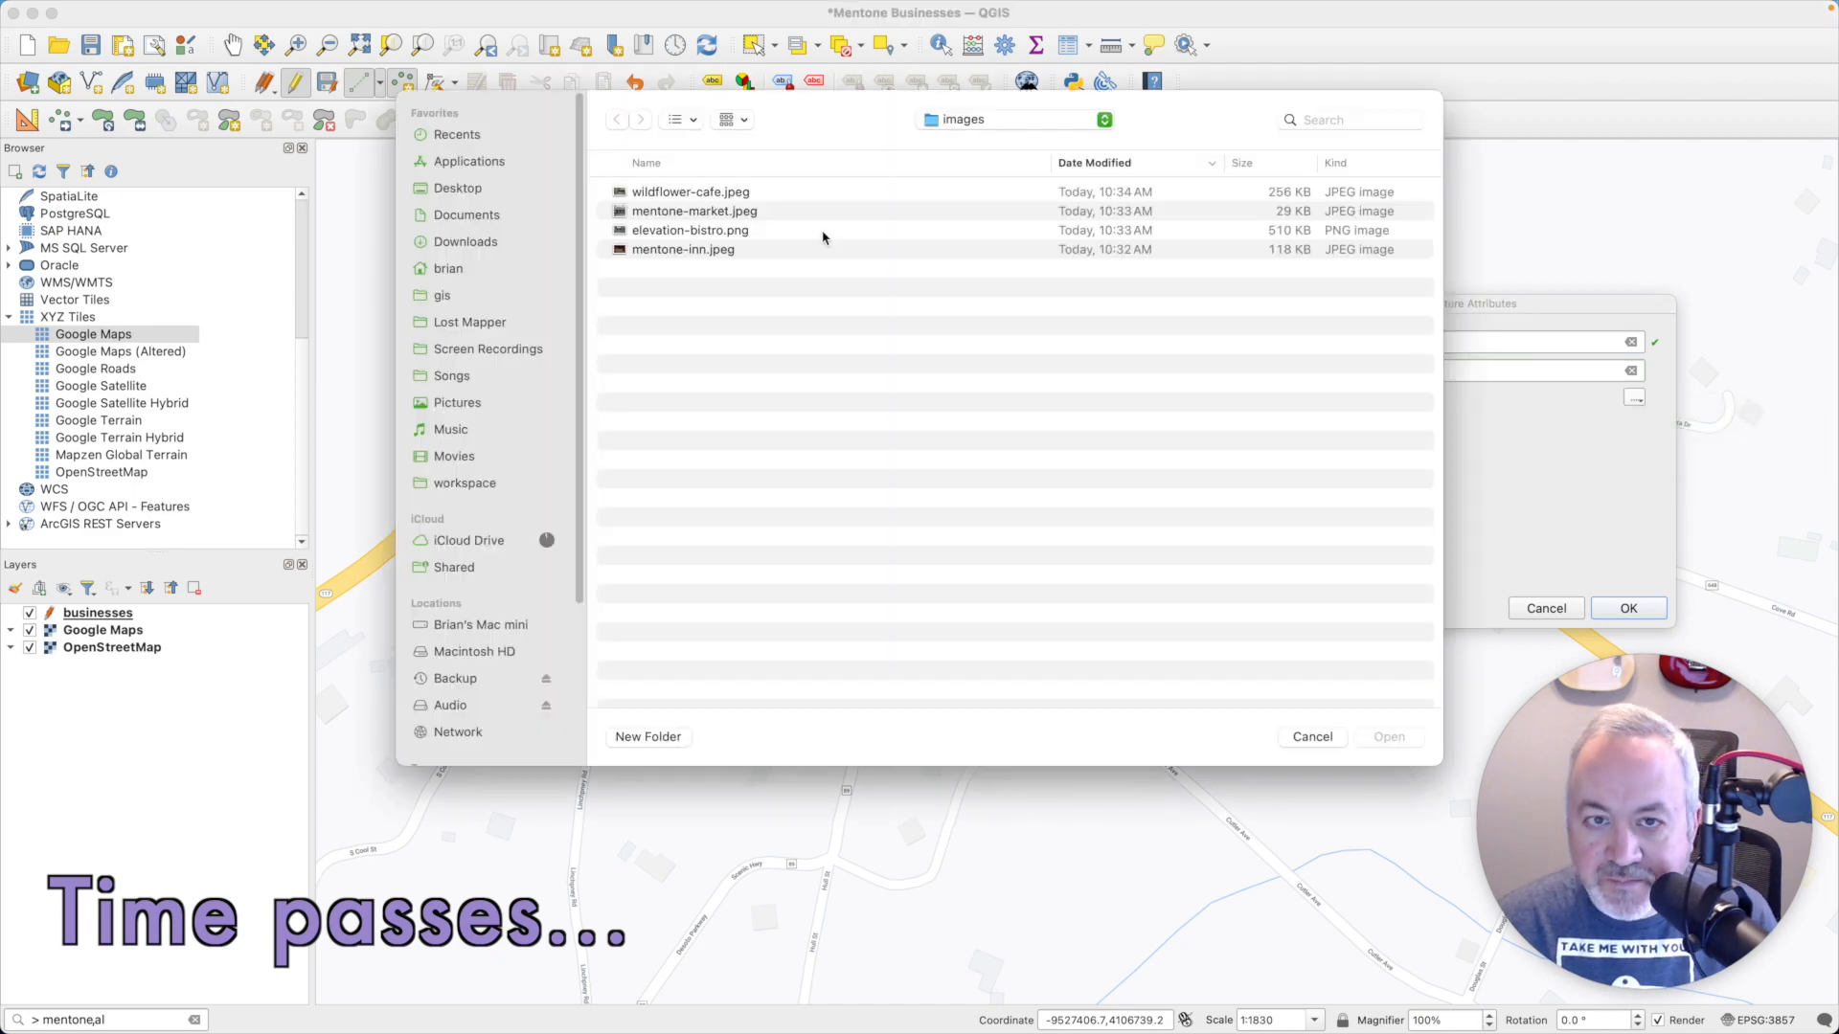
pyautogui.click(679, 213)
pyautogui.click(1389, 739)
pyautogui.click(1628, 608)
# - Add a point on the Elevation Bistro building, name it Elevation Bistro and embed elevation-bistro.png as its image
pyautogui.scroll(-2, 858, 469)
pyautogui.scroll(3, 858, 470)
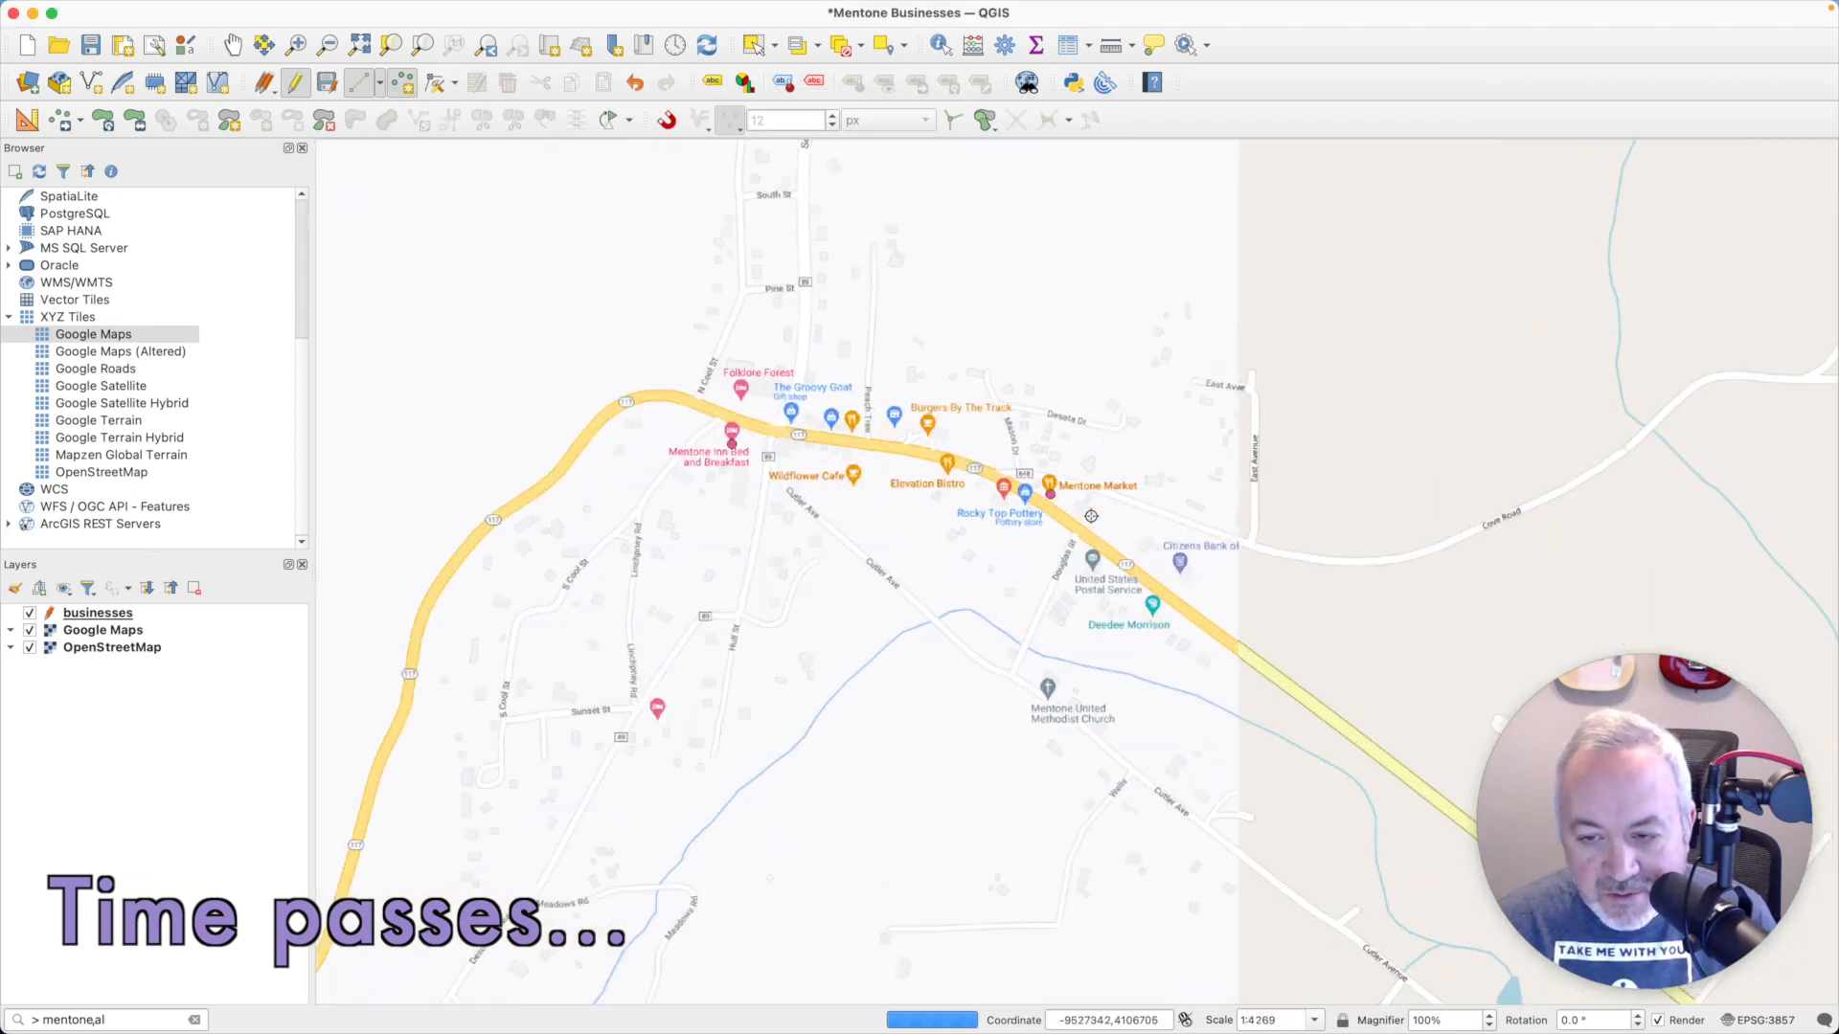
pyautogui.click(496, 376)
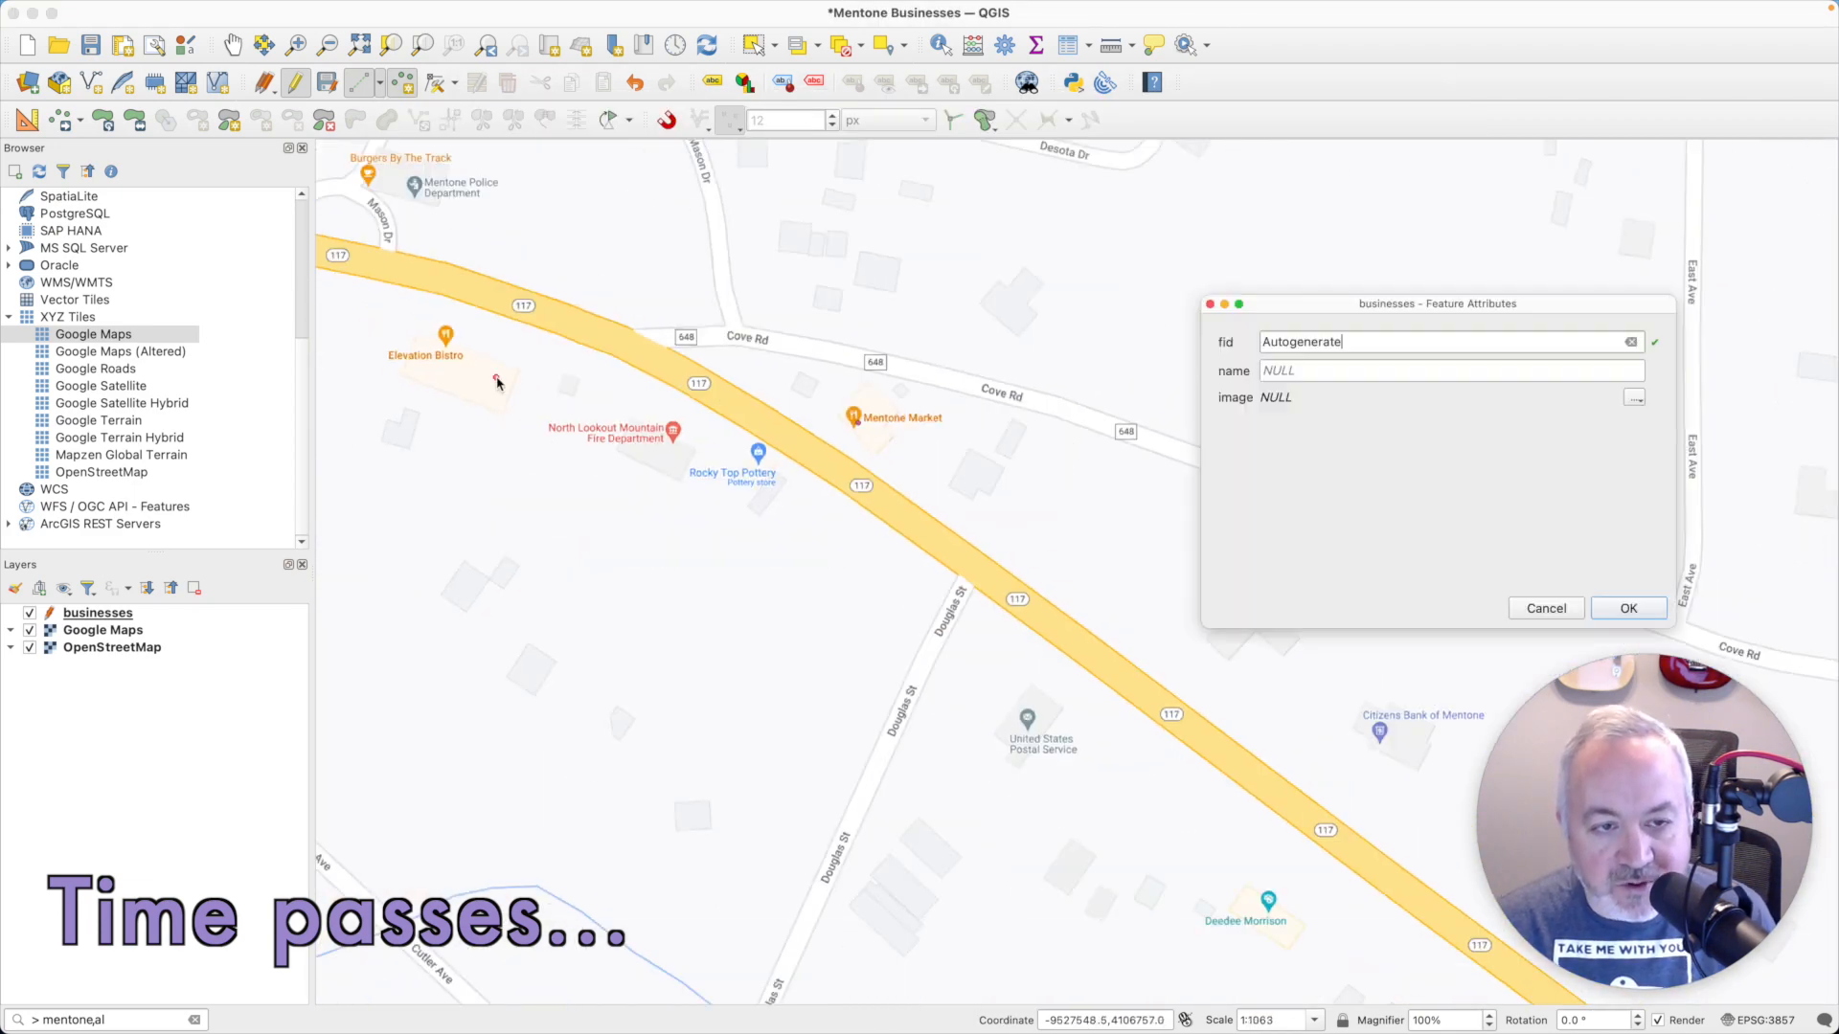
pyautogui.click(1284, 372)
pyautogui.write('Elevation Bistro')
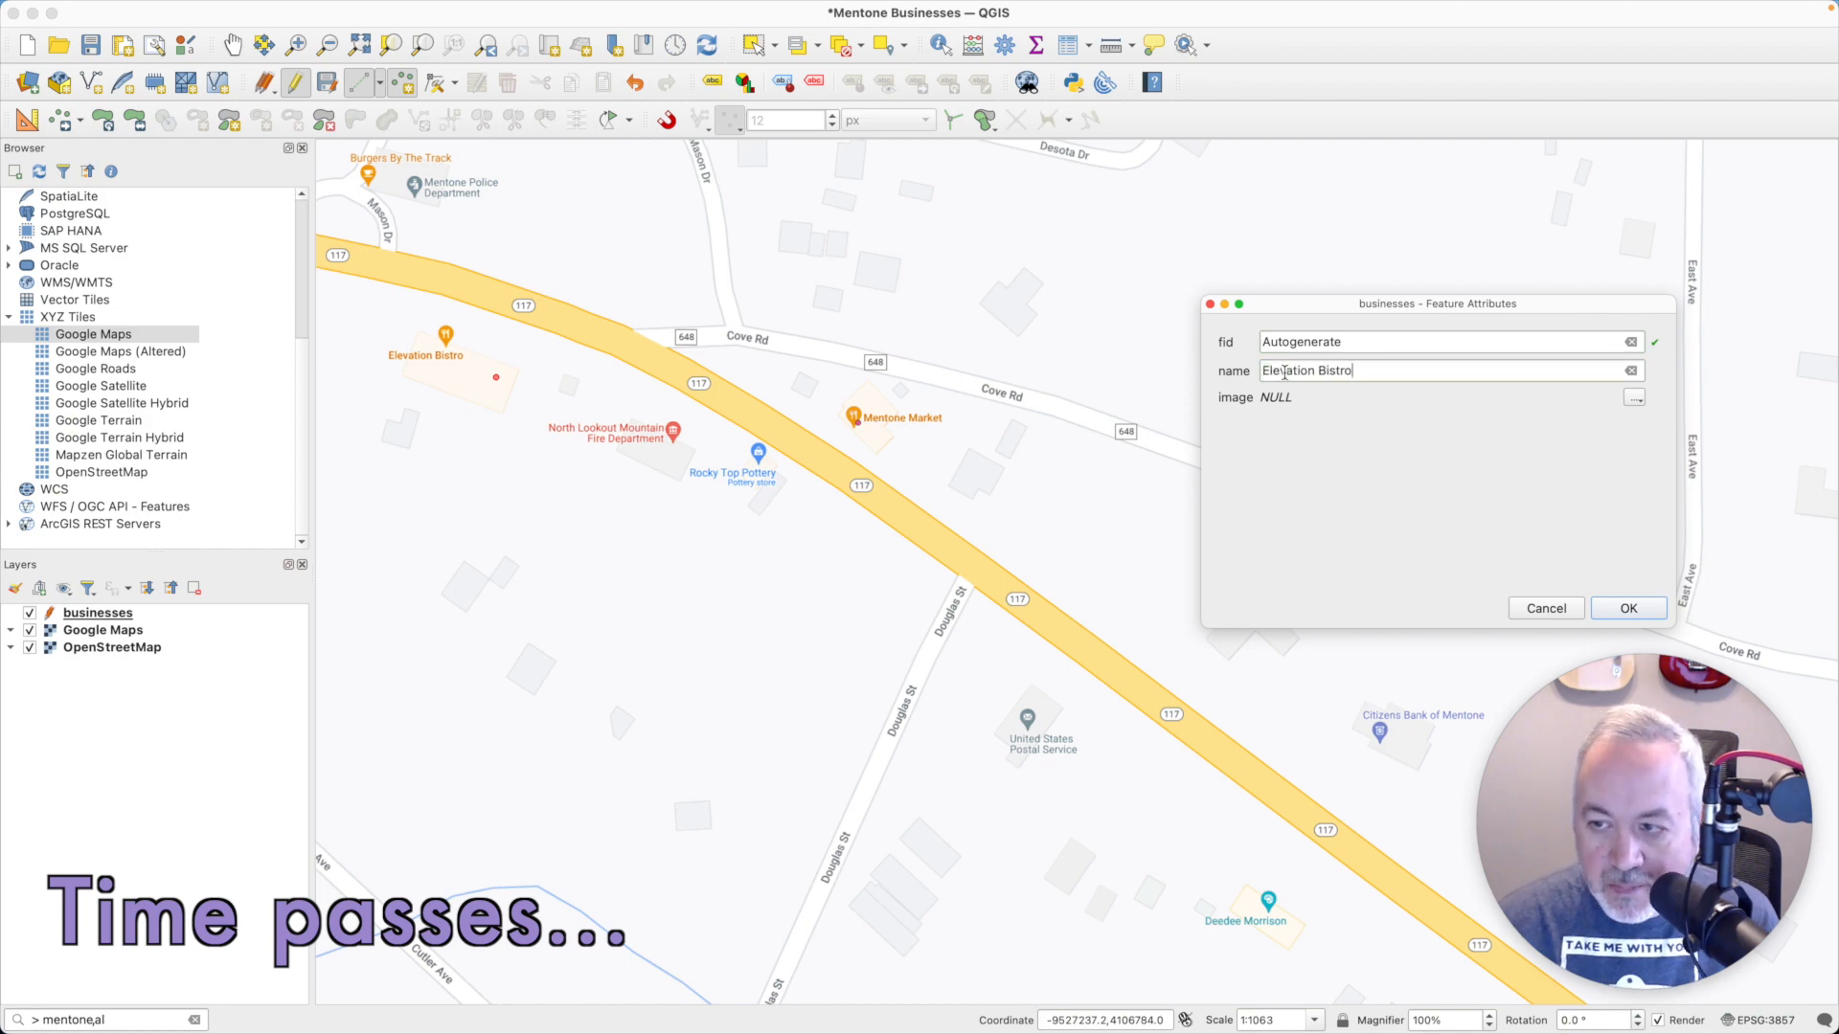
pyautogui.click(1636, 399)
pyautogui.click(1744, 420)
pyautogui.doubleClick(718, 231)
pyautogui.click(1630, 609)
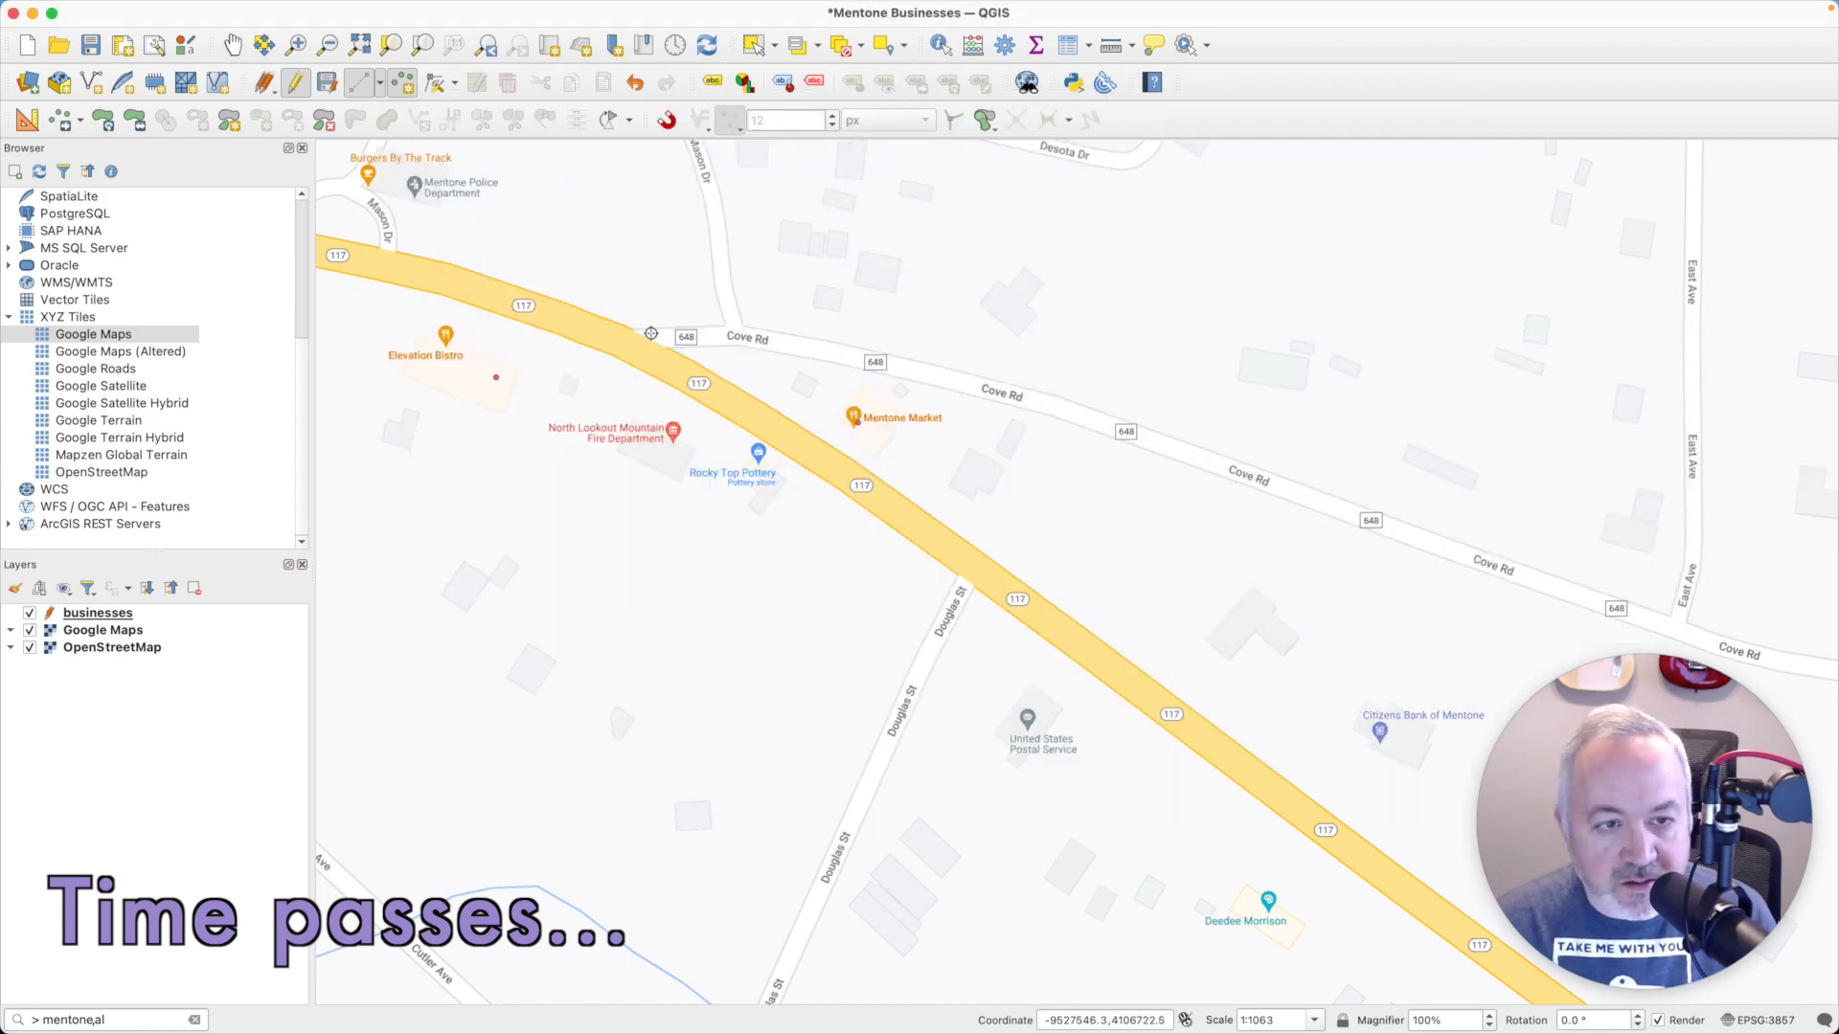
# - Add a point named Wildflower Cafe with an embedded image at the cafe's marker, and save and end the layer's edits
pyautogui.click(232, 45)
pyautogui.moveTo(939, 519); pyautogui.dragTo(1622, 612)
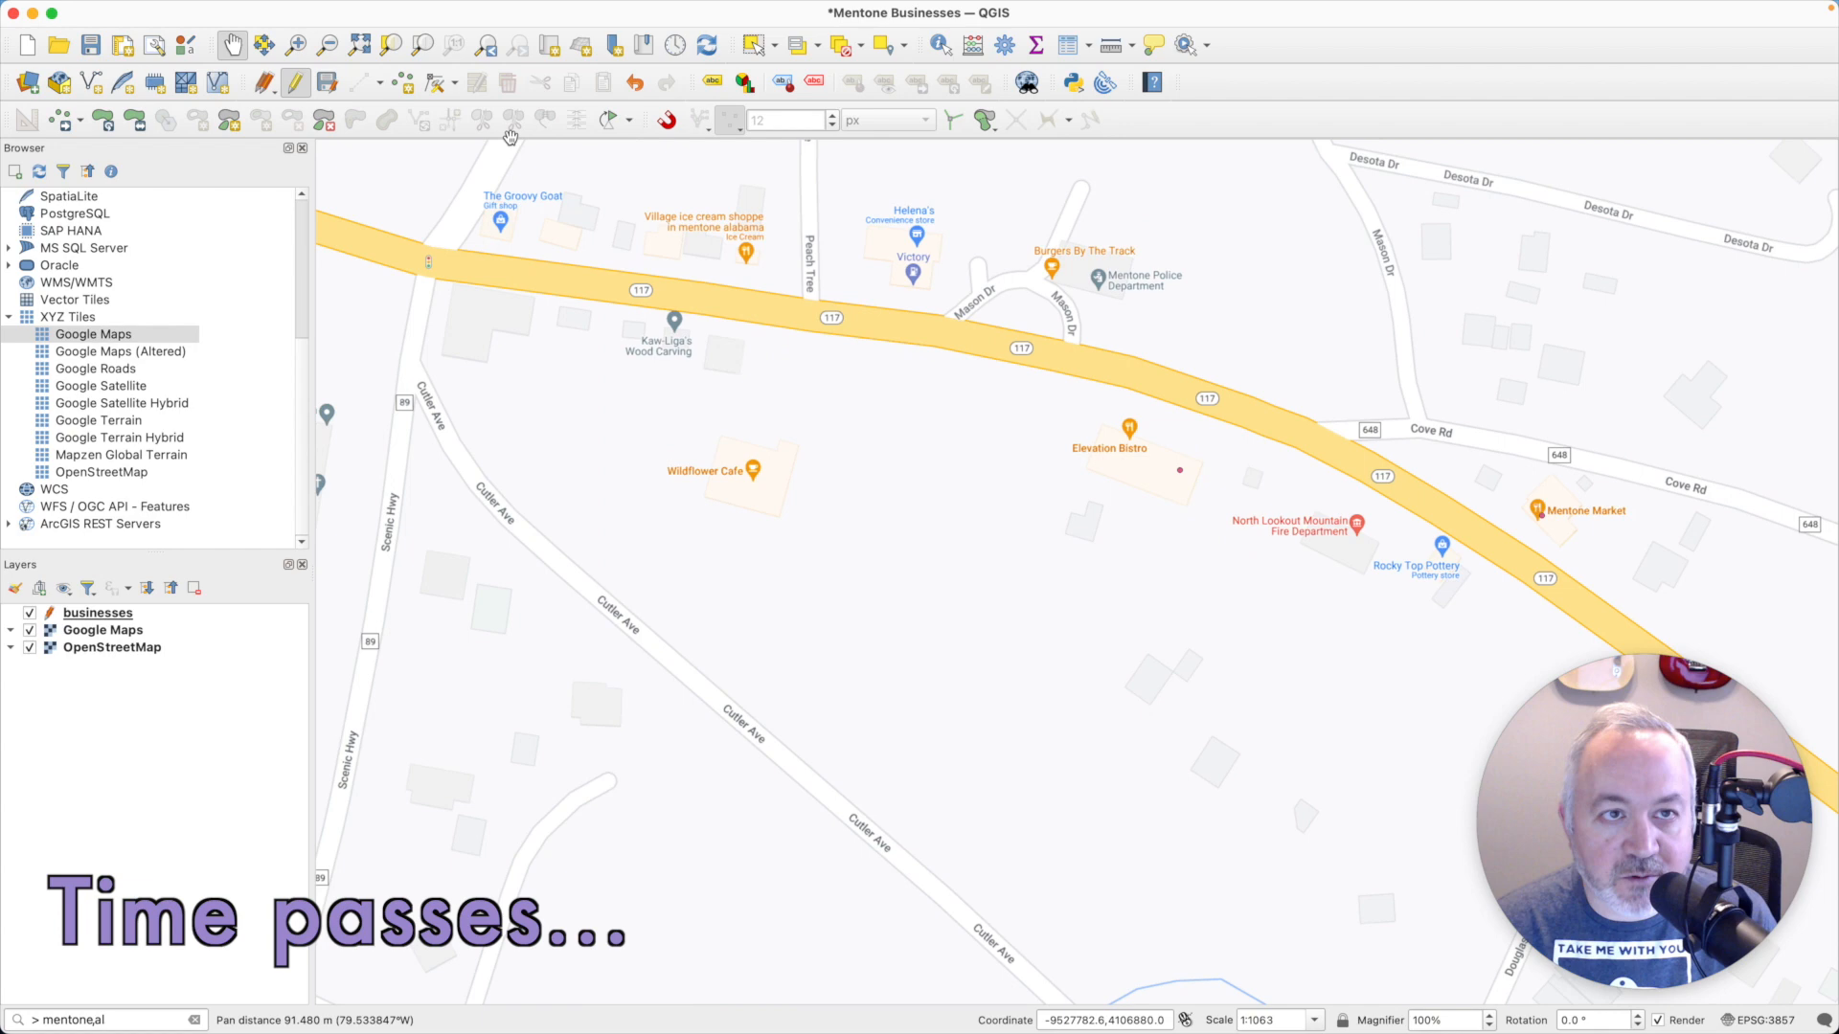
pyautogui.click(403, 82)
pyautogui.click(753, 469)
pyautogui.write('Wildflower Cafe')
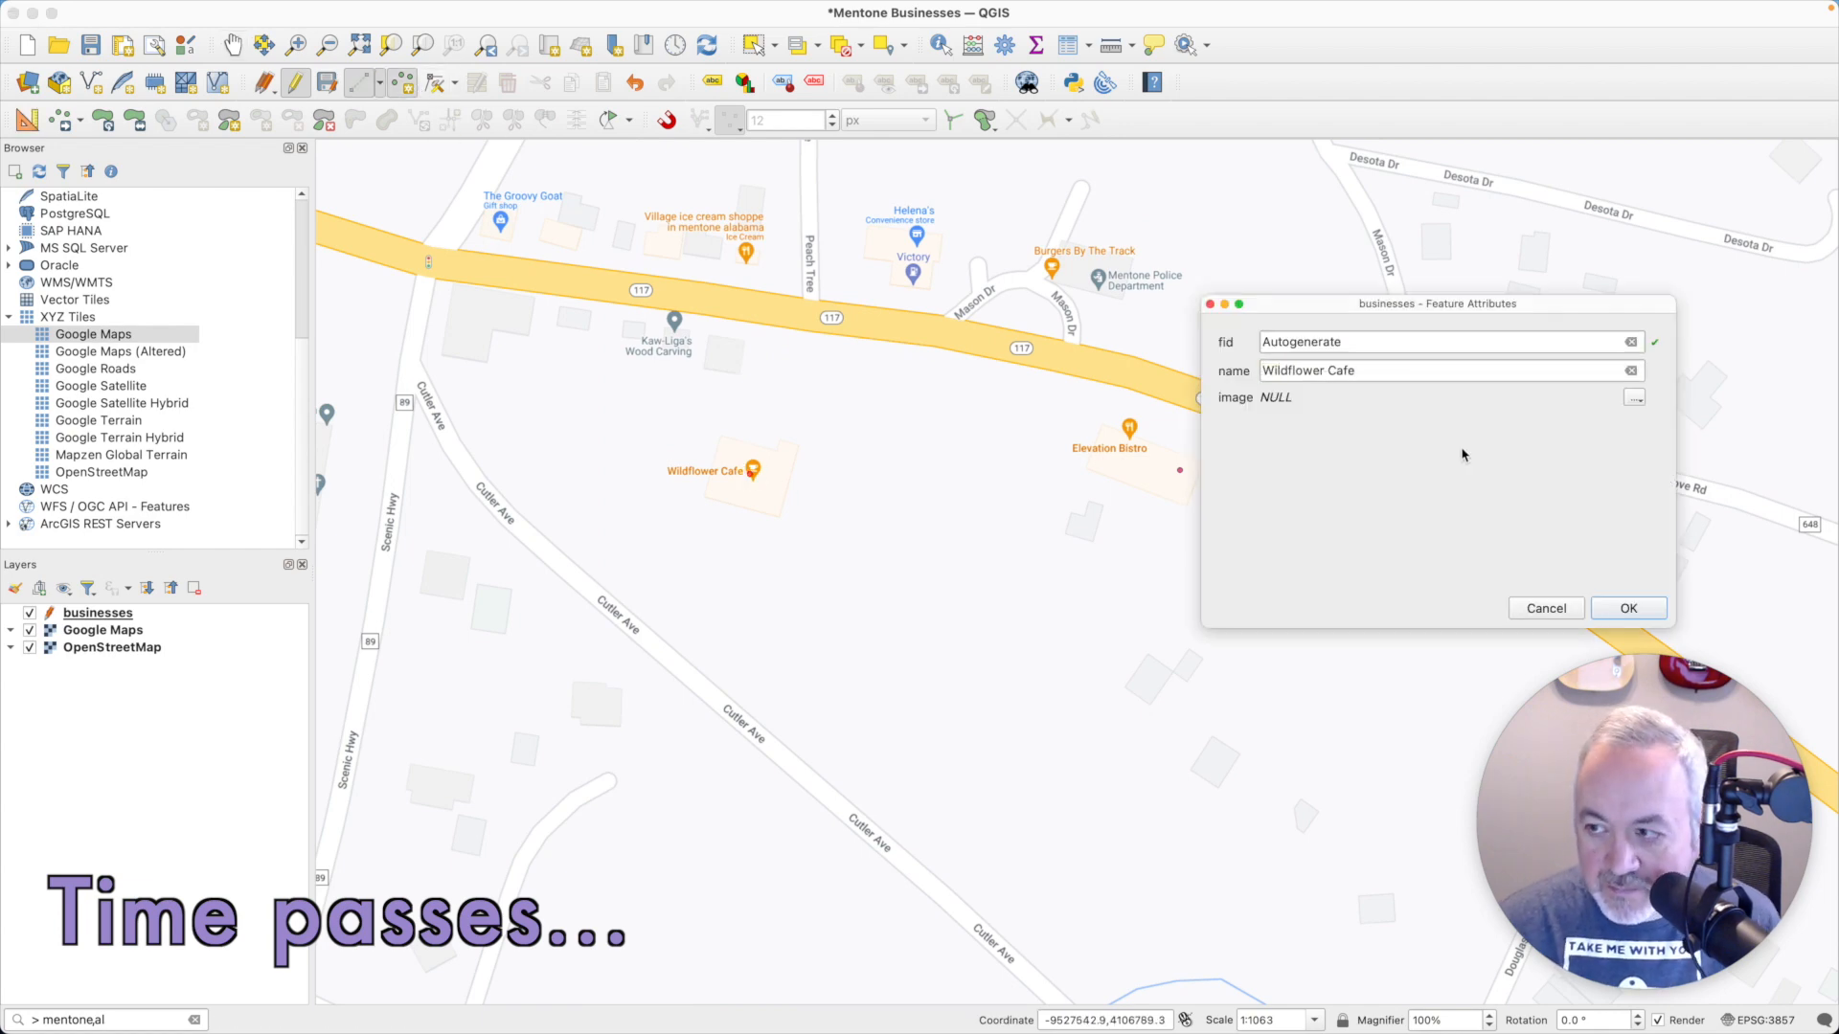
pyautogui.click(1634, 398)
pyautogui.click(1705, 417)
pyautogui.doubleClick(719, 238)
pyautogui.click(1627, 608)
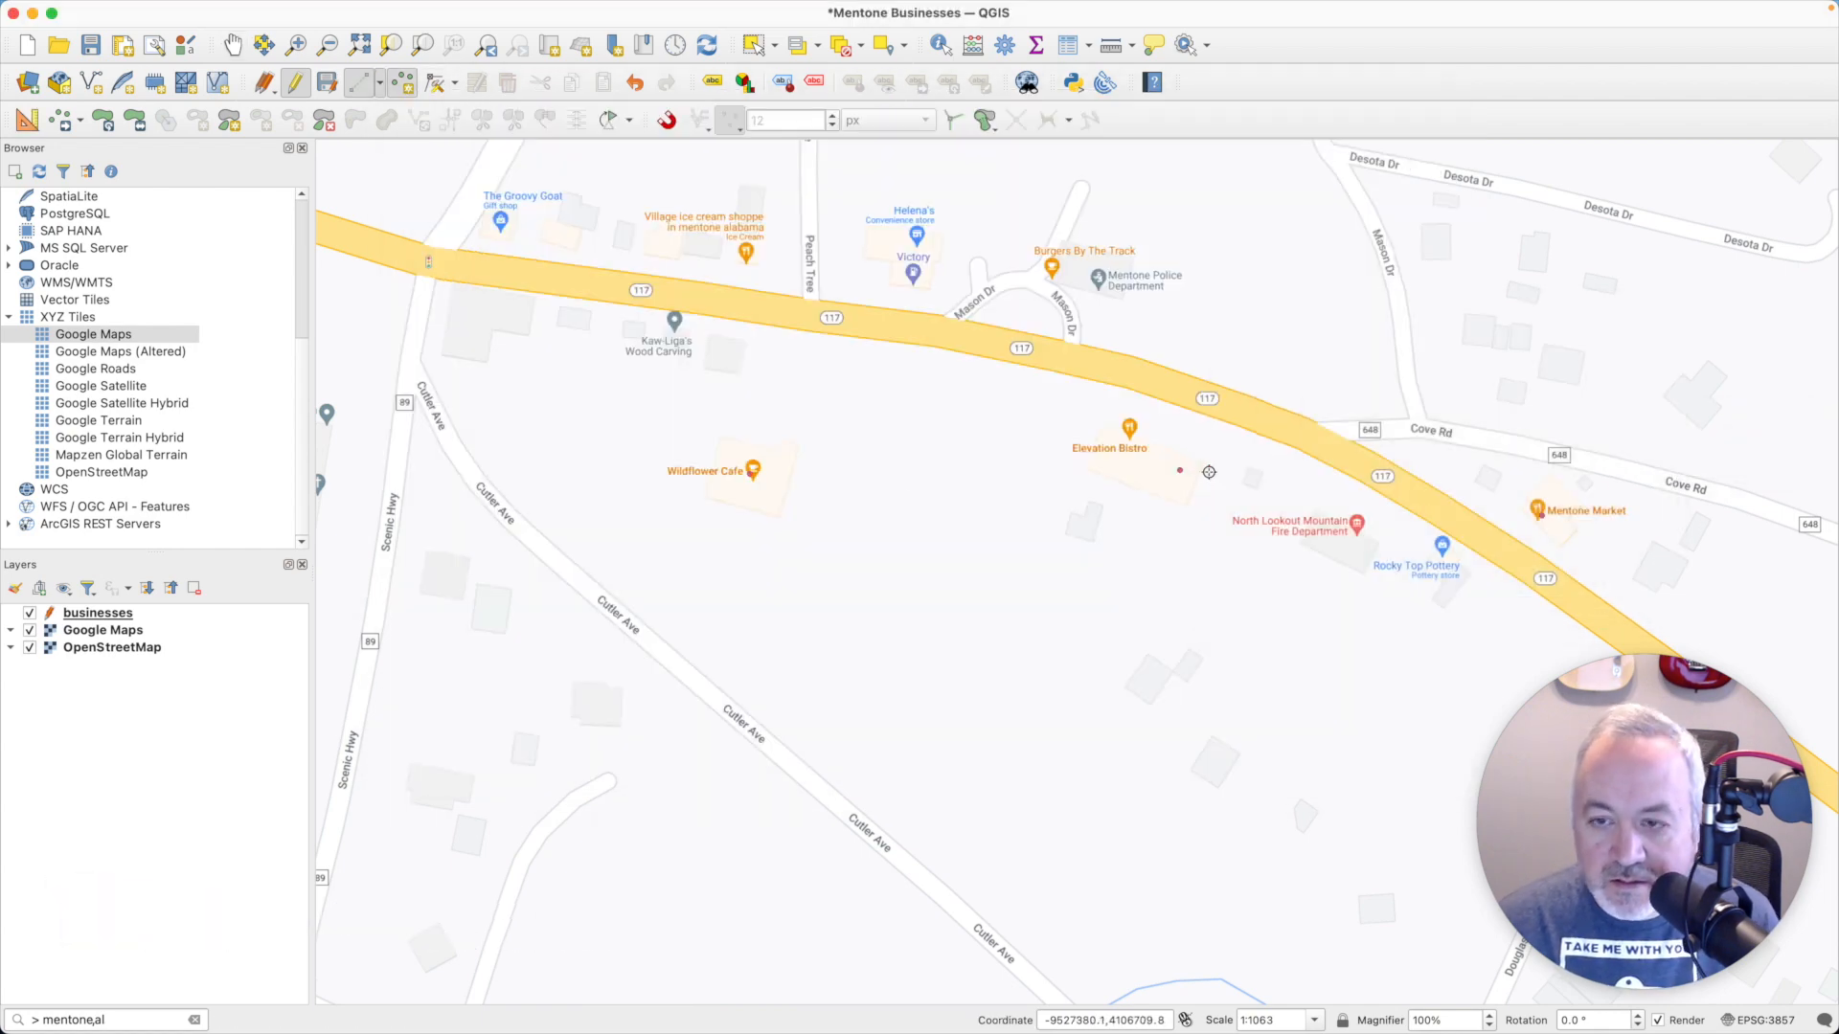
pyautogui.click(326, 82)
pyautogui.click(292, 84)
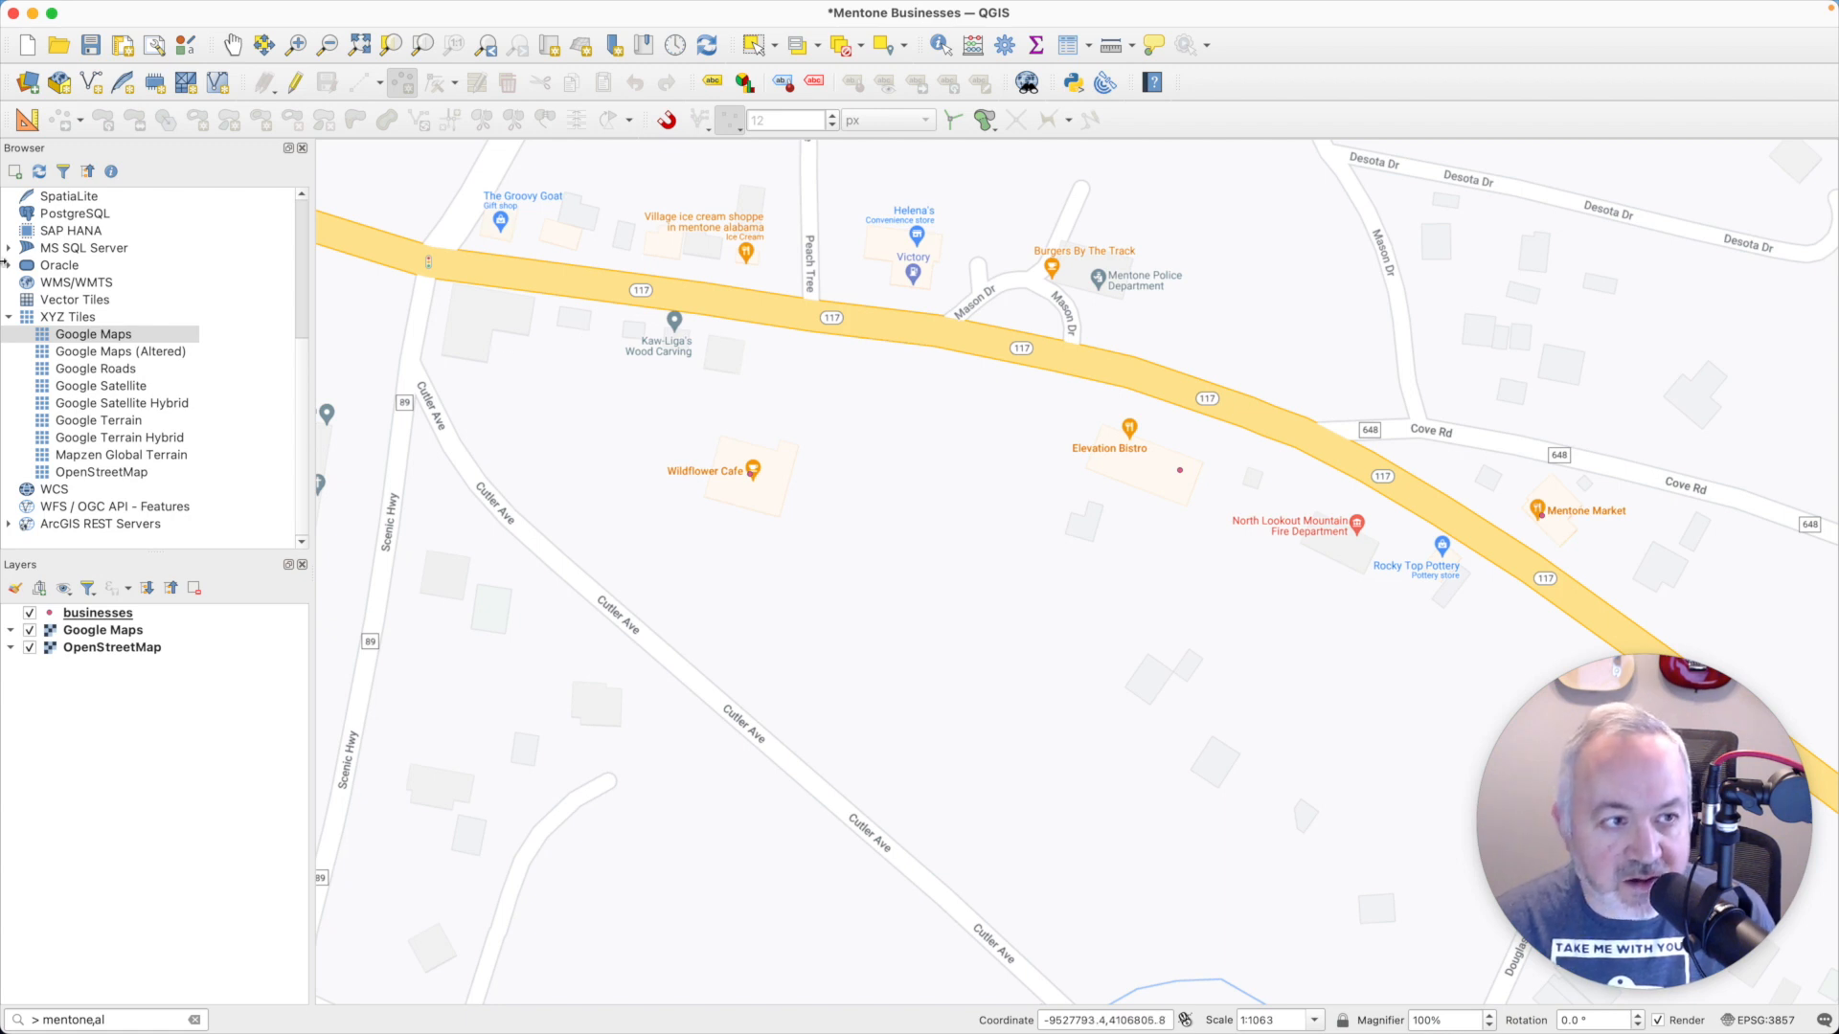
# - Go to the Mentone project bookmark and hide the Google Maps layer
pyautogui.scroll(5, 69, 279)
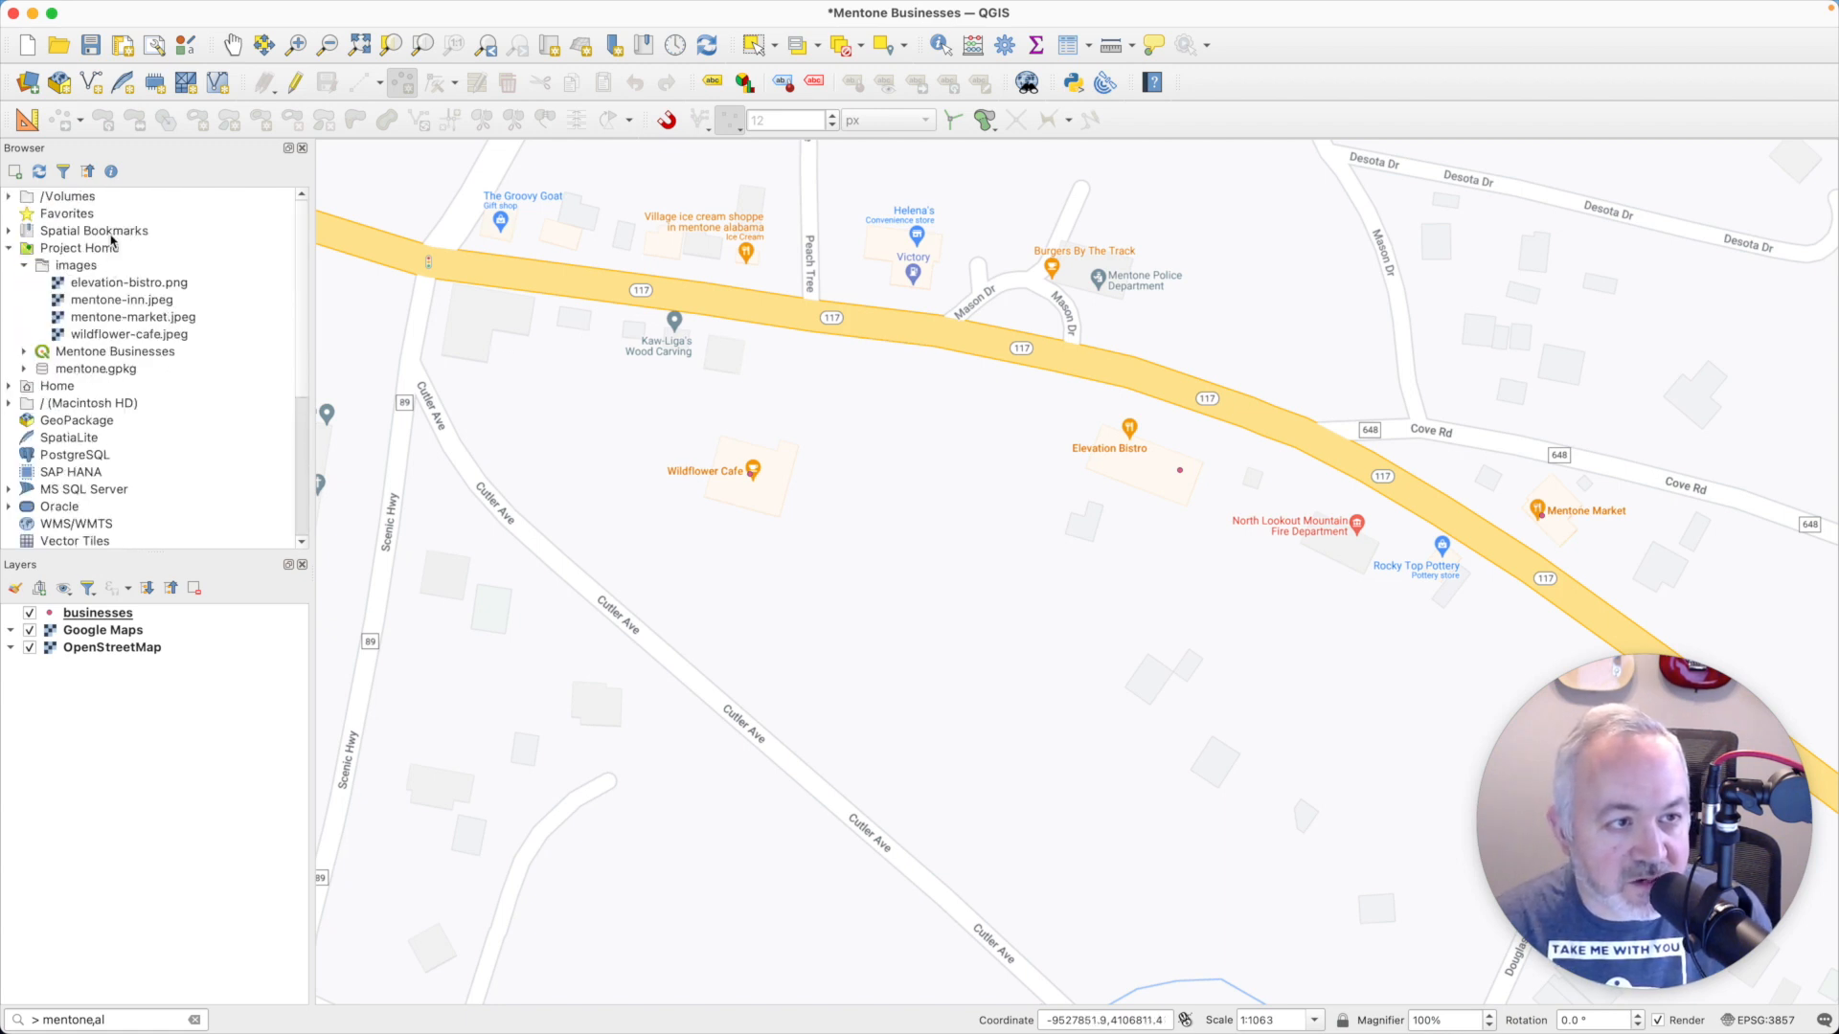
pyautogui.doubleClick(111, 236)
pyautogui.doubleClick(108, 250)
pyautogui.doubleClick(113, 265)
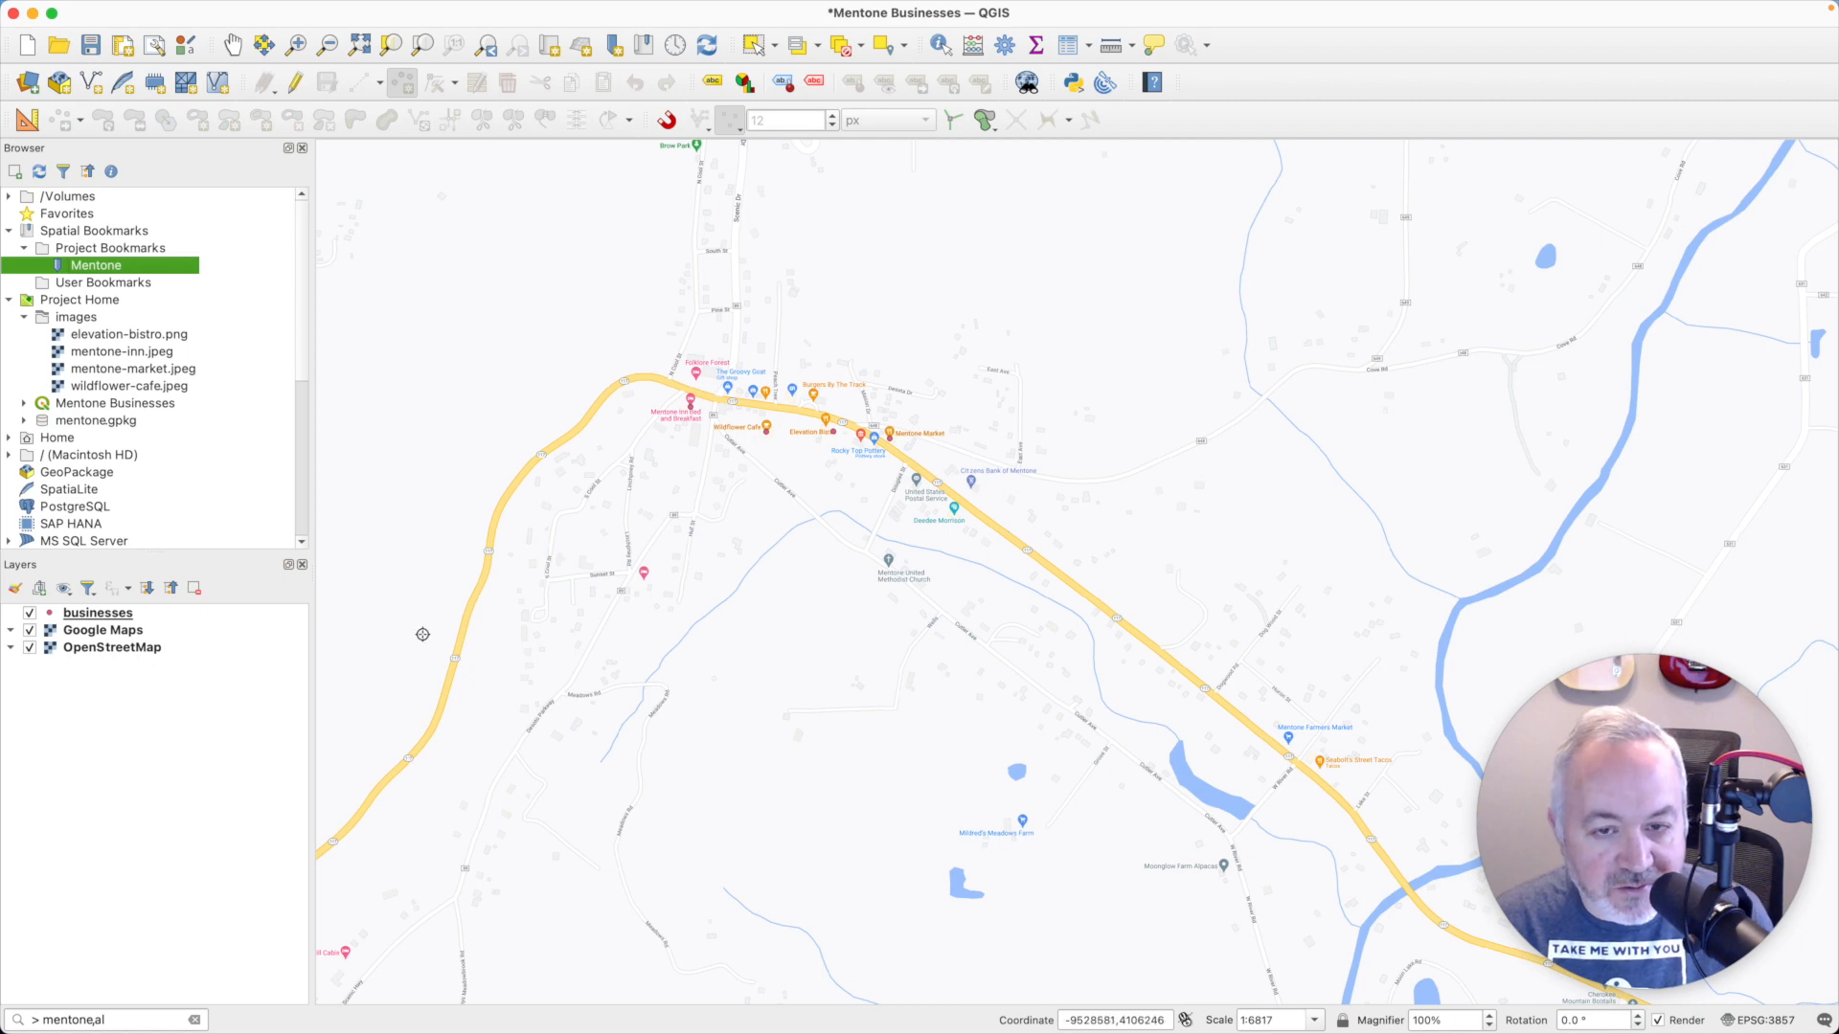
pyautogui.click(30, 630)
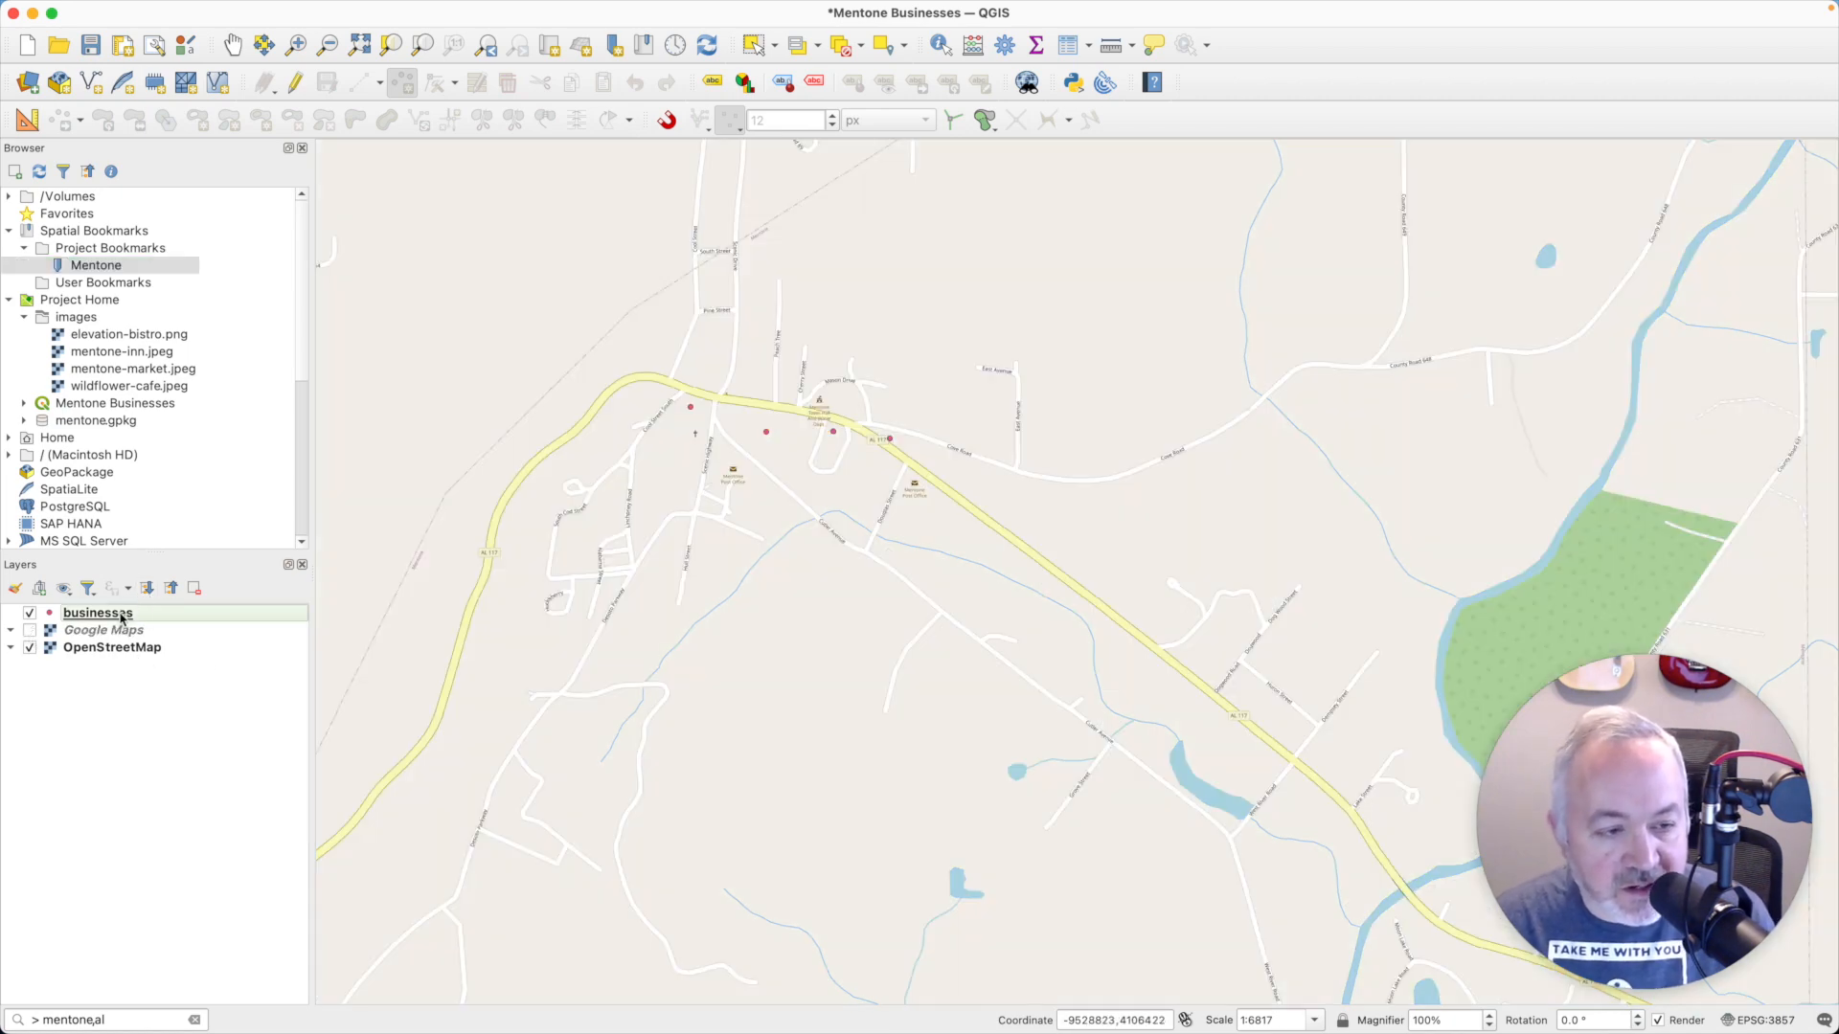
# - Turn on single labels for the businesses layer using the name field
pyautogui.click(121, 617)
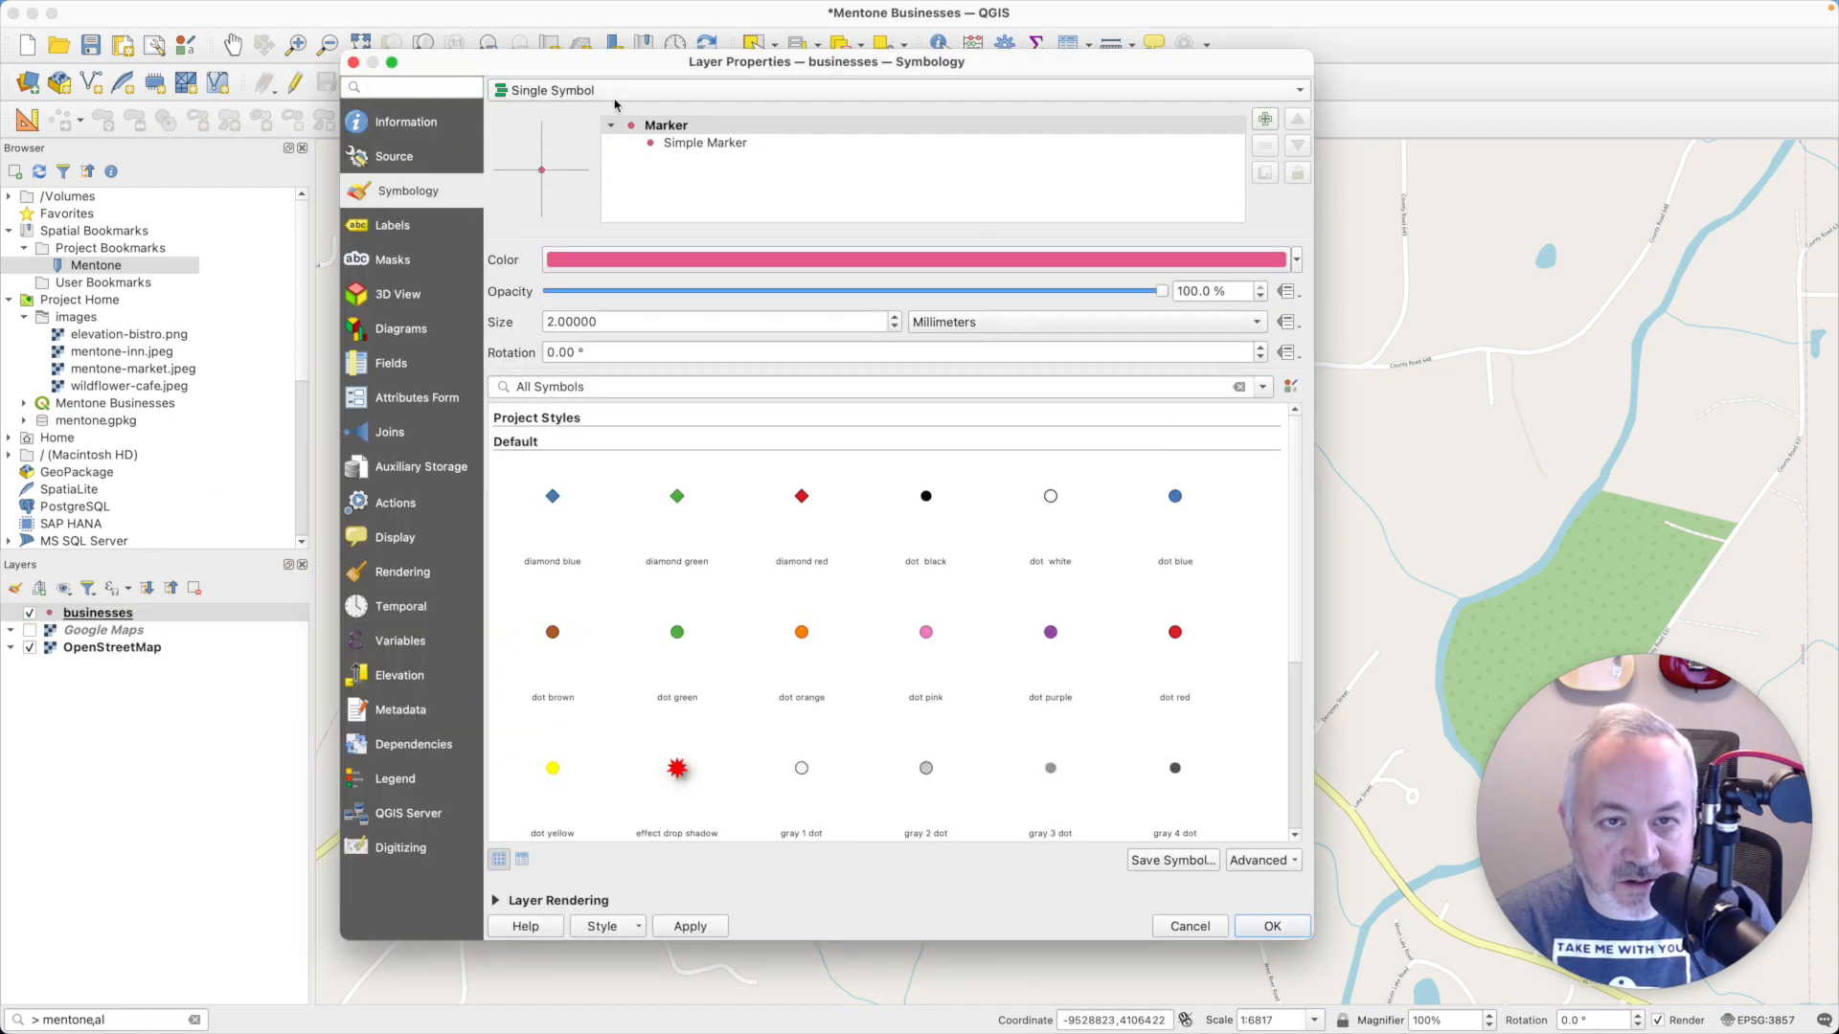
pyautogui.click(388, 225)
pyautogui.click(588, 99)
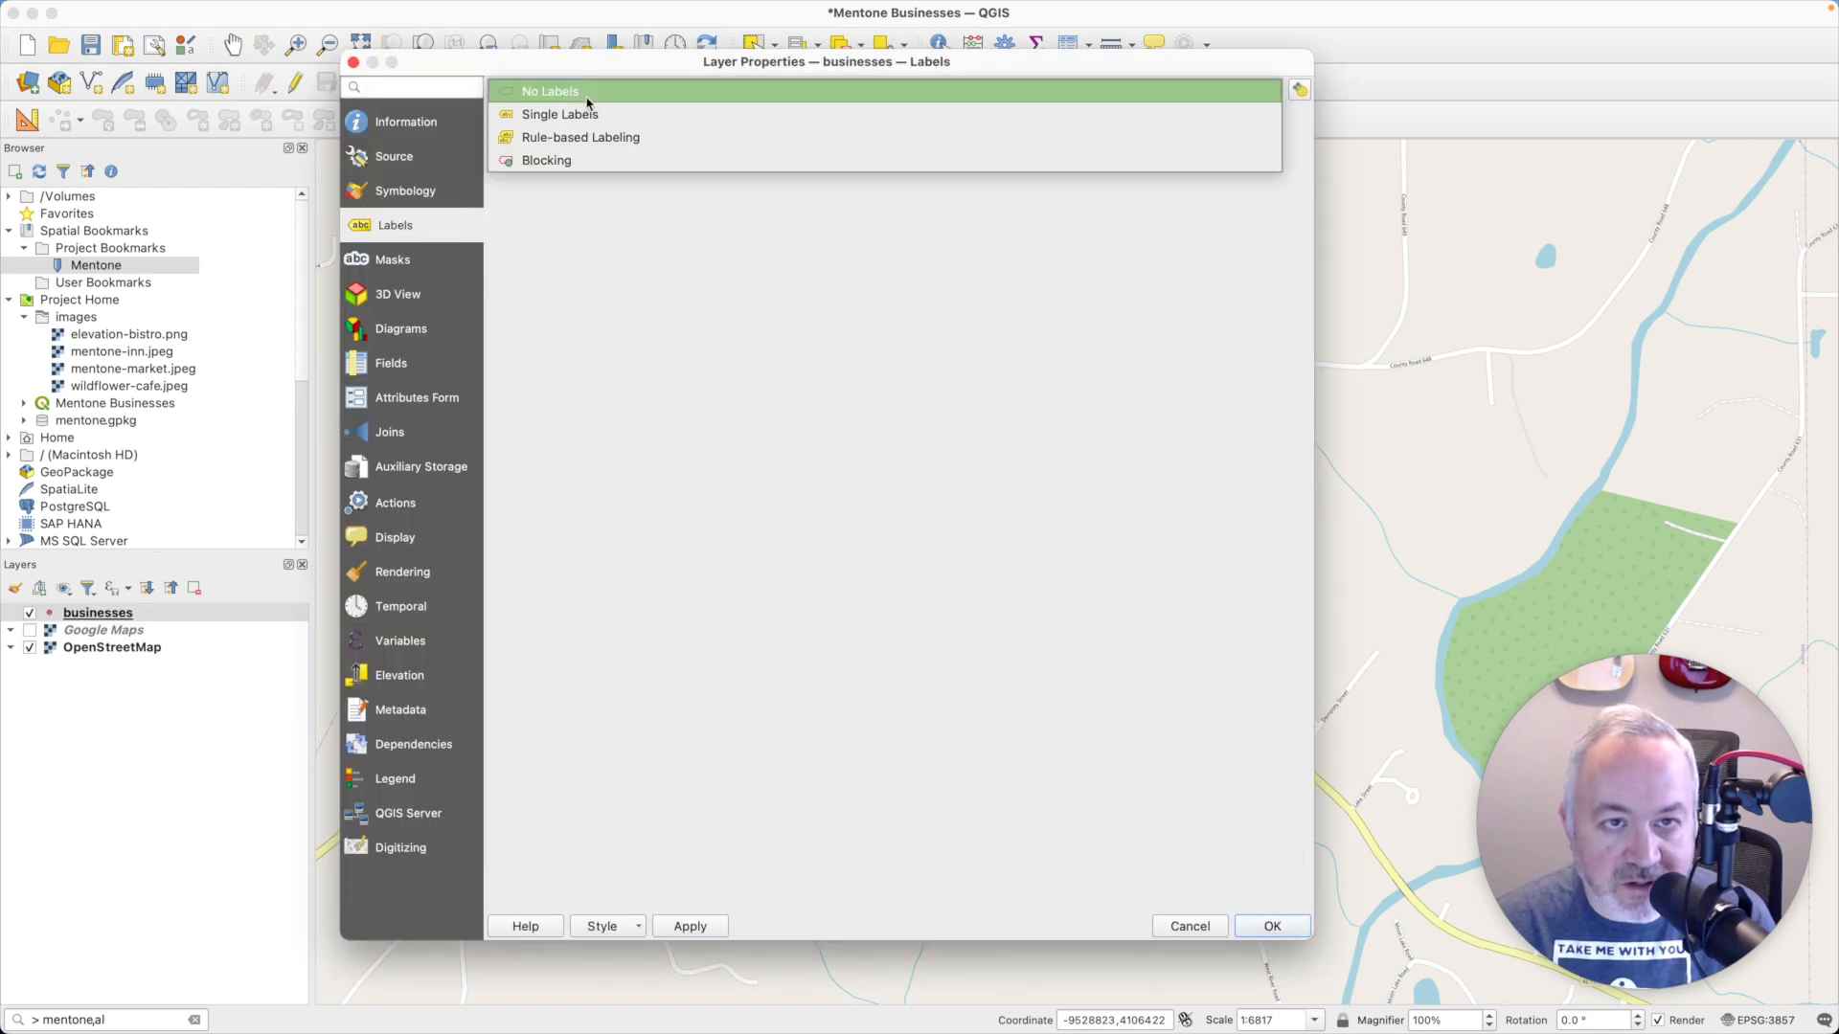
pyautogui.click(582, 116)
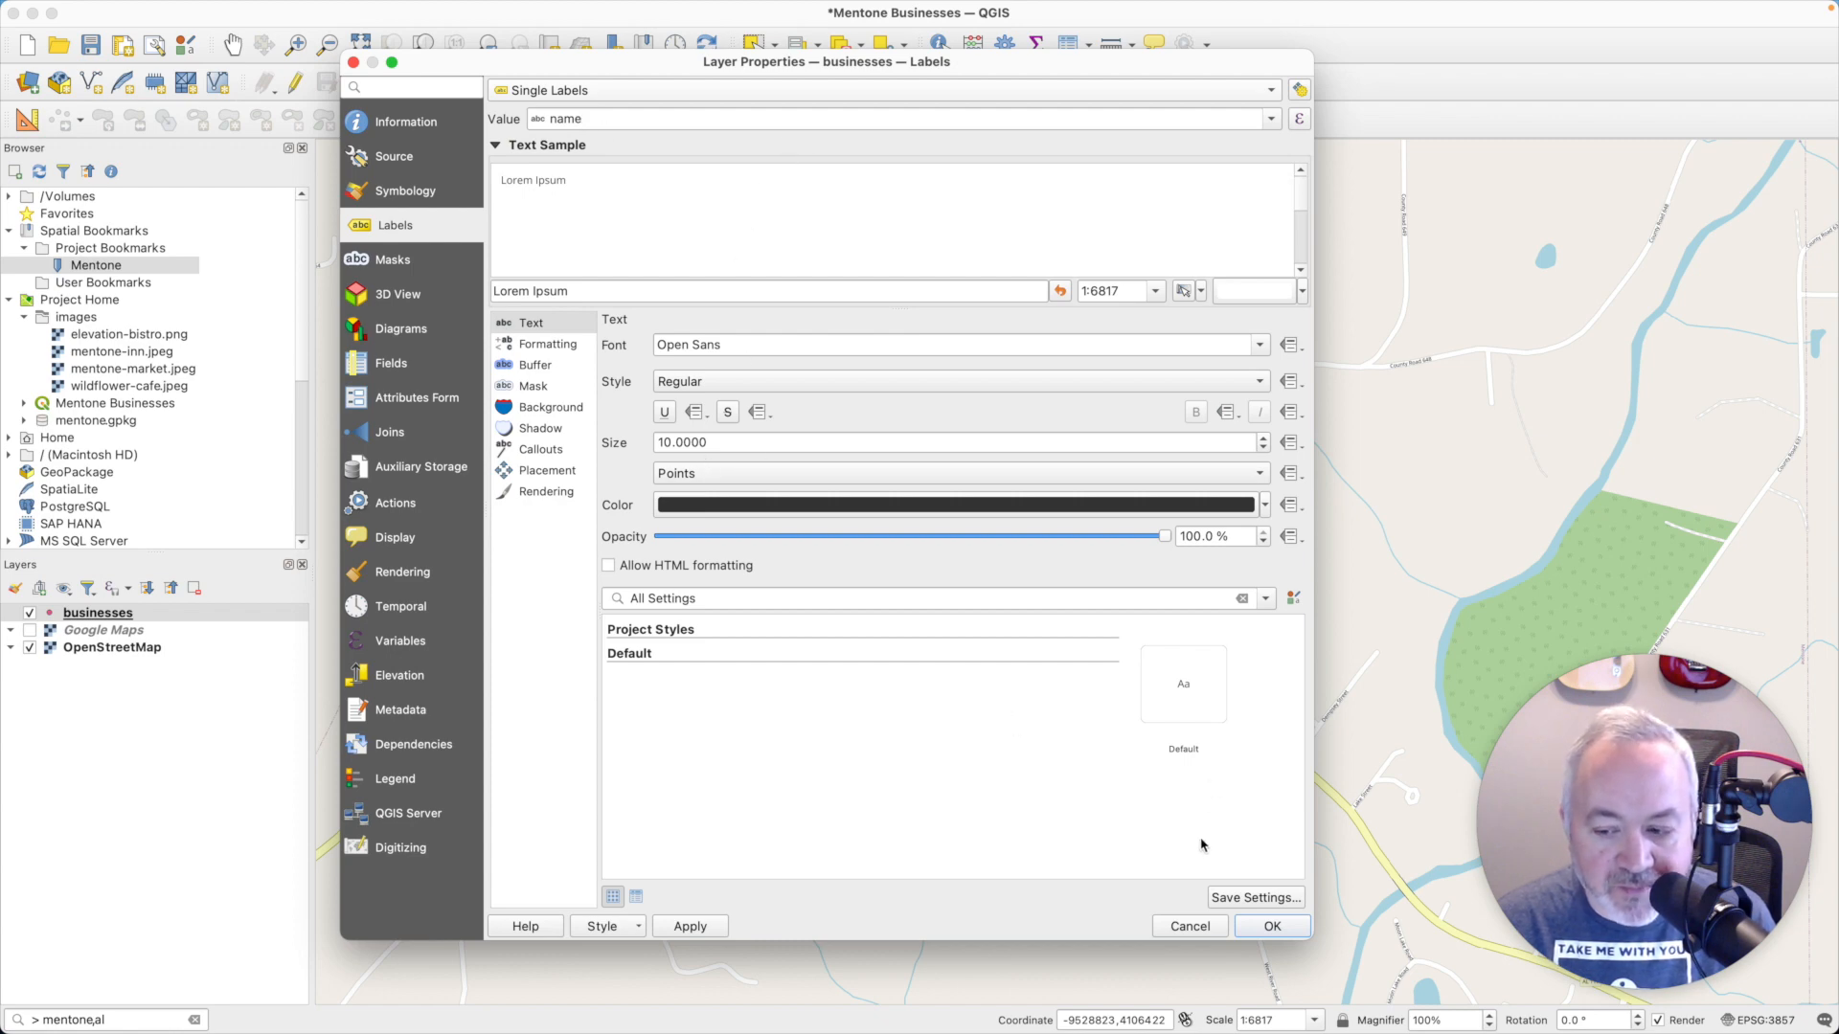
pyautogui.click(1272, 924)
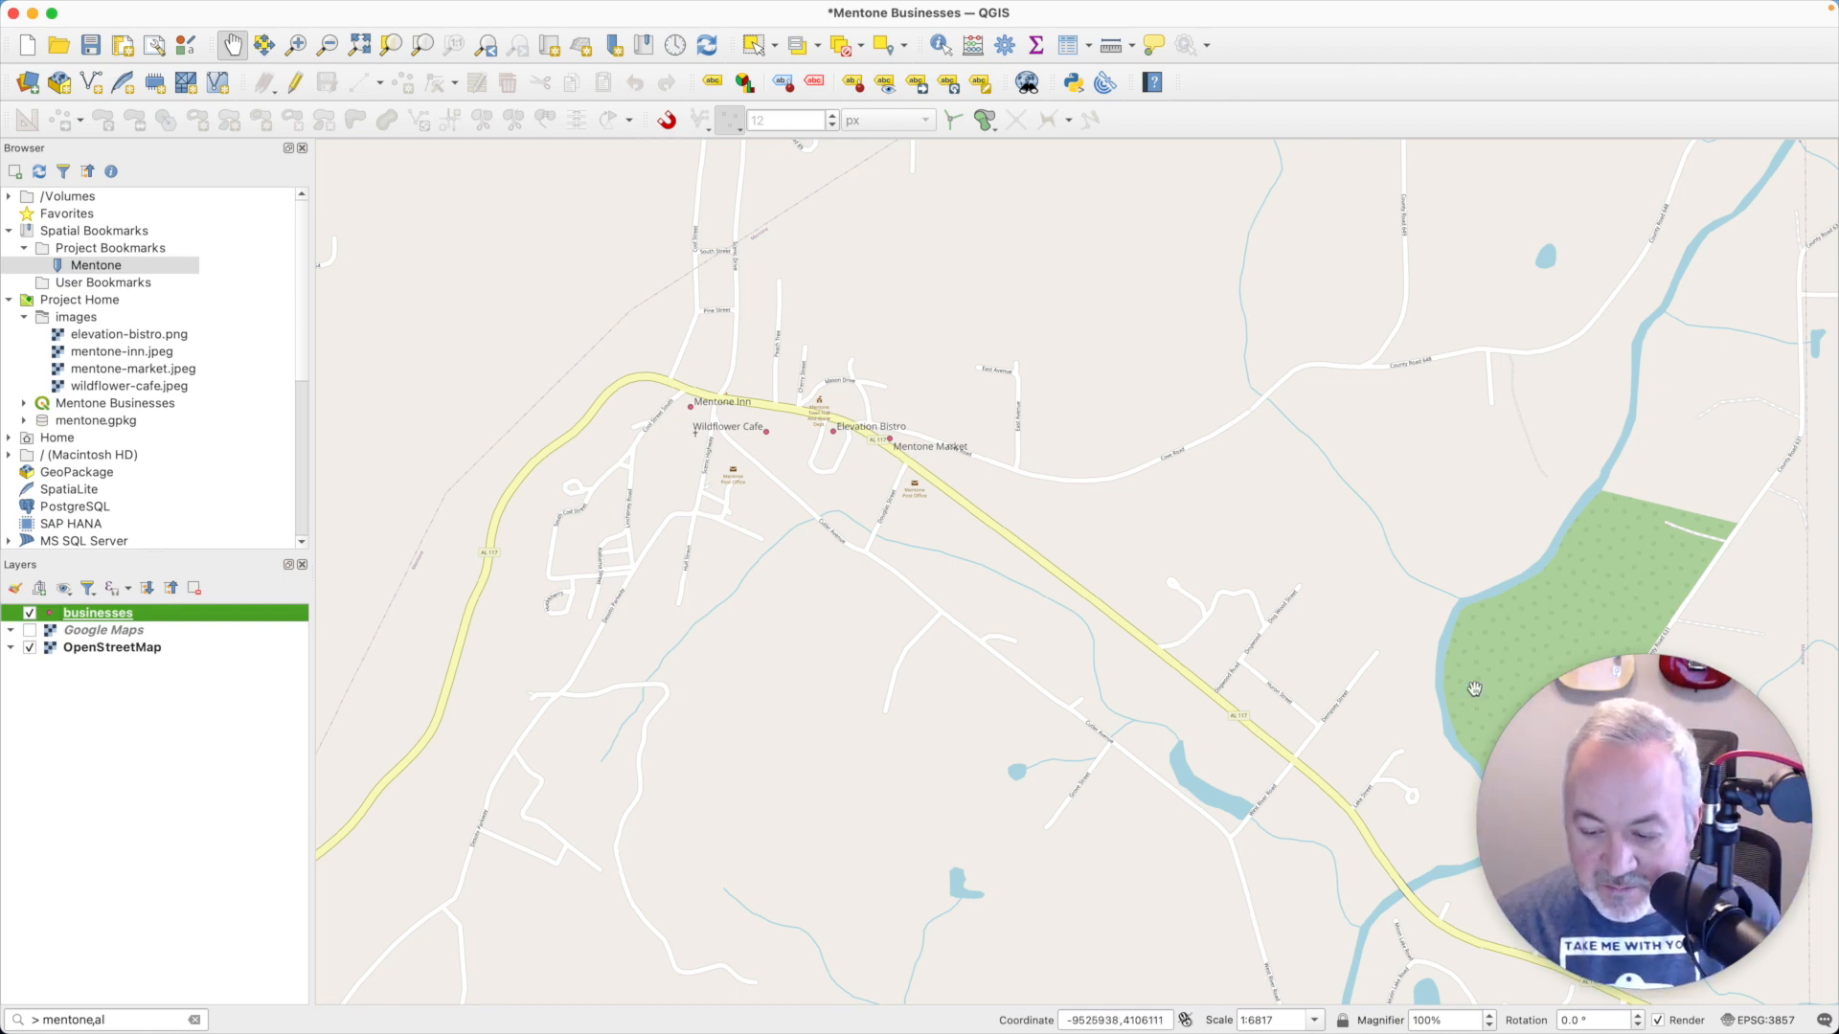
# - Rotate the map canvas to 75°
pyautogui.click(1639, 1016)
pyautogui.click(1638, 1016)
pyautogui.click(1638, 1016)
pyautogui.click(1638, 1016)
pyautogui.click(1638, 1016)
pyautogui.click(1639, 1016)
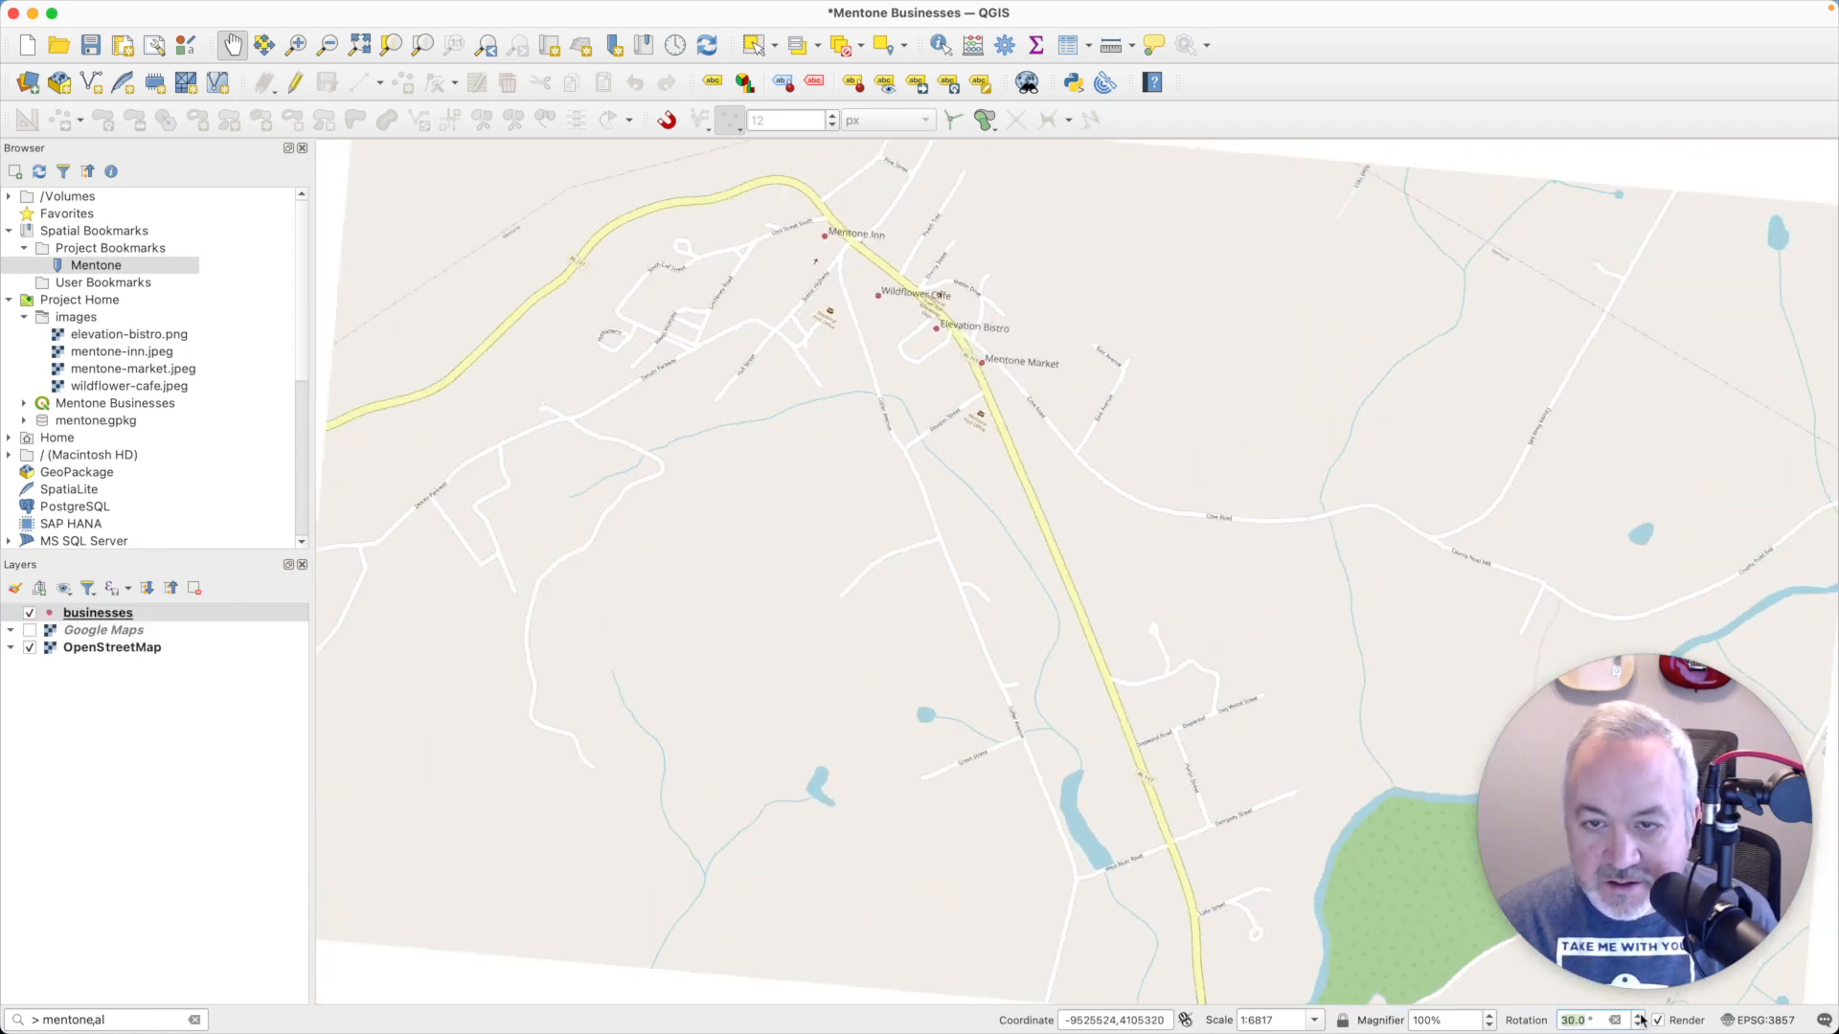
pyautogui.click(1638, 1016)
pyautogui.click(1639, 1016)
pyautogui.click(1638, 1016)
pyautogui.click(1638, 1016)
pyautogui.click(1639, 1016)
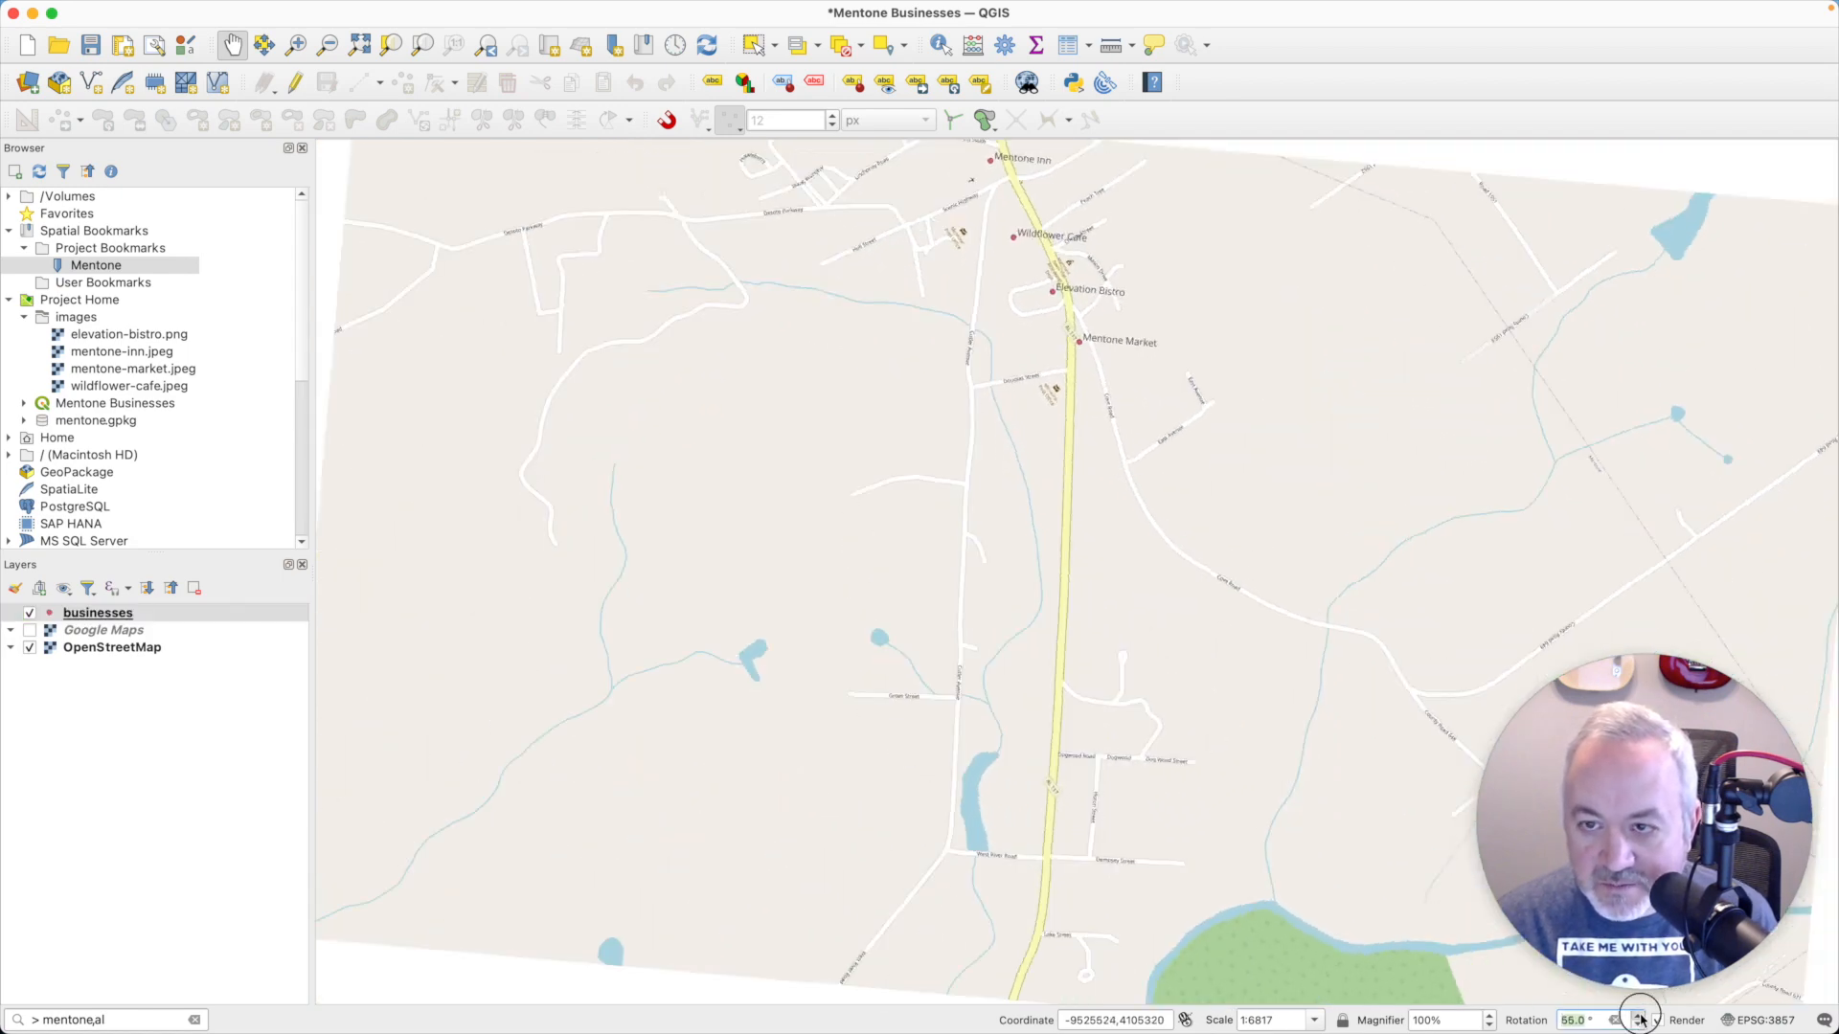
pyautogui.click(1638, 1016)
pyautogui.click(1638, 1016)
pyautogui.click(1638, 1016)
pyautogui.click(1639, 1016)
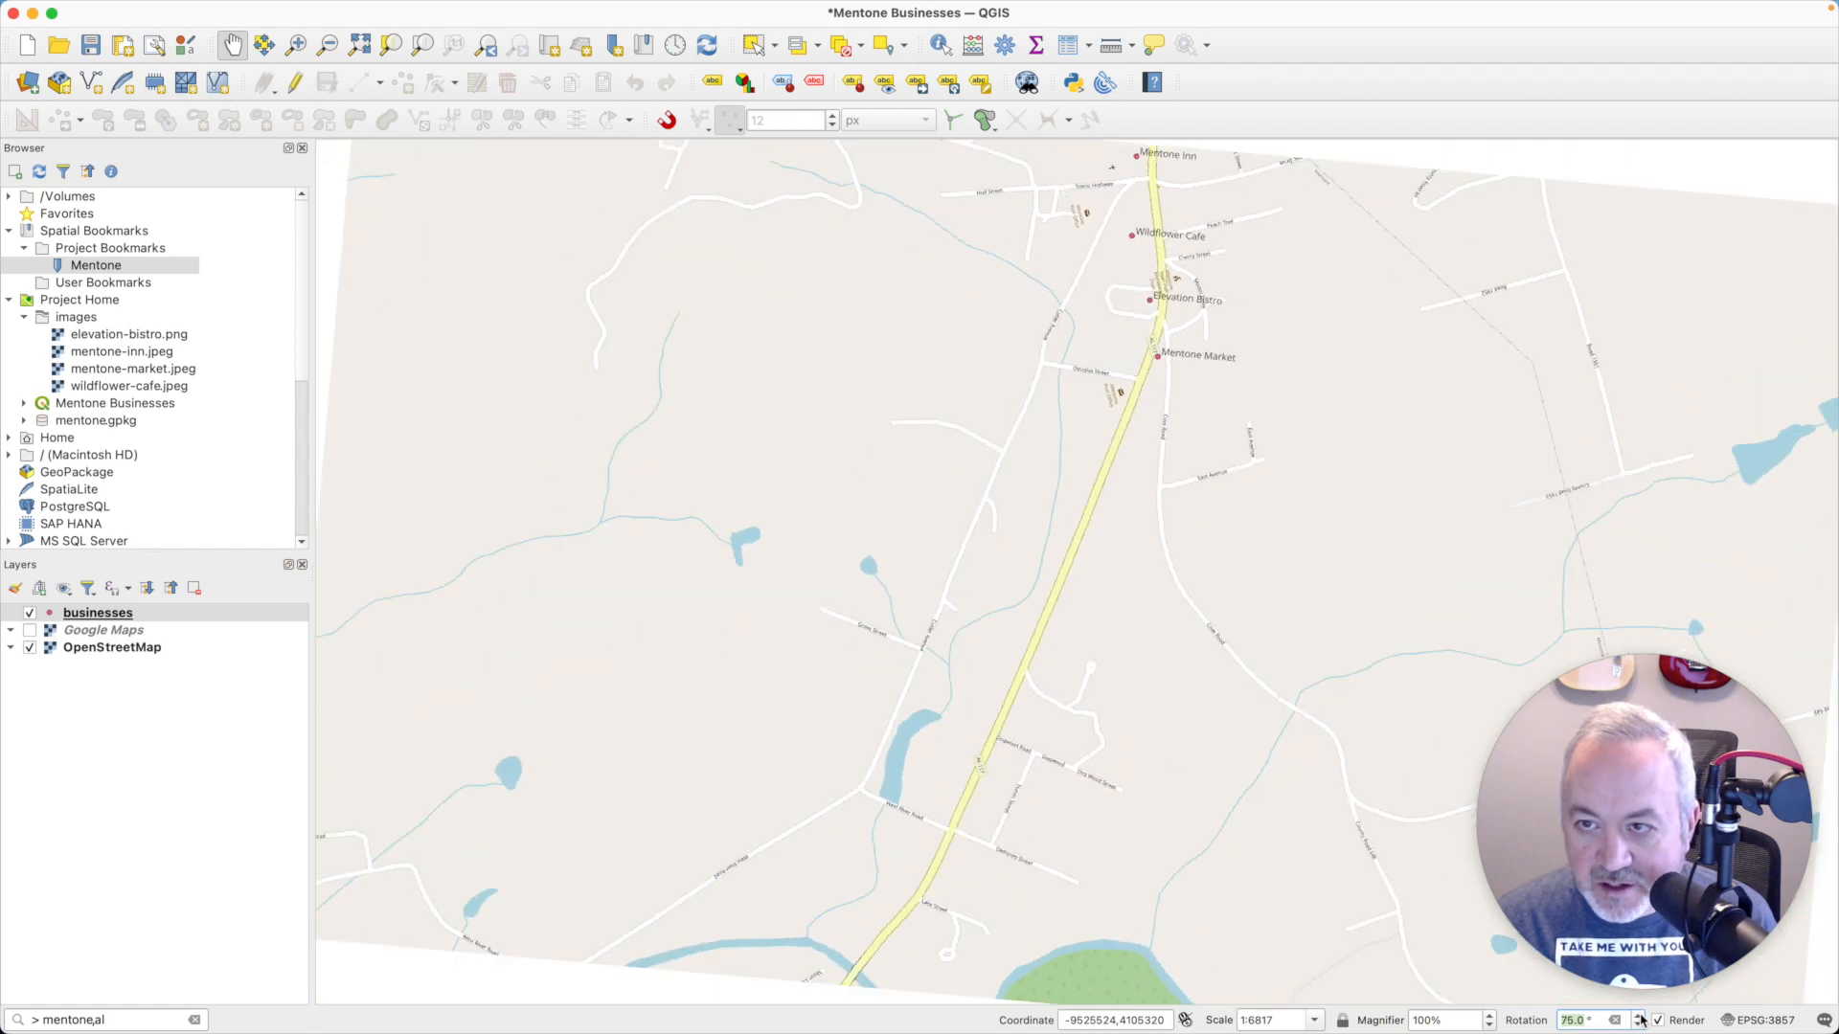
# - Frame the four labelled business points in the rotated map at a scale of about 1:2593
pyautogui.moveTo(1396, 509); pyautogui.dragTo(1251, 808)
pyautogui.moveTo(1257, 477); pyautogui.dragTo(1260, 501)
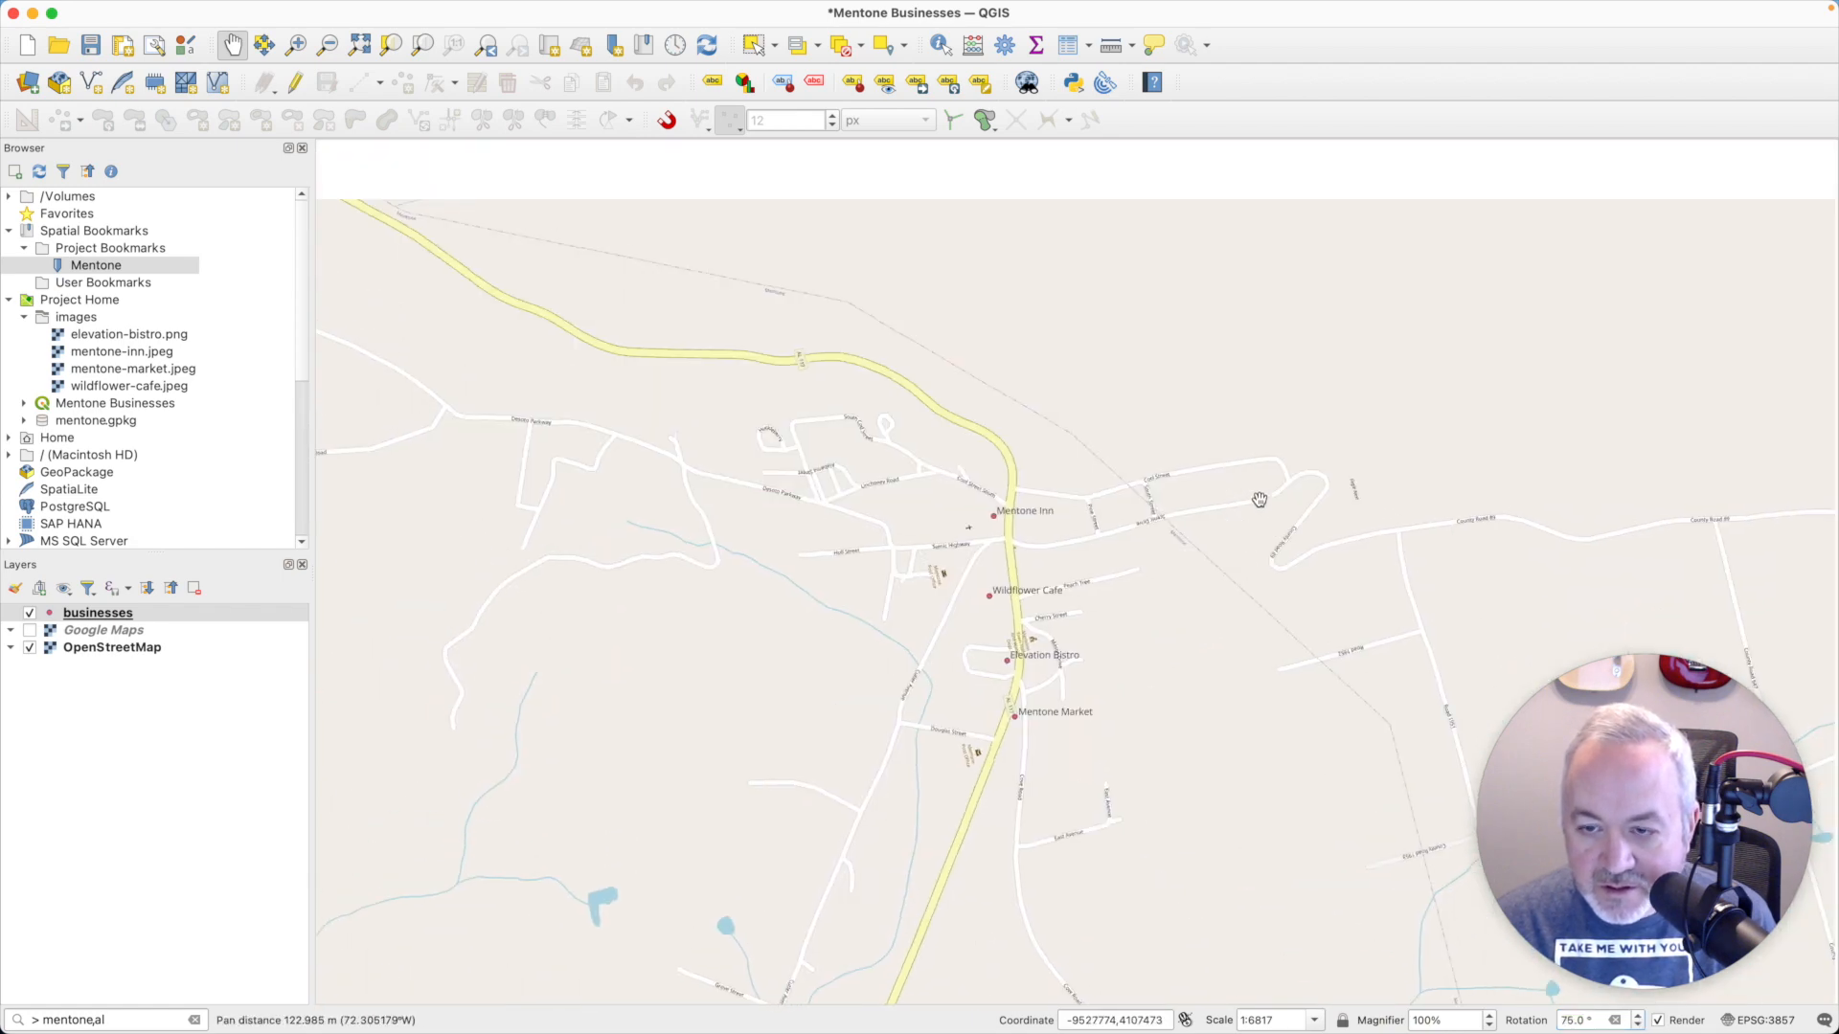
pyautogui.scroll(1, 1252, 508)
pyautogui.scroll(2, 1252, 508)
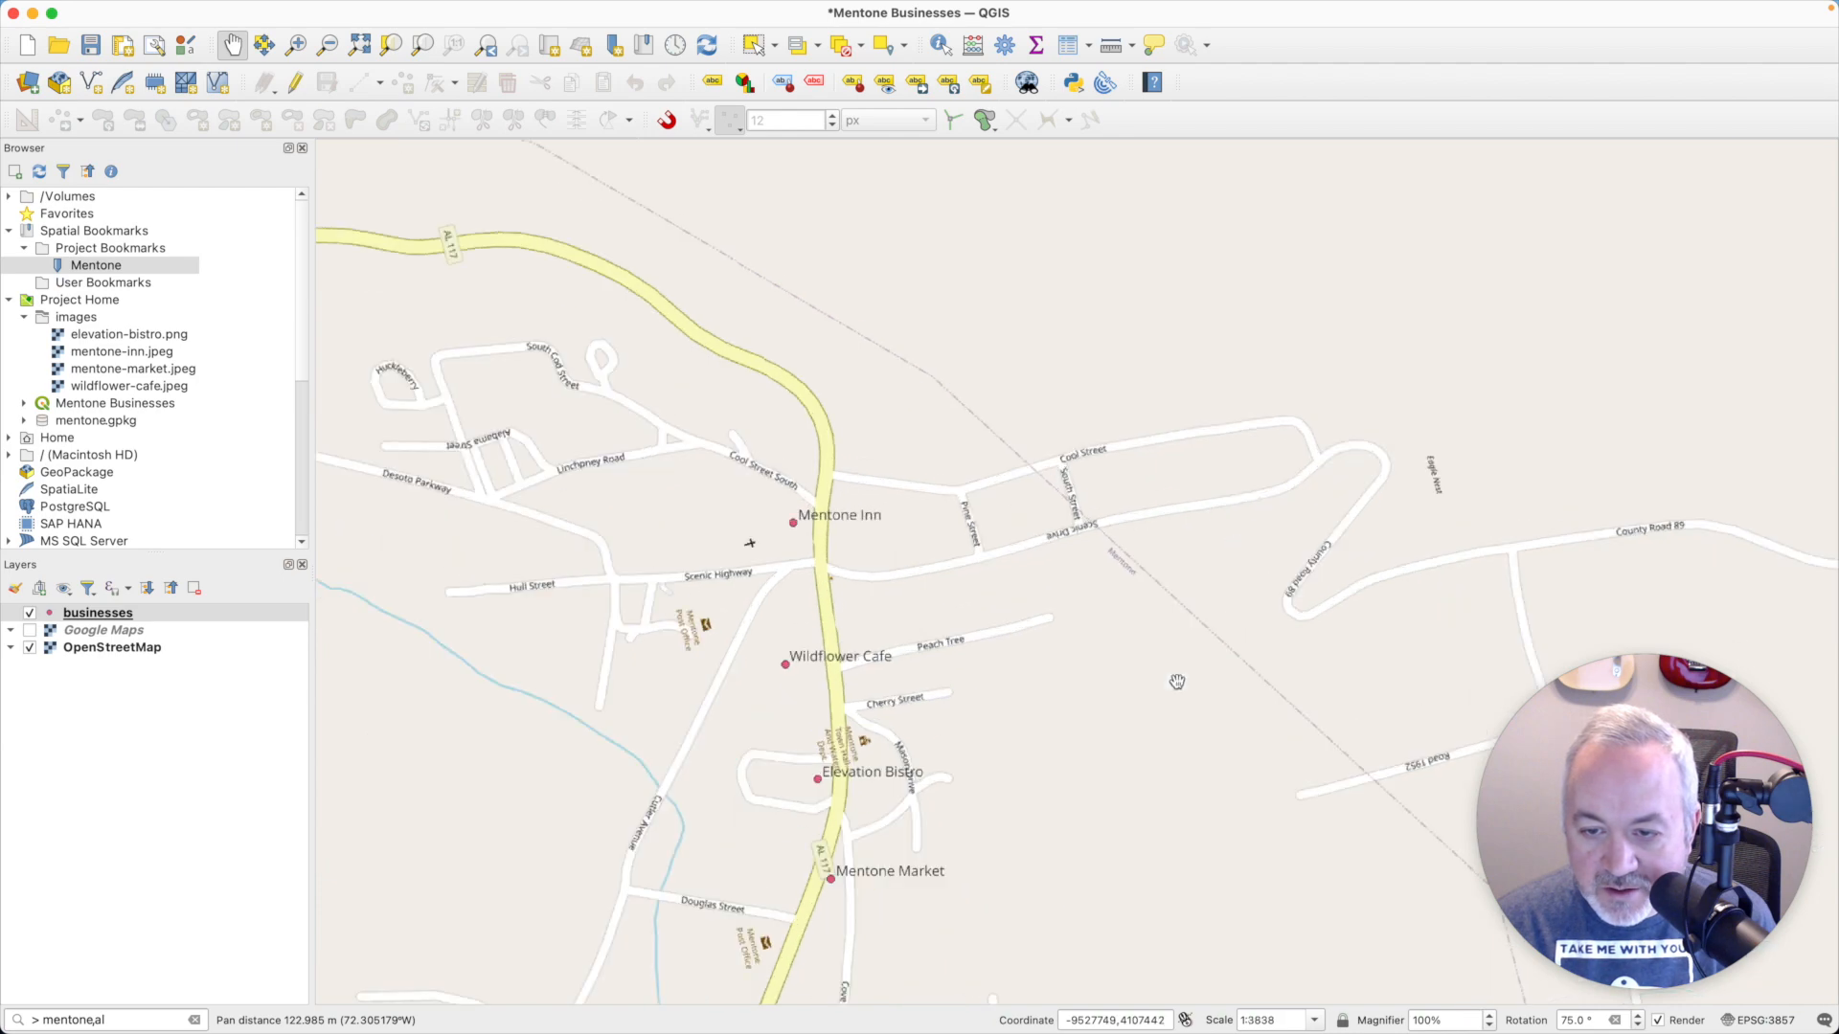
pyautogui.moveTo(1178, 677); pyautogui.dragTo(1327, 537)
pyautogui.scroll(1, 1143, 536)
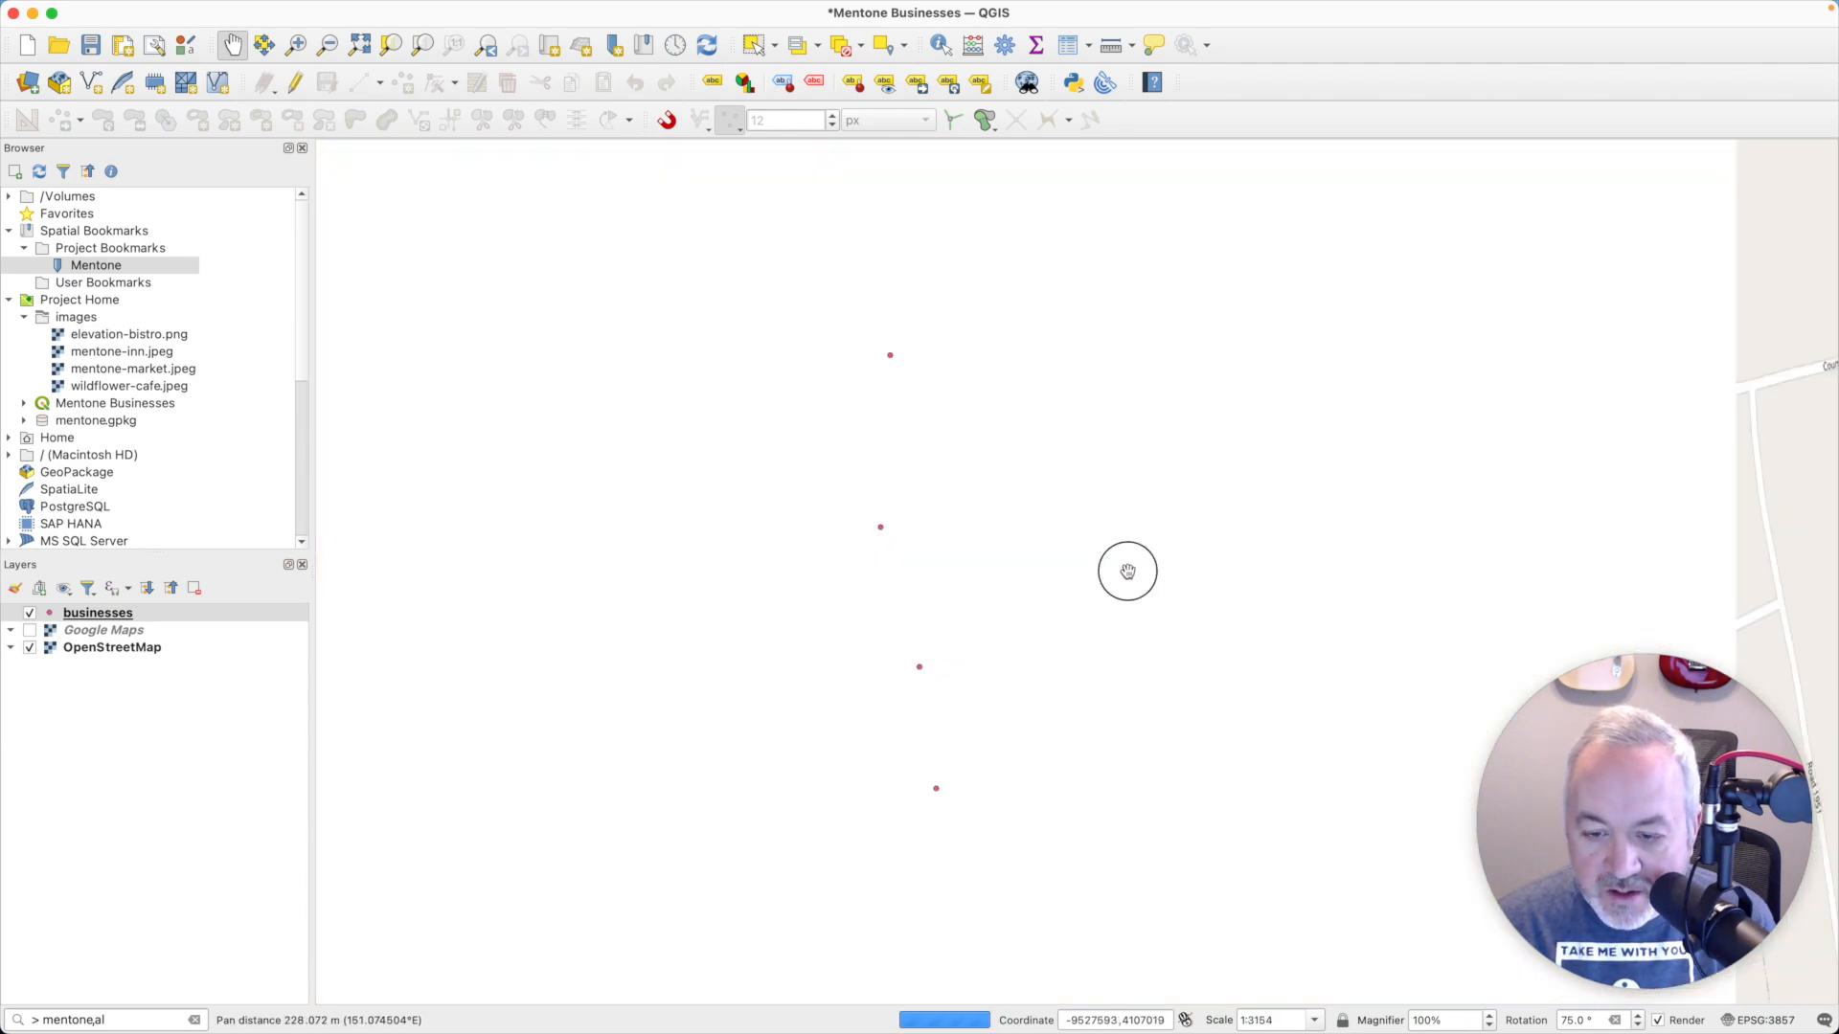
pyautogui.moveTo(1128, 571); pyautogui.dragTo(1202, 599)
pyautogui.scroll(1, 1215, 628)
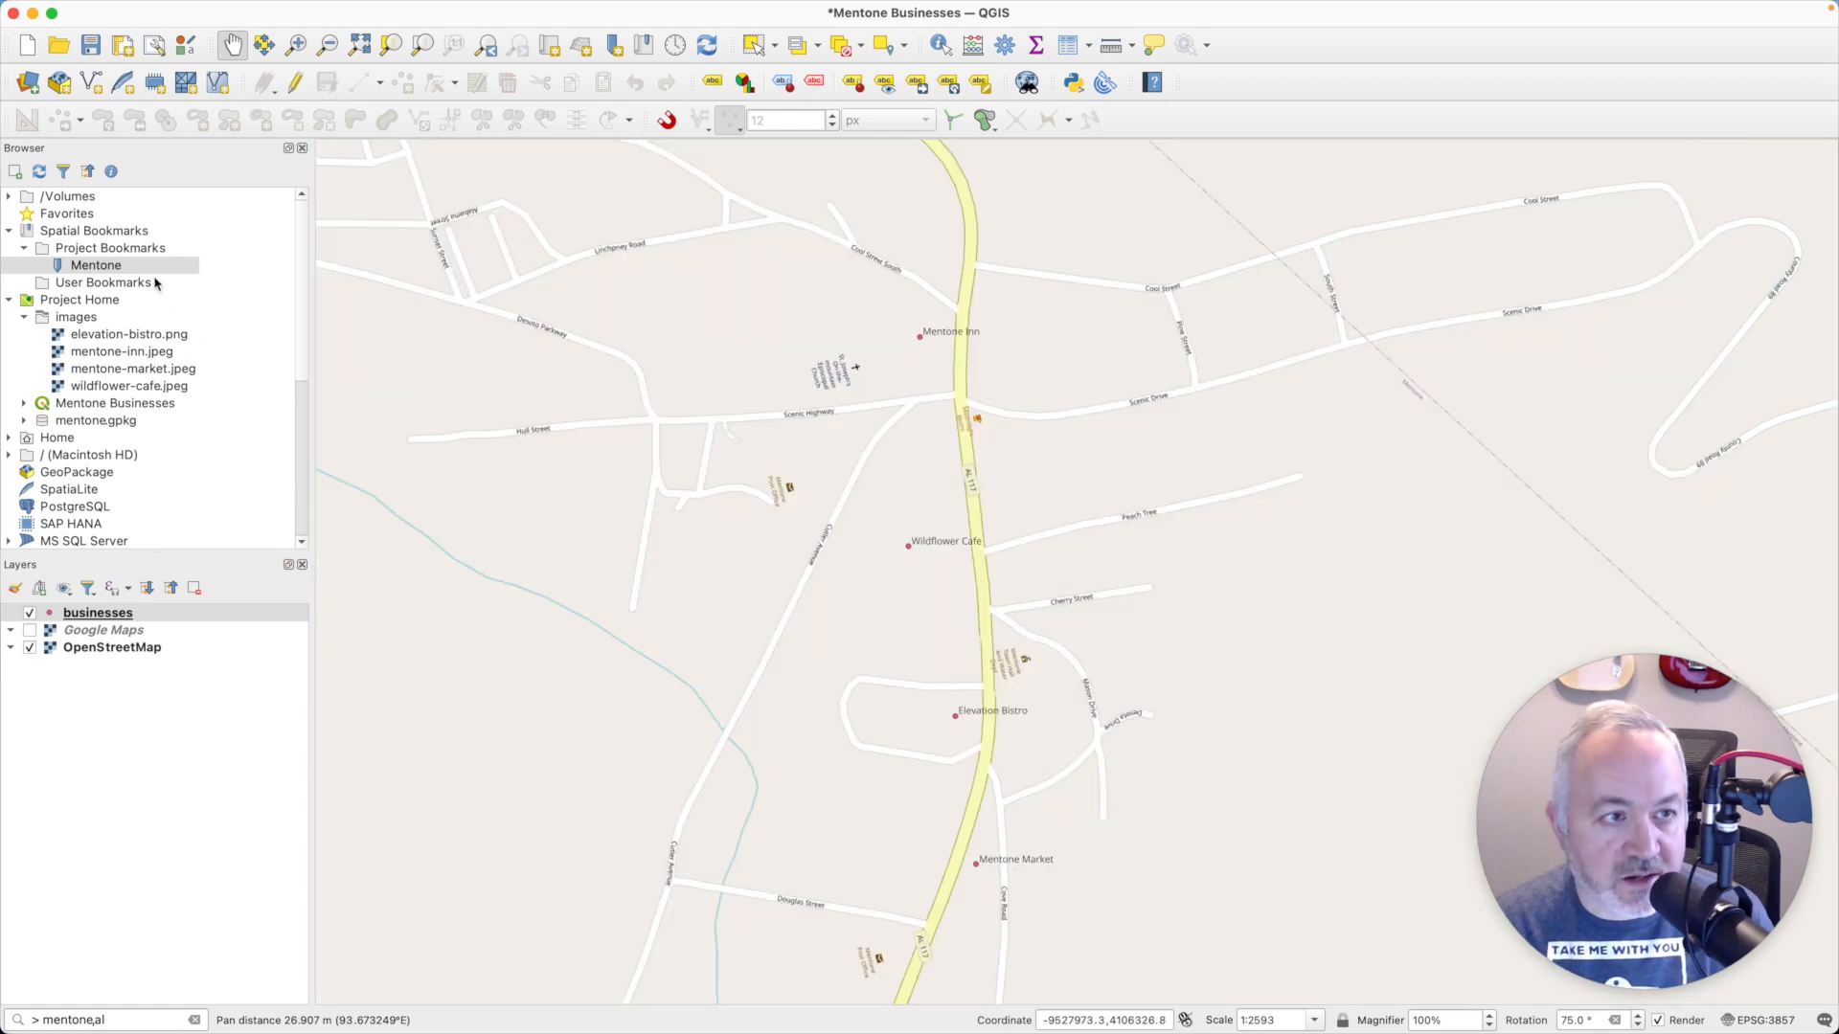
# - Save the current map view as a project bookmark named Mentone Rotated
pyautogui.press('super+b')
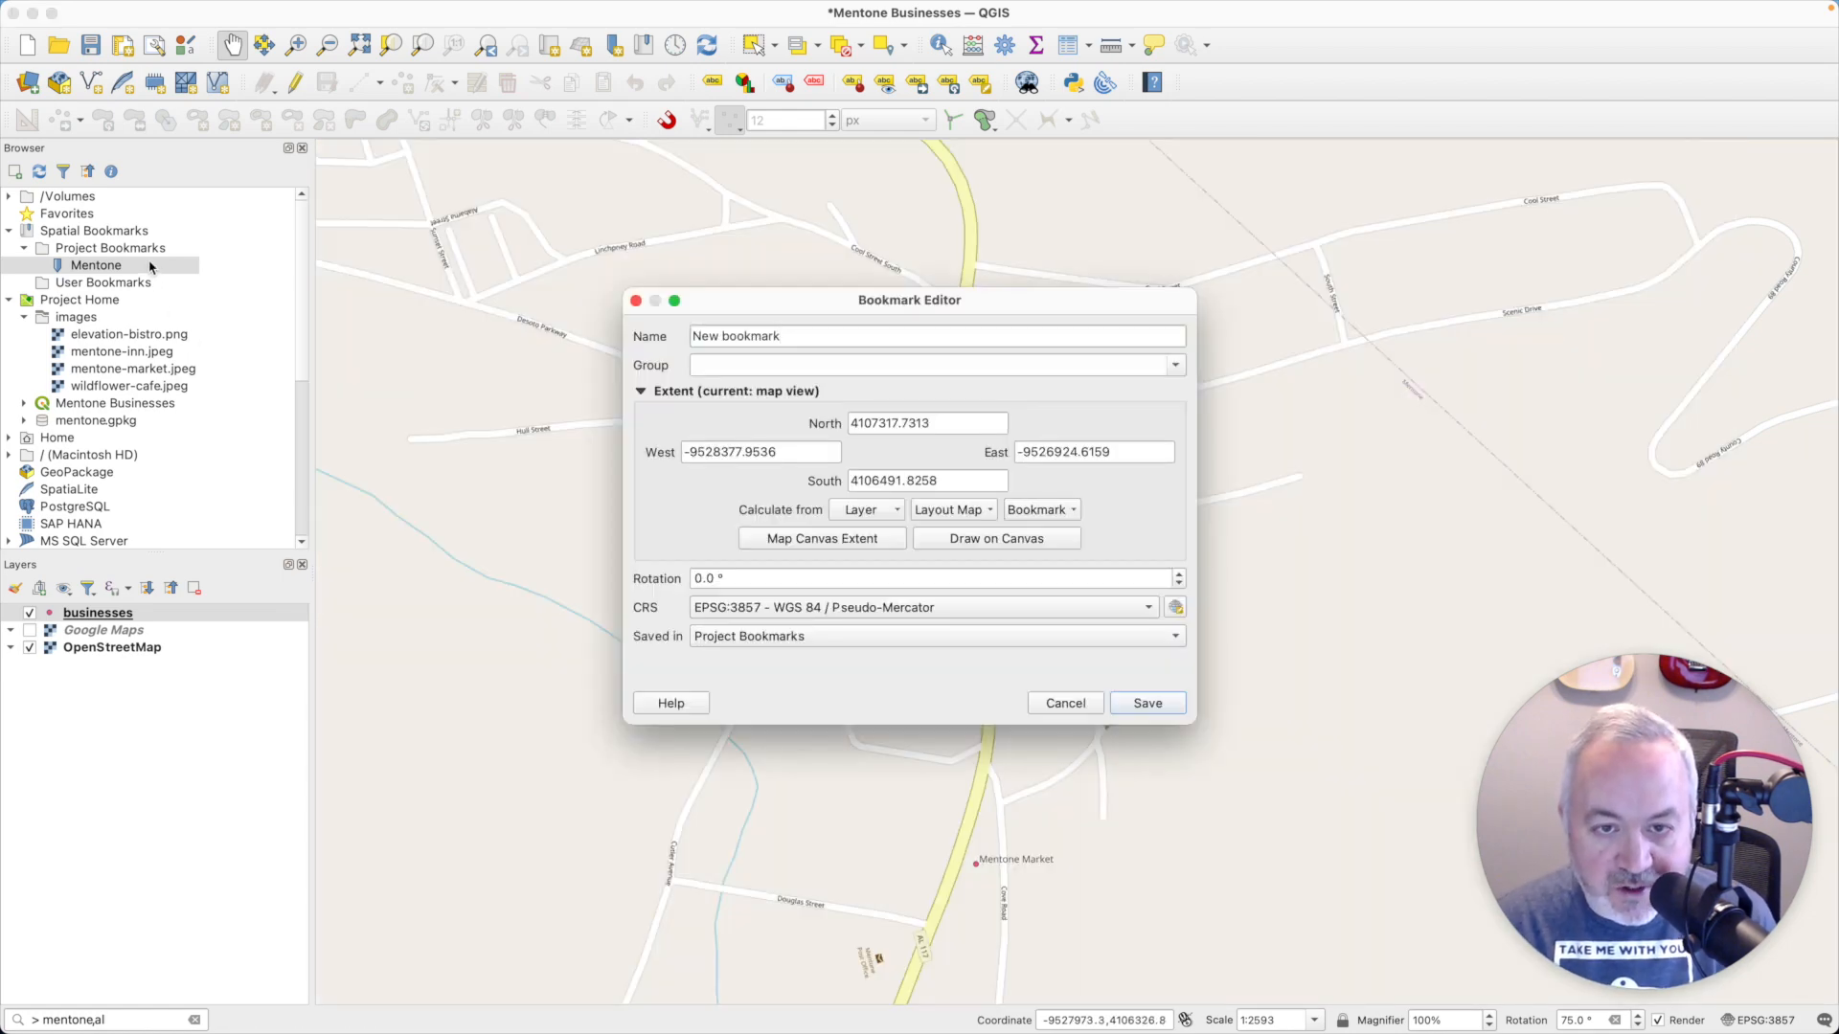
pyautogui.press('super+a')
pyautogui.write('Mentone Rotated')
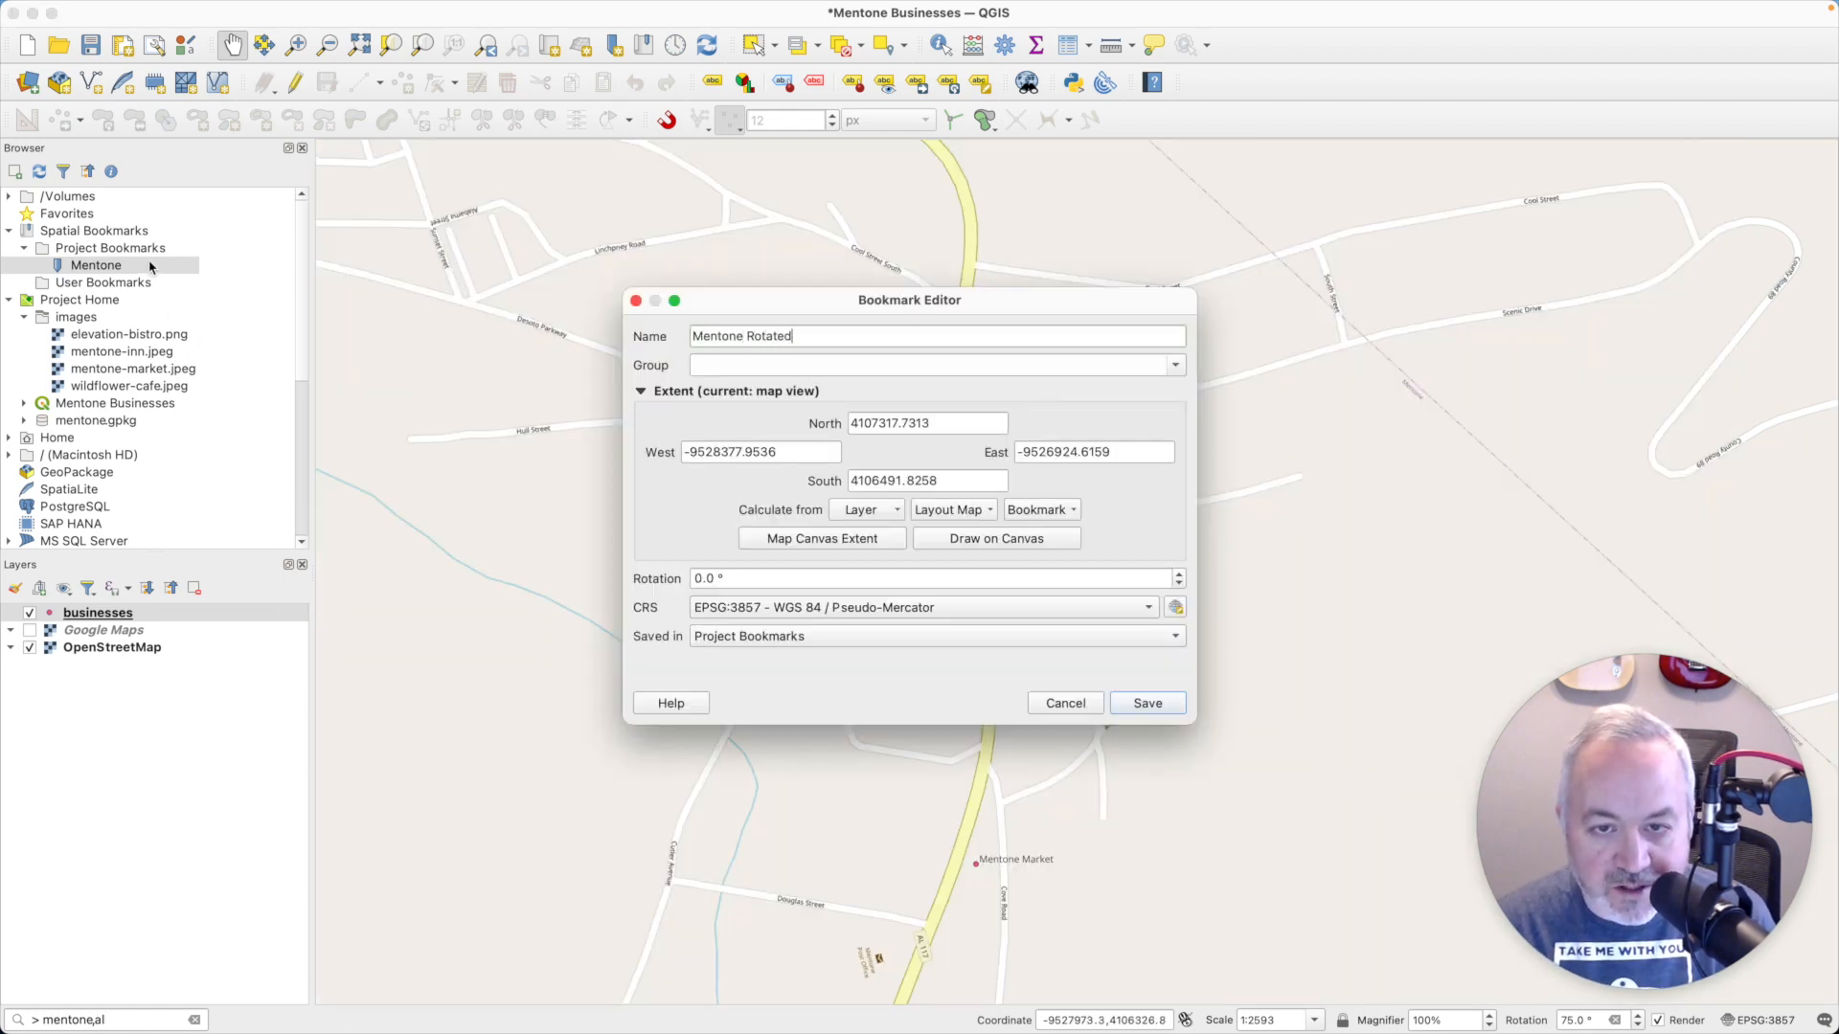
pyautogui.click(1146, 703)
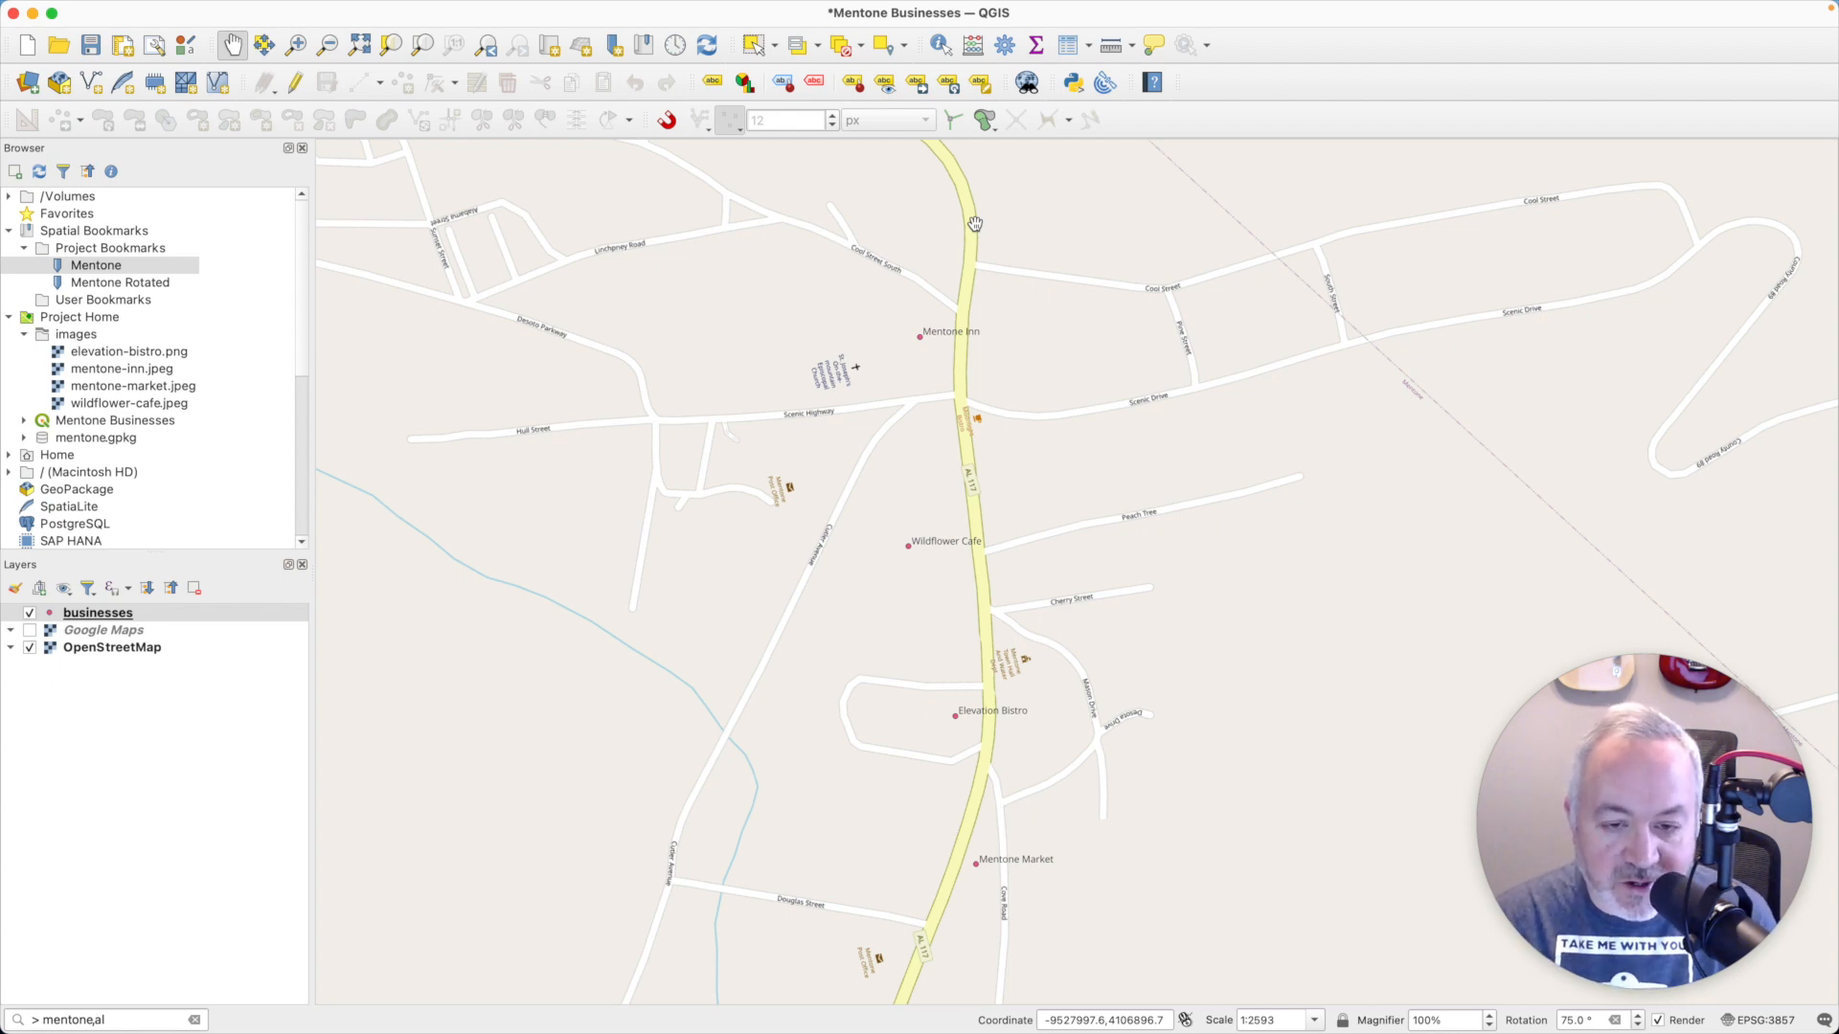
# - Switch to the browser and examine the Stack Exchange answer on placing a Raster Image Marker at the label position with a Geometry Generator
pyautogui.hotkey('ctrl', 'Left')
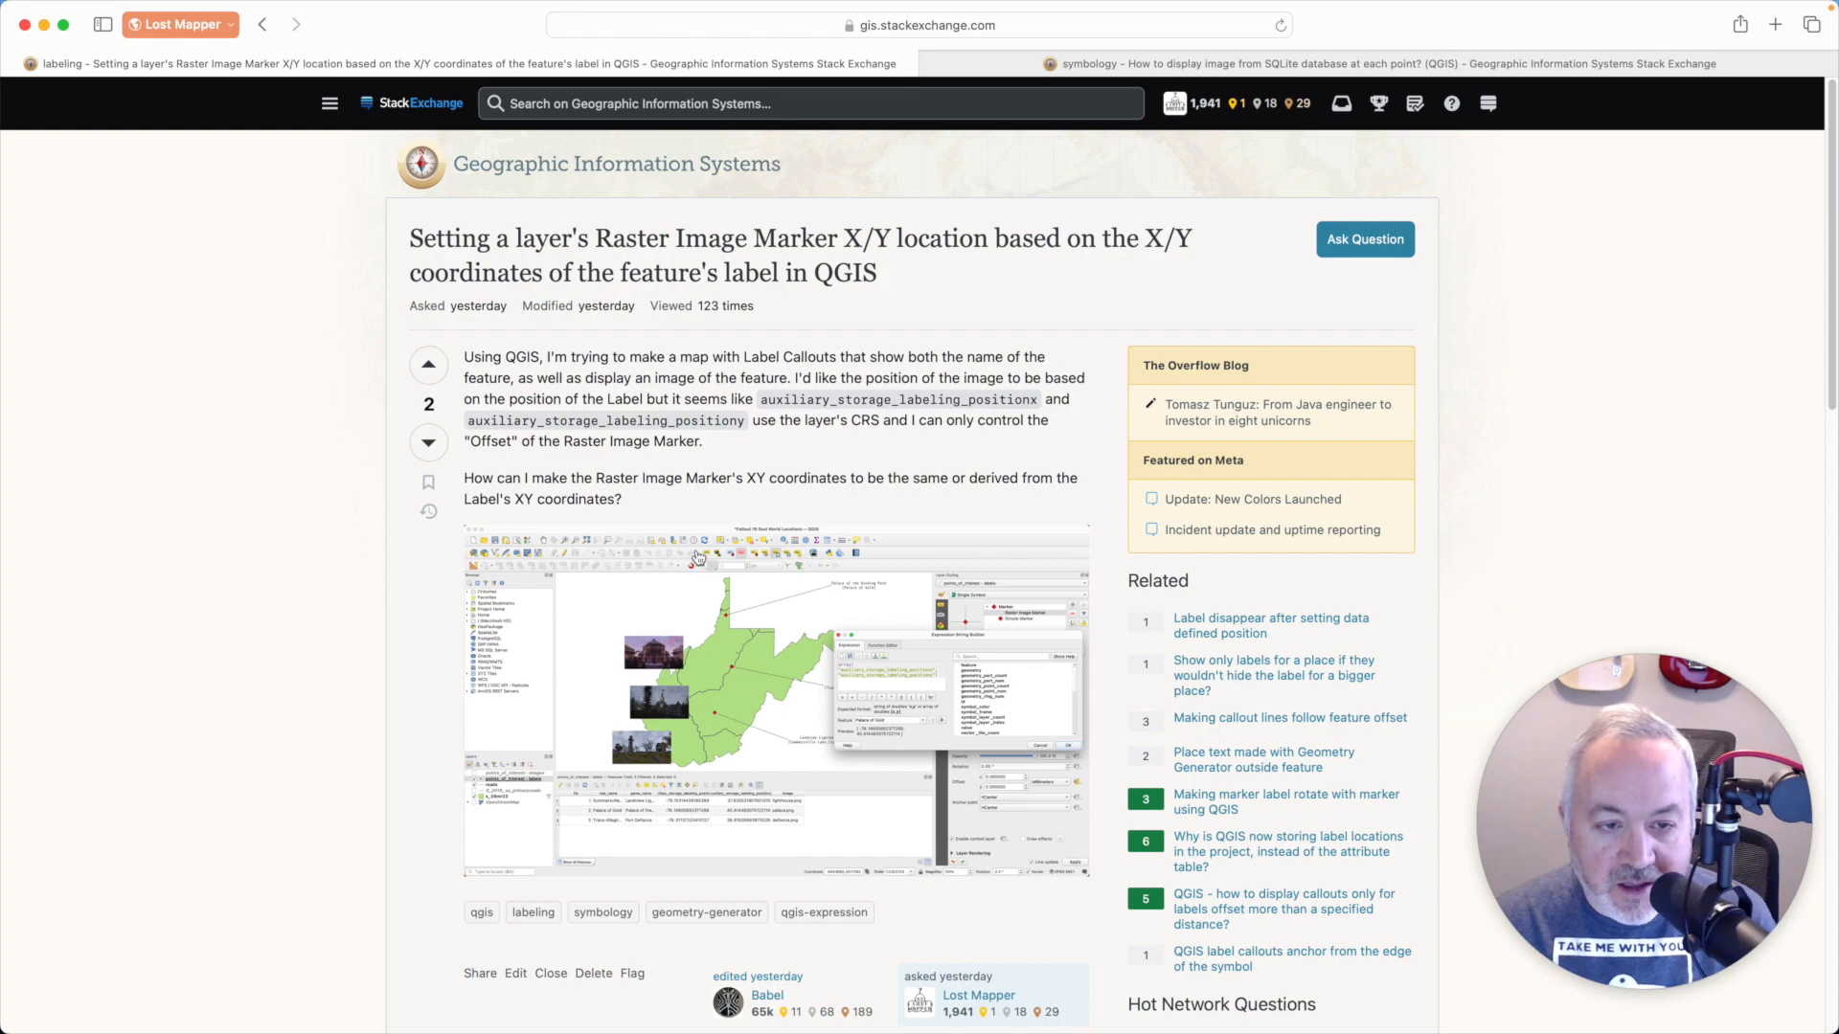
pyautogui.scroll(-9, 709, 556)
pyautogui.scroll(-6, 710, 570)
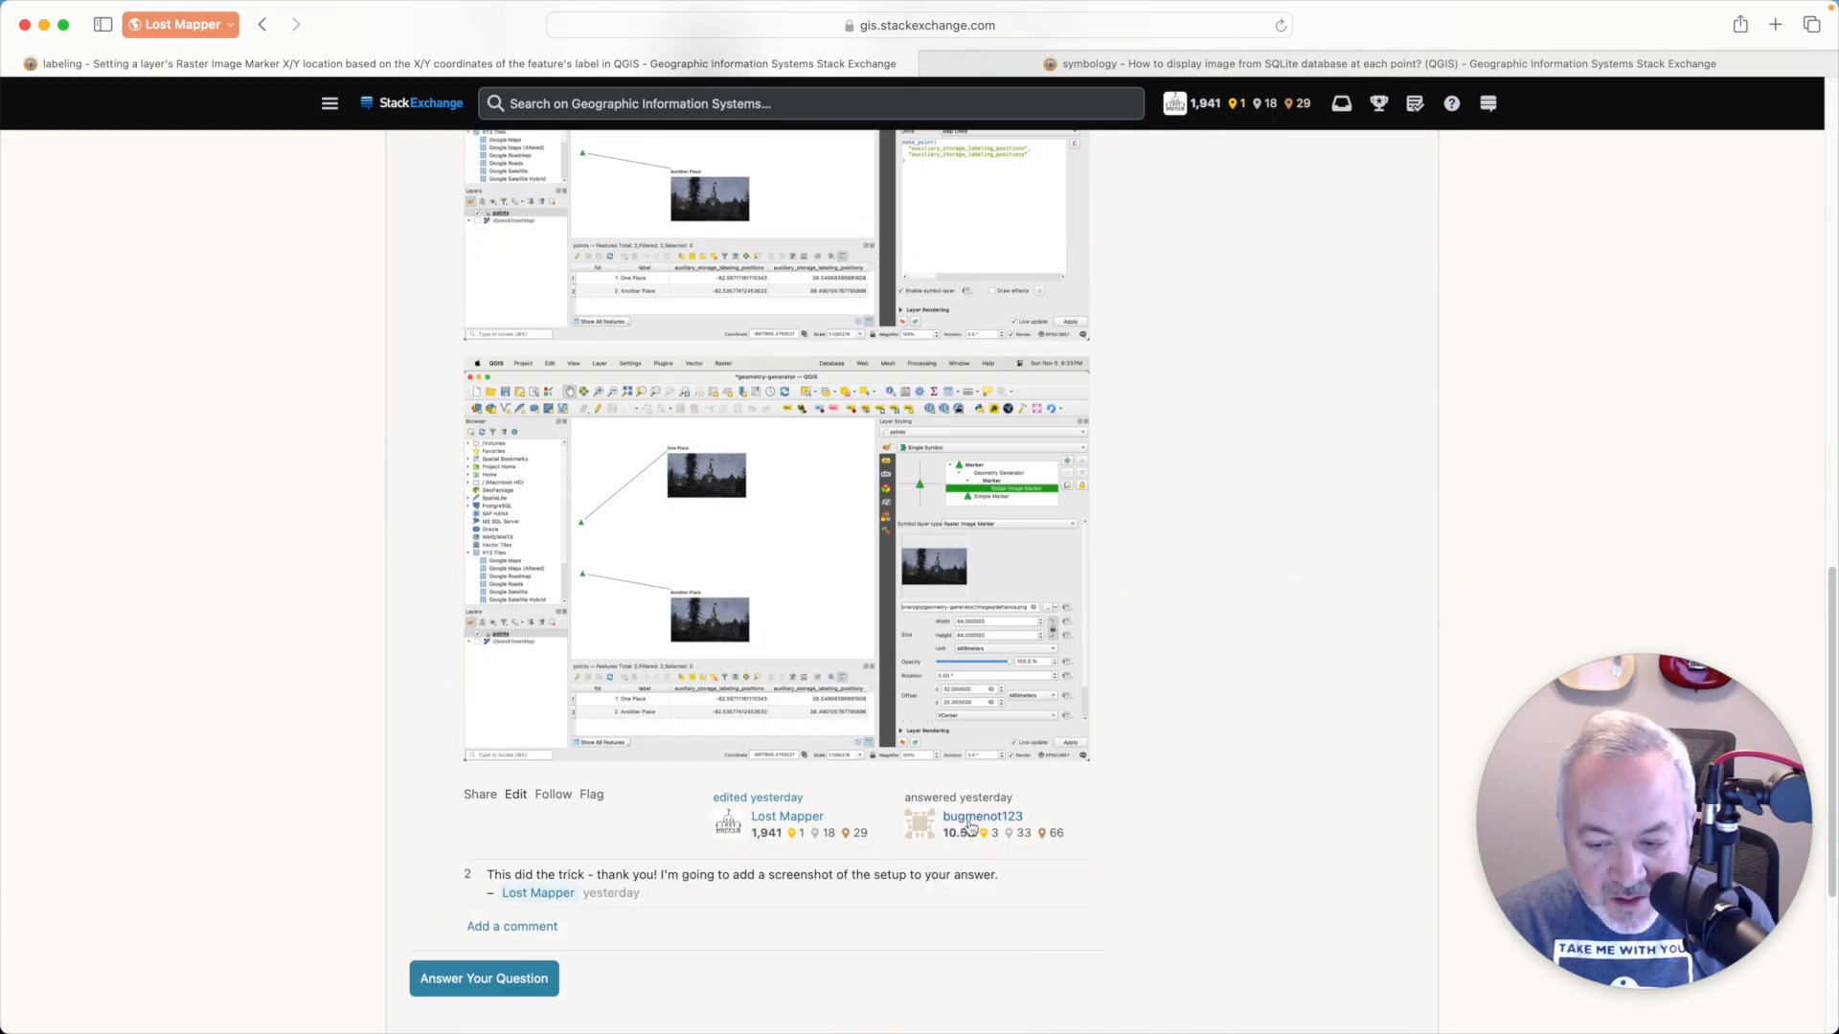
pyautogui.scroll(1, 1037, 807)
pyautogui.scroll(5, 1037, 807)
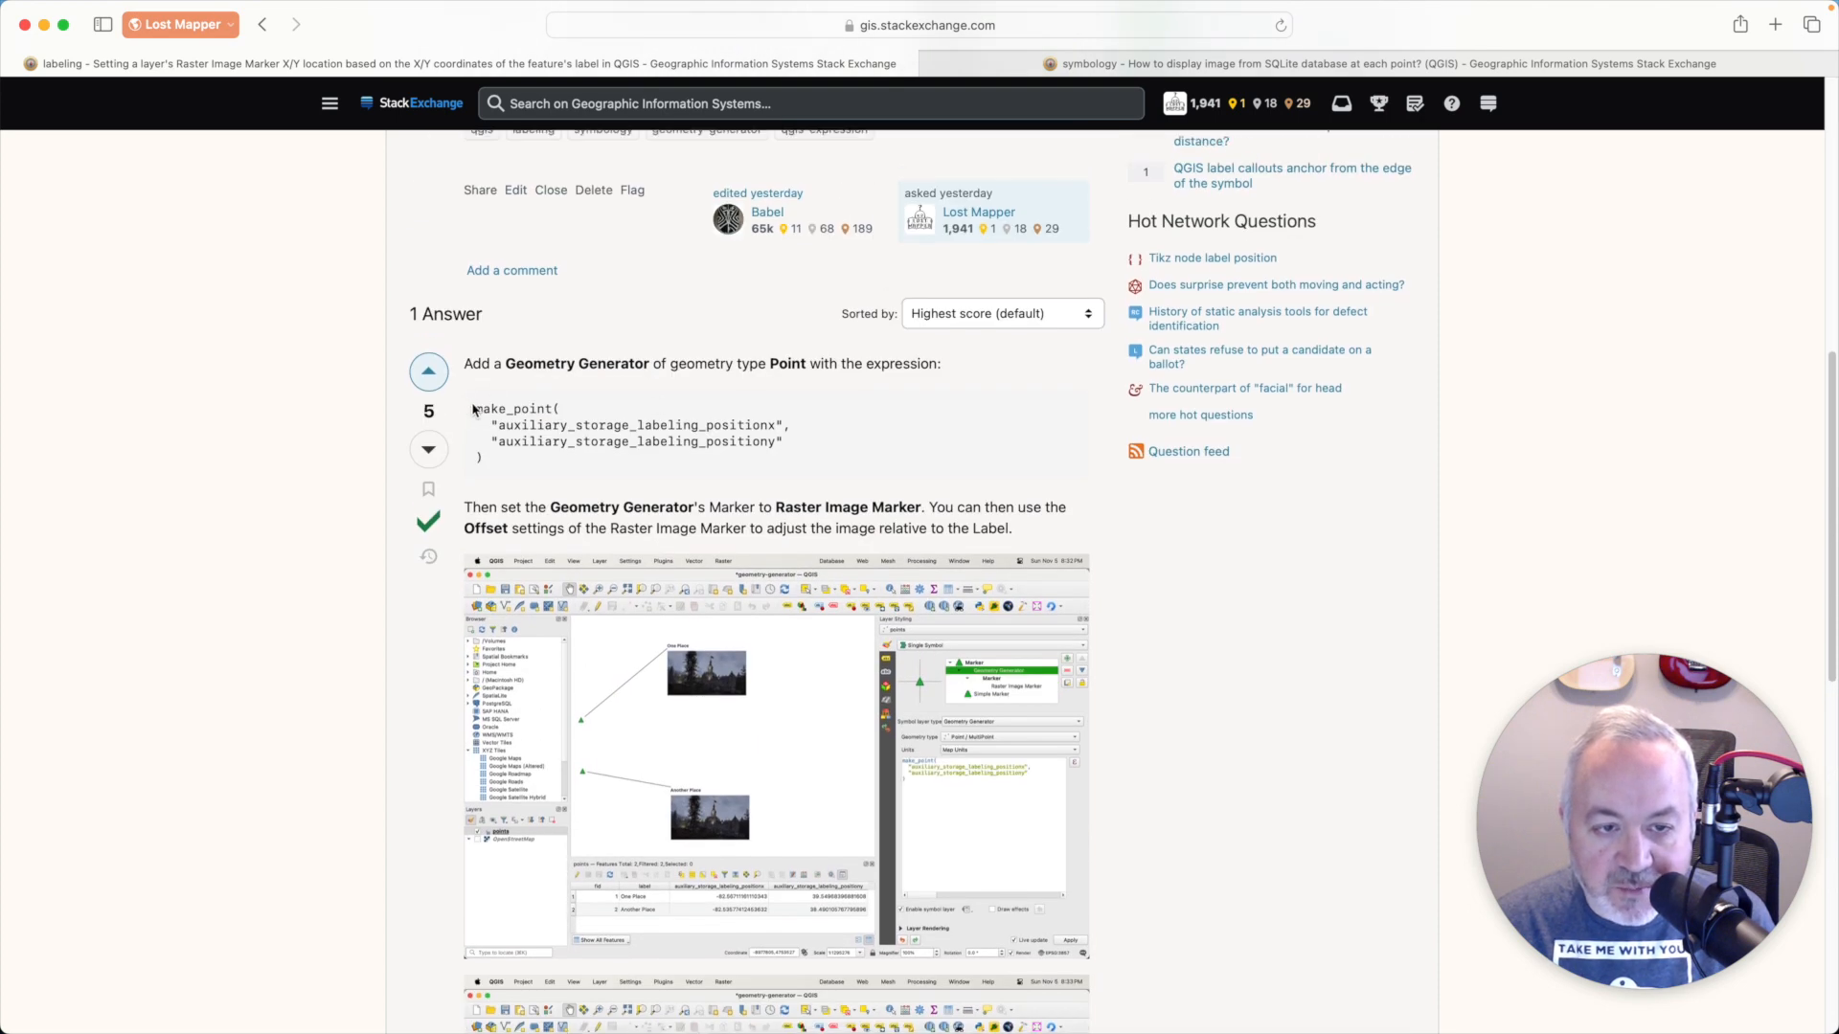
pyautogui.moveTo(475, 407); pyautogui.dragTo(492, 460)
pyautogui.scroll(-1, 794, 515)
pyautogui.scroll(-2, 794, 515)
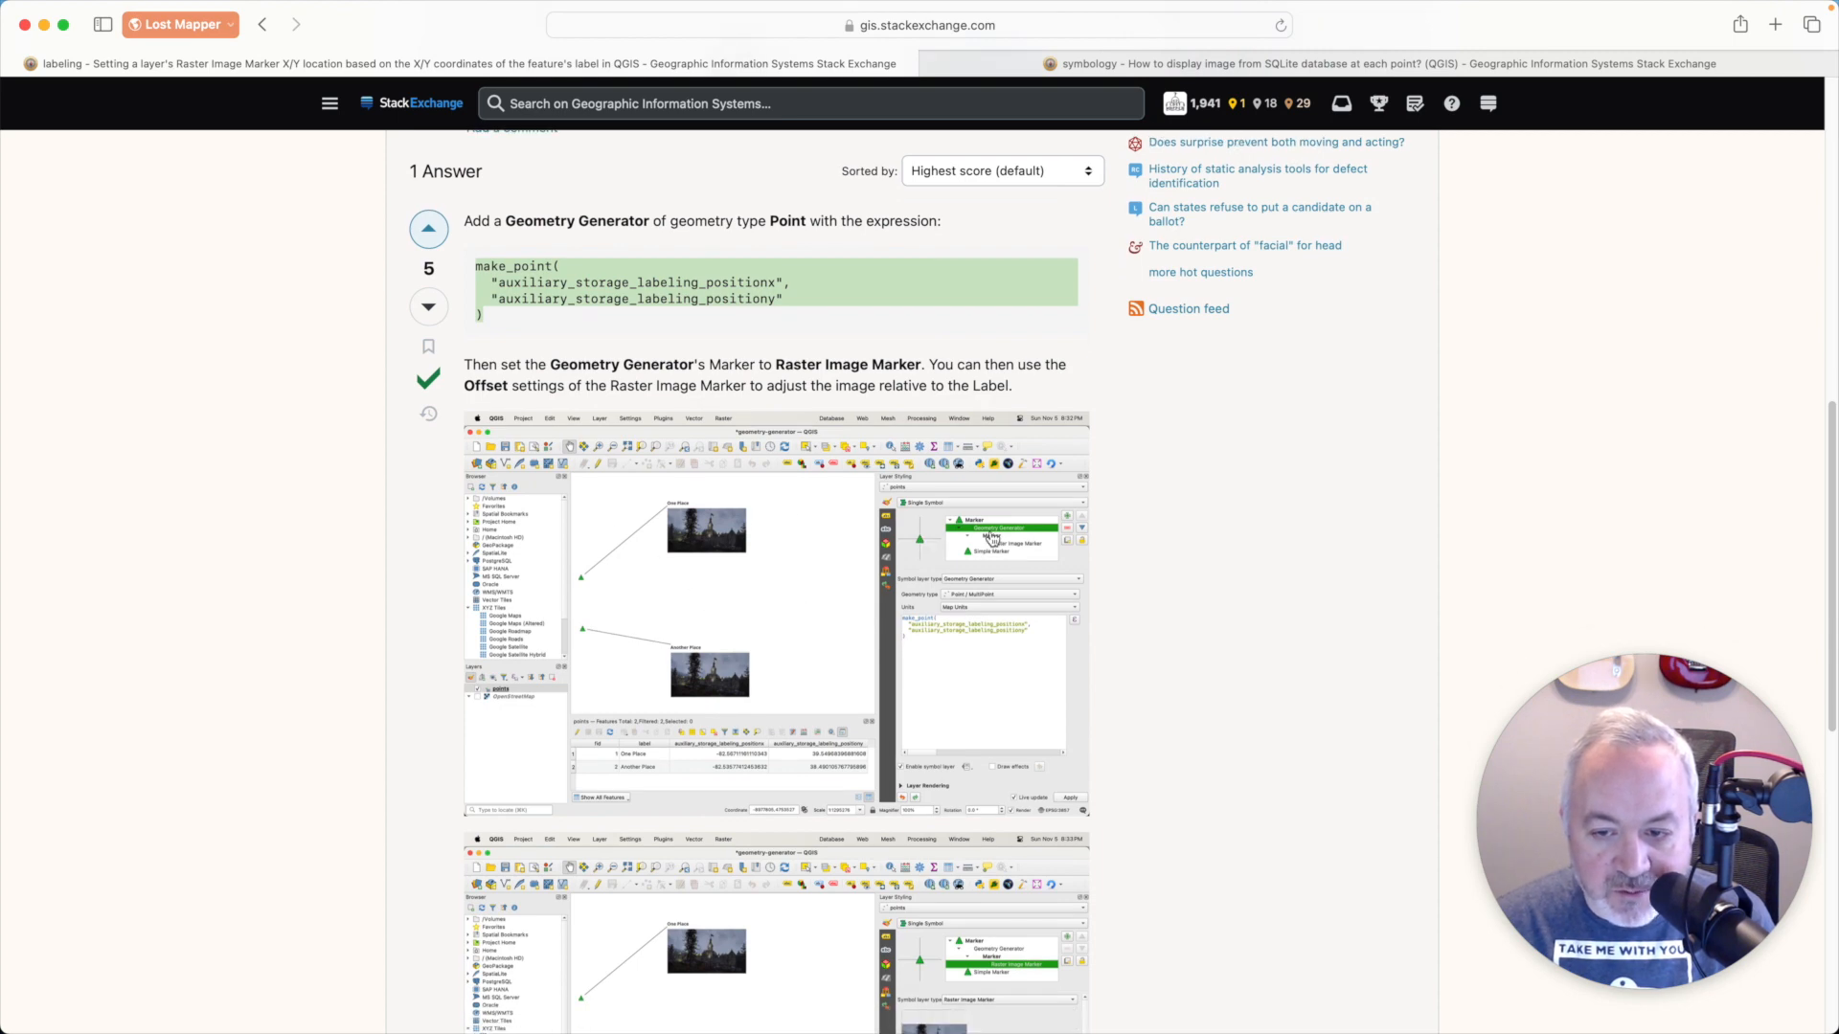
pyautogui.scroll(-1, 1001, 632)
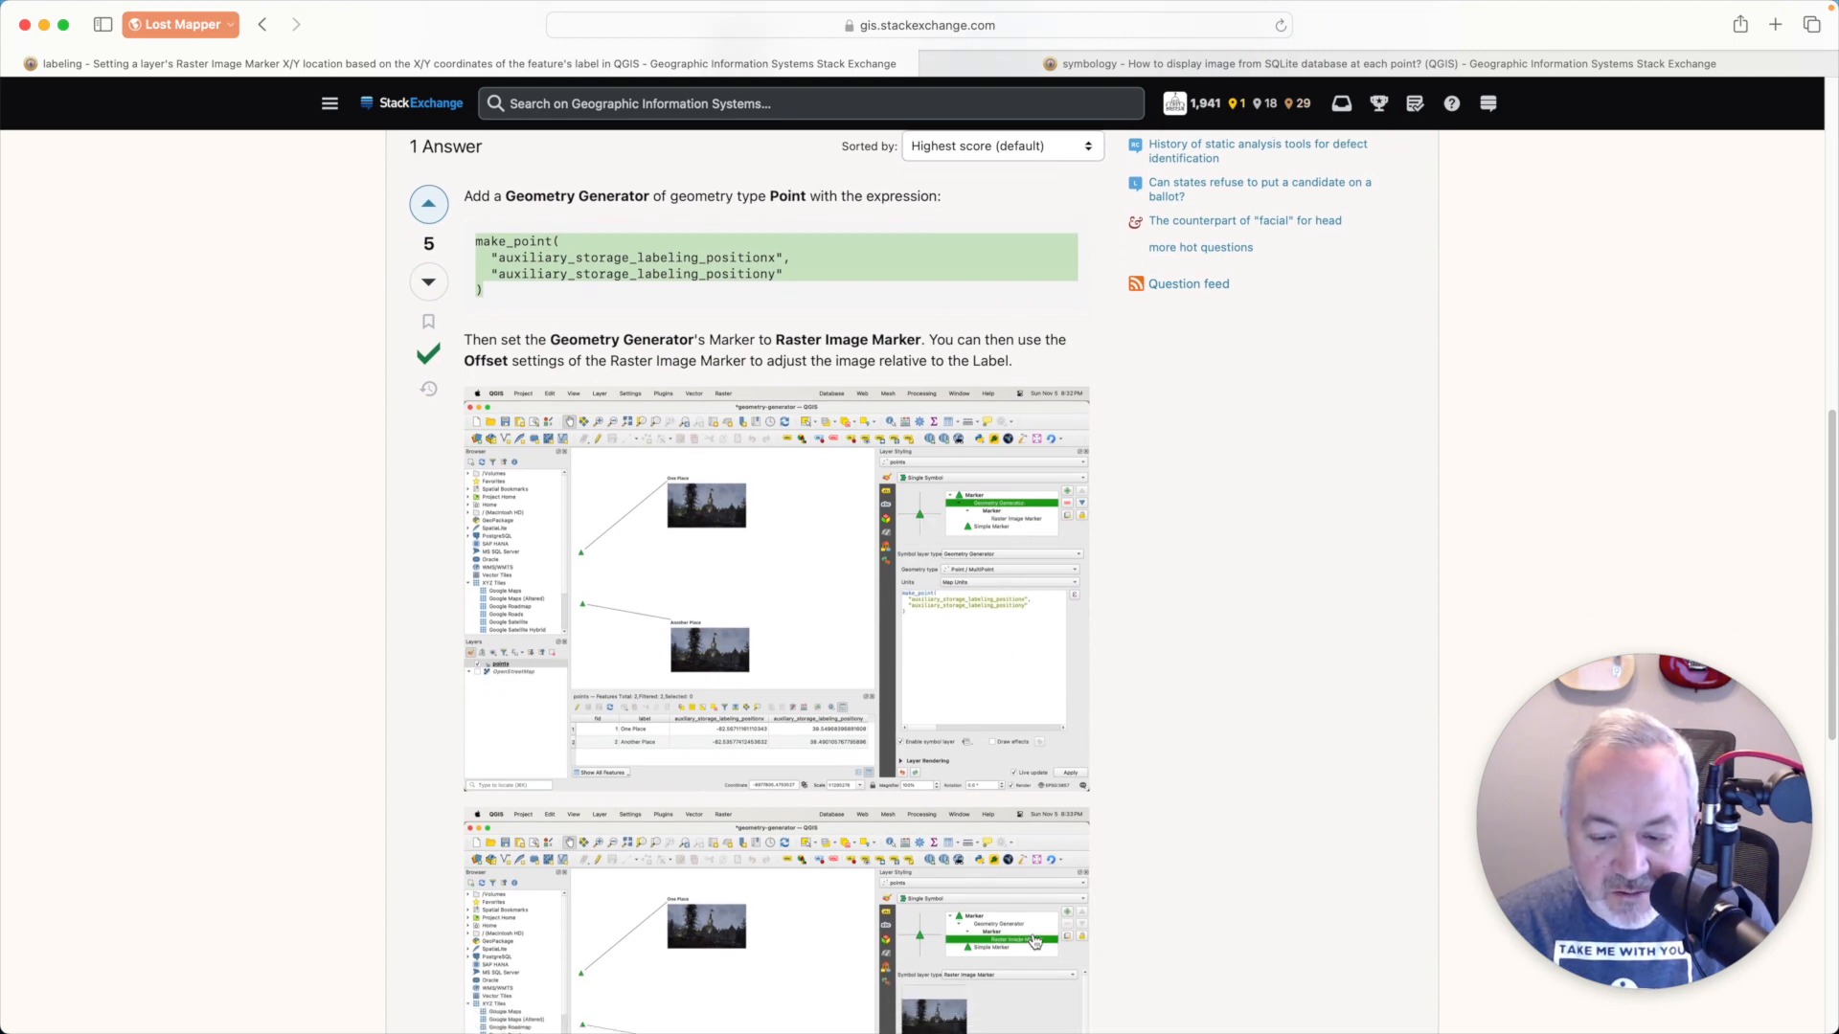
pyautogui.scroll(-4, 1035, 942)
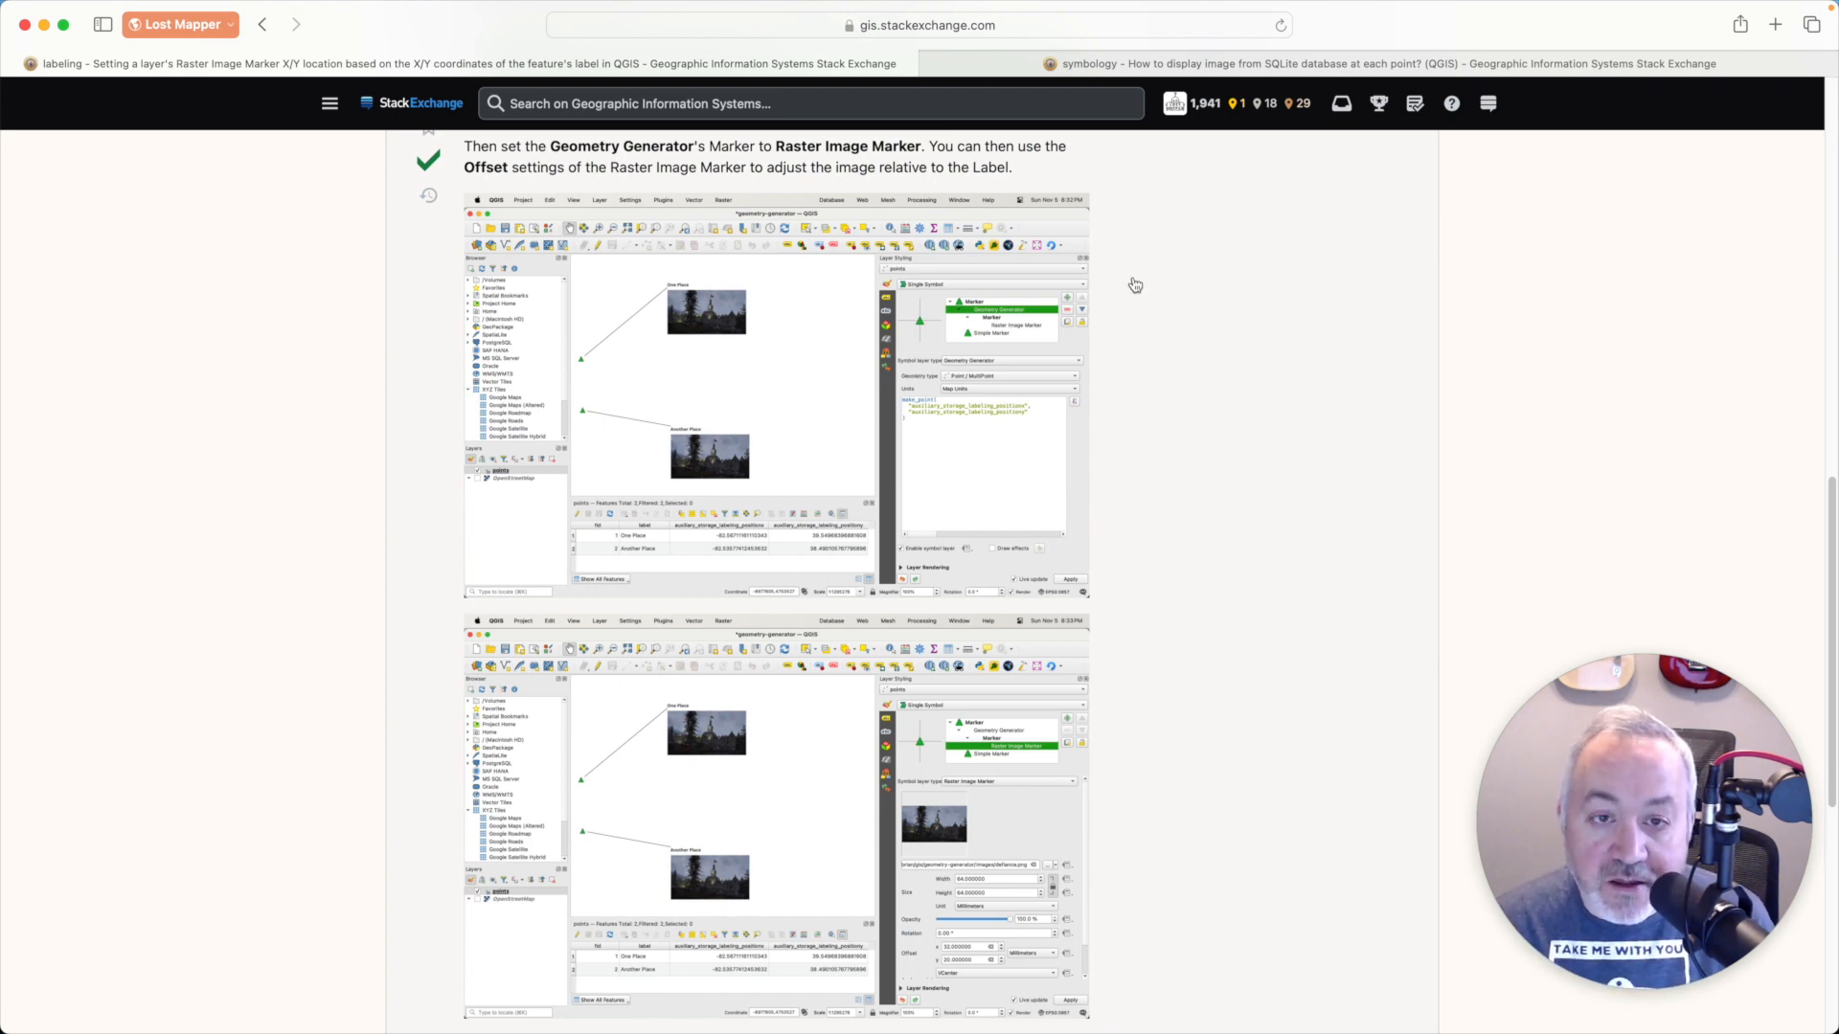
# - Examine the other Stack Exchange question's answer on displaying GeoPackage images by expression, highlighting its base64: prefix
pyautogui.click(1223, 67)
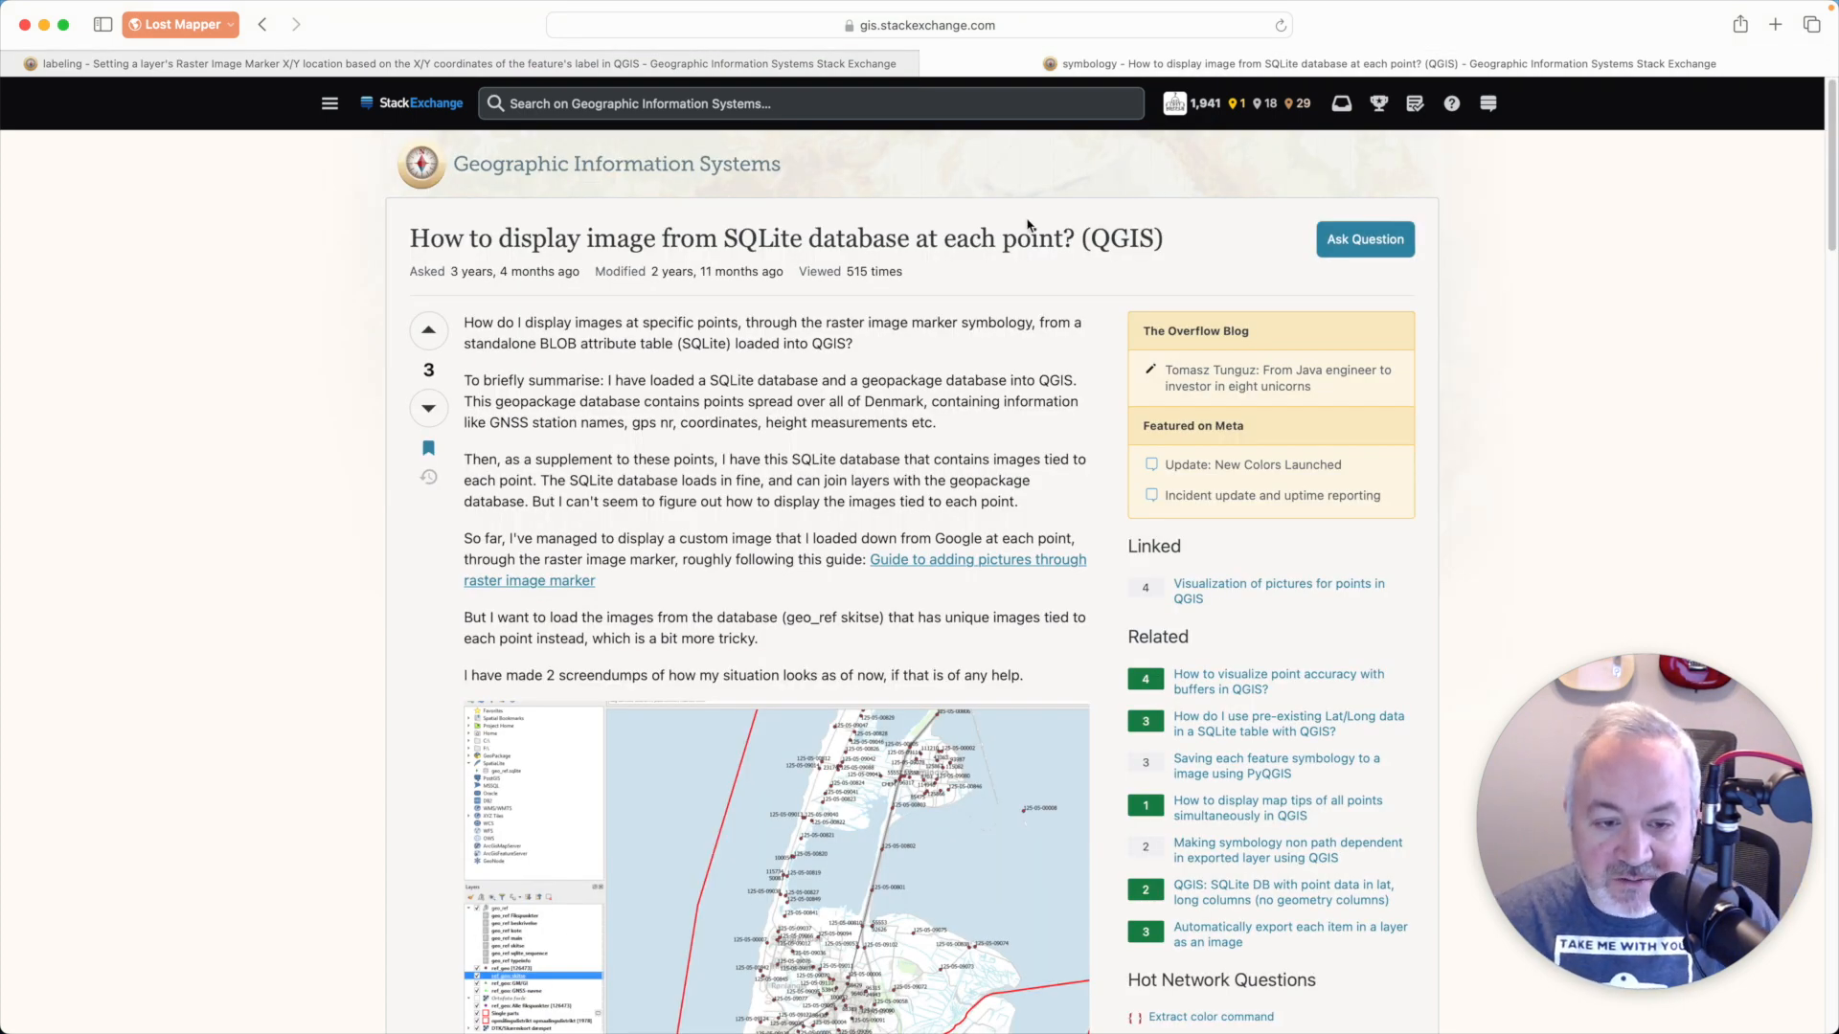
pyautogui.scroll(-15, 1025, 390)
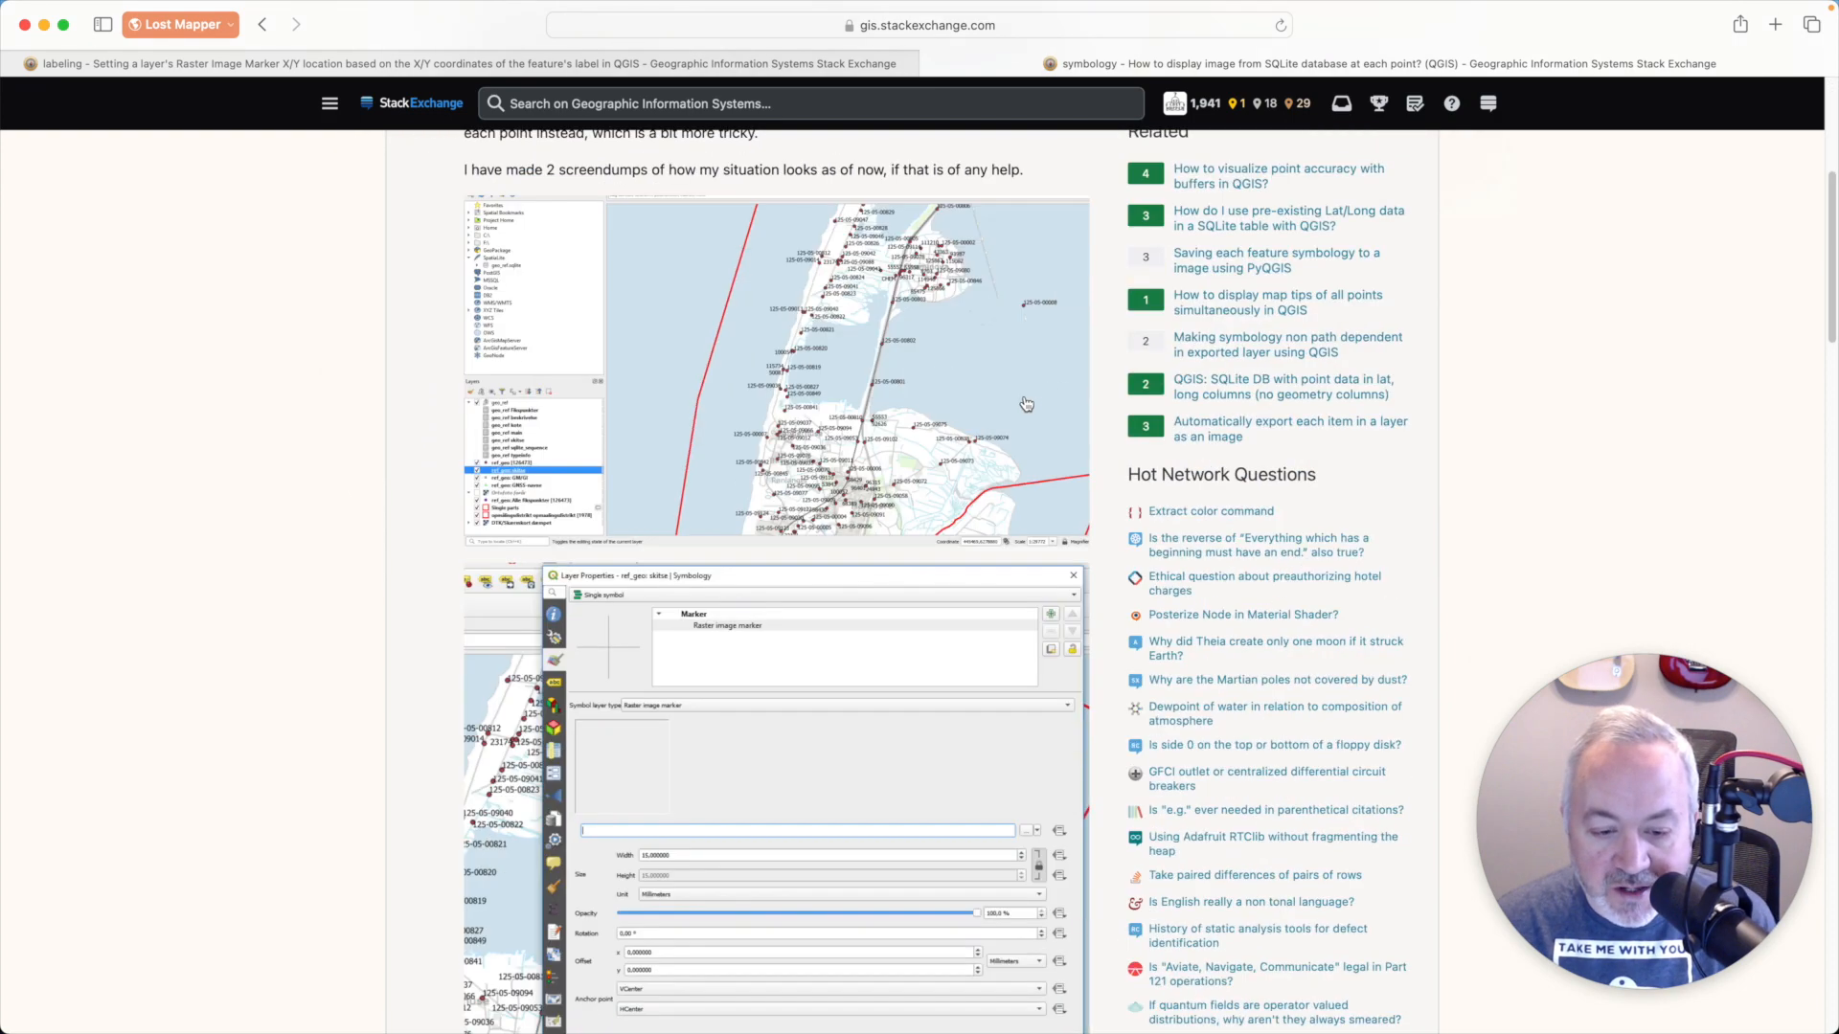
pyautogui.scroll(-8, 1027, 401)
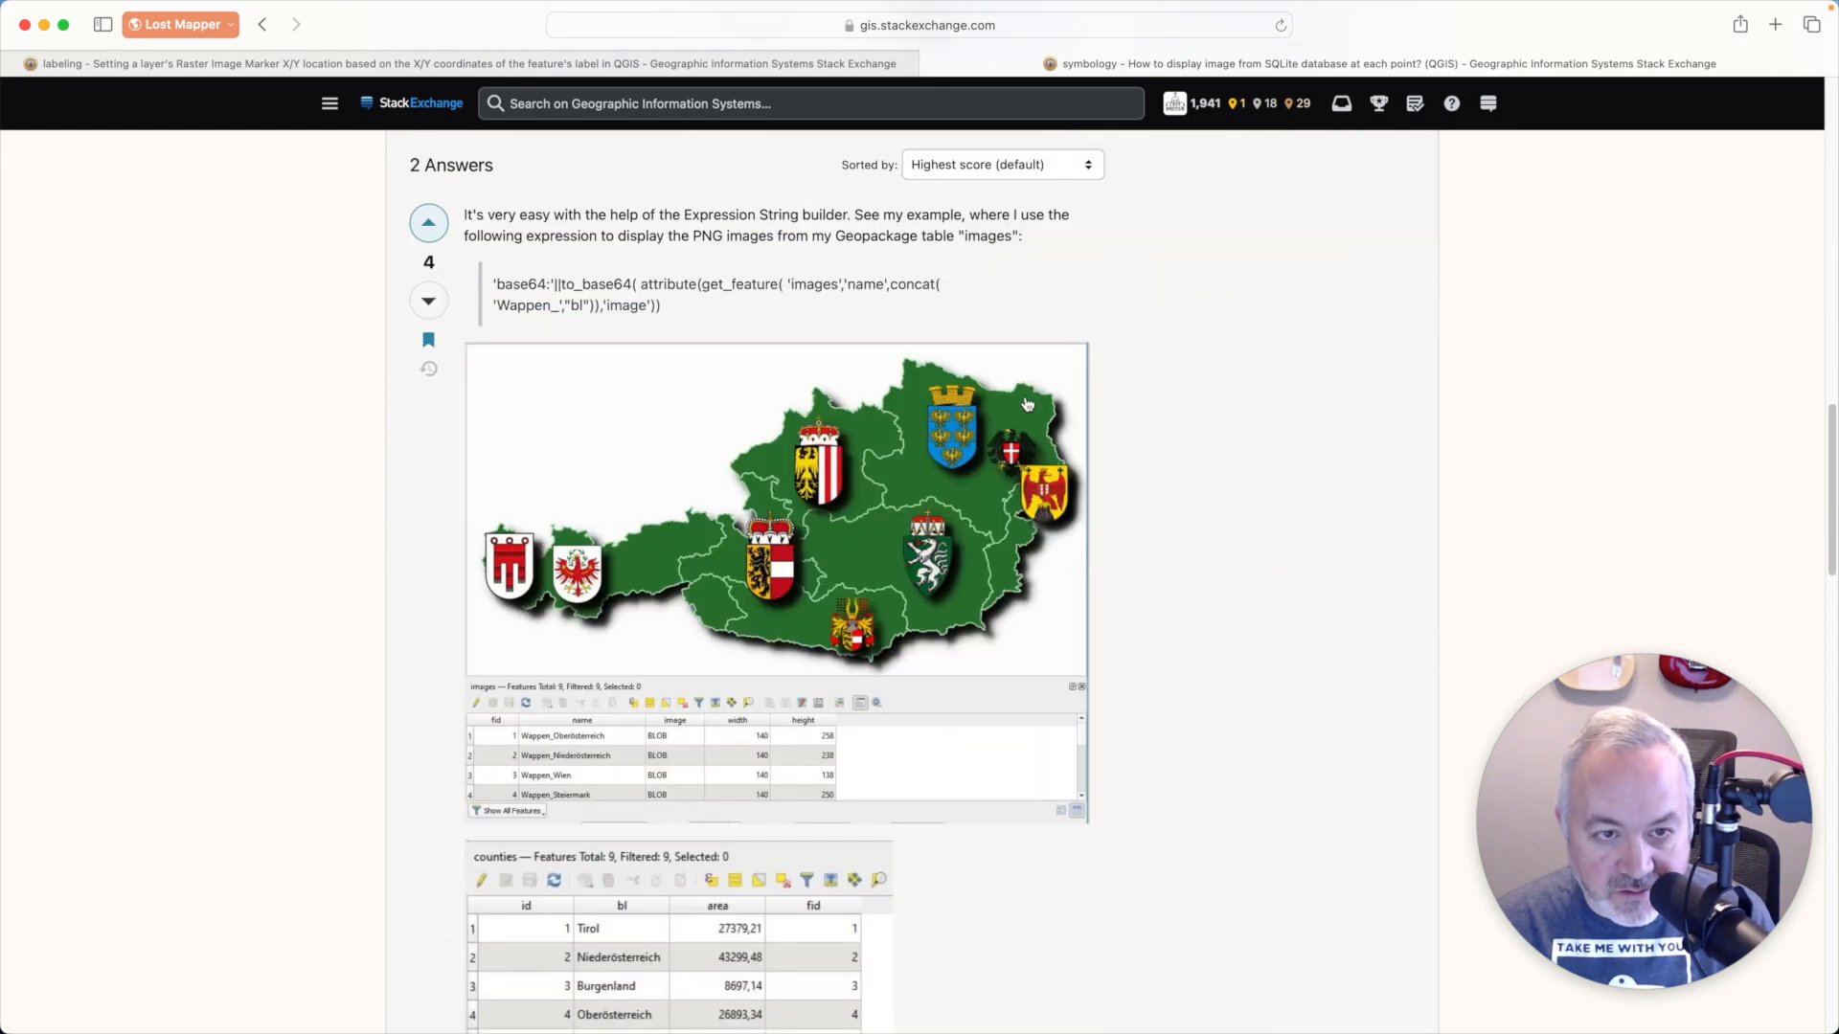
pyautogui.scroll(-15, 1026, 404)
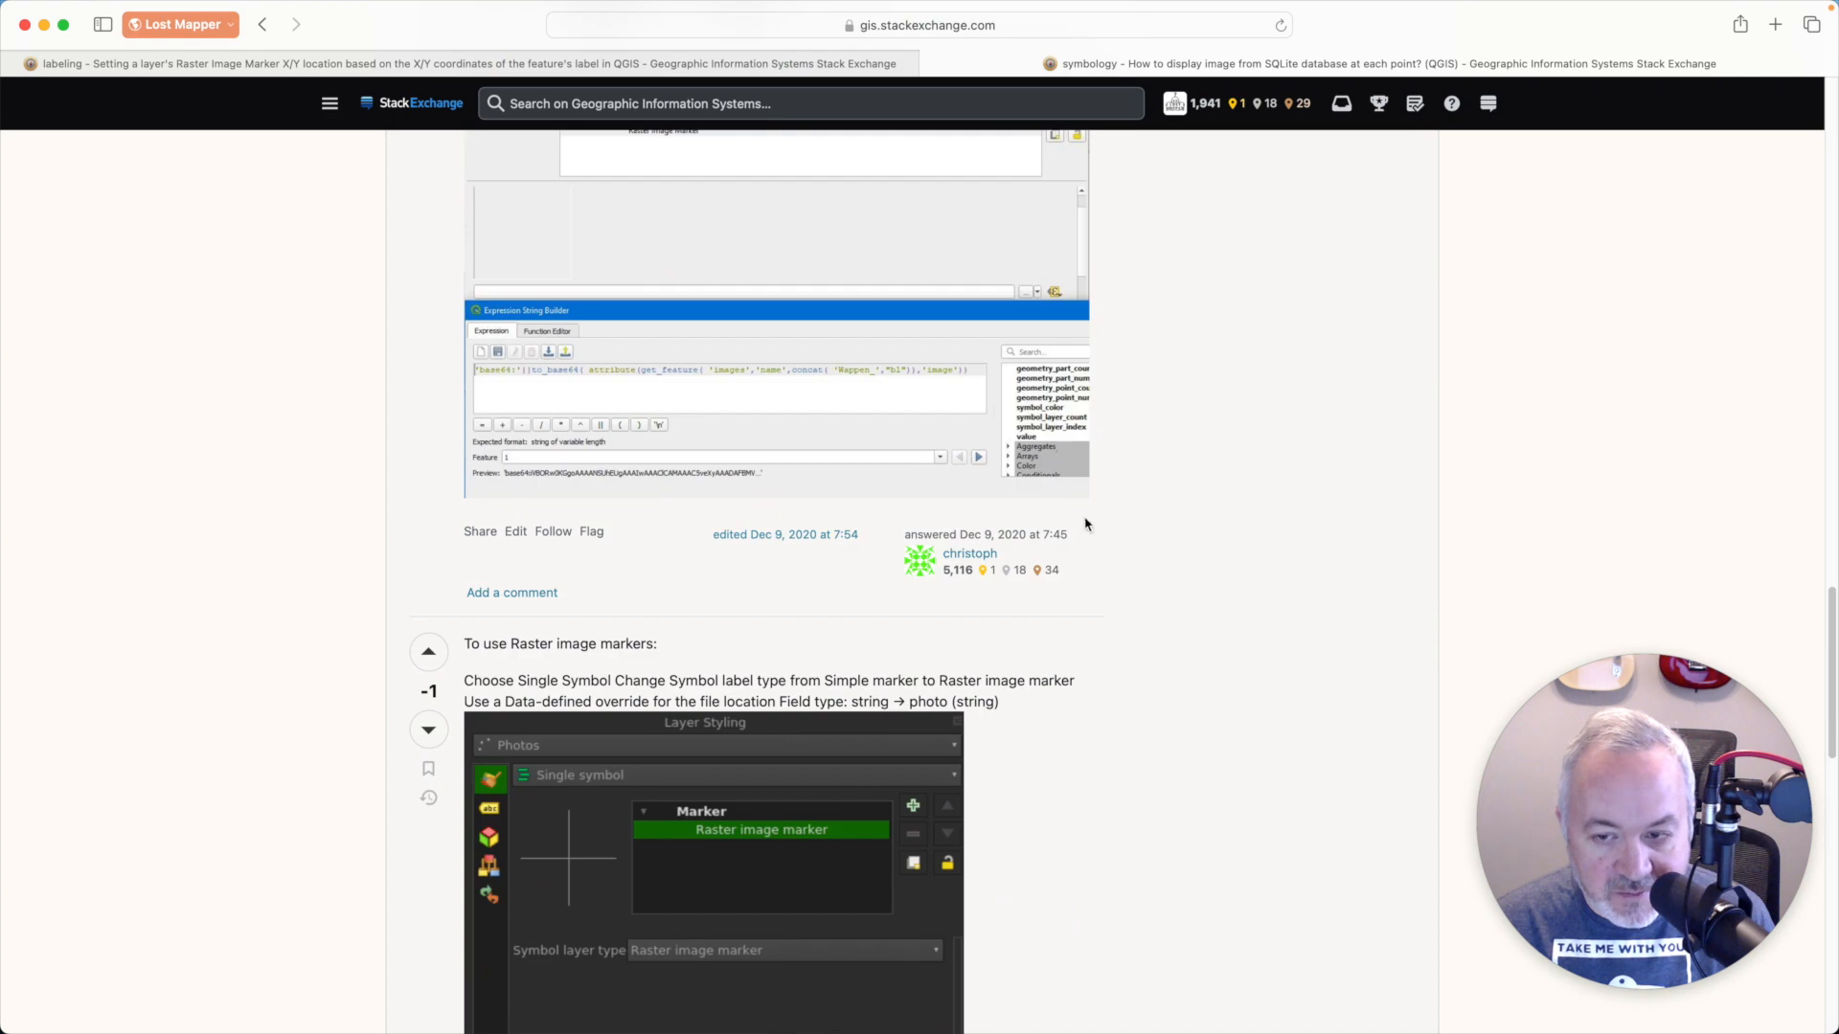
pyautogui.scroll(15, 1079, 500)
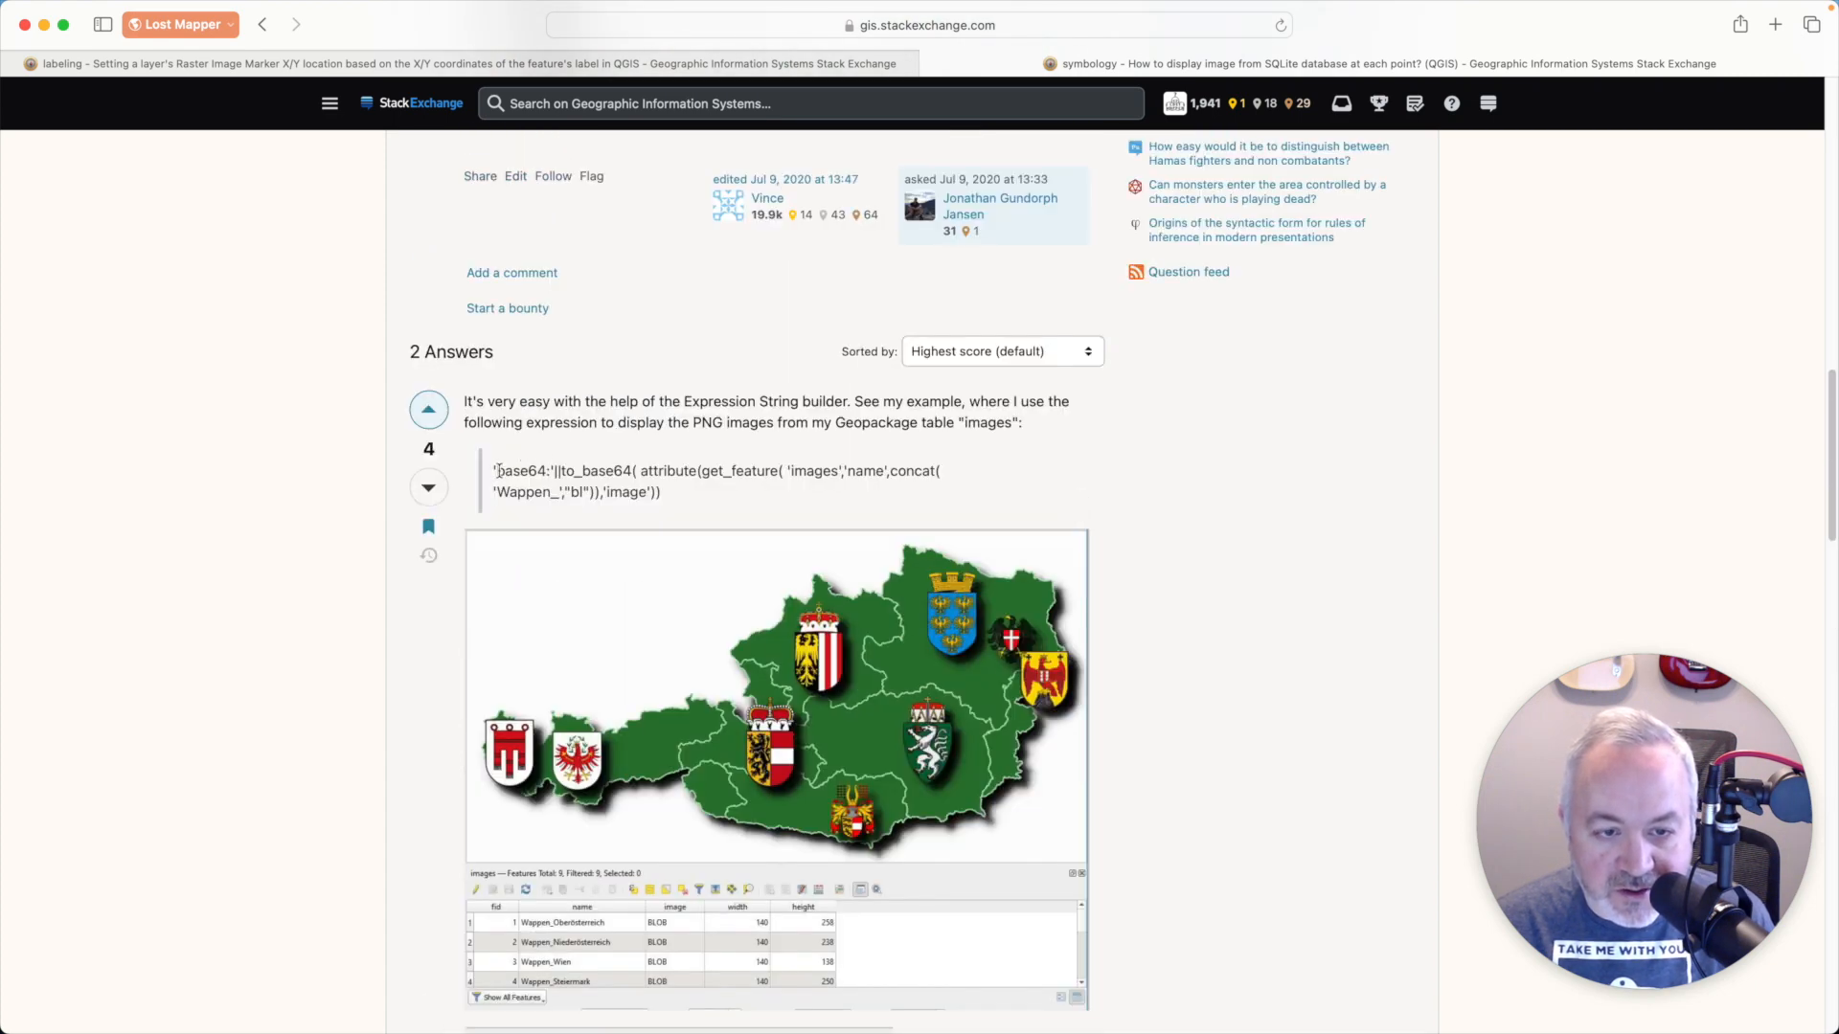
pyautogui.moveTo(499, 472); pyautogui.dragTo(549, 470)
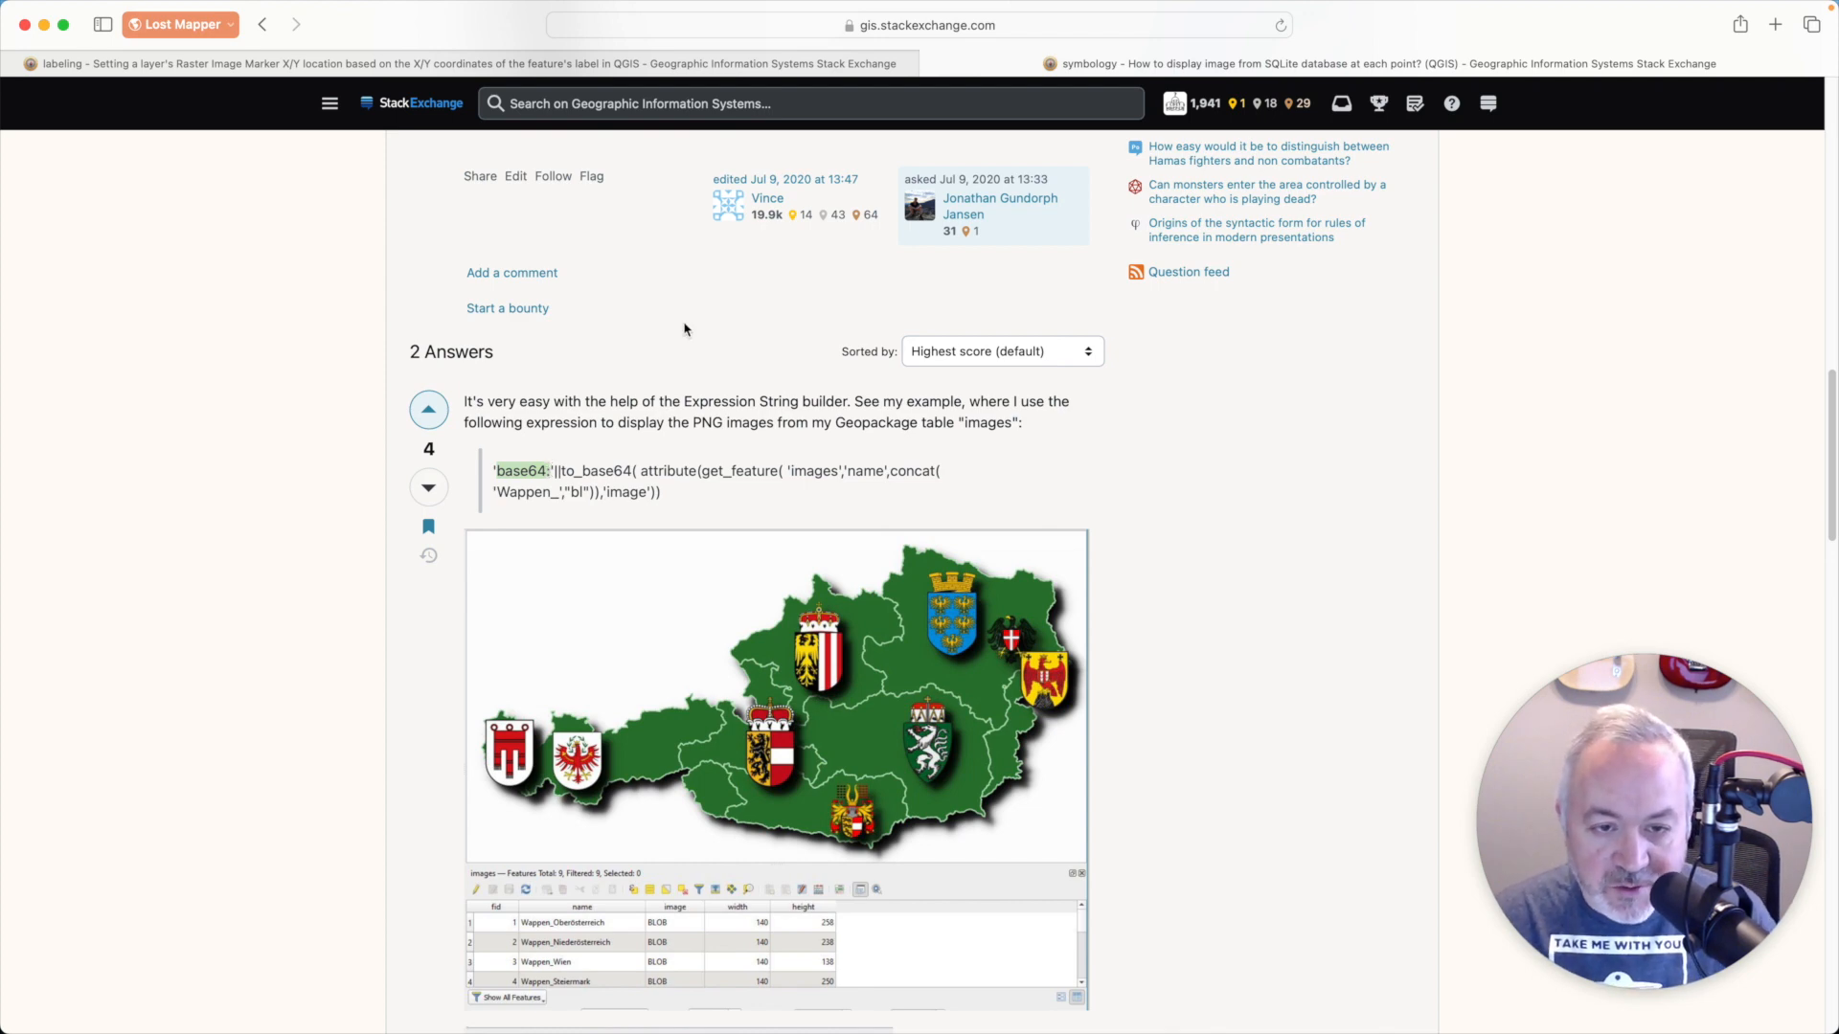
# - Back in QGIS, move the Mentone Inn label well left of its point, using fid as the auxiliary storage primary key
pyautogui.press('super+Tab')
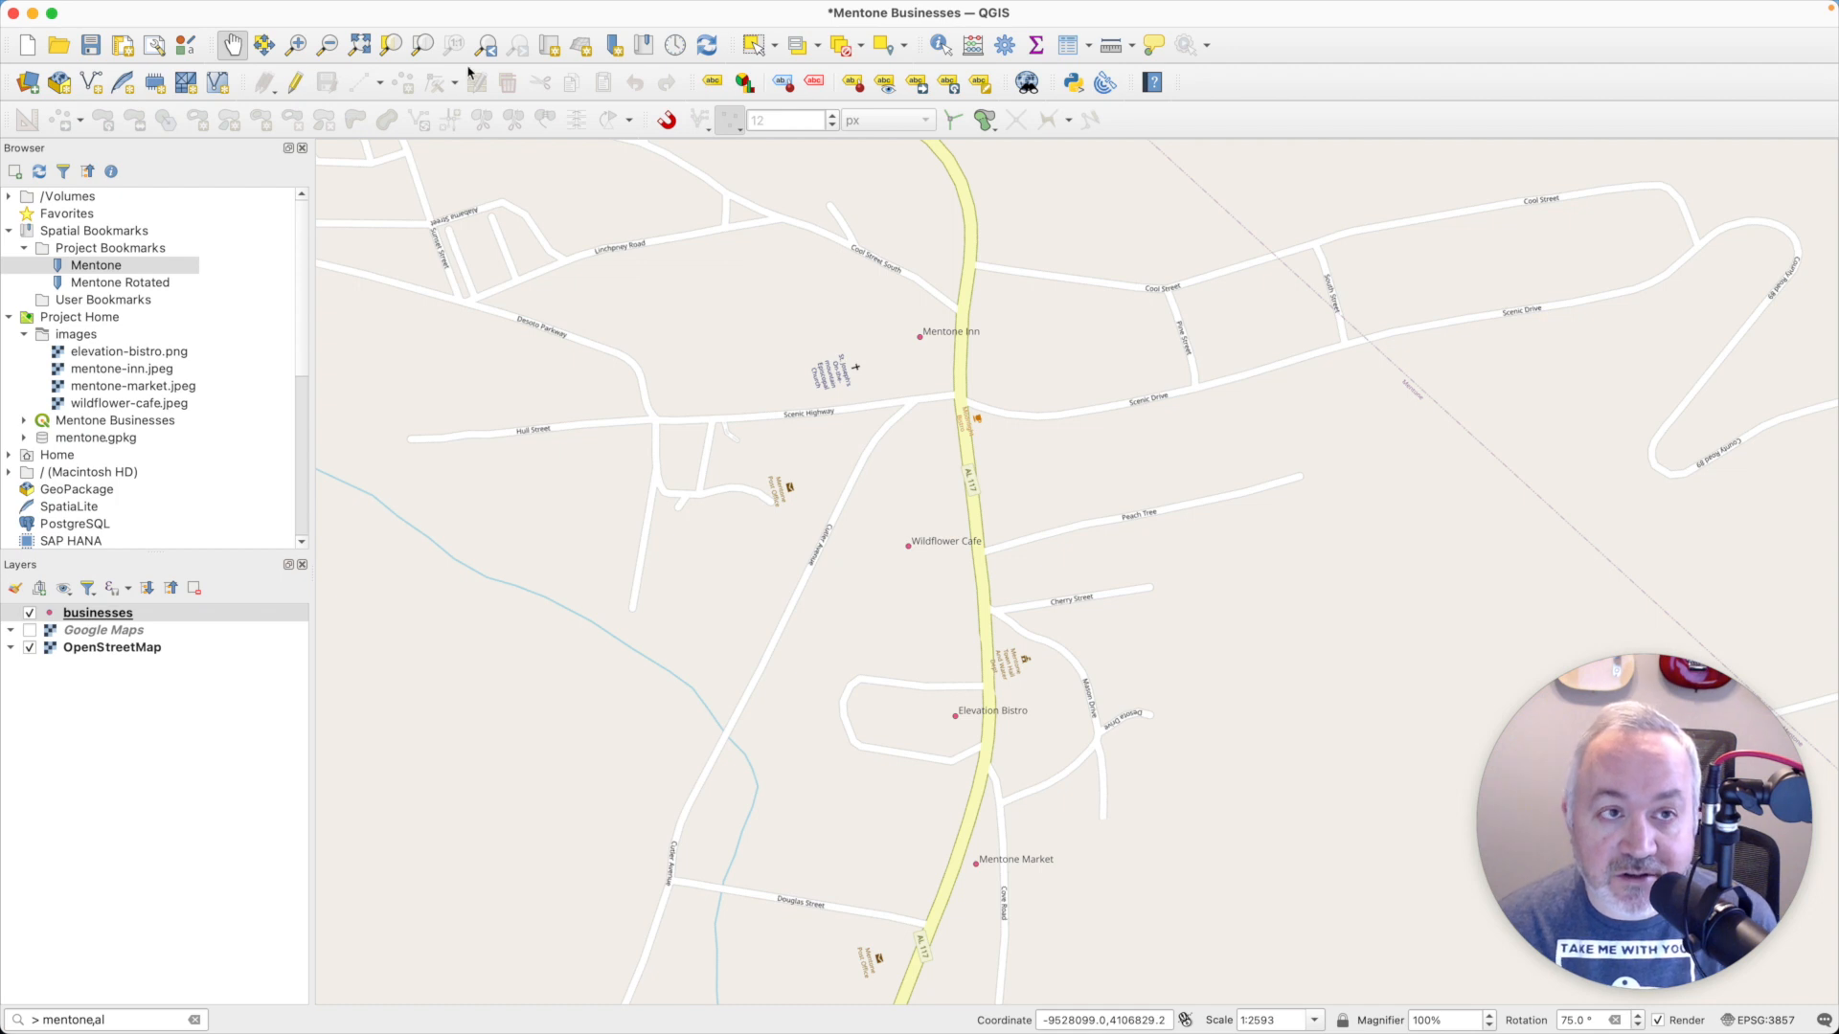
pyautogui.click(919, 85)
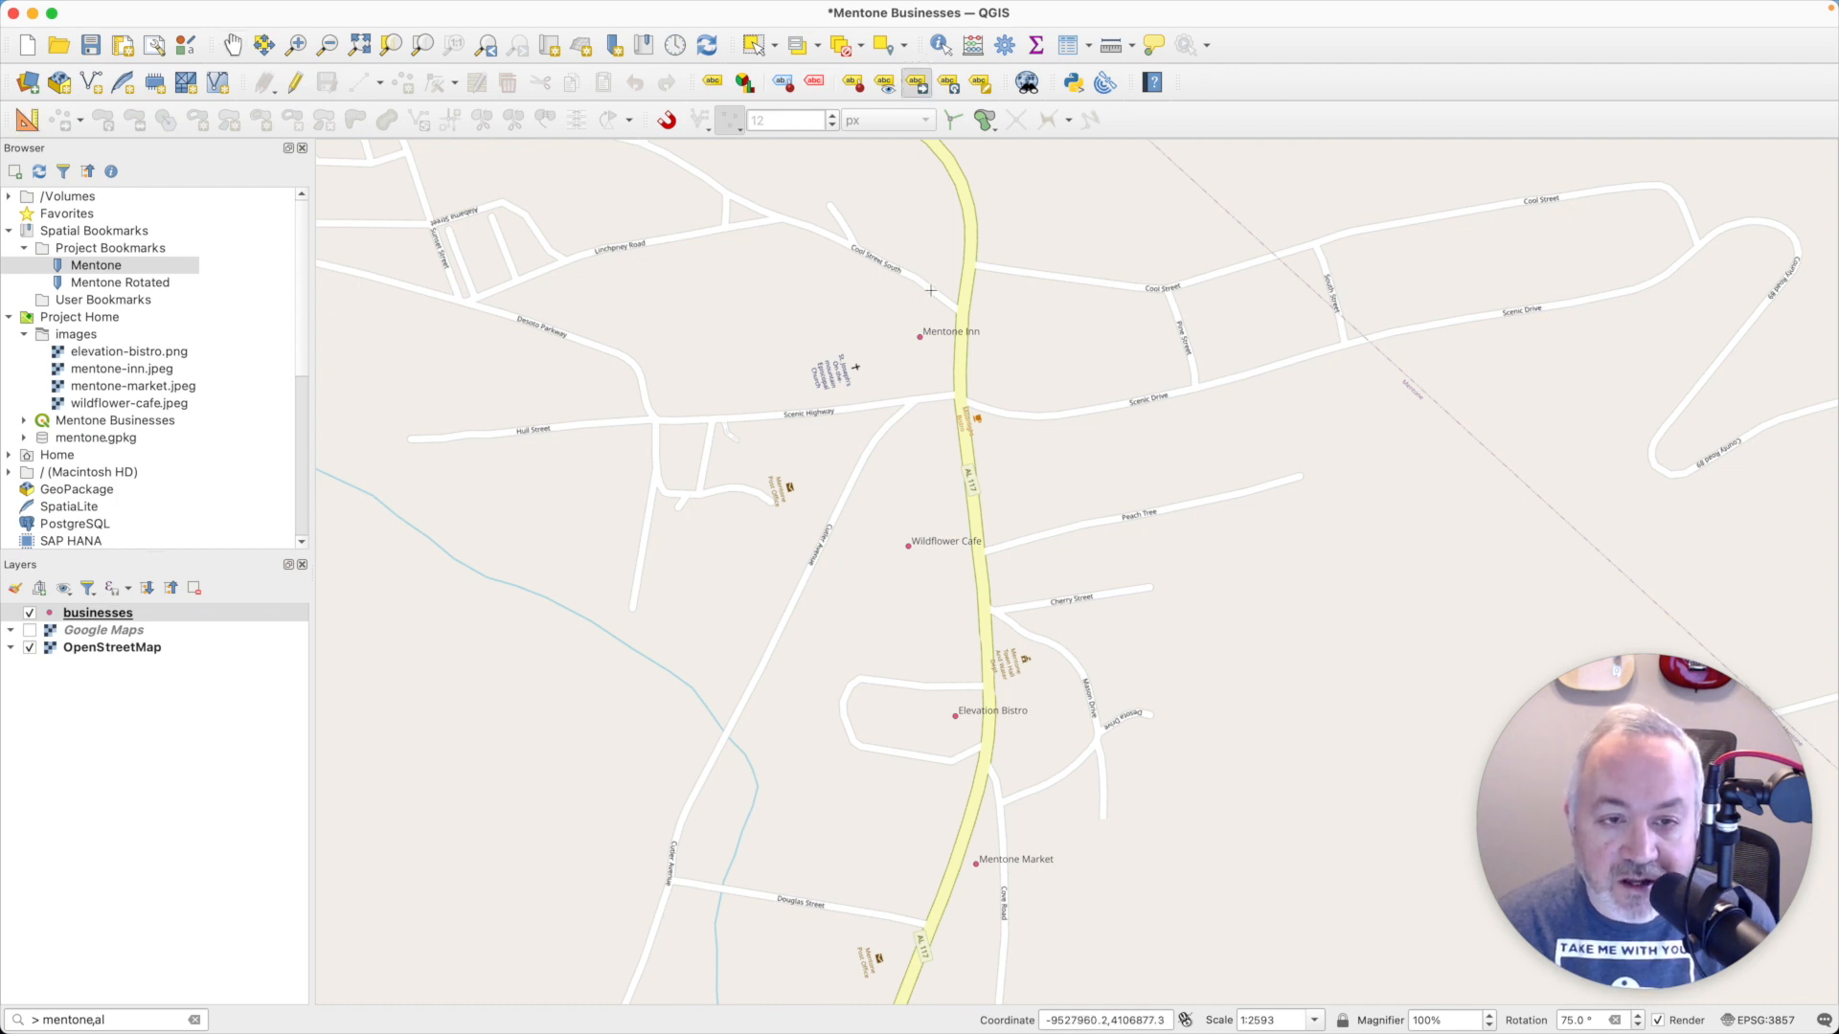
pyautogui.click(910, 337)
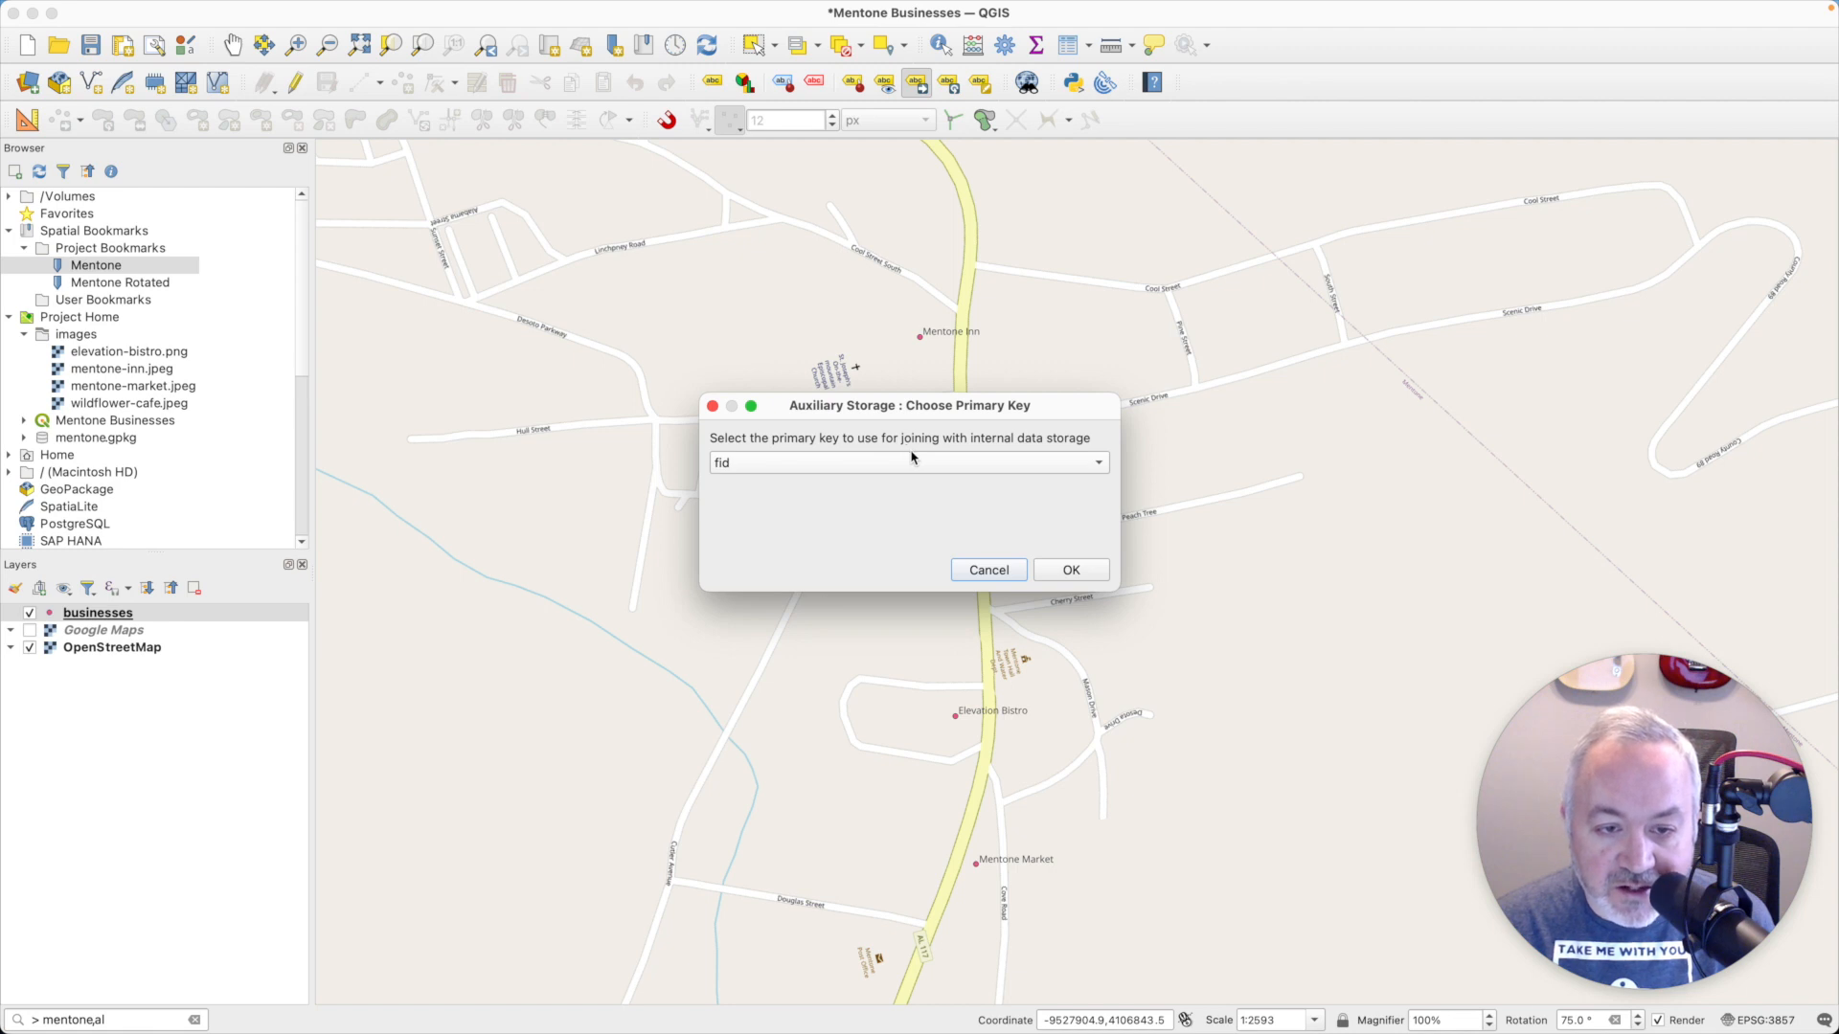
pyautogui.click(1073, 571)
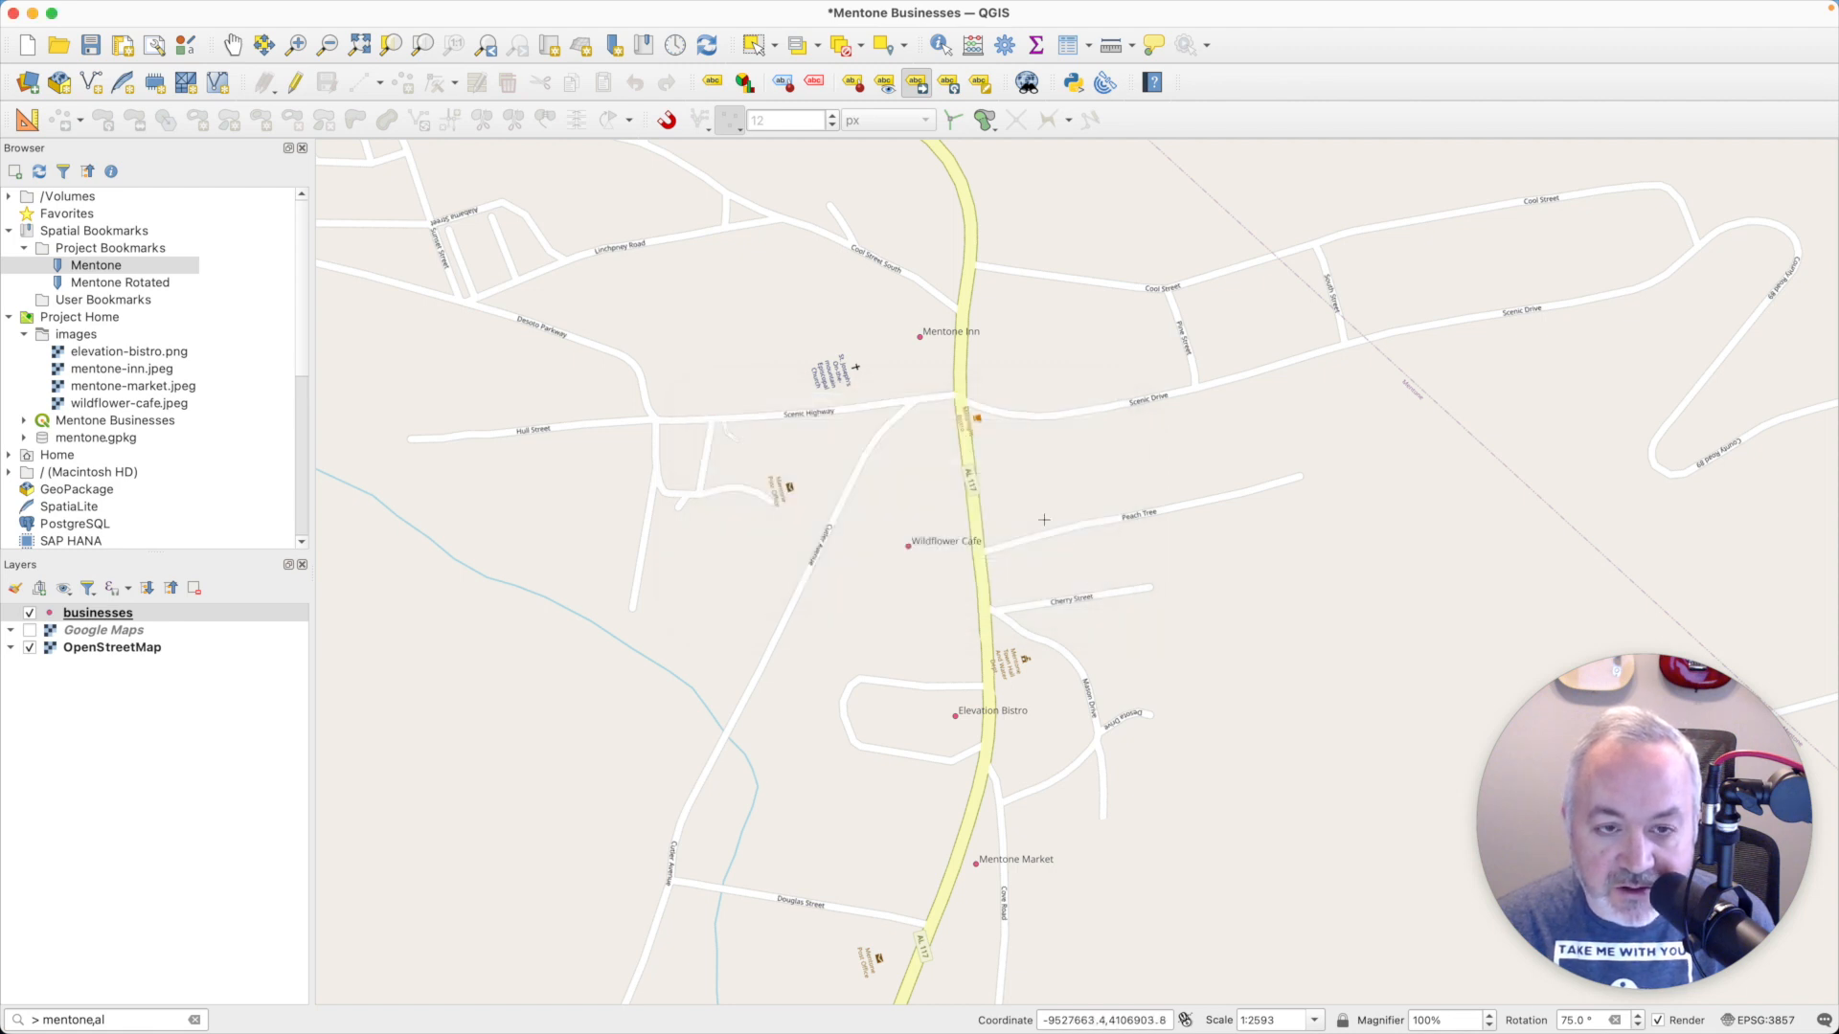
pyautogui.click(752, 326)
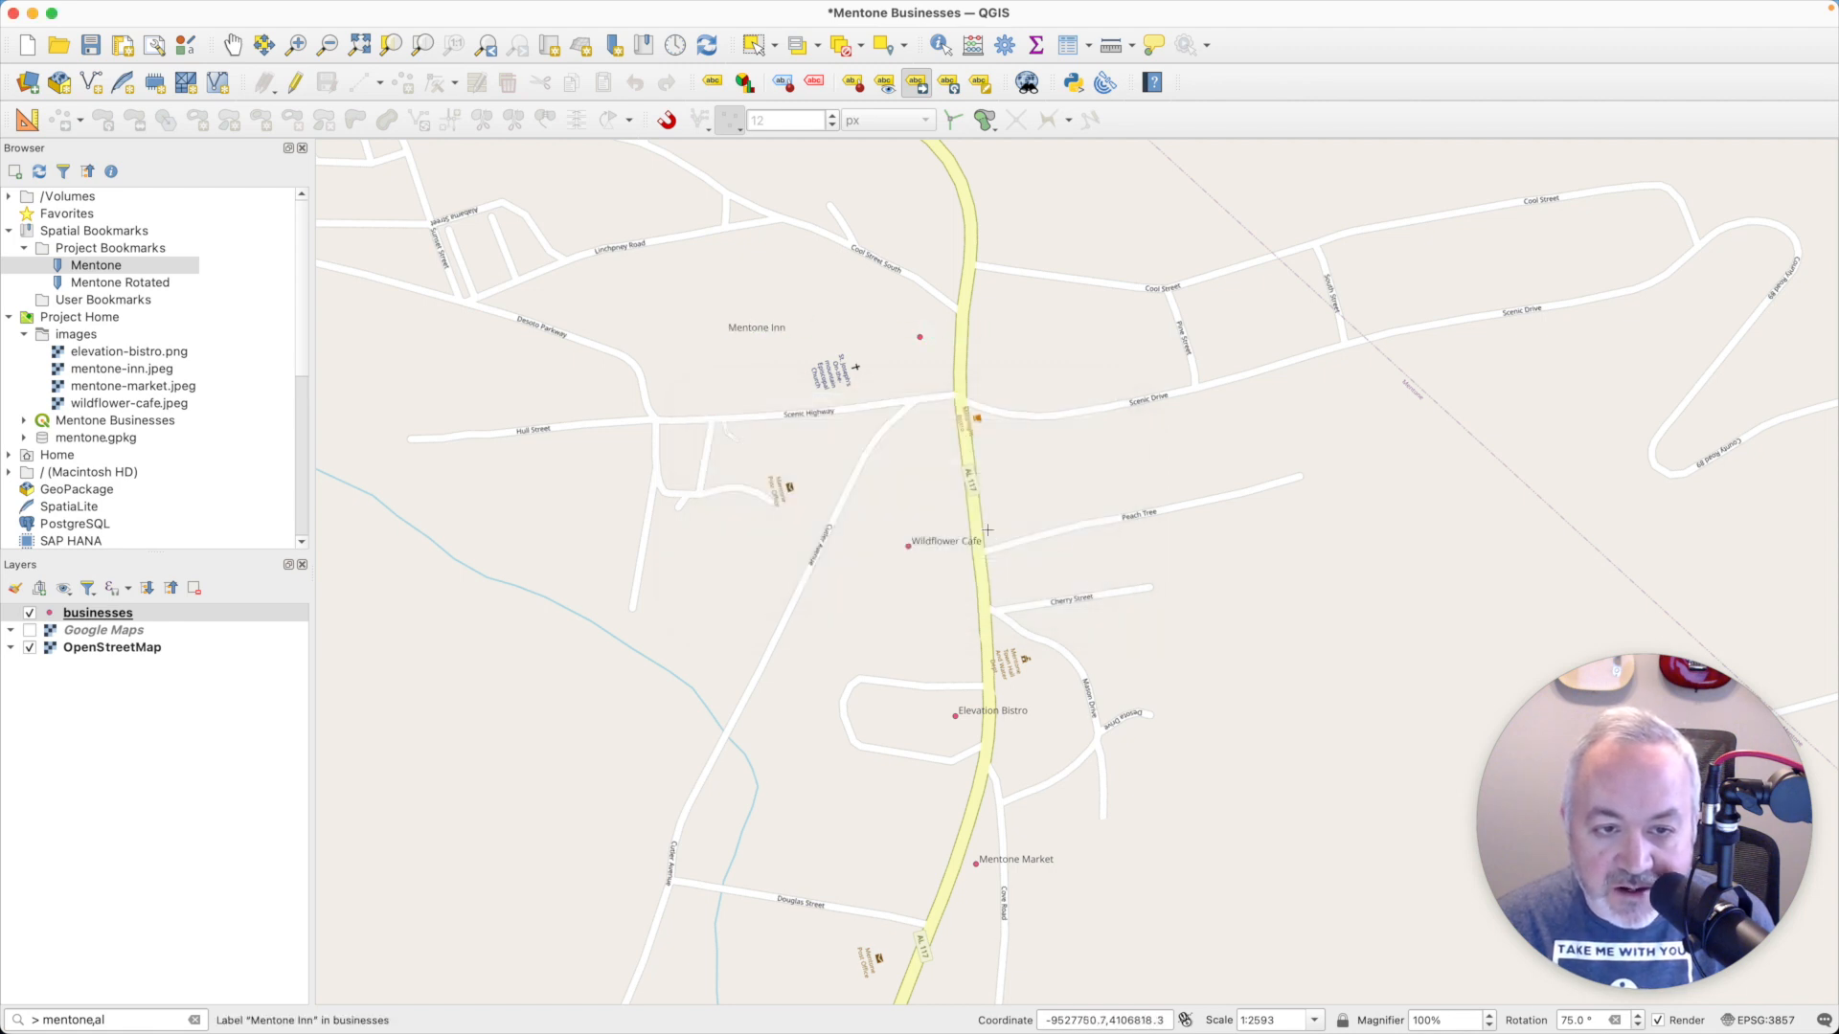
# - Move the Wildflower Cafe and Elevation Bistro labels left of their points and the Mentone Market label to the right of the main road
pyautogui.click(953, 541)
pyautogui.click(736, 534)
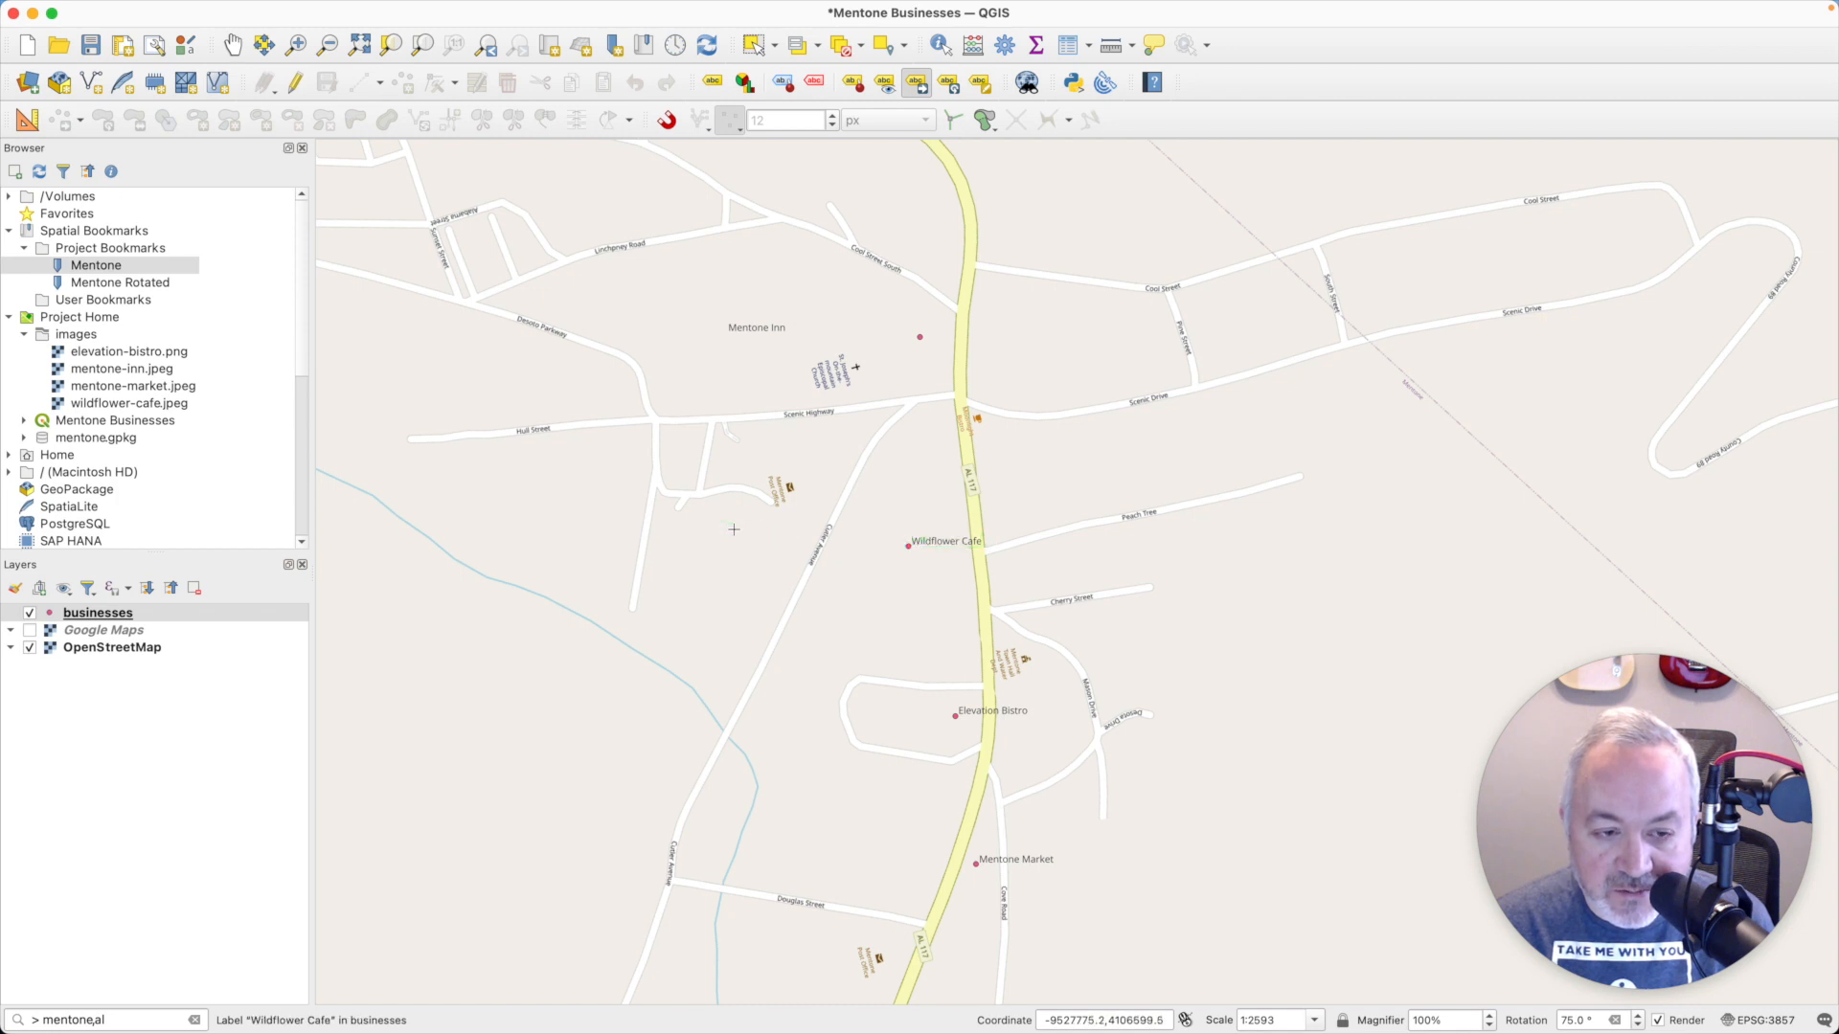
pyautogui.click(990, 713)
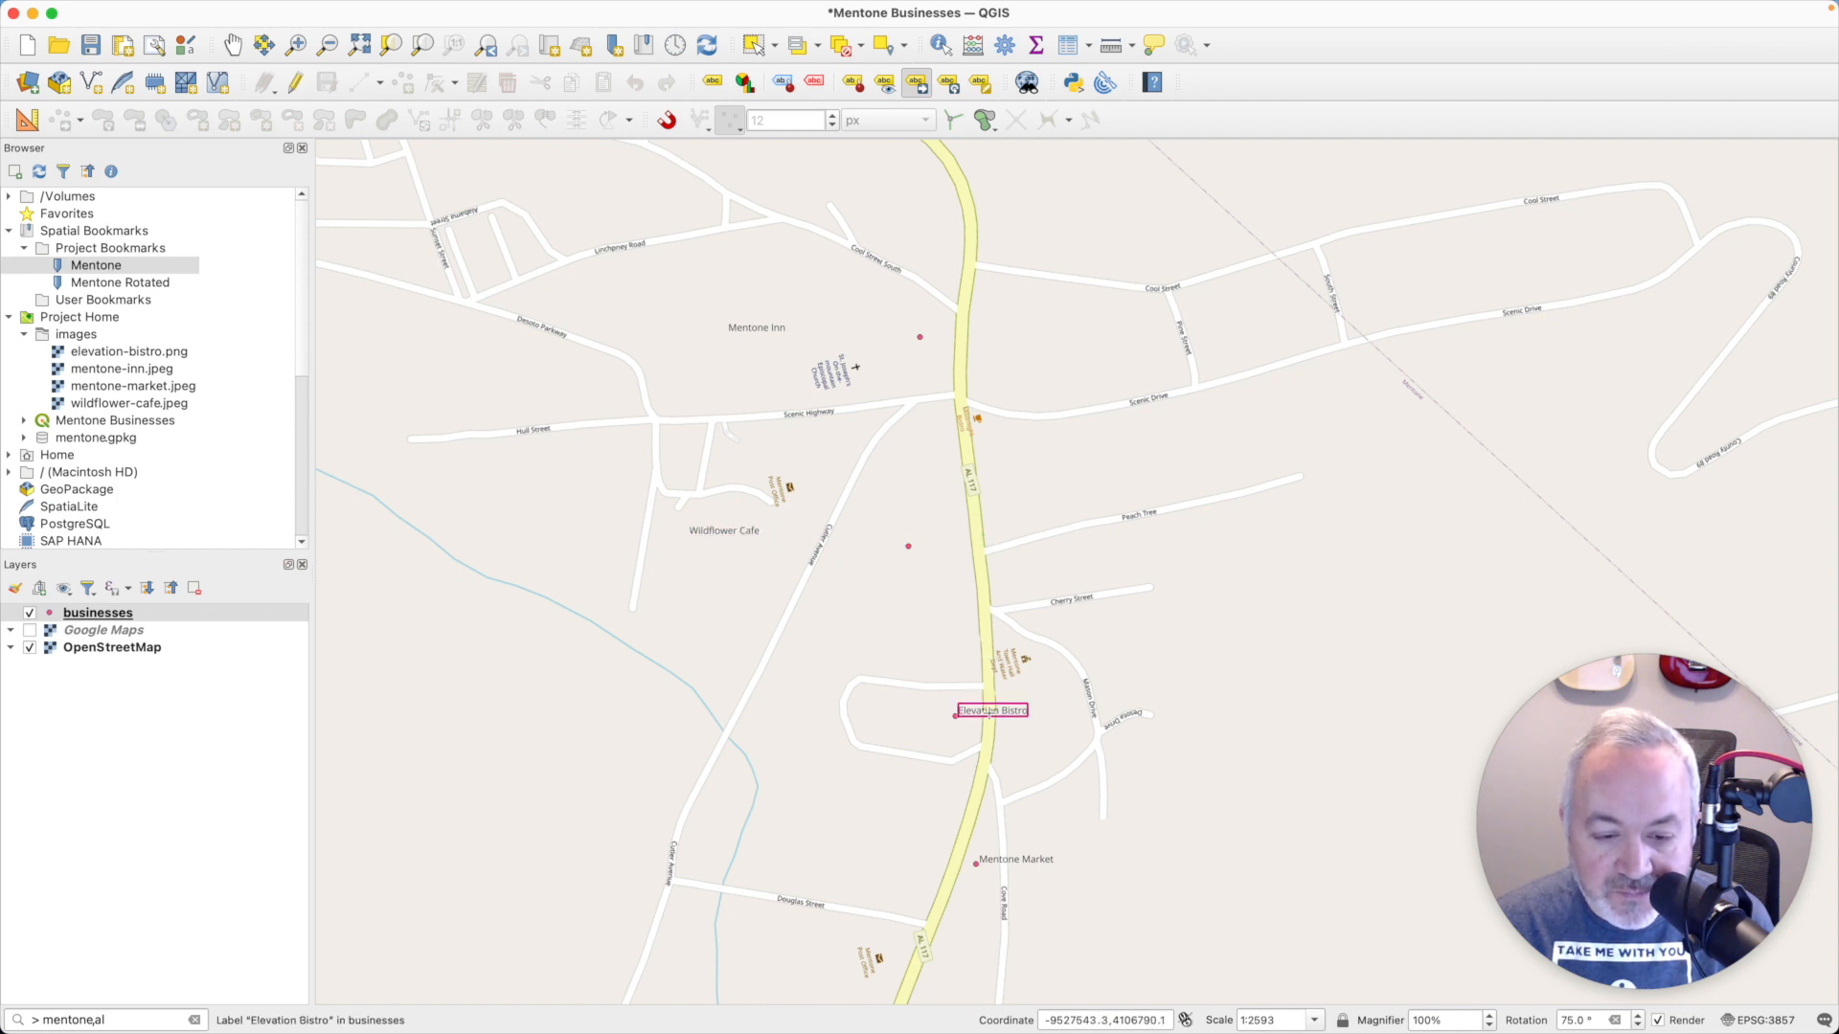
pyautogui.click(731, 712)
pyautogui.click(1030, 860)
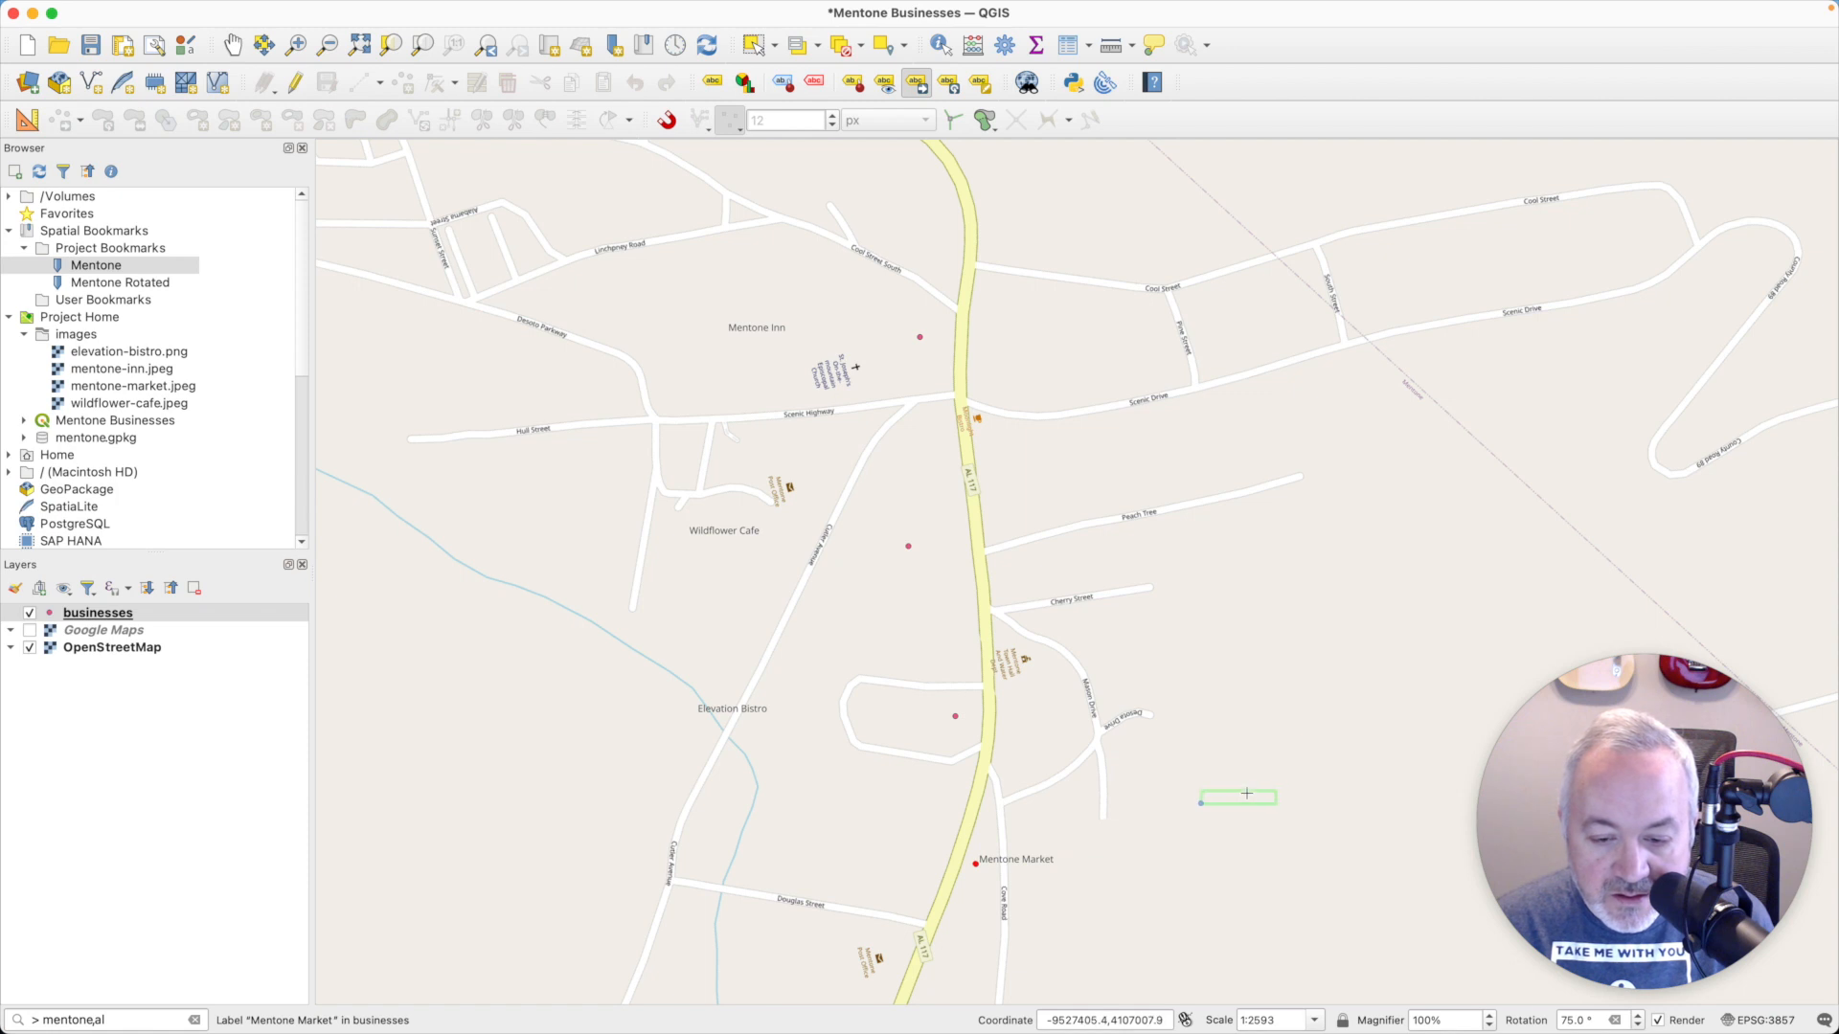
pyautogui.click(1253, 814)
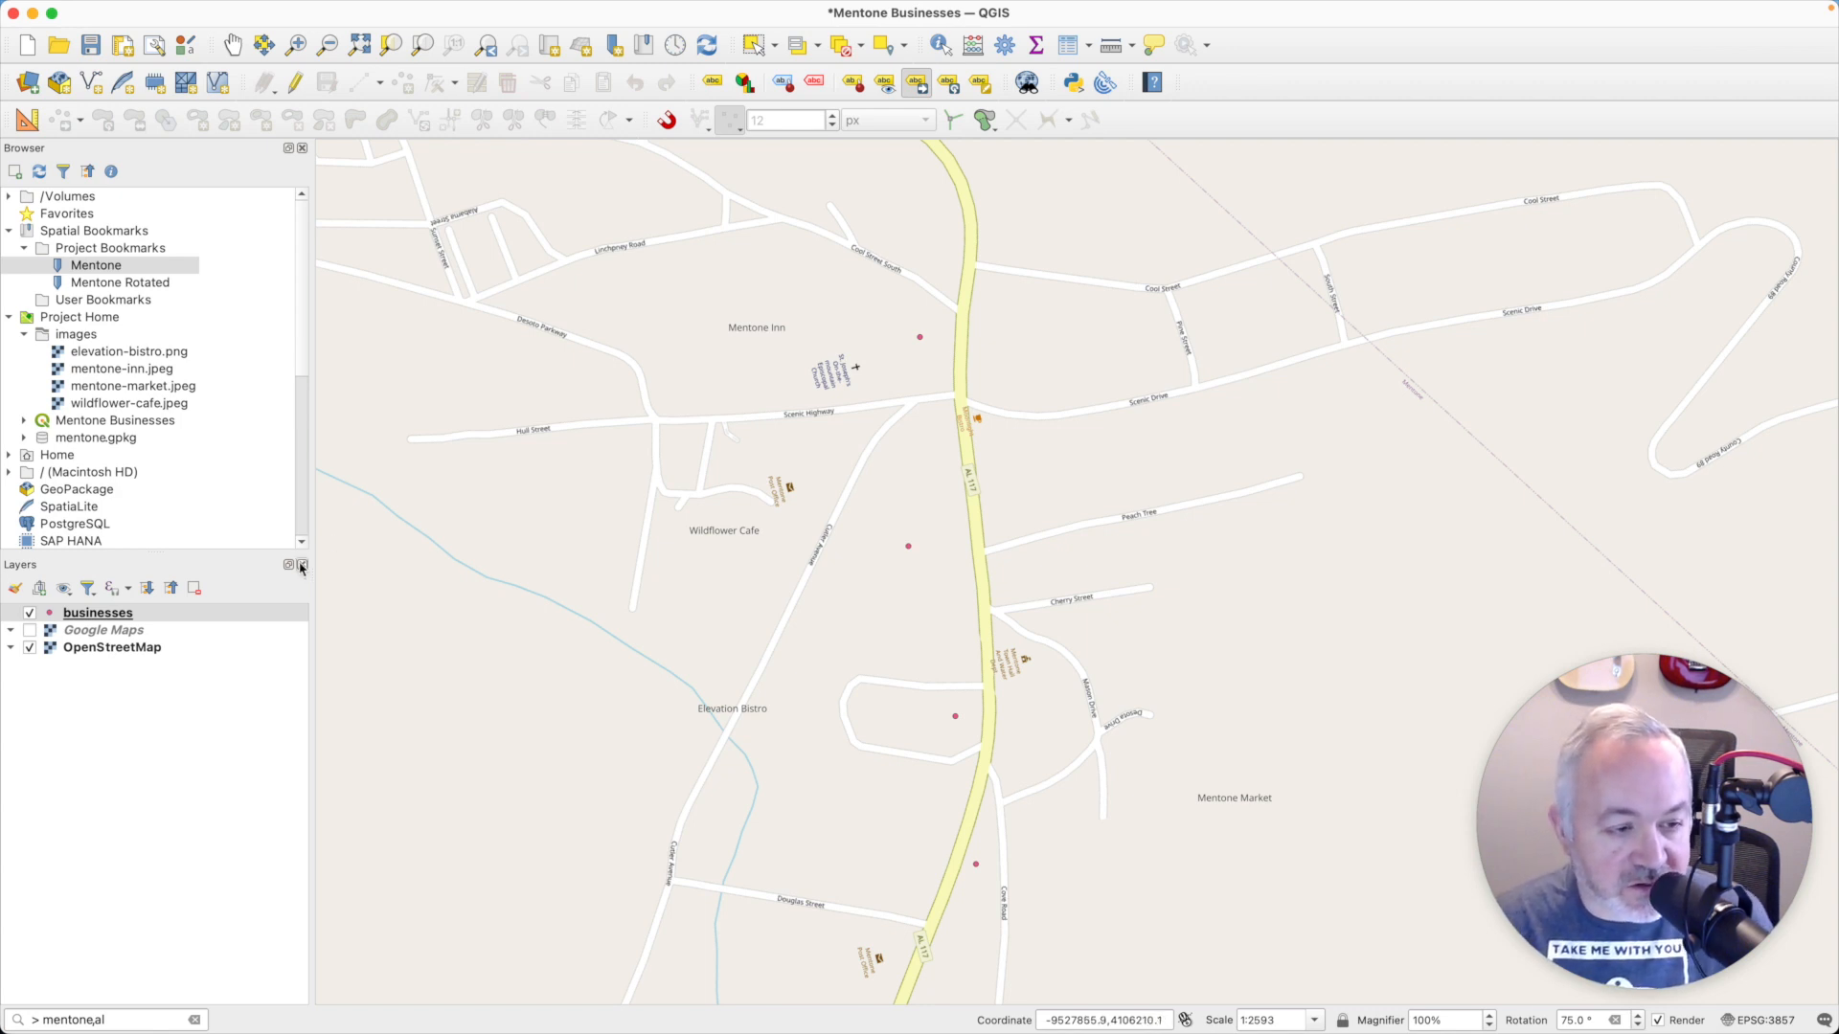
# - Add a second symbol layer to the businesses marker symbol and make it a Geometry Generator
pyautogui.click(130, 621)
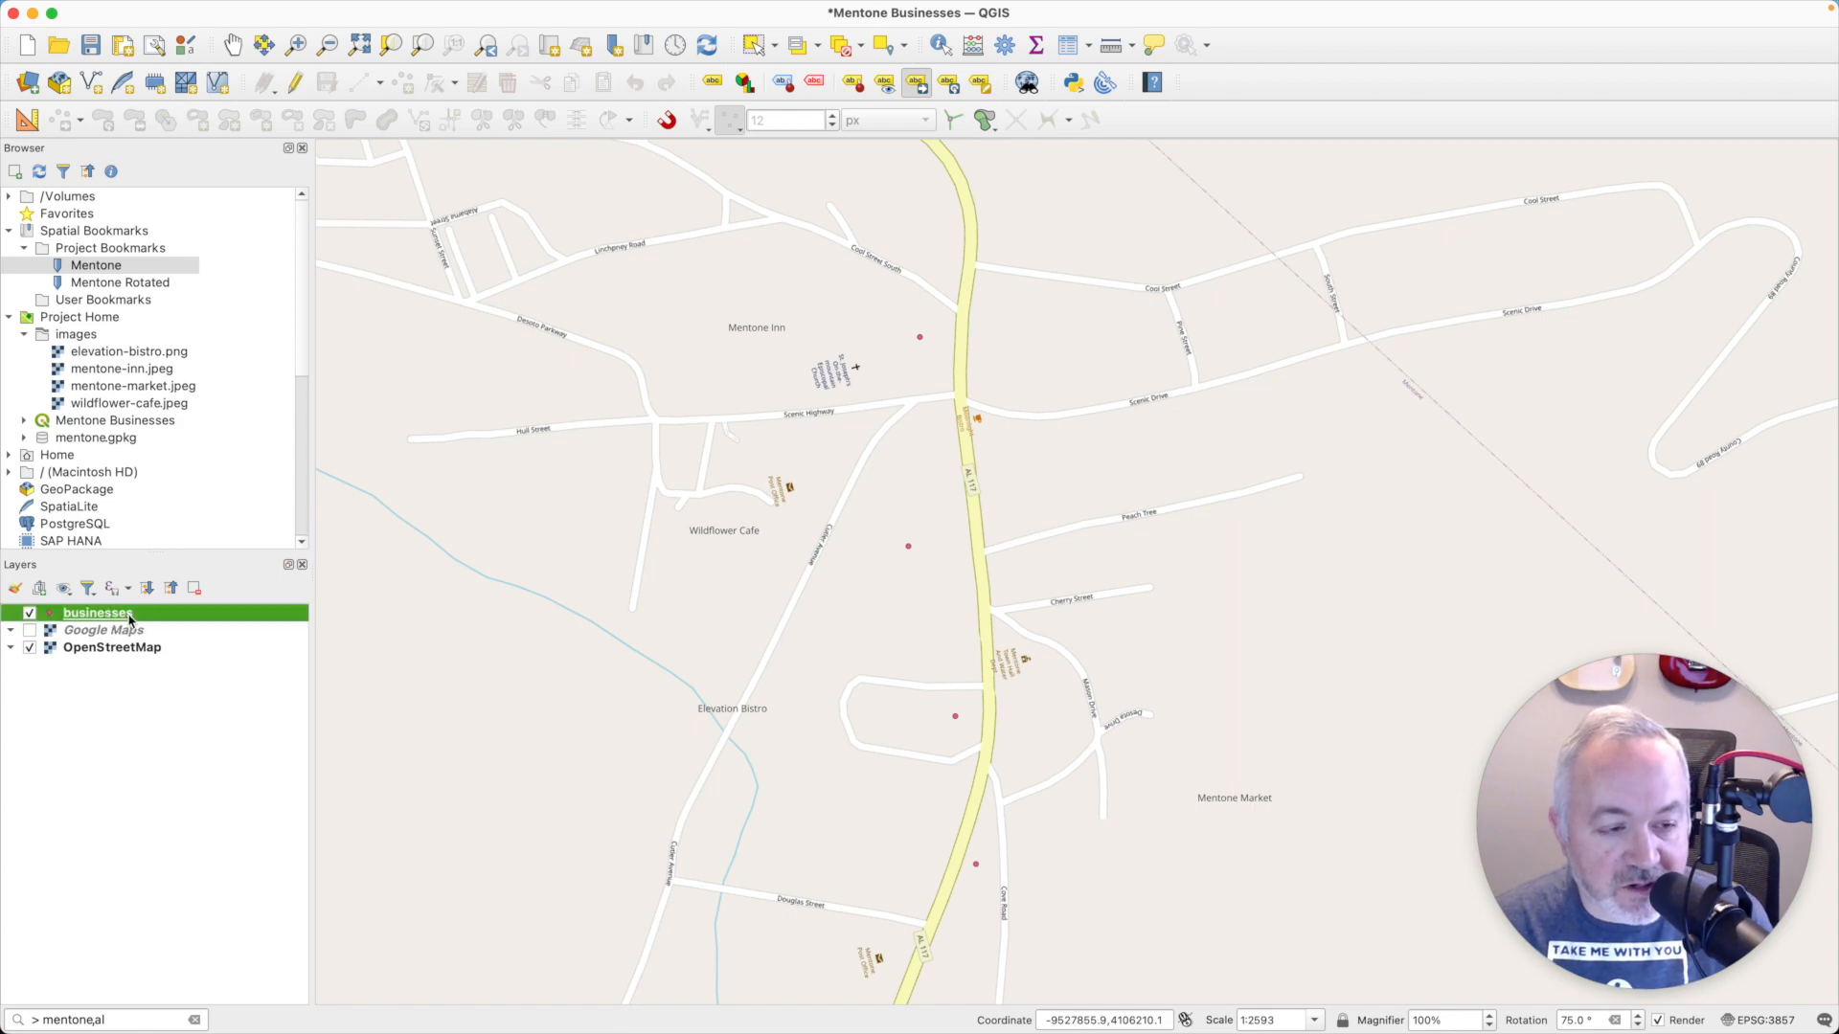
pyautogui.doubleClick(130, 619)
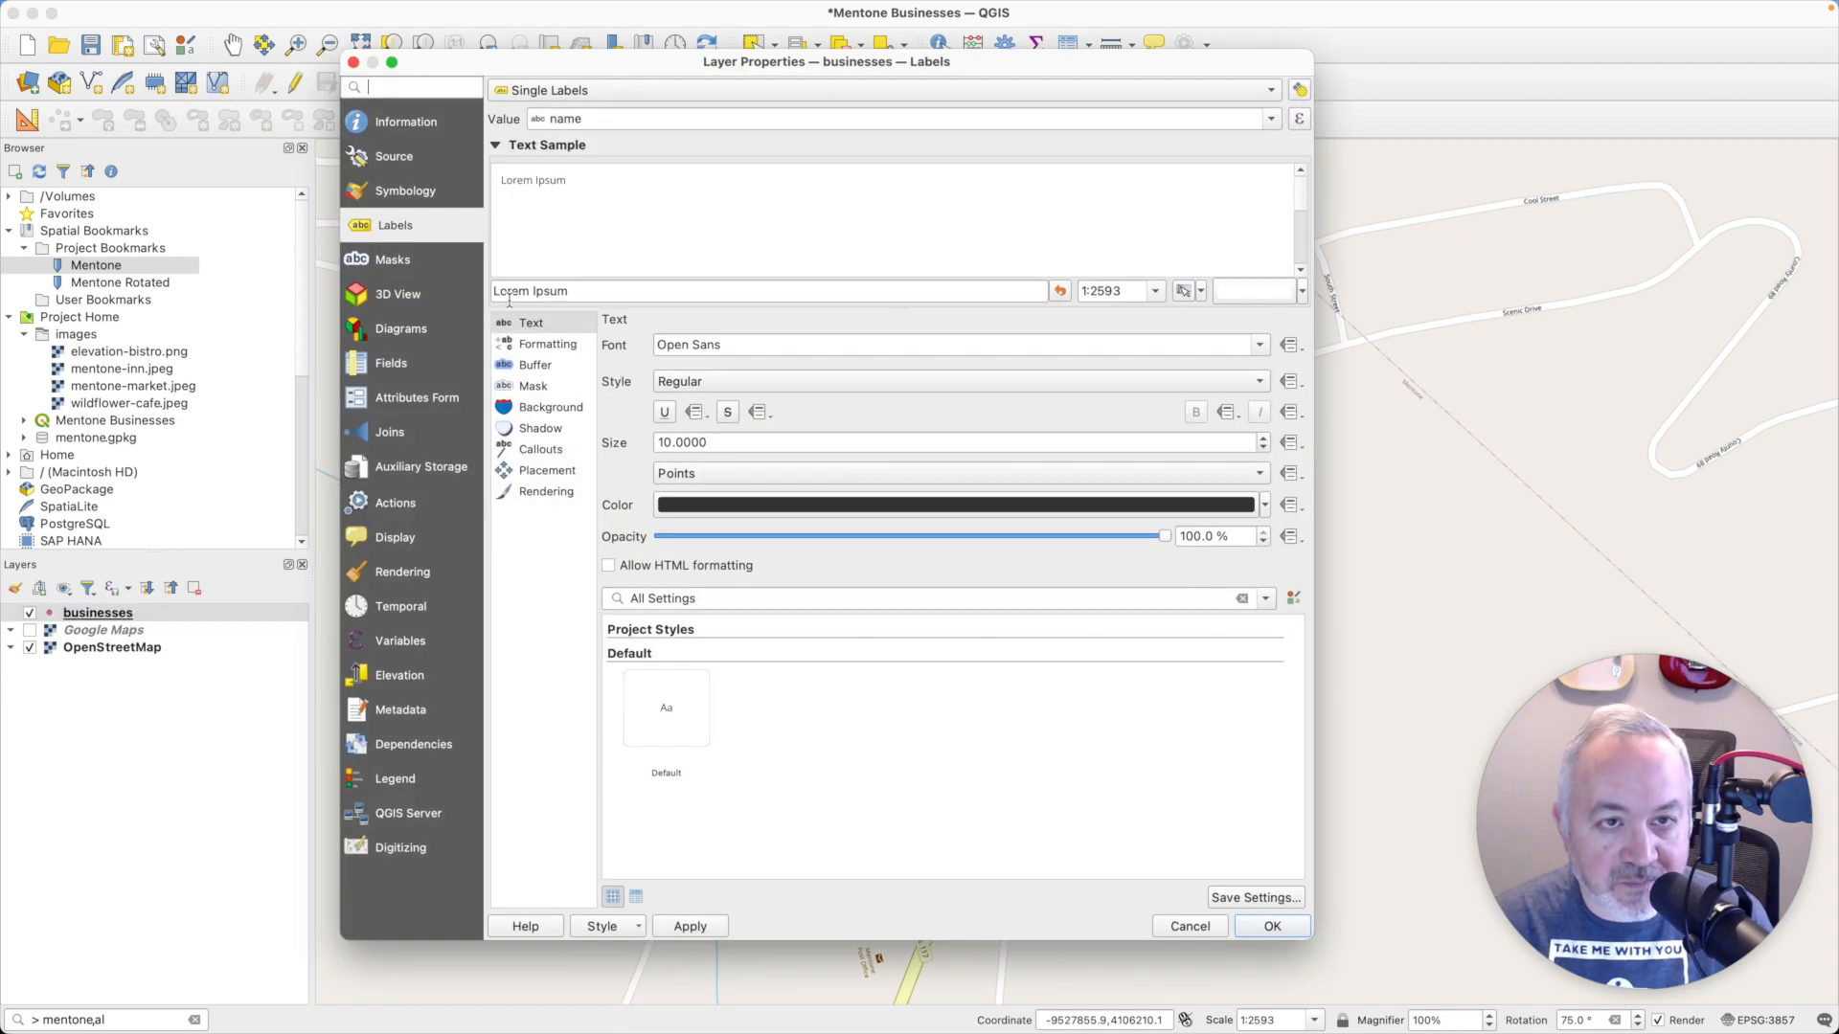
pyautogui.click(406, 191)
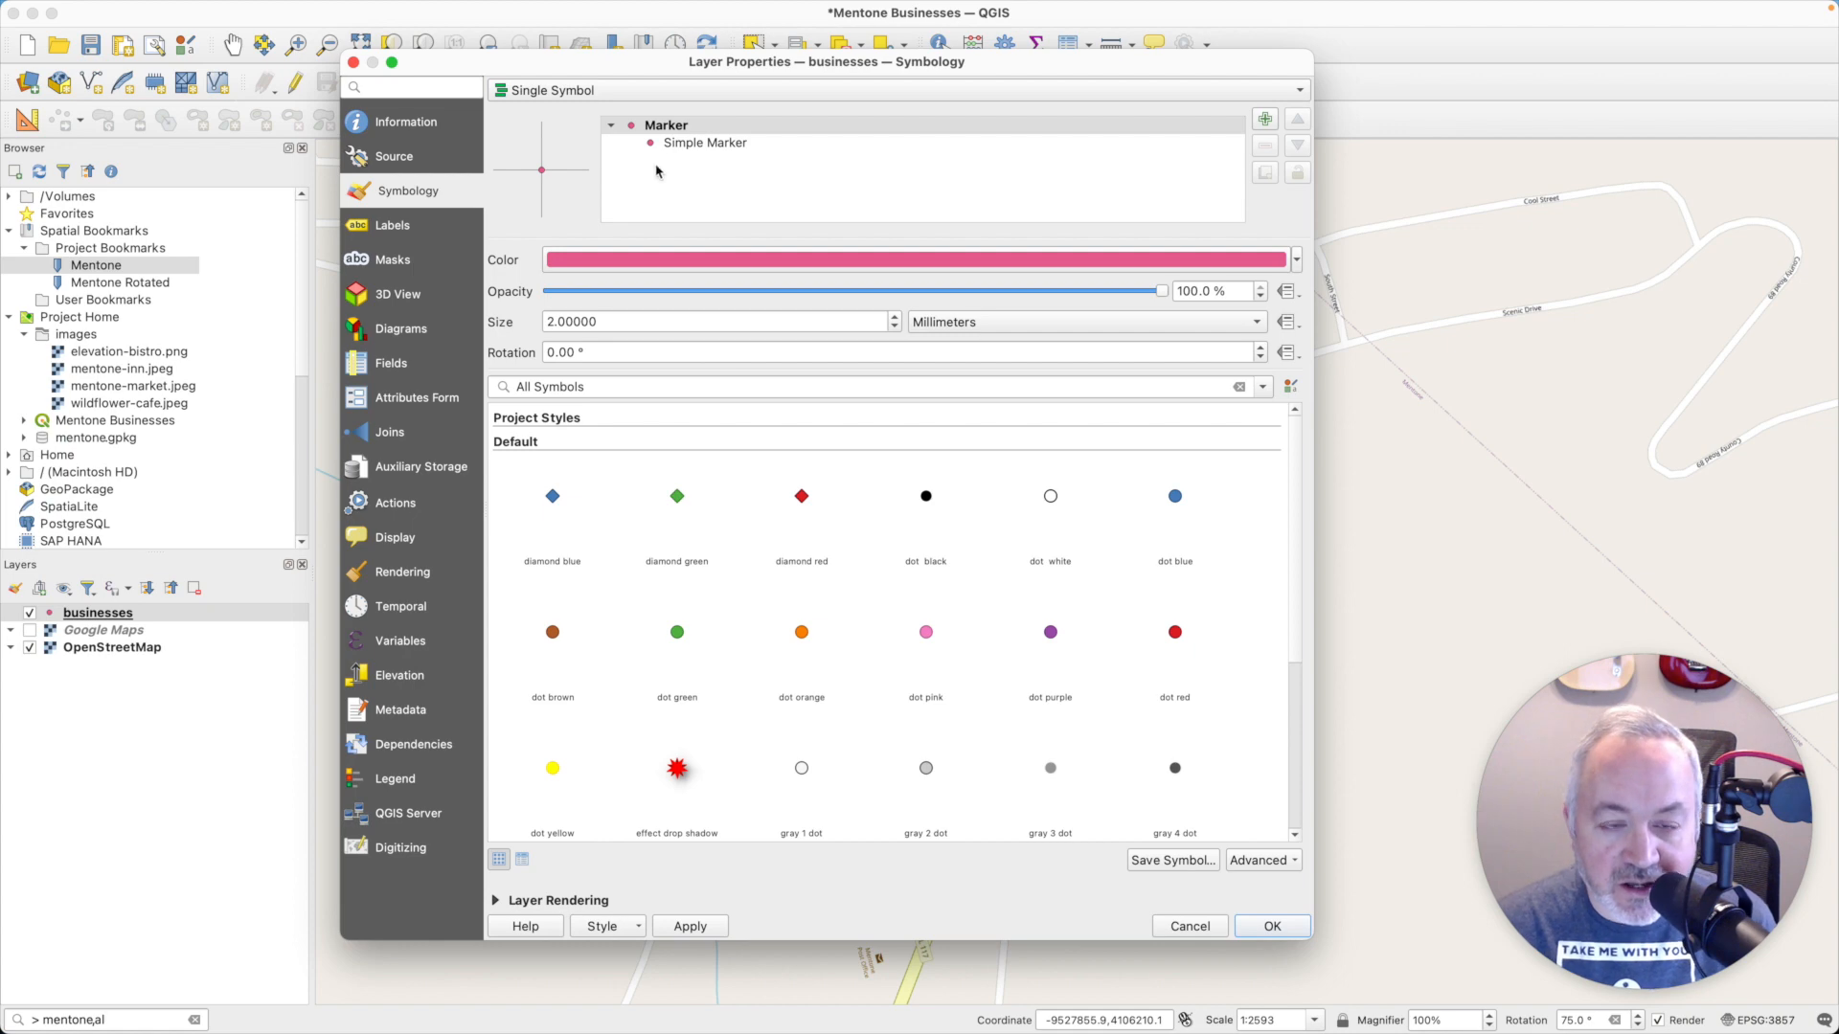
pyautogui.click(819, 127)
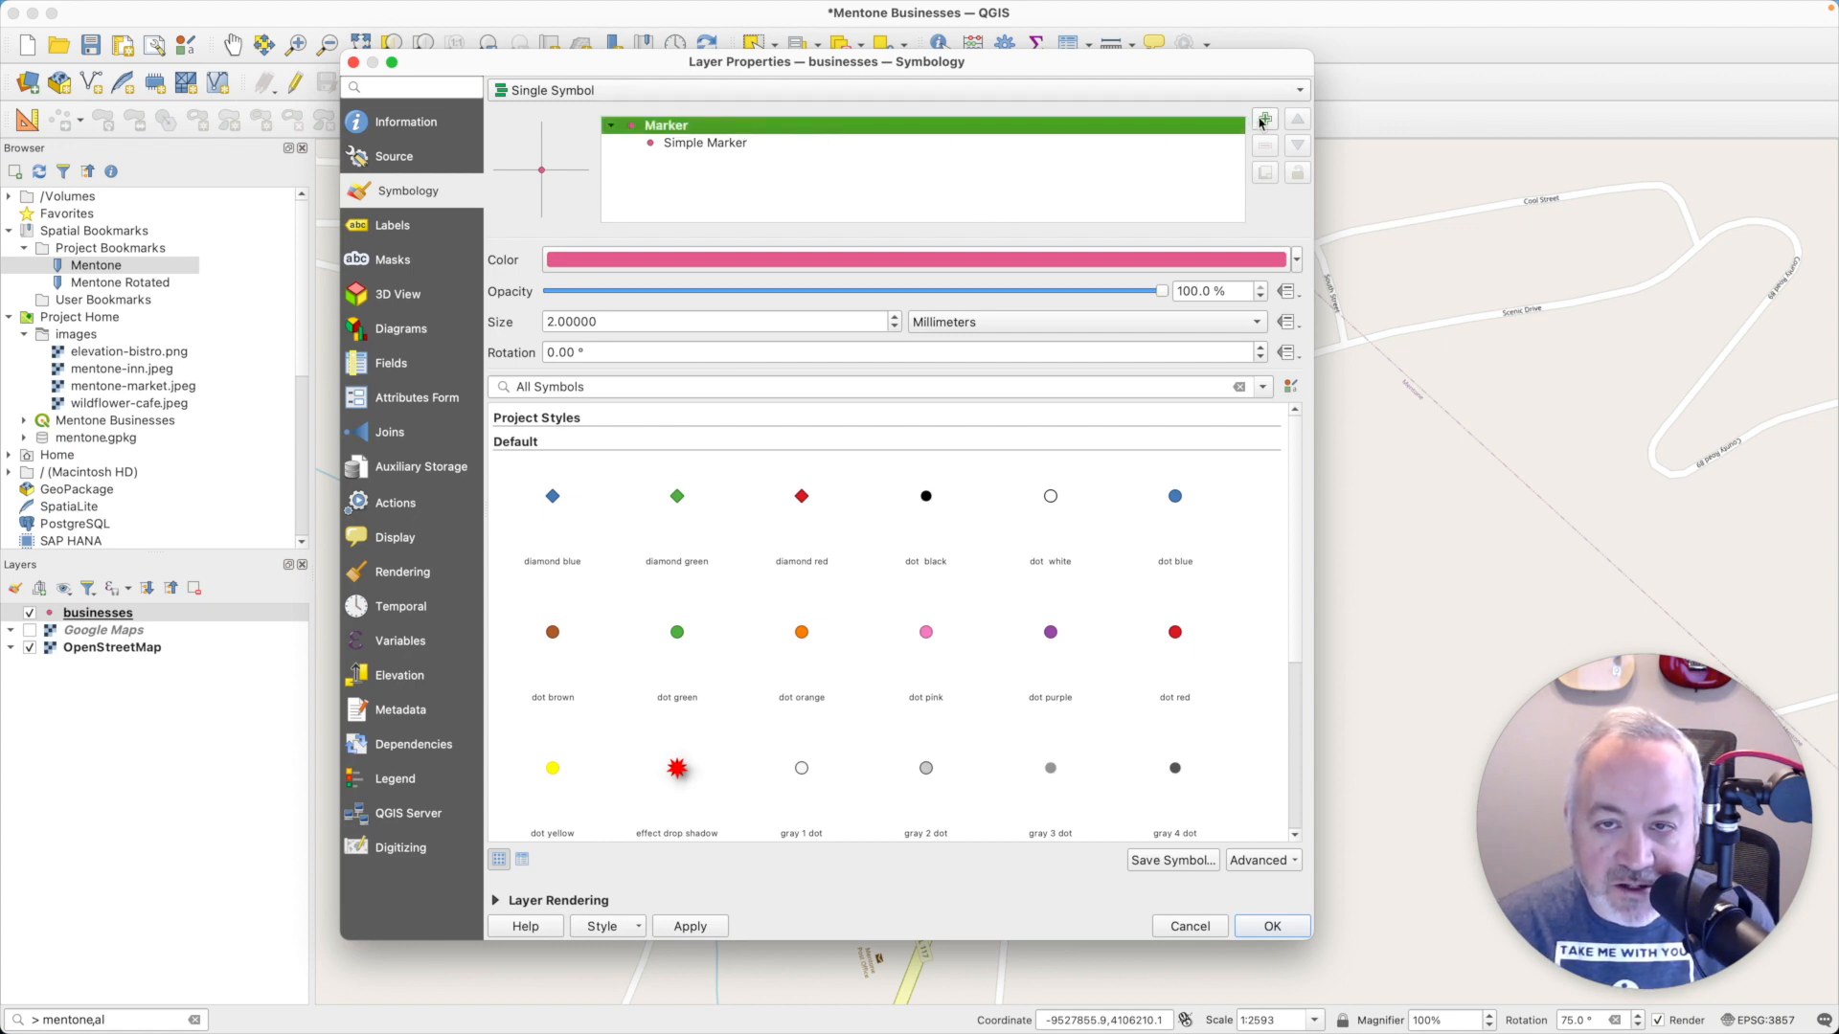
pyautogui.click(1264, 119)
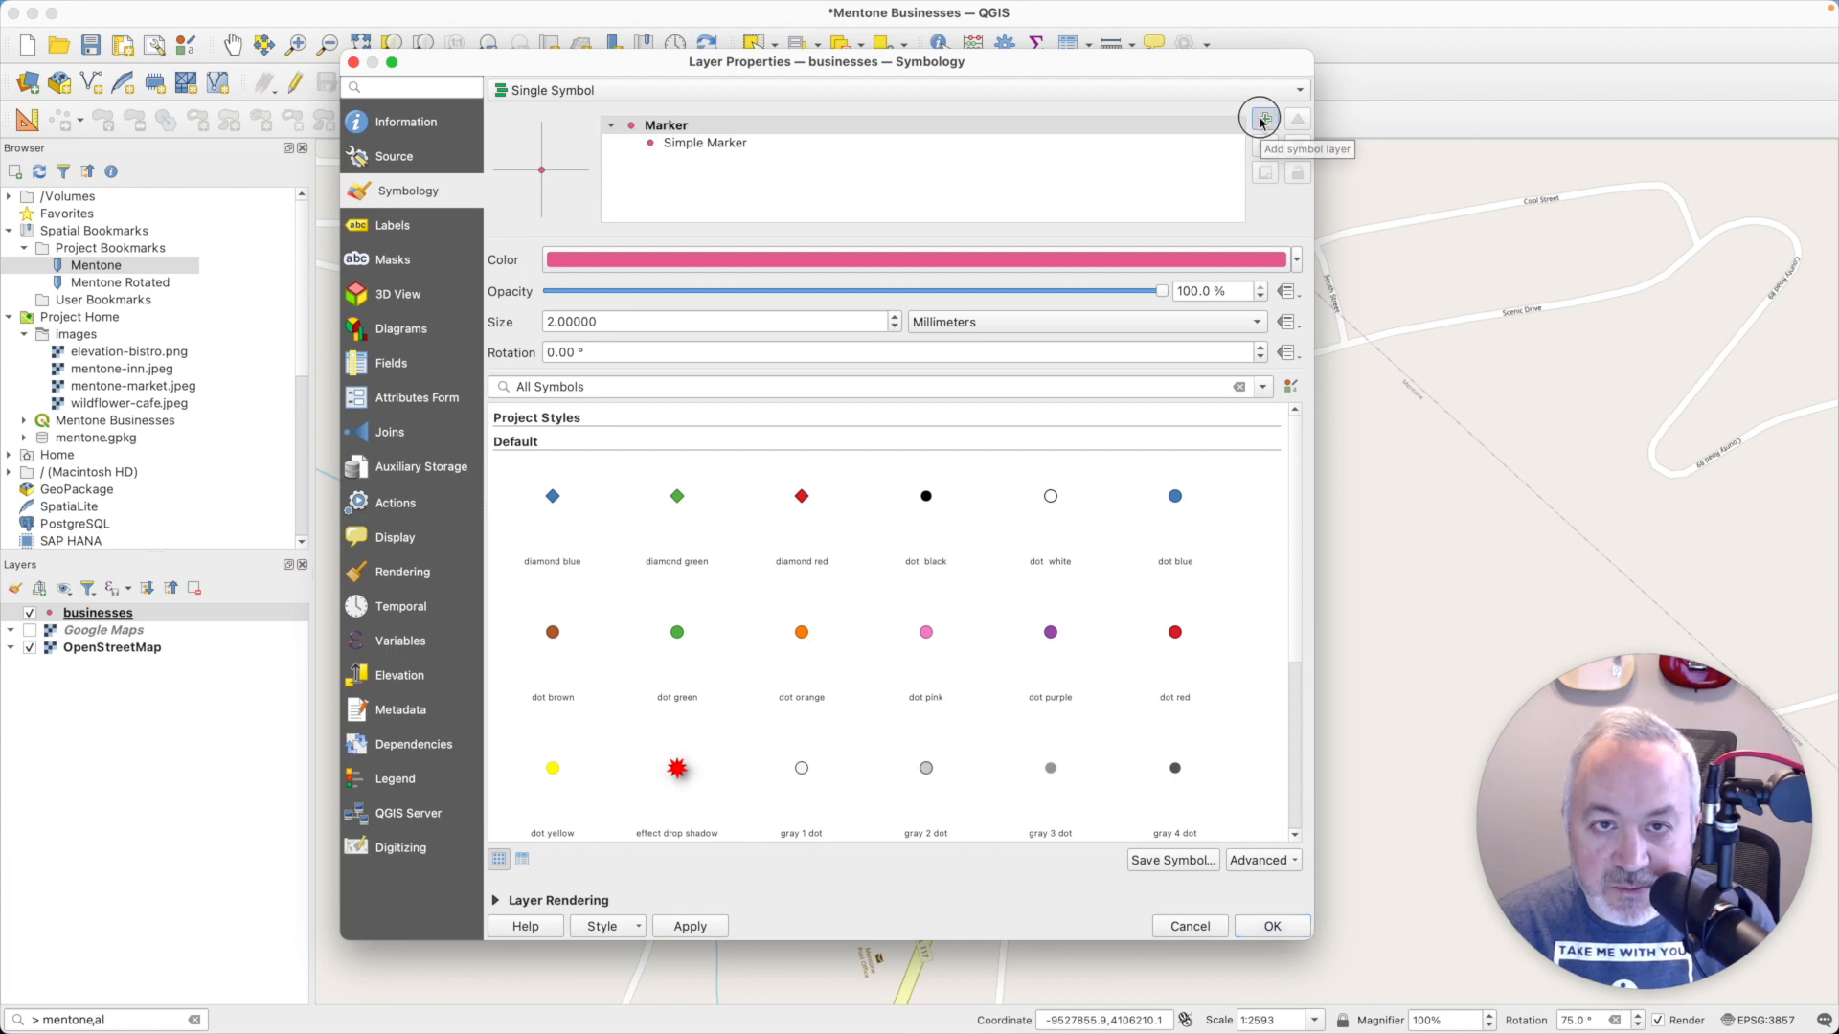
pyautogui.click(810, 259)
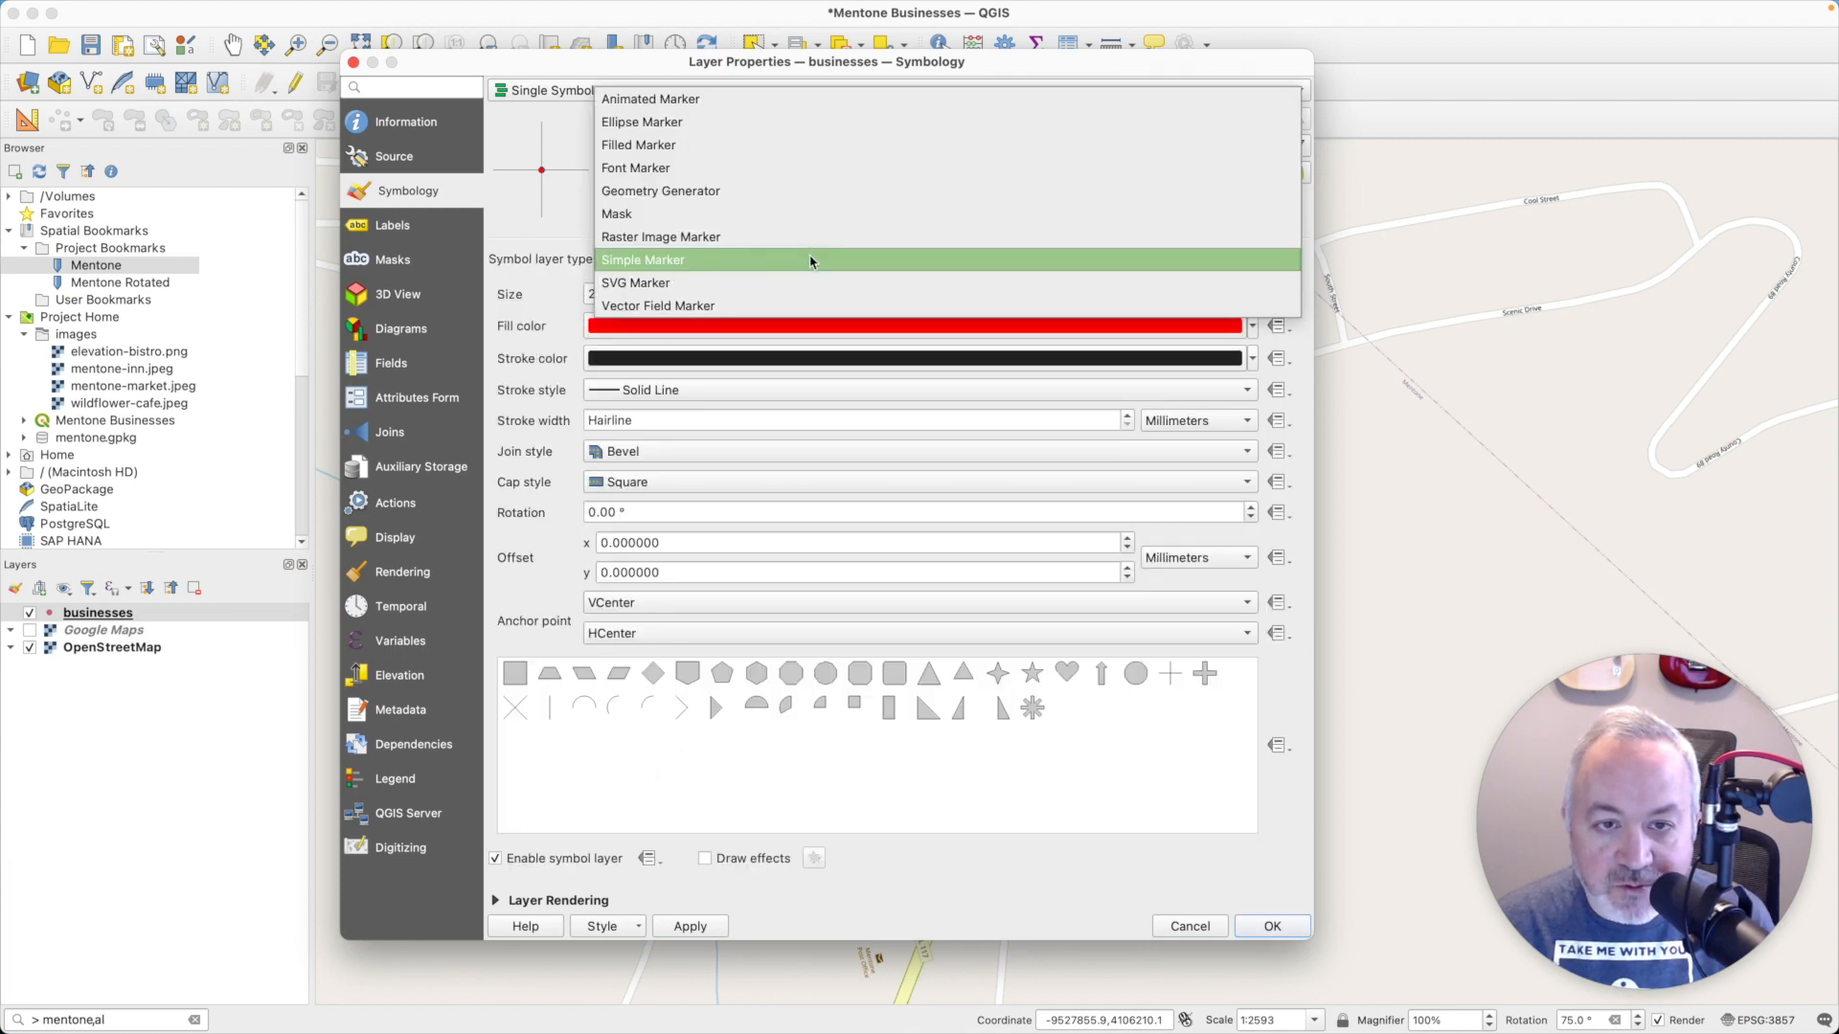
pyautogui.click(769, 197)
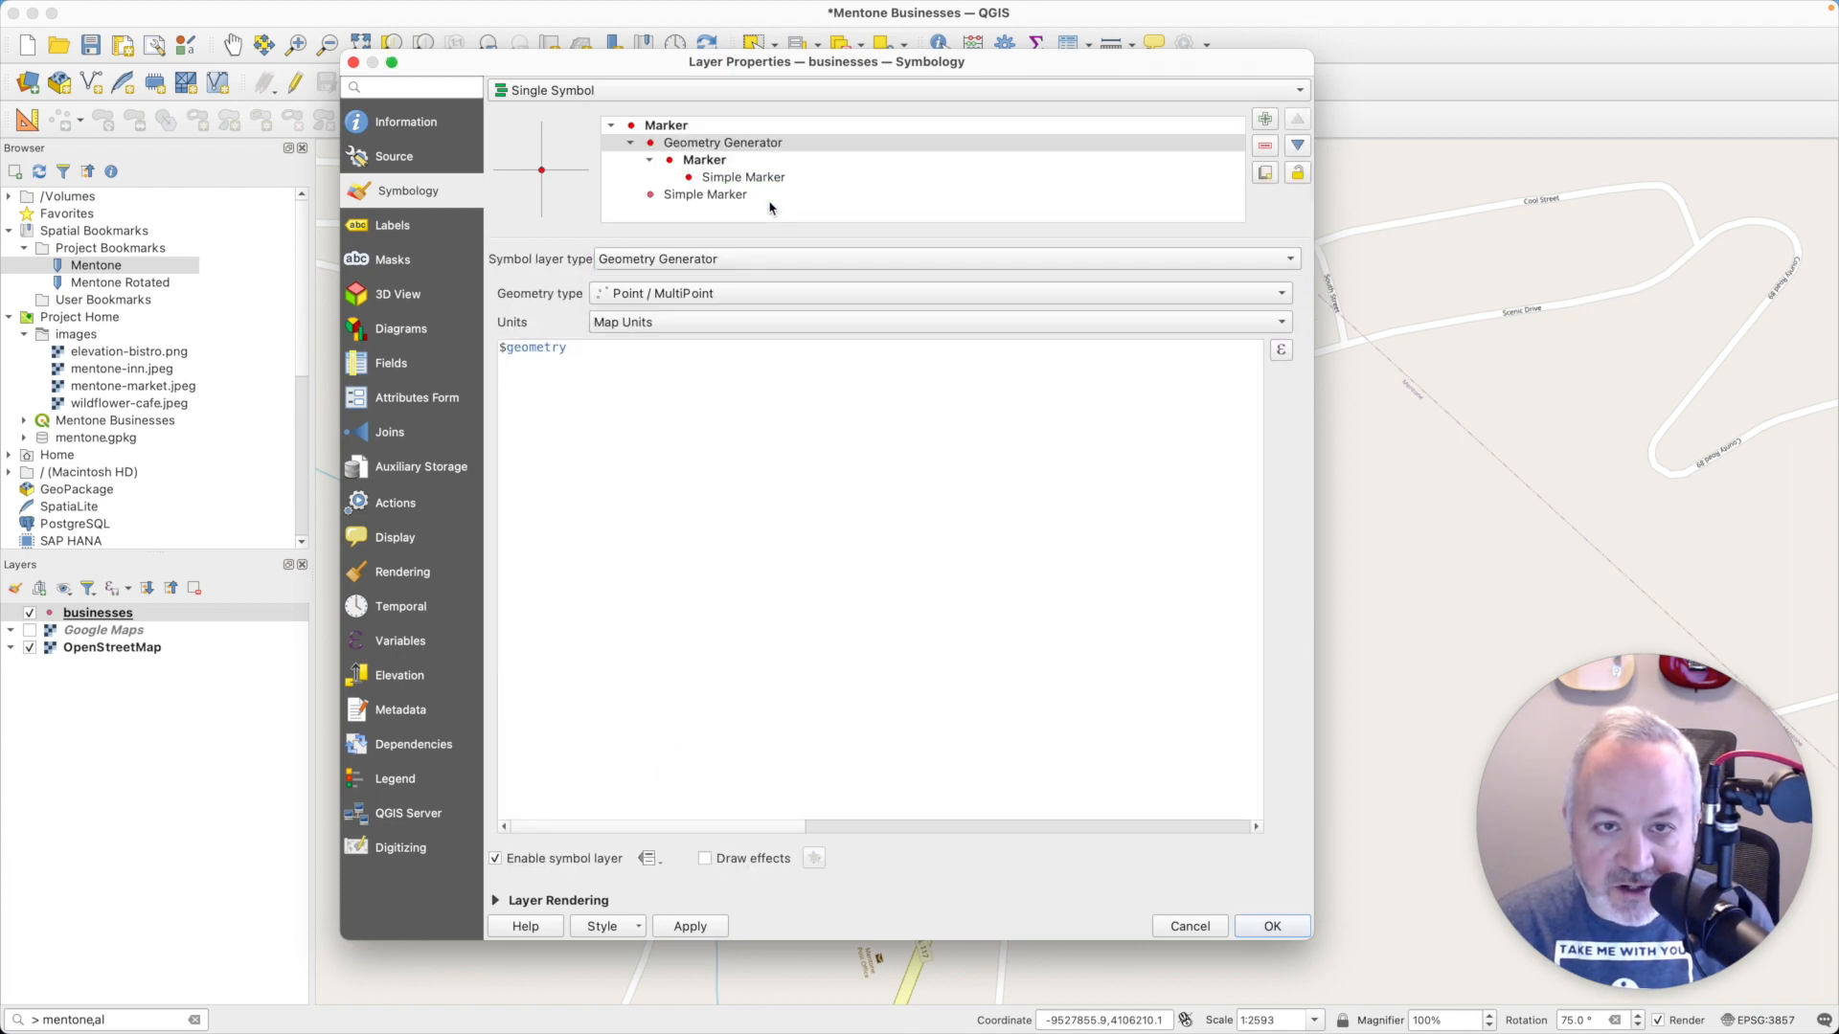
# - Replace the Geometry Generator expression with the make_point expression from the Stack Exchange answer, using auxiliary_storage_labeling_positionx and auxiliary_storage_labeling_positiony
pyautogui.click(712, 385)
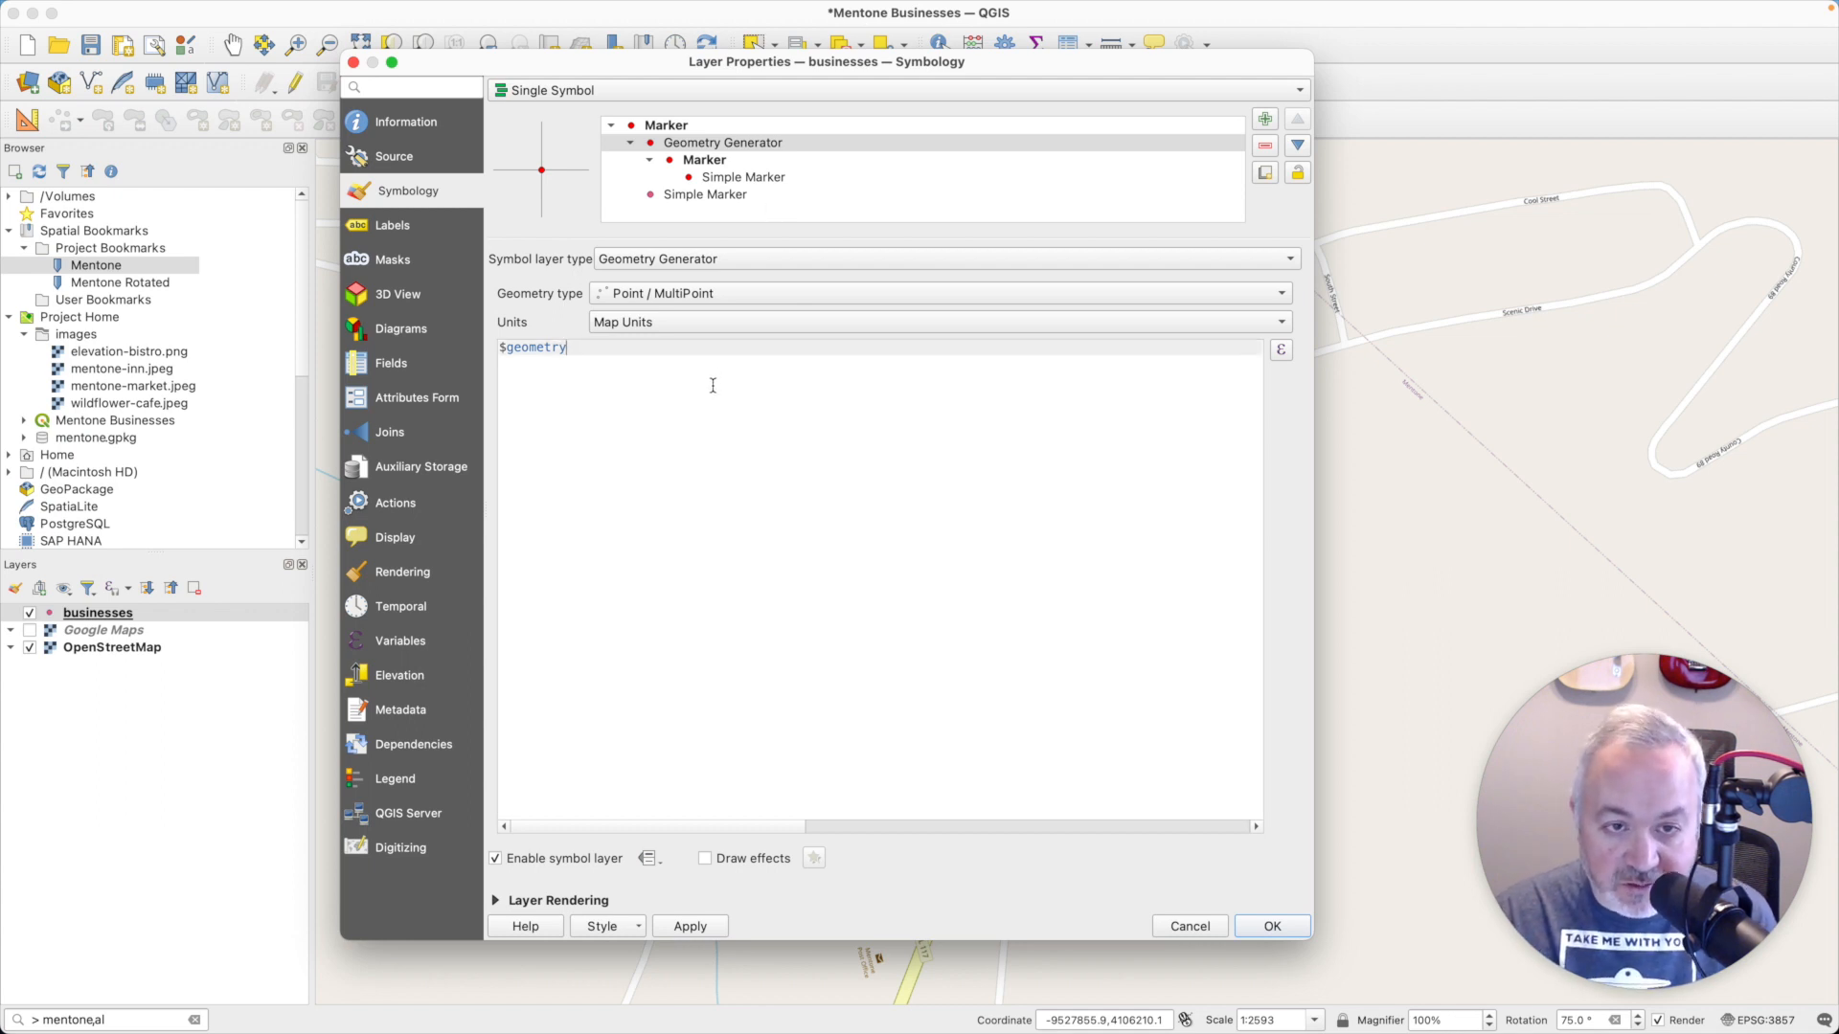
pyautogui.press('super+Tab')
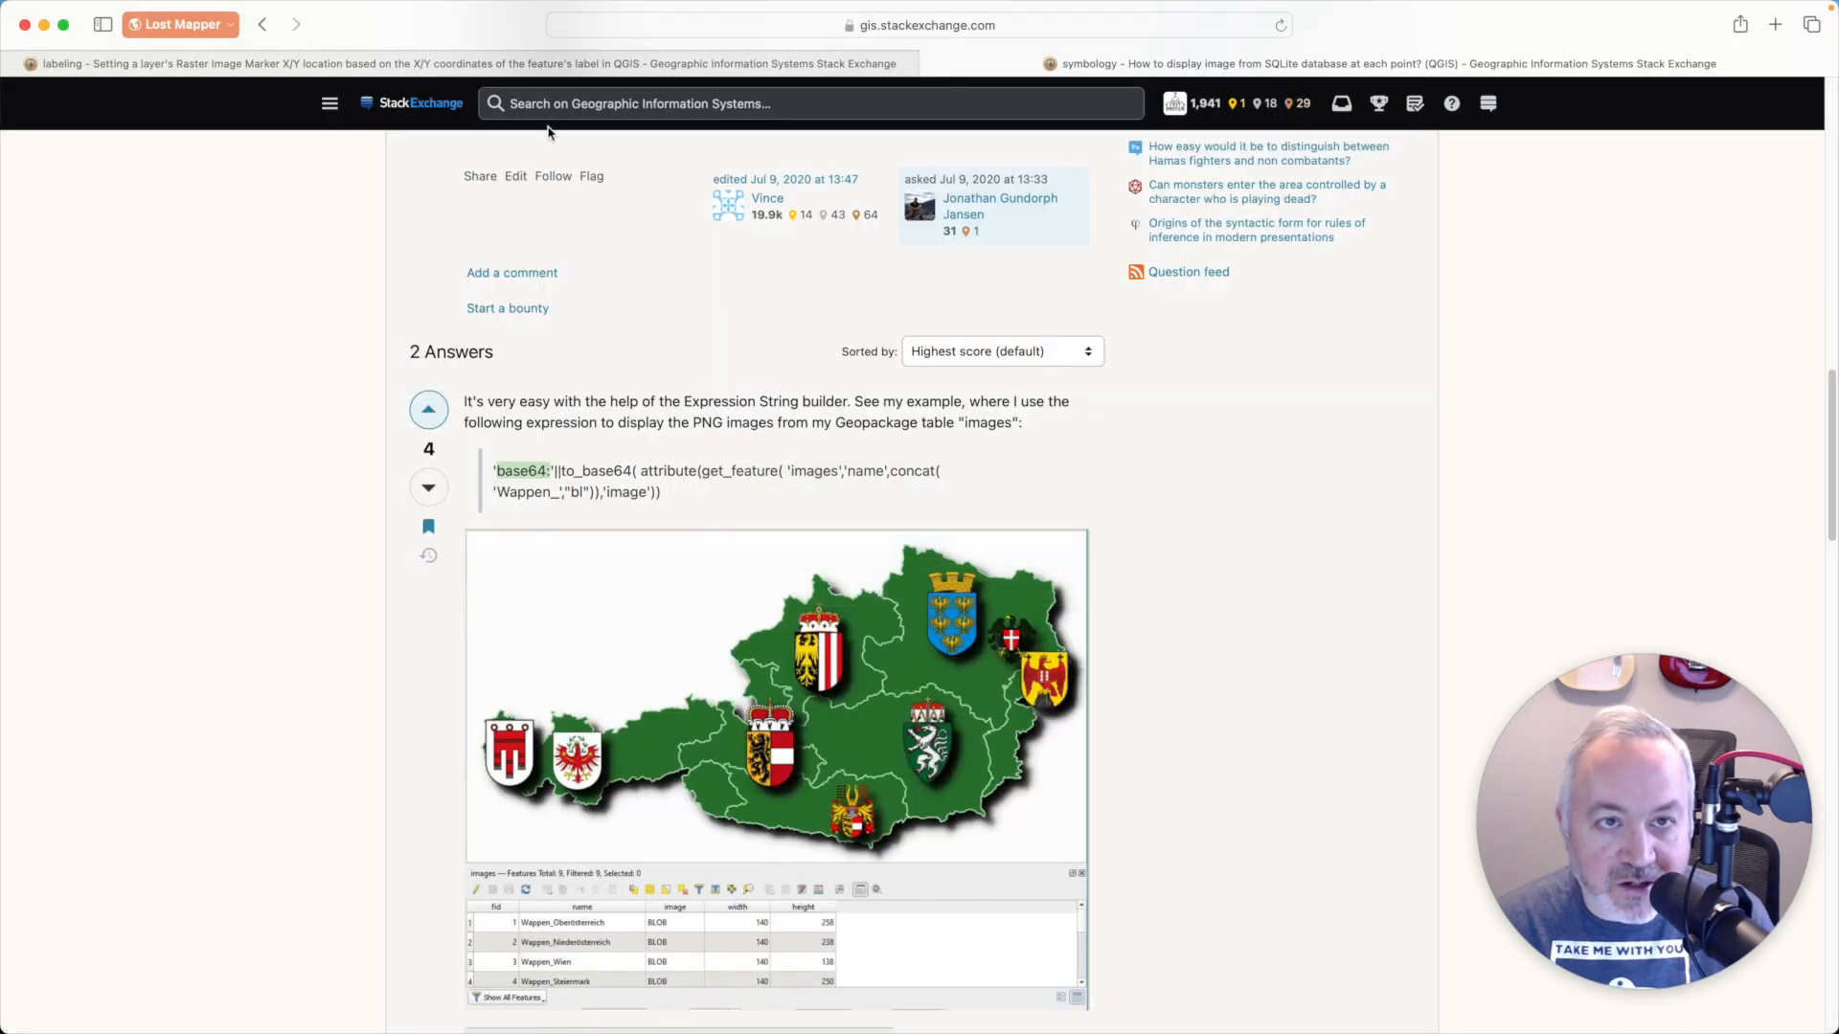
pyautogui.click(481, 66)
pyautogui.scroll(5, 634, 483)
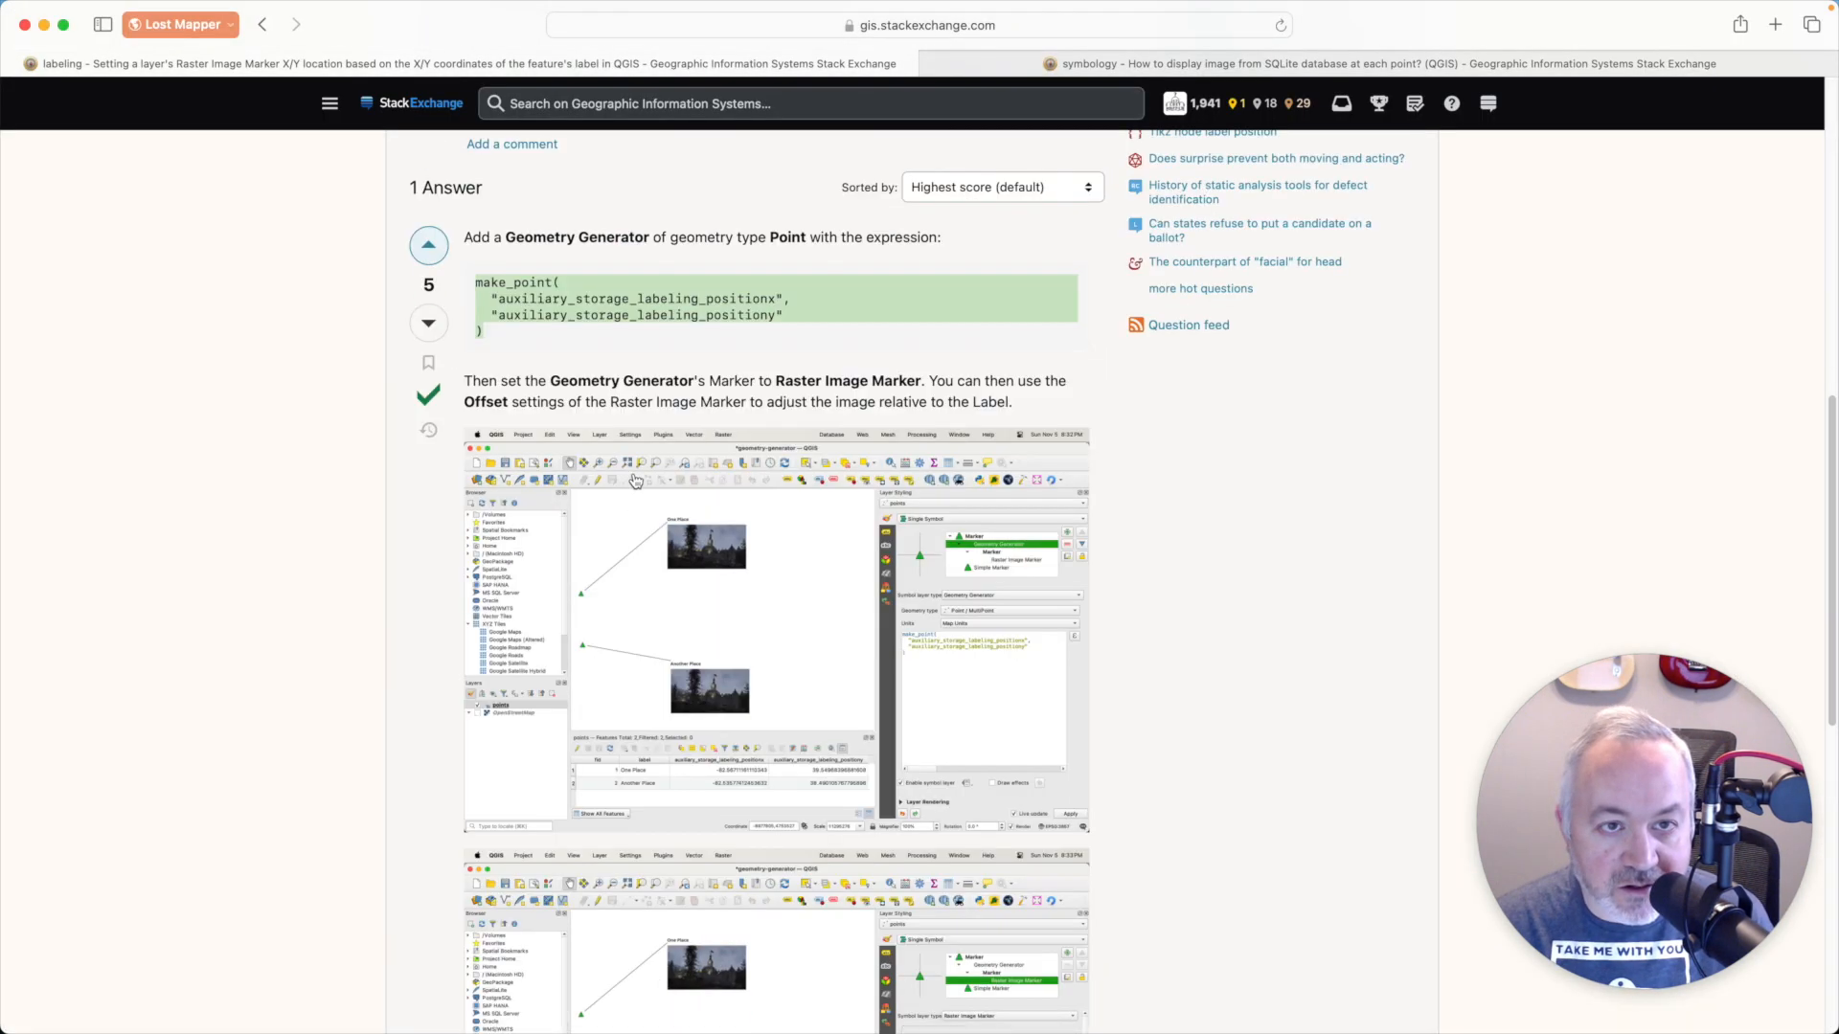
pyautogui.moveTo(498, 466); pyautogui.dragTo(470, 415)
pyautogui.press('super+c')
pyautogui.click(508, 472)
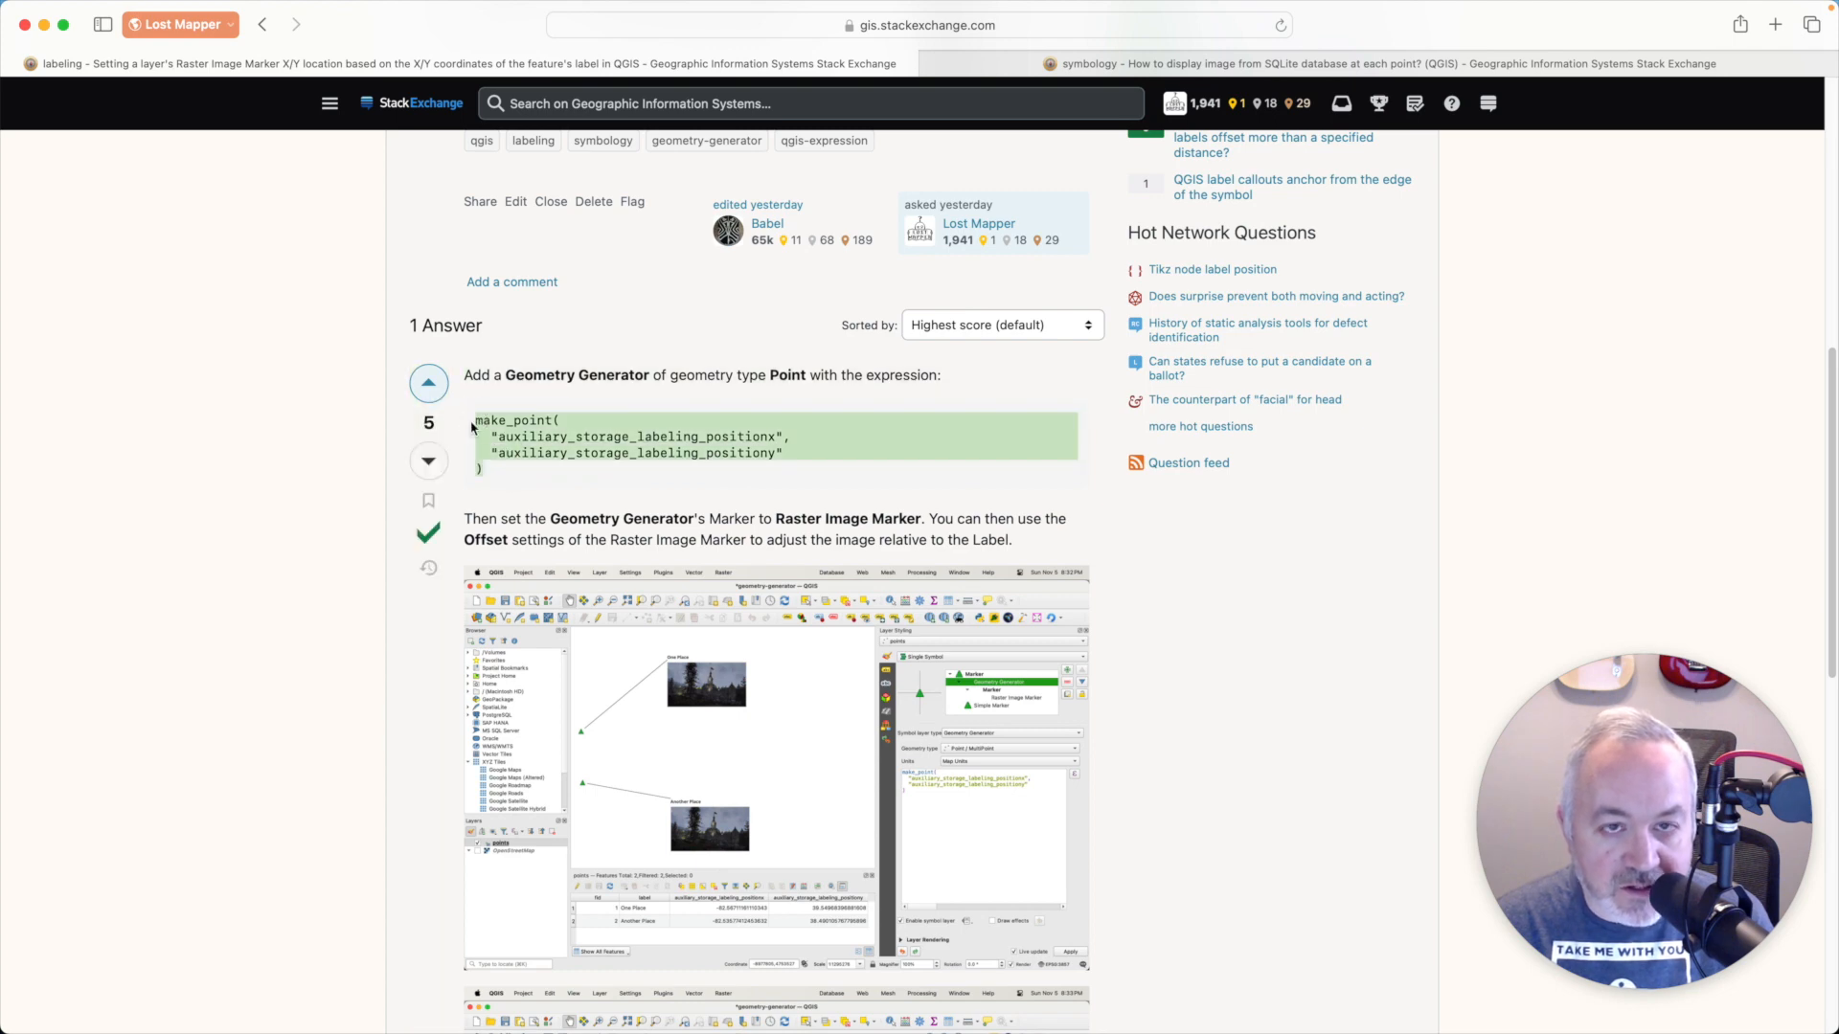
pyautogui.press('super+Tab')
pyautogui.press('super+a')
pyautogui.press('super+v')
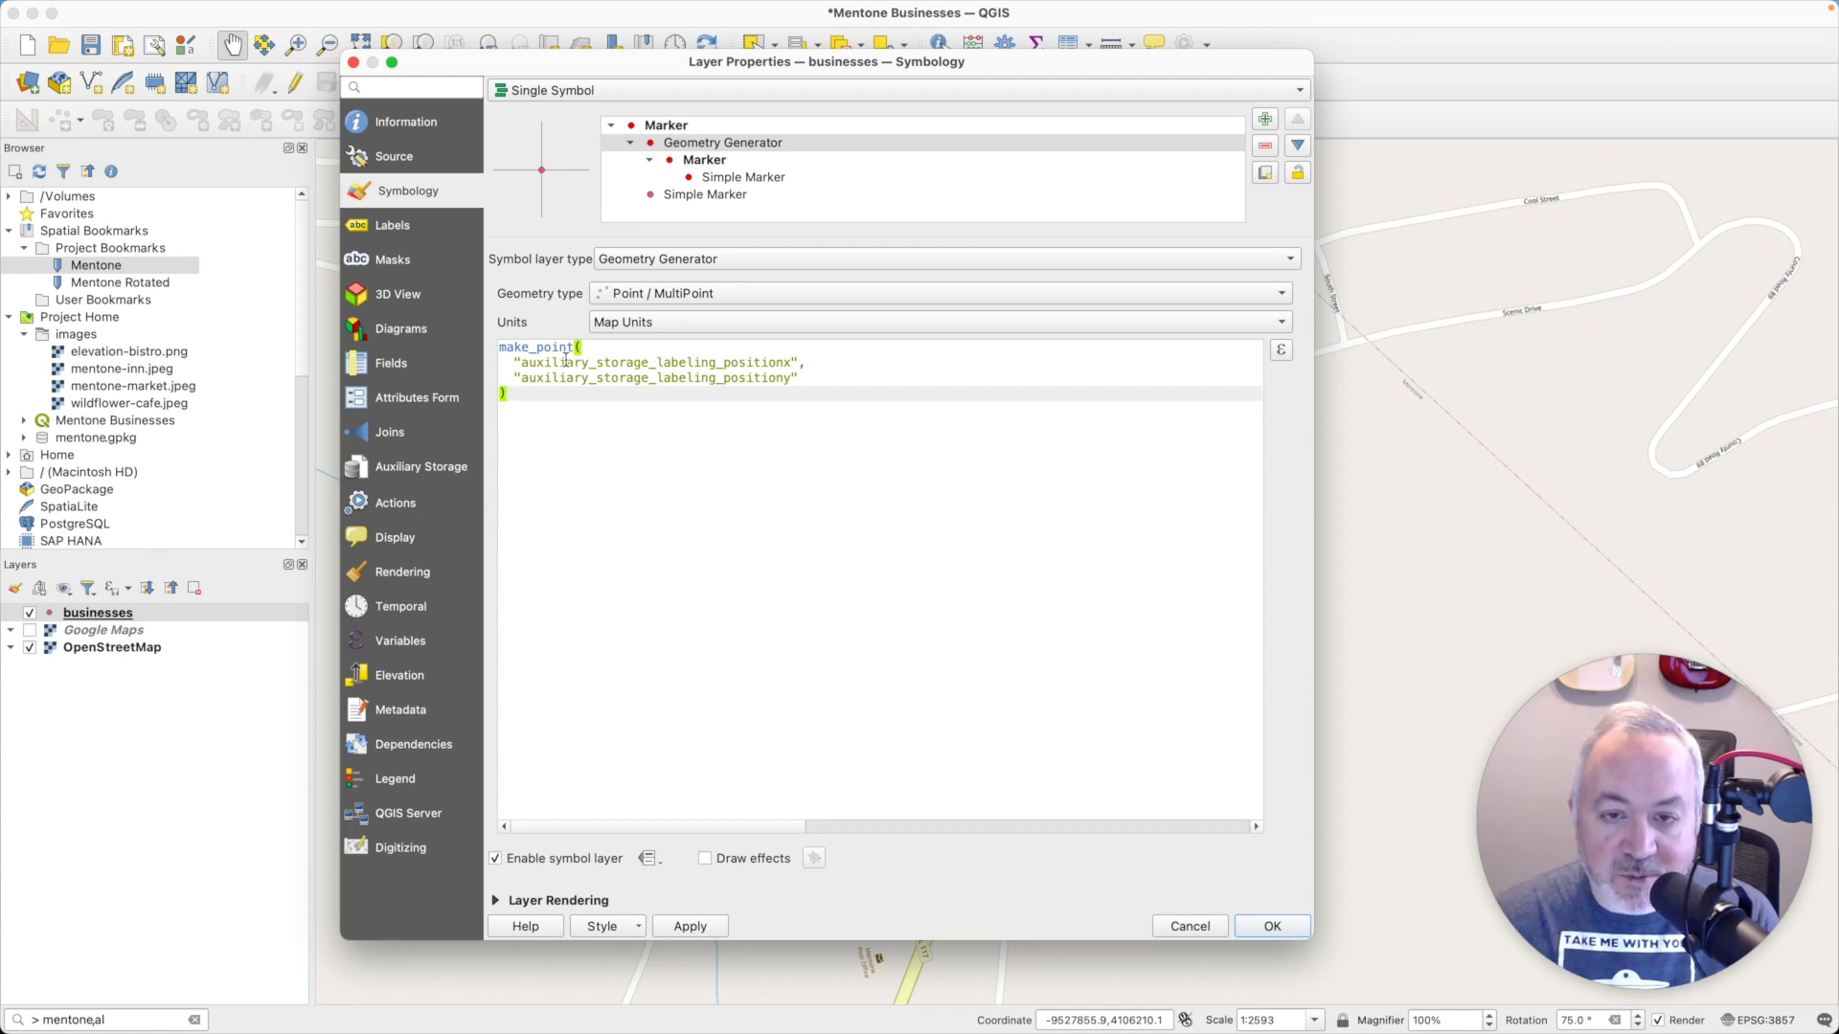
pyautogui.click(637, 365)
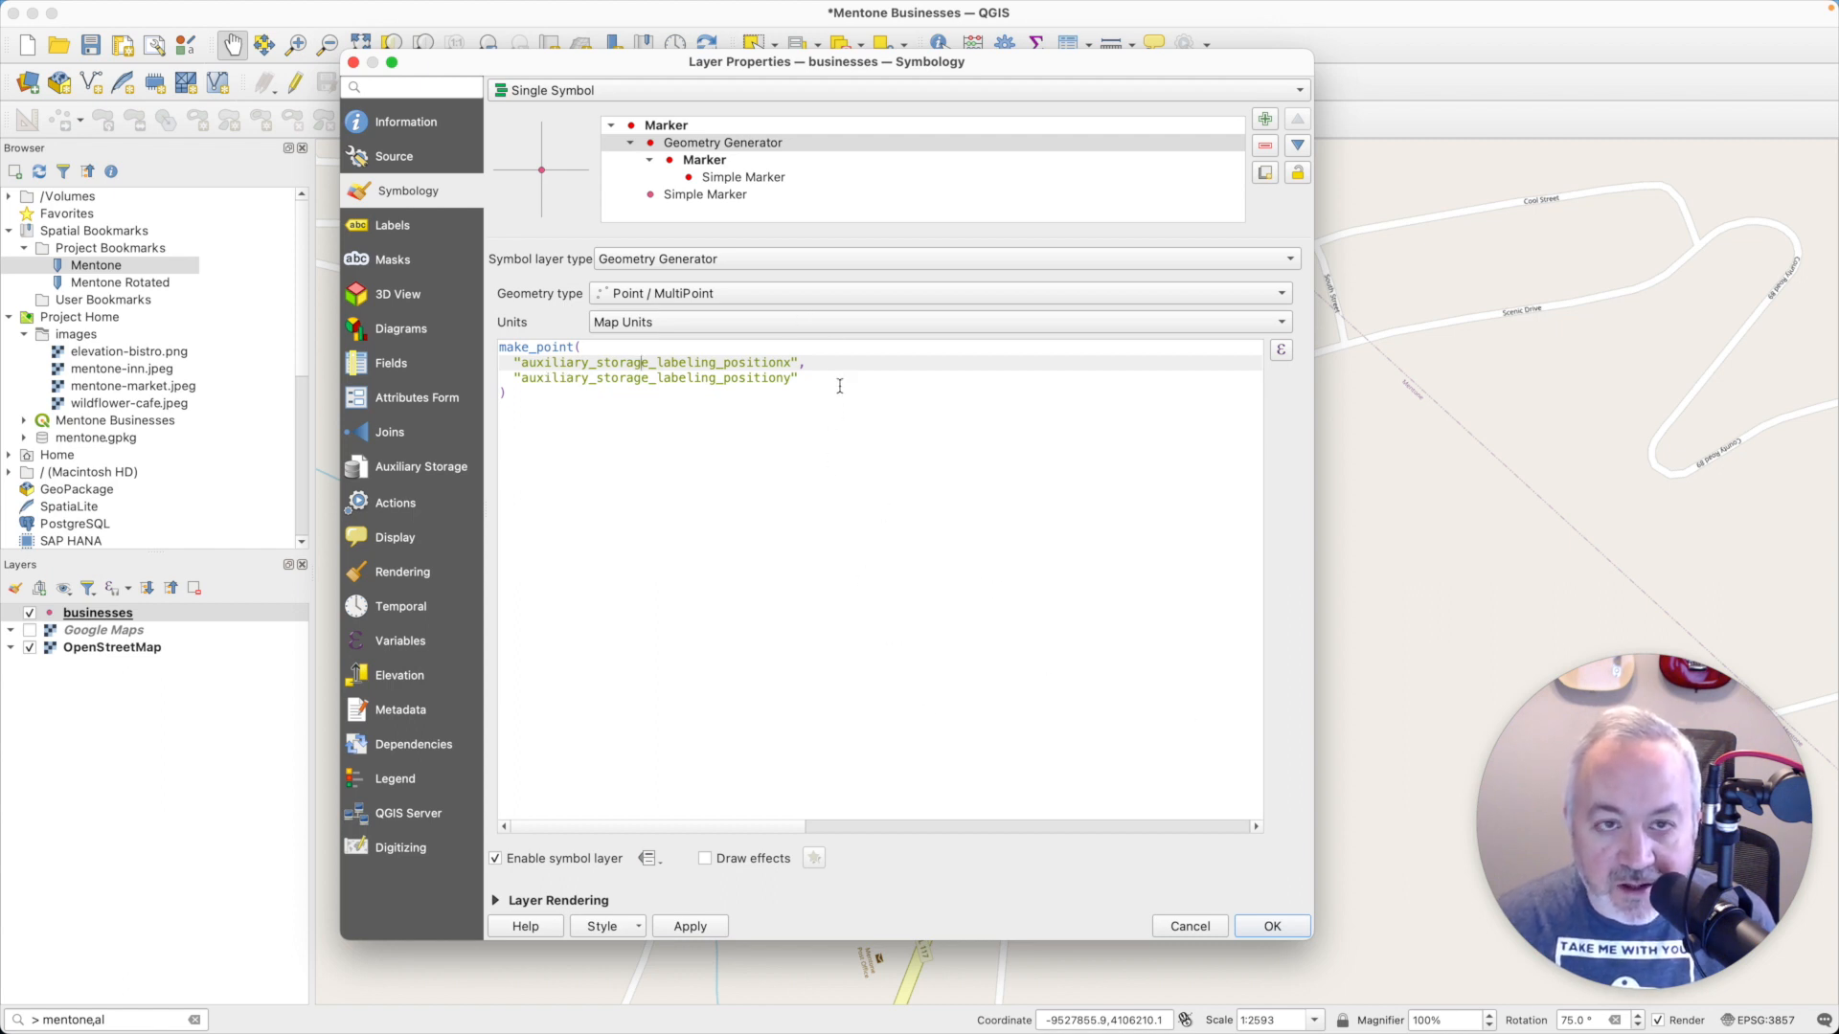
# - Change the Geometry Generator's nested Simple Marker to a Raster Image Marker with a width of 64 millimetres
pyautogui.click(727, 146)
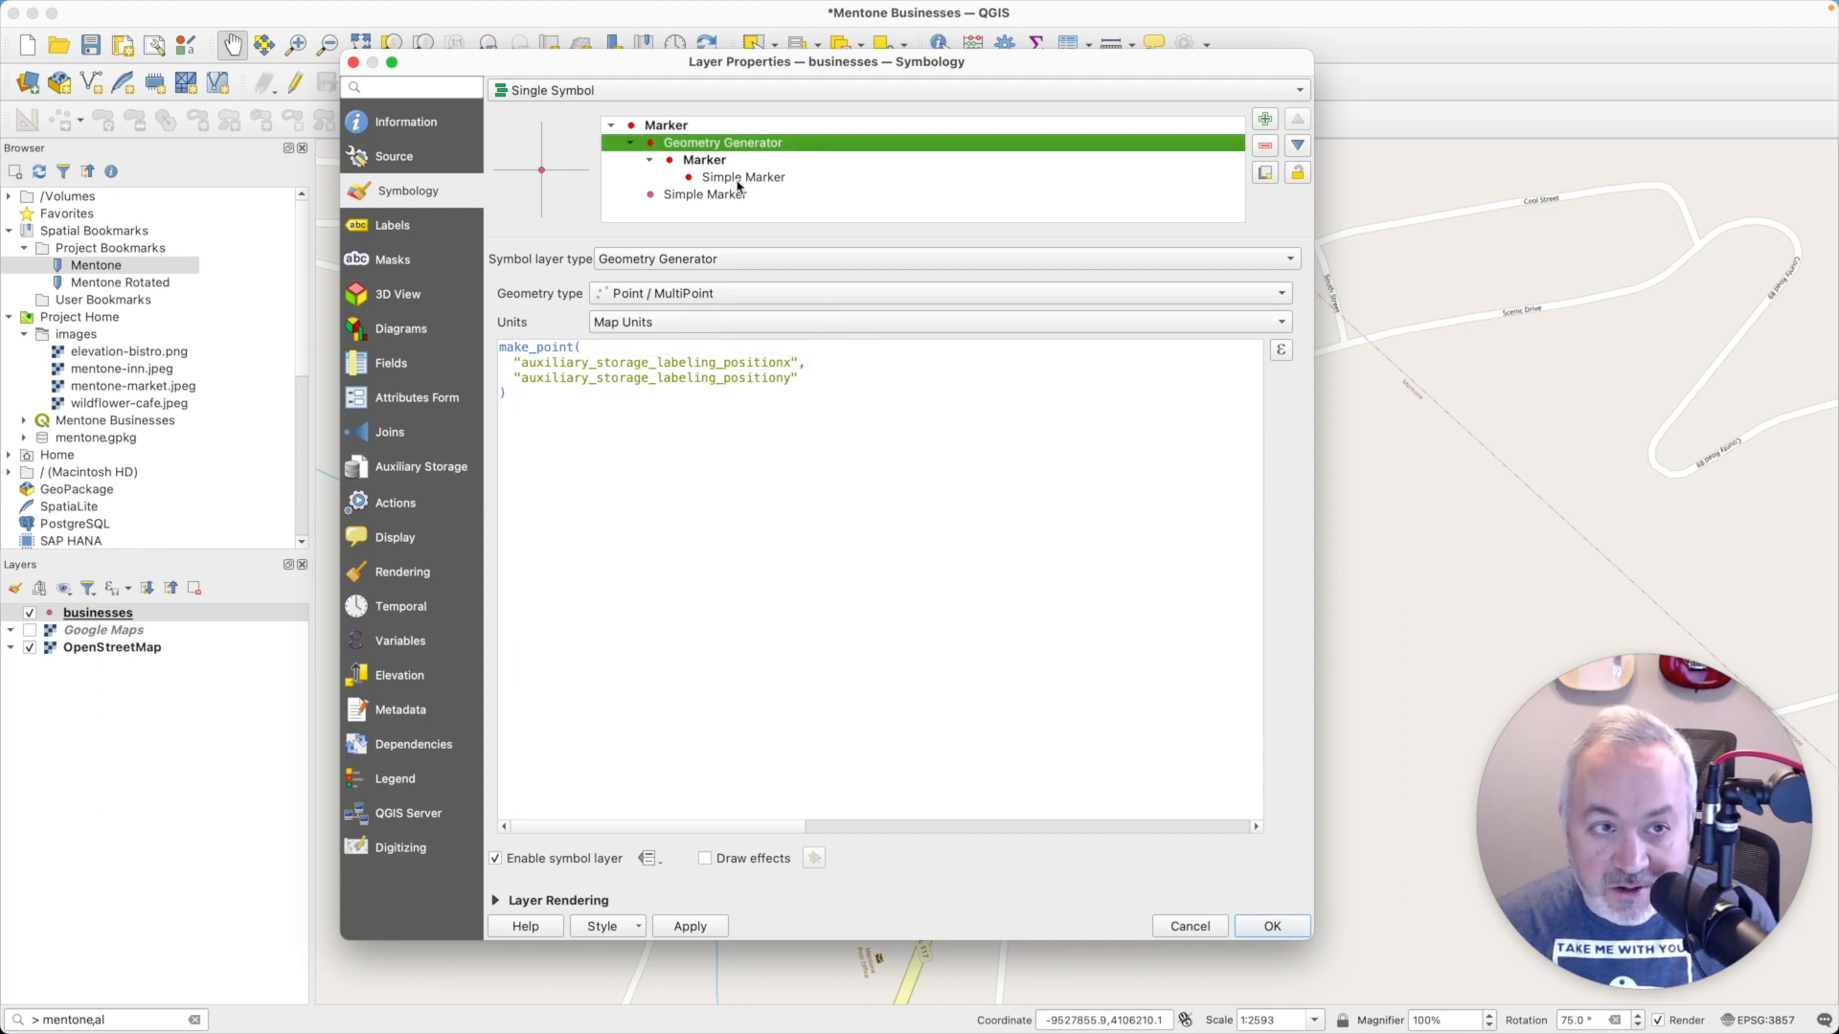
pyautogui.click(731, 179)
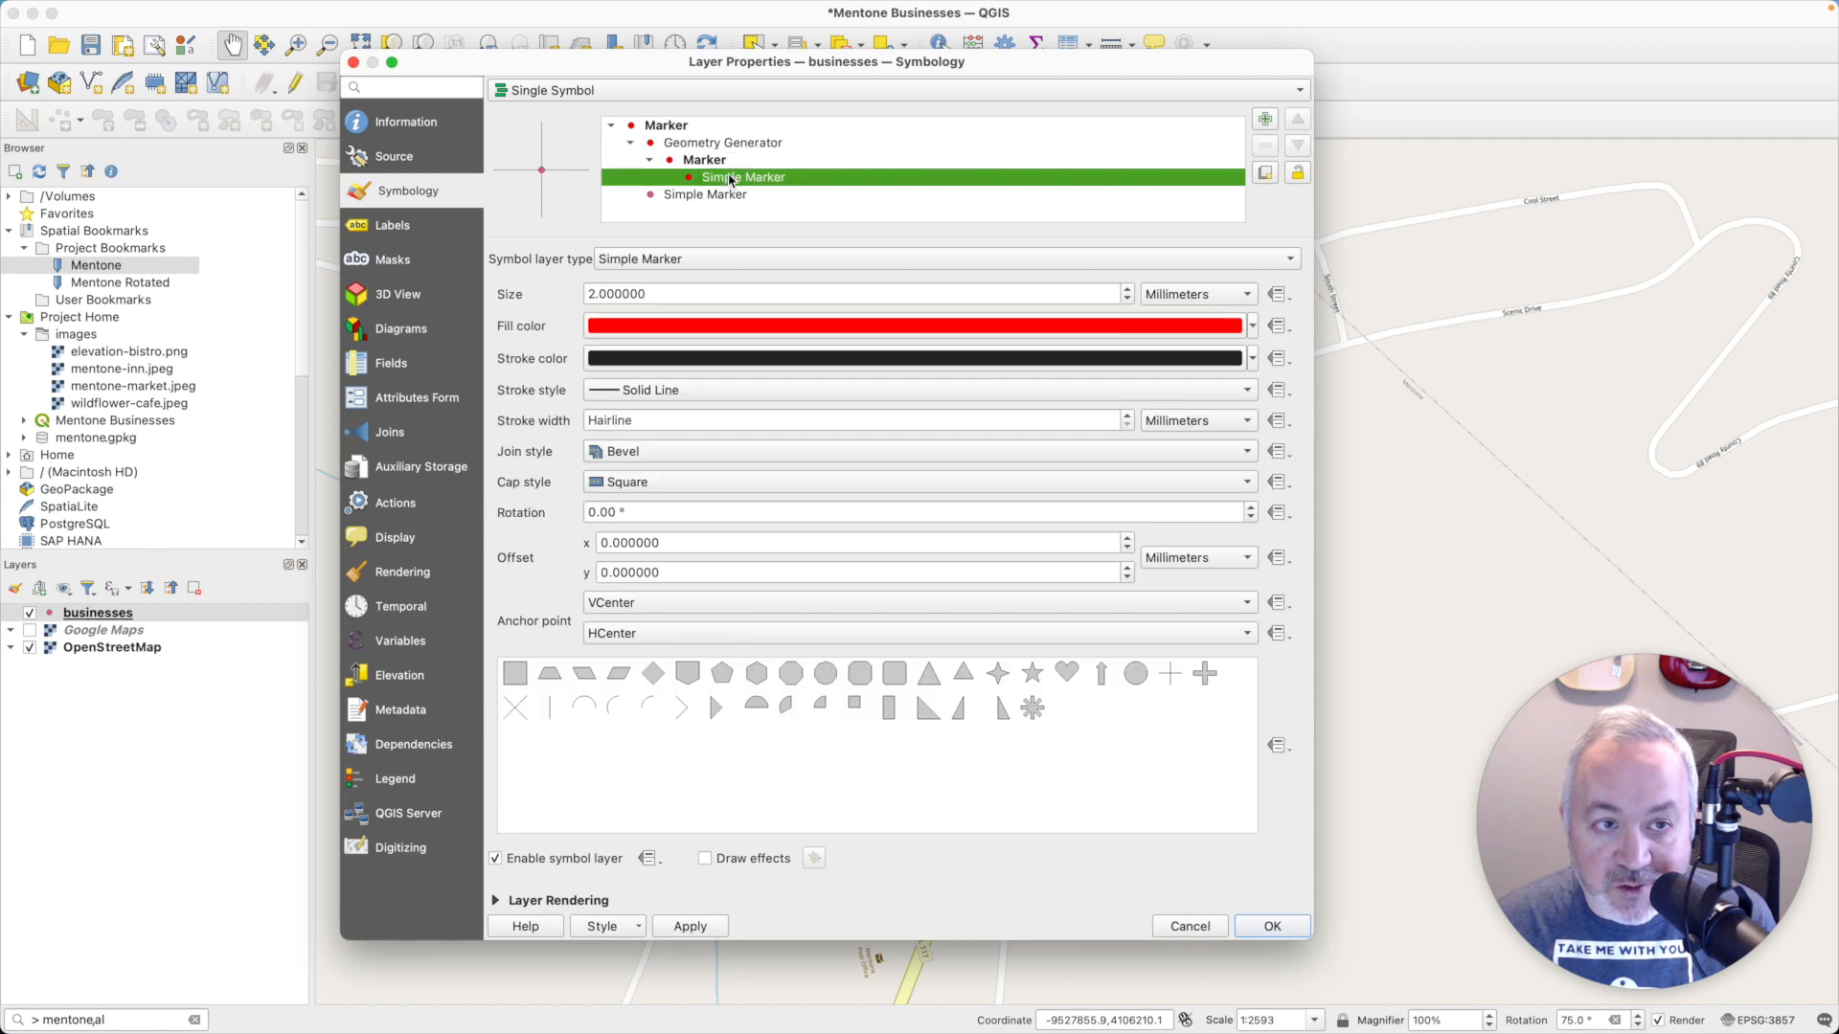
pyautogui.click(787, 261)
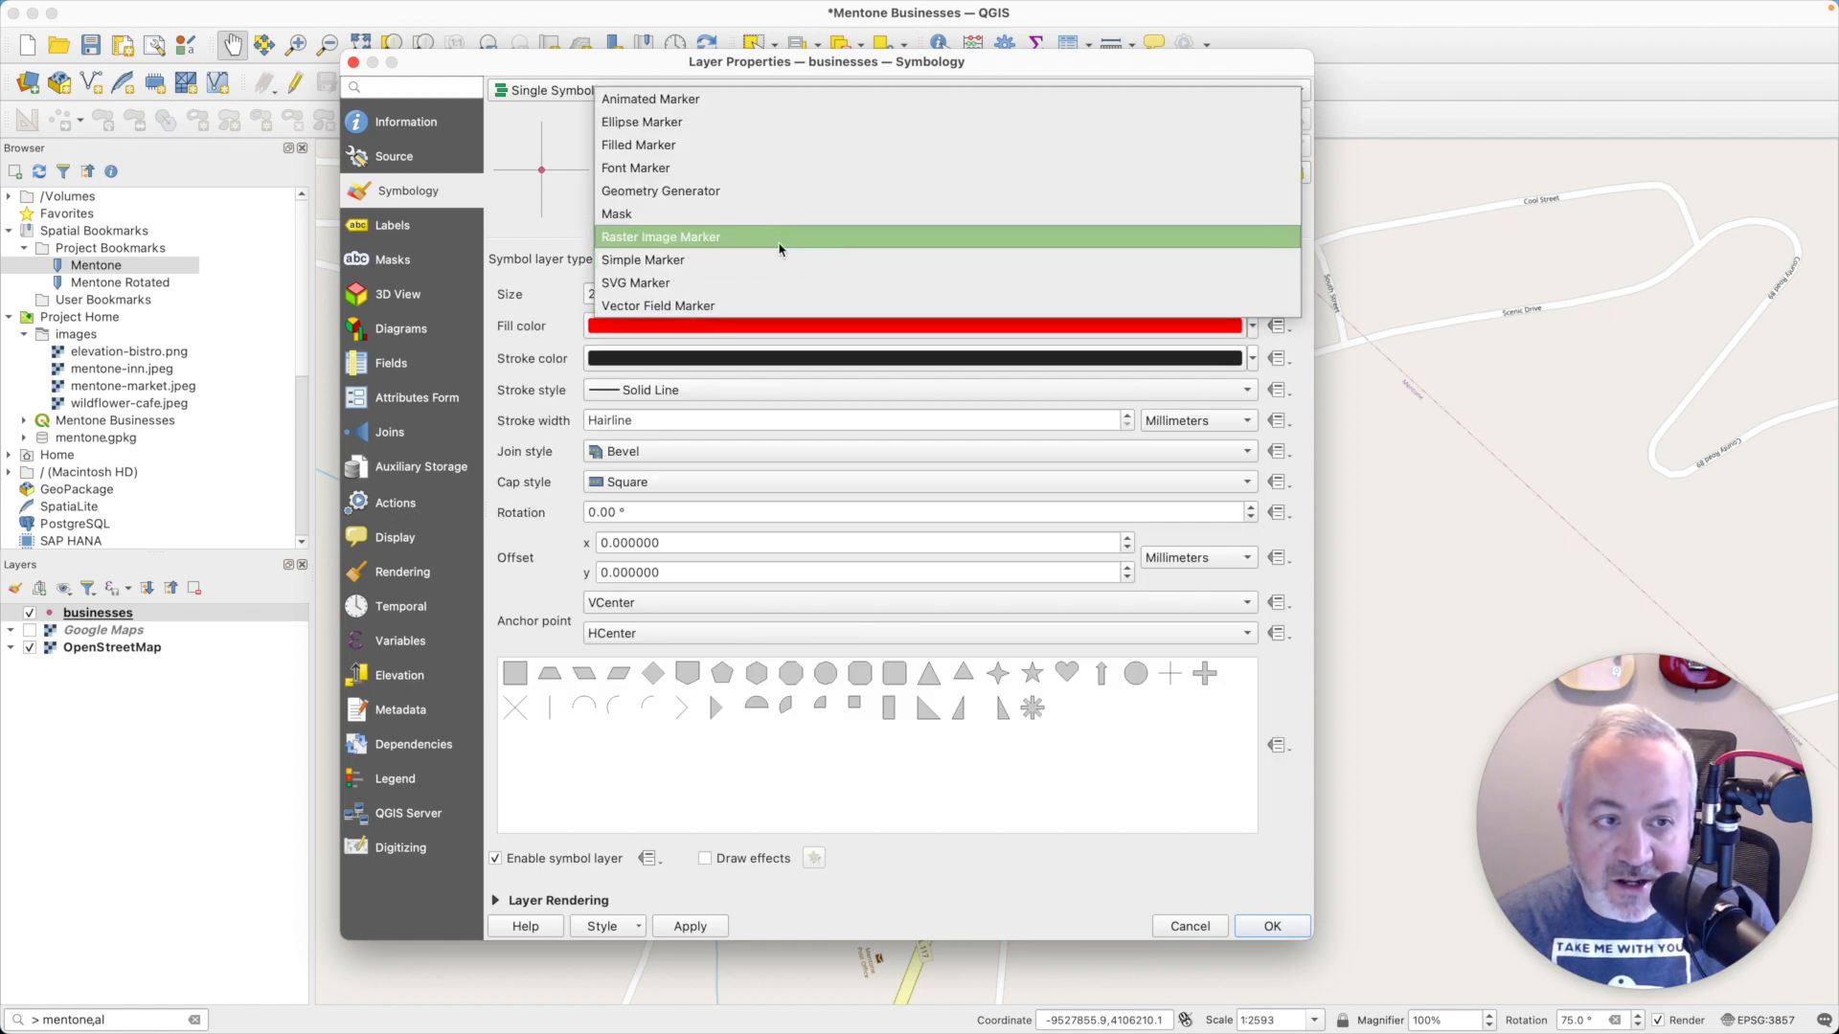
pyautogui.click(780, 241)
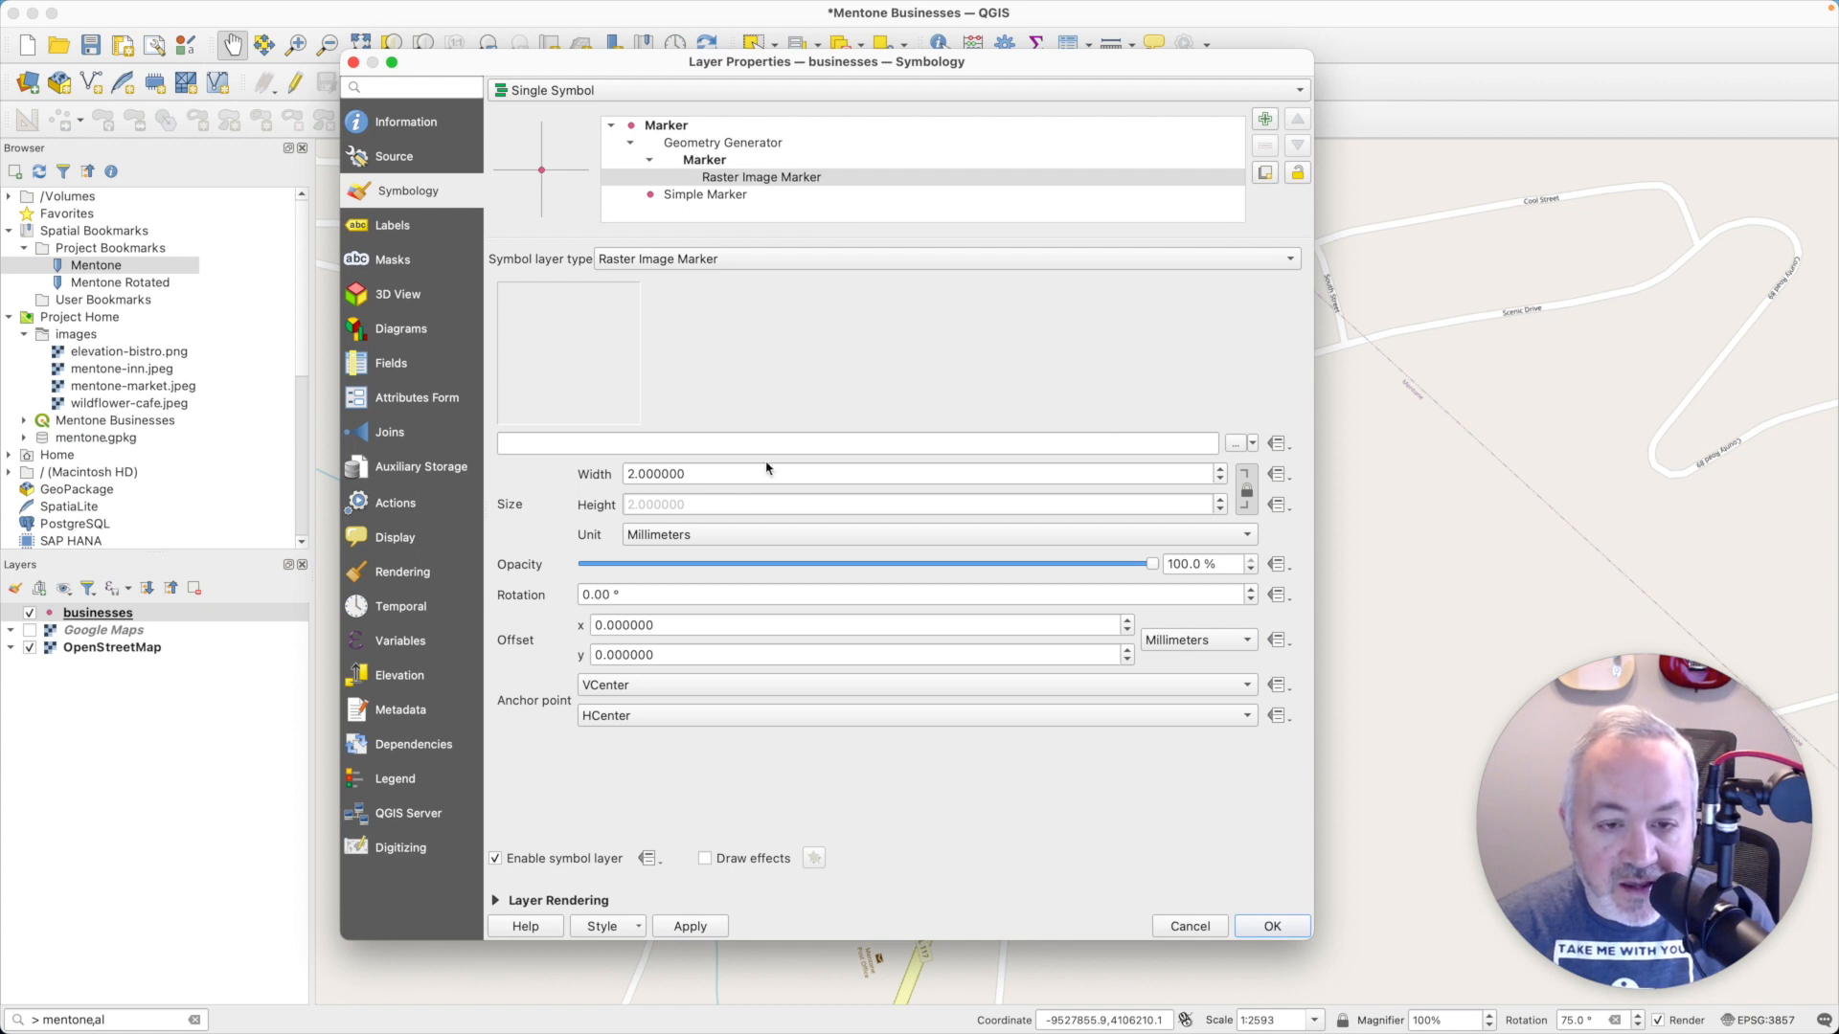
pyautogui.moveTo(738, 472); pyautogui.dragTo(580, 479)
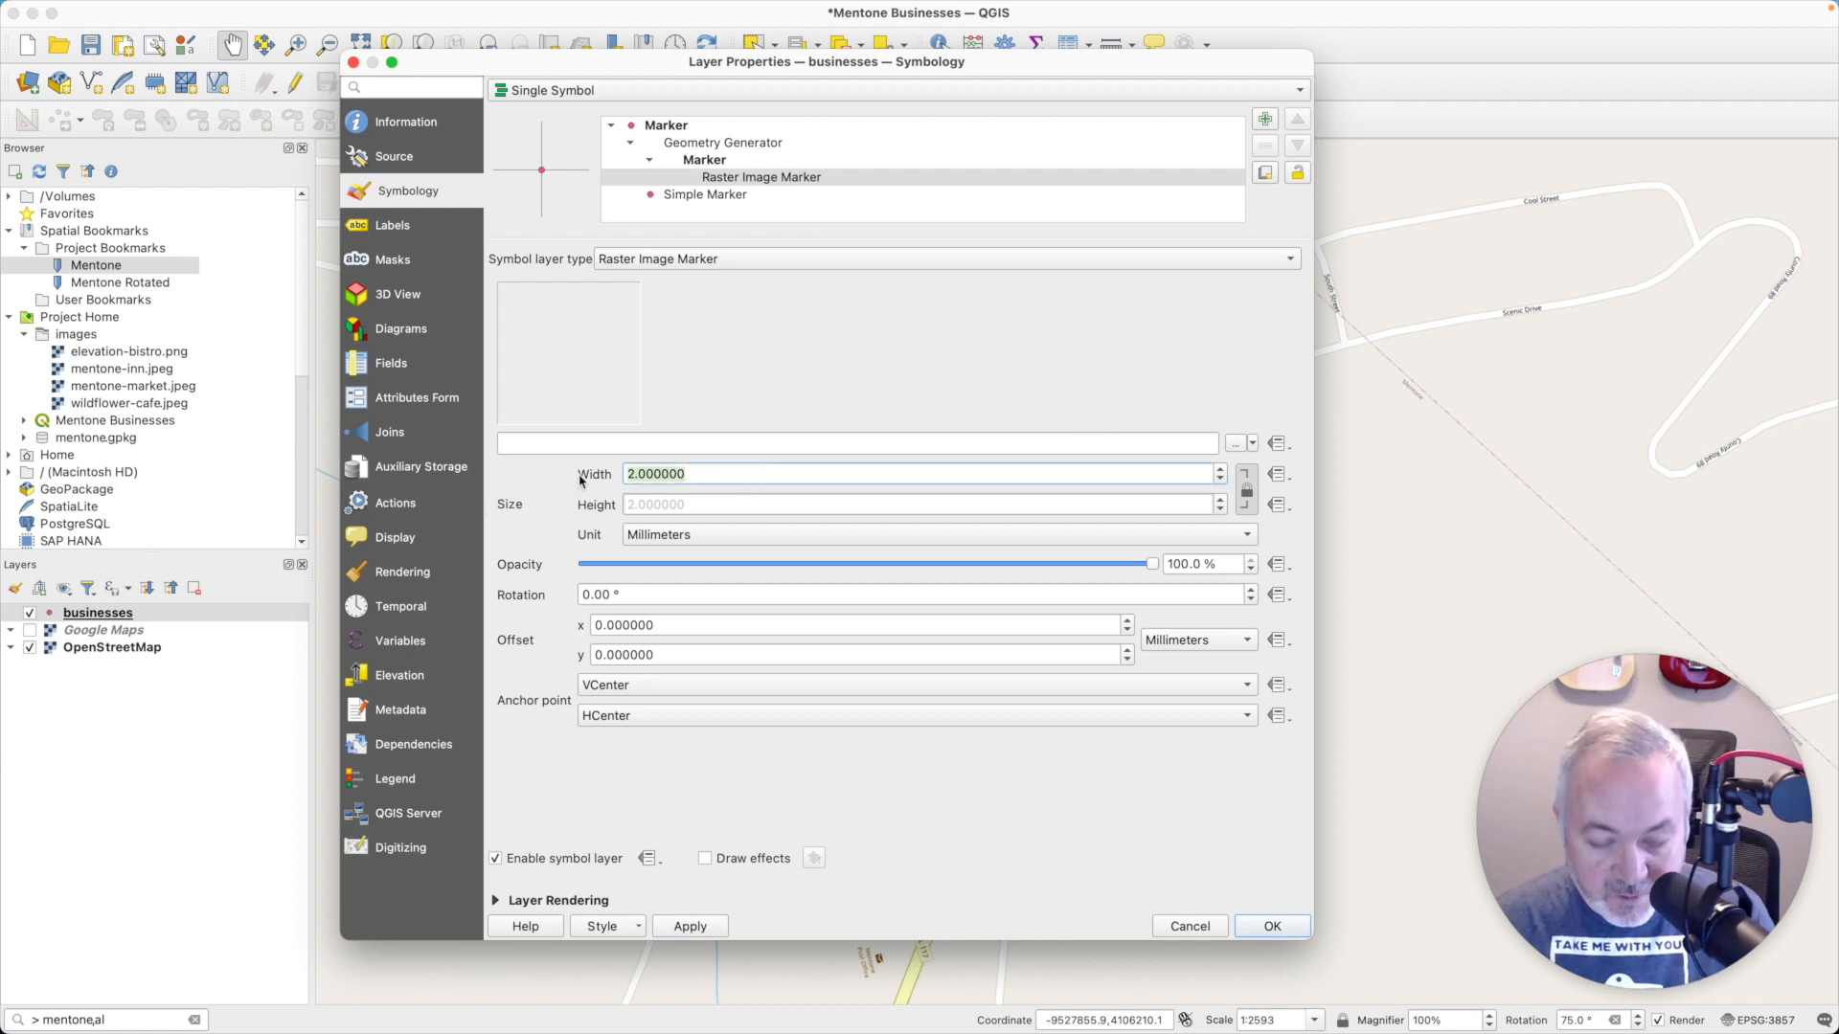
pyautogui.write('64')
pyautogui.press('Tab')
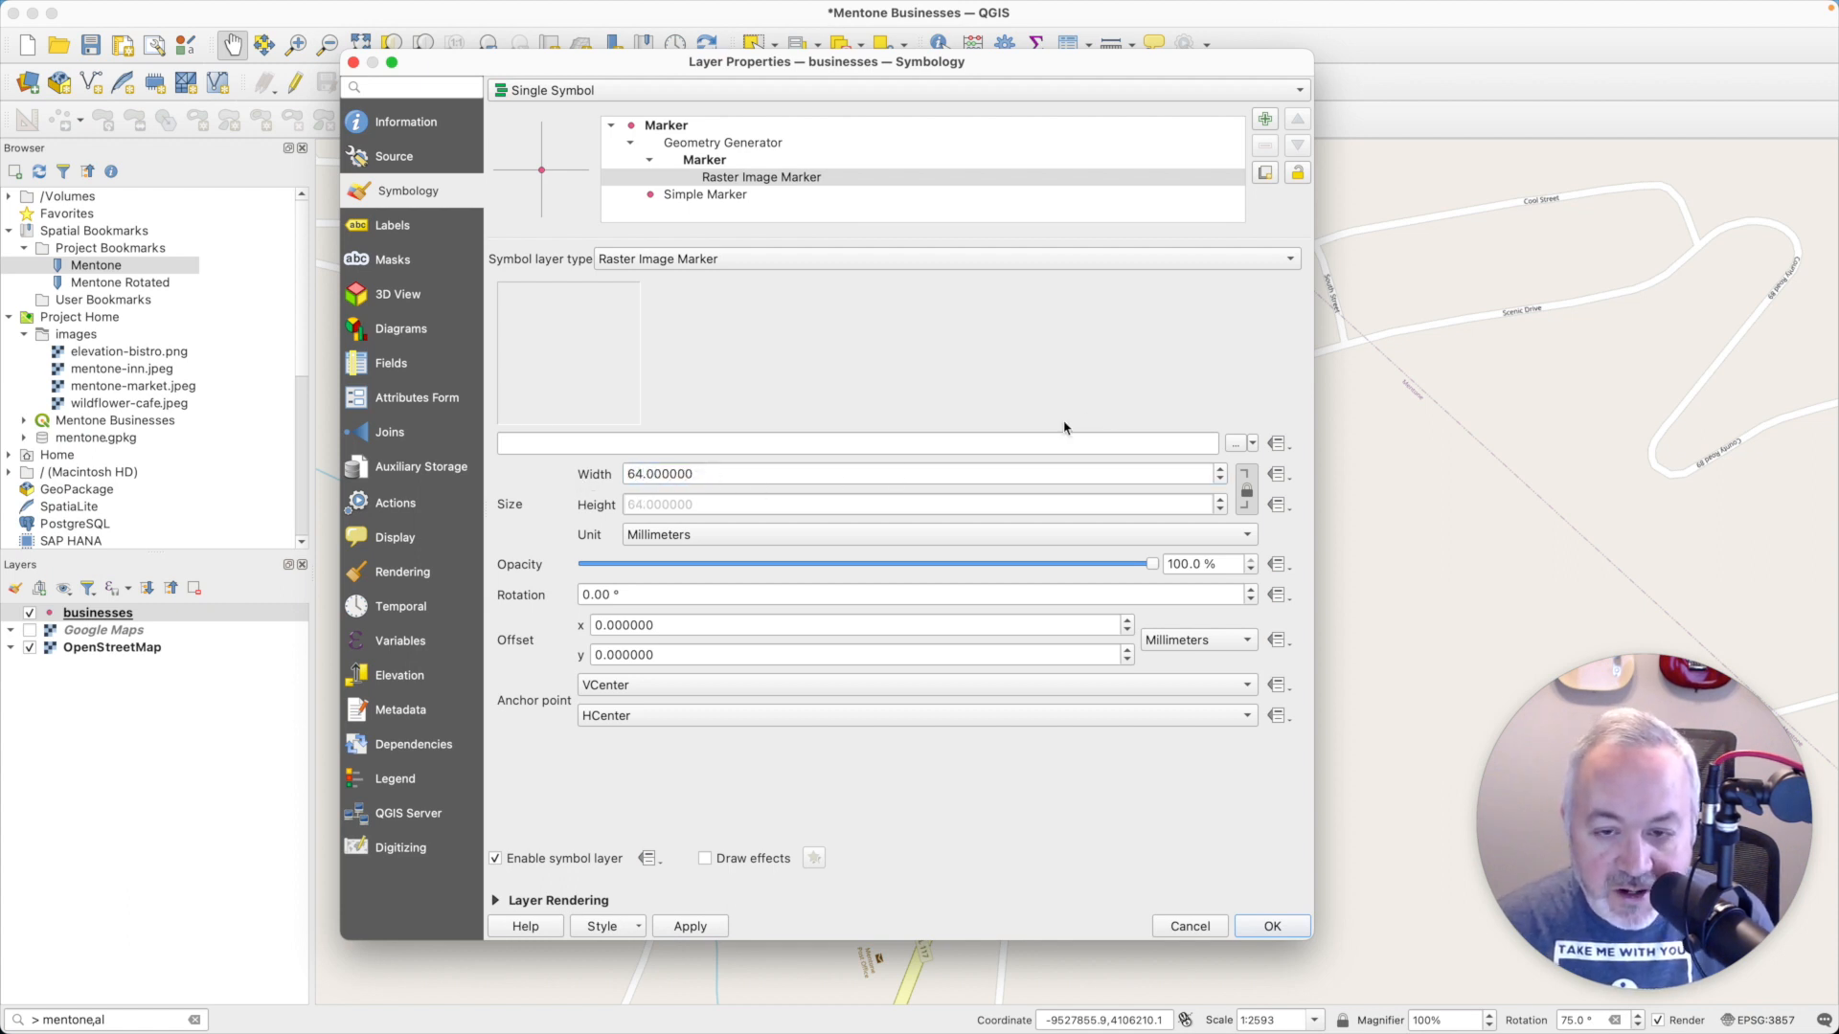
pyautogui.click(565, 445)
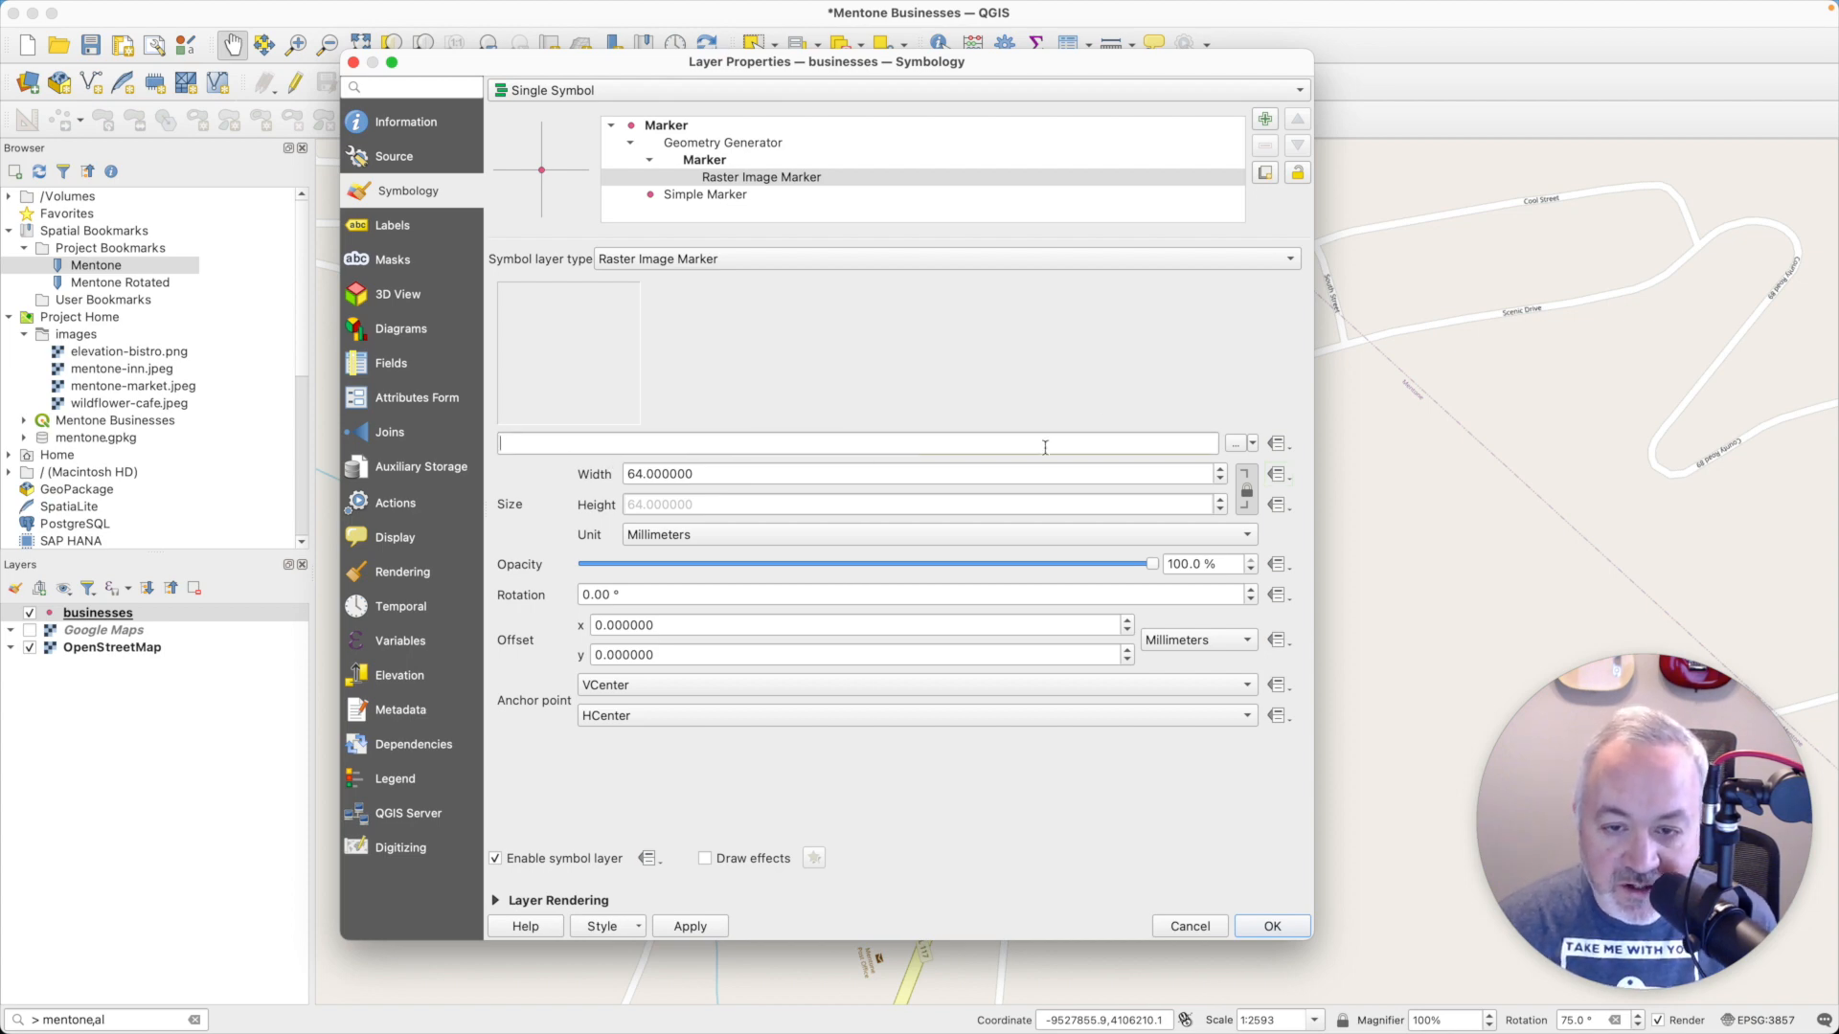
pyautogui.click(1234, 444)
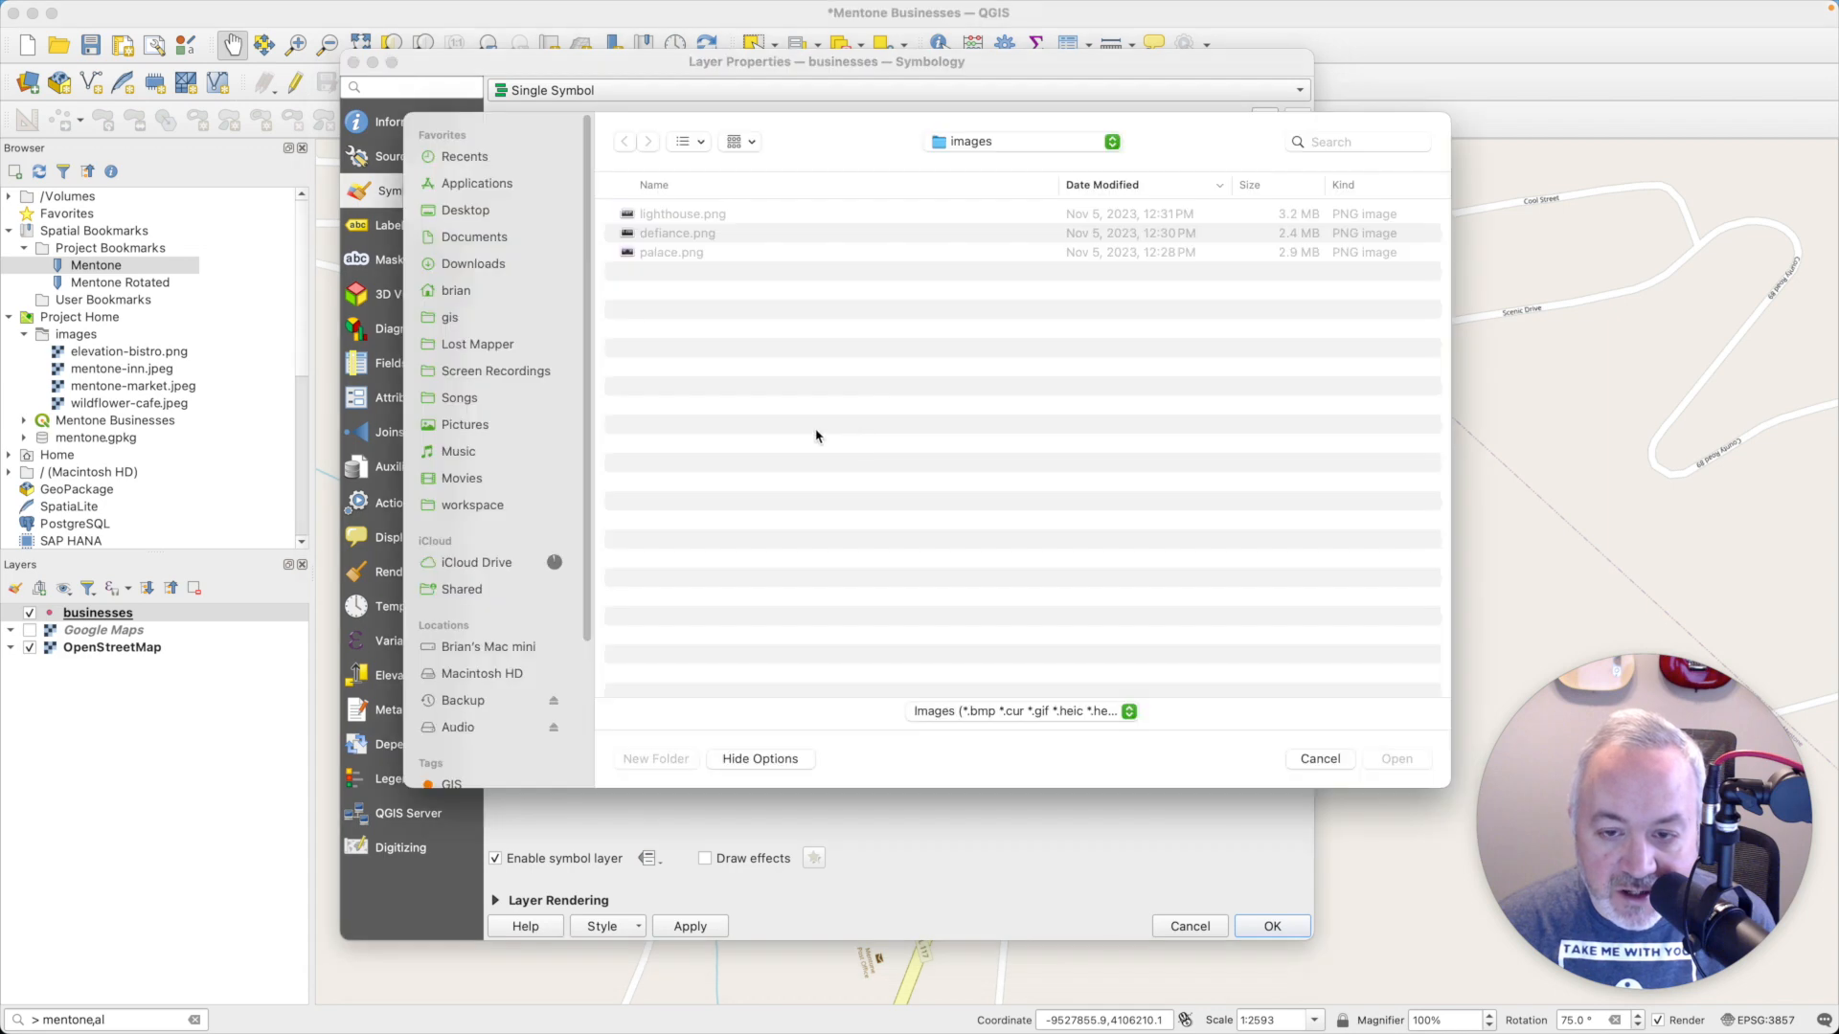
pyautogui.click(1319, 759)
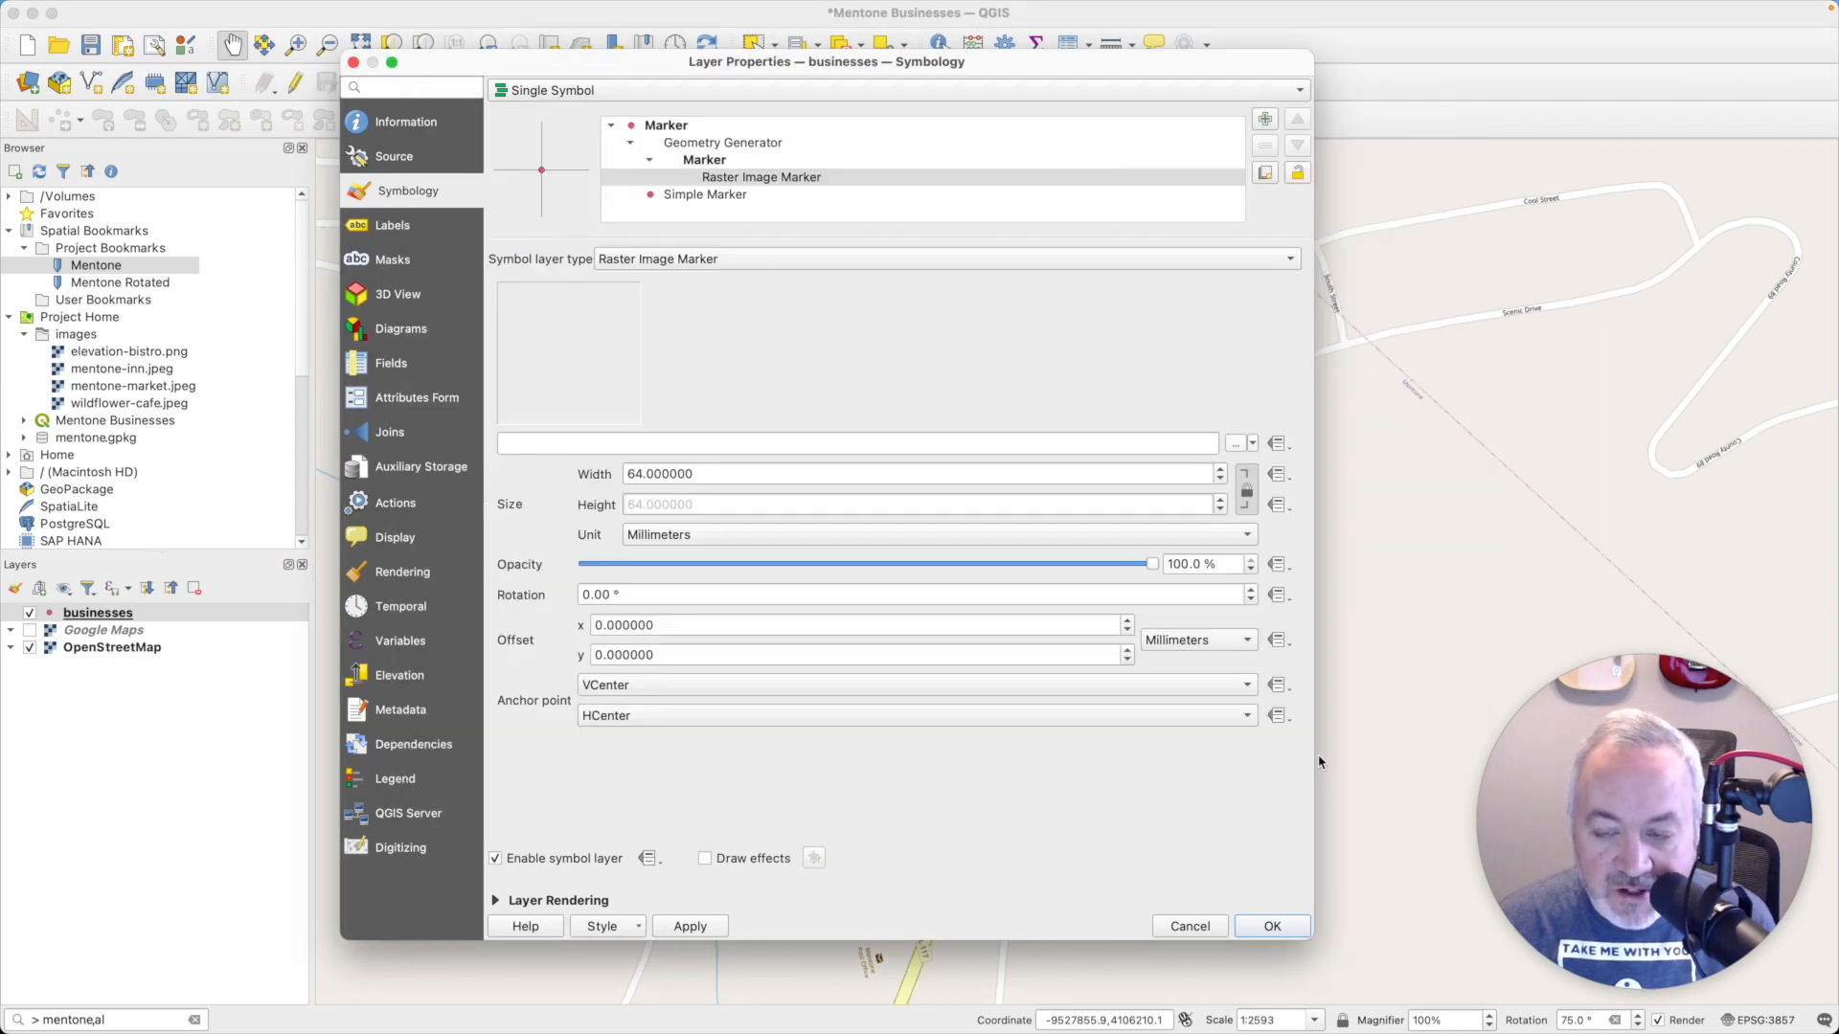
# - Start a data-defined expression for the marker's image source with the 'base64:'|| prefix copied from the other Stack Exchange answer
pyautogui.click(1279, 445)
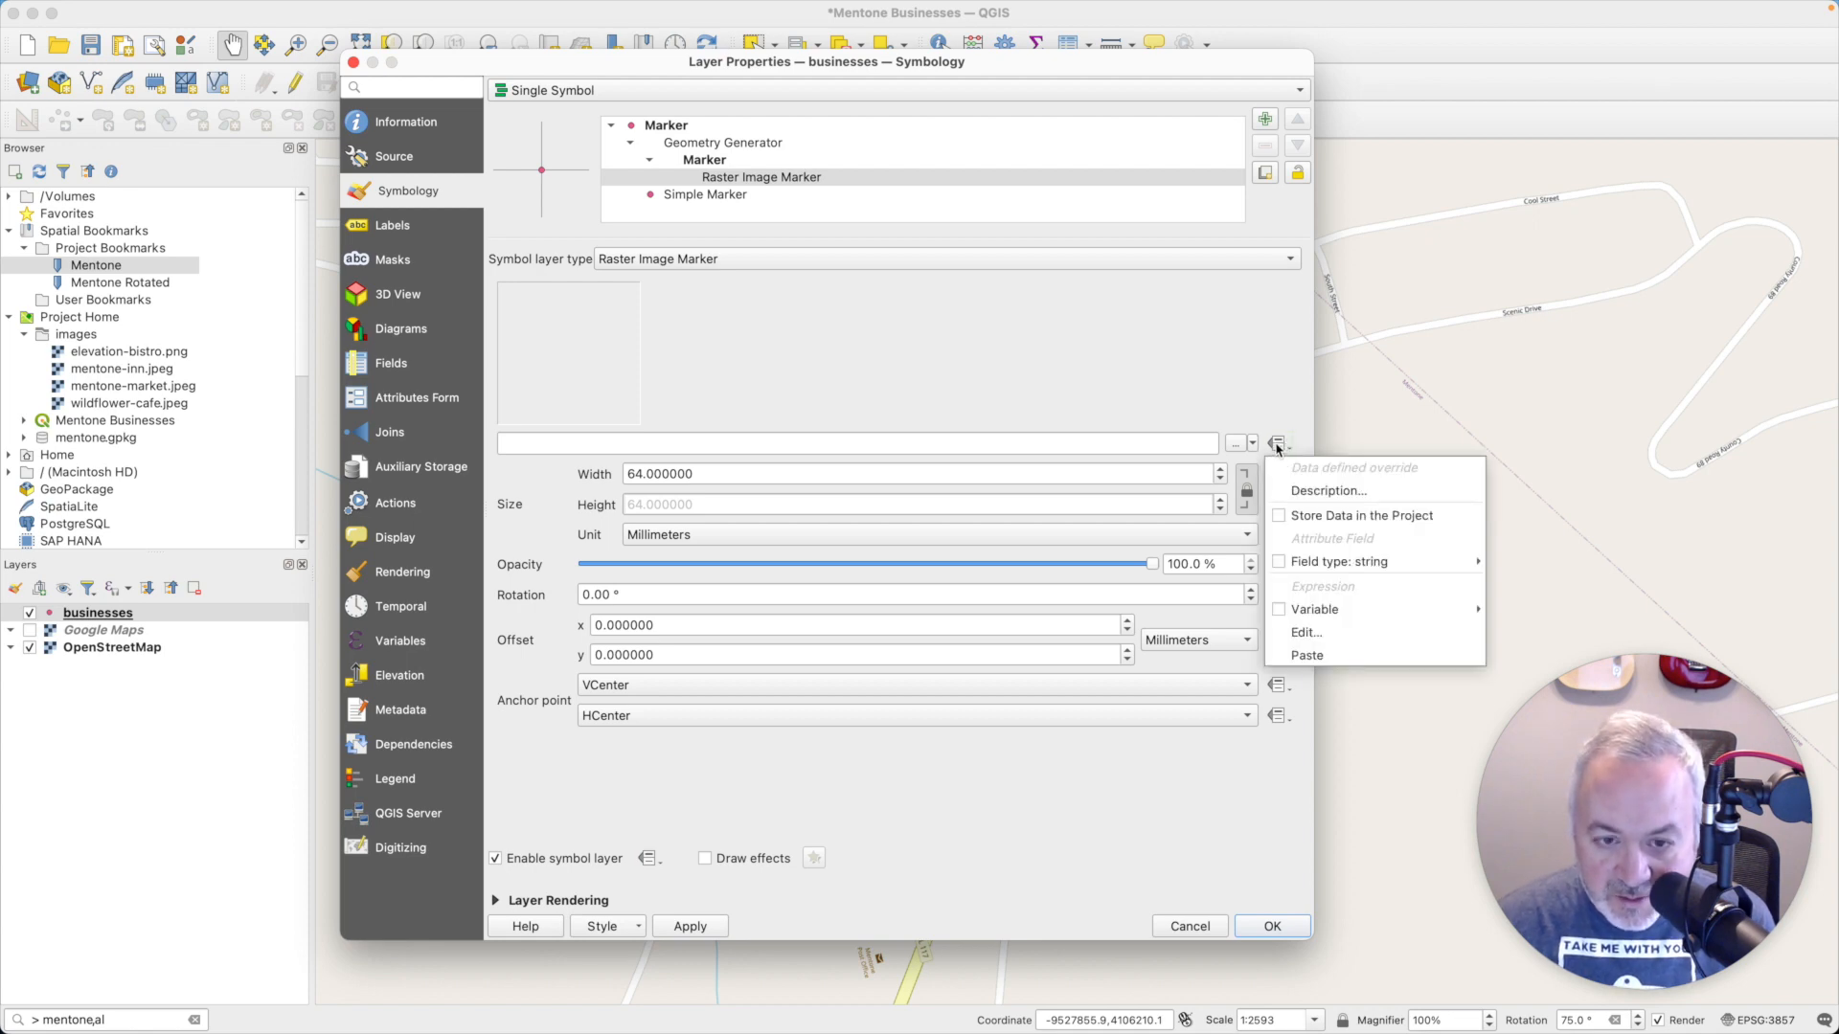
pyautogui.click(1310, 633)
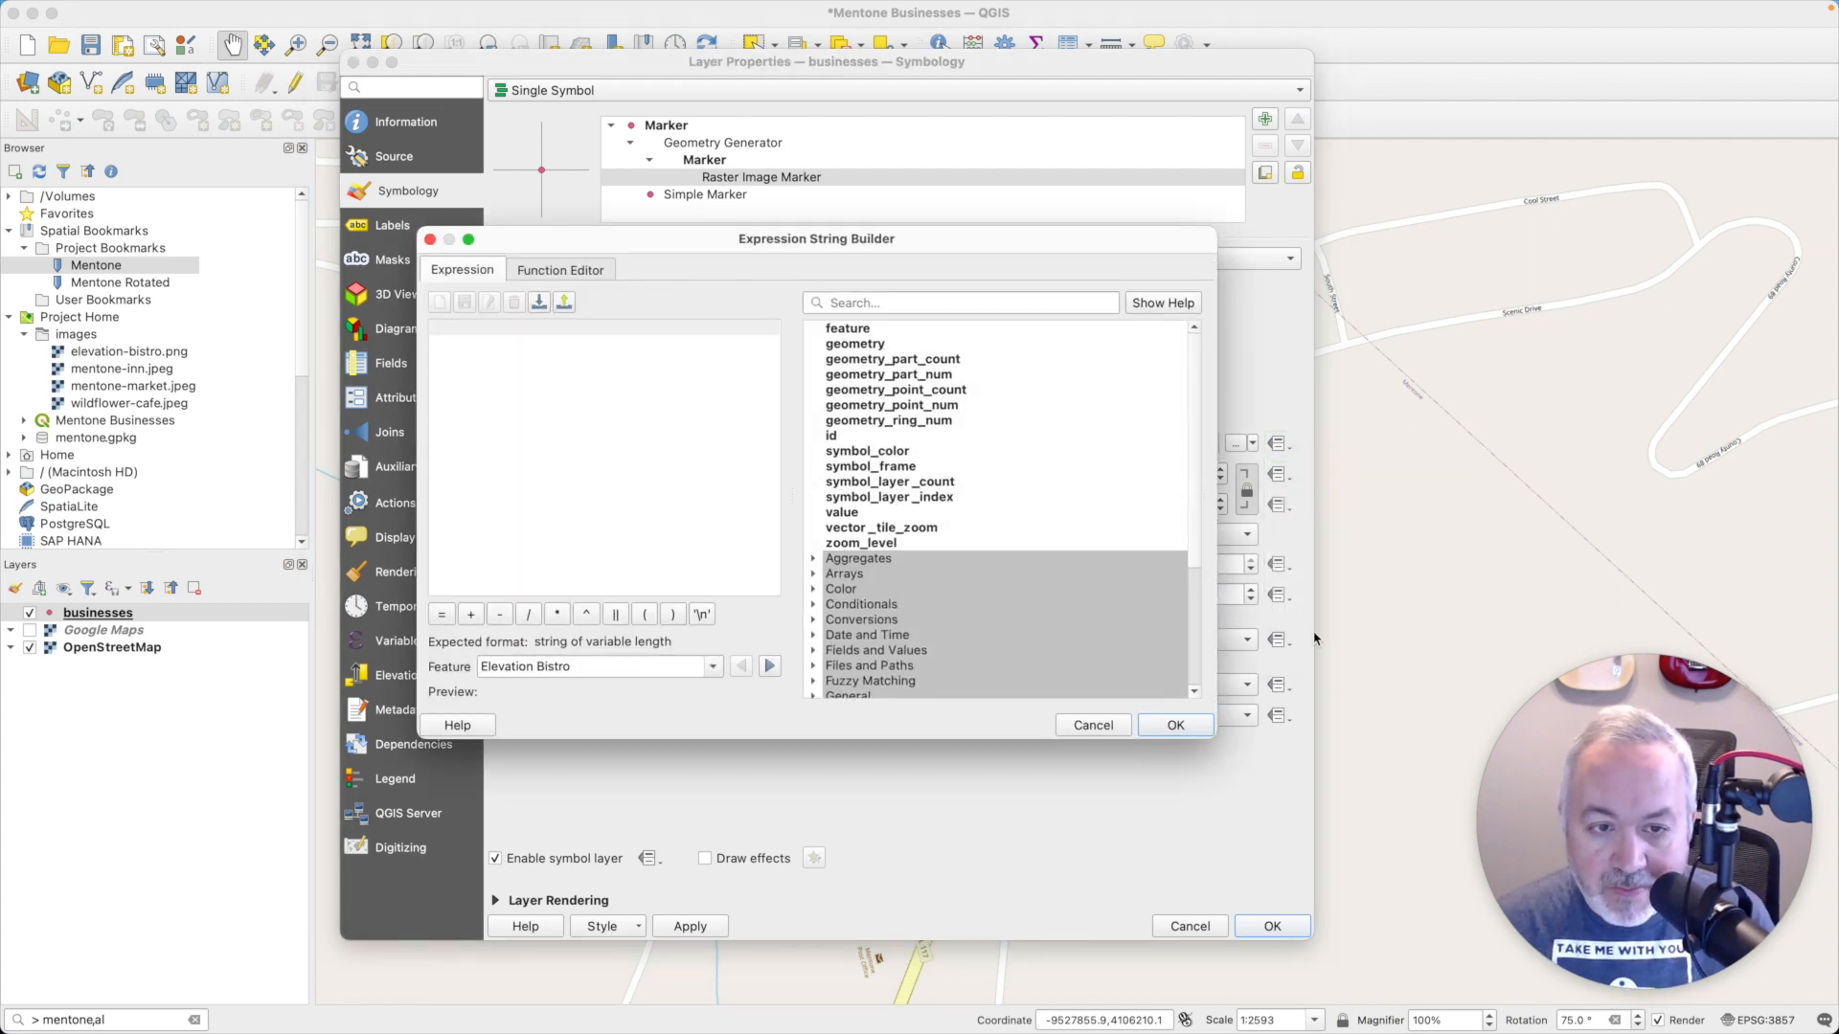
pyautogui.press('super+Tab')
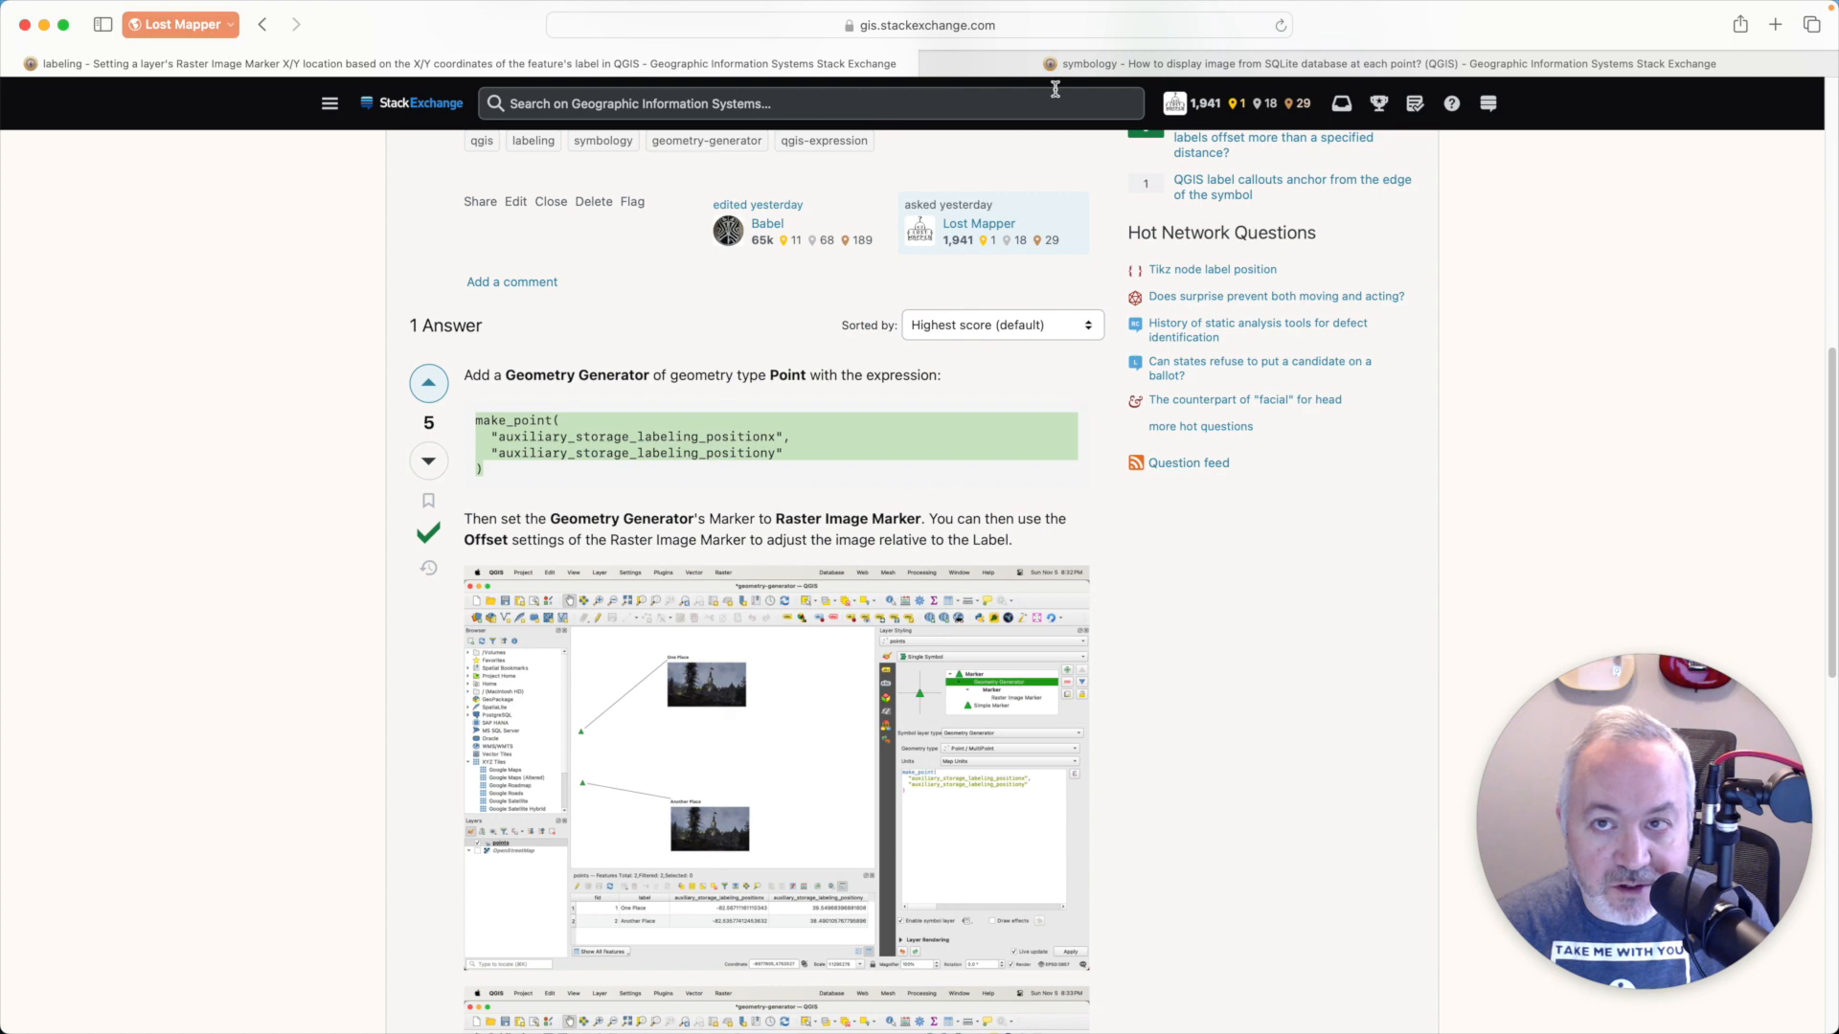
pyautogui.click(1352, 65)
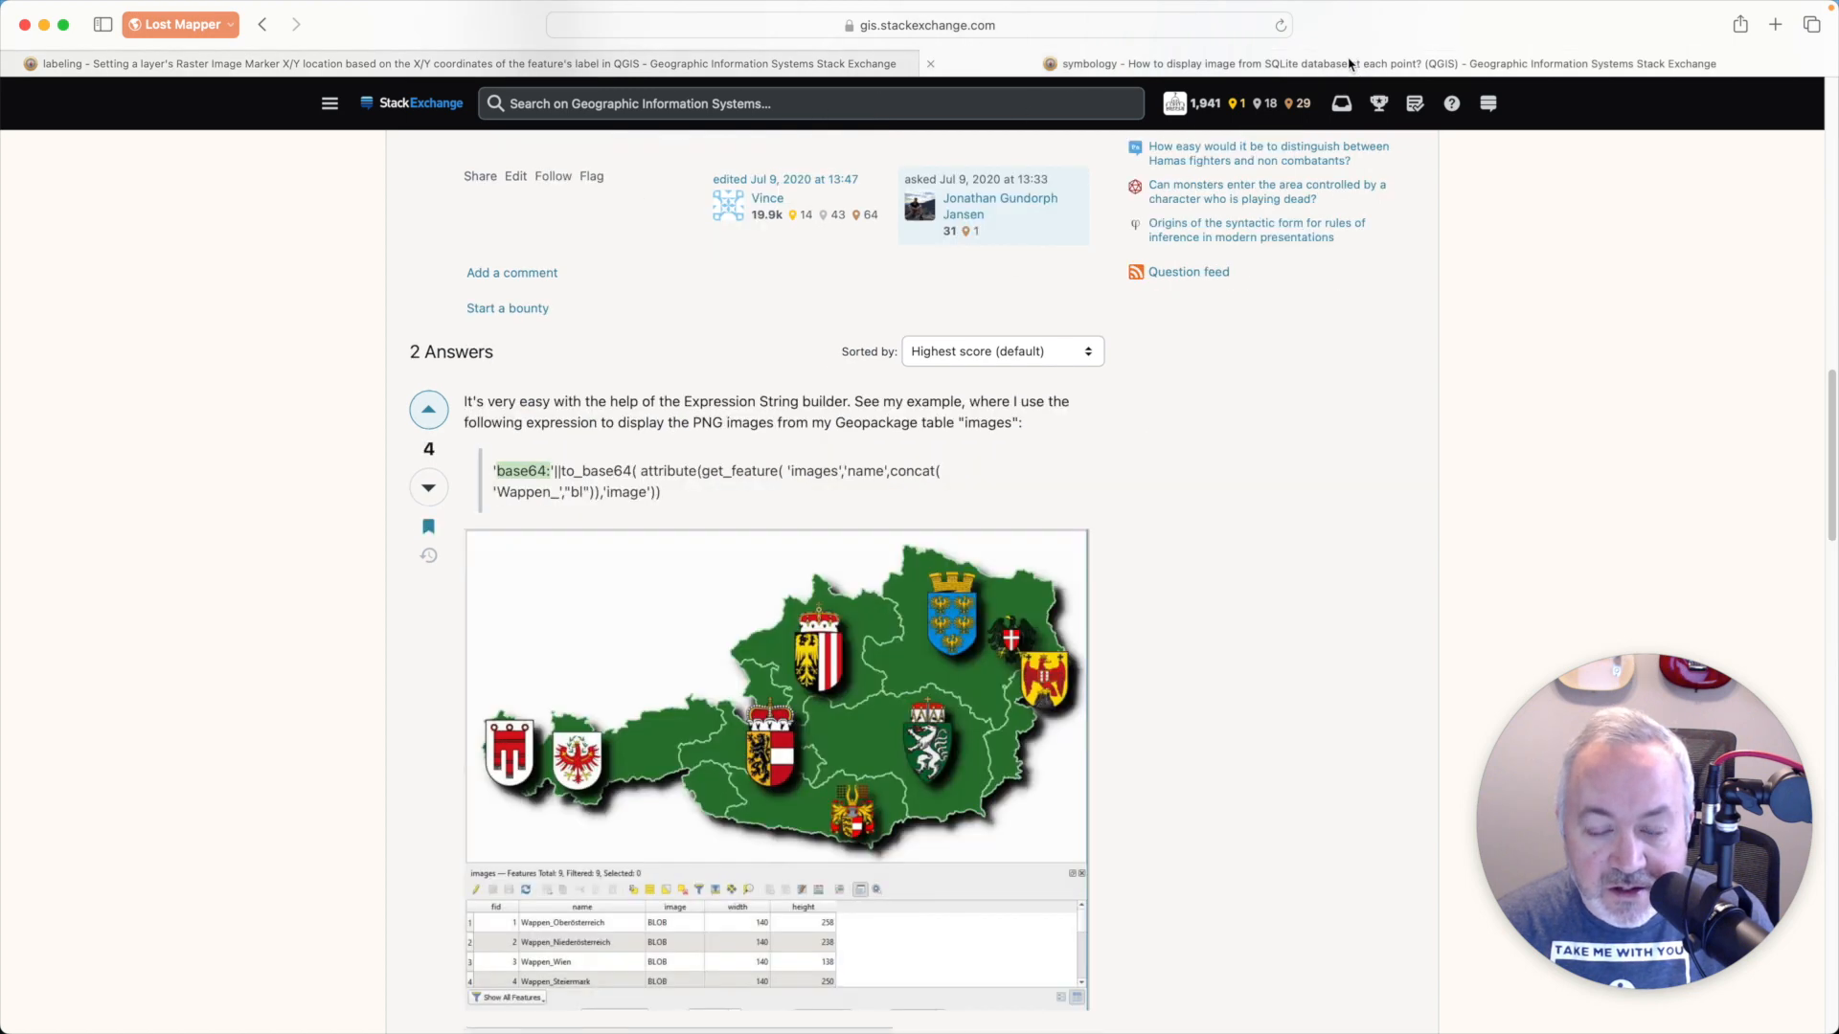
pyautogui.click(733, 463)
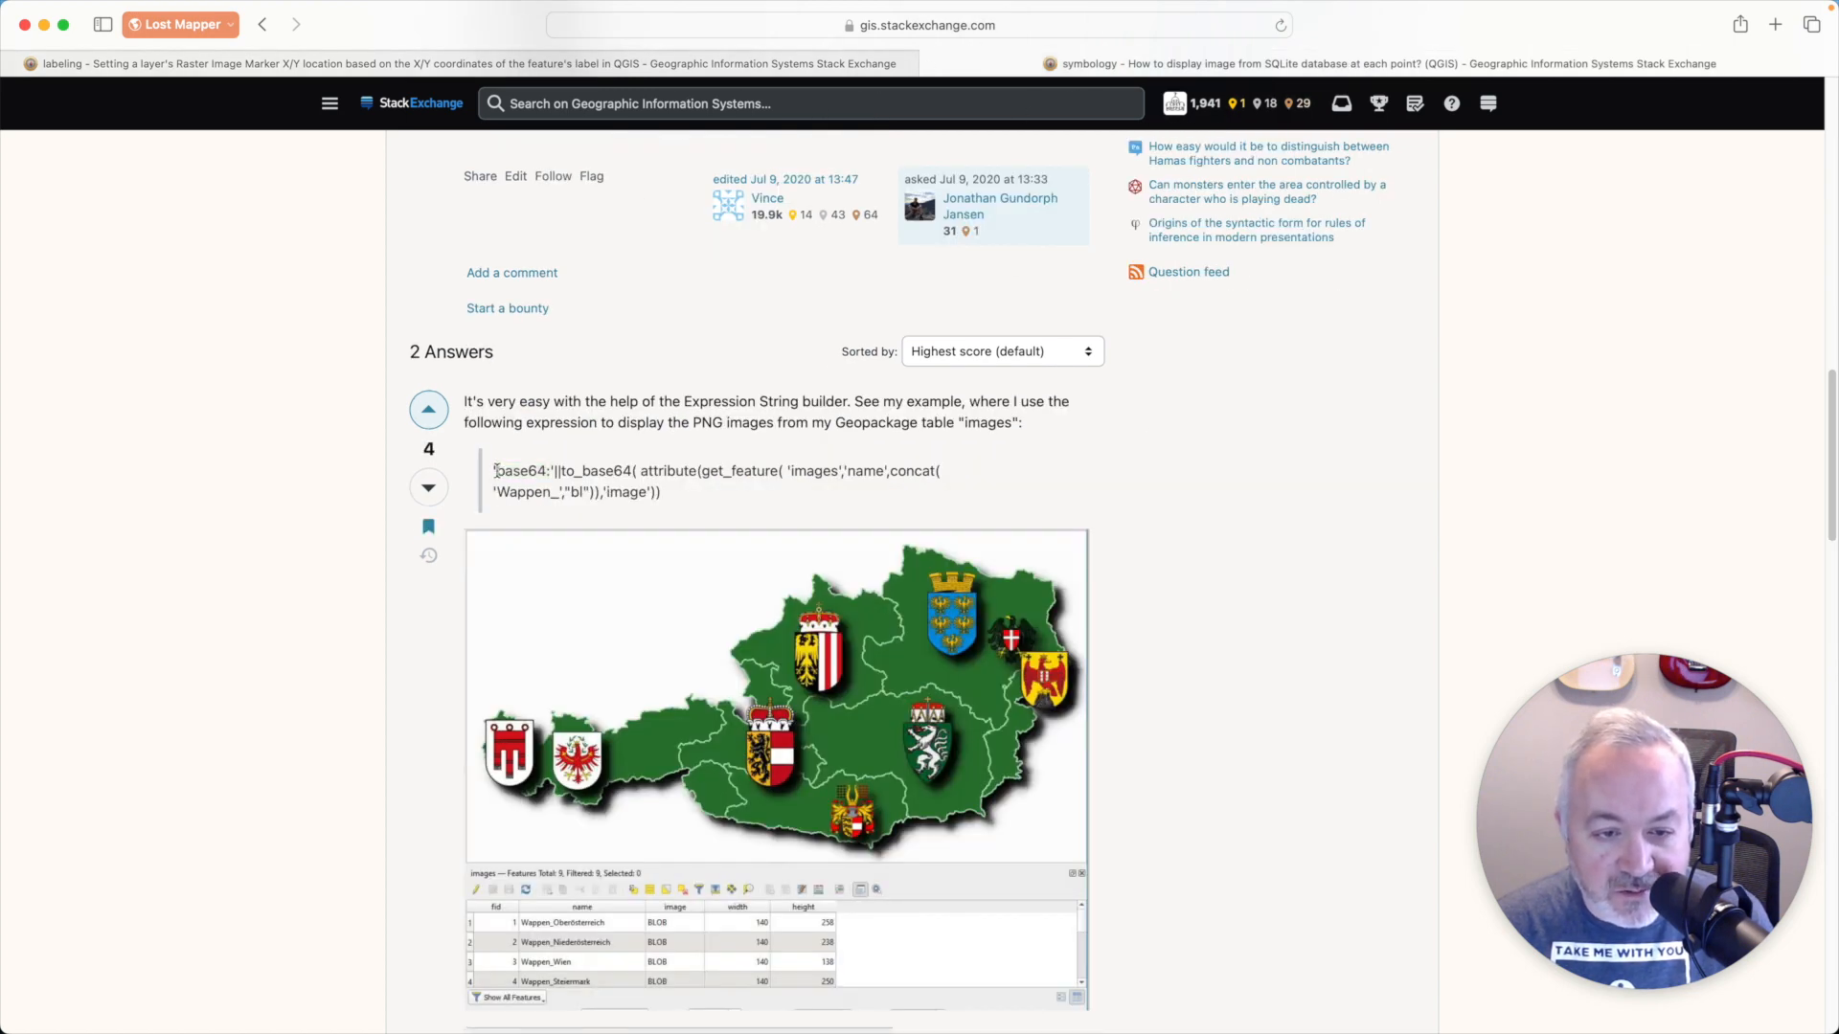
pyautogui.moveTo(492, 476); pyautogui.dragTo(562, 472)
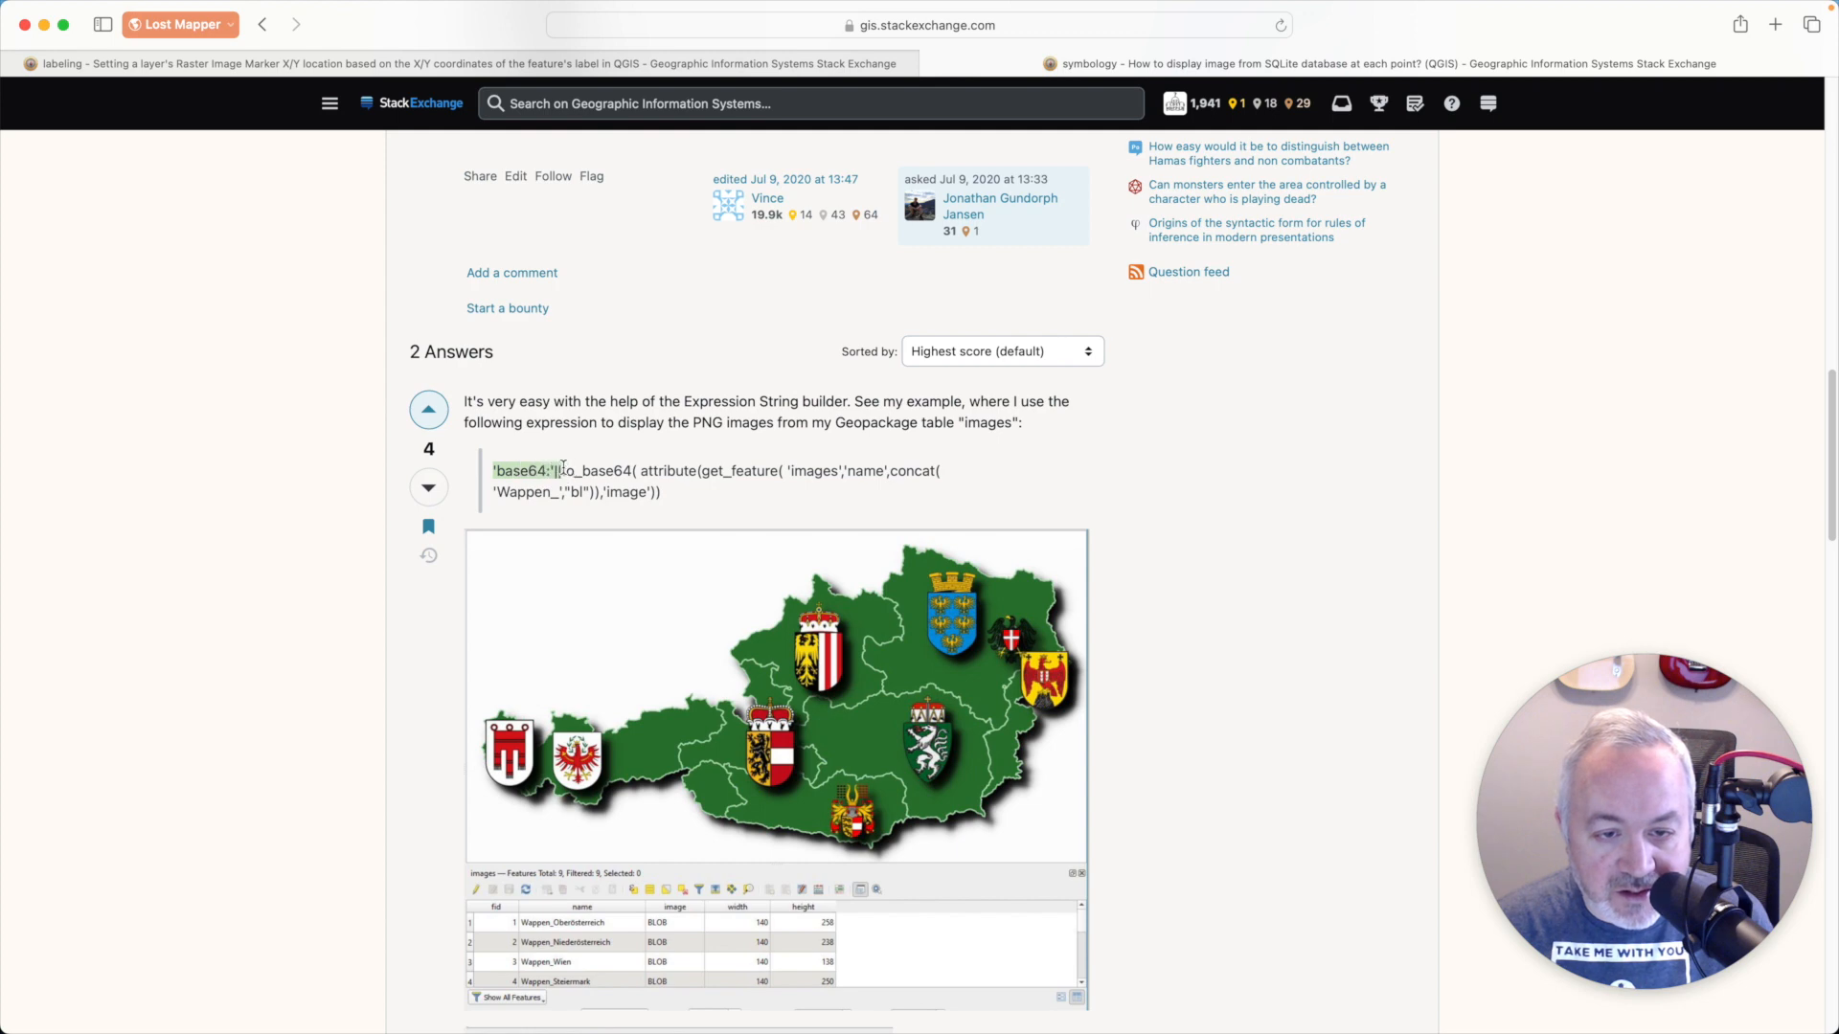
pyautogui.press('super+Tab')
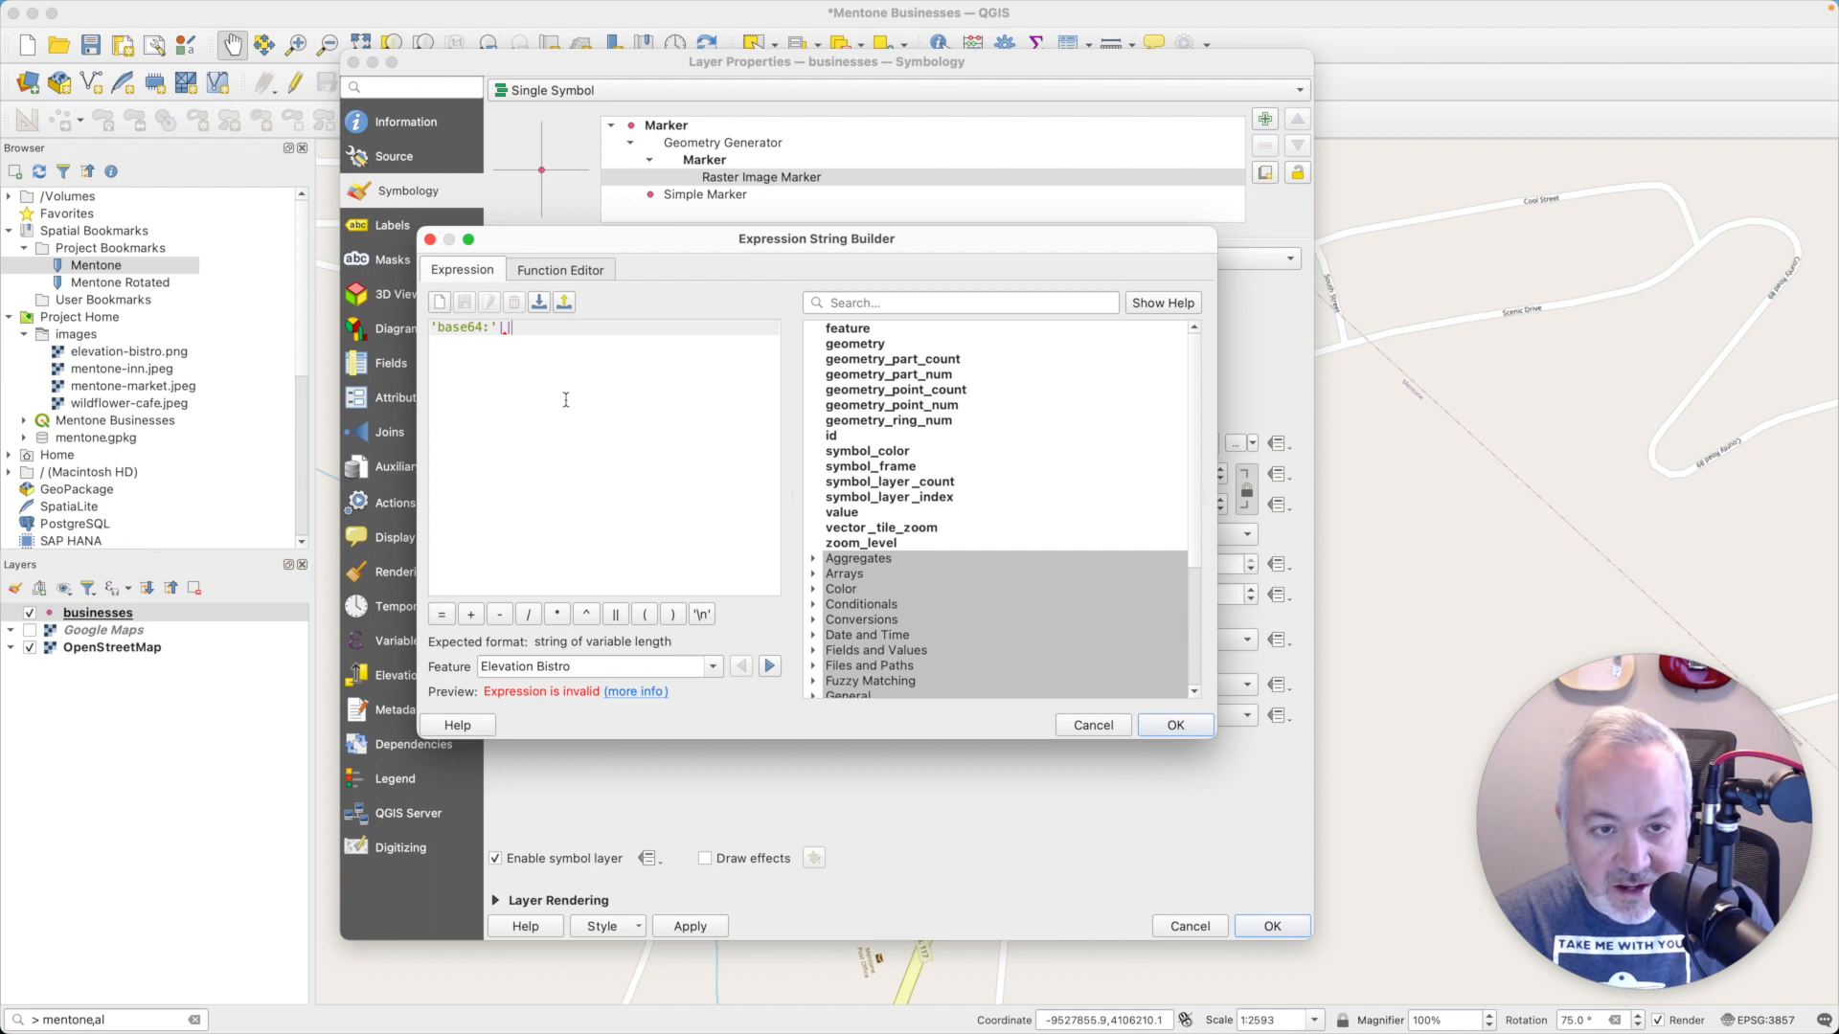
# - Complete the image expression as 'base64:'||to_base64("image") and apply the symbology to the businesses layer
pyautogui.write('\'||"image"')
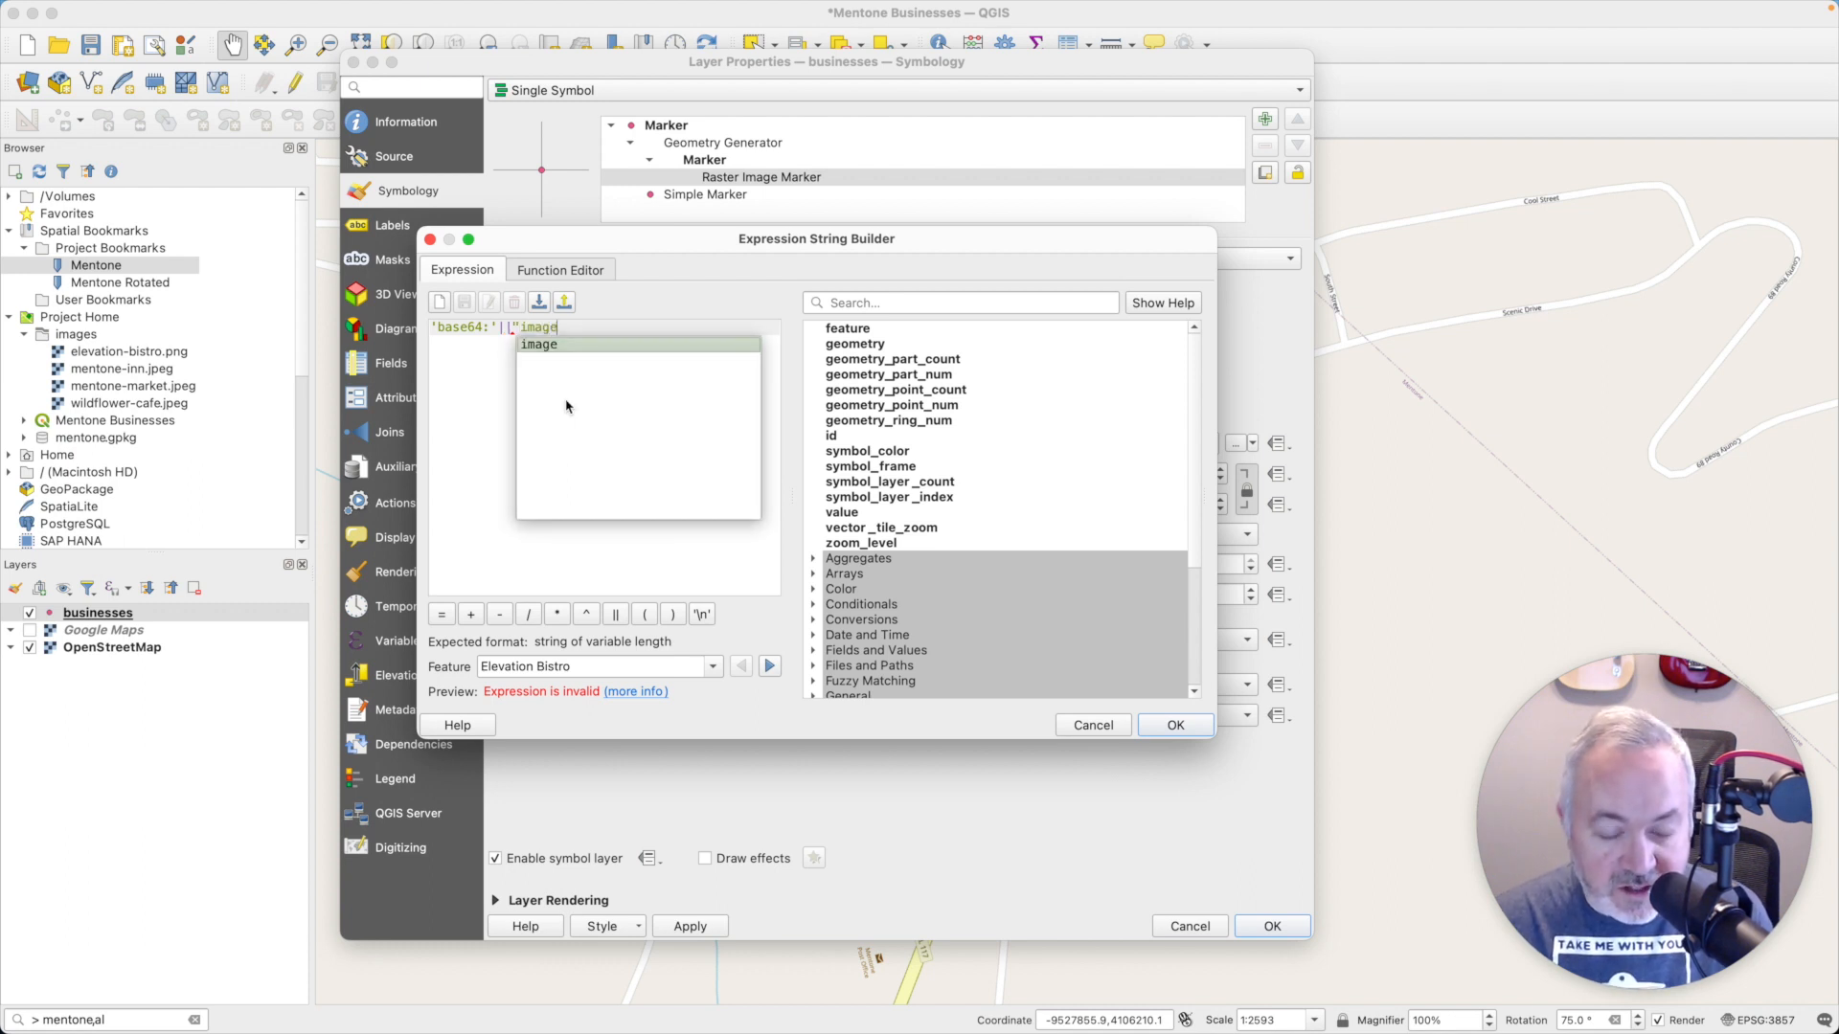
pyautogui.press('Return')
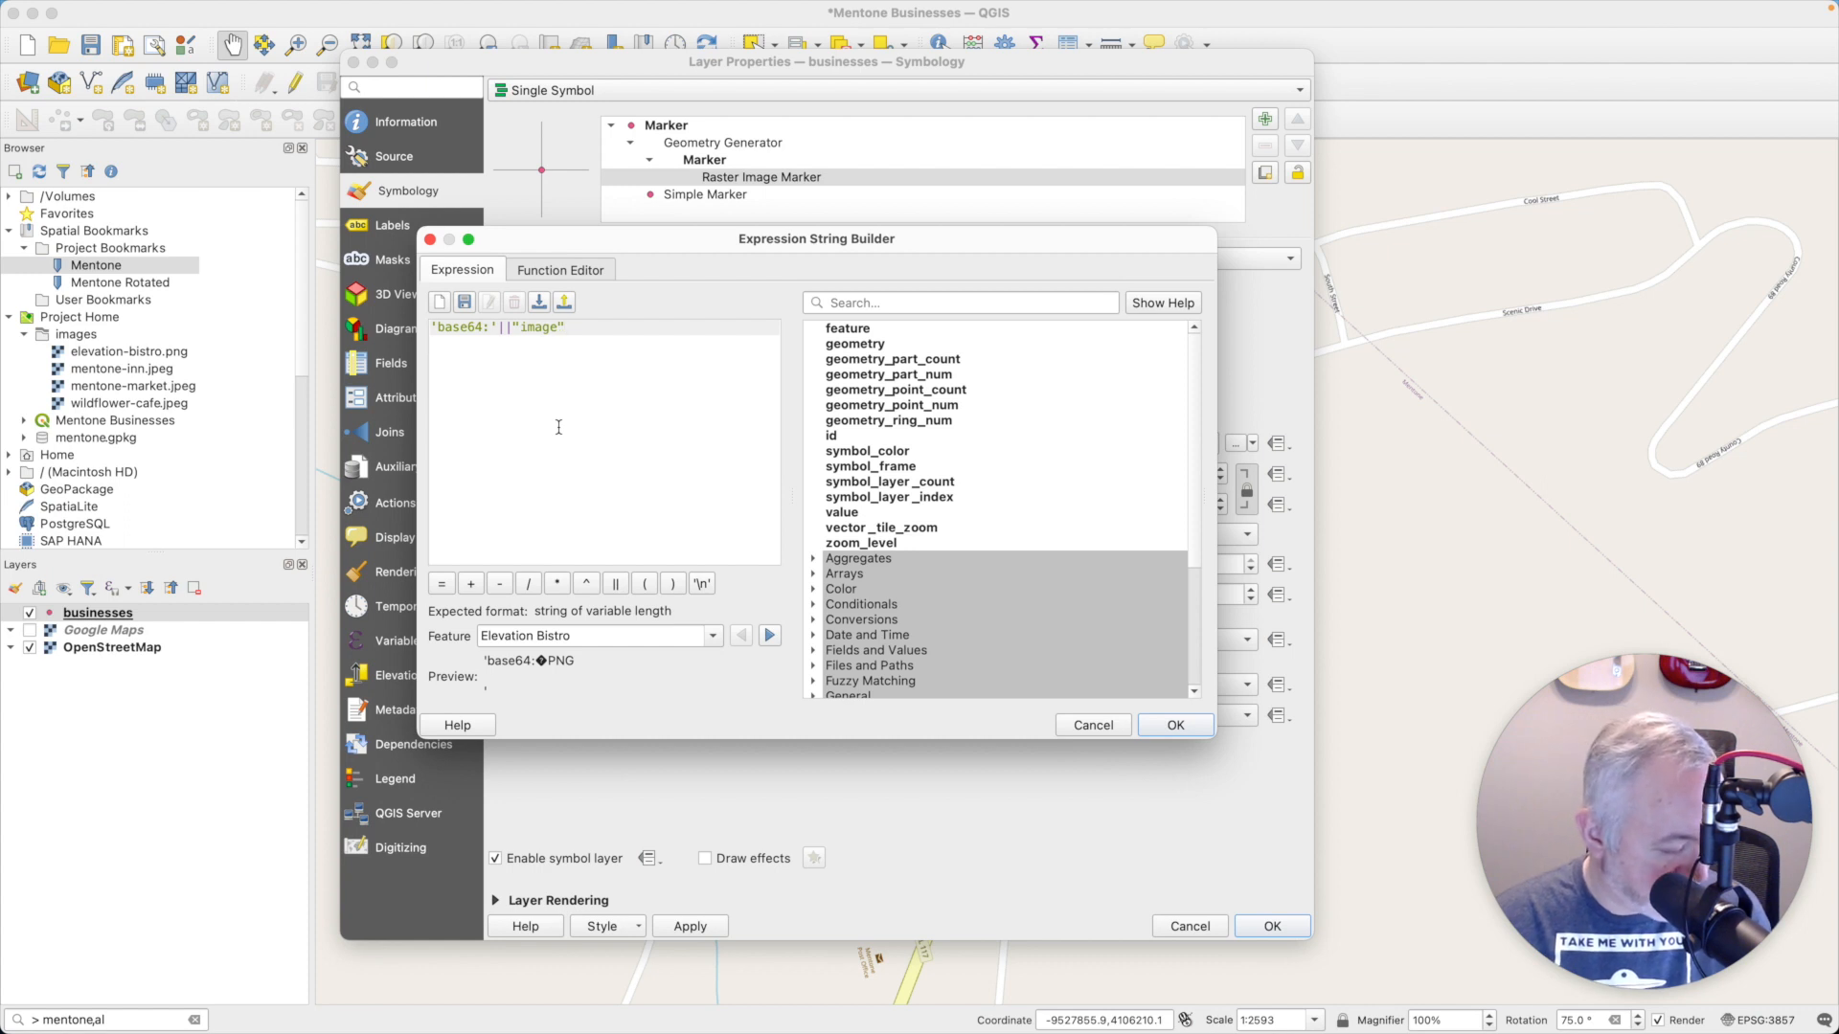
pyautogui.press('BackSpace')
pyautogui.press('BackSpace')
pyautogui.press('BackSpace')
pyautogui.press('BackSpace')
pyautogui.press('BackSpace')
pyautogui.press('BackSpace')
pyautogui.press('BackSpace')
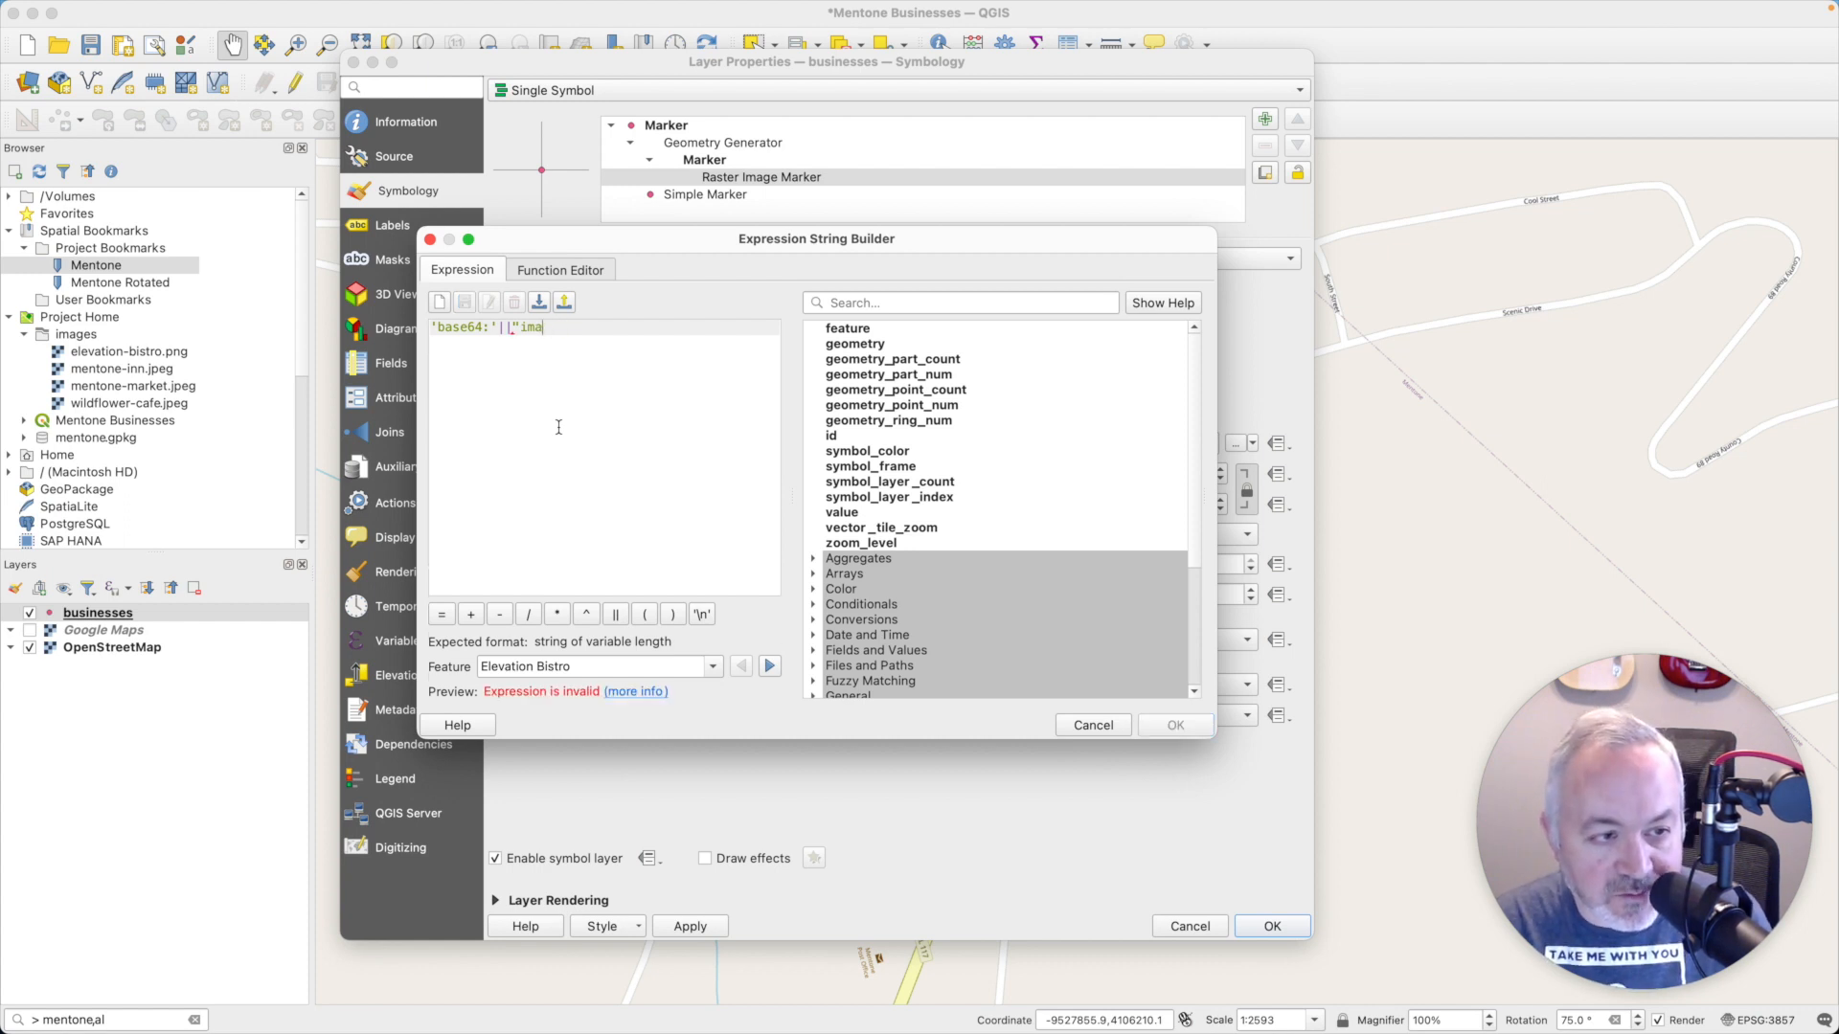
pyautogui.write('to_')
pyautogui.press('Return')
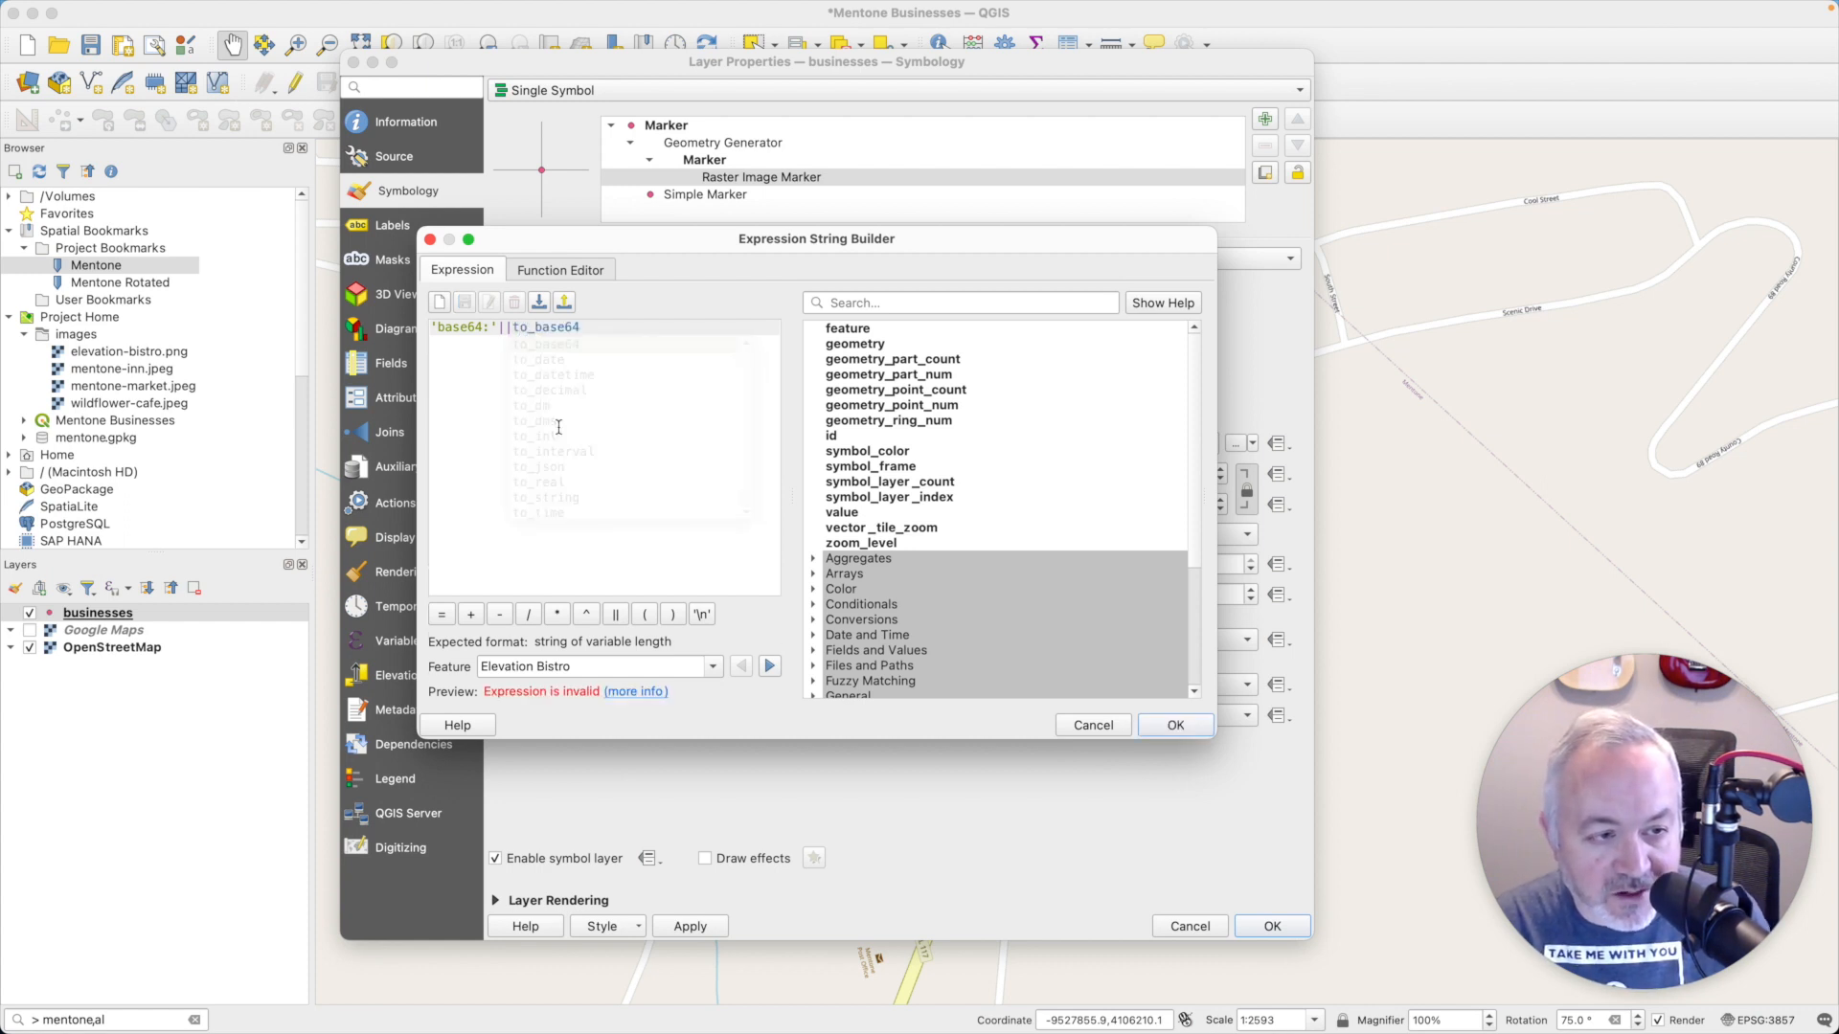
pyautogui.write(':i')
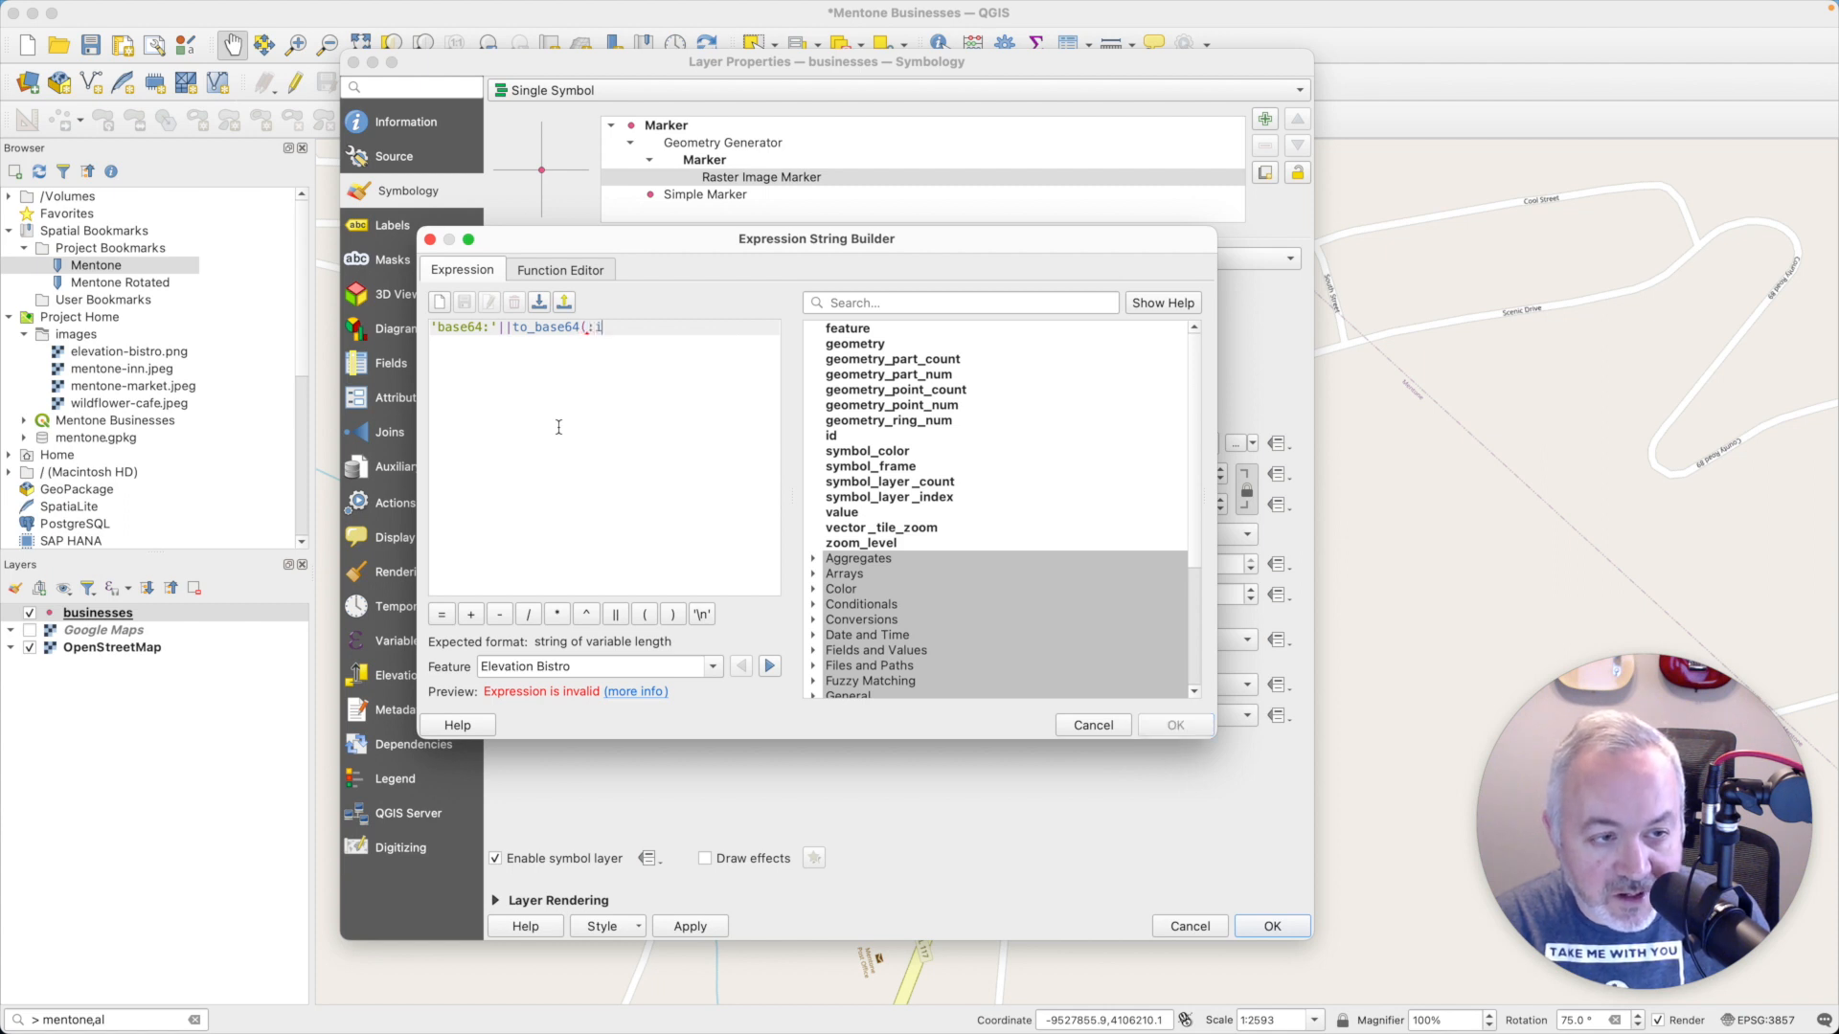
pyautogui.write('m')
pyautogui.press('BackSpace')
pyautogui.press('BackSpace')
pyautogui.press('BackSpace')
pyautogui.write('"i')
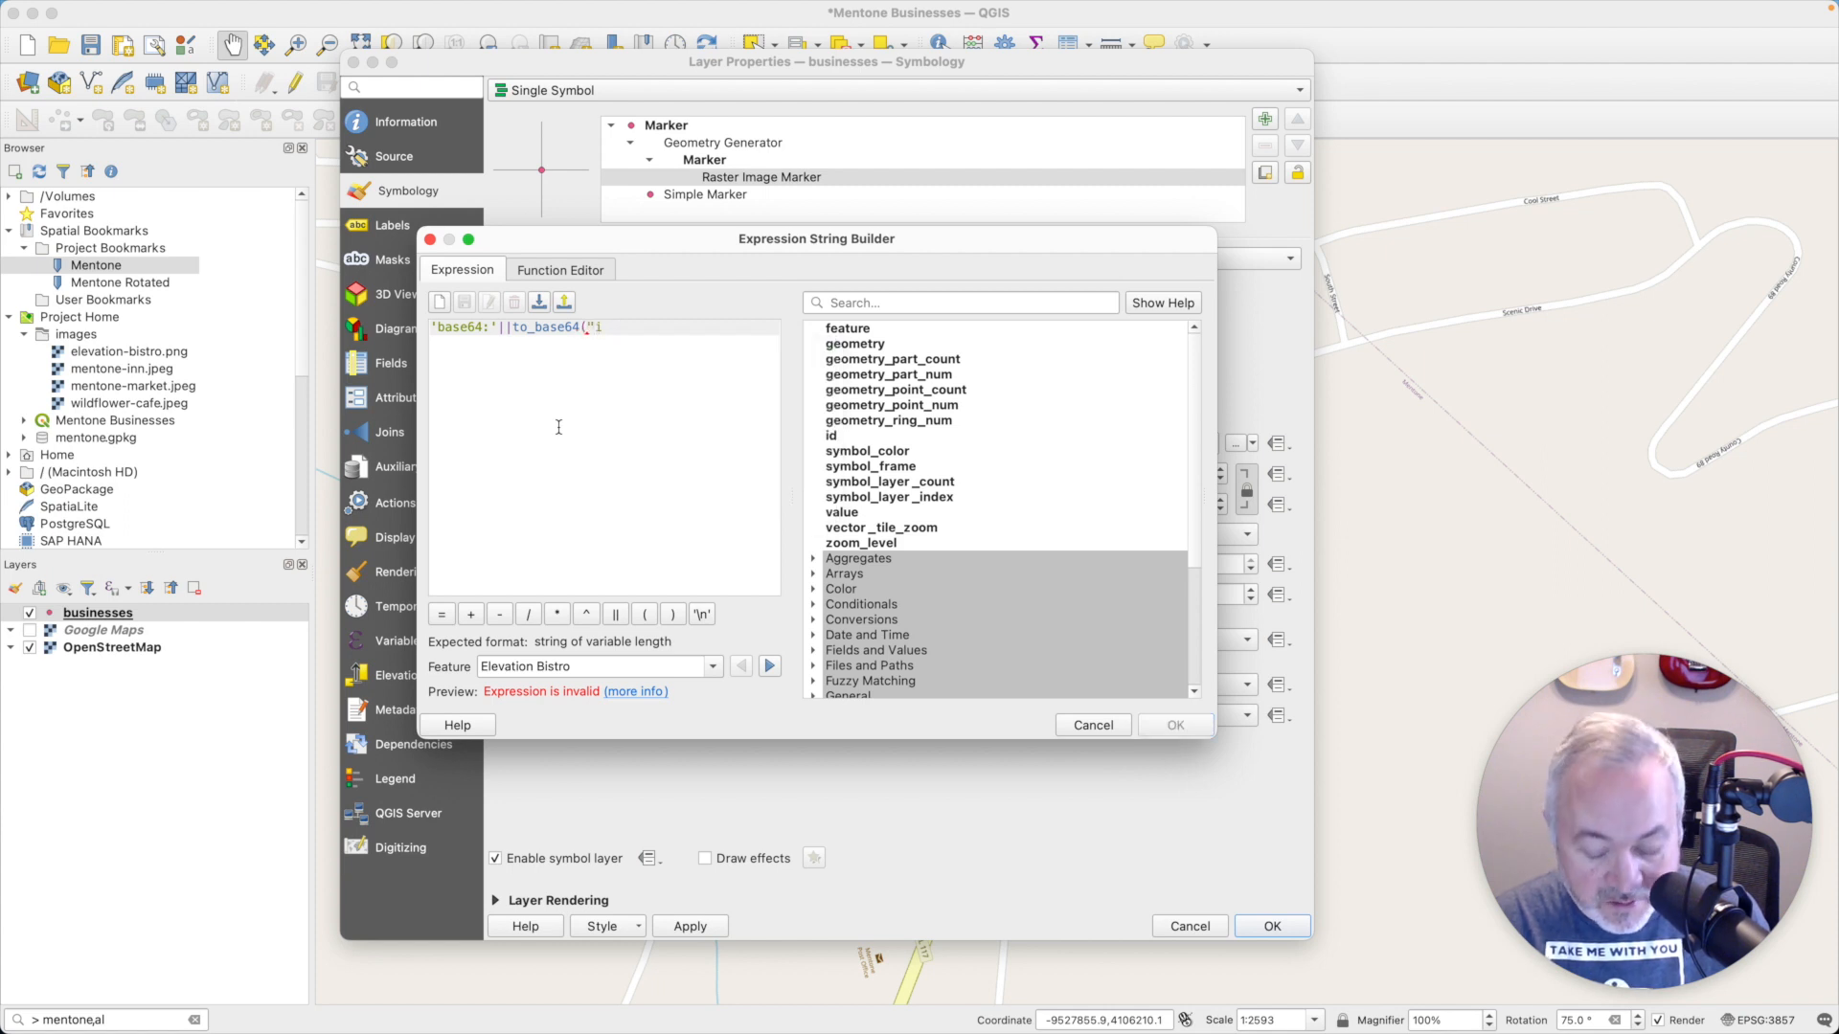
pyautogui.write('mage")')
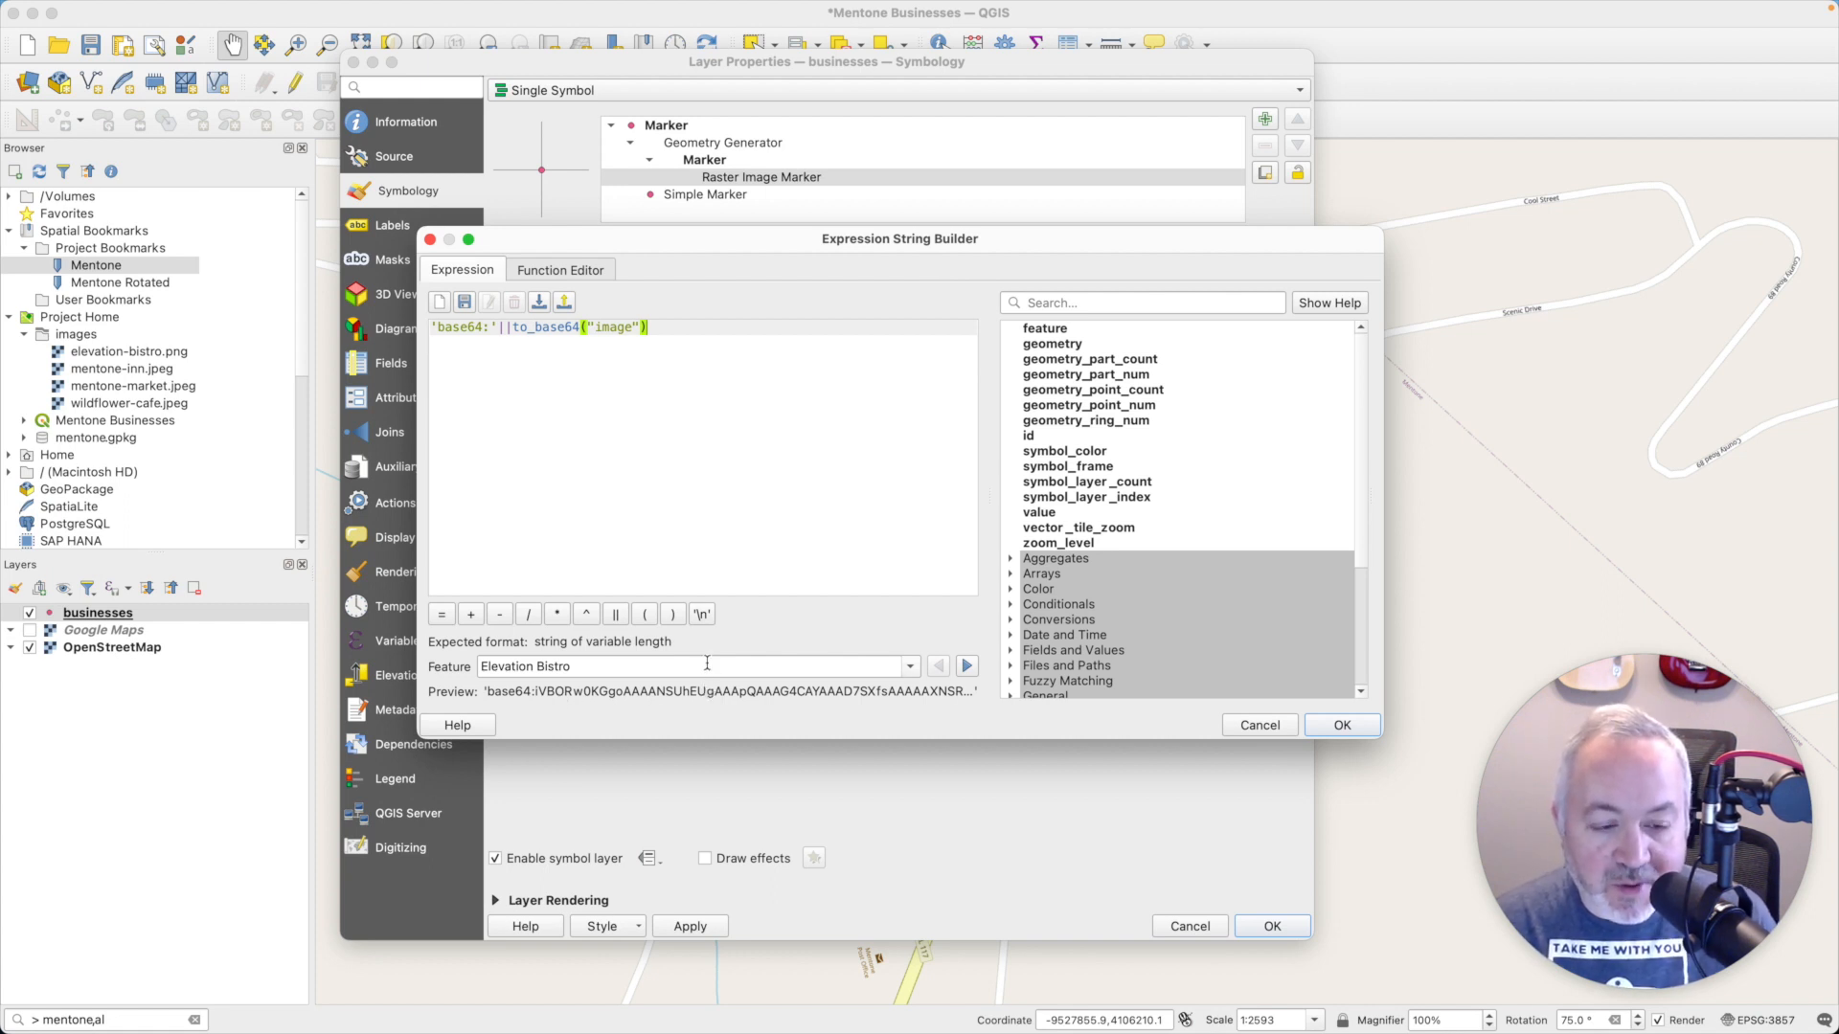
pyautogui.click(1341, 726)
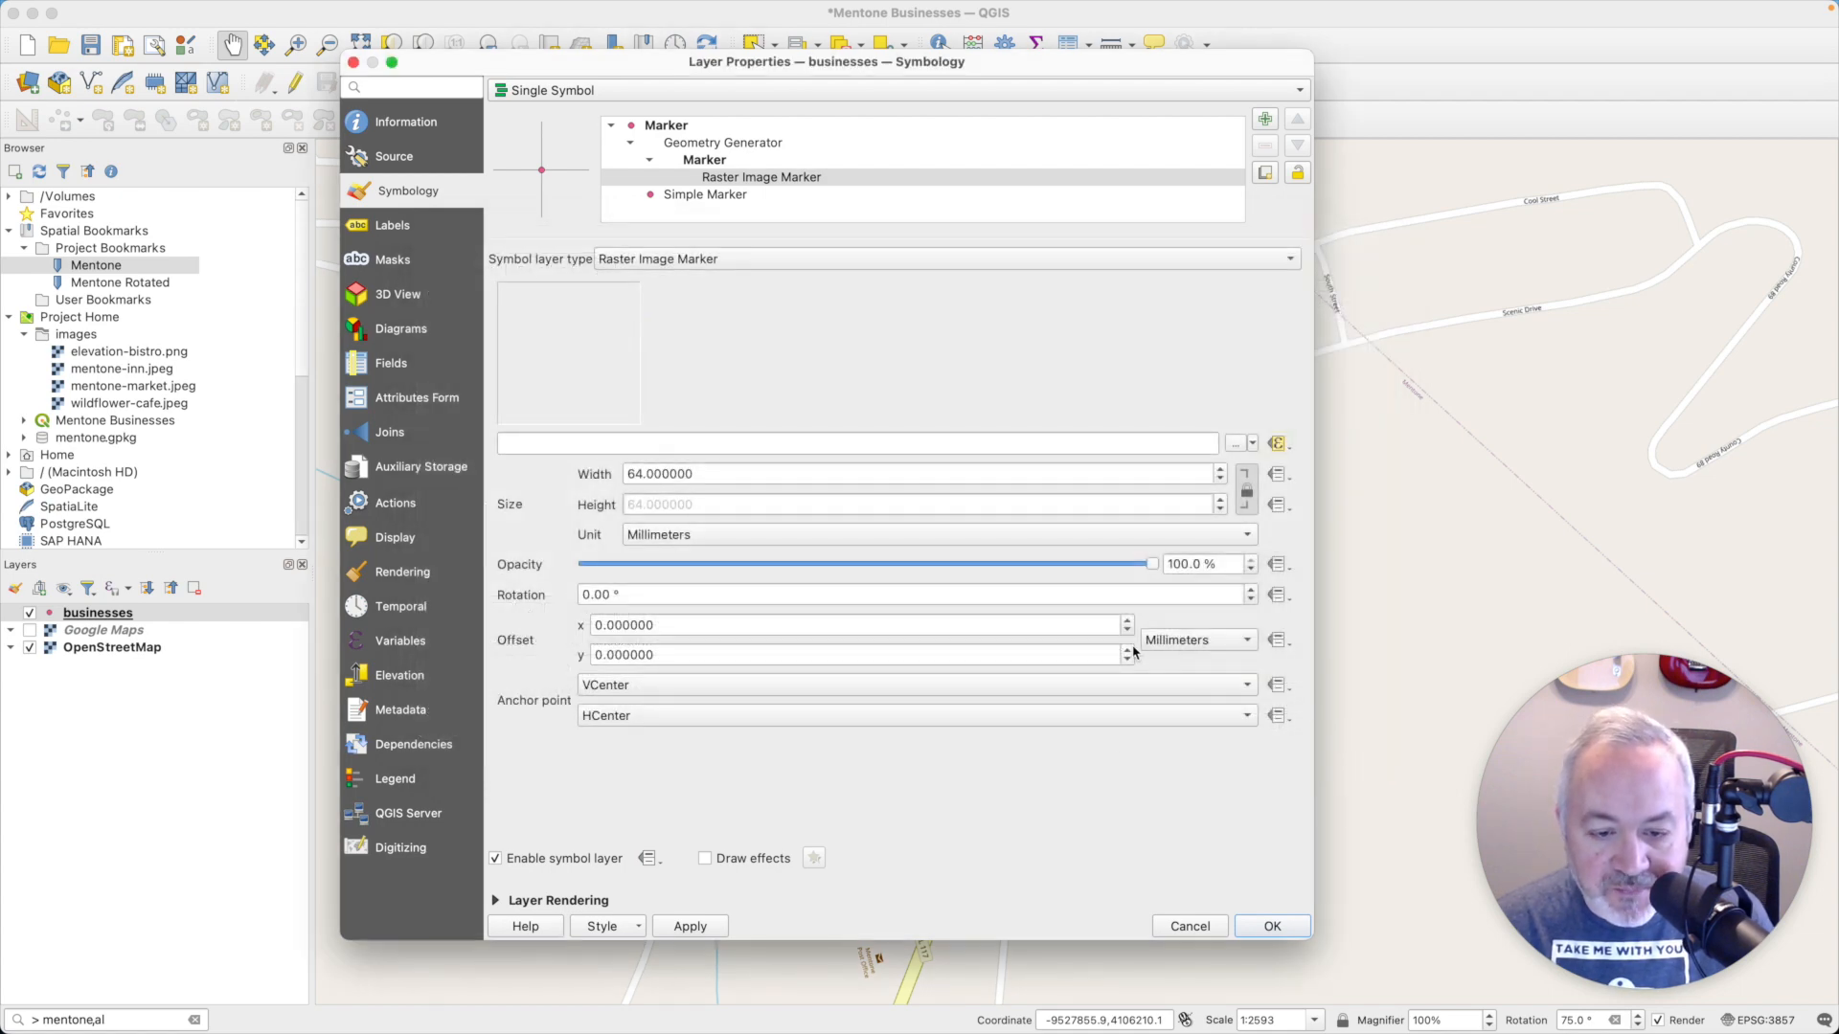
pyautogui.click(1272, 927)
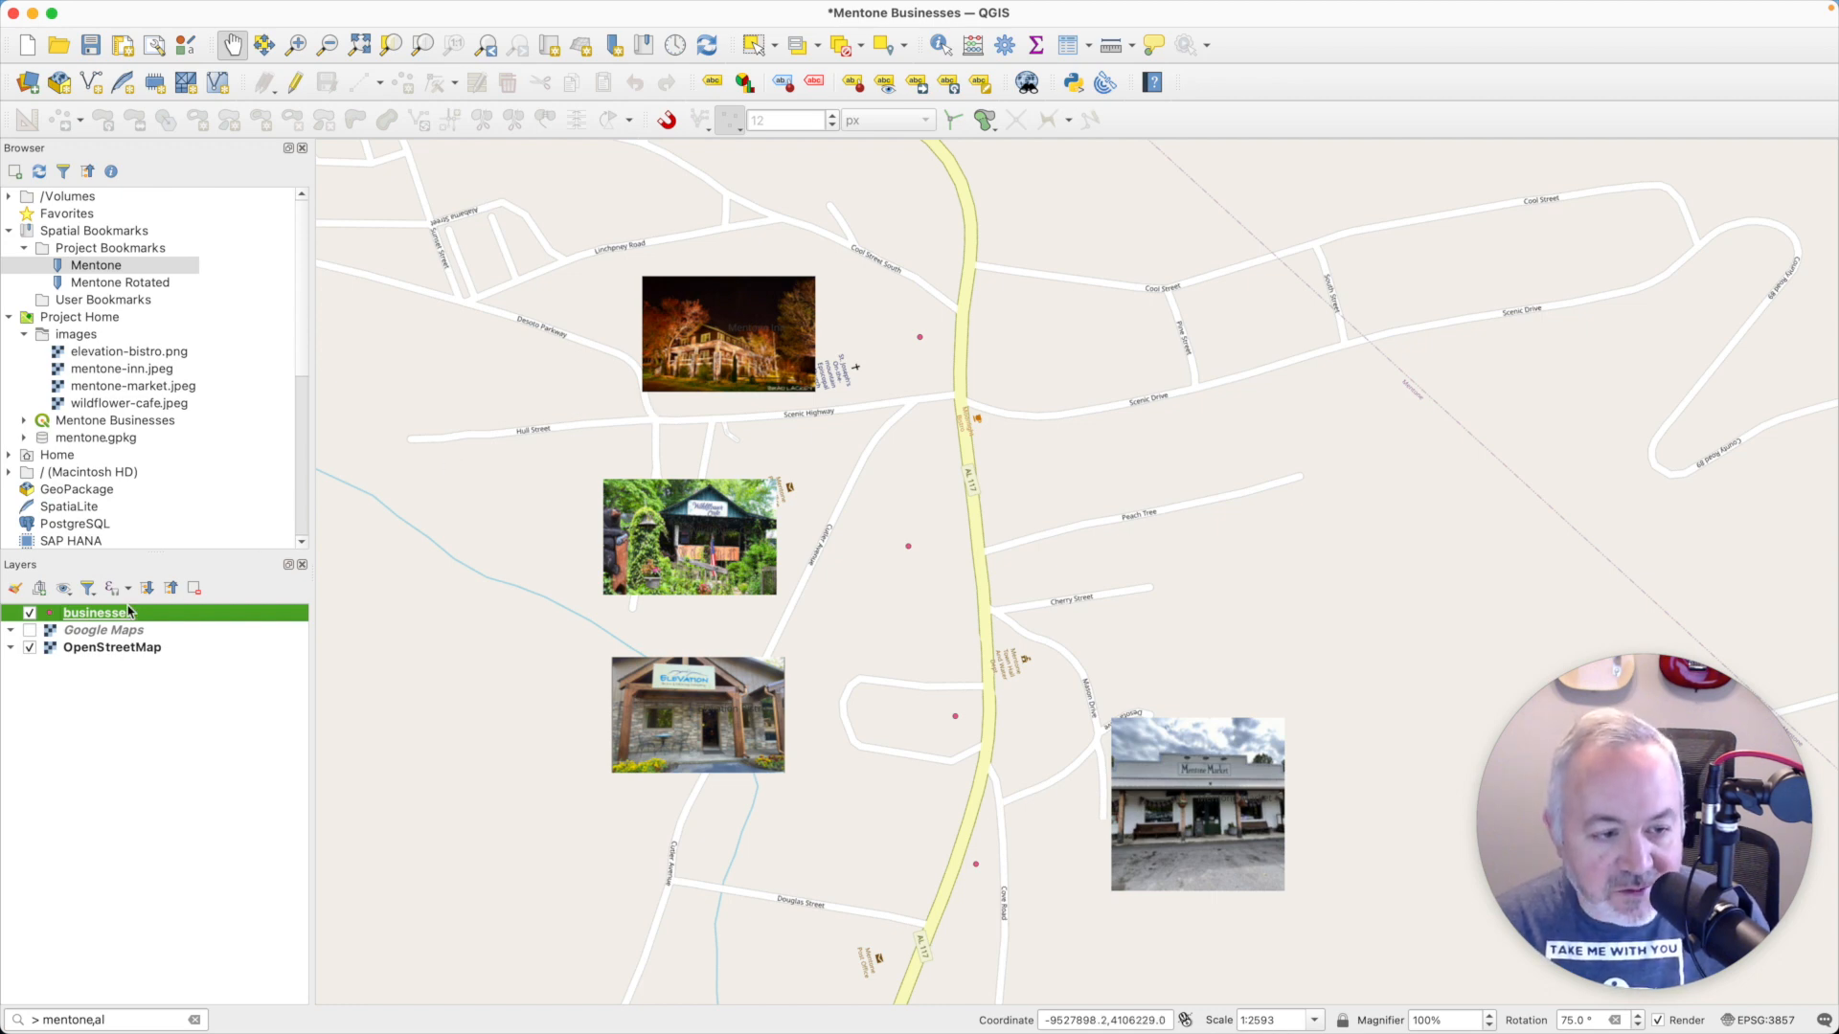
# - Show the live styling settings for the businesses layer and set the Raster Image Marker's vertical anchor point to Top
pyautogui.press('F7')
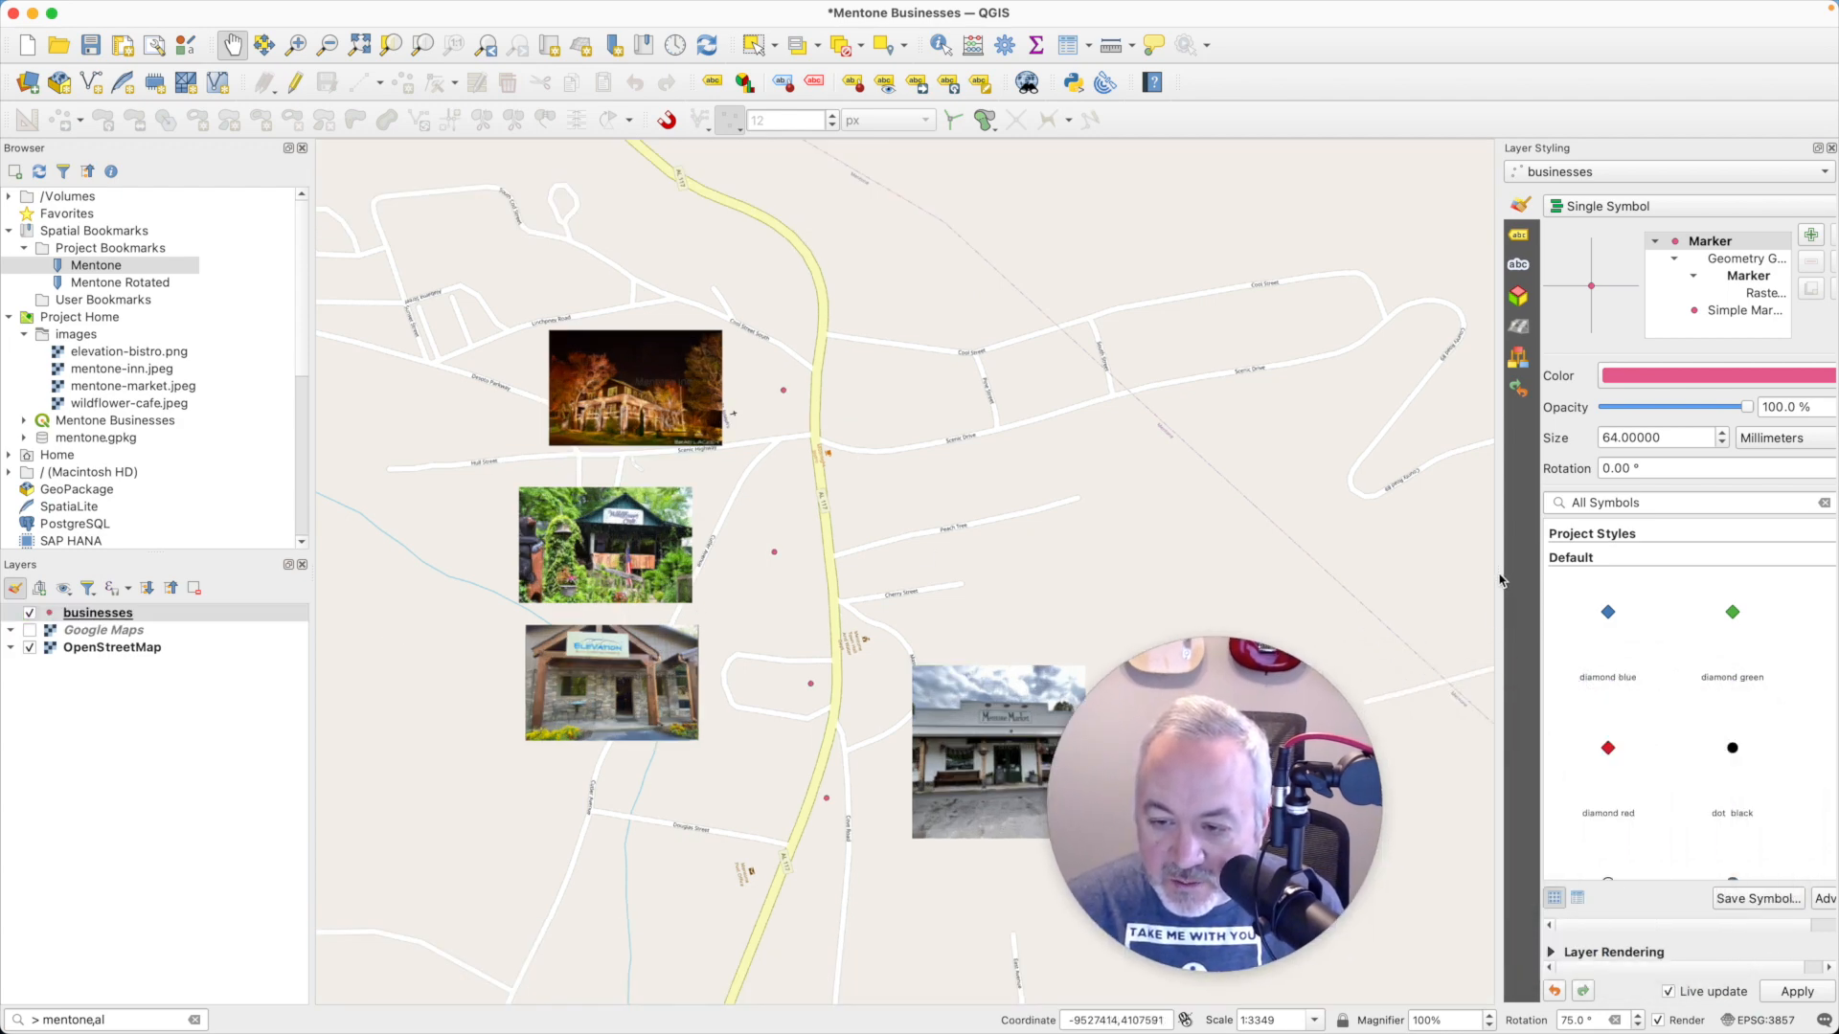
pyautogui.moveTo(1499, 587); pyautogui.dragTo(1313, 579)
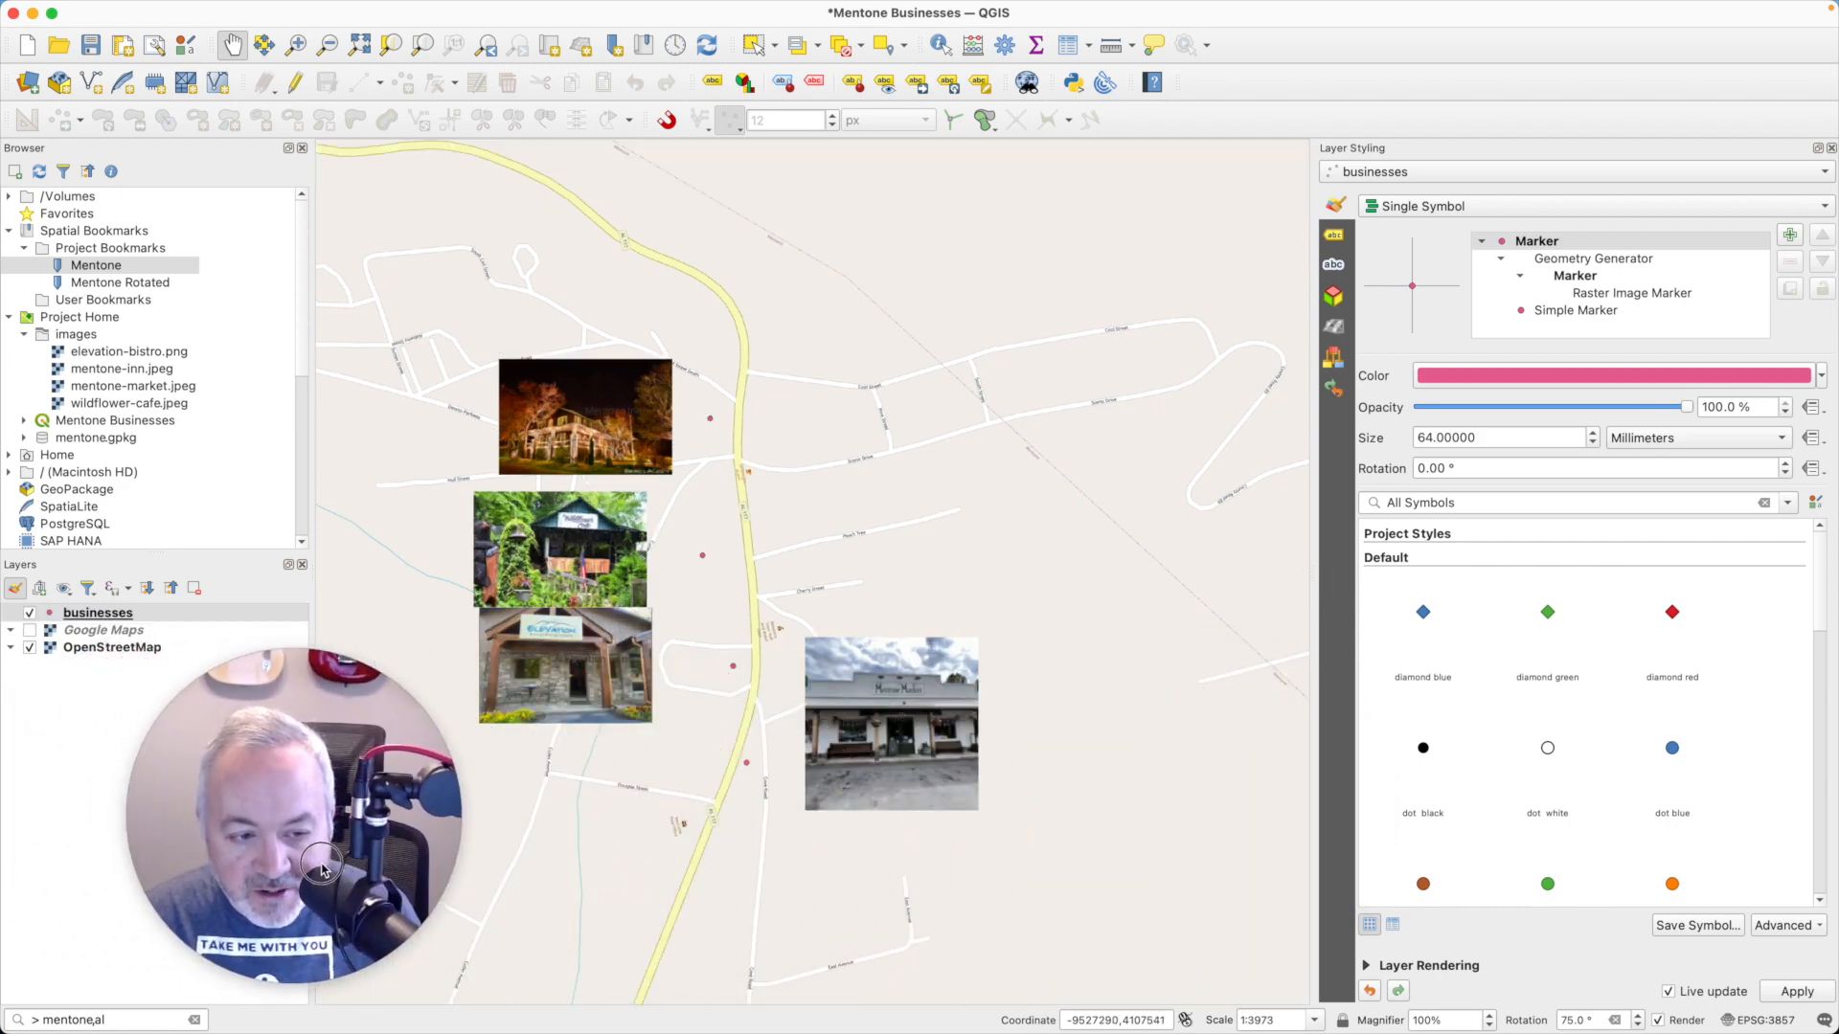
pyautogui.click(1599, 296)
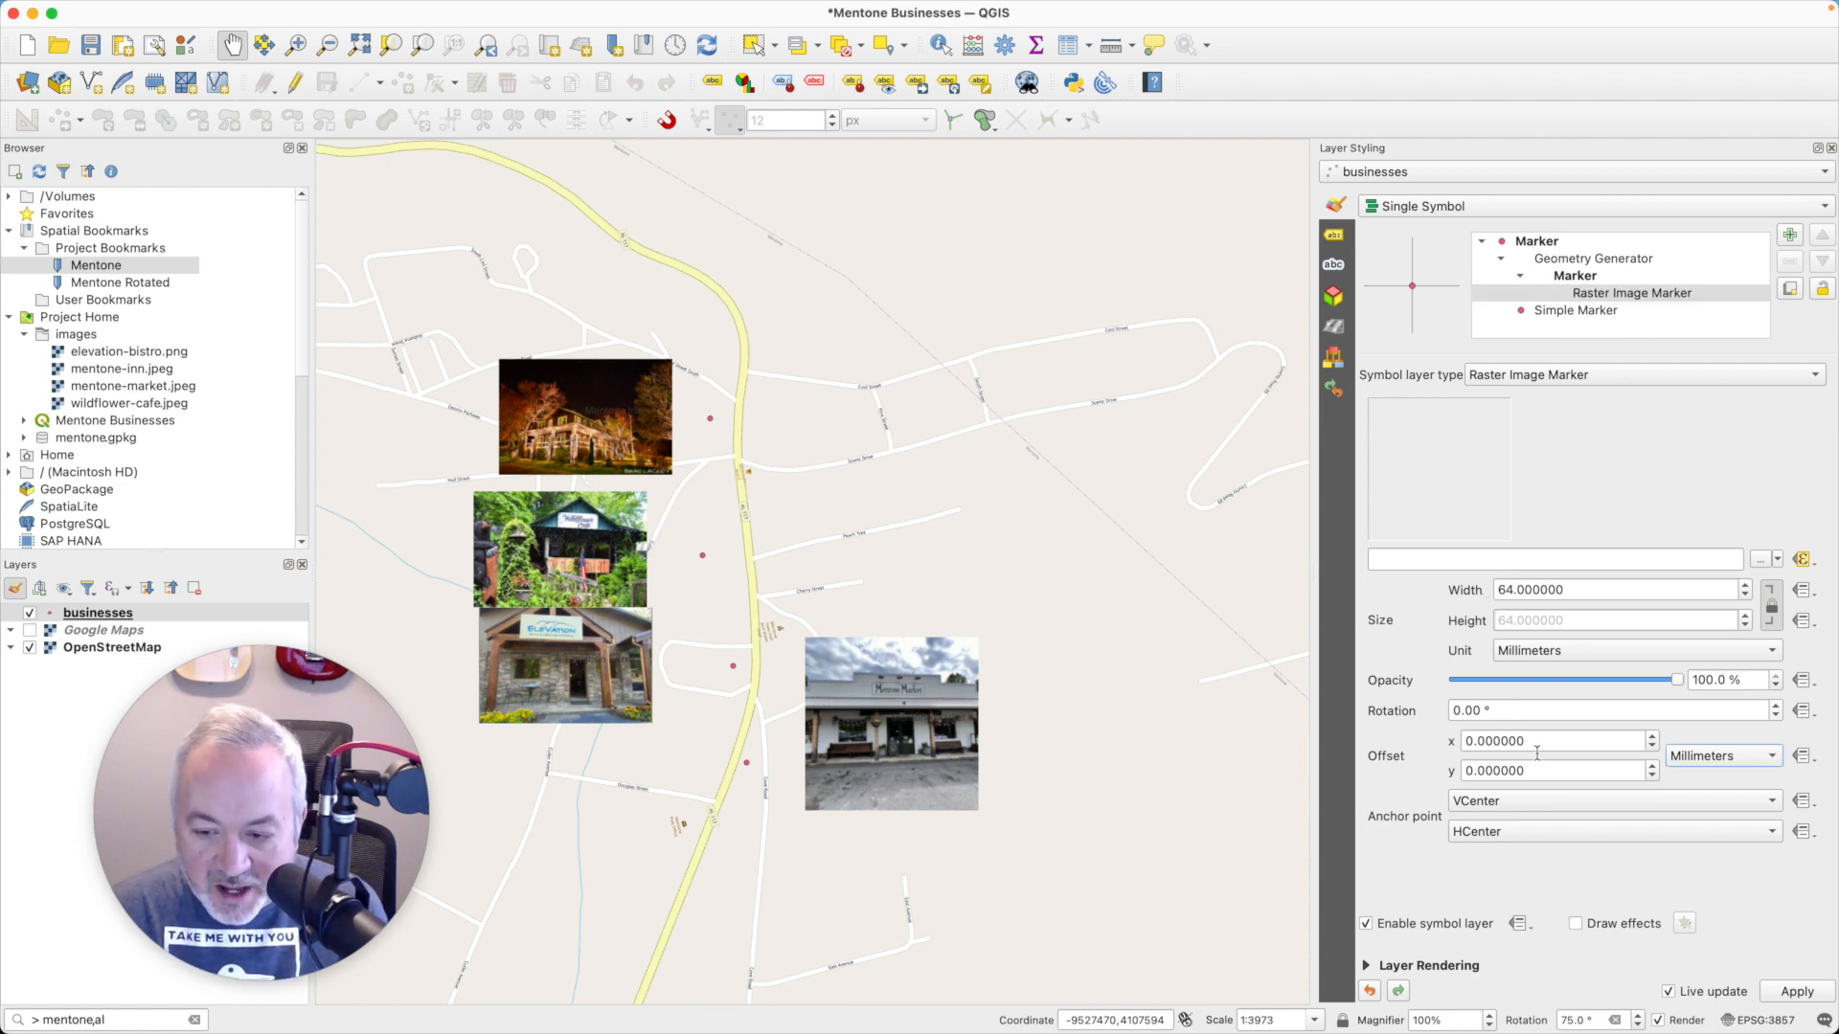
pyautogui.click(1500, 802)
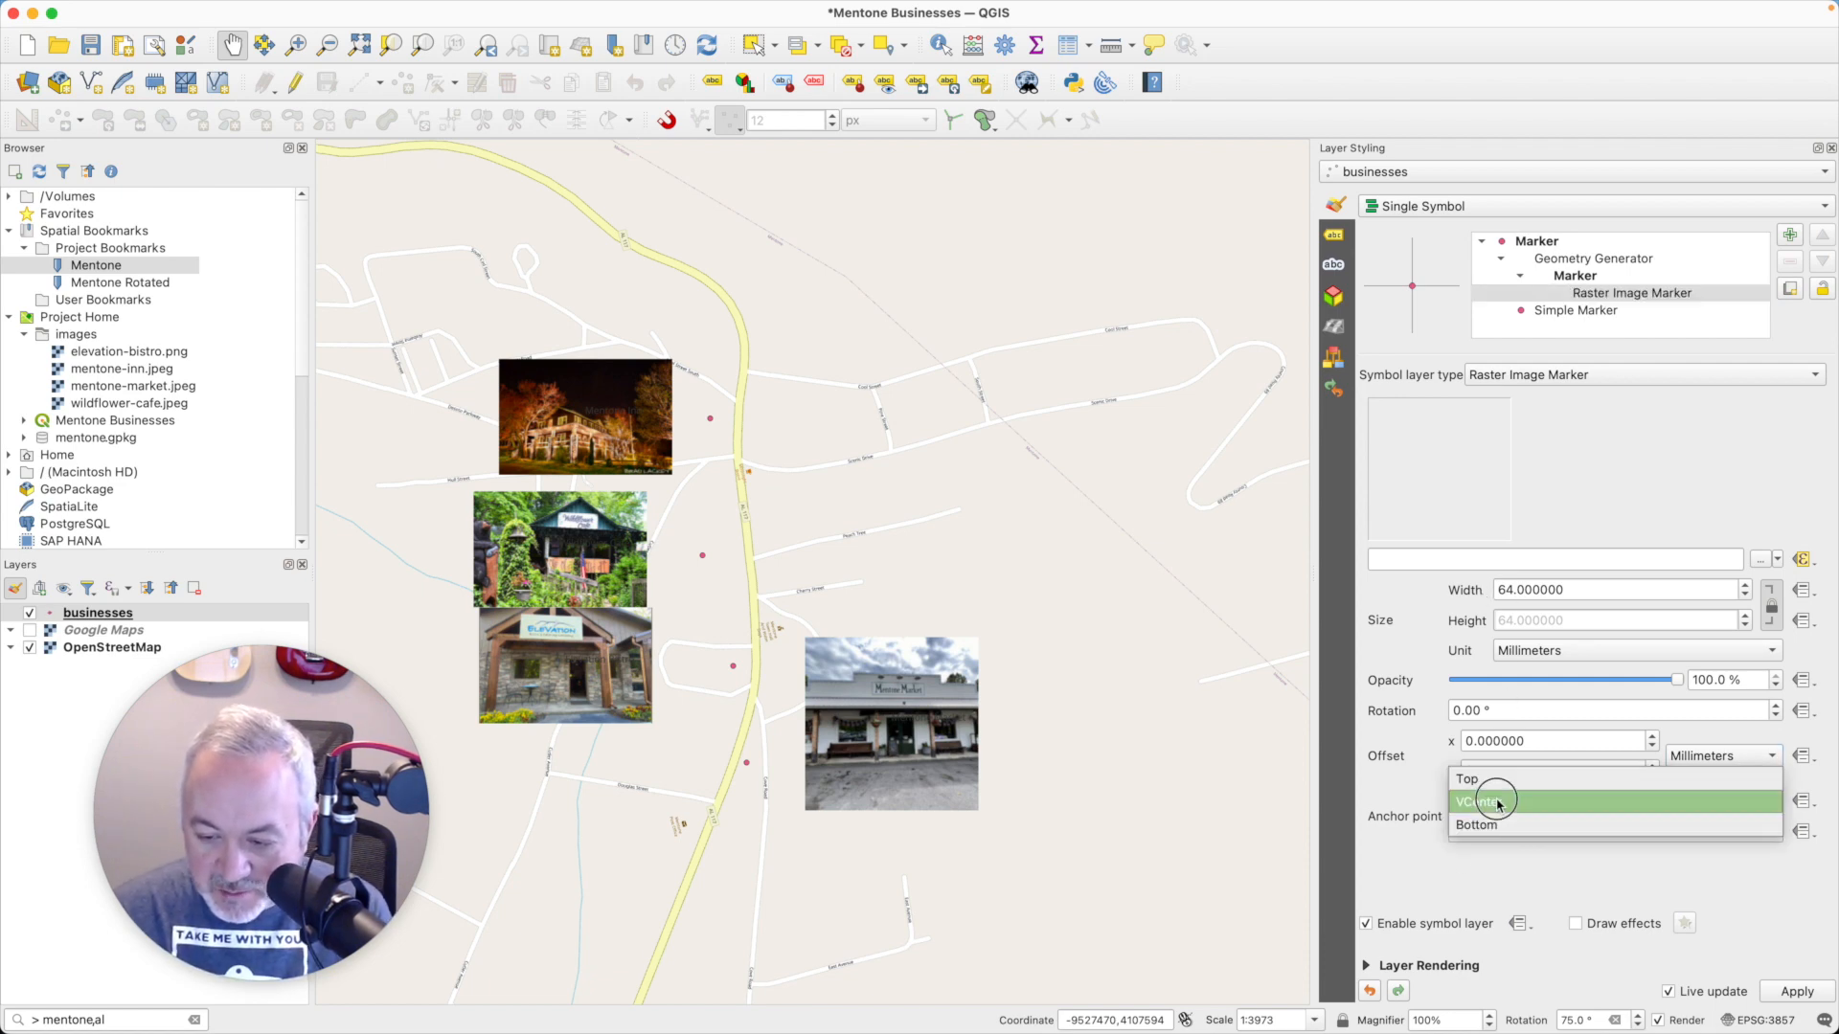
pyautogui.click(1497, 777)
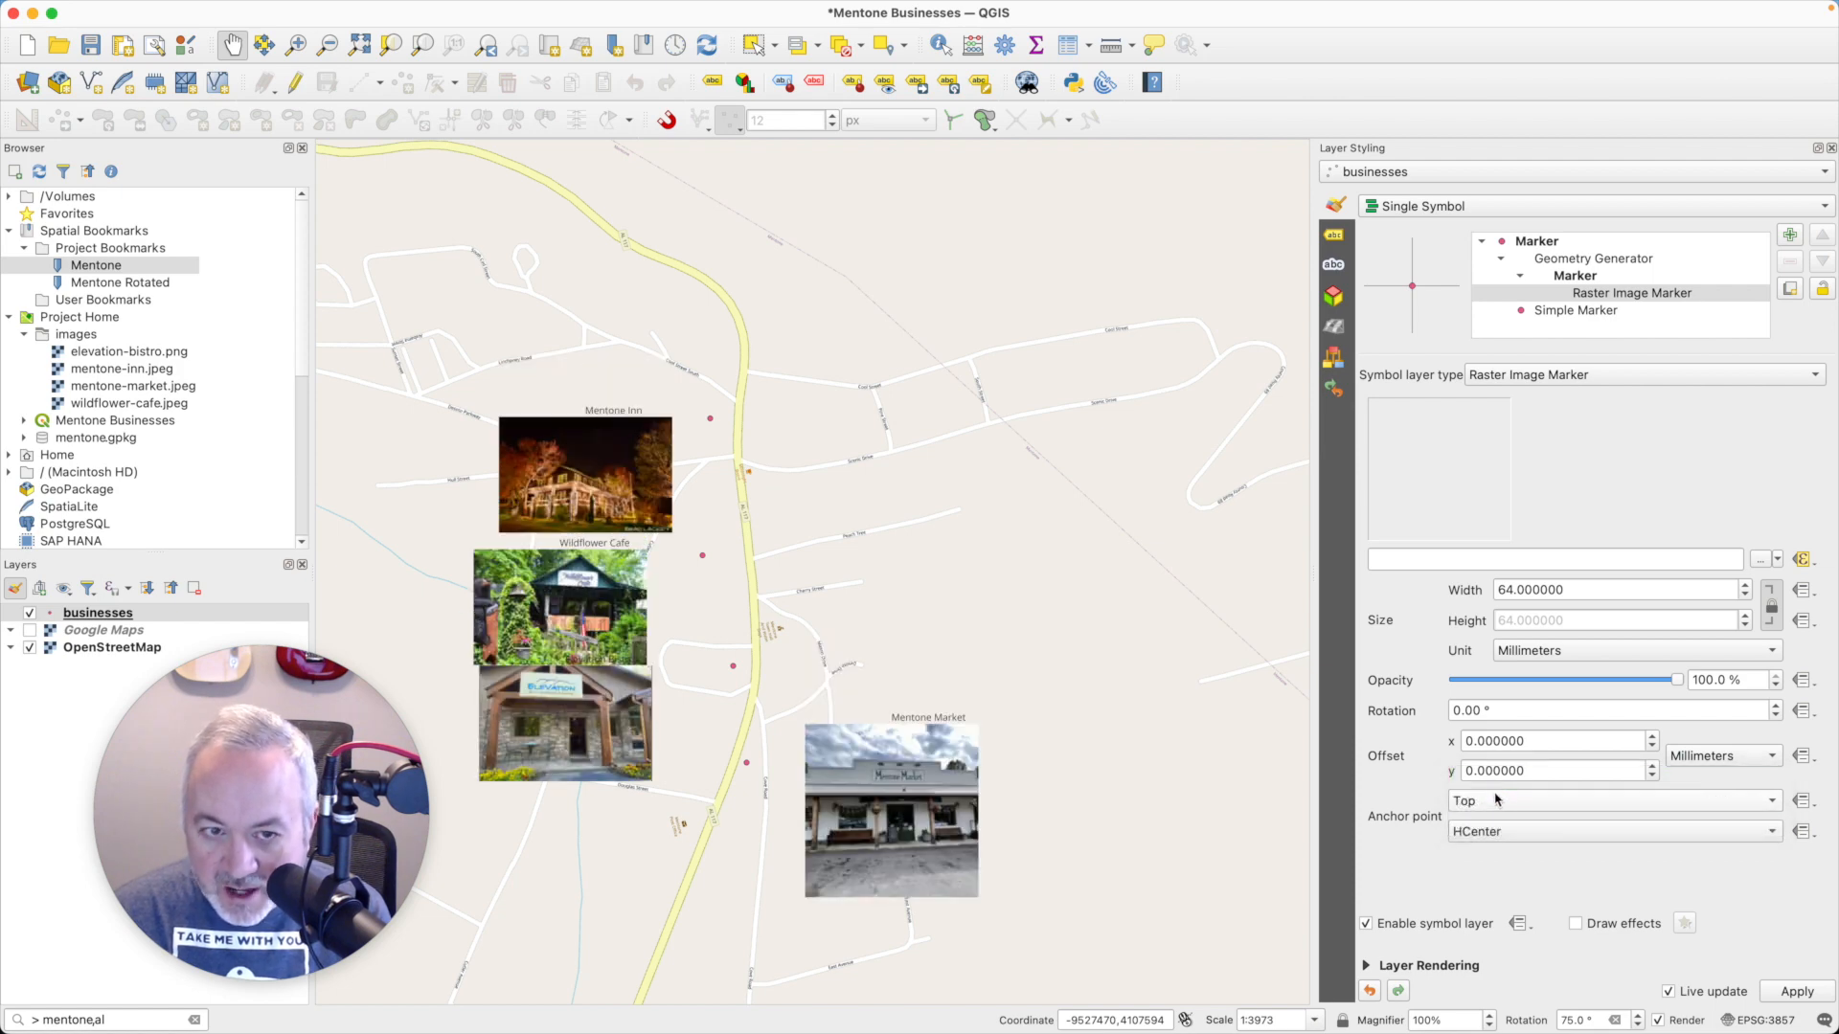
# - Try Right and Left as the Raster Image Marker's horizontal anchor point, and return it to HCenter
pyautogui.click(1497, 830)
pyautogui.click(1498, 854)
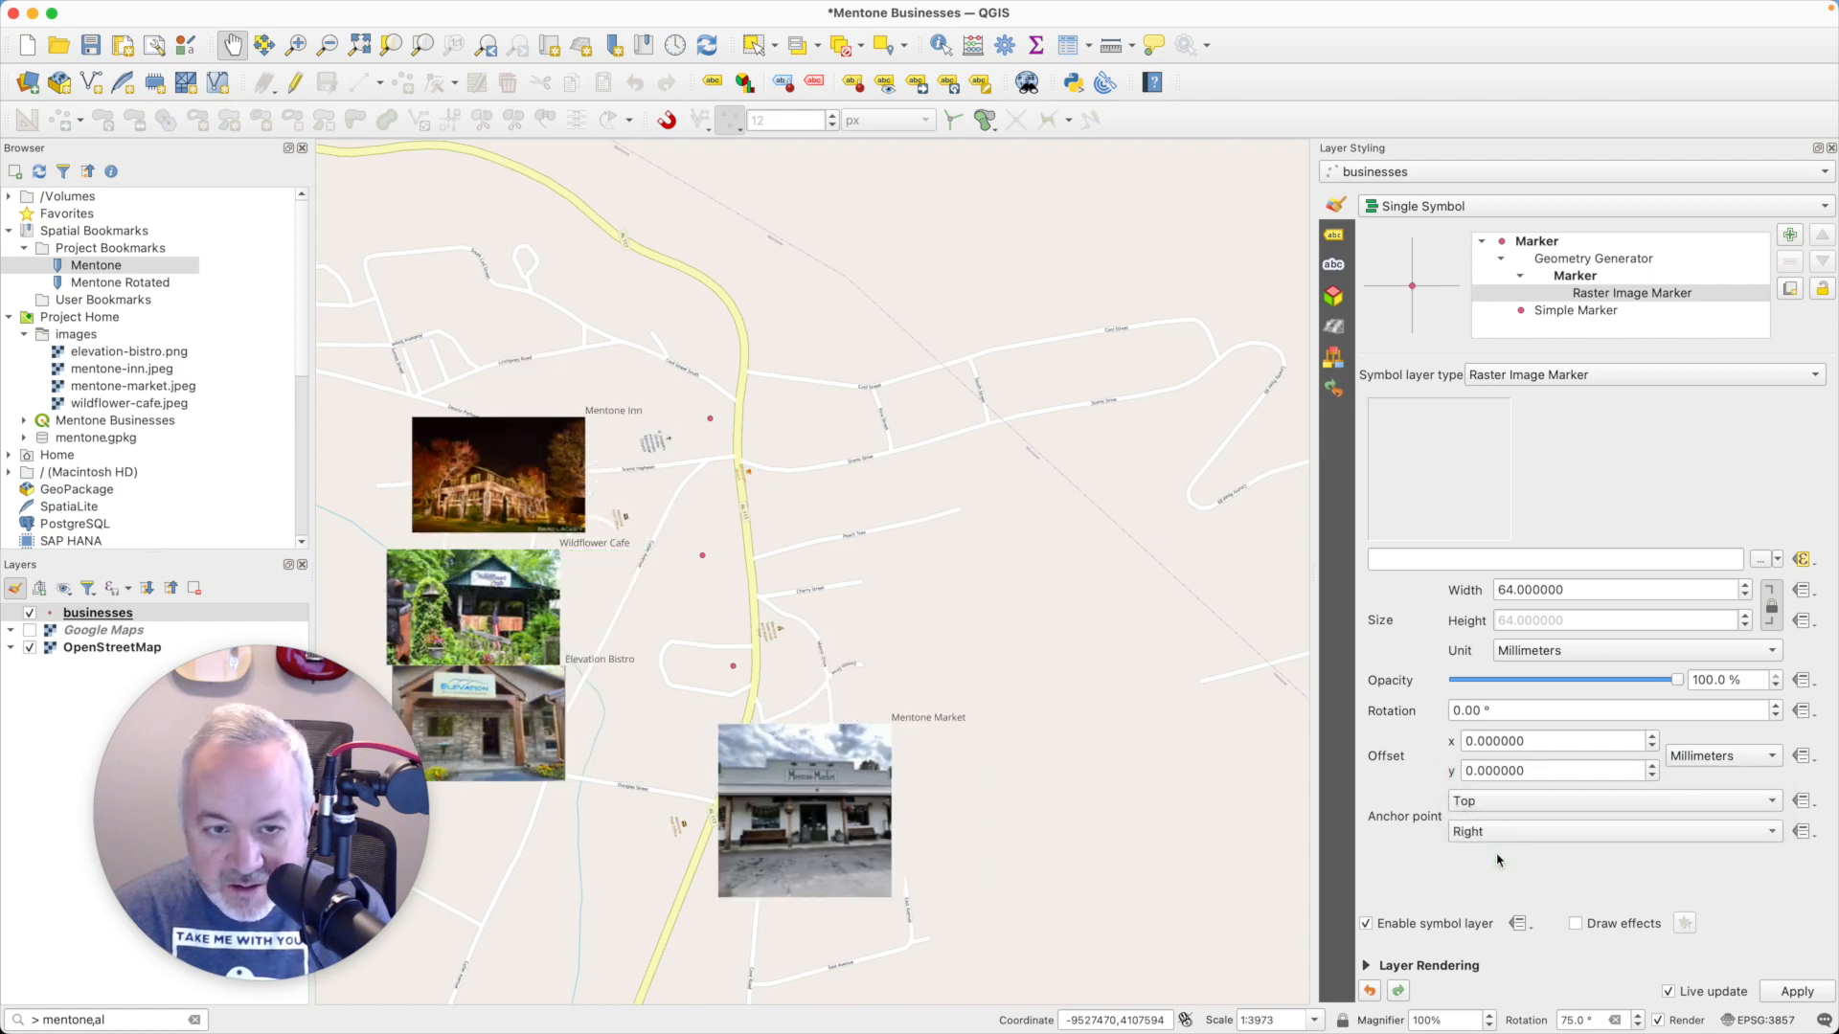
pyautogui.click(1496, 829)
pyautogui.click(1479, 774)
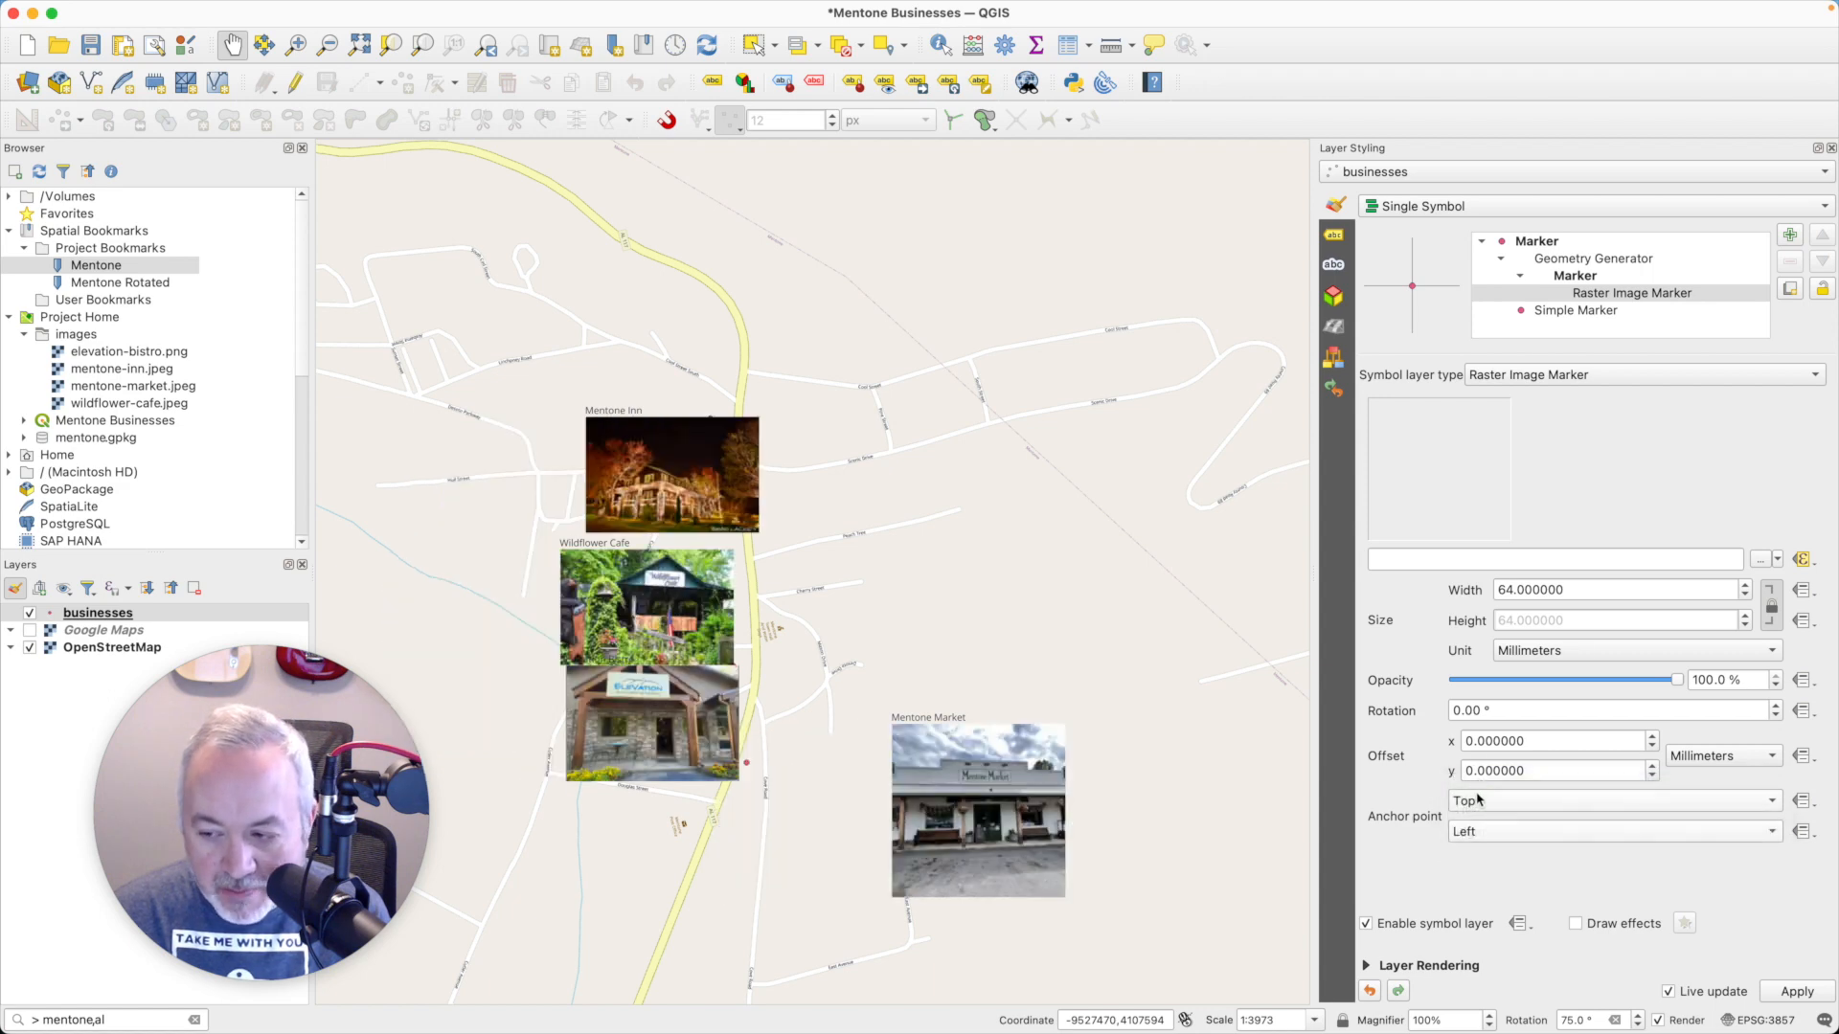
pyautogui.click(1478, 800)
pyautogui.click(1446, 807)
pyautogui.click(1463, 833)
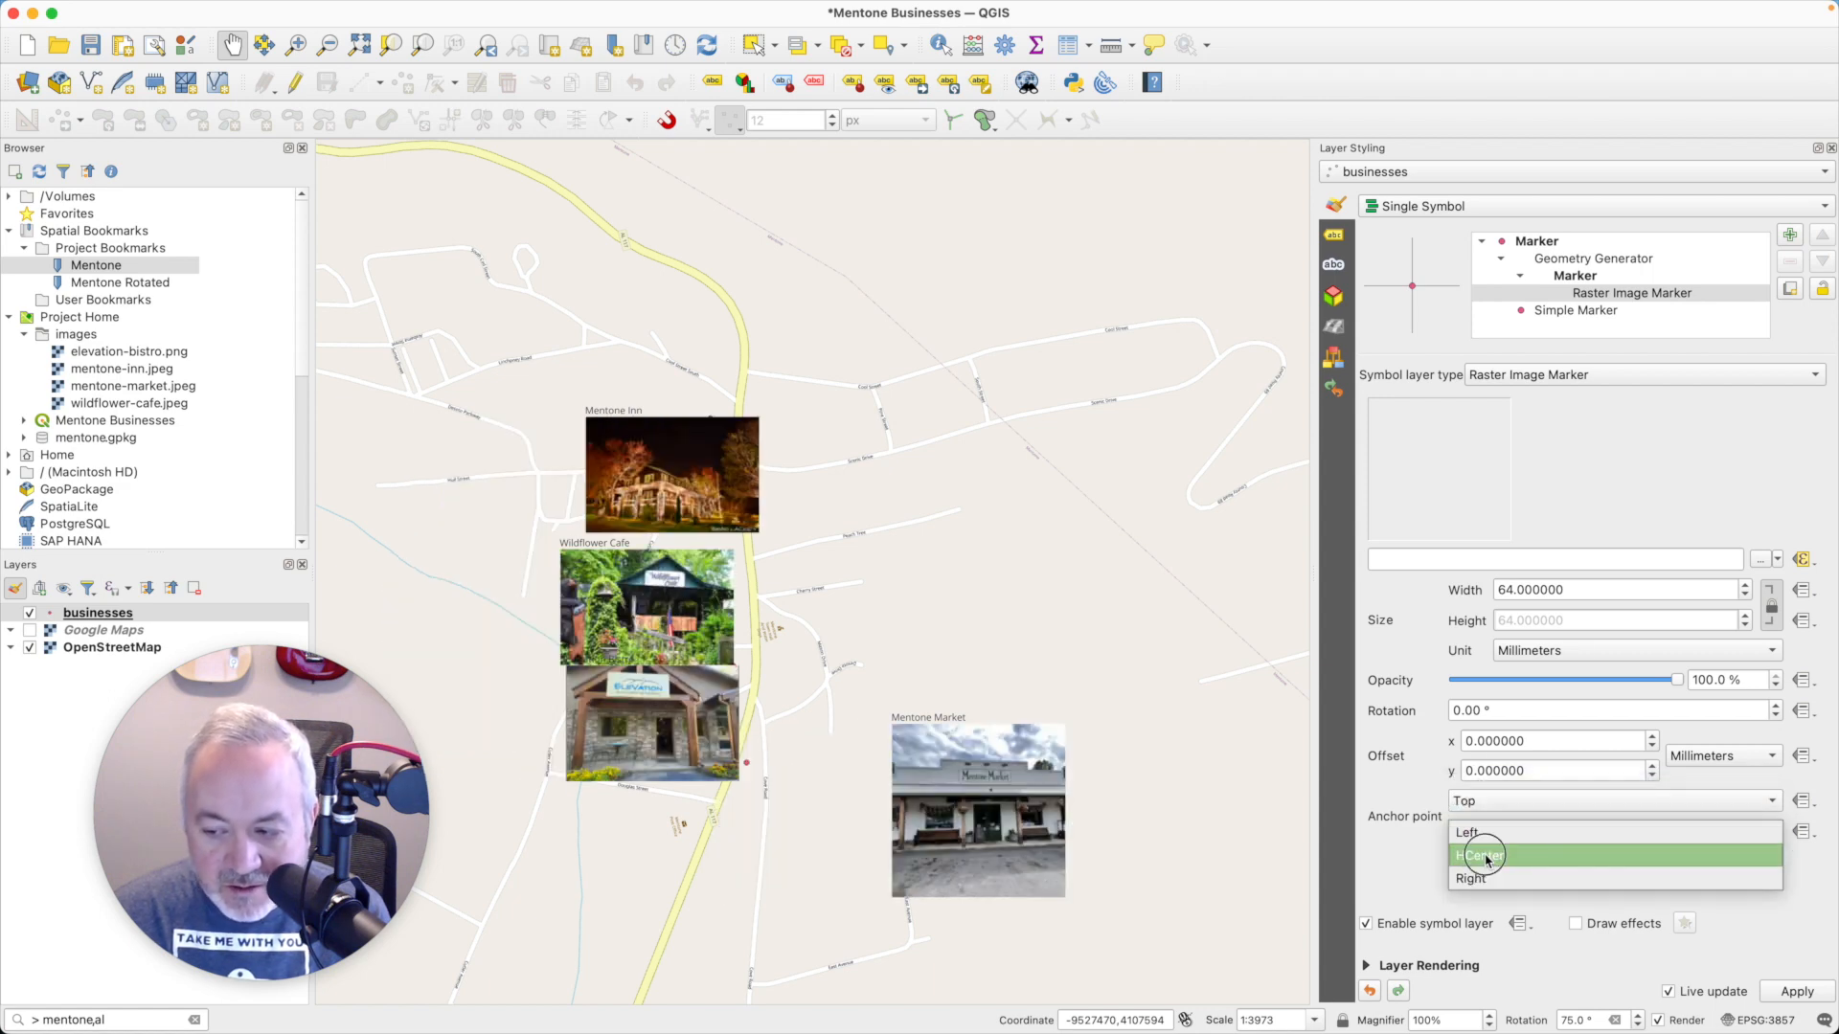
pyautogui.click(1486, 857)
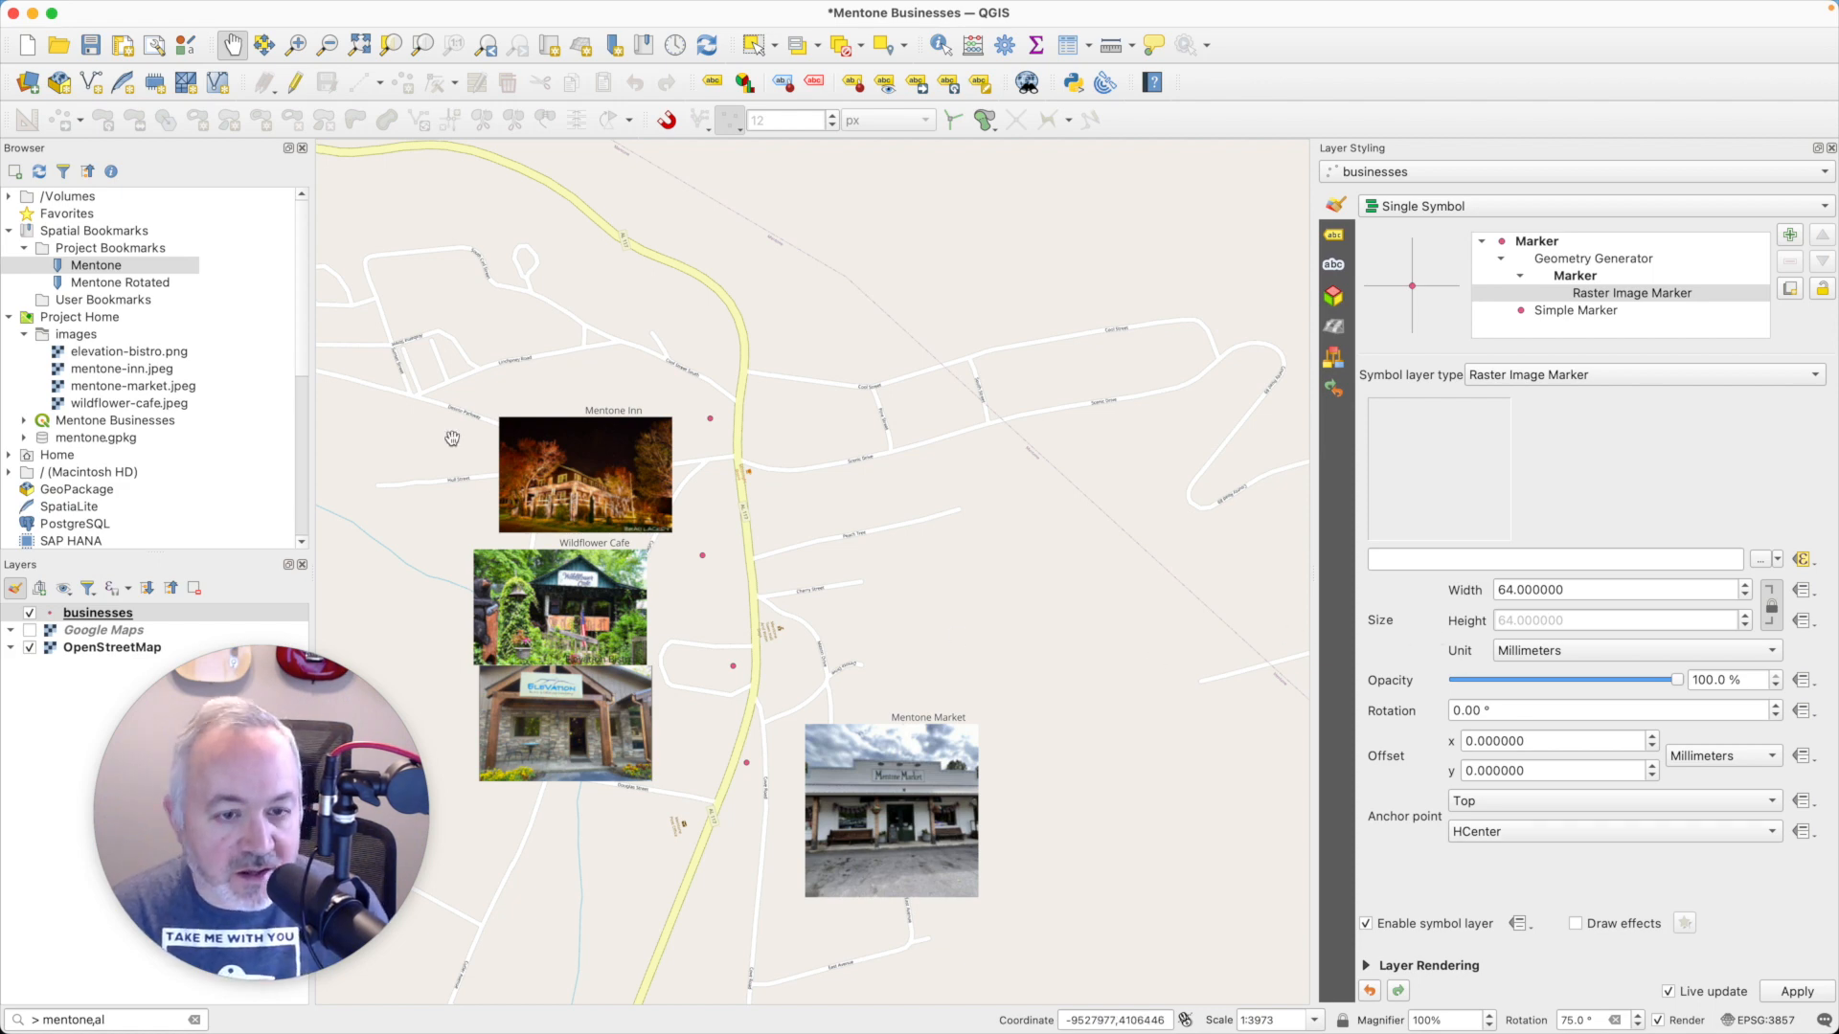
# - Move the Mentone Market label with its image up and to the right, farther from the highway
pyautogui.click(917, 84)
pyautogui.moveTo(947, 725); pyautogui.dragTo(1015, 652)
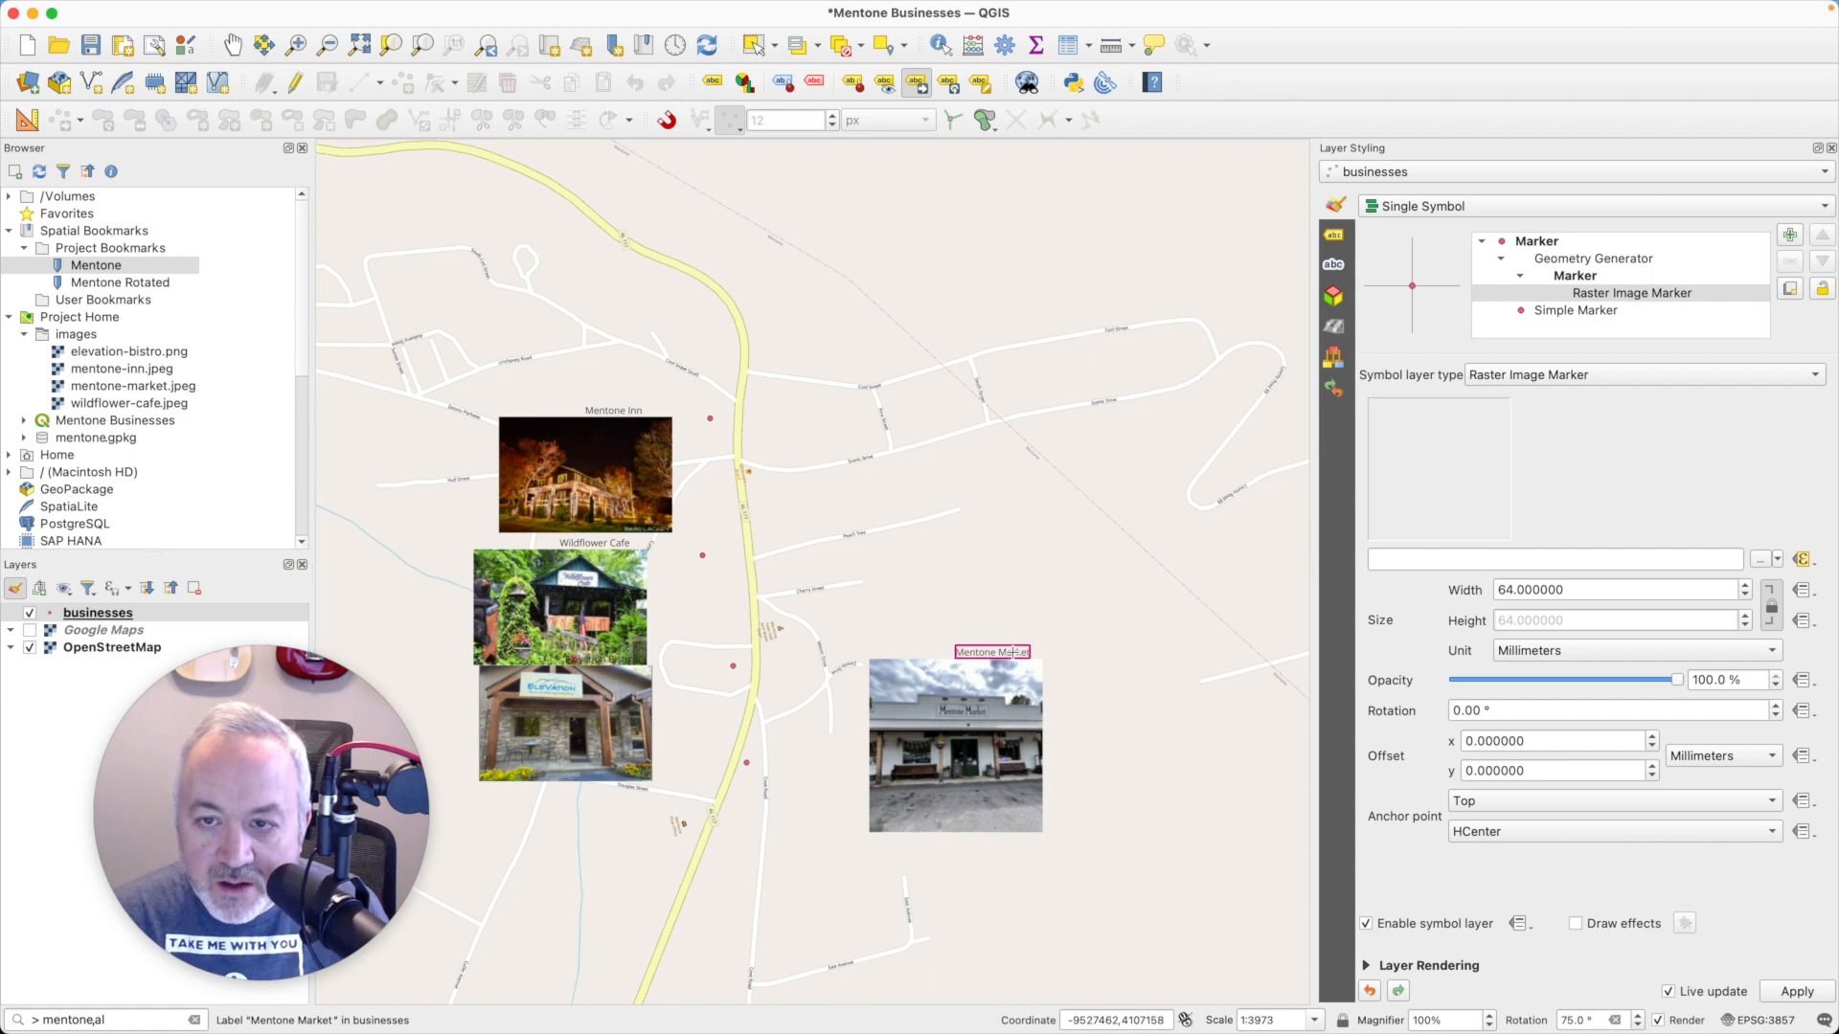
# - Enable simple-line callouts for the business labels, with 3 mm offsets from both the label area and the feature
pyautogui.click(1337, 239)
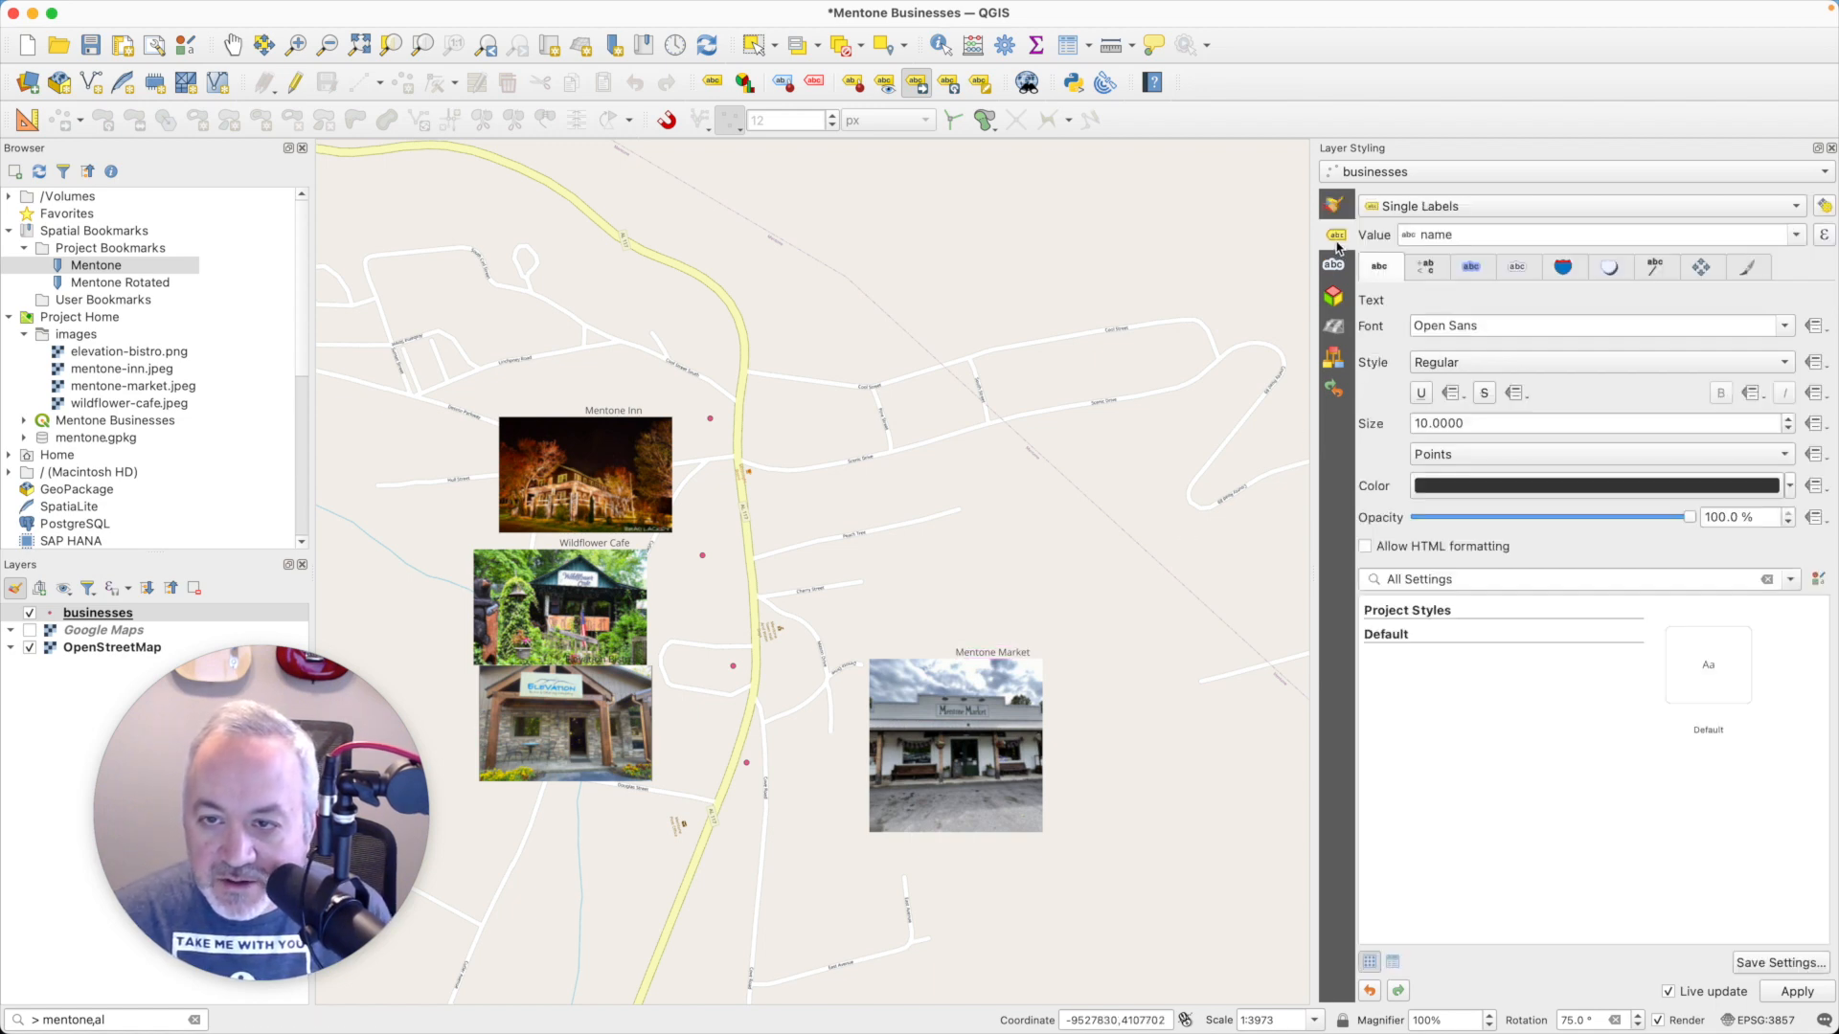
pyautogui.click(1656, 268)
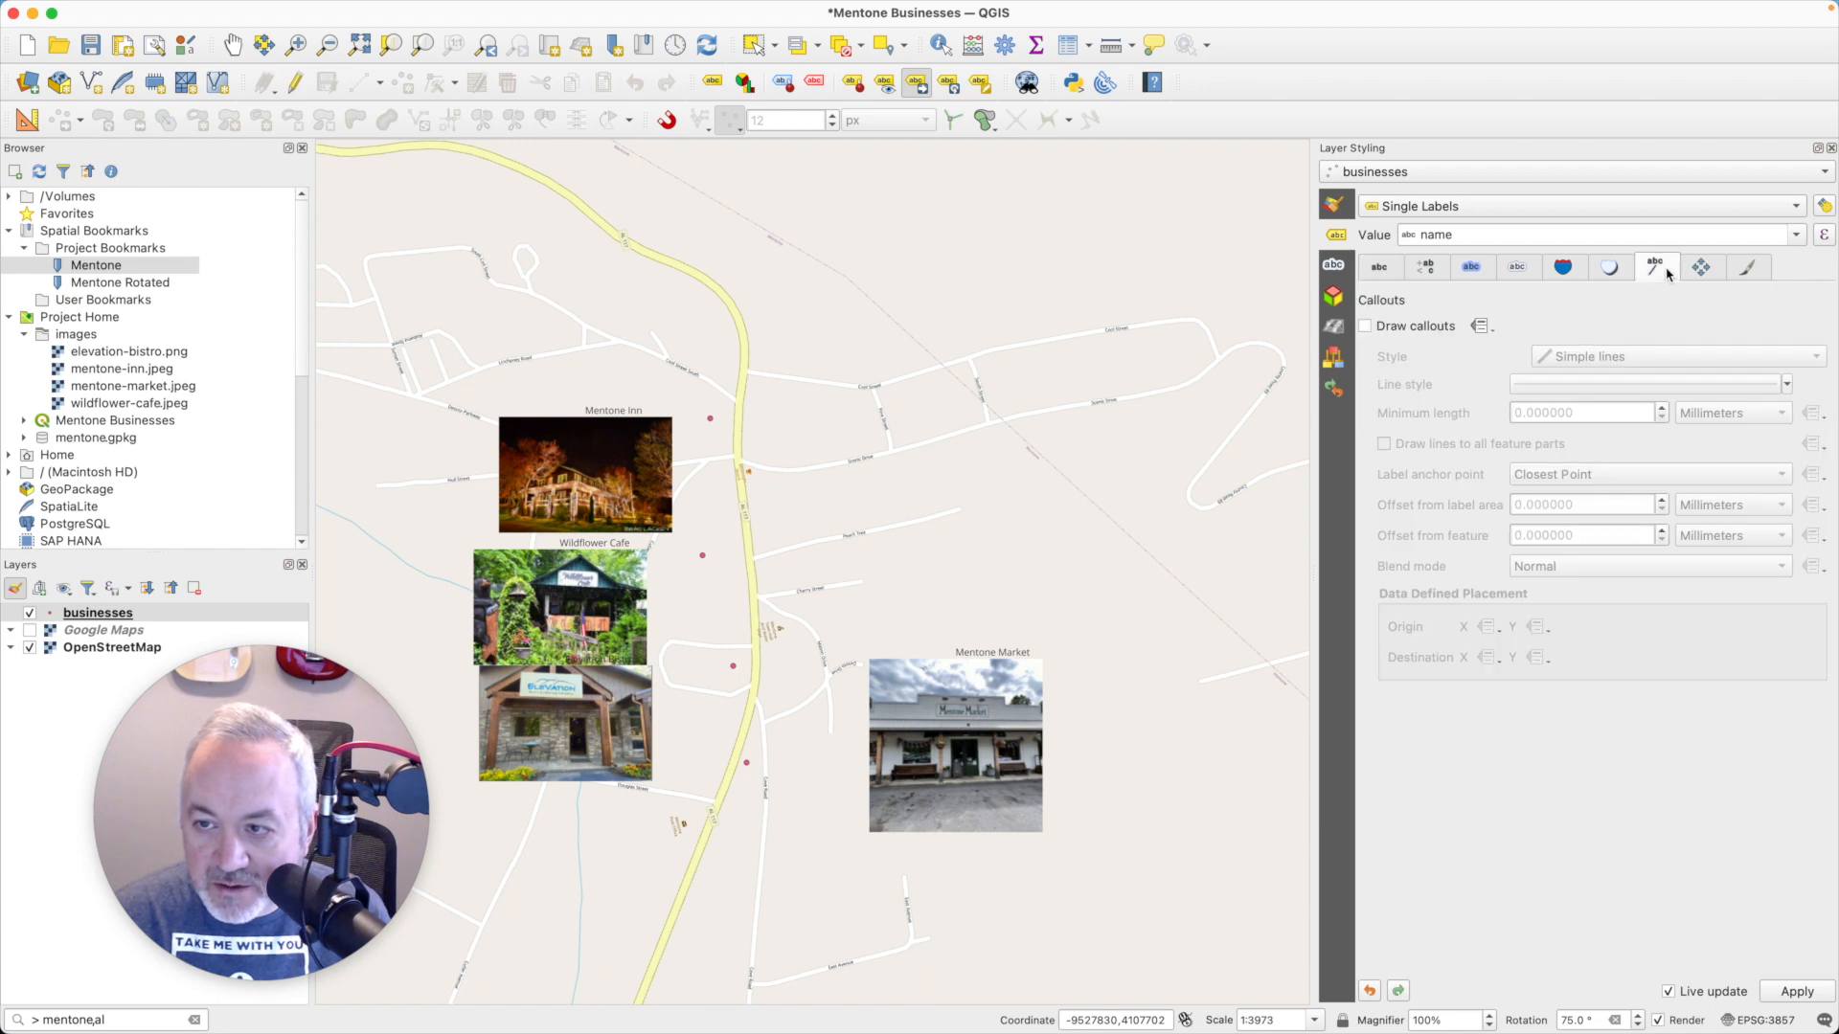
pyautogui.click(1365, 325)
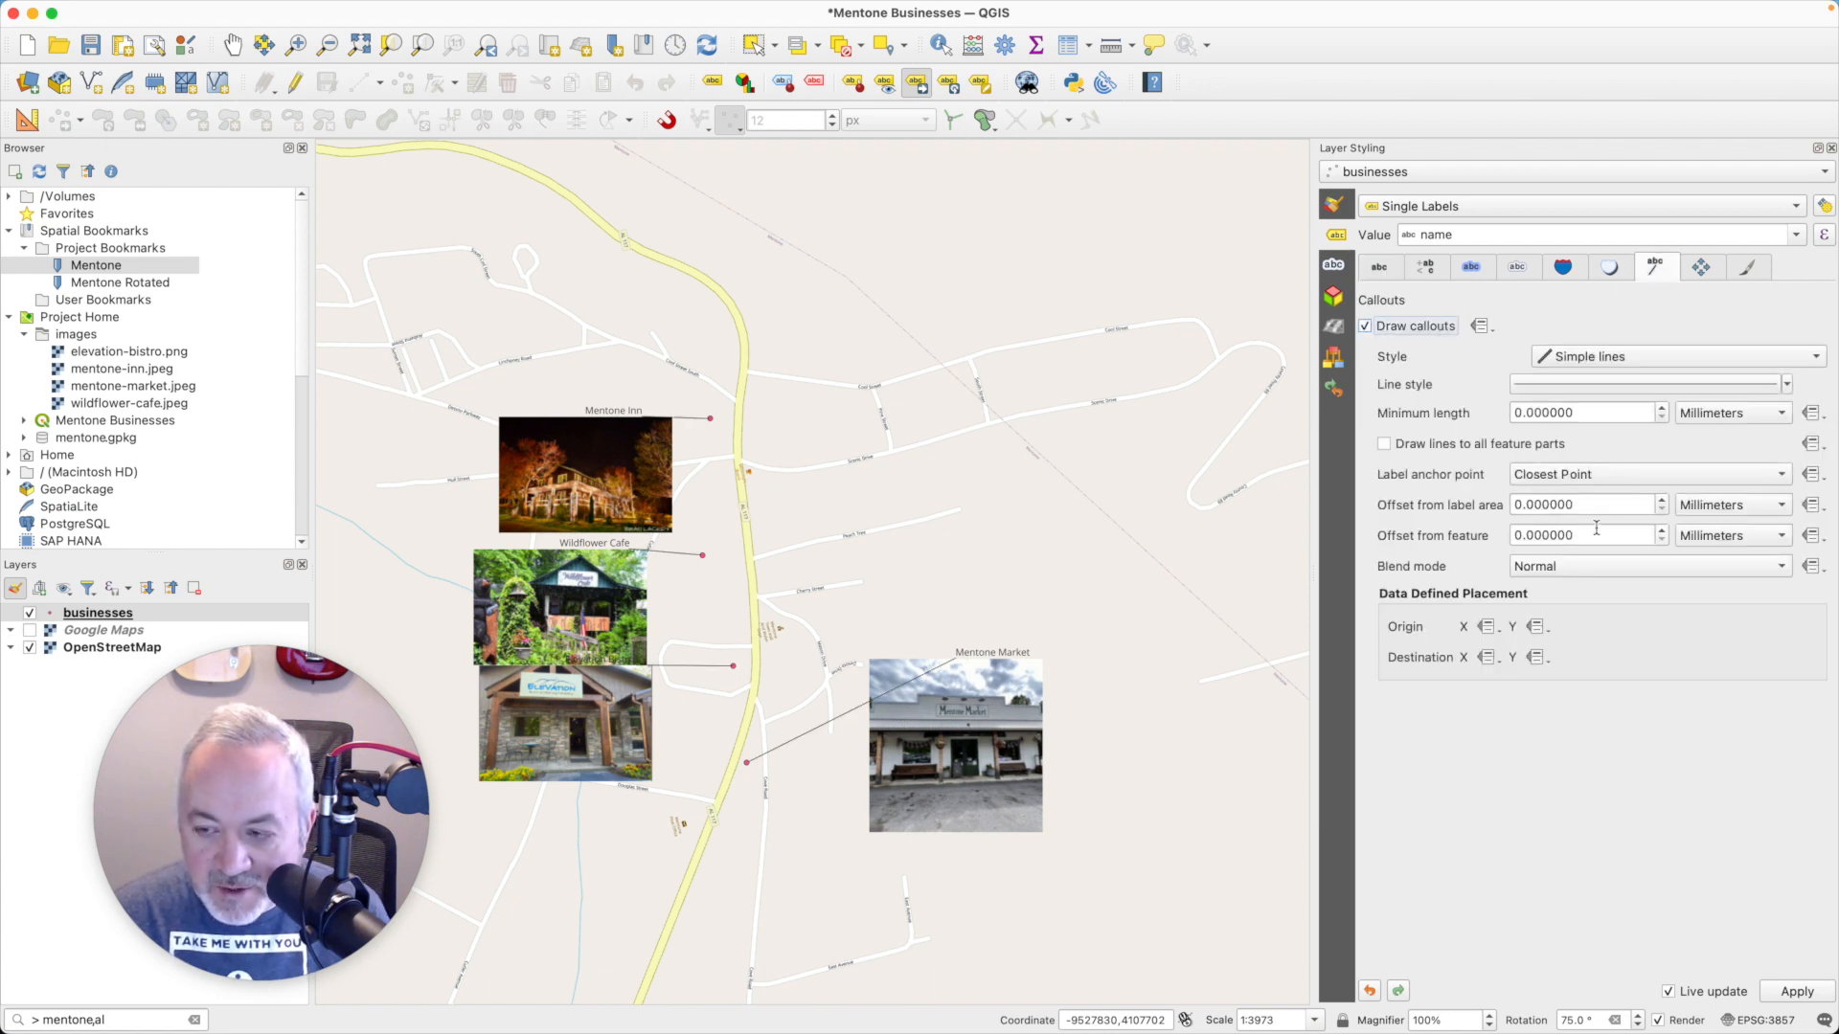
pyautogui.moveTo(1594, 532)
pyautogui.mouseDown()
pyautogui.moveTo(1499, 533)
pyautogui.moveTo(1561, 508)
pyautogui.moveTo(1494, 509)
pyautogui.mouseUp()
pyautogui.write('3')
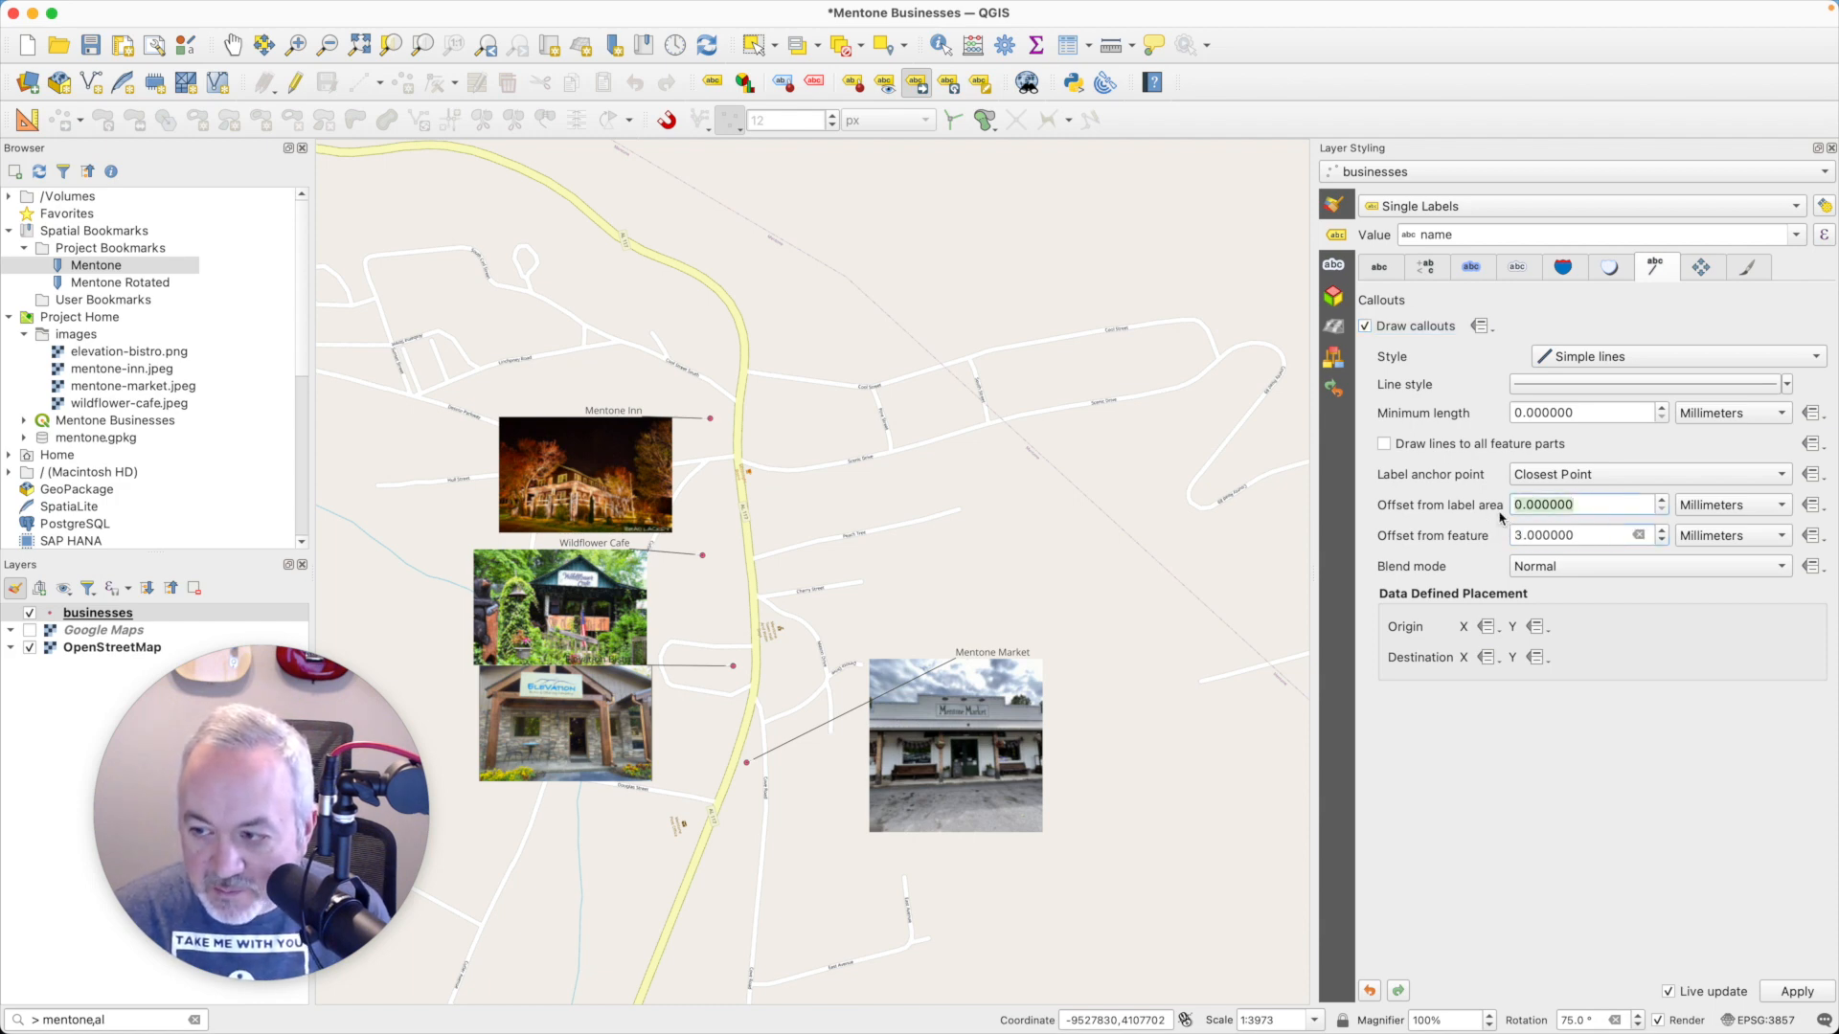
pyautogui.write('3')
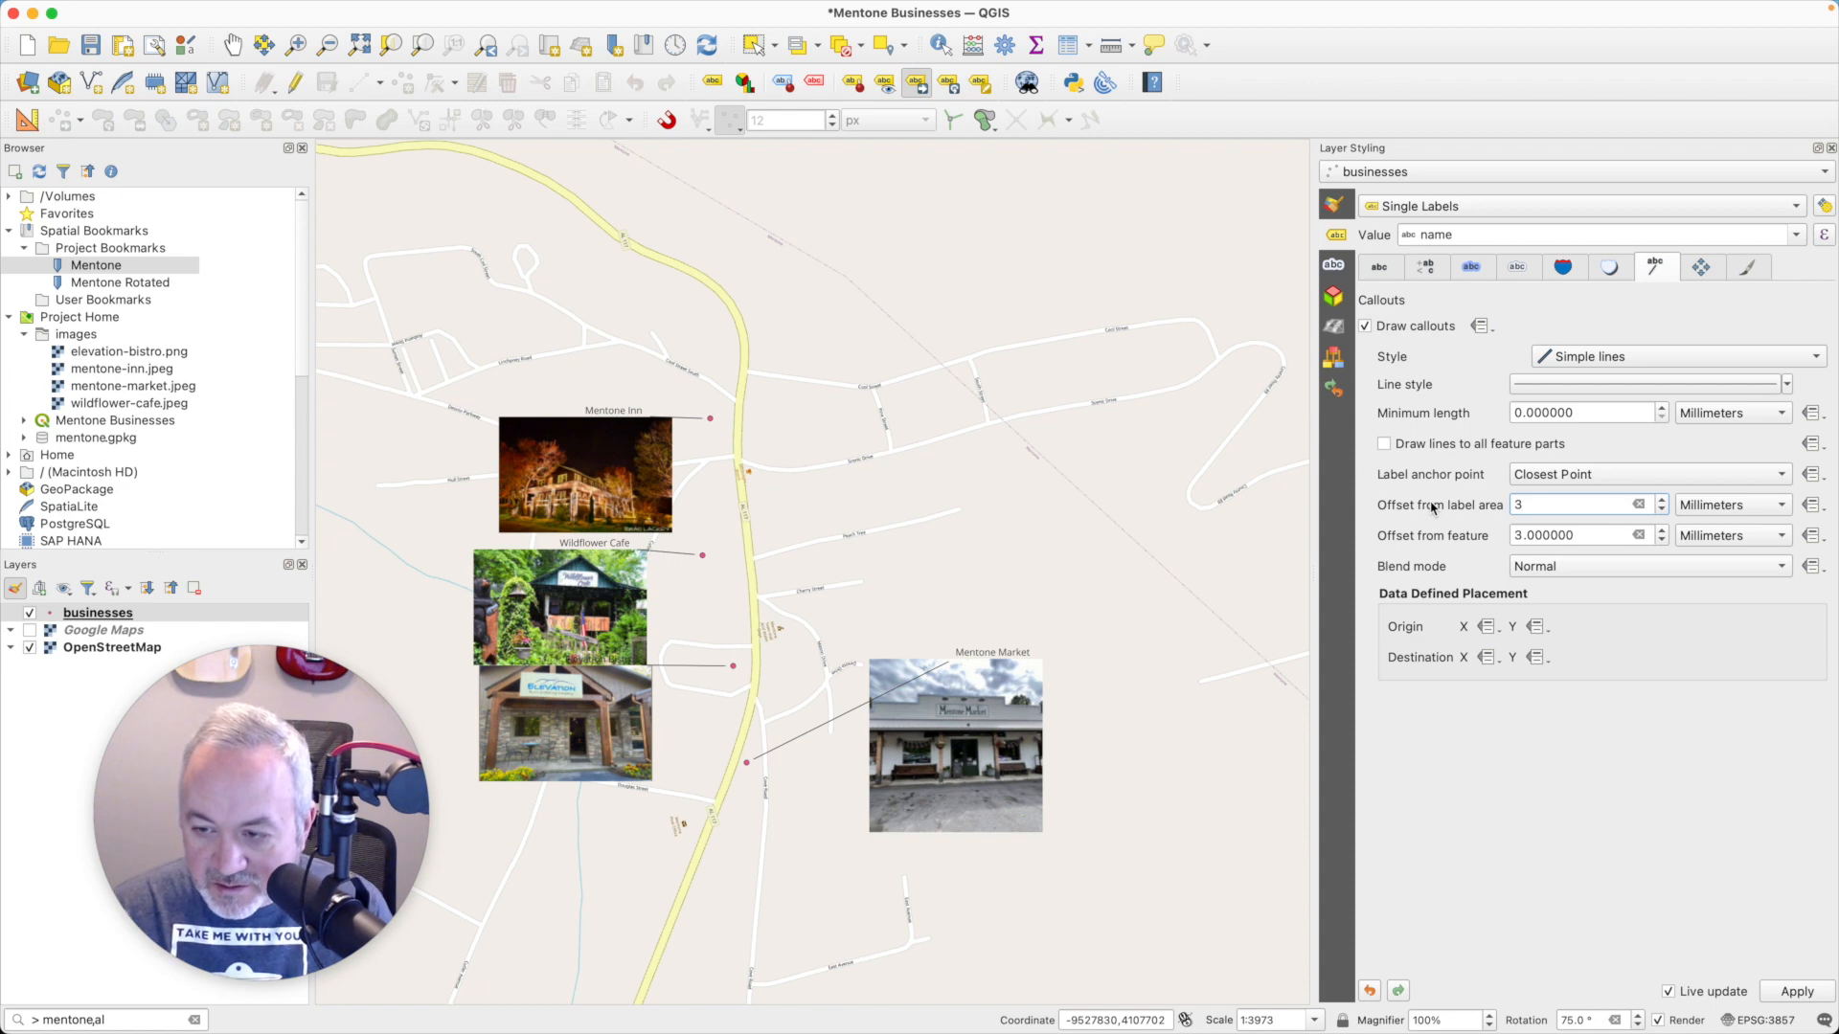
pyautogui.press('Tab')
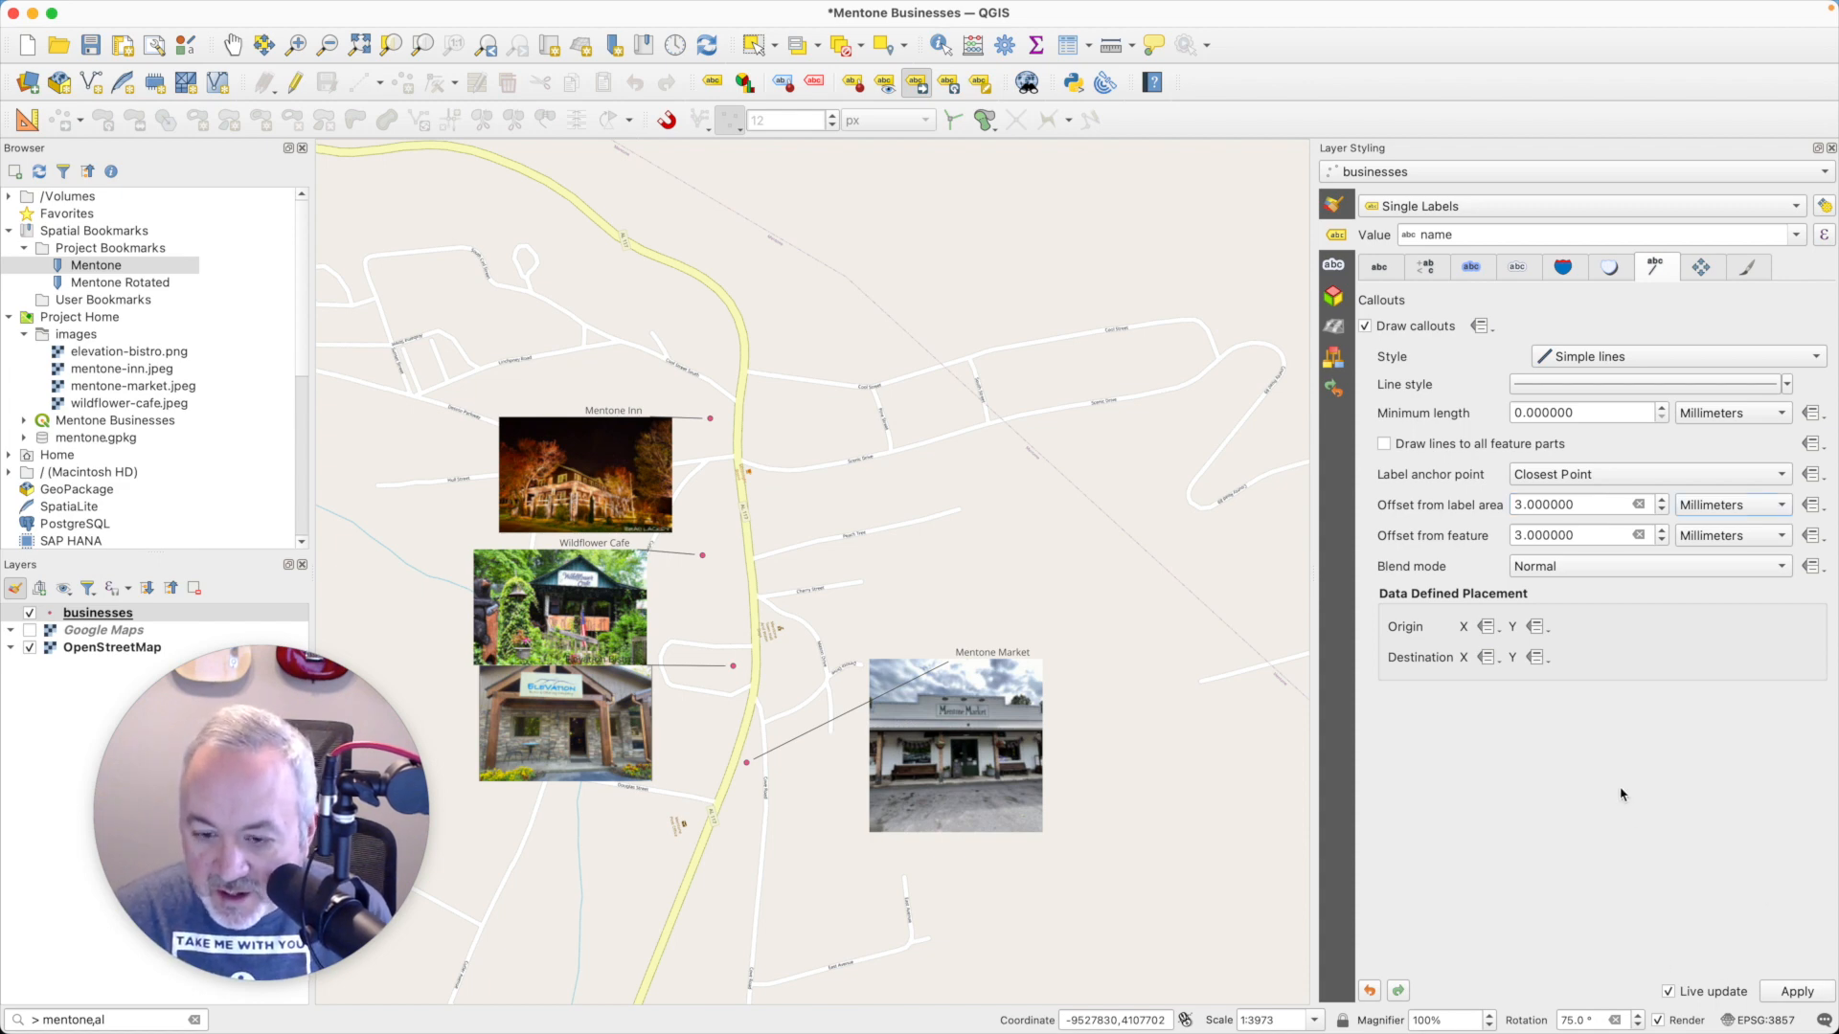
# - Change the businesses layer's Simple Marker to a star shape with a size of 8 millimetres
pyautogui.click(1335, 206)
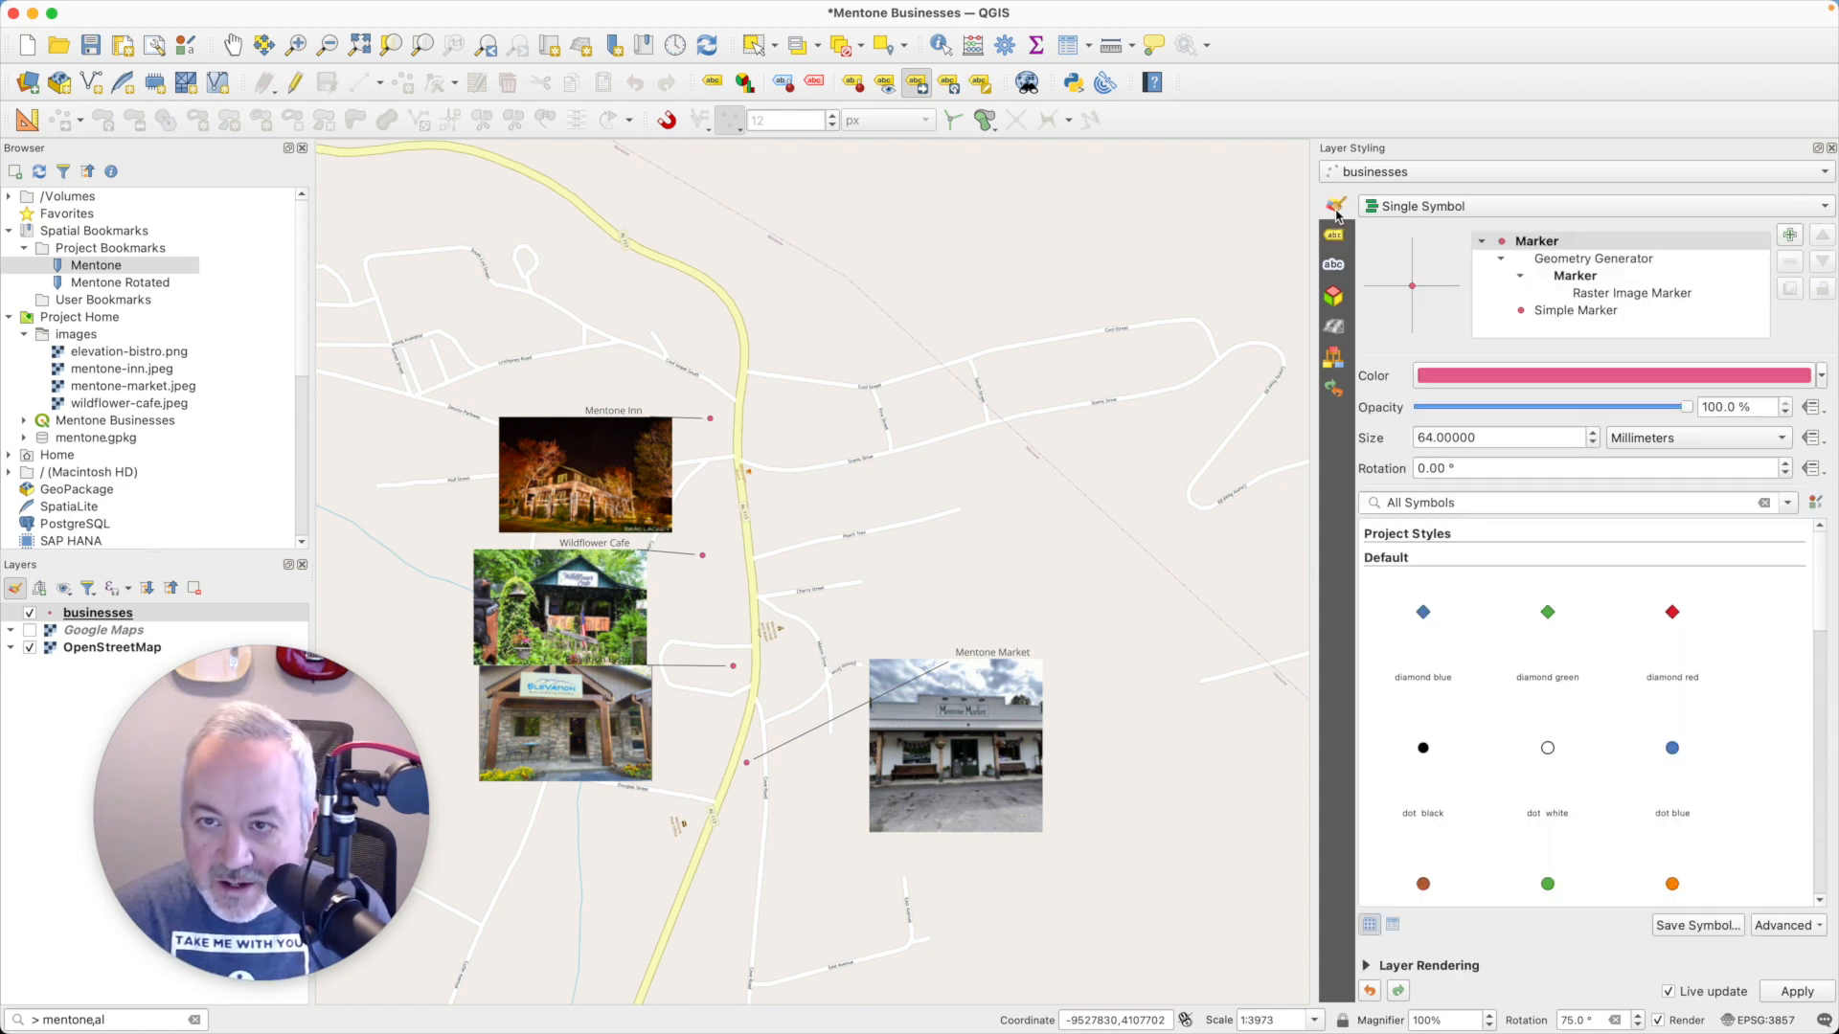
pyautogui.click(1582, 312)
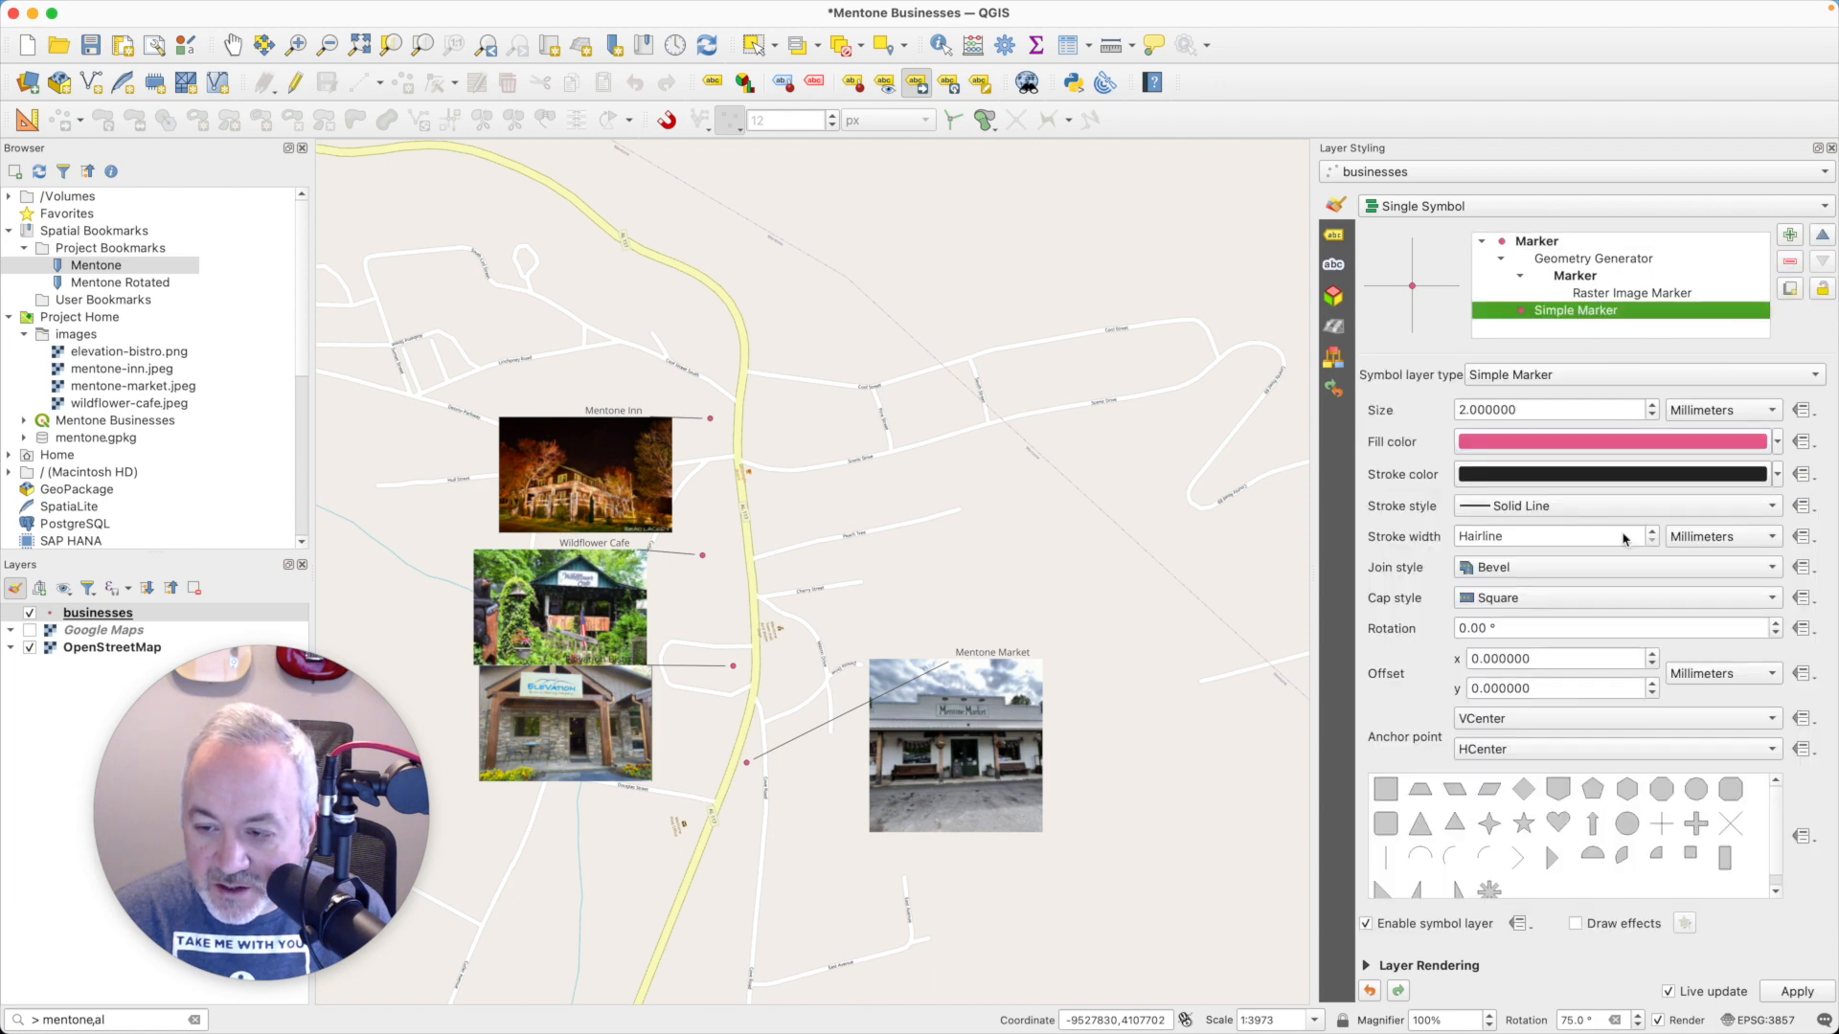
pyautogui.click(1524, 822)
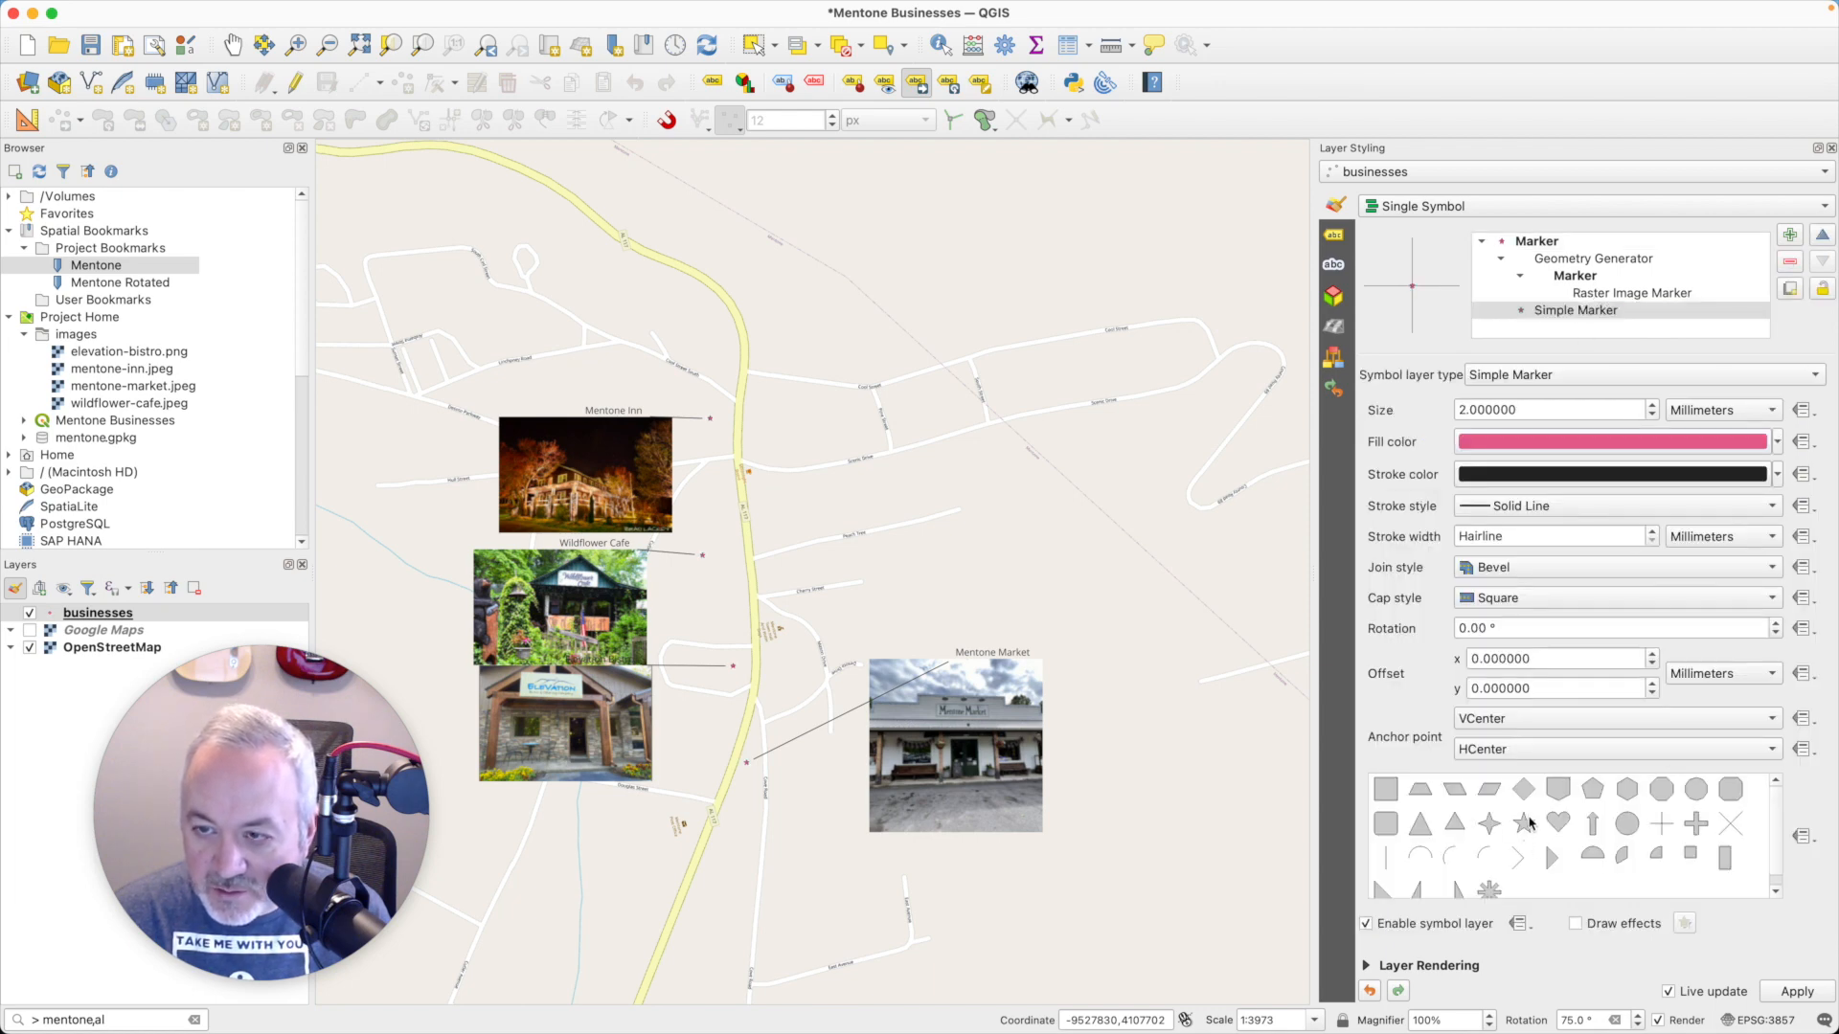
pyautogui.tripleClick(1526, 409)
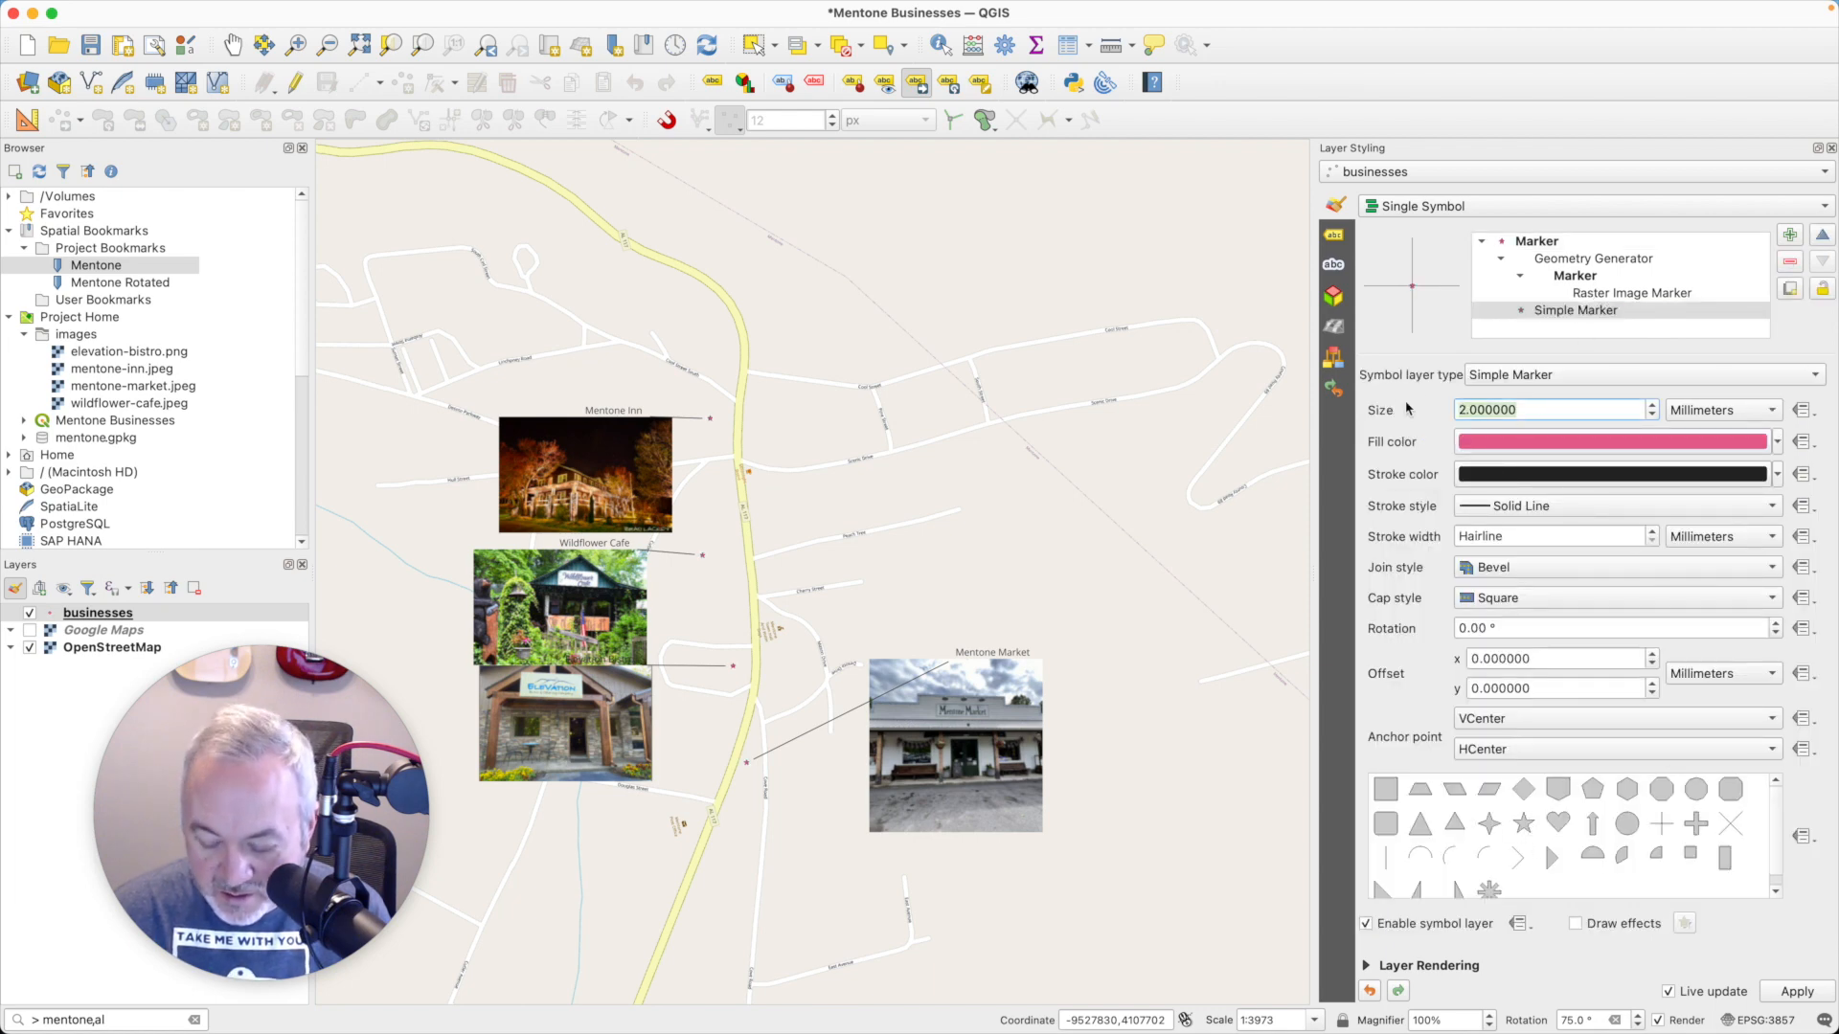
pyautogui.write('8')
# - Set the star marker's fill to golden yellow #e1bd59, apply it, and close the layer styling settings
pyautogui.click(1526, 443)
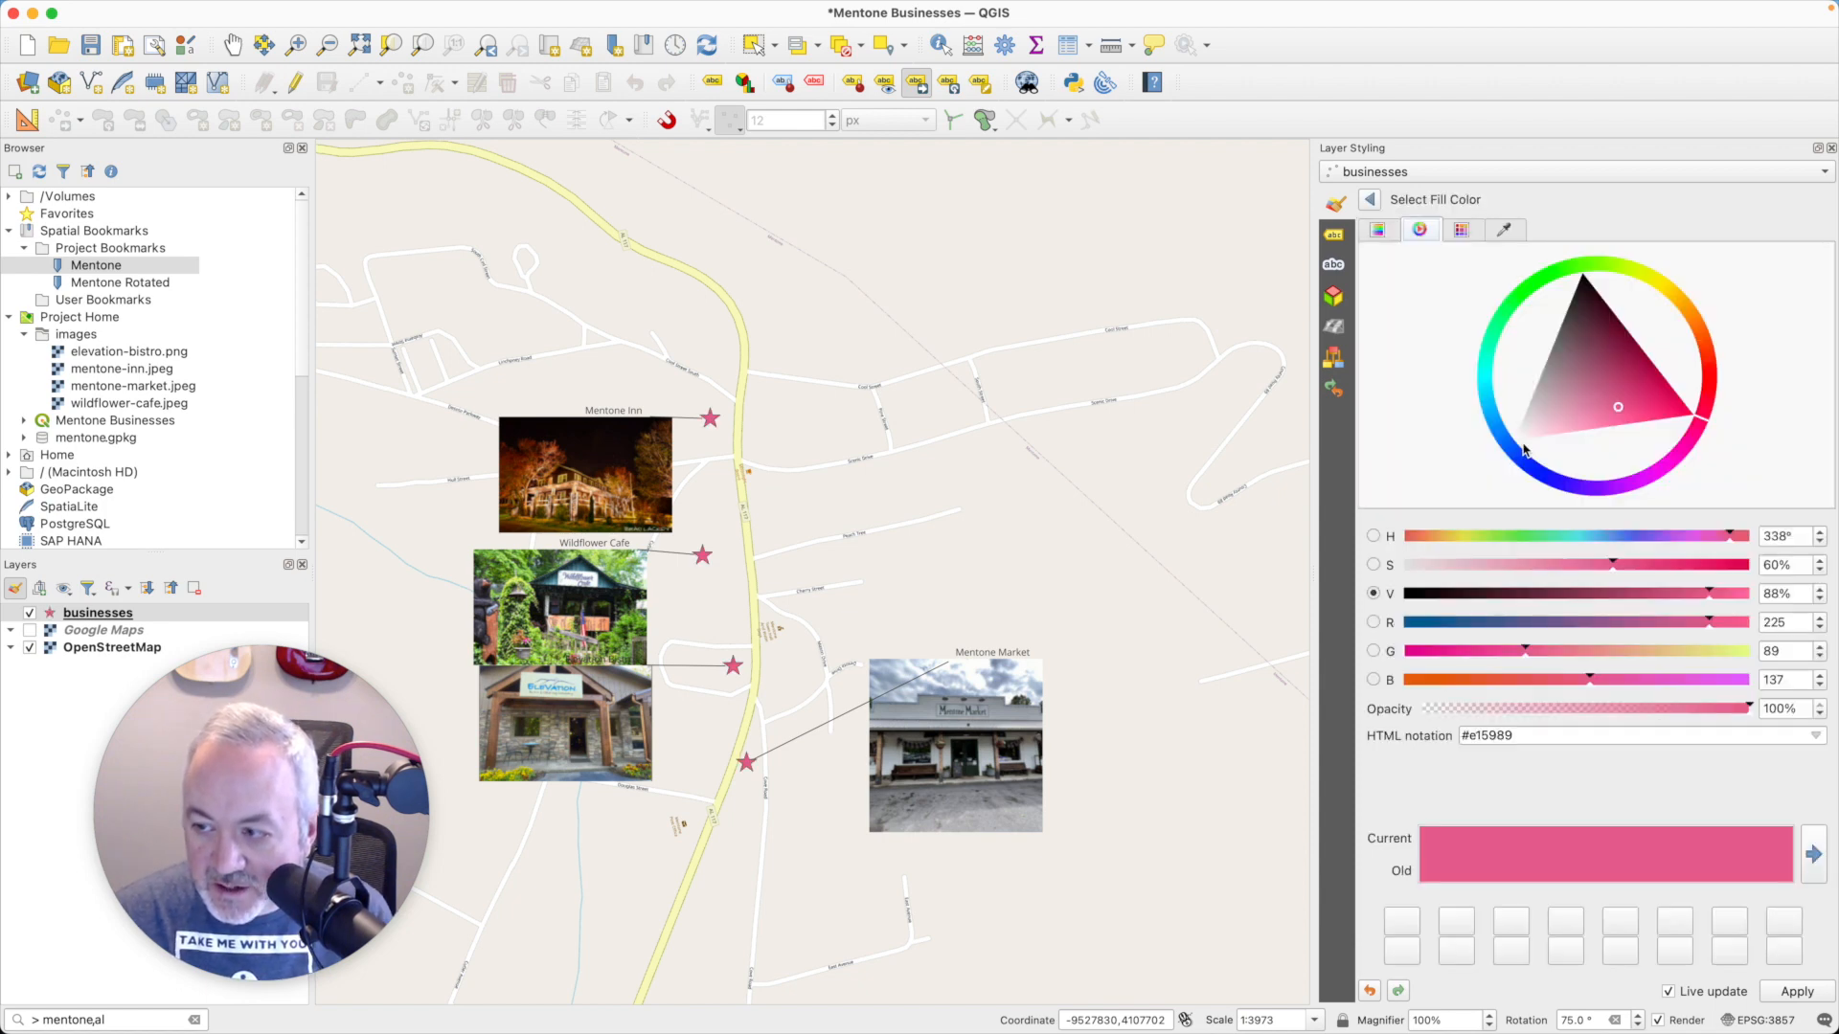
pyautogui.moveTo(1655, 277); pyautogui.dragTo(1682, 296)
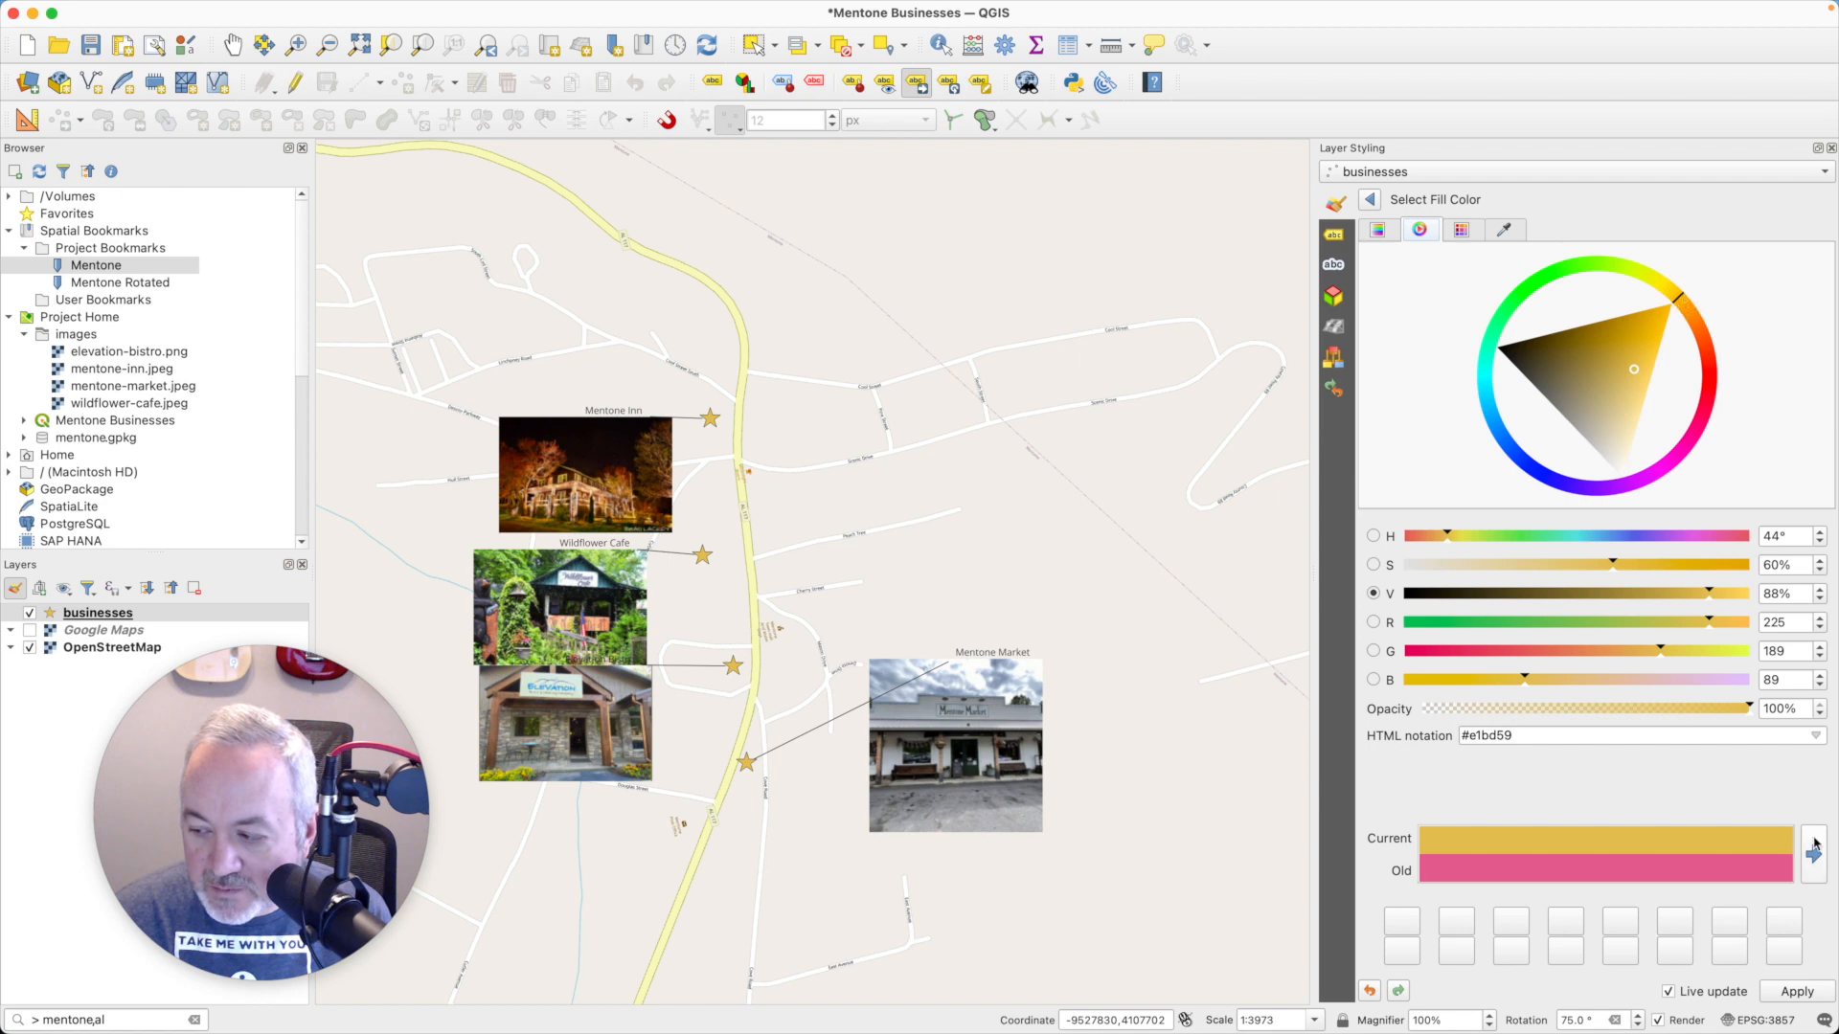
pyautogui.click(1793, 995)
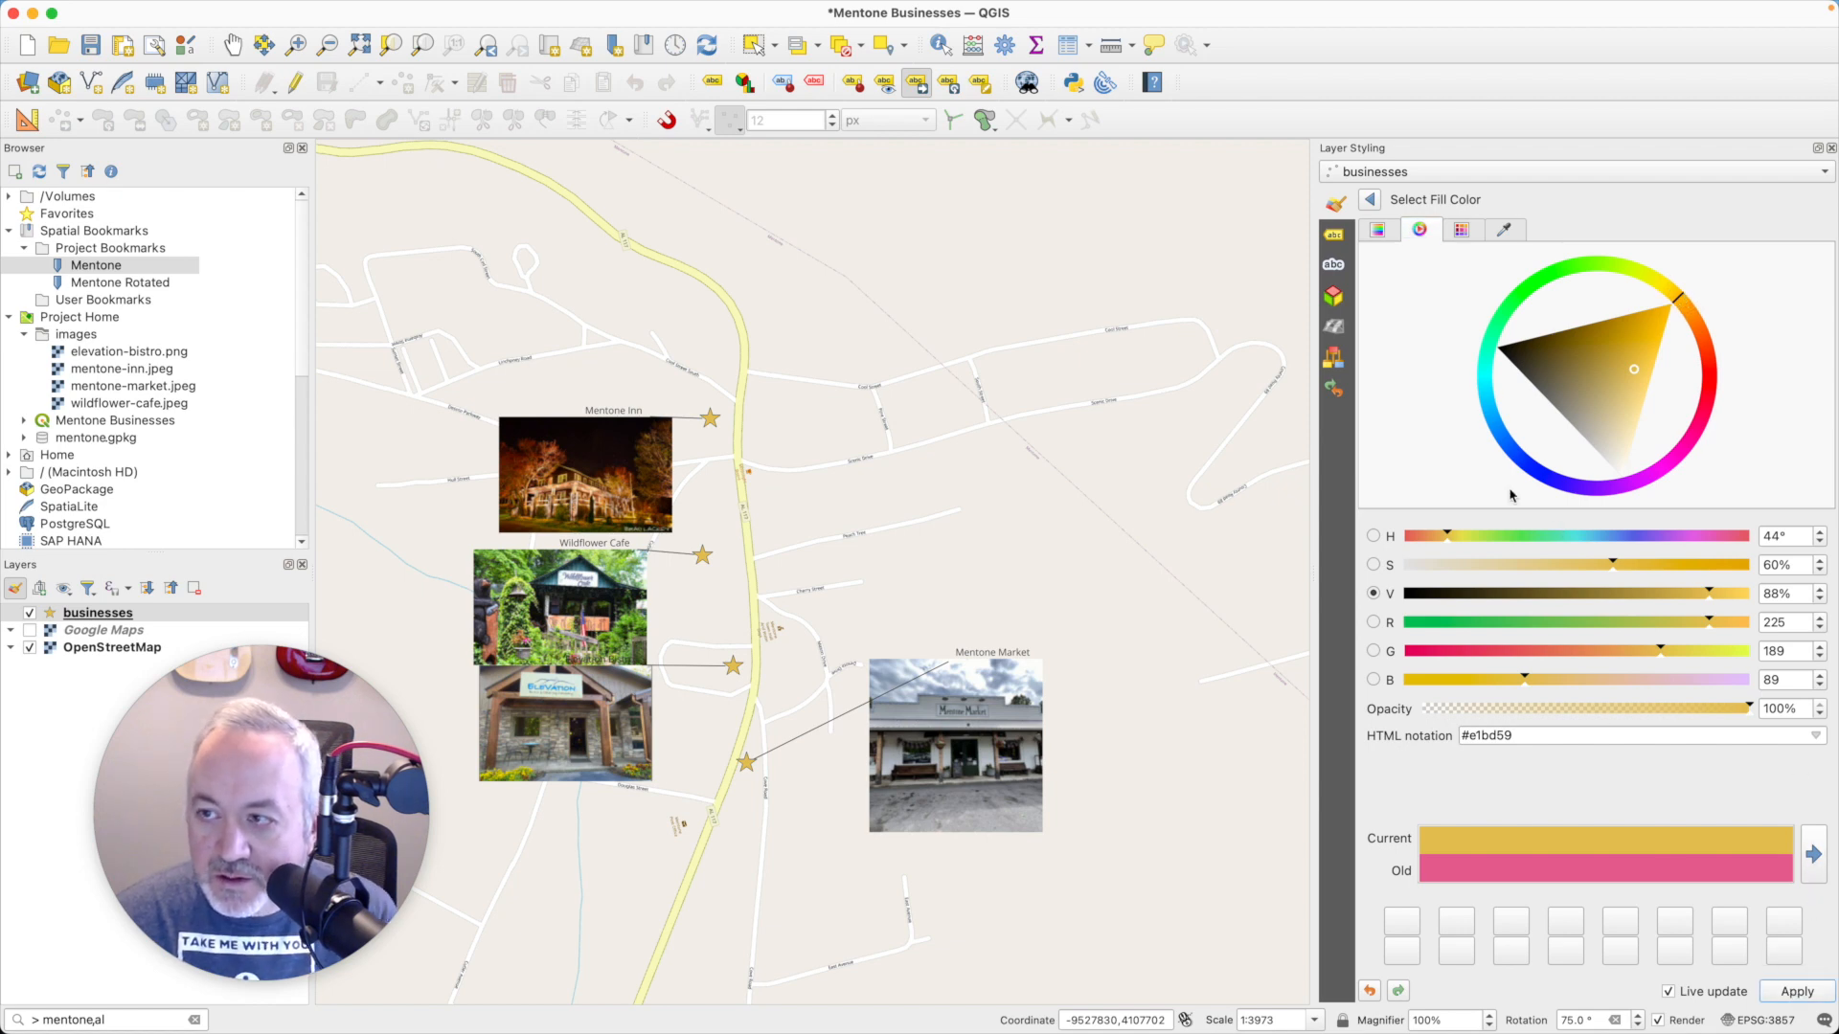
pyautogui.click(1371, 199)
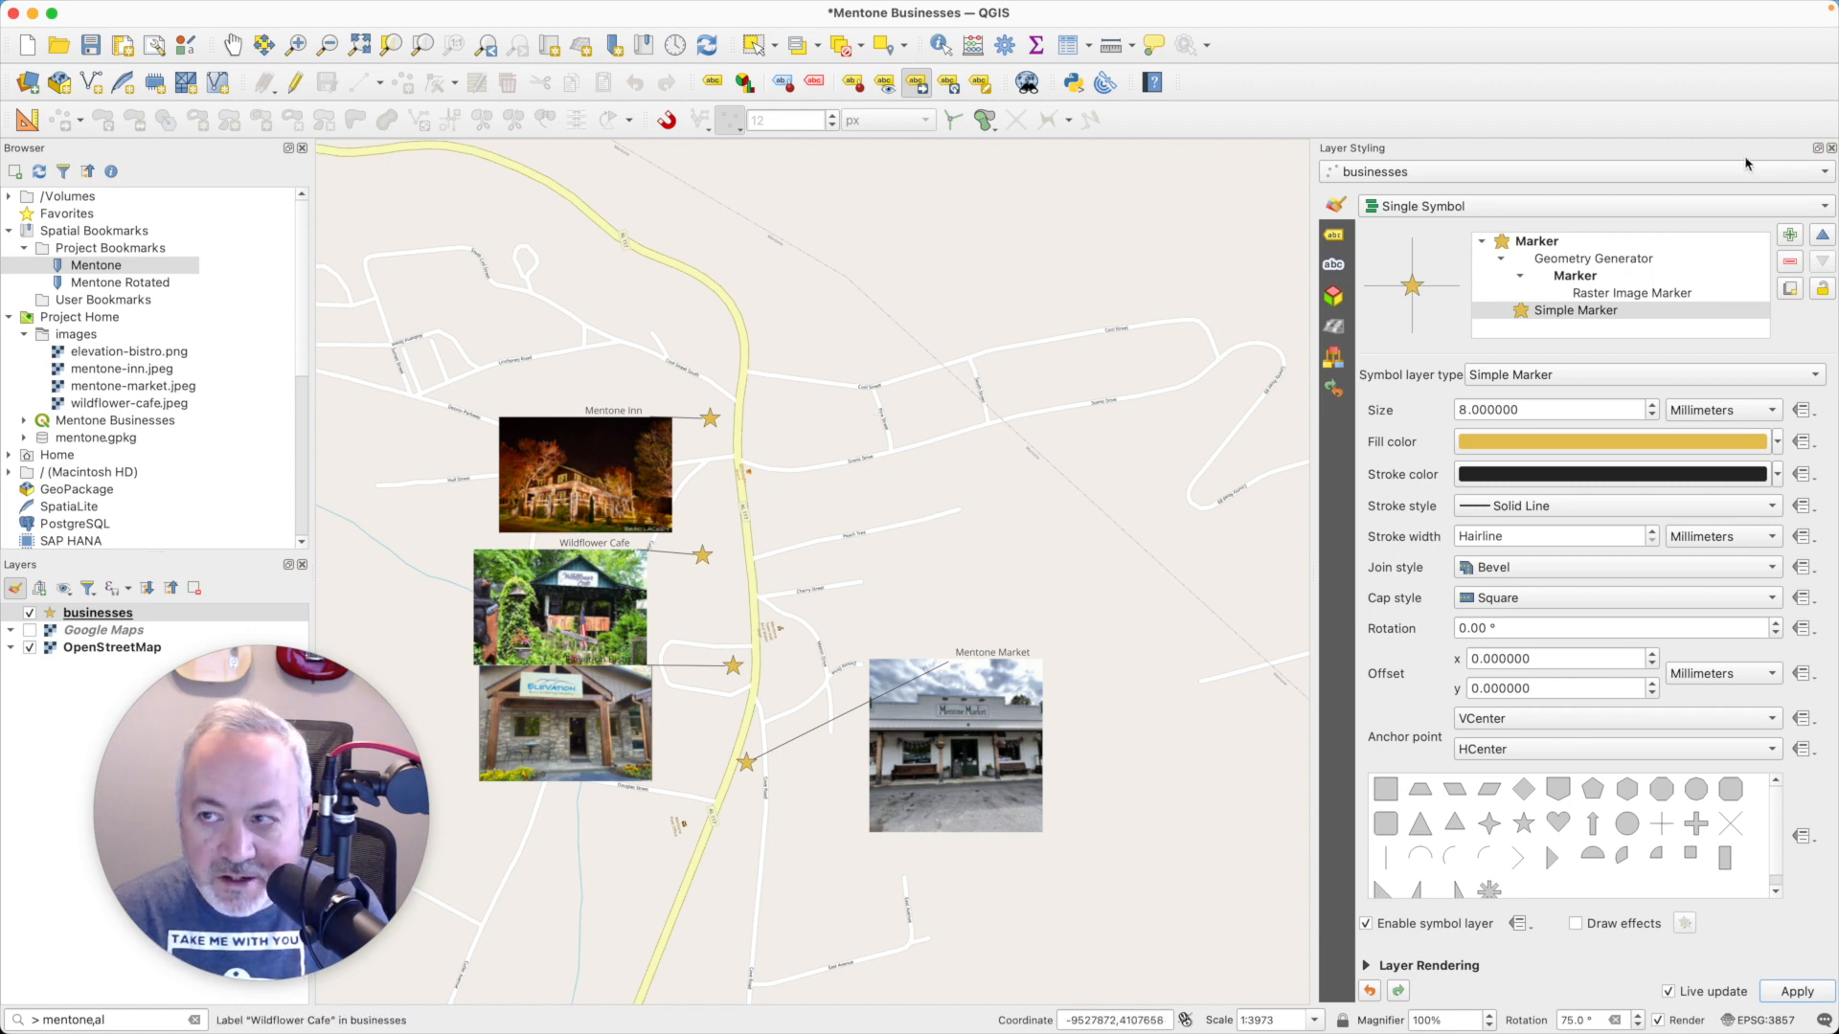
pyautogui.click(1830, 148)
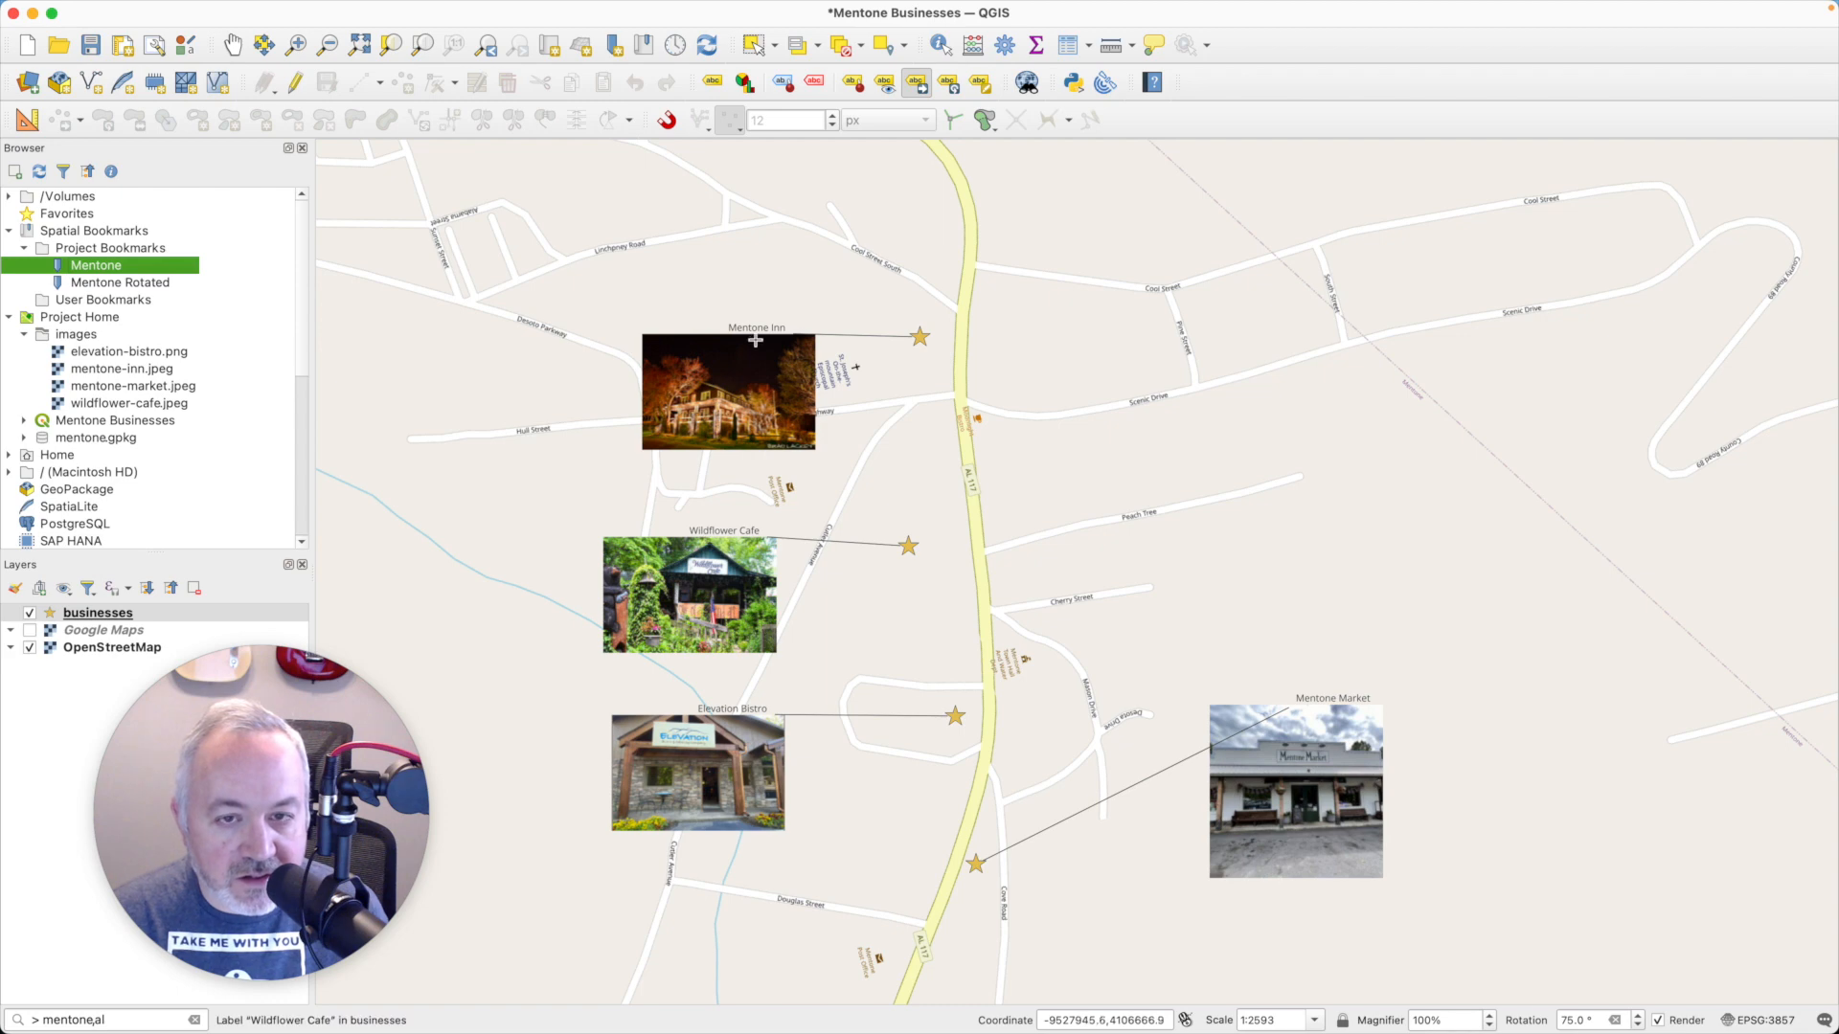
# - In the businesses layer properties, set the Raster Image Marker's horizontal anchor point to Right and apply the change
pyautogui.click(124, 615)
pyautogui.doubleClick(125, 614)
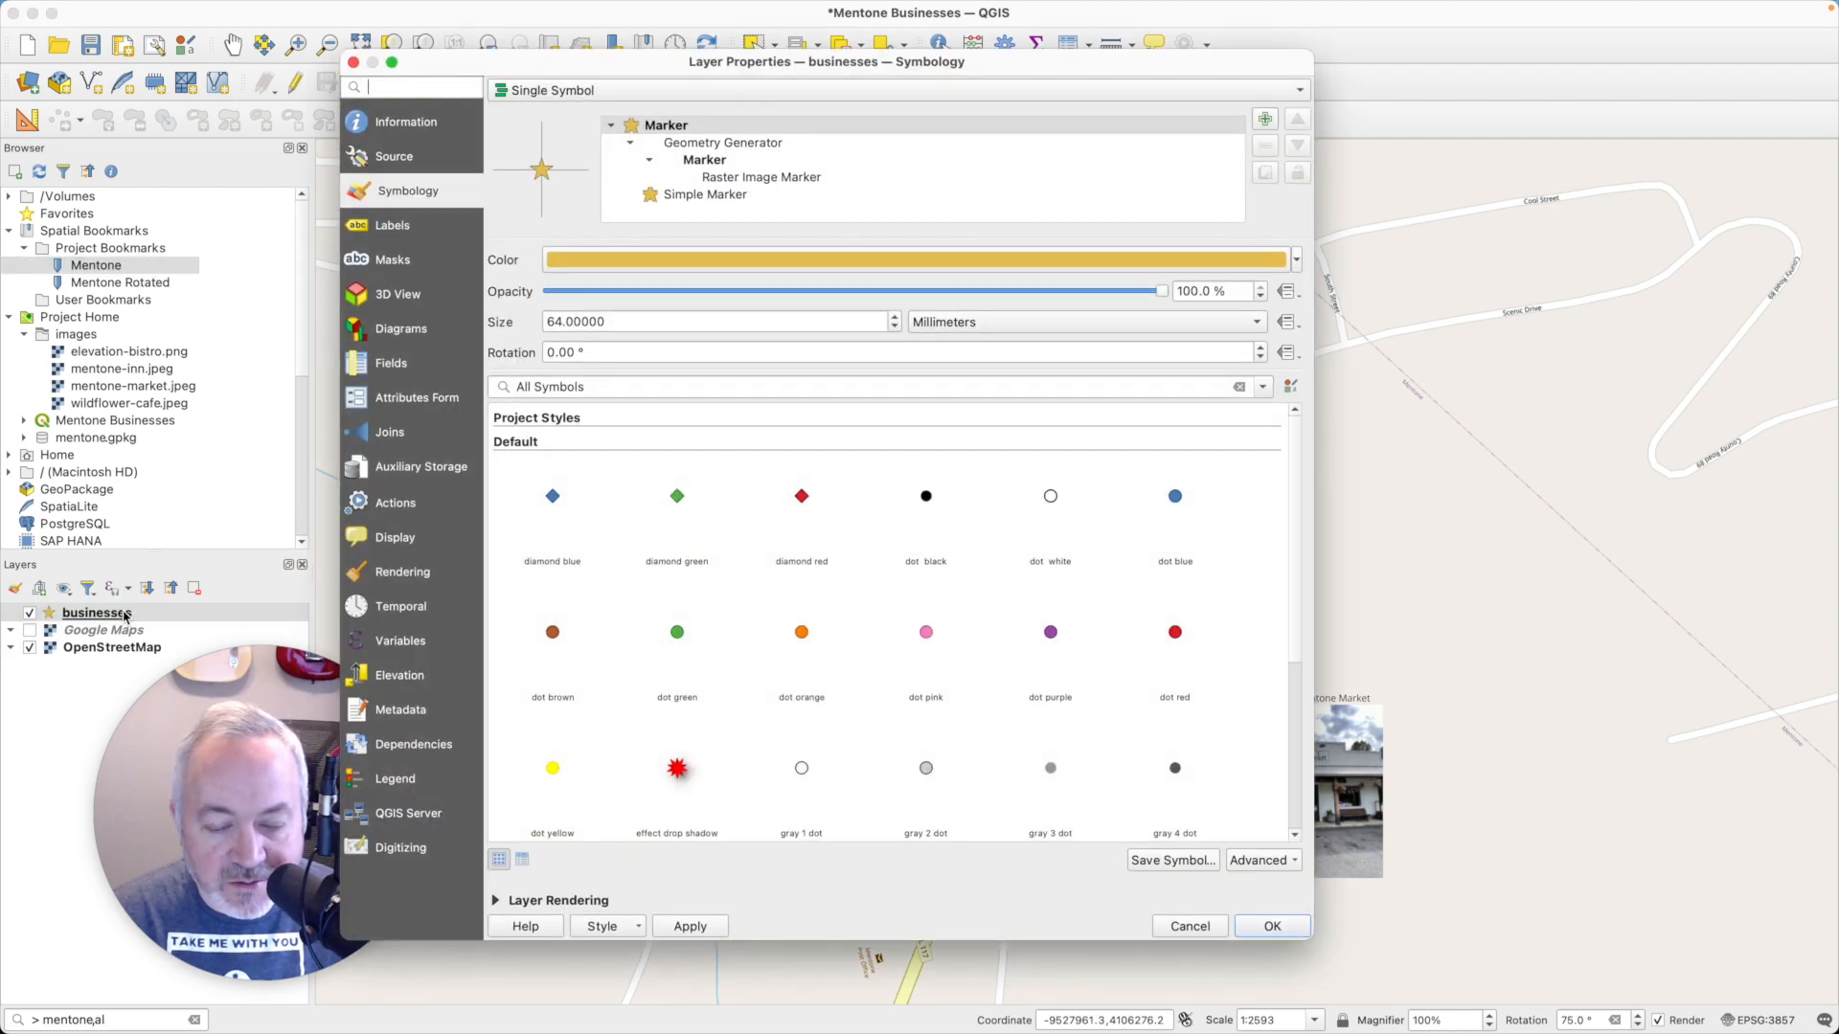
pyautogui.moveTo(866, 72); pyautogui.dragTo(1312, 74)
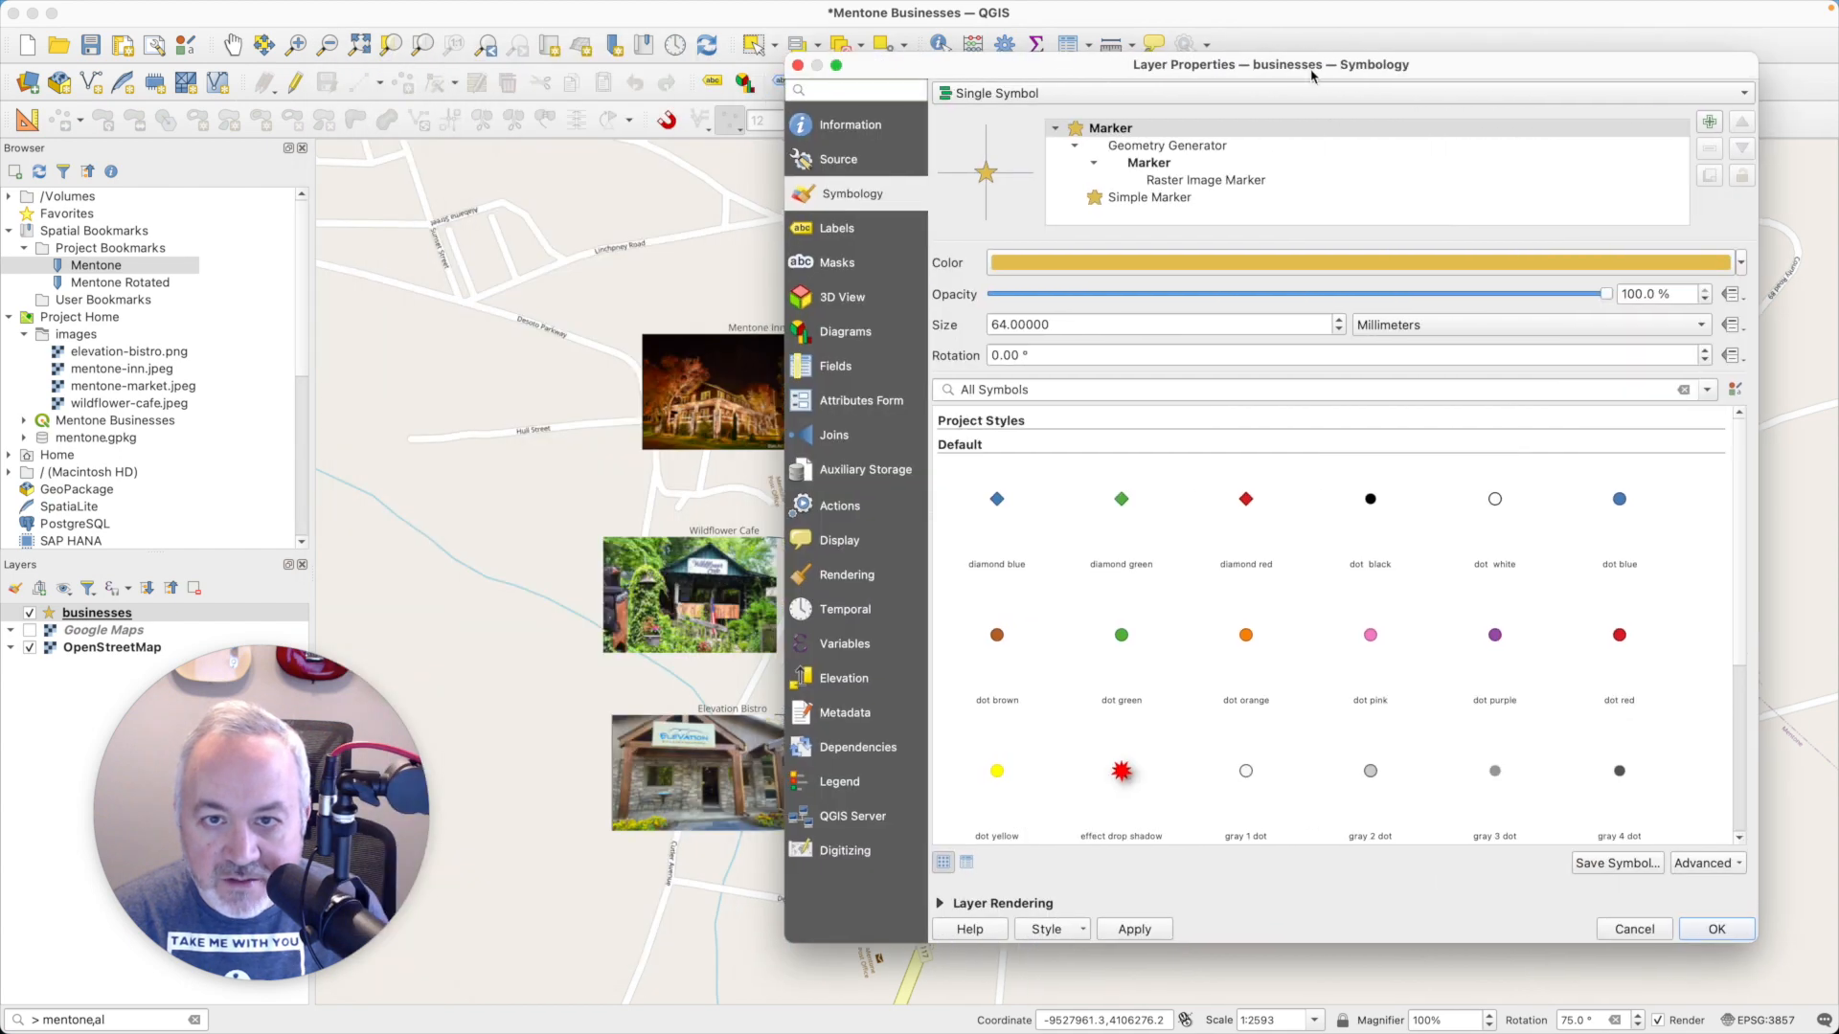
pyautogui.click(1149, 197)
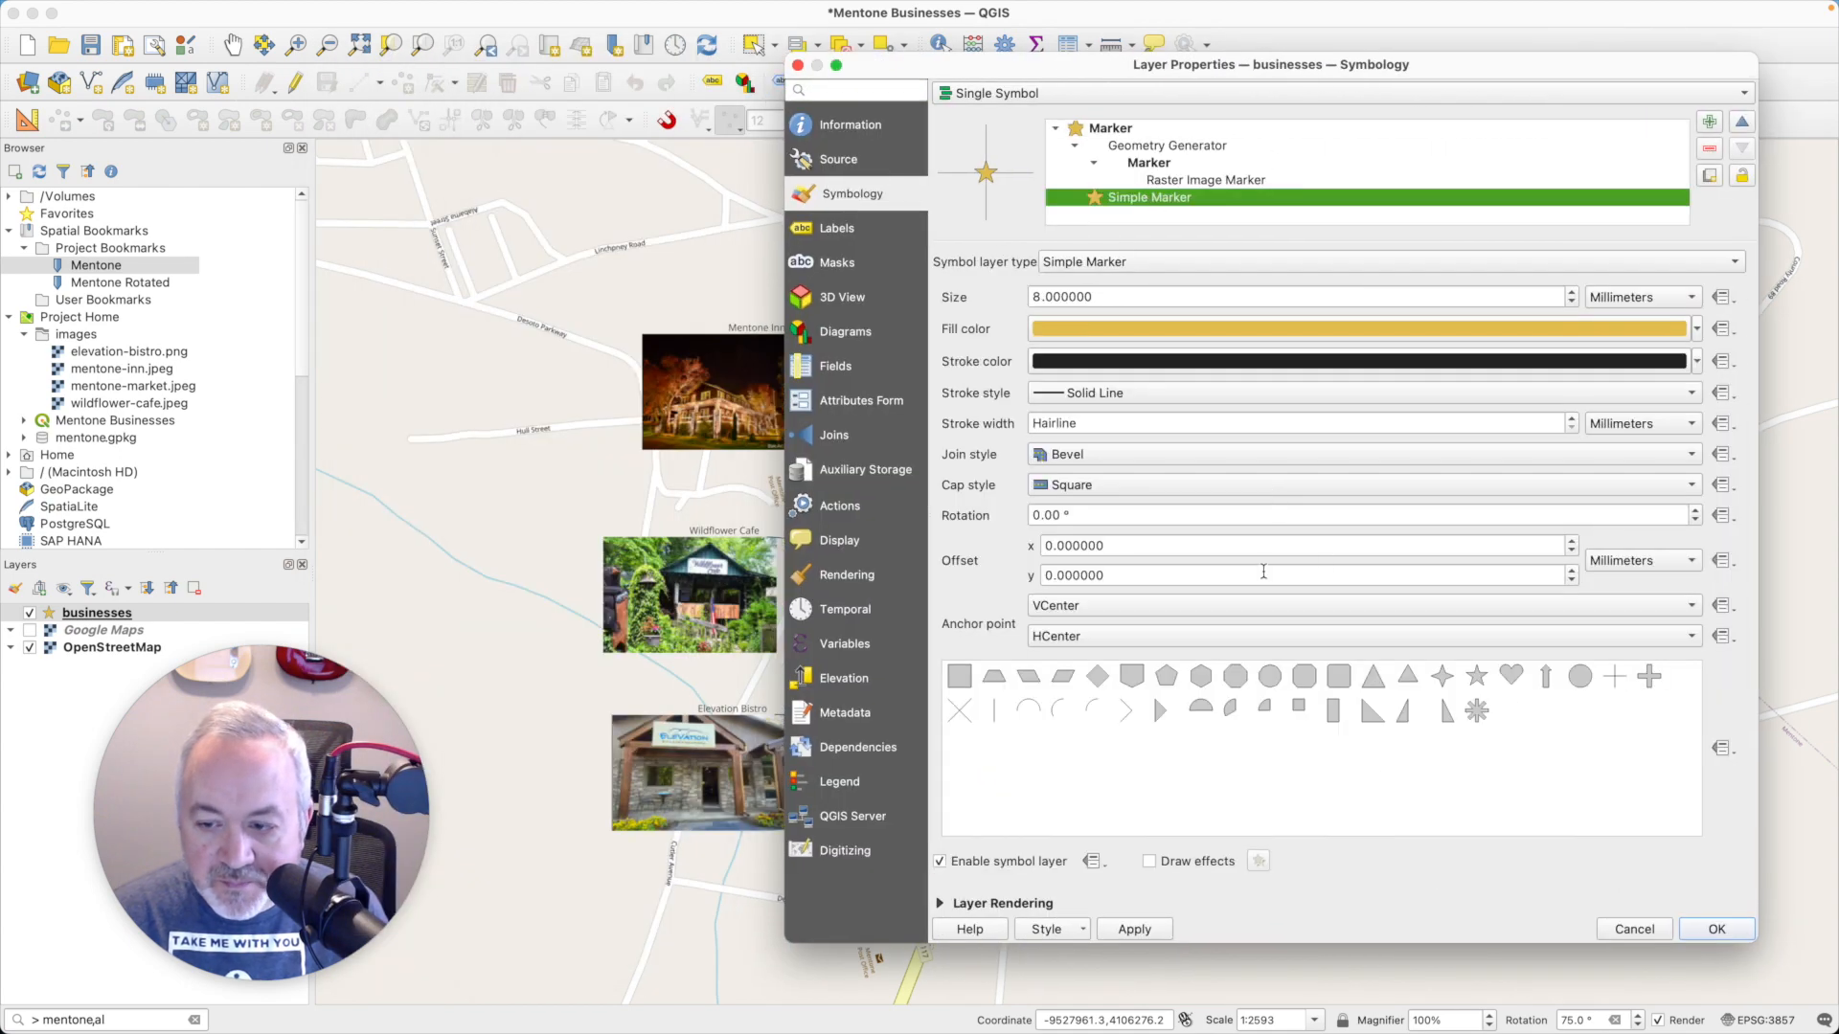
pyautogui.click(1188, 182)
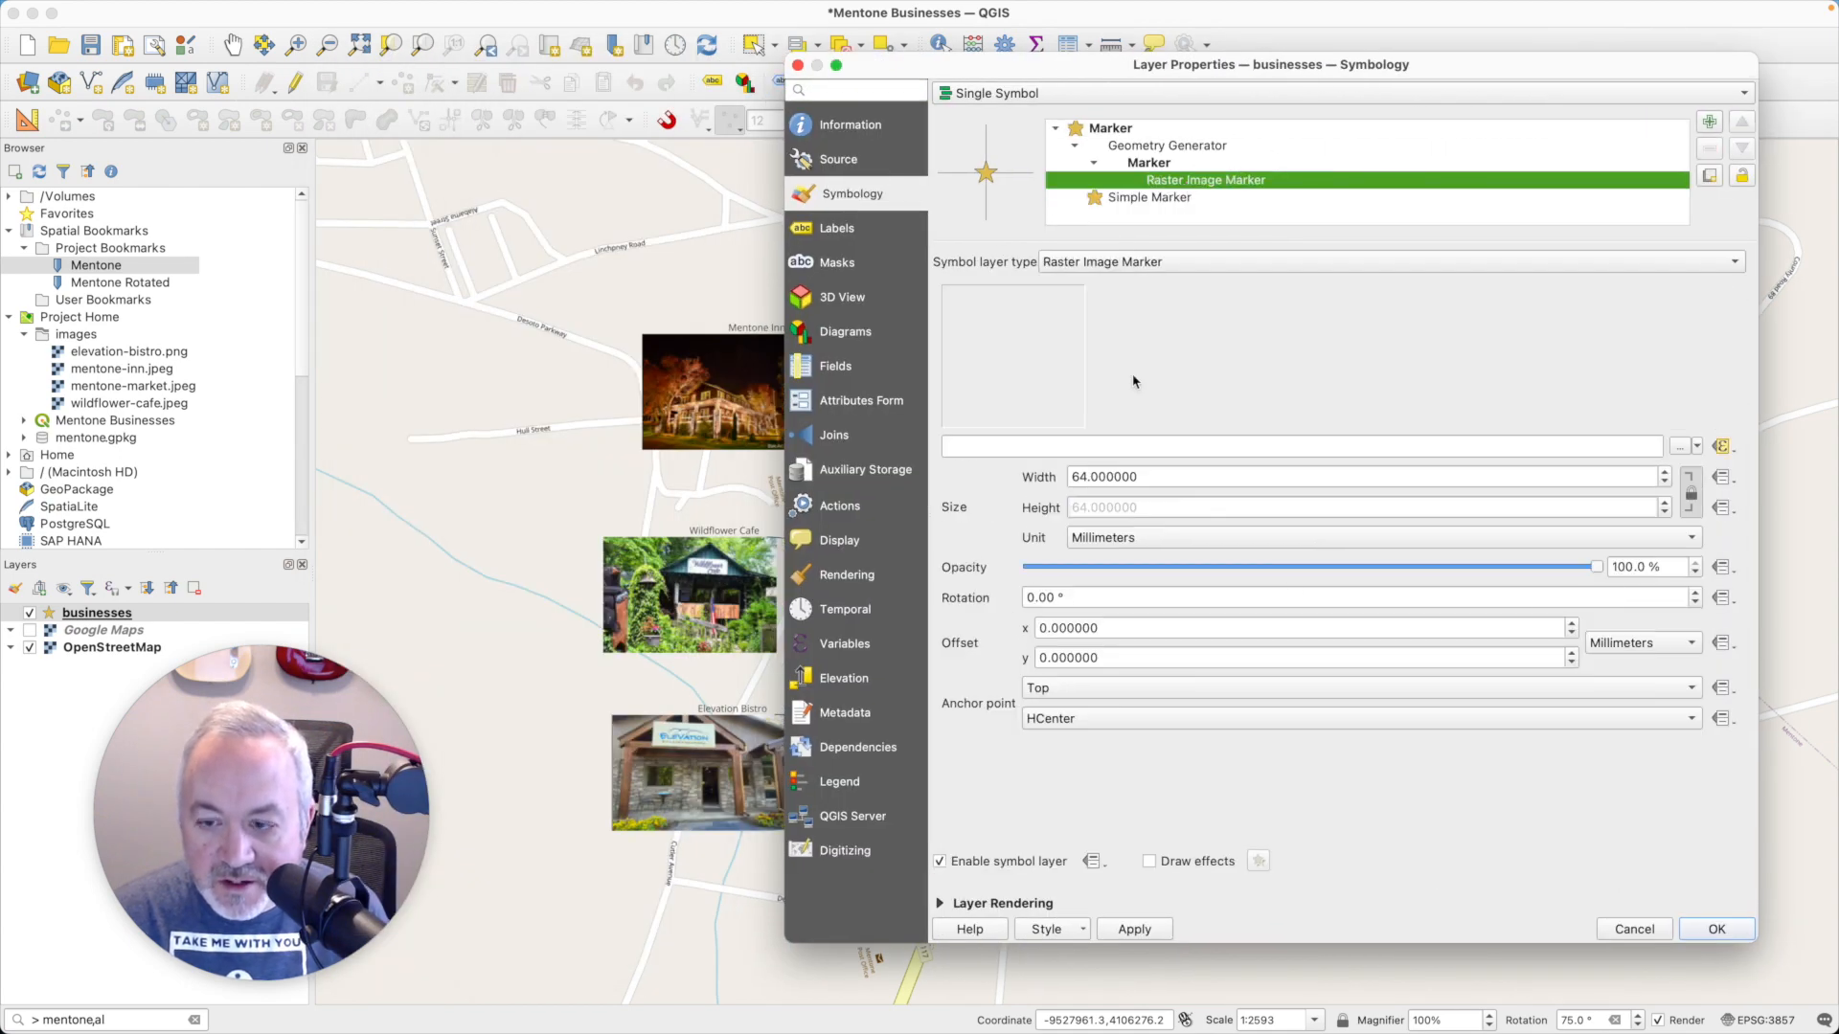
pyautogui.click(1095, 730)
pyautogui.click(1099, 740)
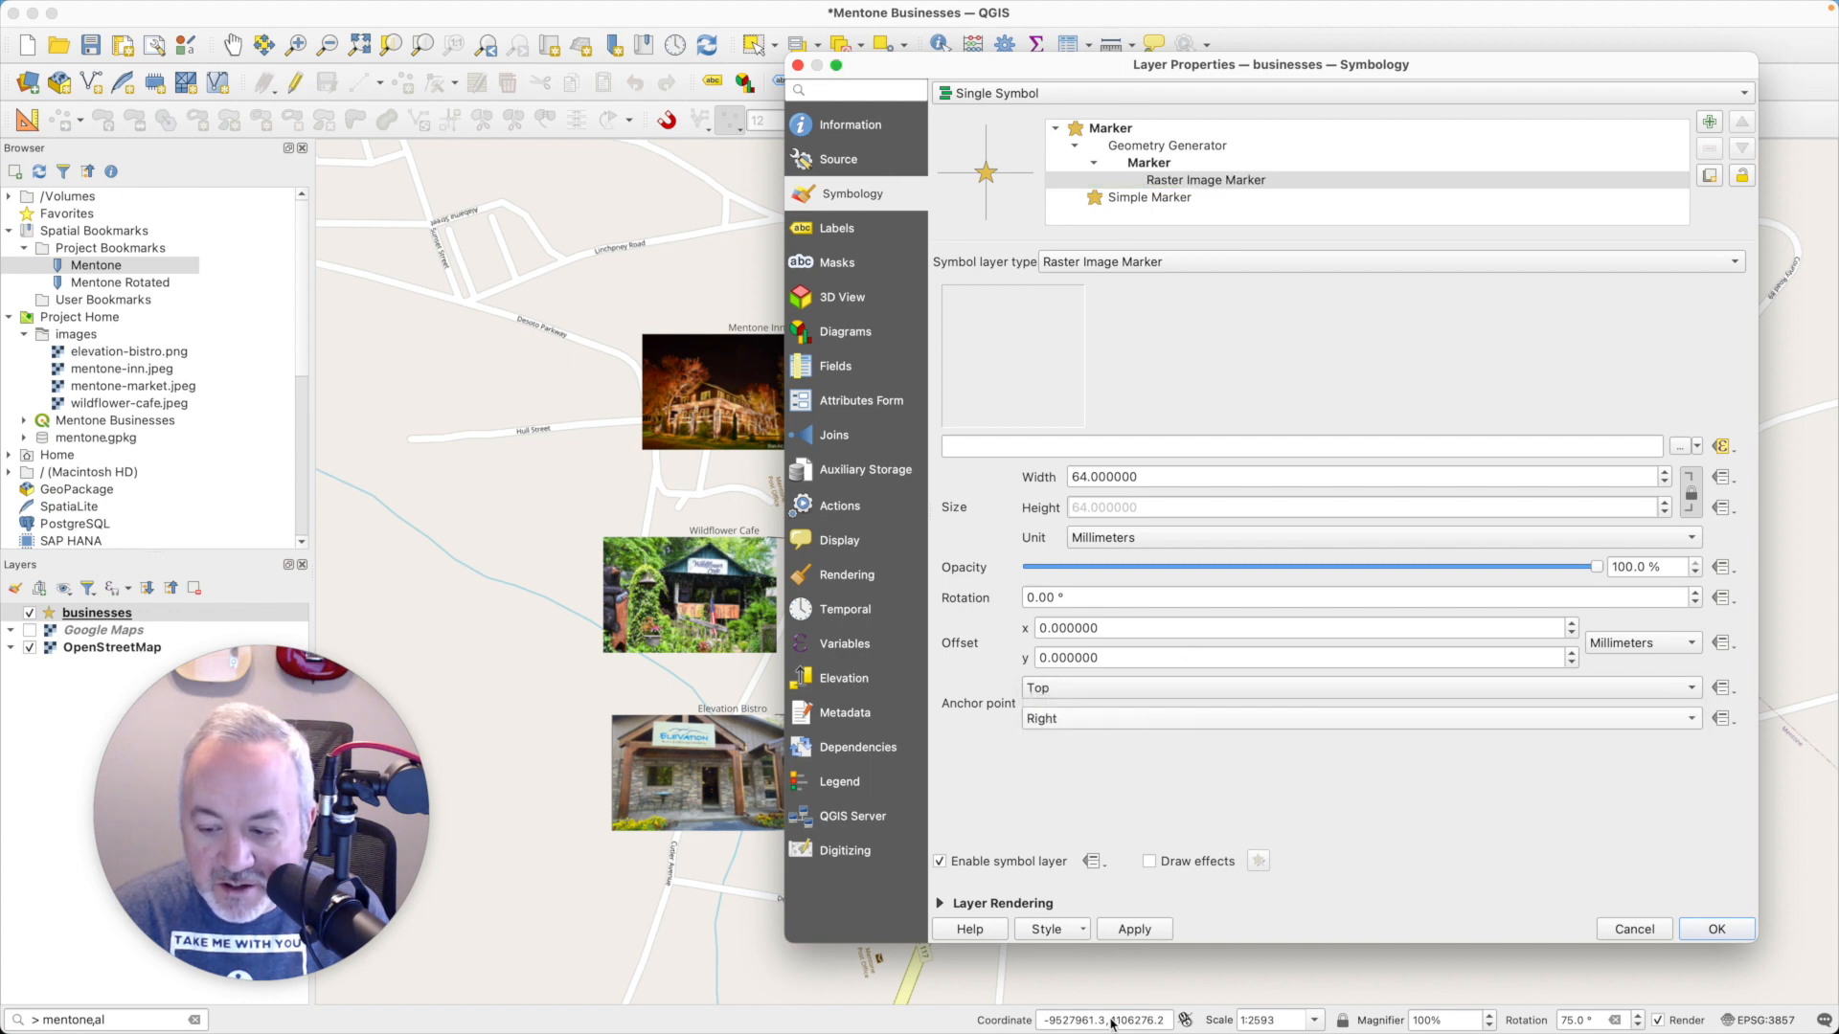
pyautogui.click(1135, 929)
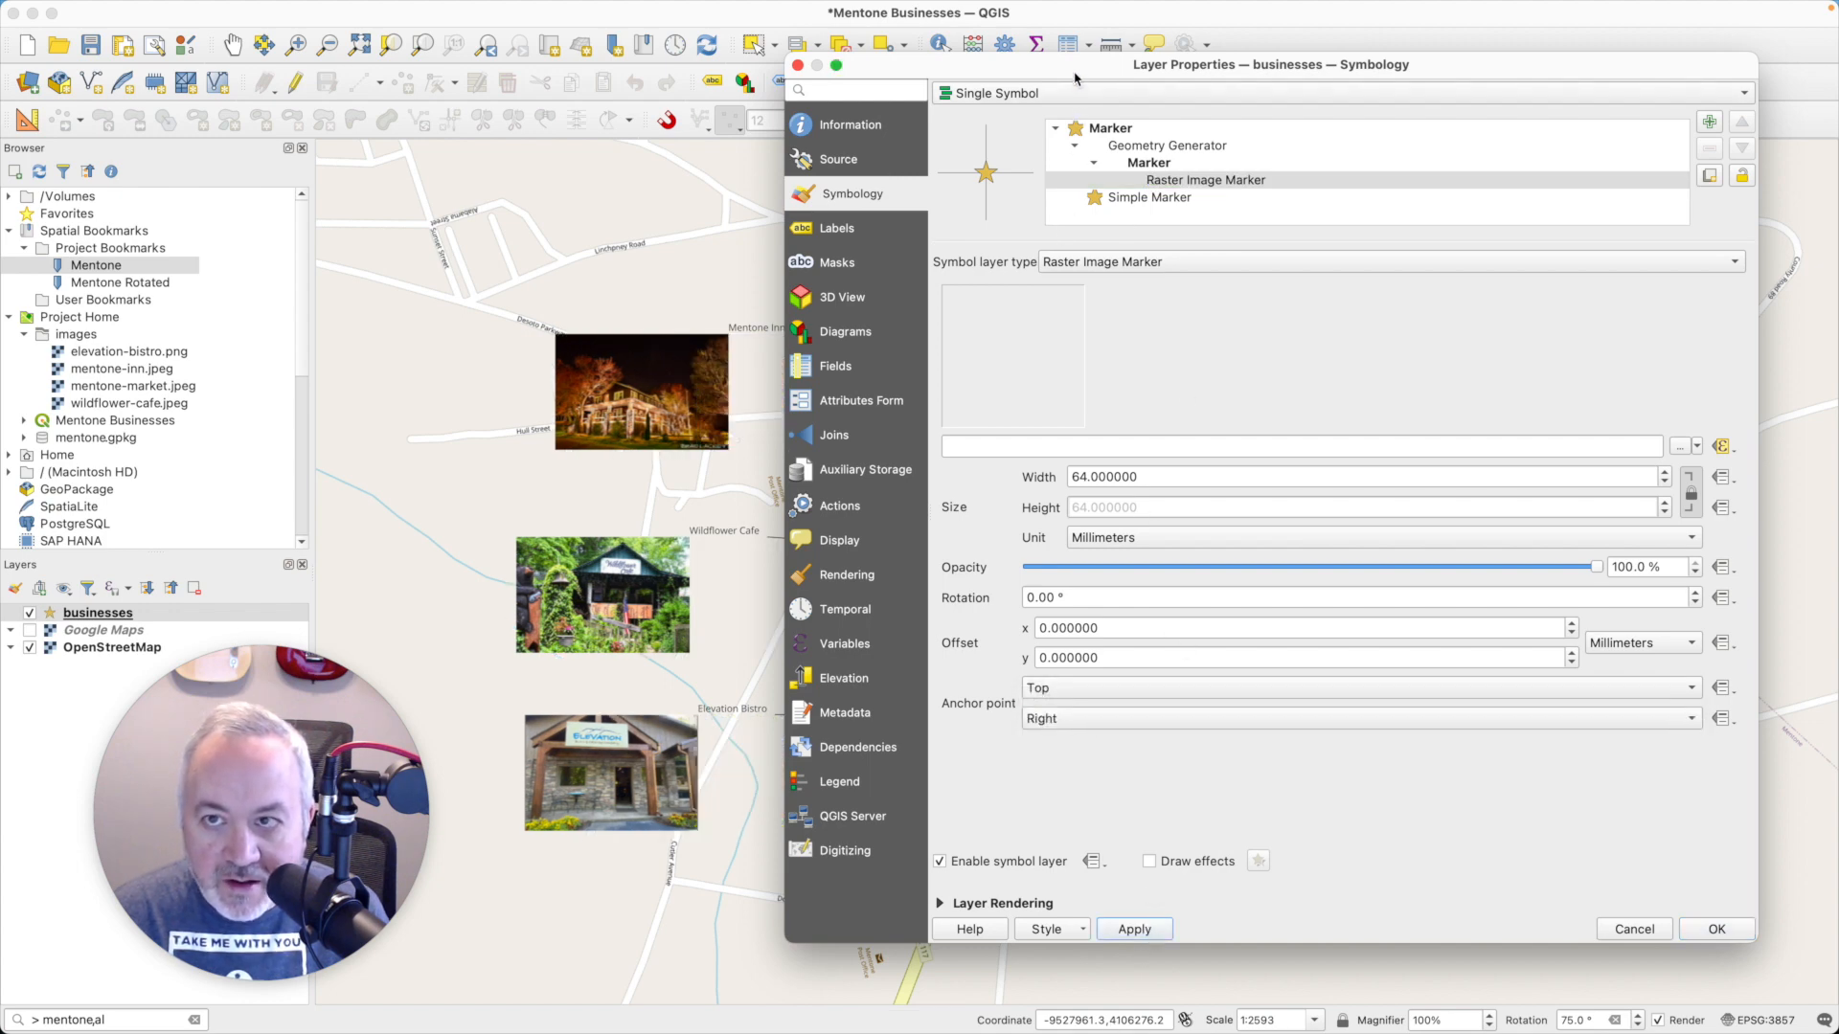
# - Try horizontal offsets of 16, 20 and 20.8 mm for the Raster Image Marker, applying each one to the map
pyautogui.moveTo(1077, 72); pyautogui.dragTo(1255, 82)
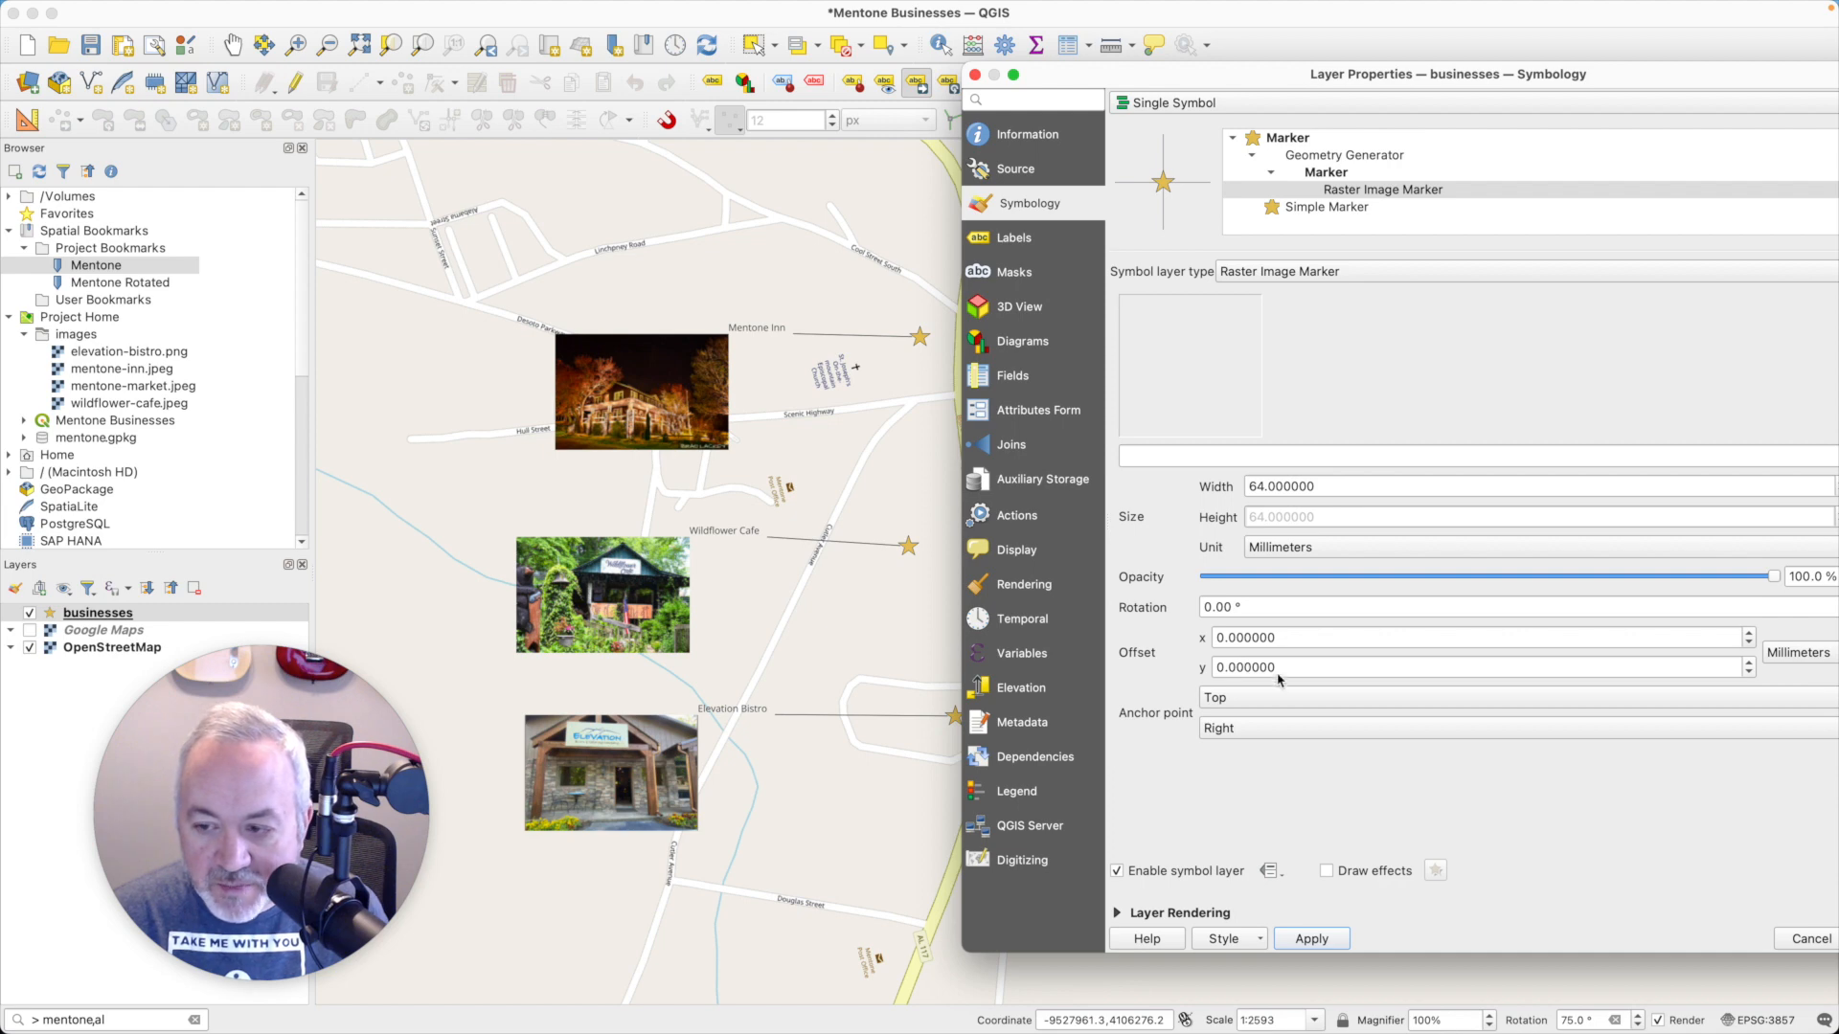
pyautogui.doubleClick(1279, 637)
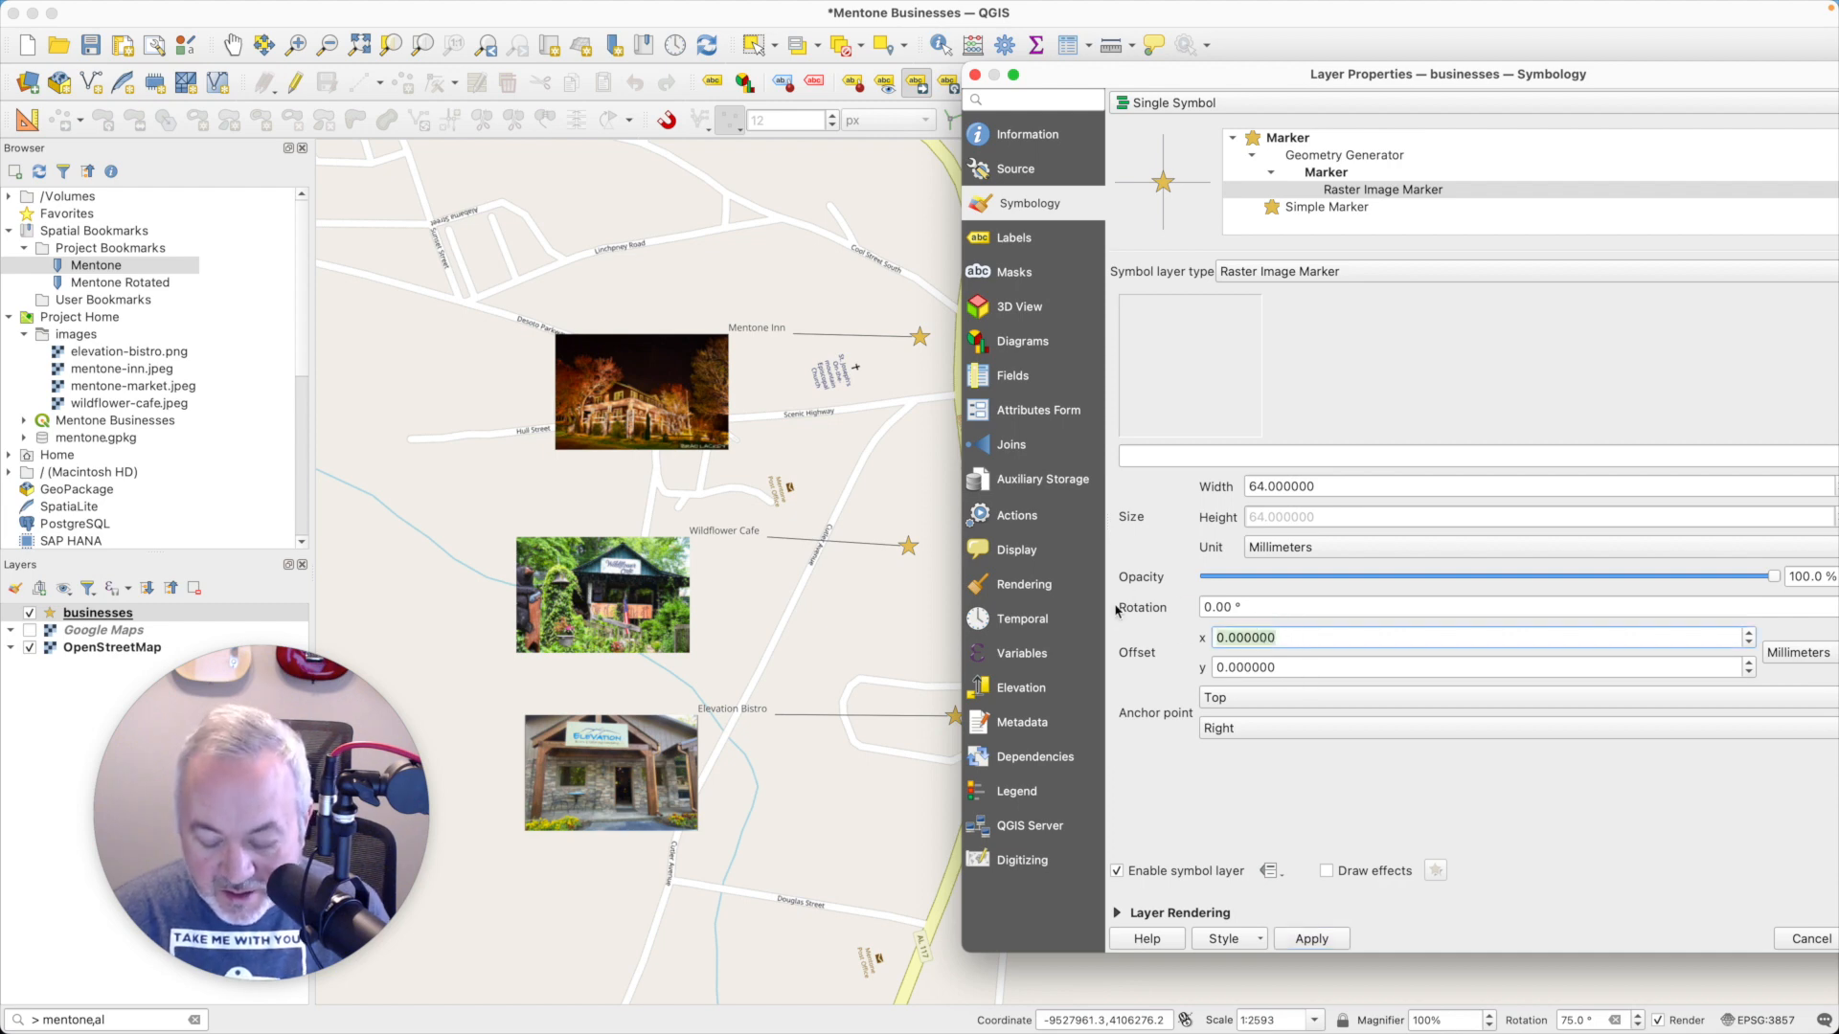
pyautogui.write('16')
pyautogui.click(1306, 939)
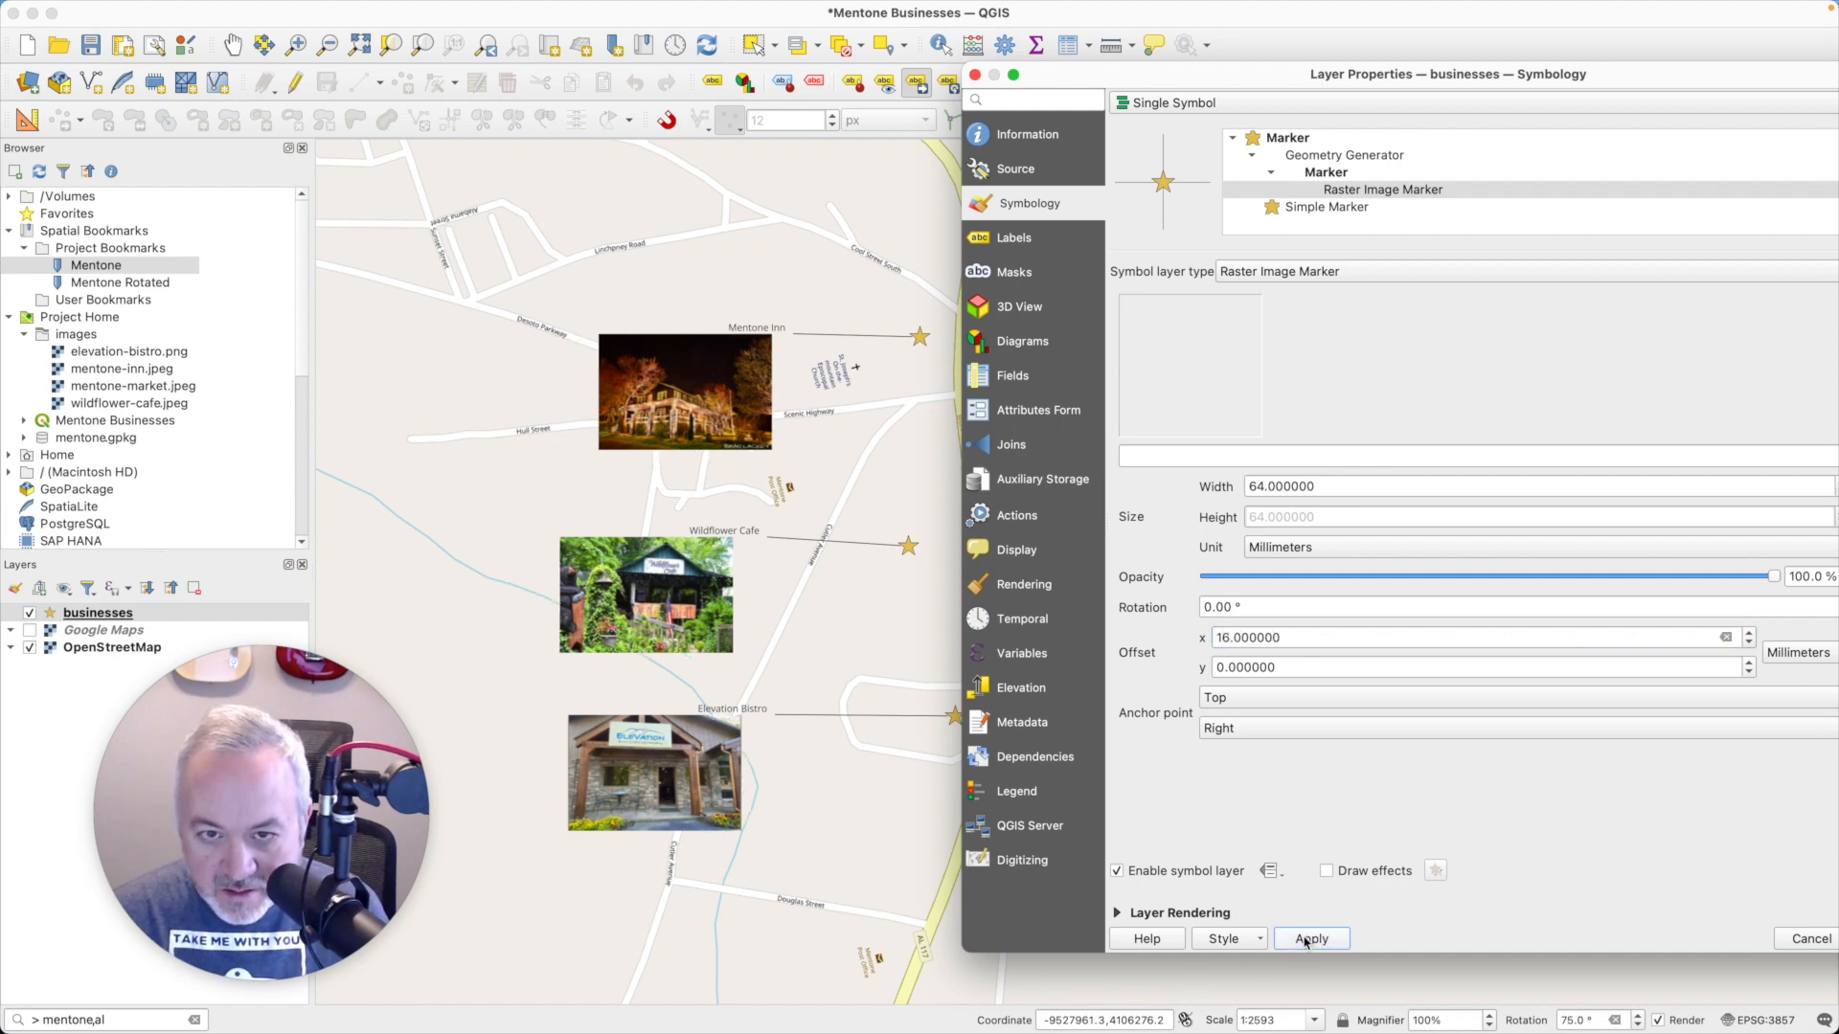
pyautogui.doubleClick(1280, 637)
pyautogui.write('20')
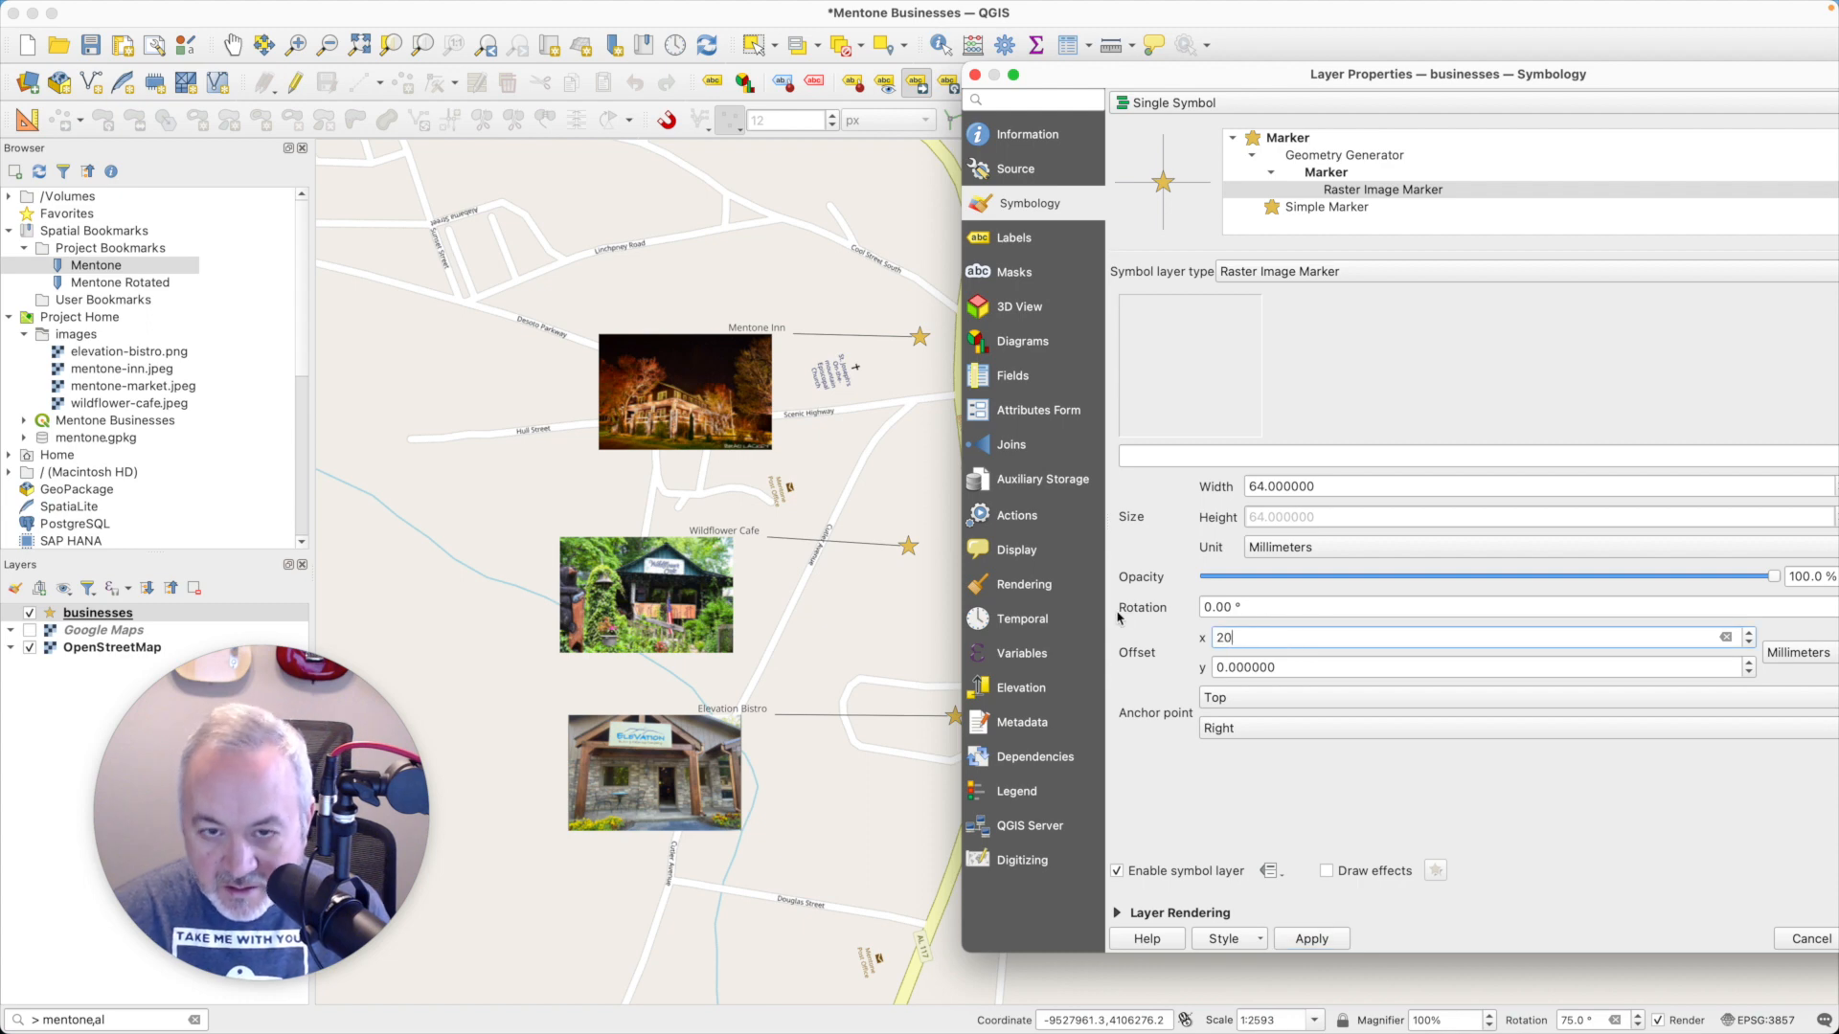
pyautogui.click(1305, 941)
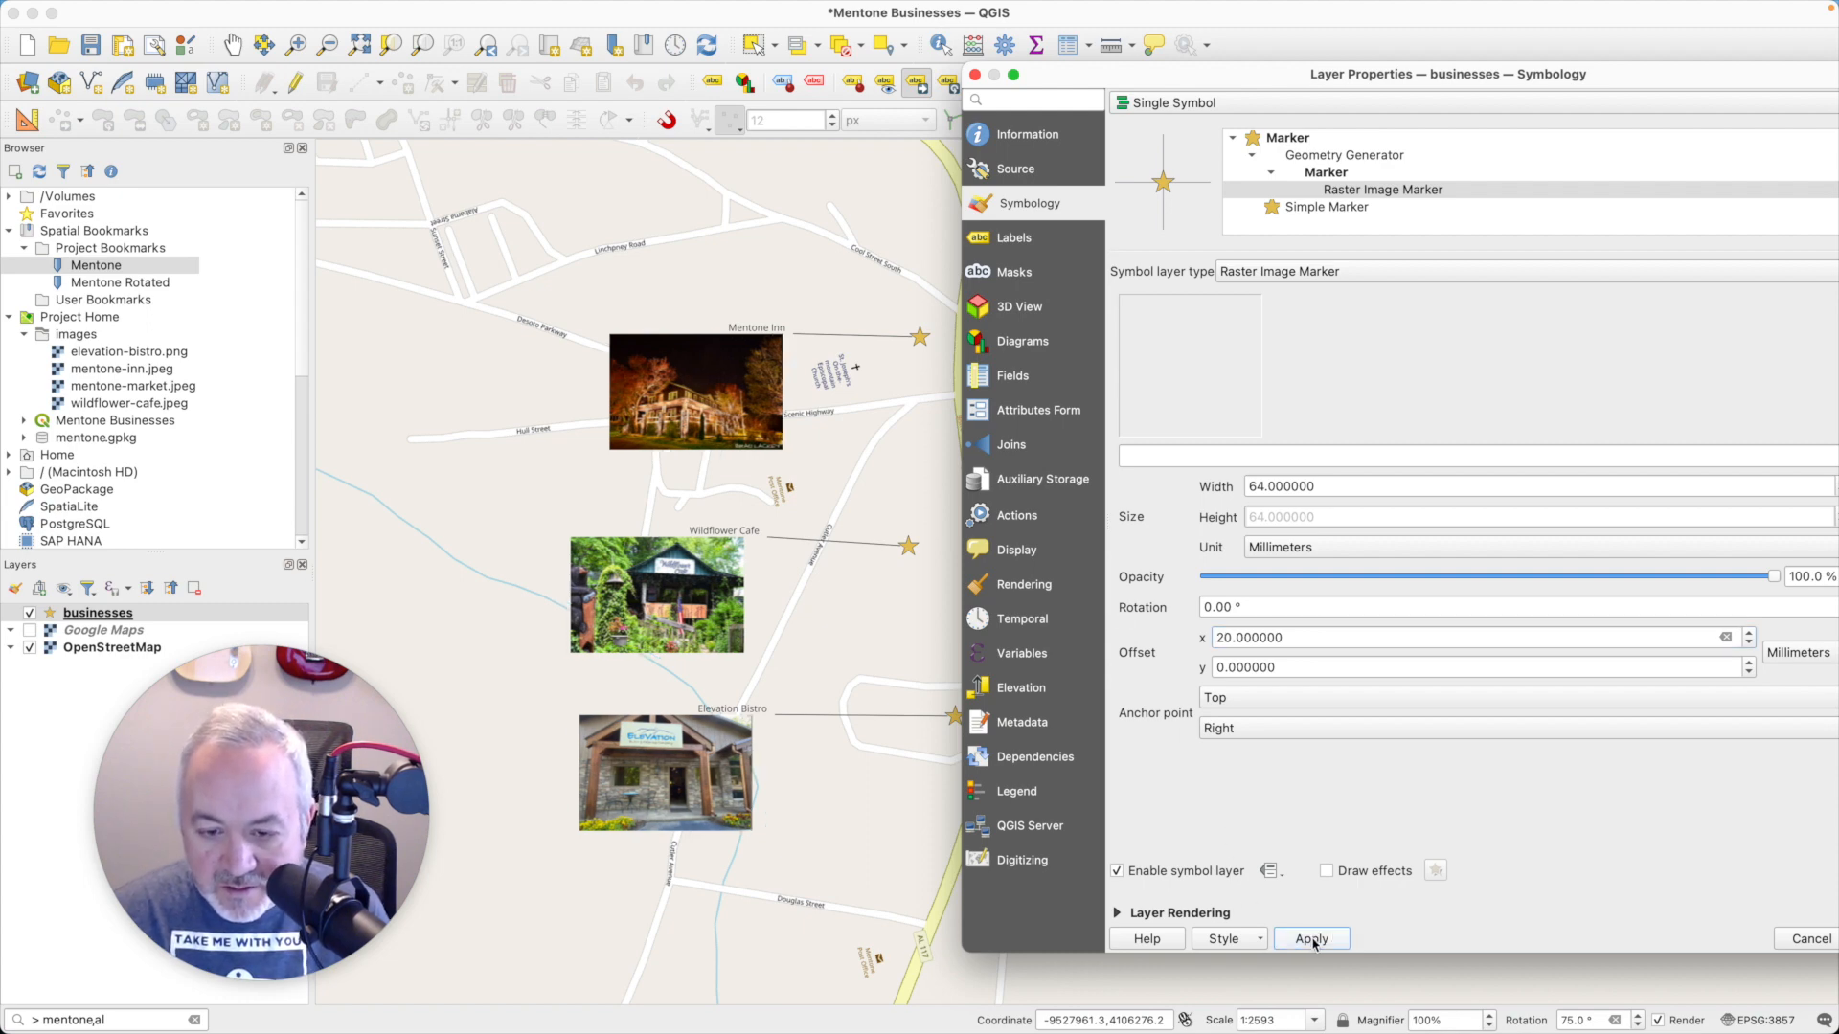
pyautogui.moveTo(1280, 637); pyautogui.dragTo(1136, 630)
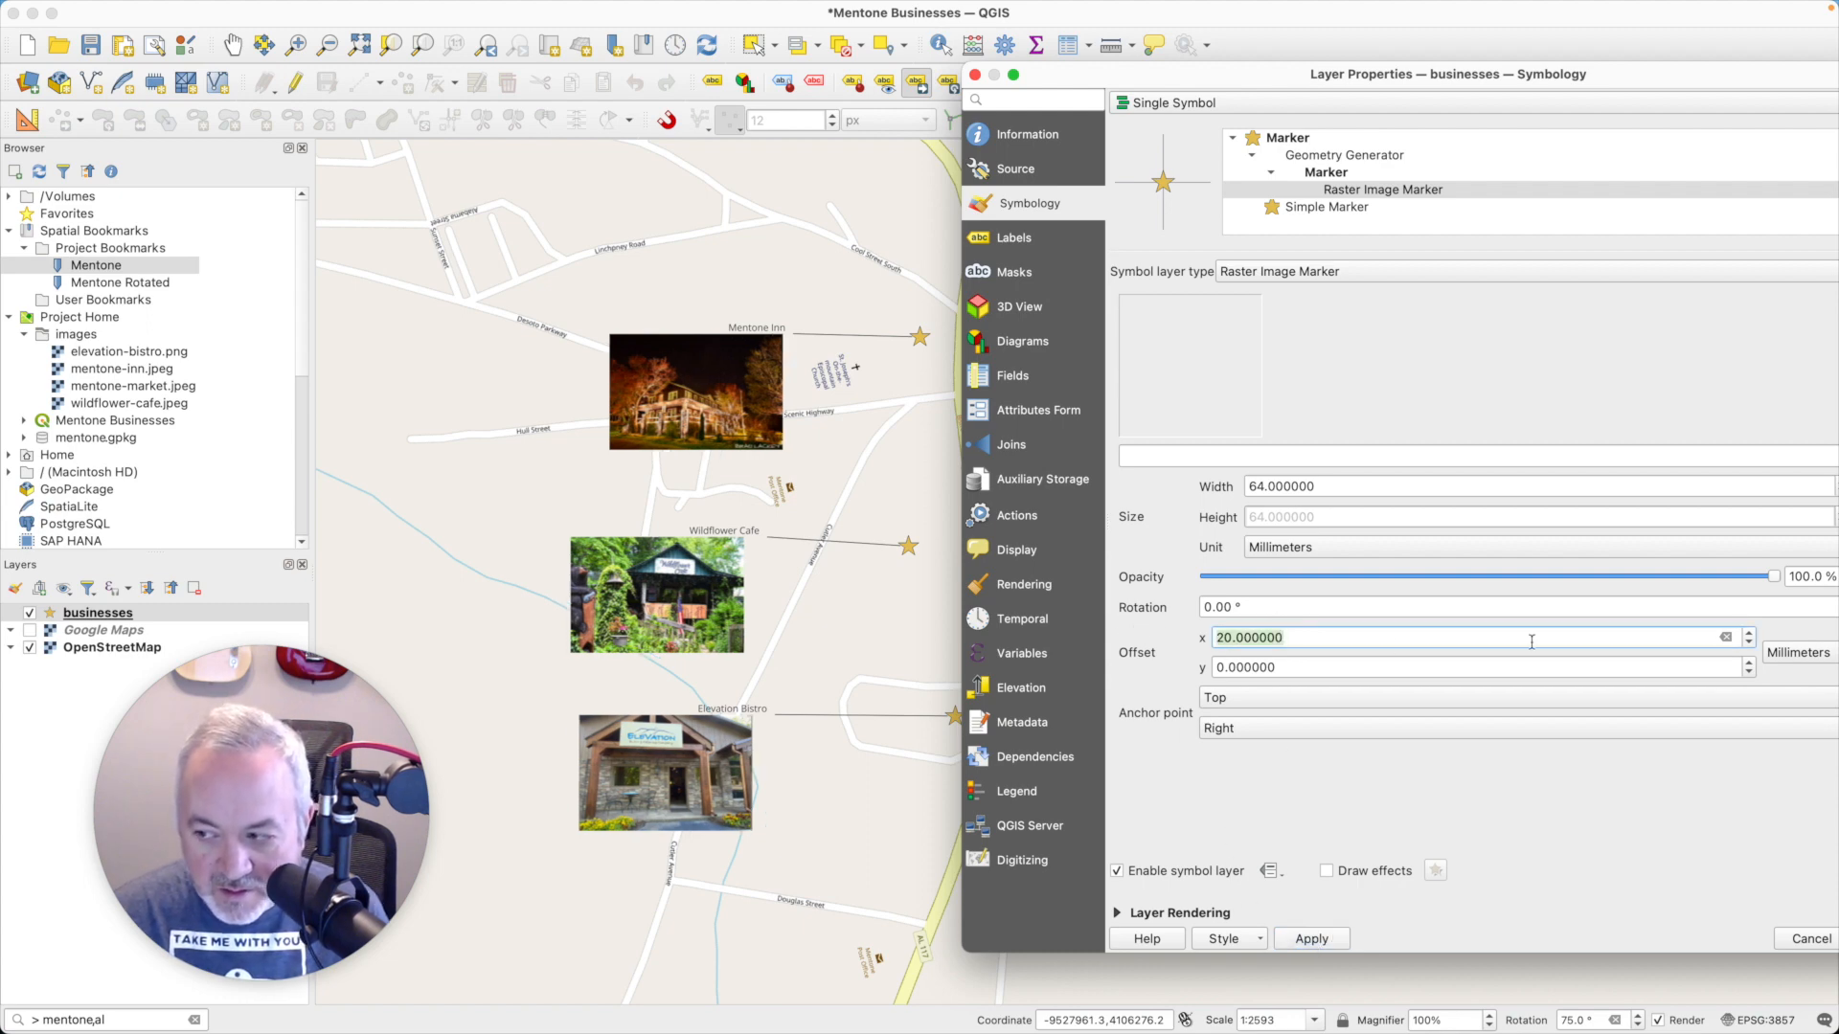
pyautogui.click(1748, 632)
pyautogui.click(1748, 633)
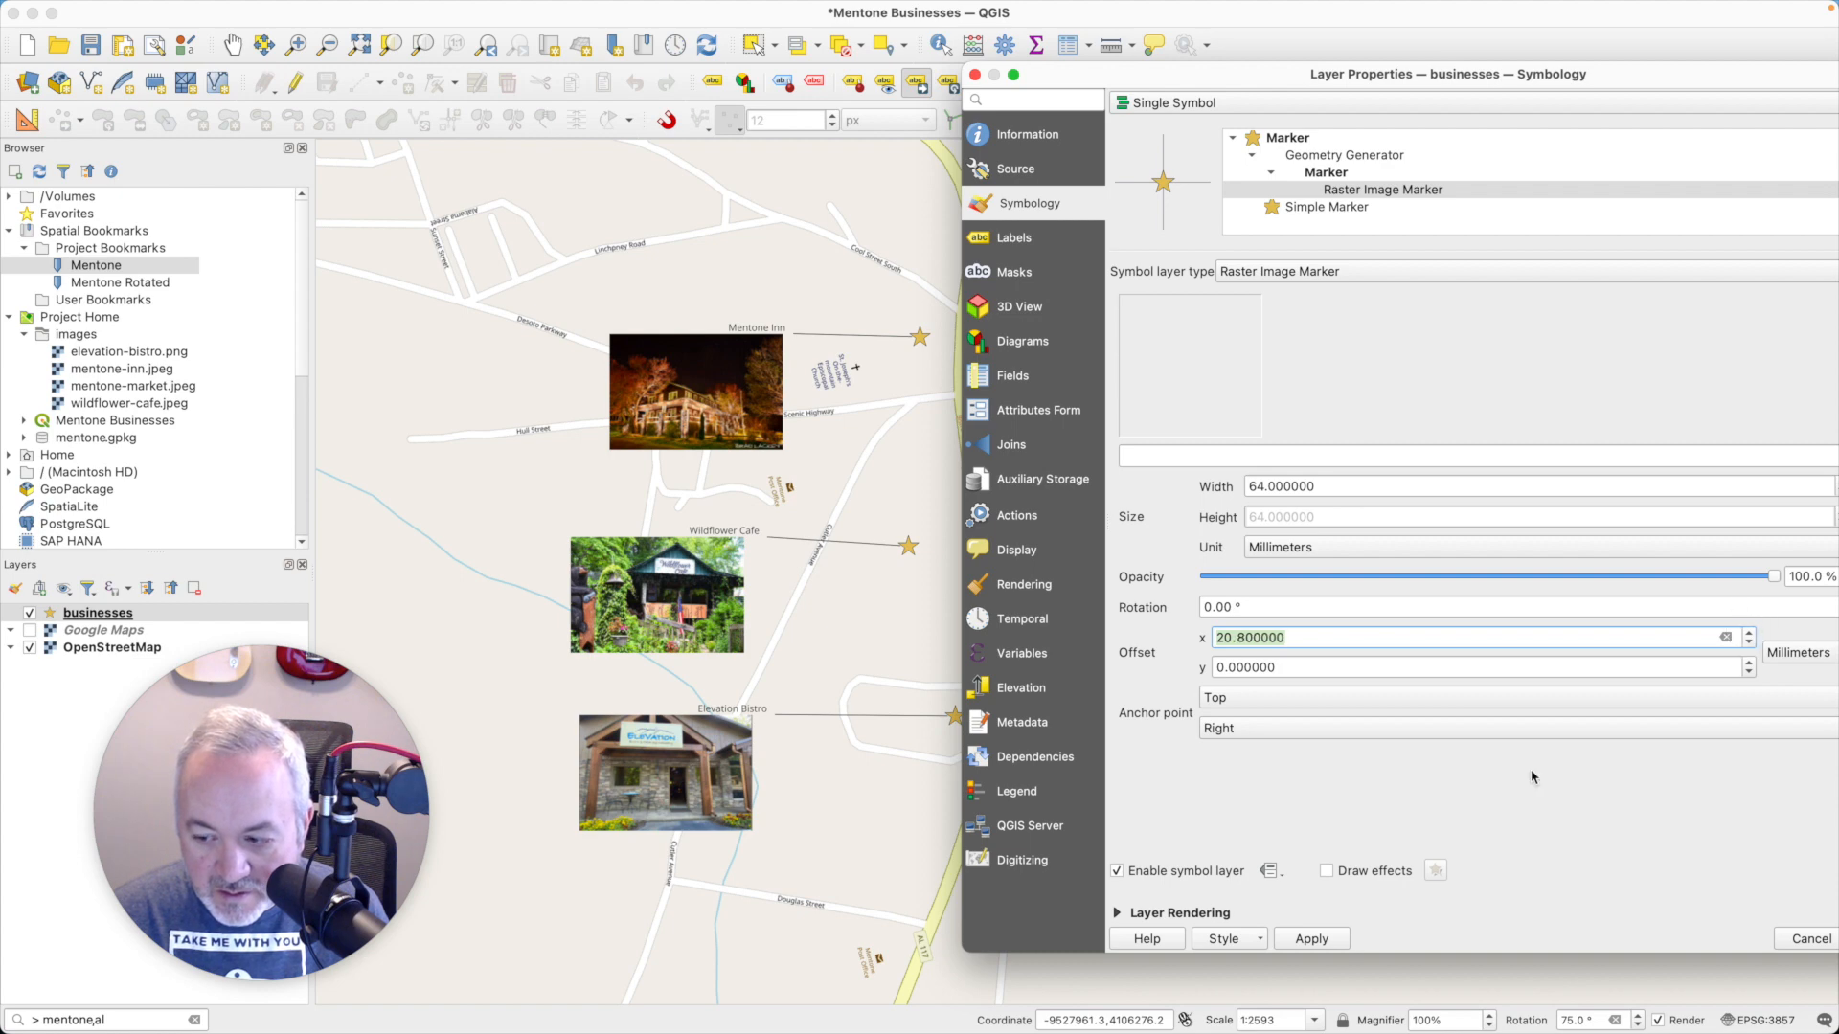
pyautogui.click(1311, 939)
# - Set the Raster Image Marker's x offset to 24 mm, apply it, and accept the layer properties
pyautogui.moveTo(1283, 638); pyautogui.dragTo(1146, 631)
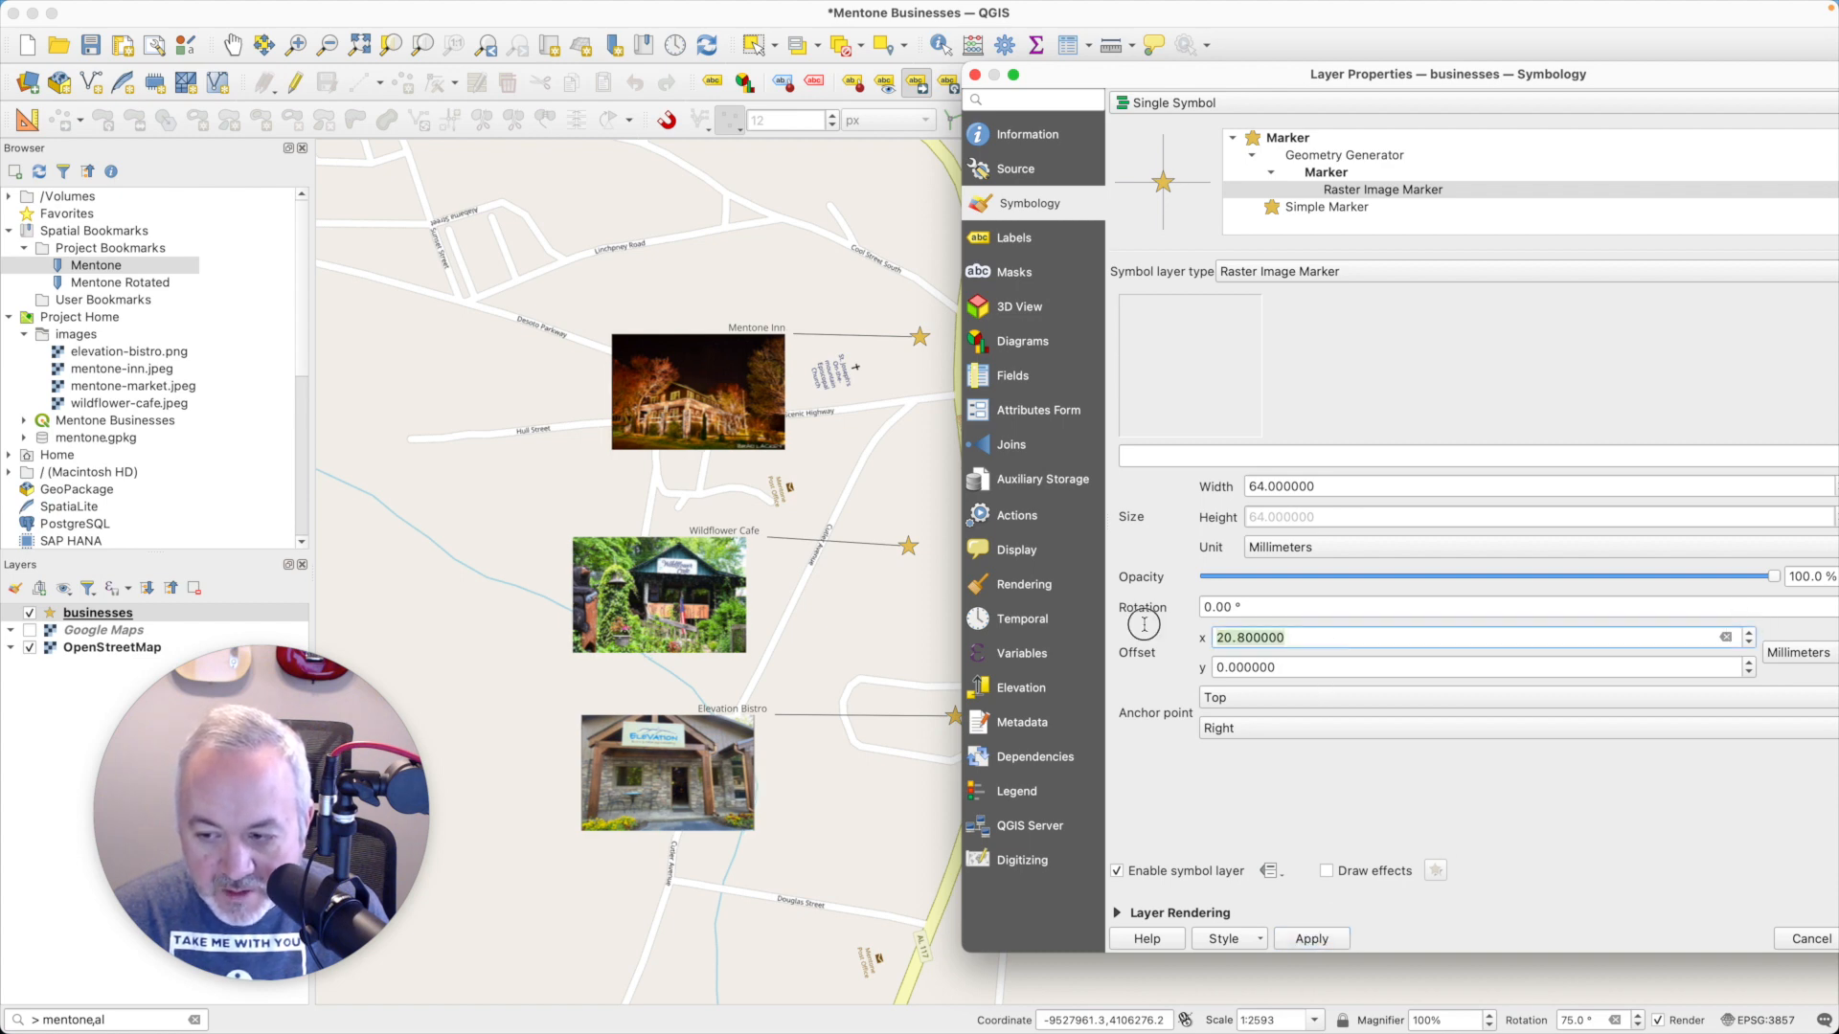
pyautogui.write('24')
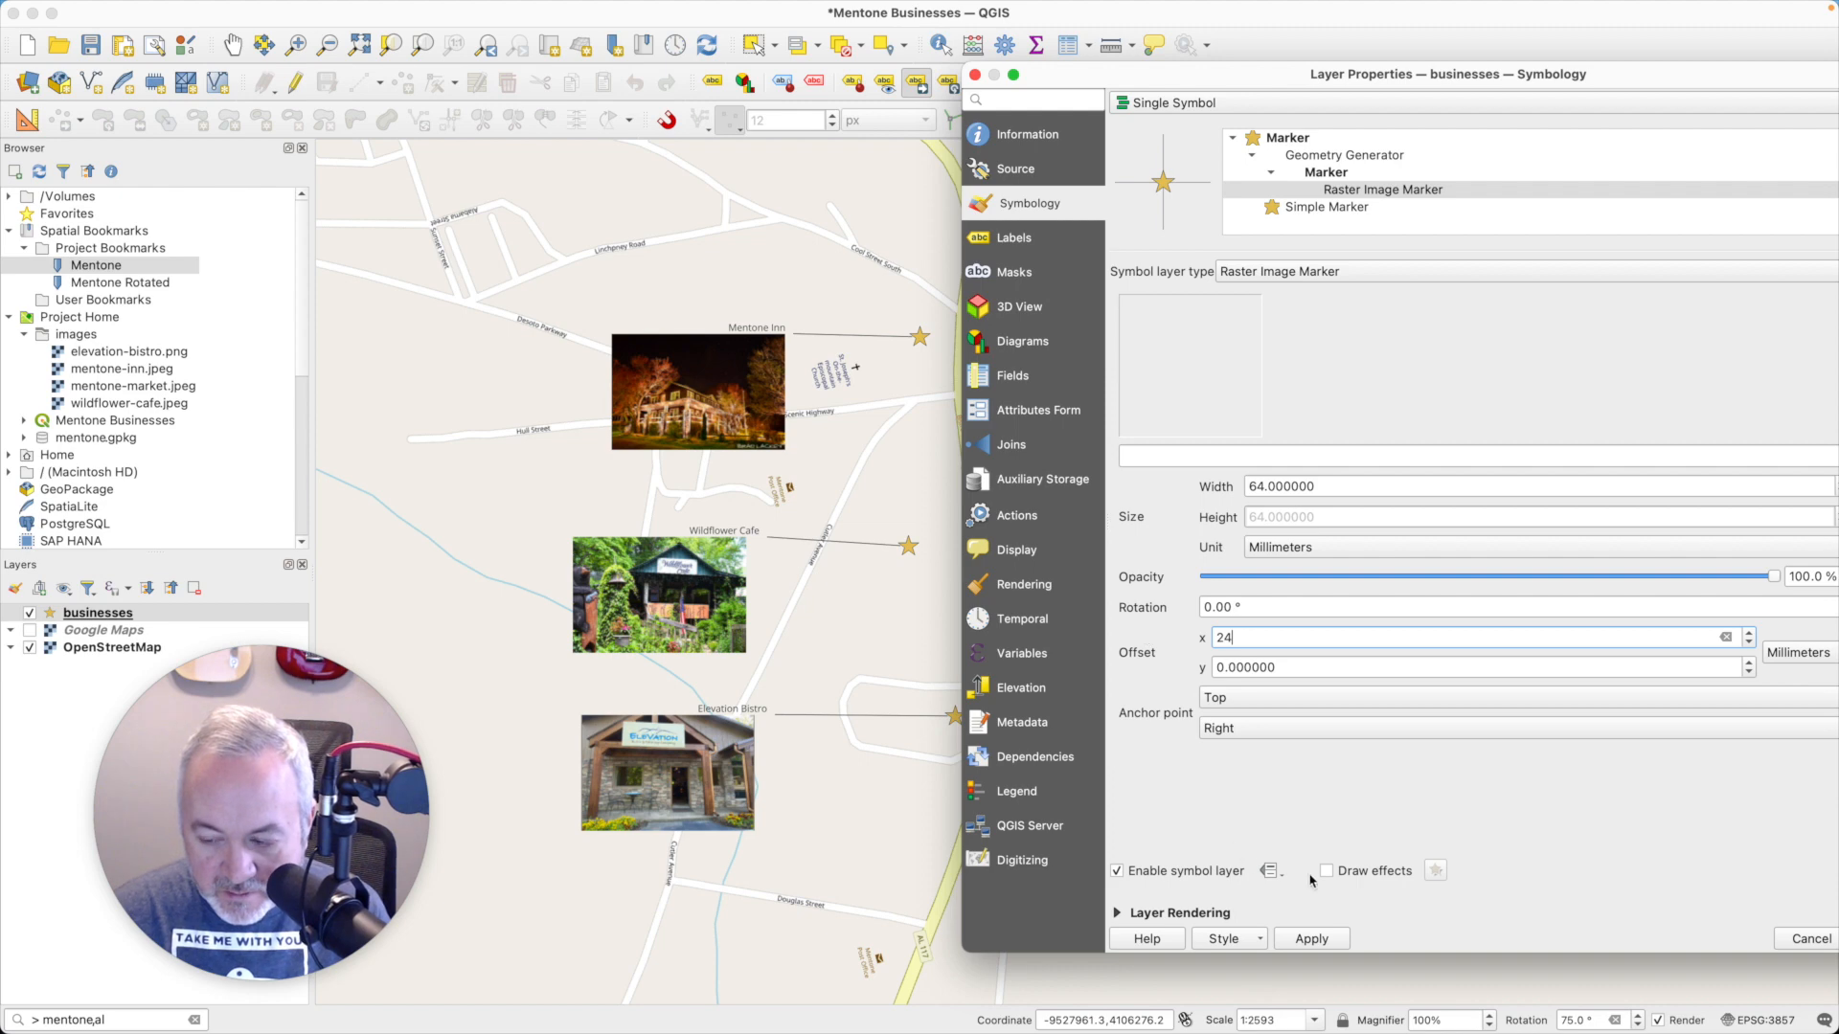
pyautogui.click(1305, 940)
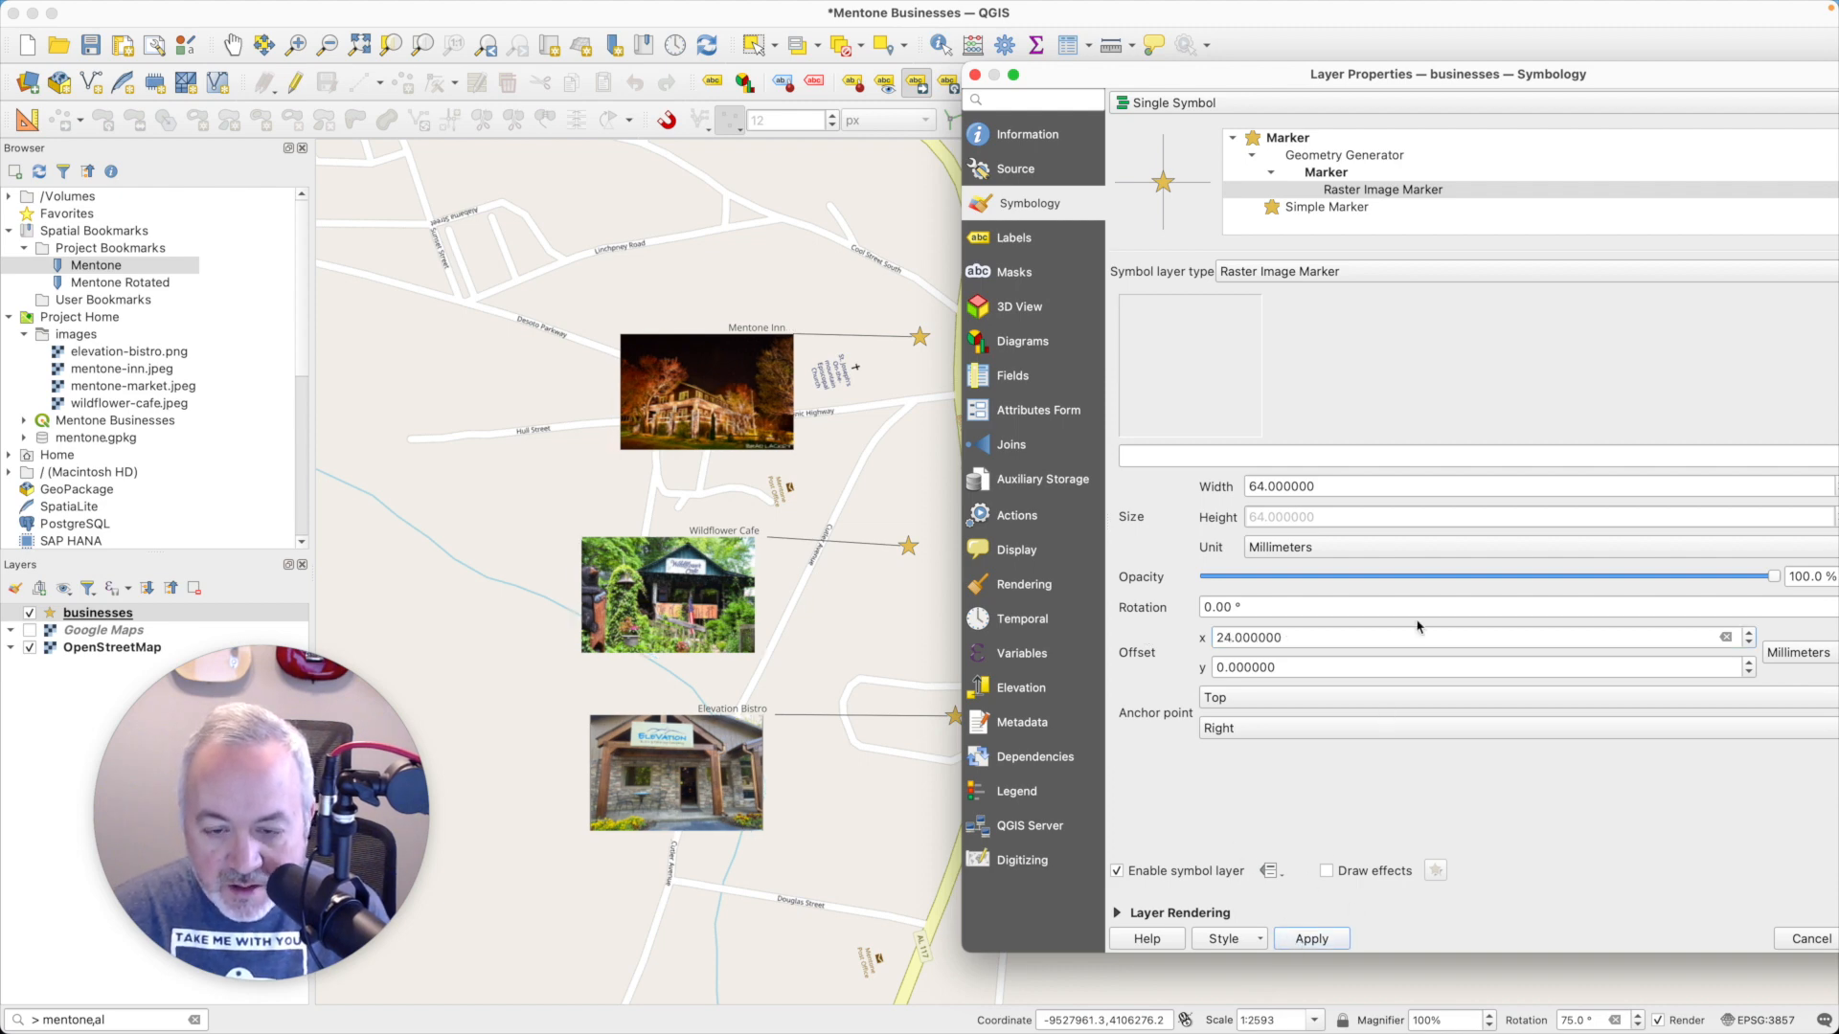
pyautogui.doubleClick(1424, 67)
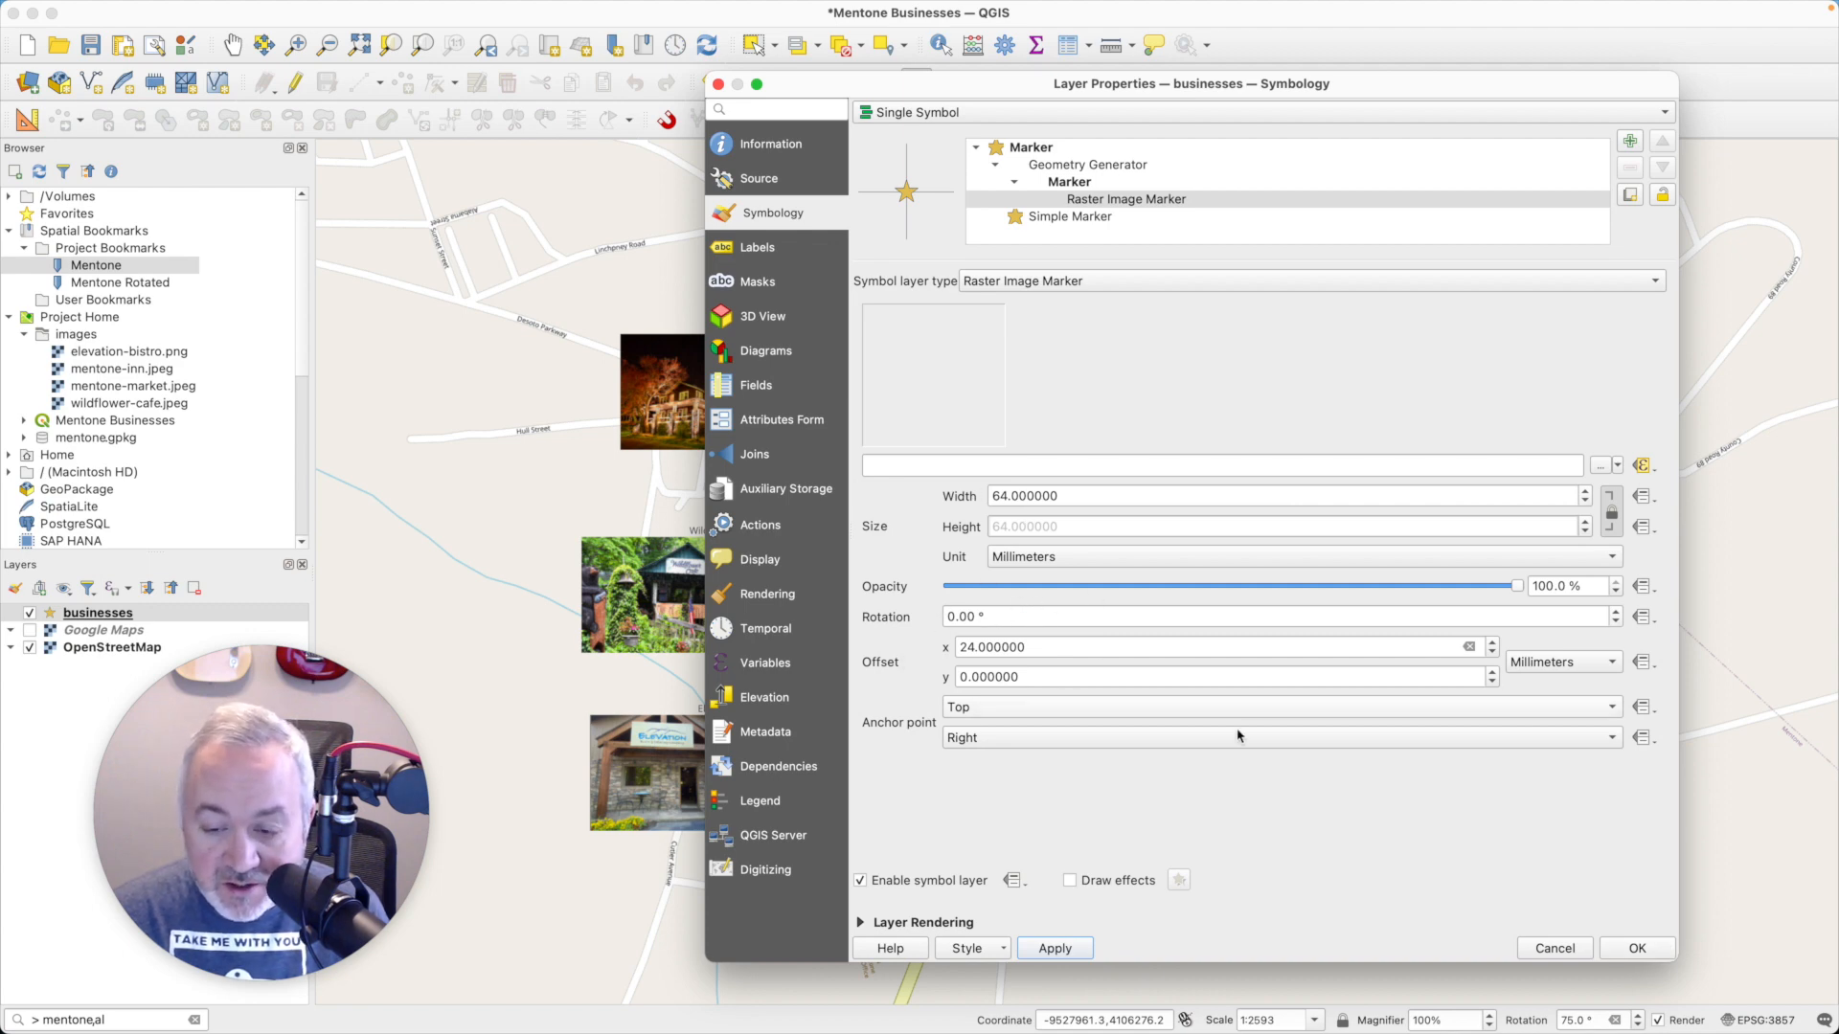
pyautogui.click(1636, 949)
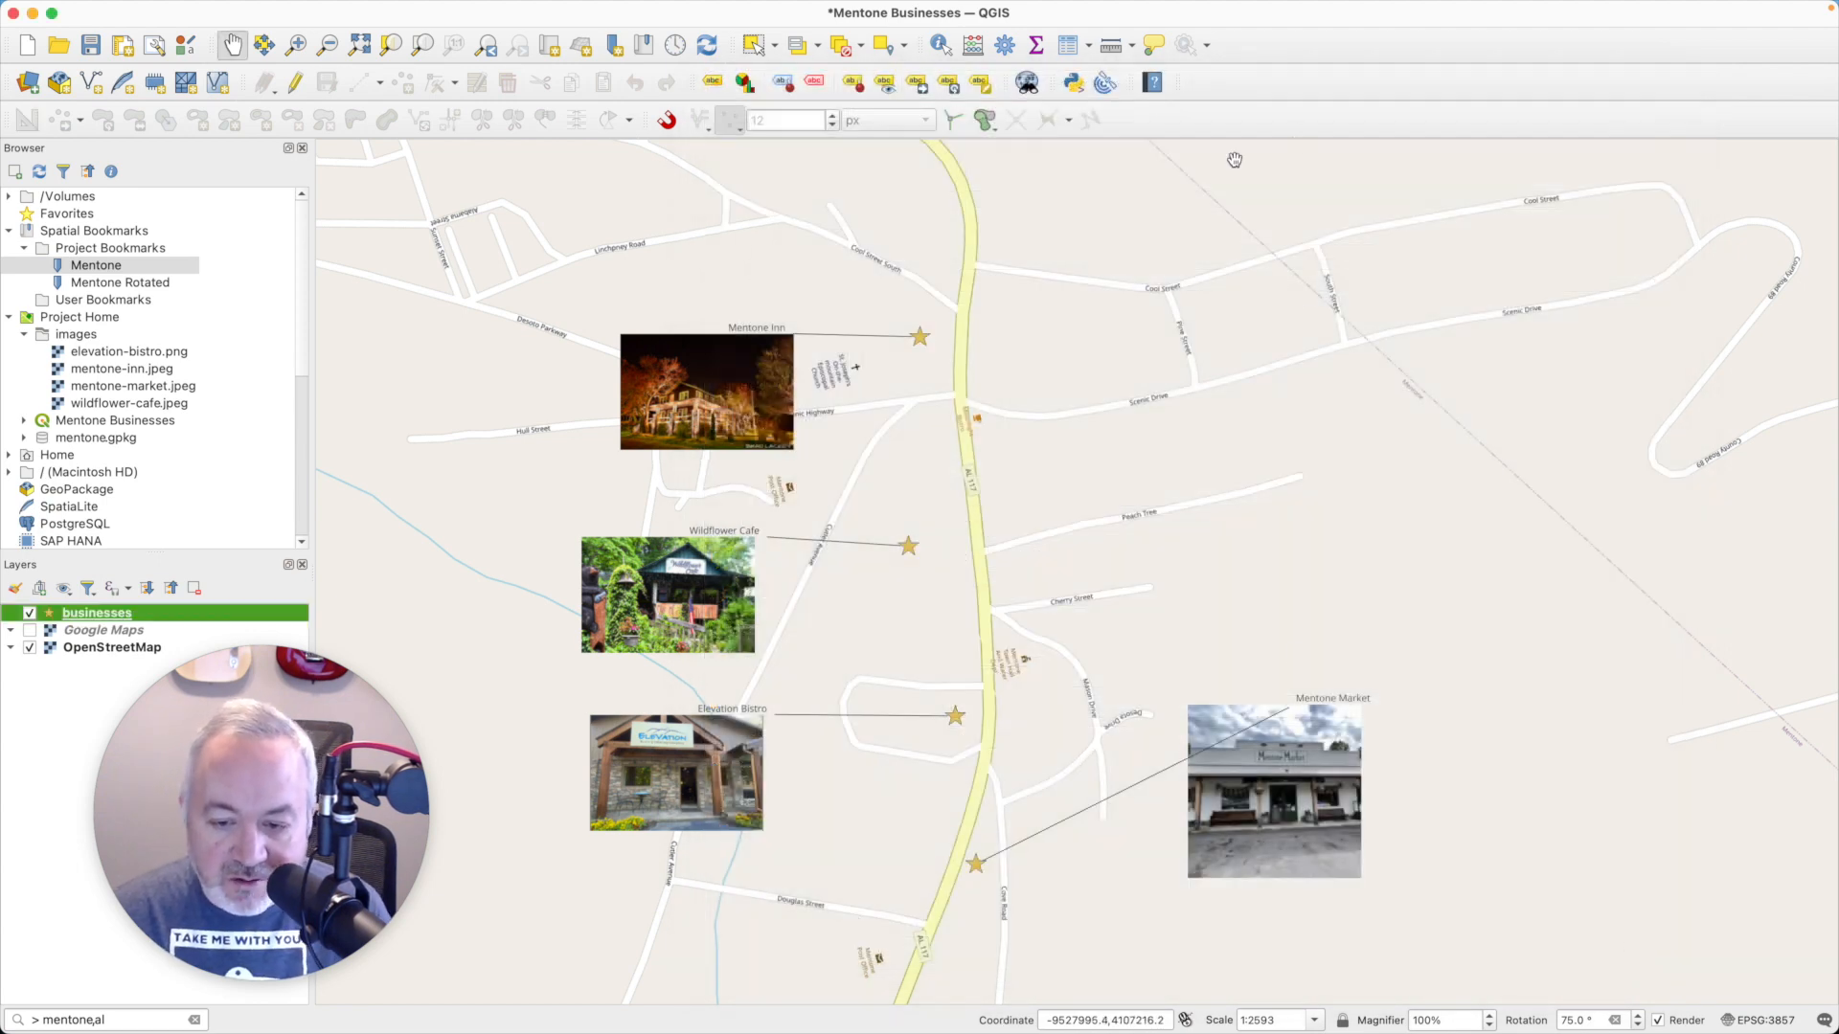
# - Save the project and create a new print layout titled "Portait"
pyautogui.scroll(-1, 1031, 355)
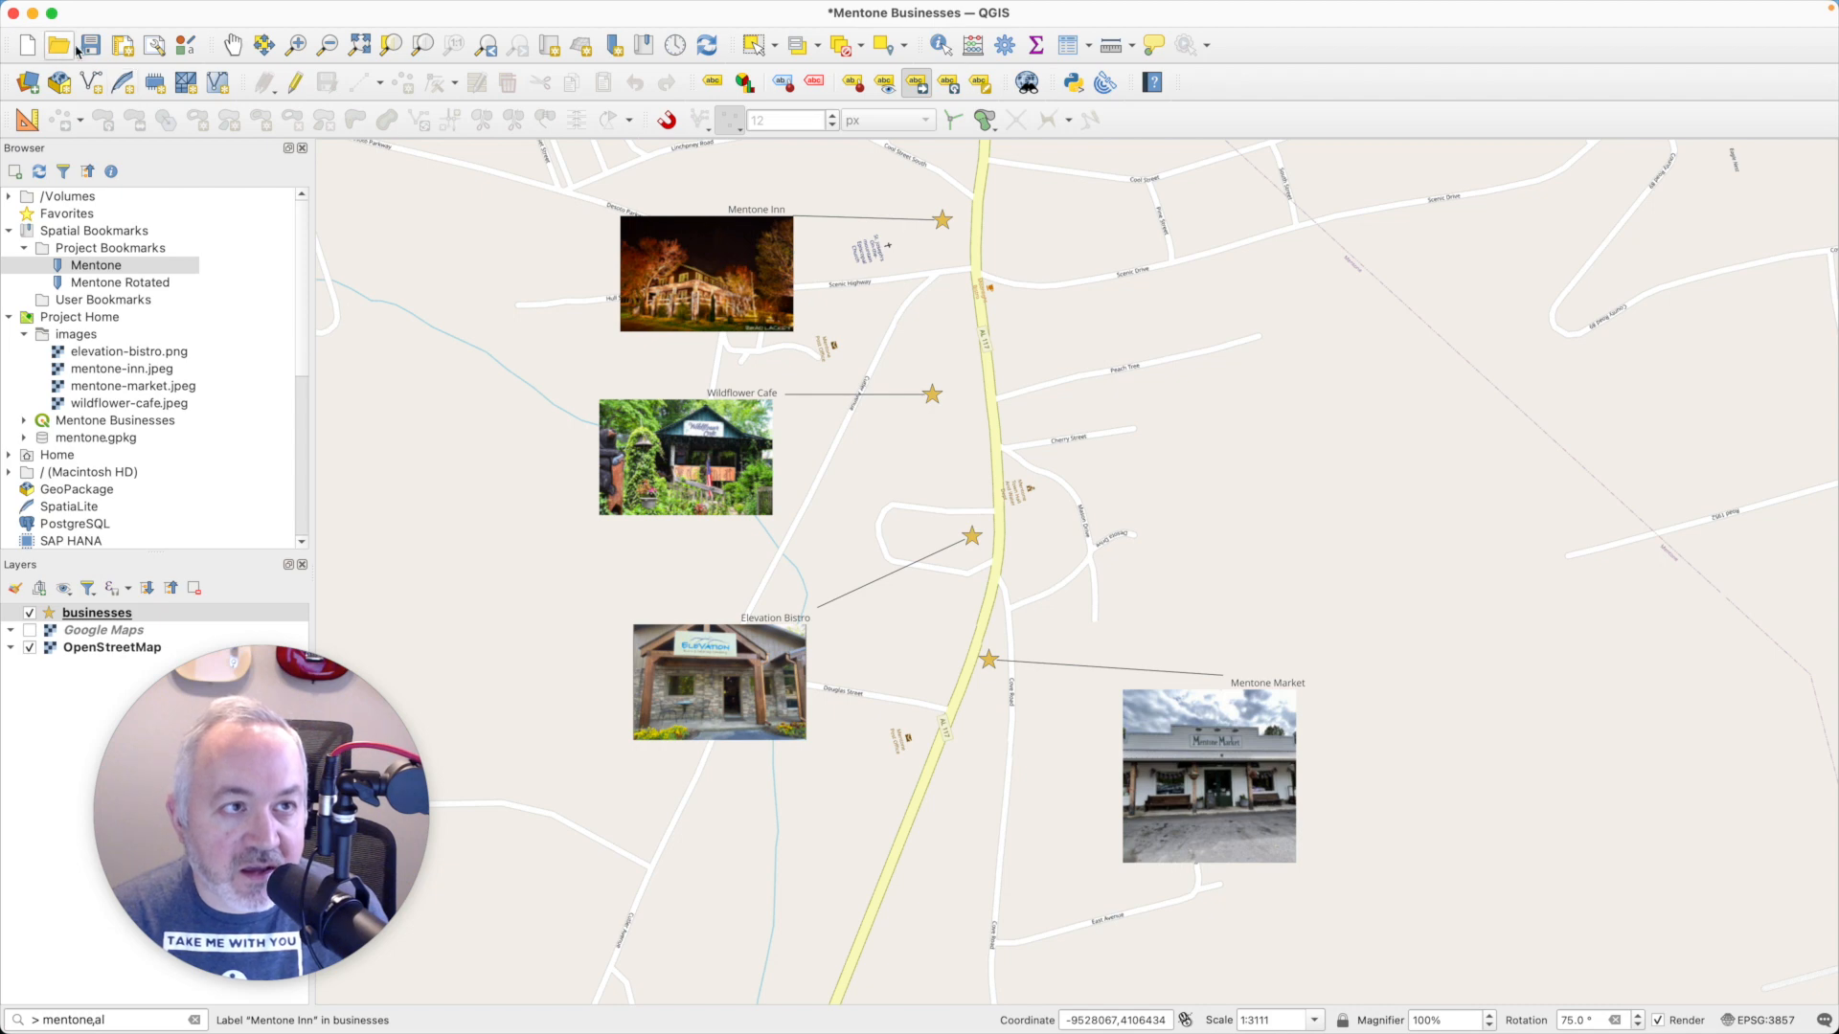
pyautogui.click(85, 46)
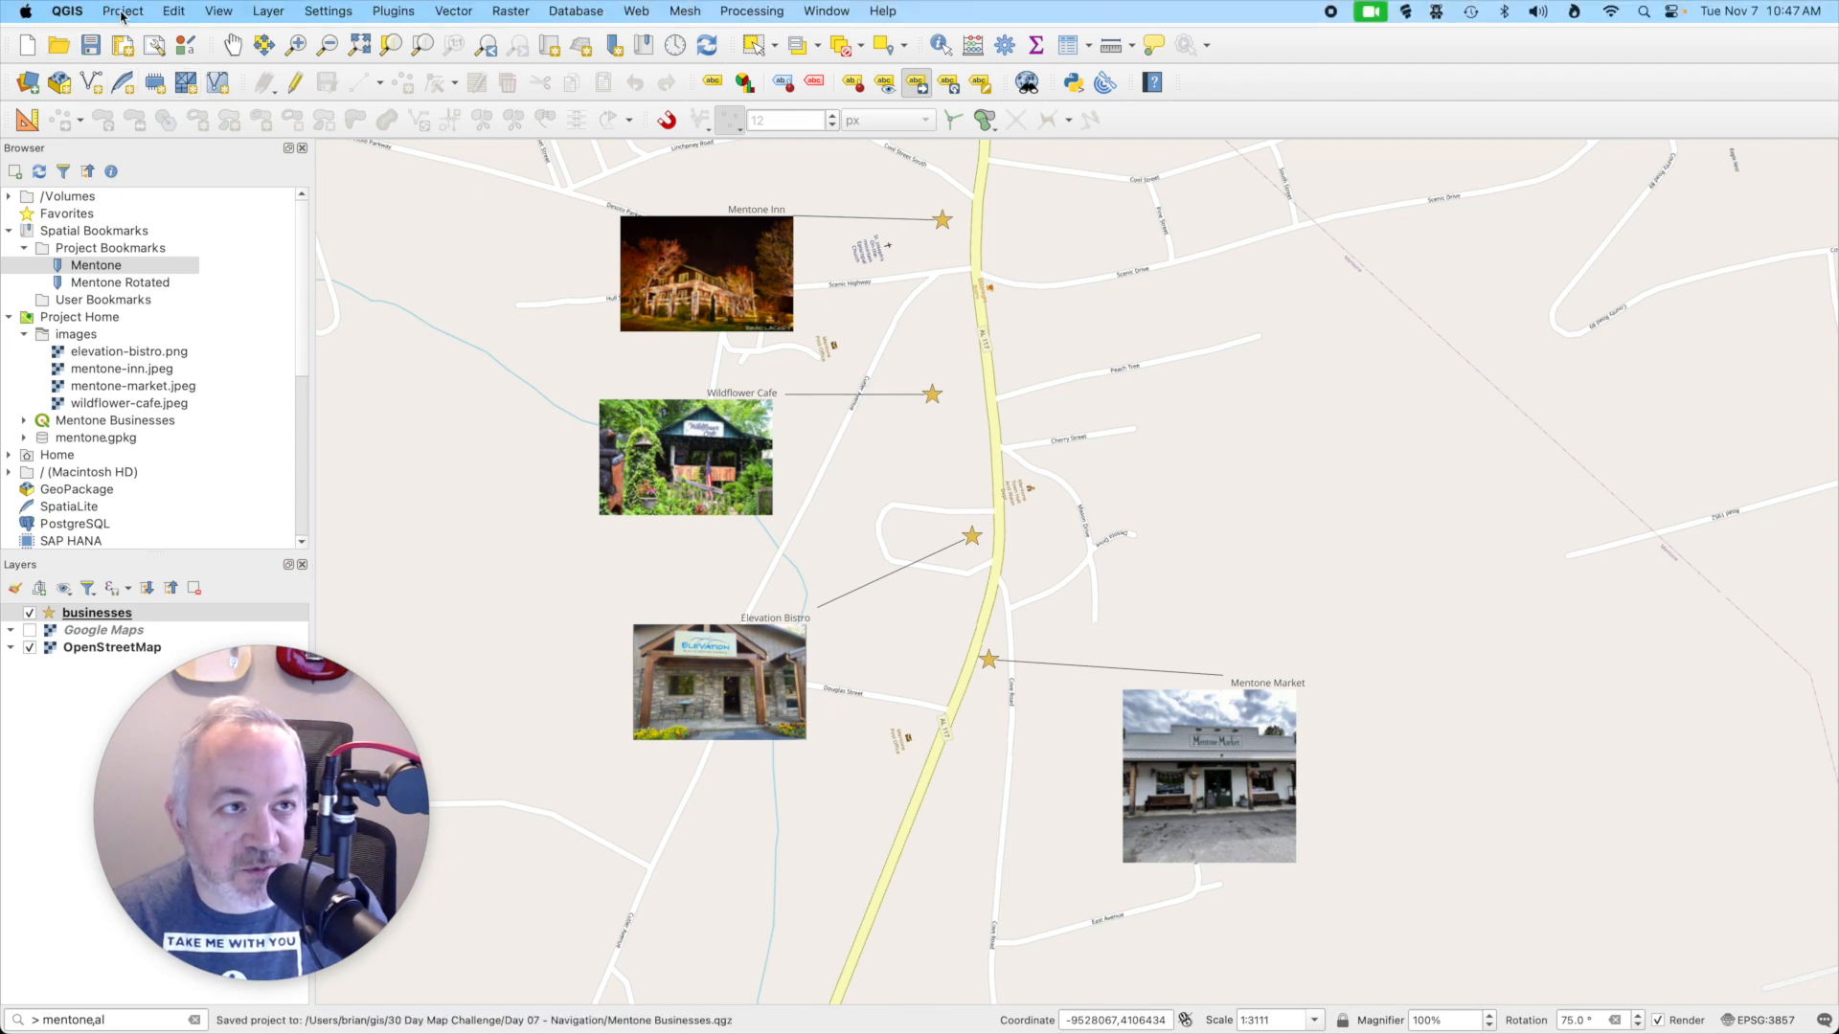
pyautogui.click(123, 10)
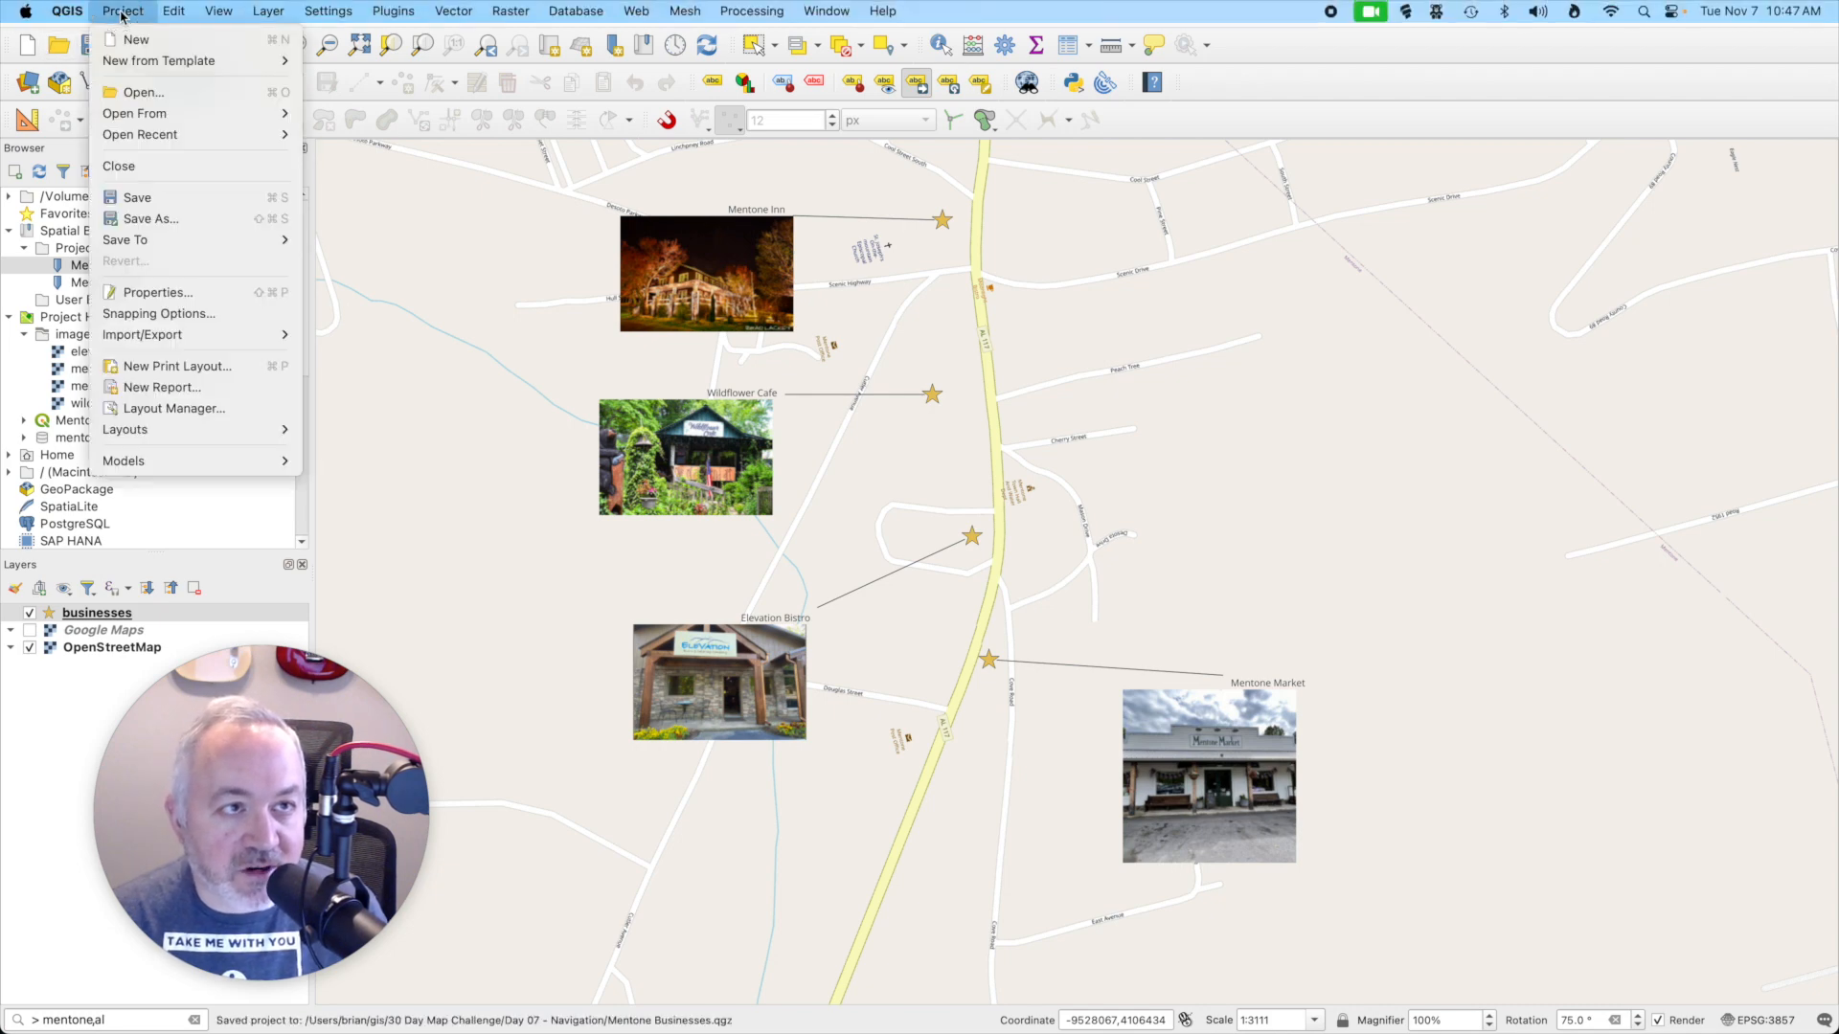
pyautogui.click(171, 367)
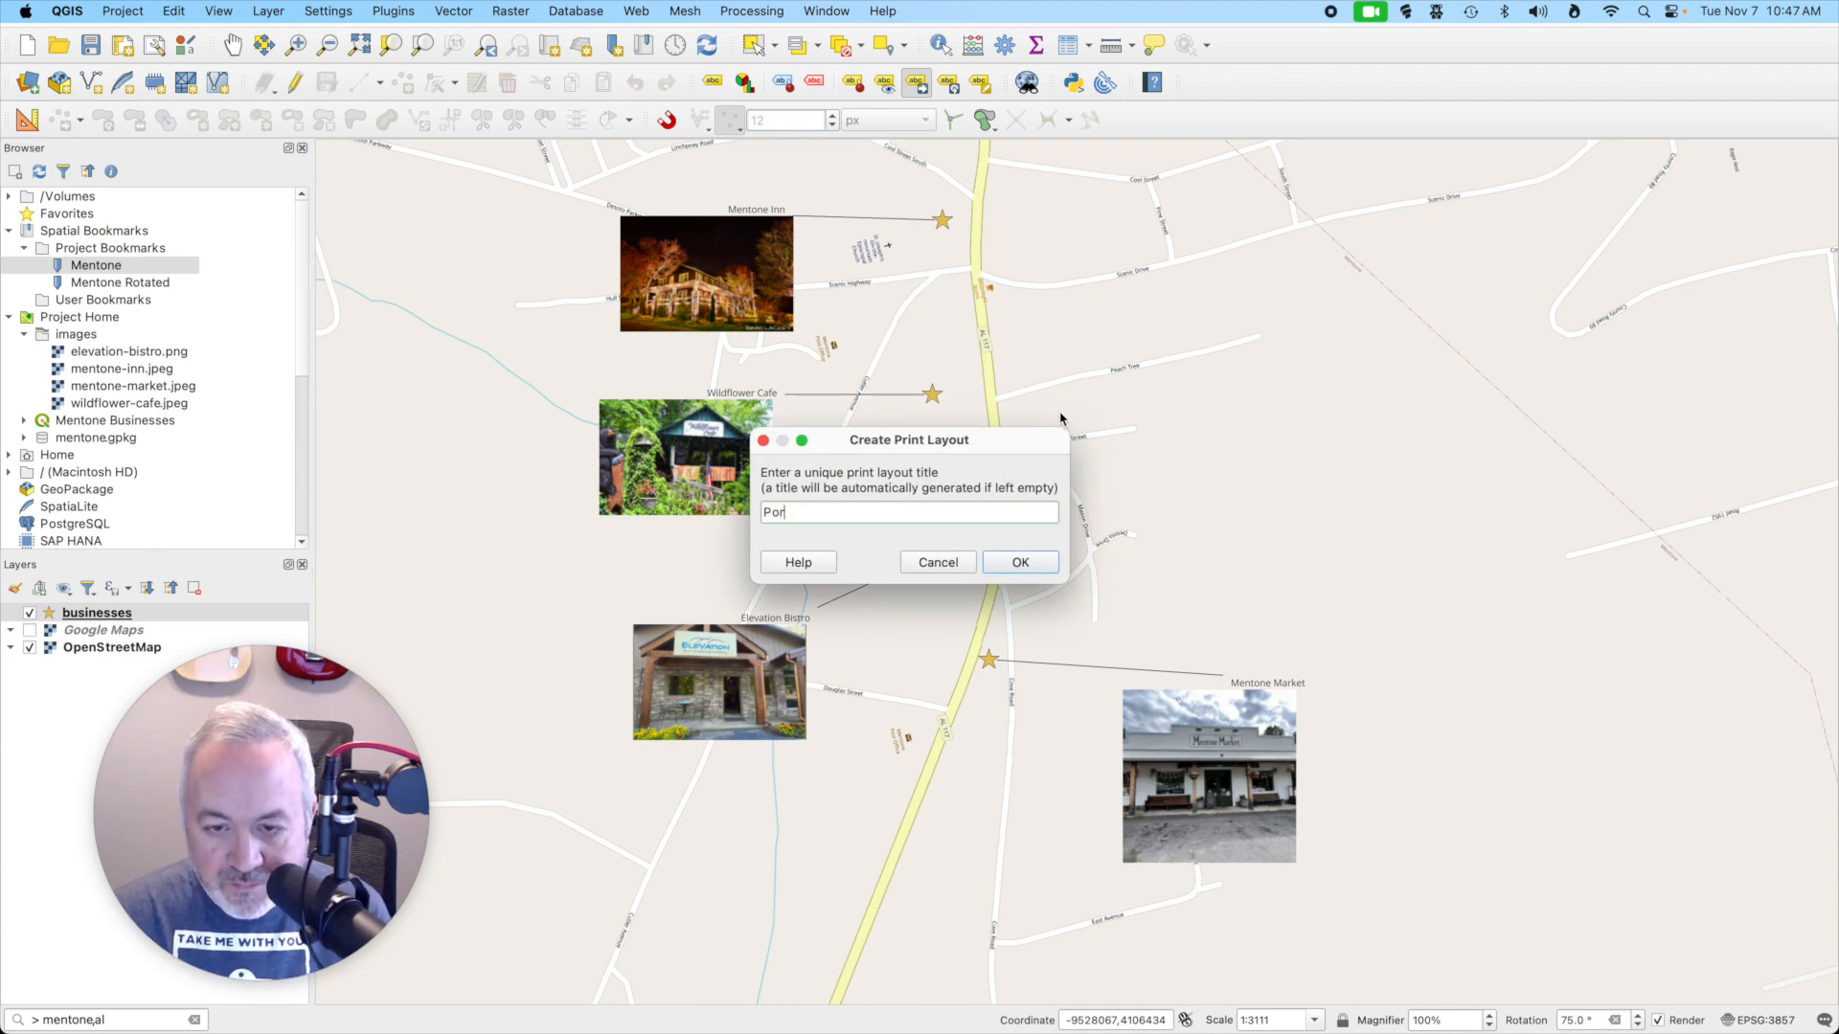
pyautogui.write('Portait')
pyautogui.press('Return')
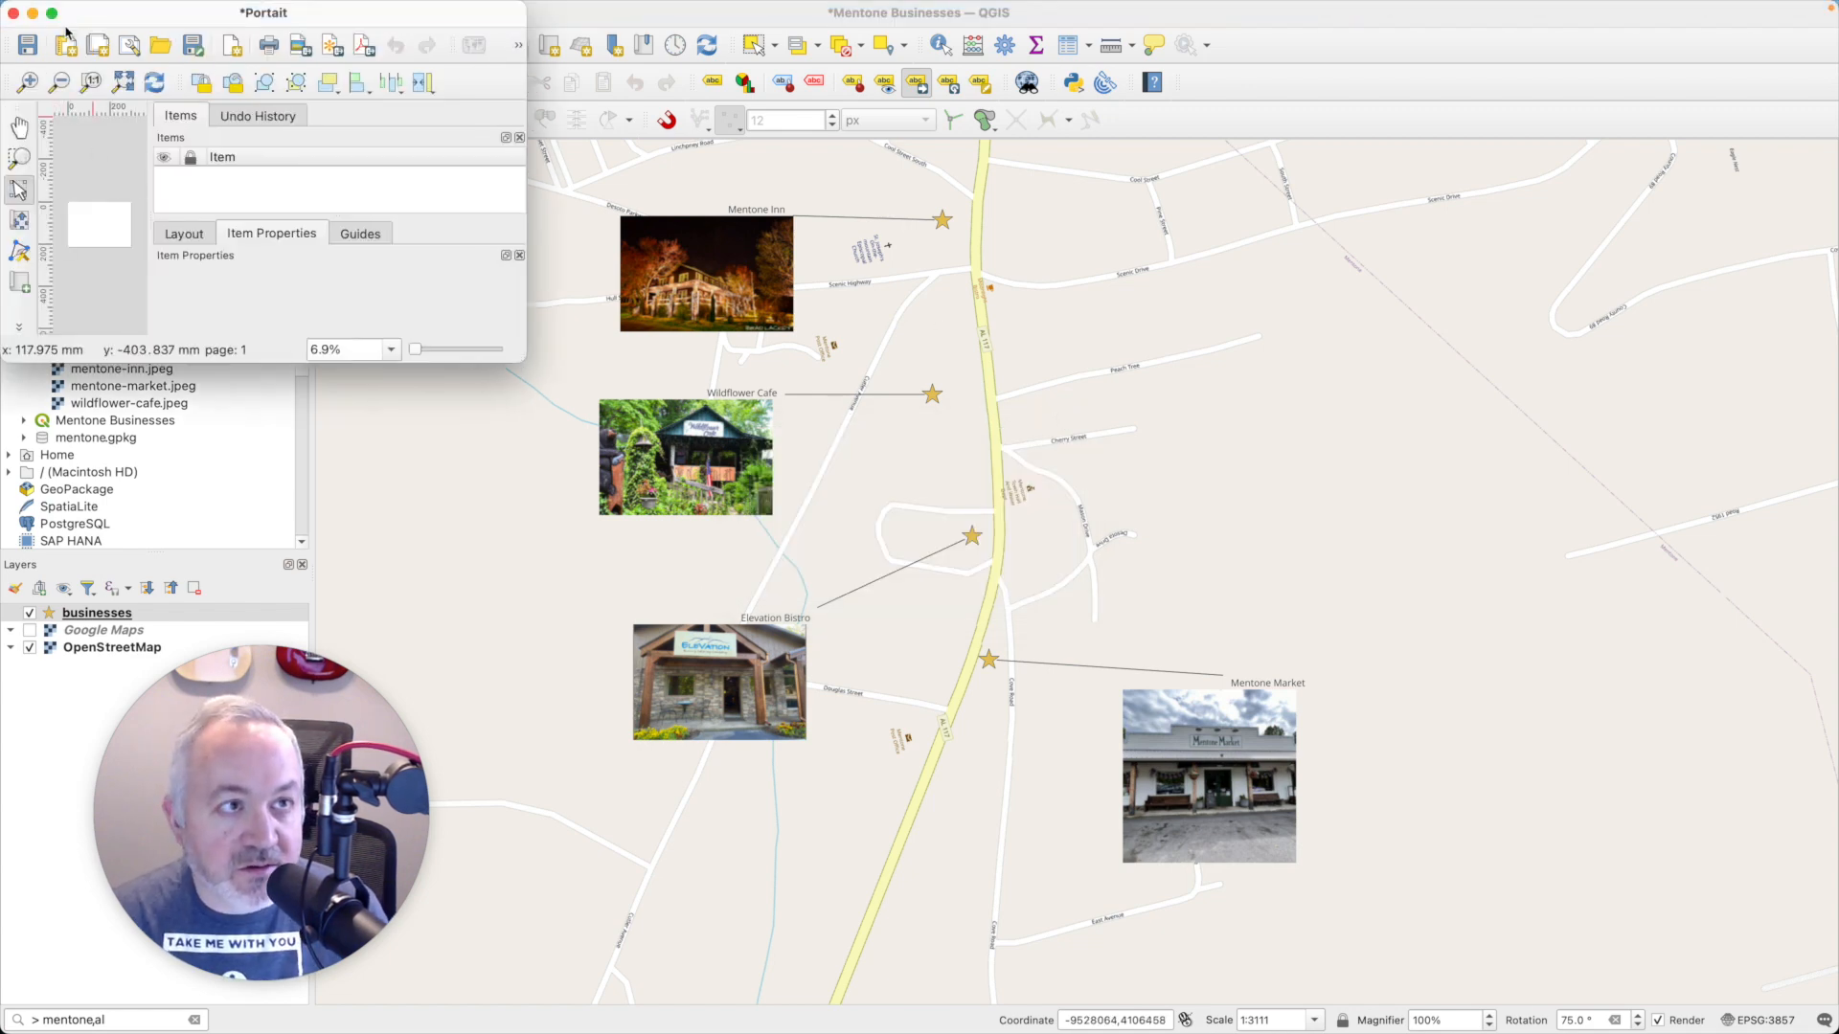
# - Maximize the layout window, fit the page in view, and set the A4 page's orientation to Portrait
pyautogui.click(51, 13)
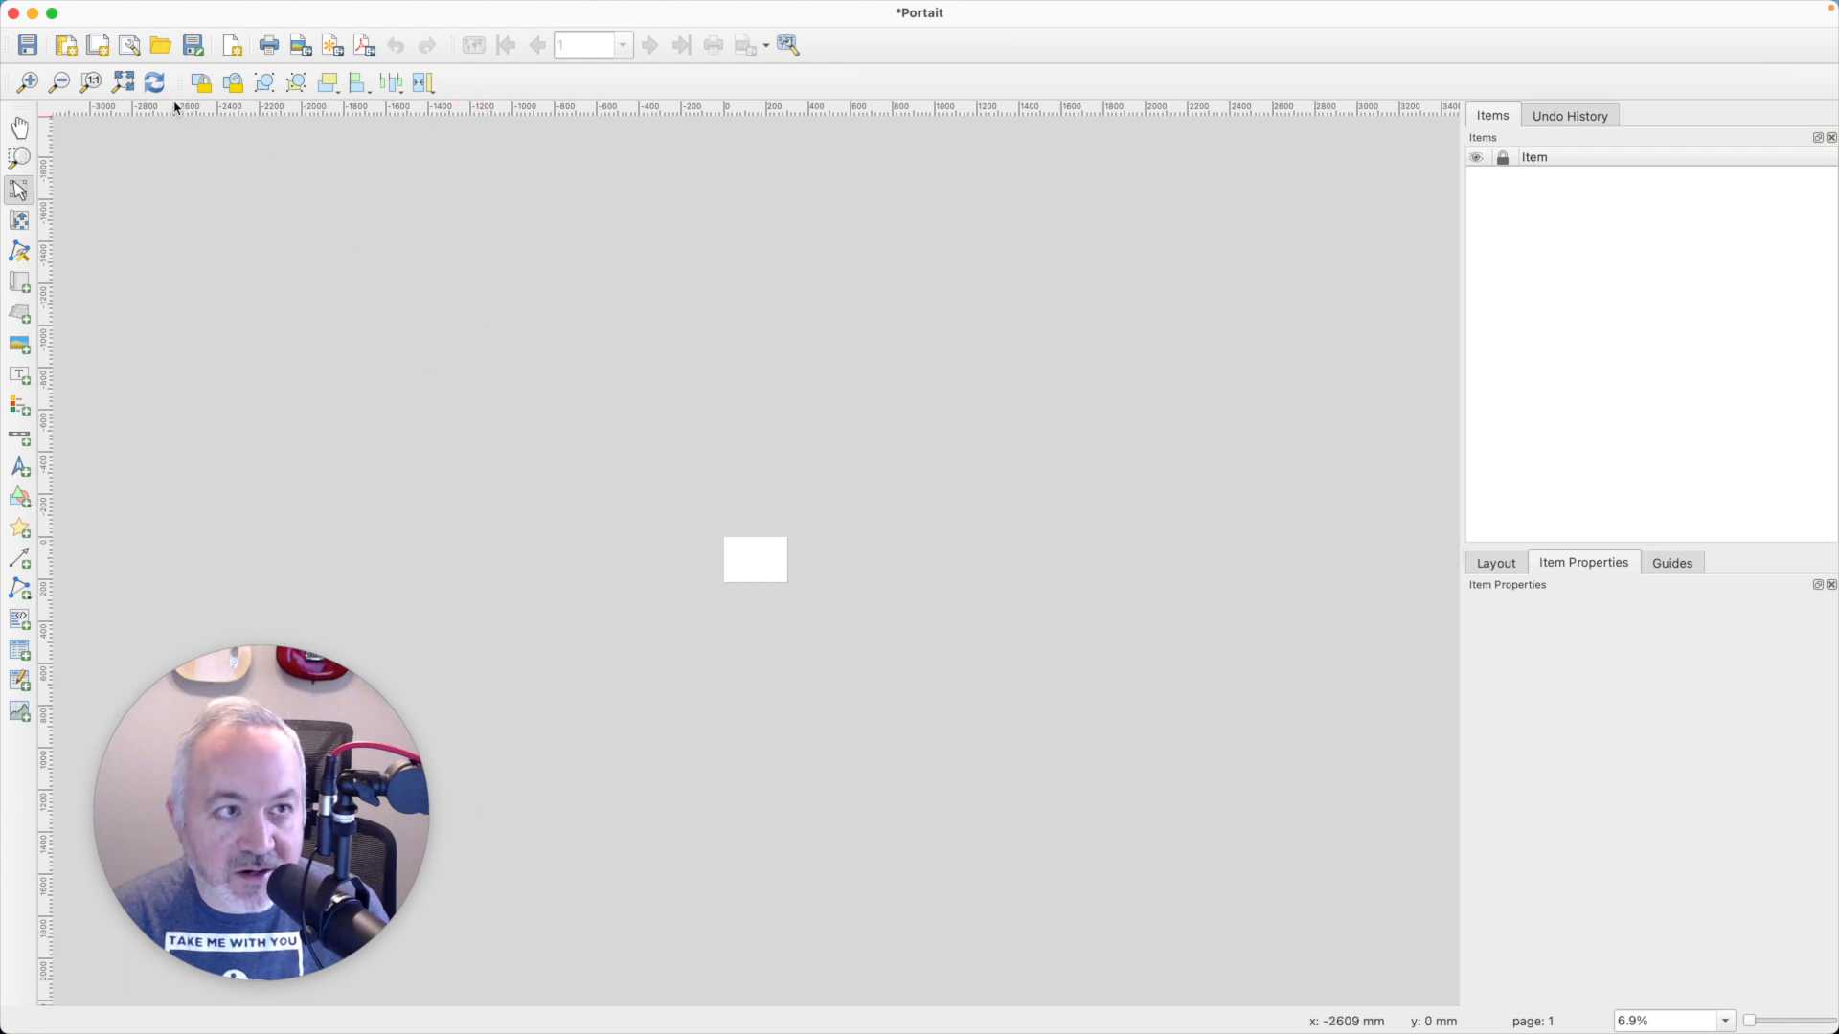
pyautogui.click(123, 82)
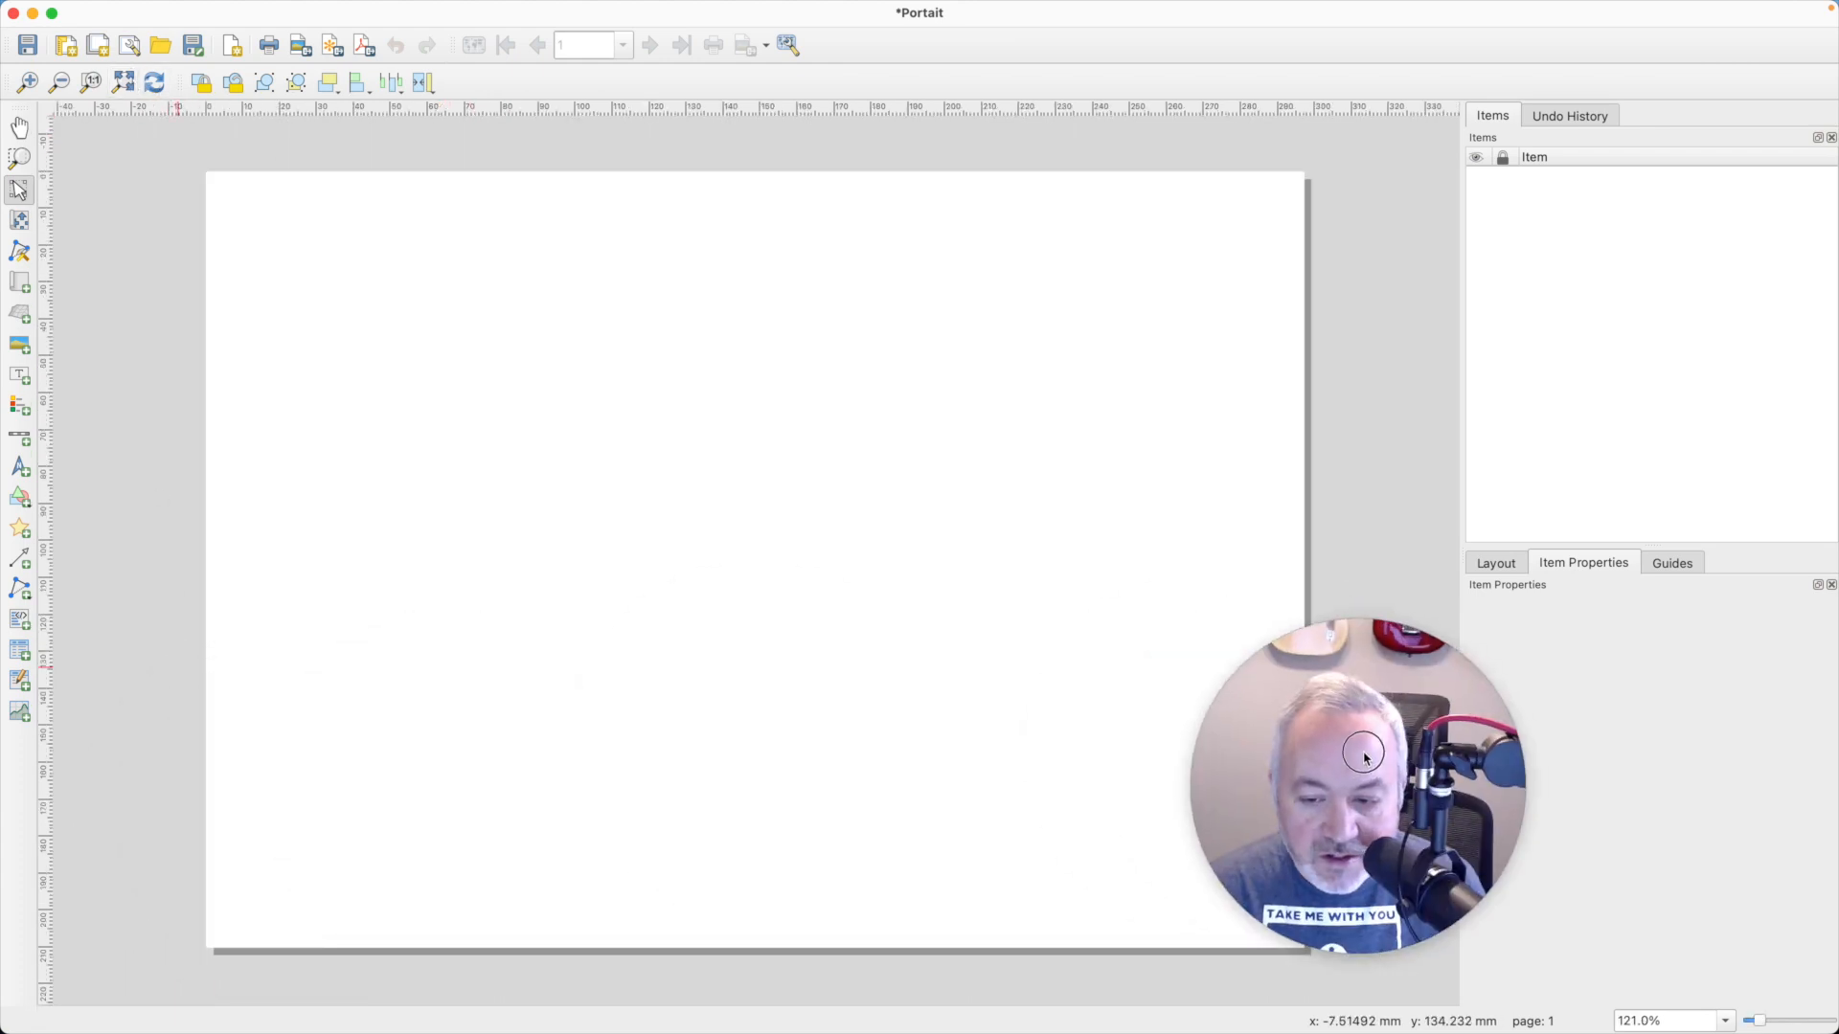
pyautogui.click(1001, 500)
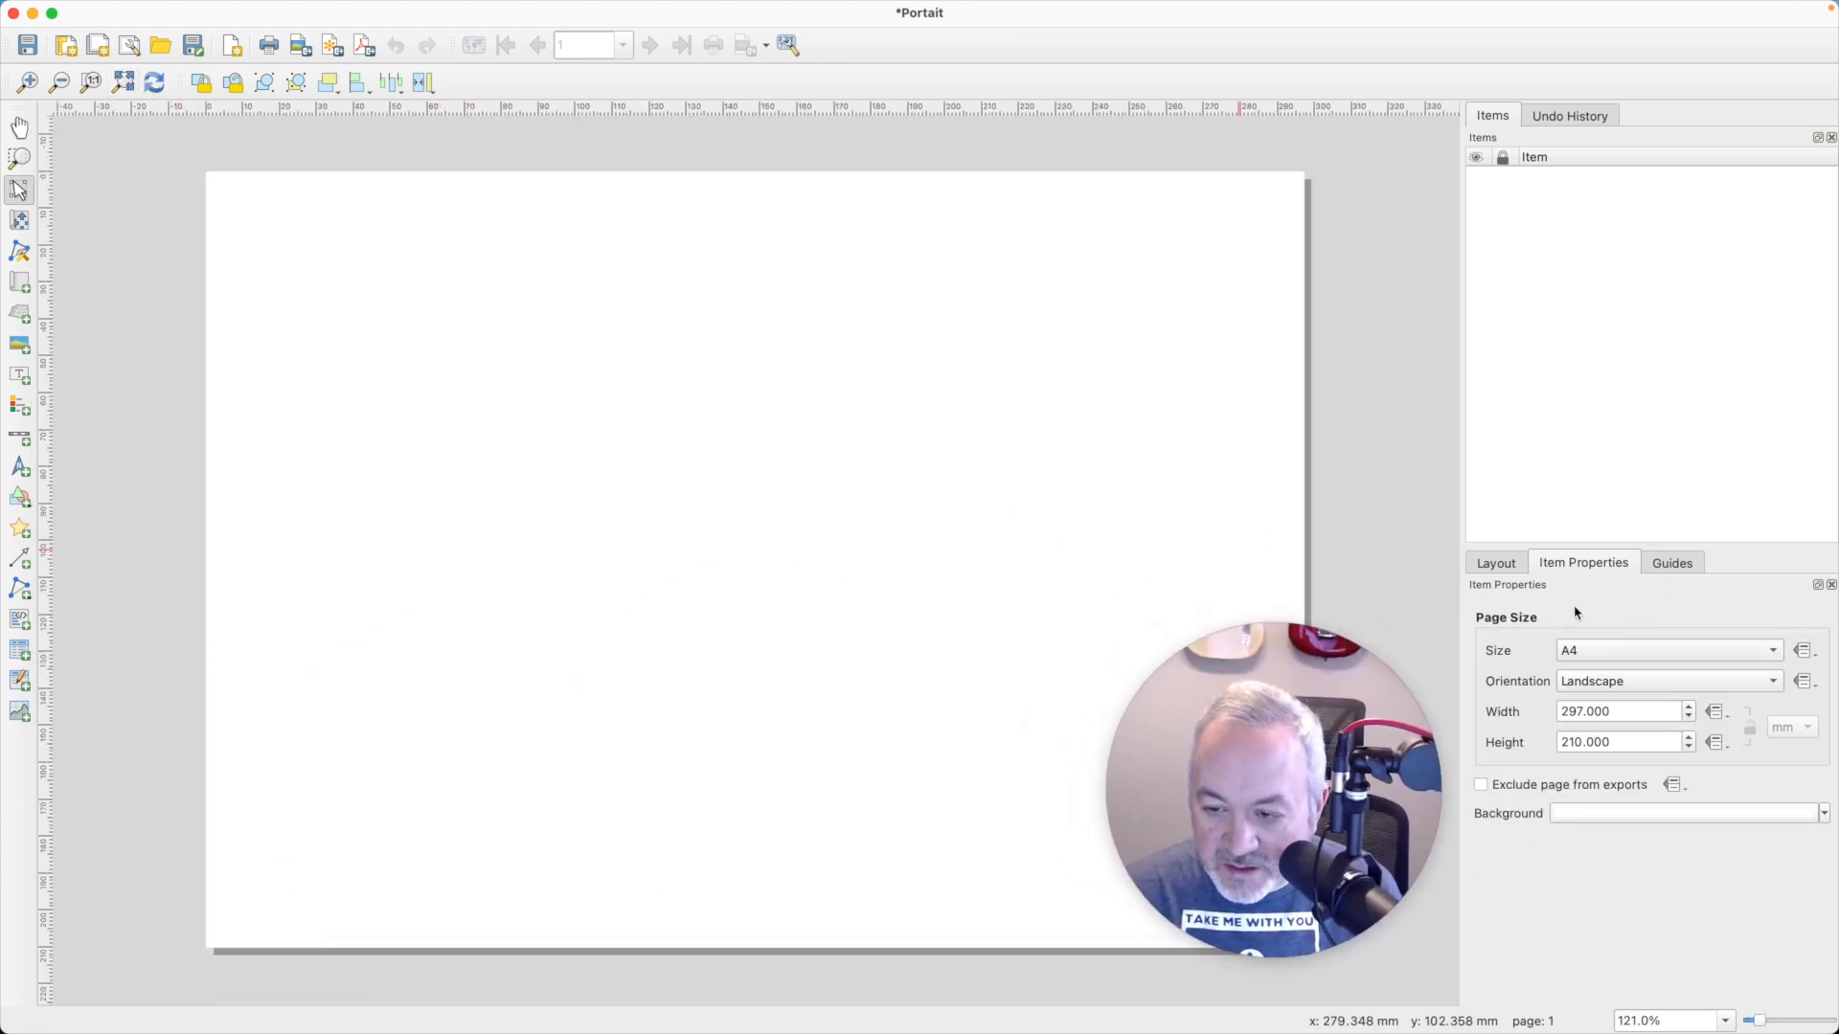
pyautogui.click(1635, 672)
pyautogui.click(1621, 652)
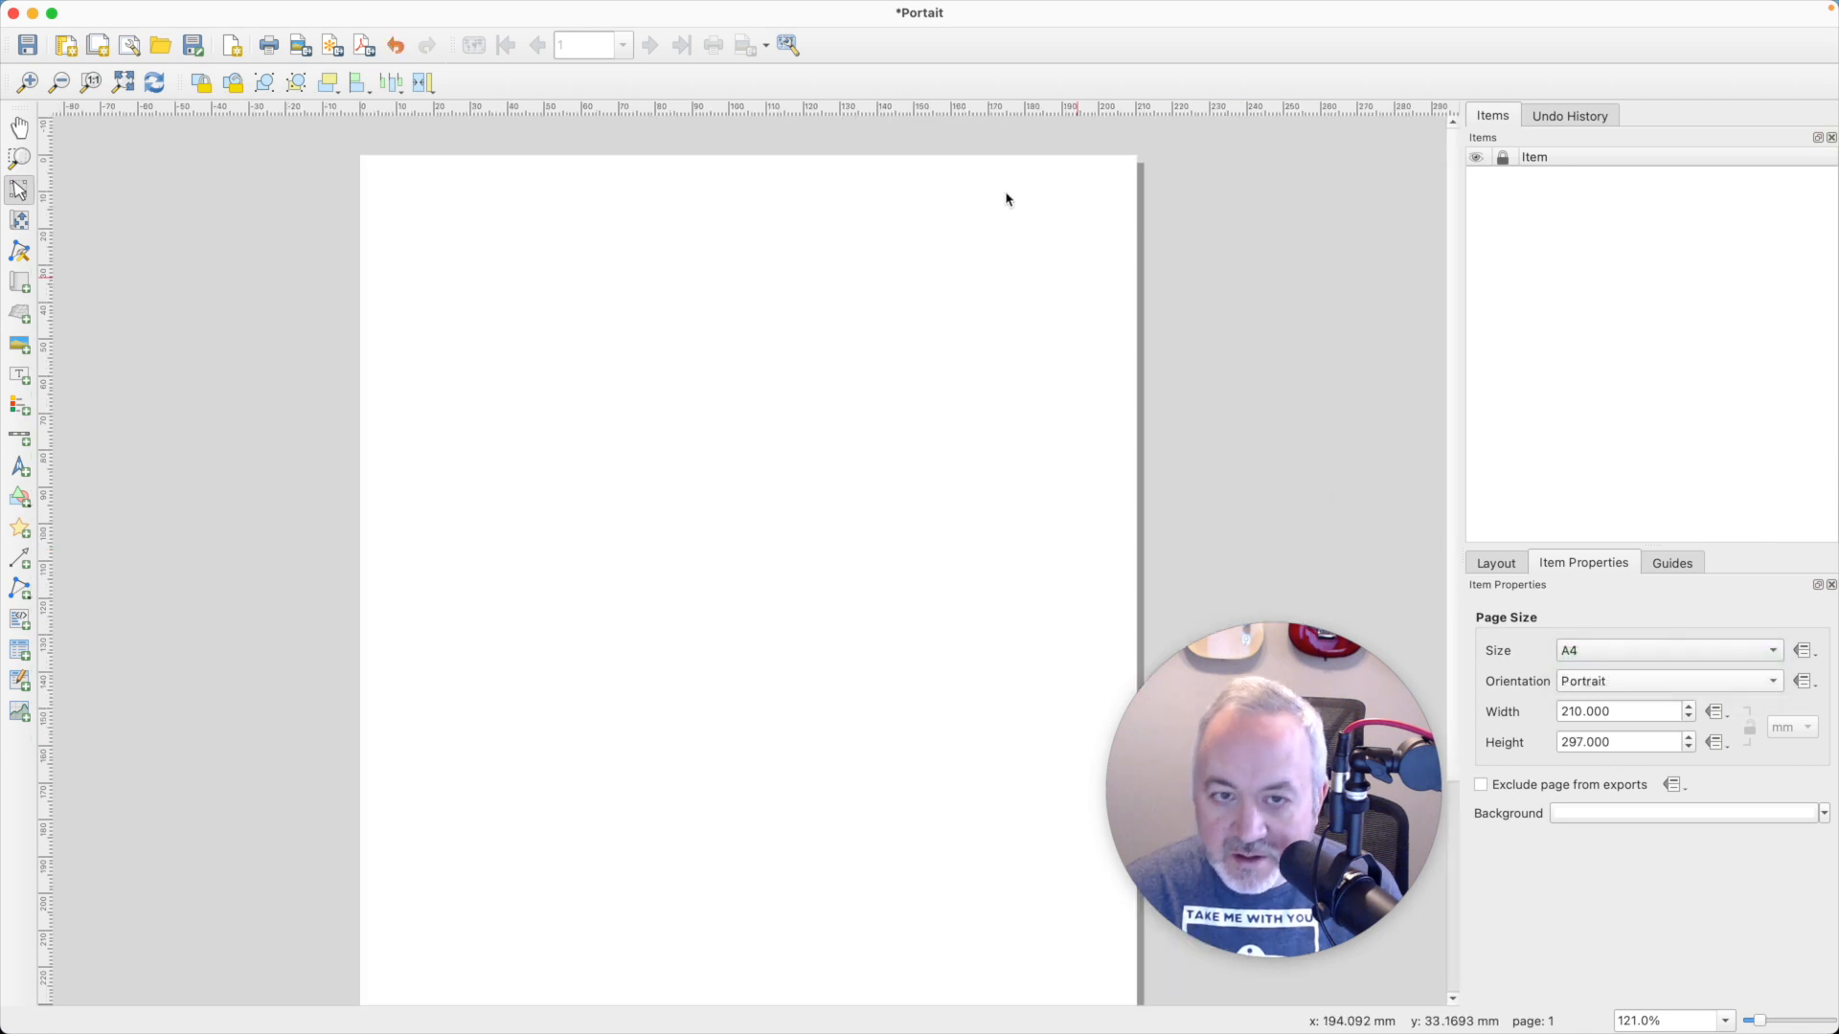
# - Add a map item spanning nearly the full page width, leaving a blank strip above it
pyautogui.click(20, 284)
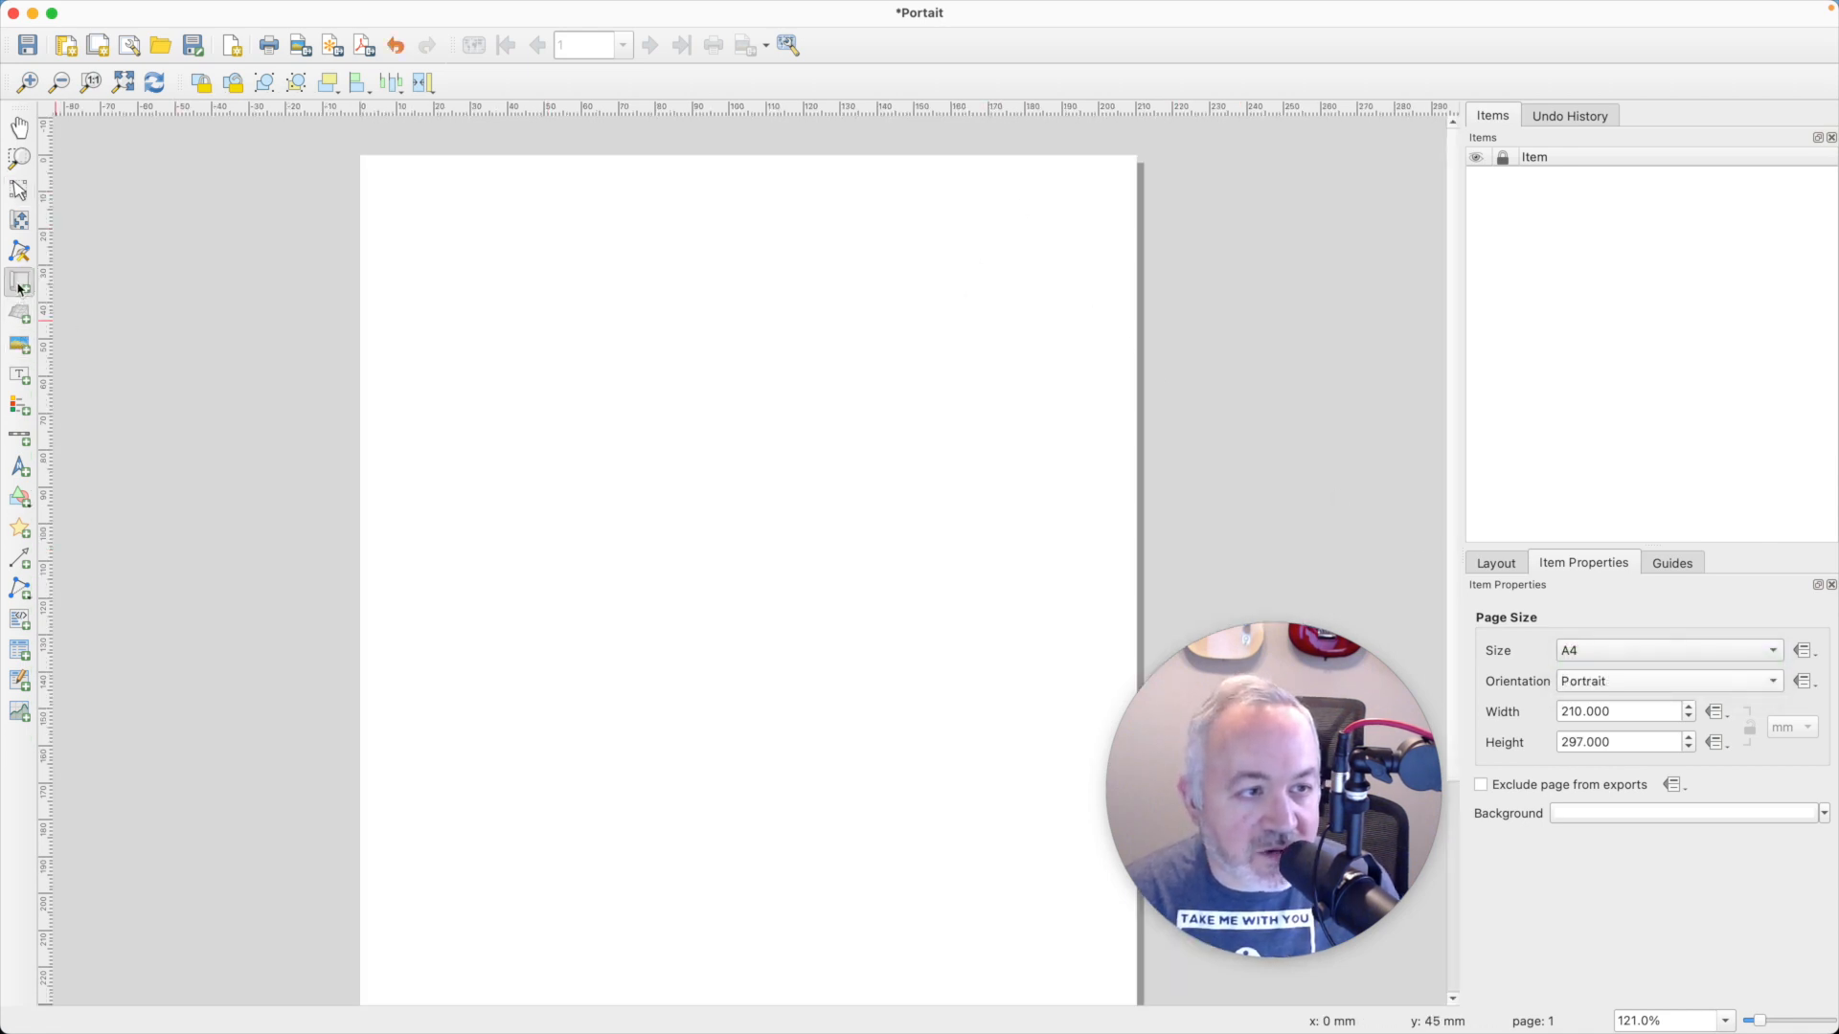
pyautogui.moveTo(368, 217); pyautogui.dragTo(1120, 996)
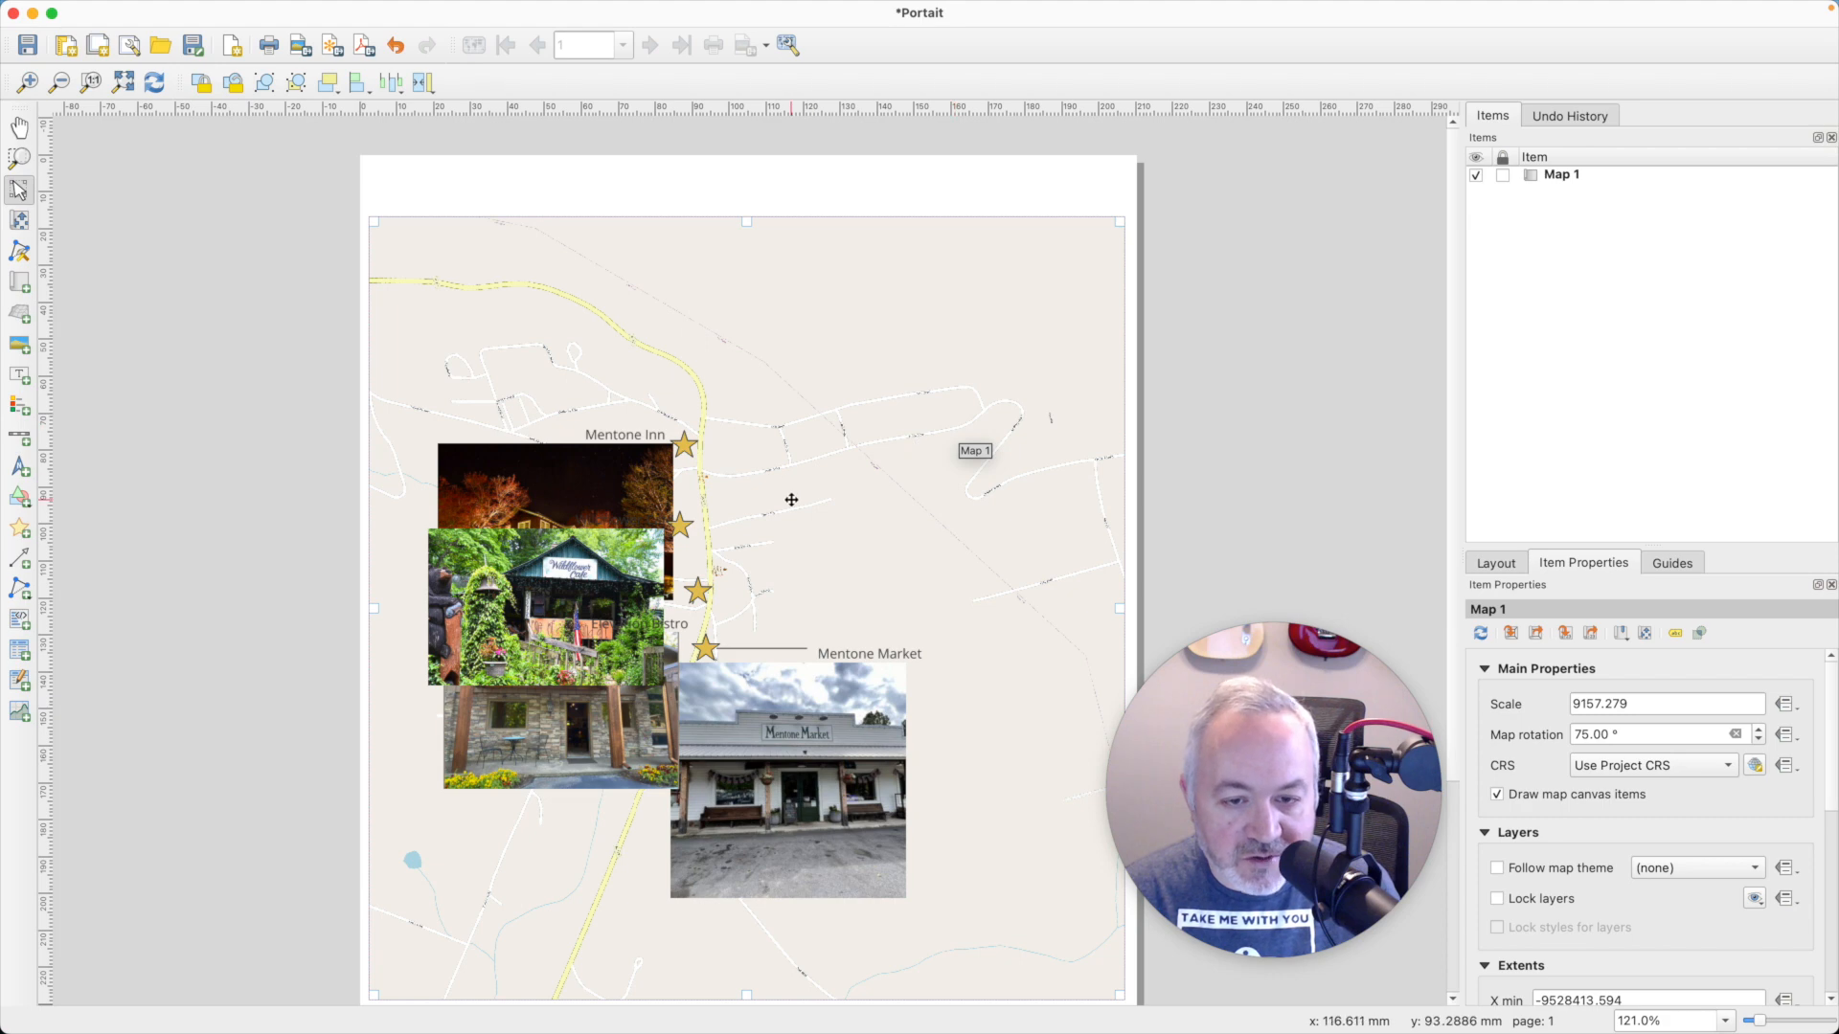
pyautogui.scroll(-4, 791, 500)
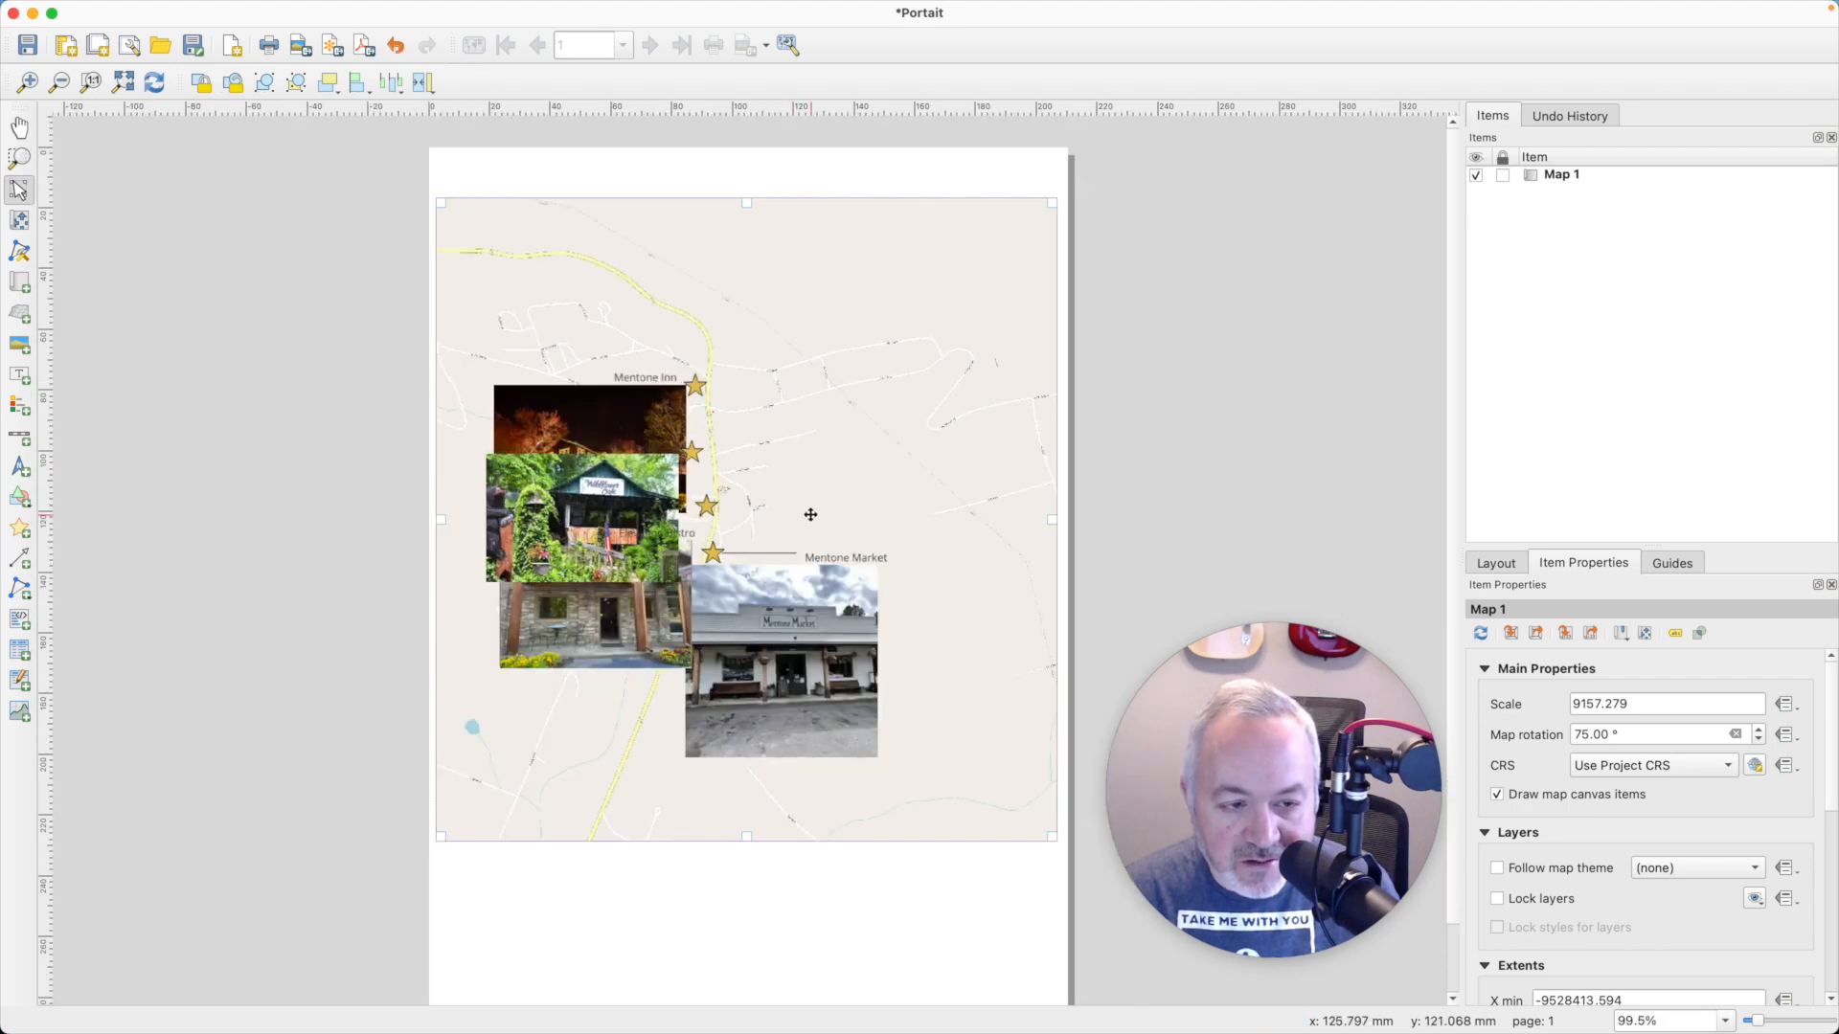
pyautogui.scroll(-2, 808, 514)
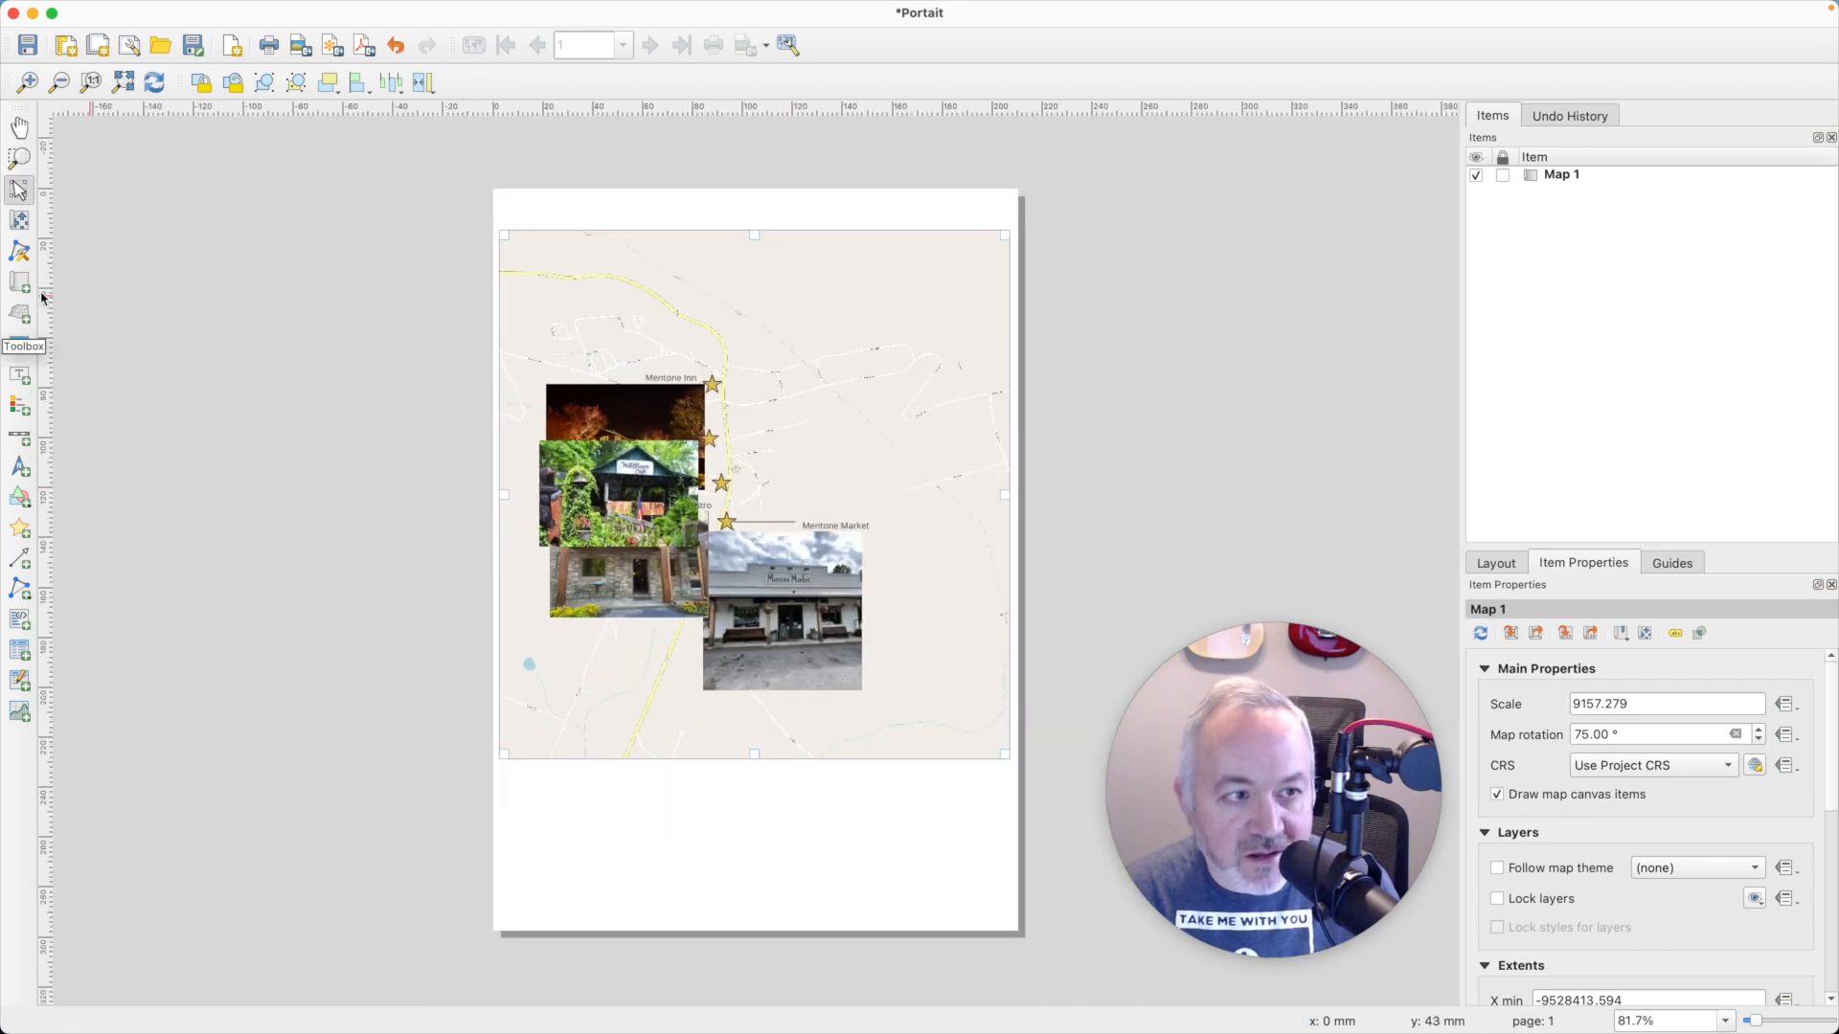
# - Zoom out and shift the map content within its frame, and extend the frame close to the page's lower edge
pyautogui.click(19, 220)
pyautogui.scroll(-1, 757, 534)
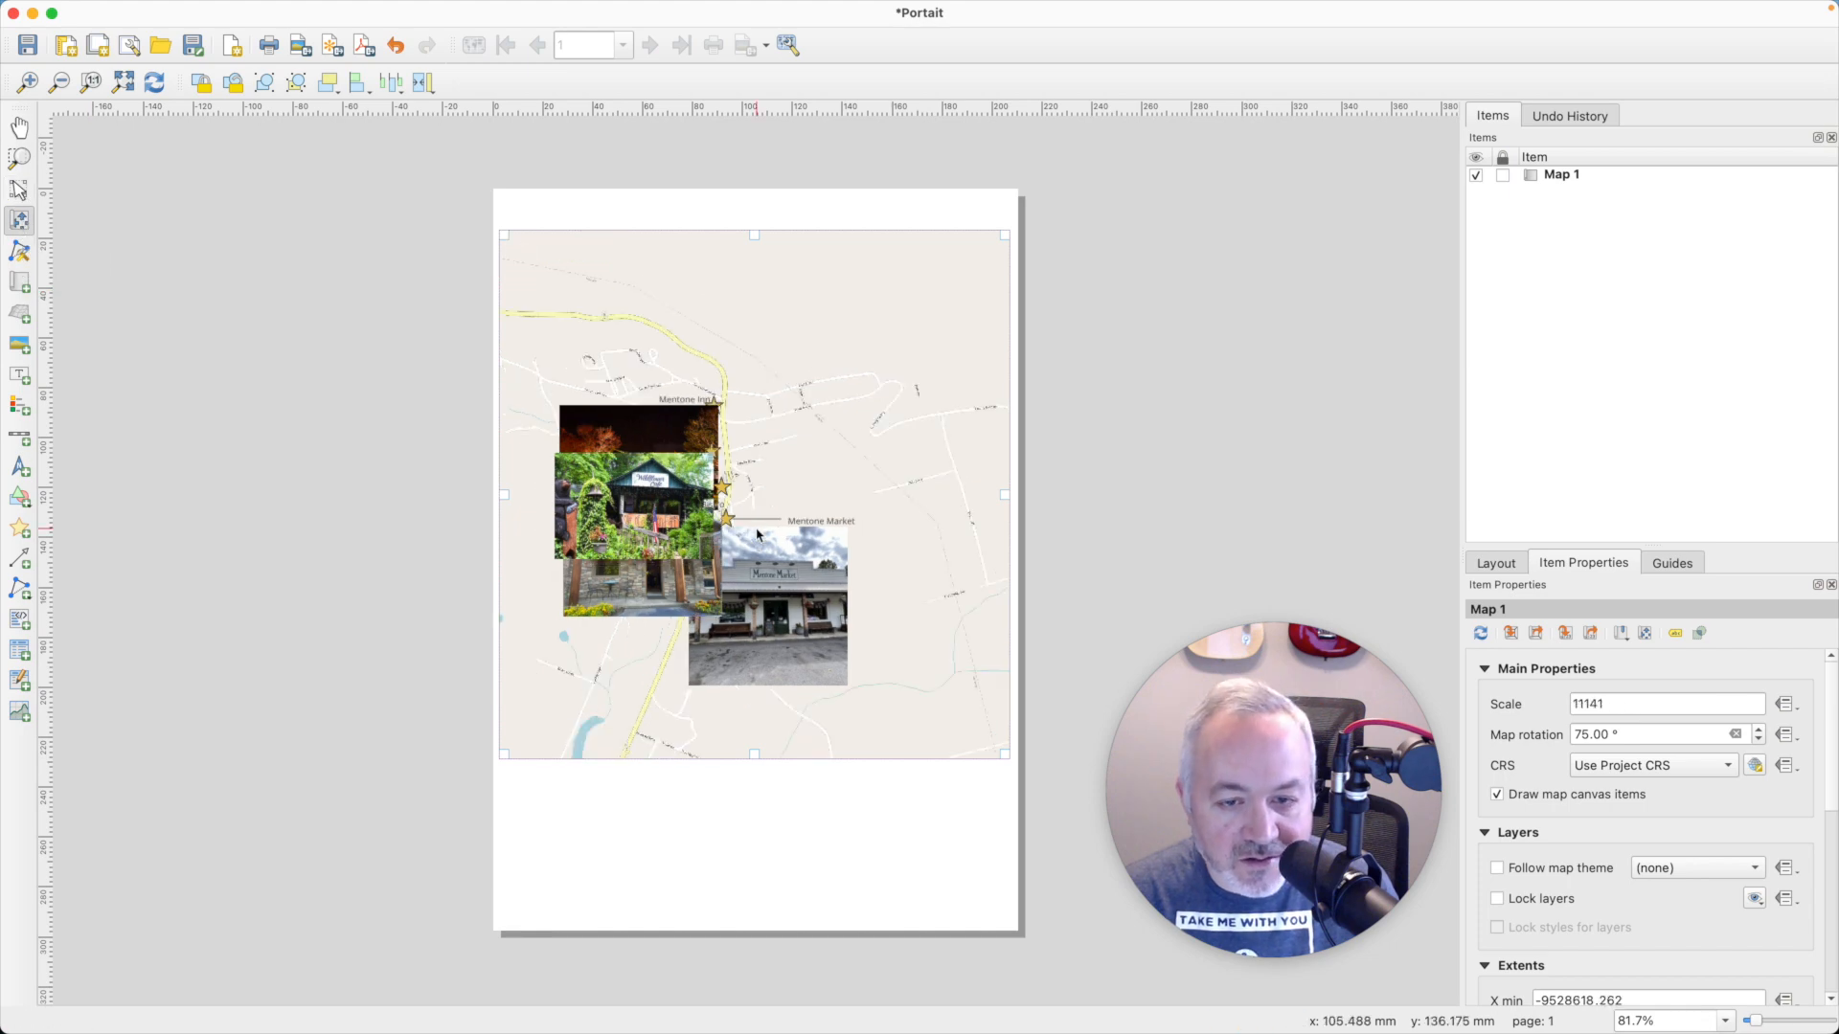
pyautogui.moveTo(874, 431); pyautogui.dragTo(956, 480)
pyautogui.press('v')
pyautogui.scroll(2, 825, 551)
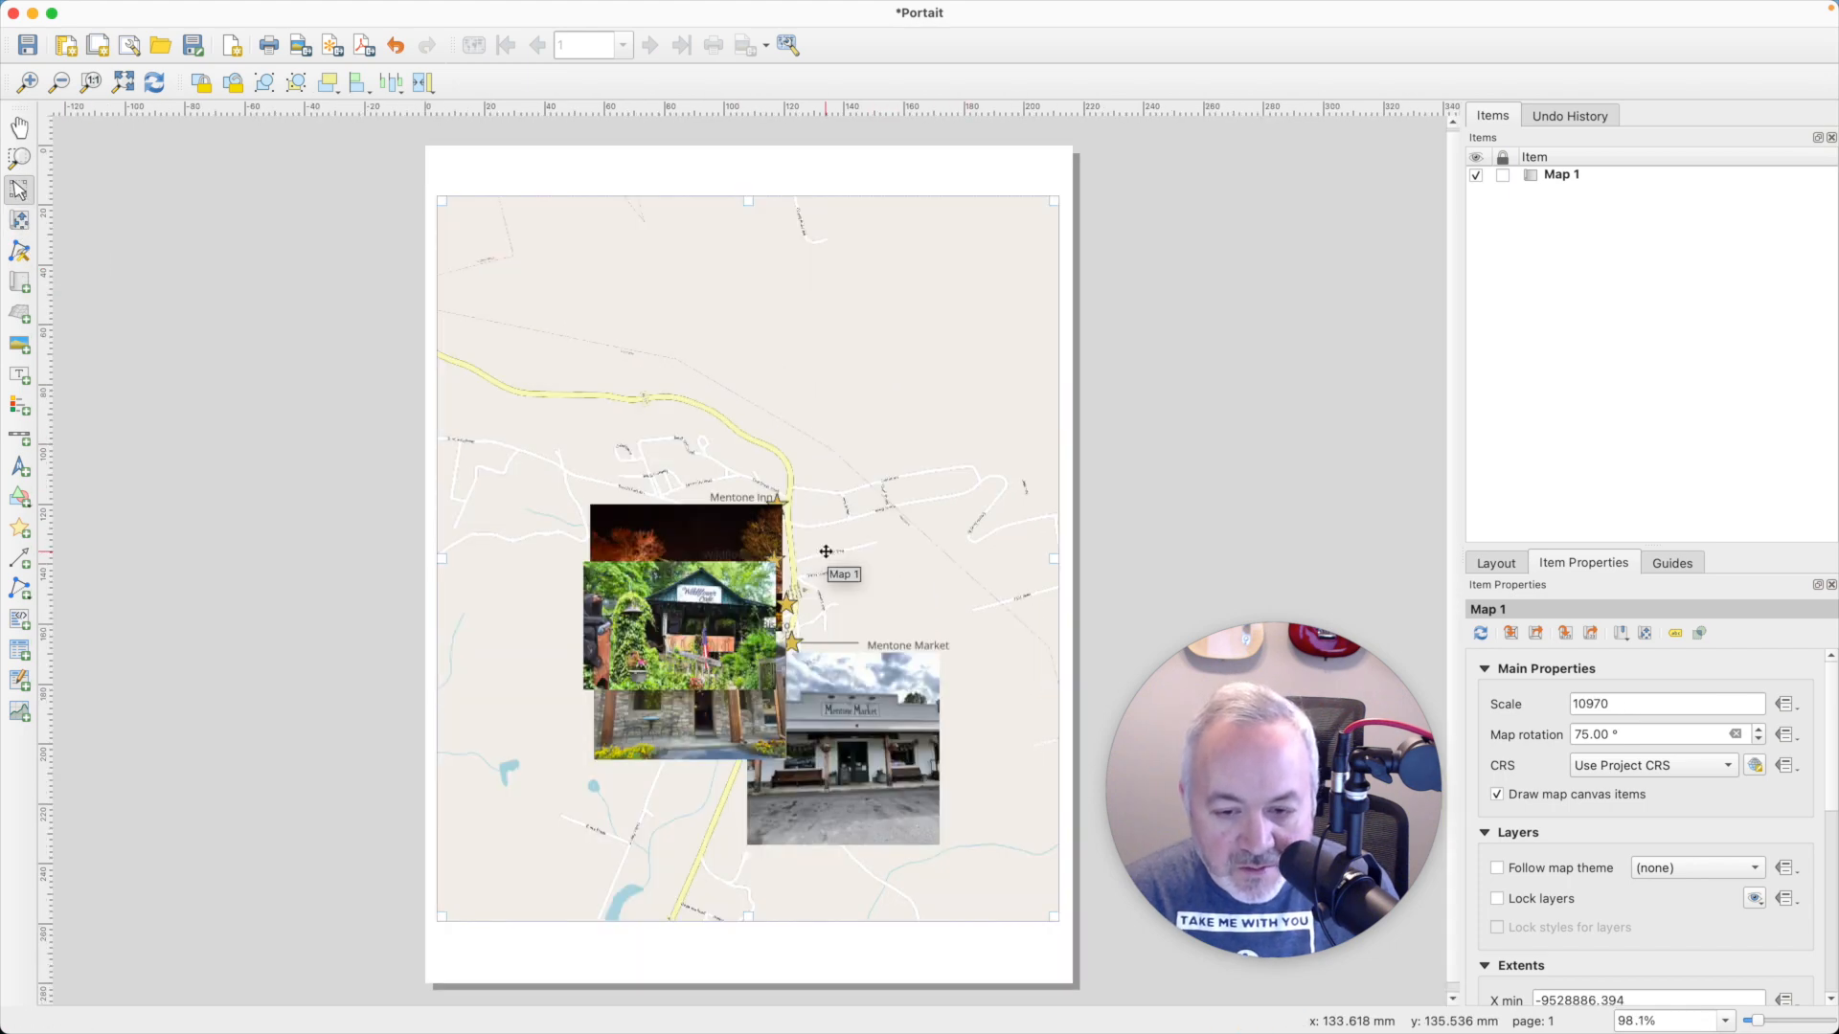
# - Return to the project's businesses layer, set the Raster Image Marker's width to 32 mm, and refresh the print layout
pyautogui.press('super+grave')
pyautogui.click(126, 612)
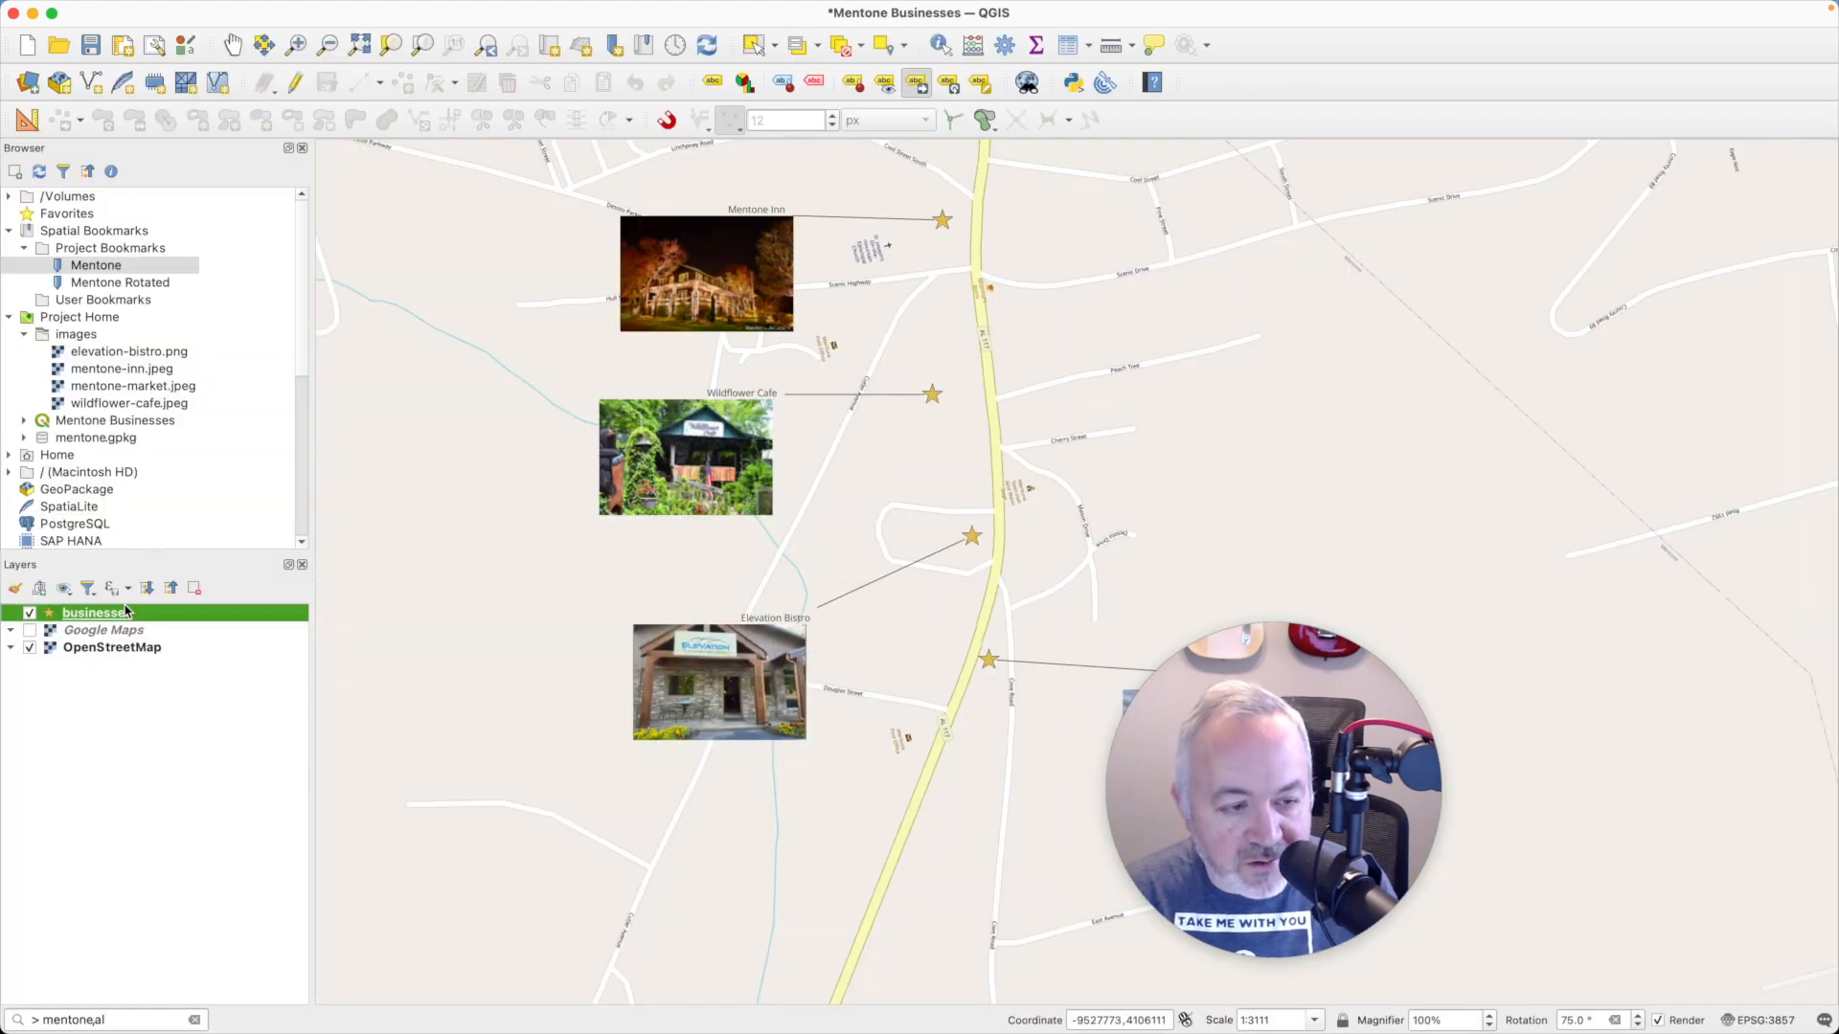
pyautogui.doubleClick(128, 616)
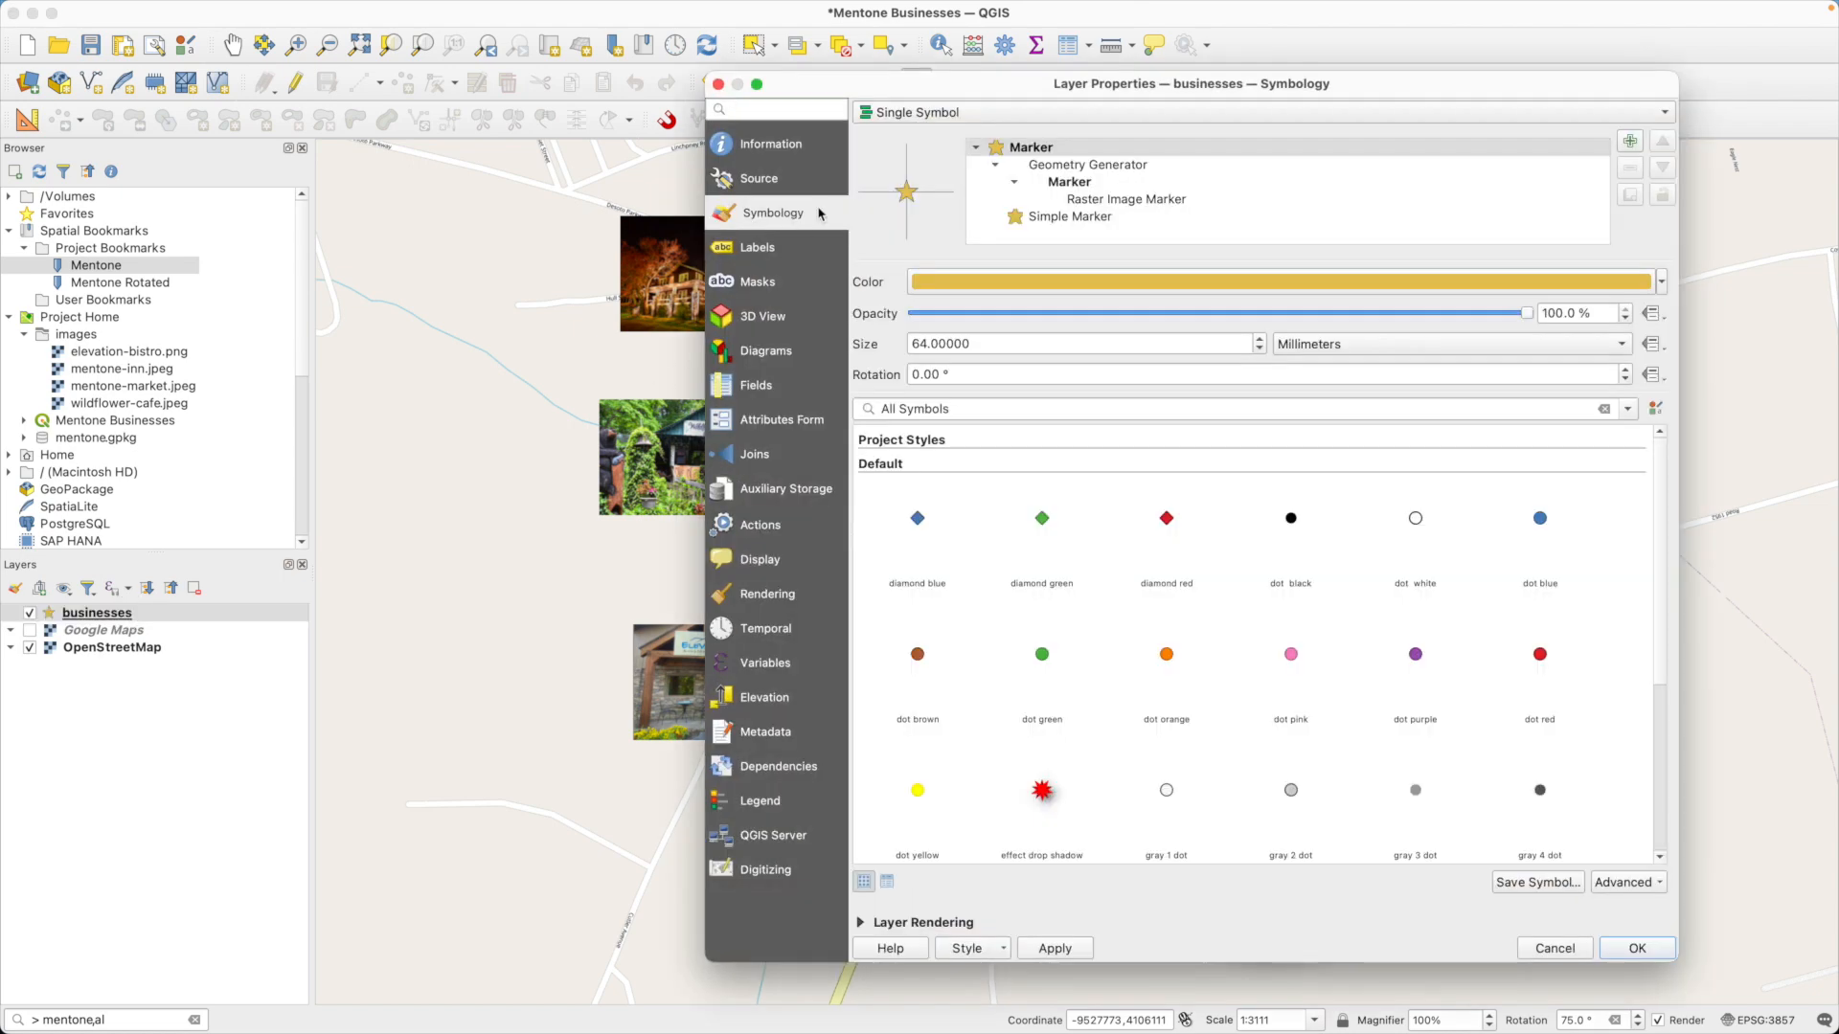
pyautogui.click(1135, 202)
pyautogui.doubleClick(1083, 496)
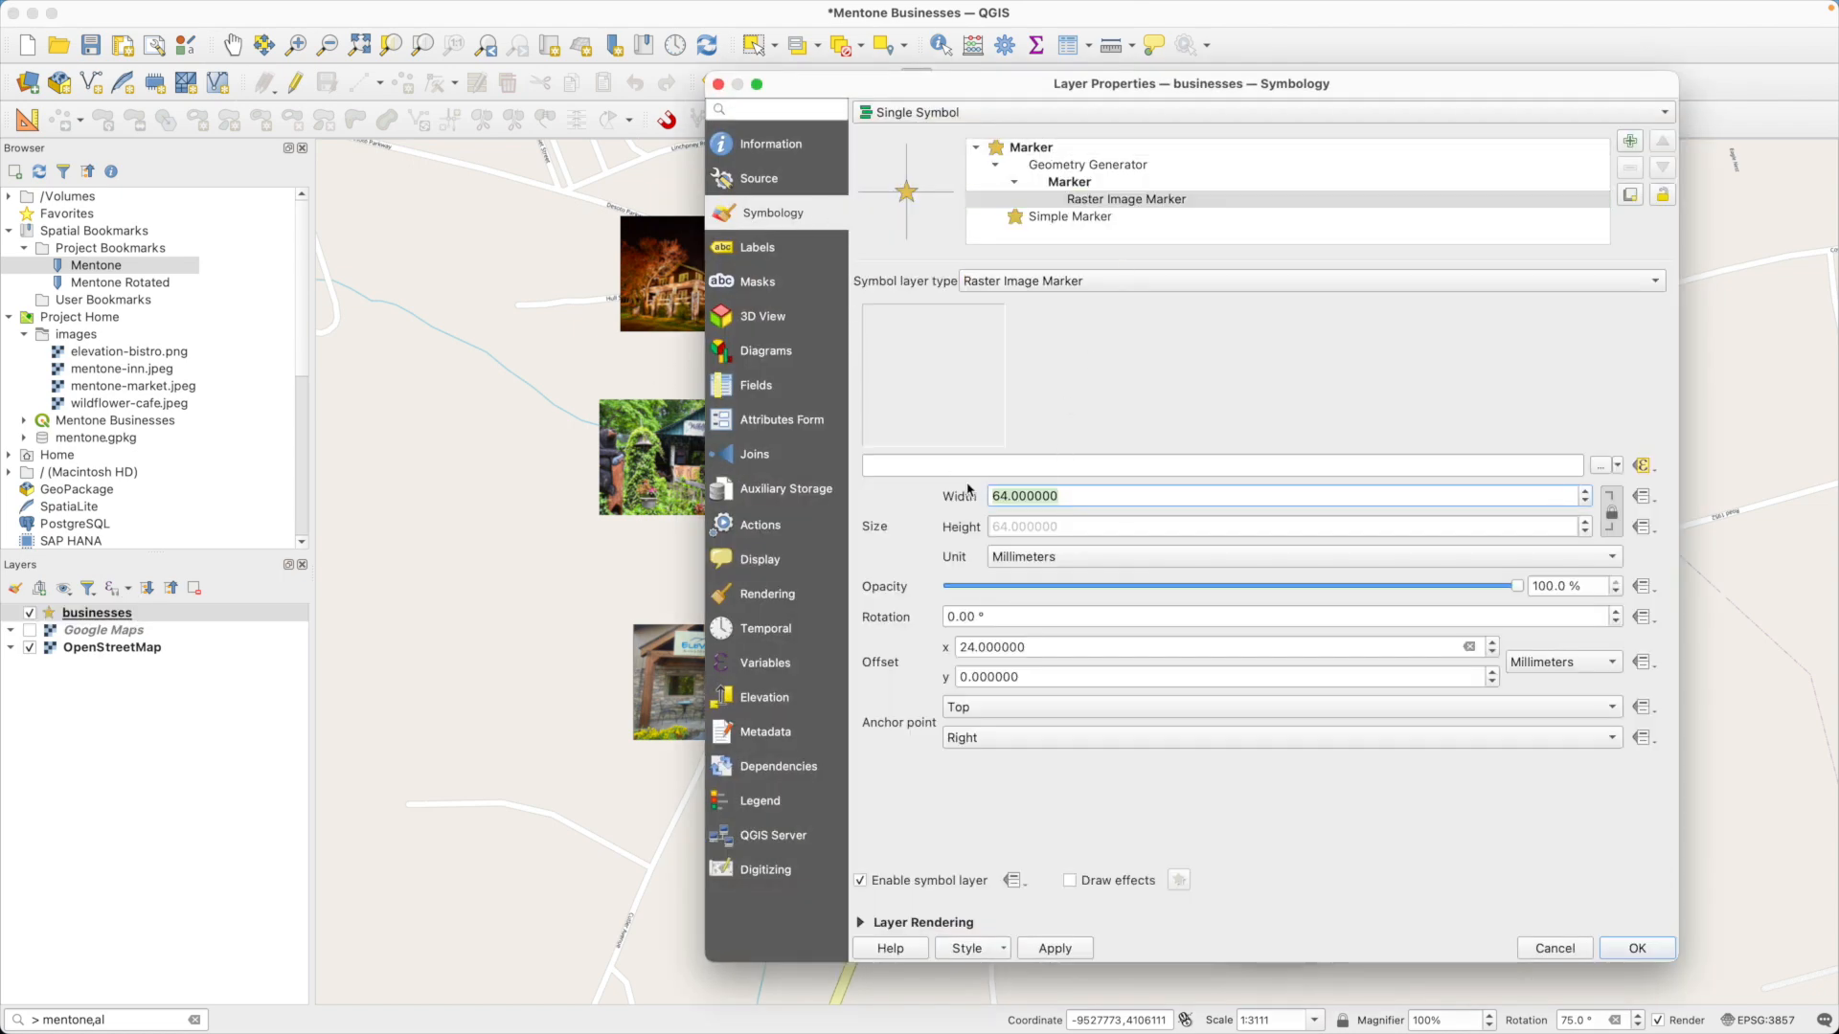
pyautogui.write('32')
pyautogui.click(1663, 952)
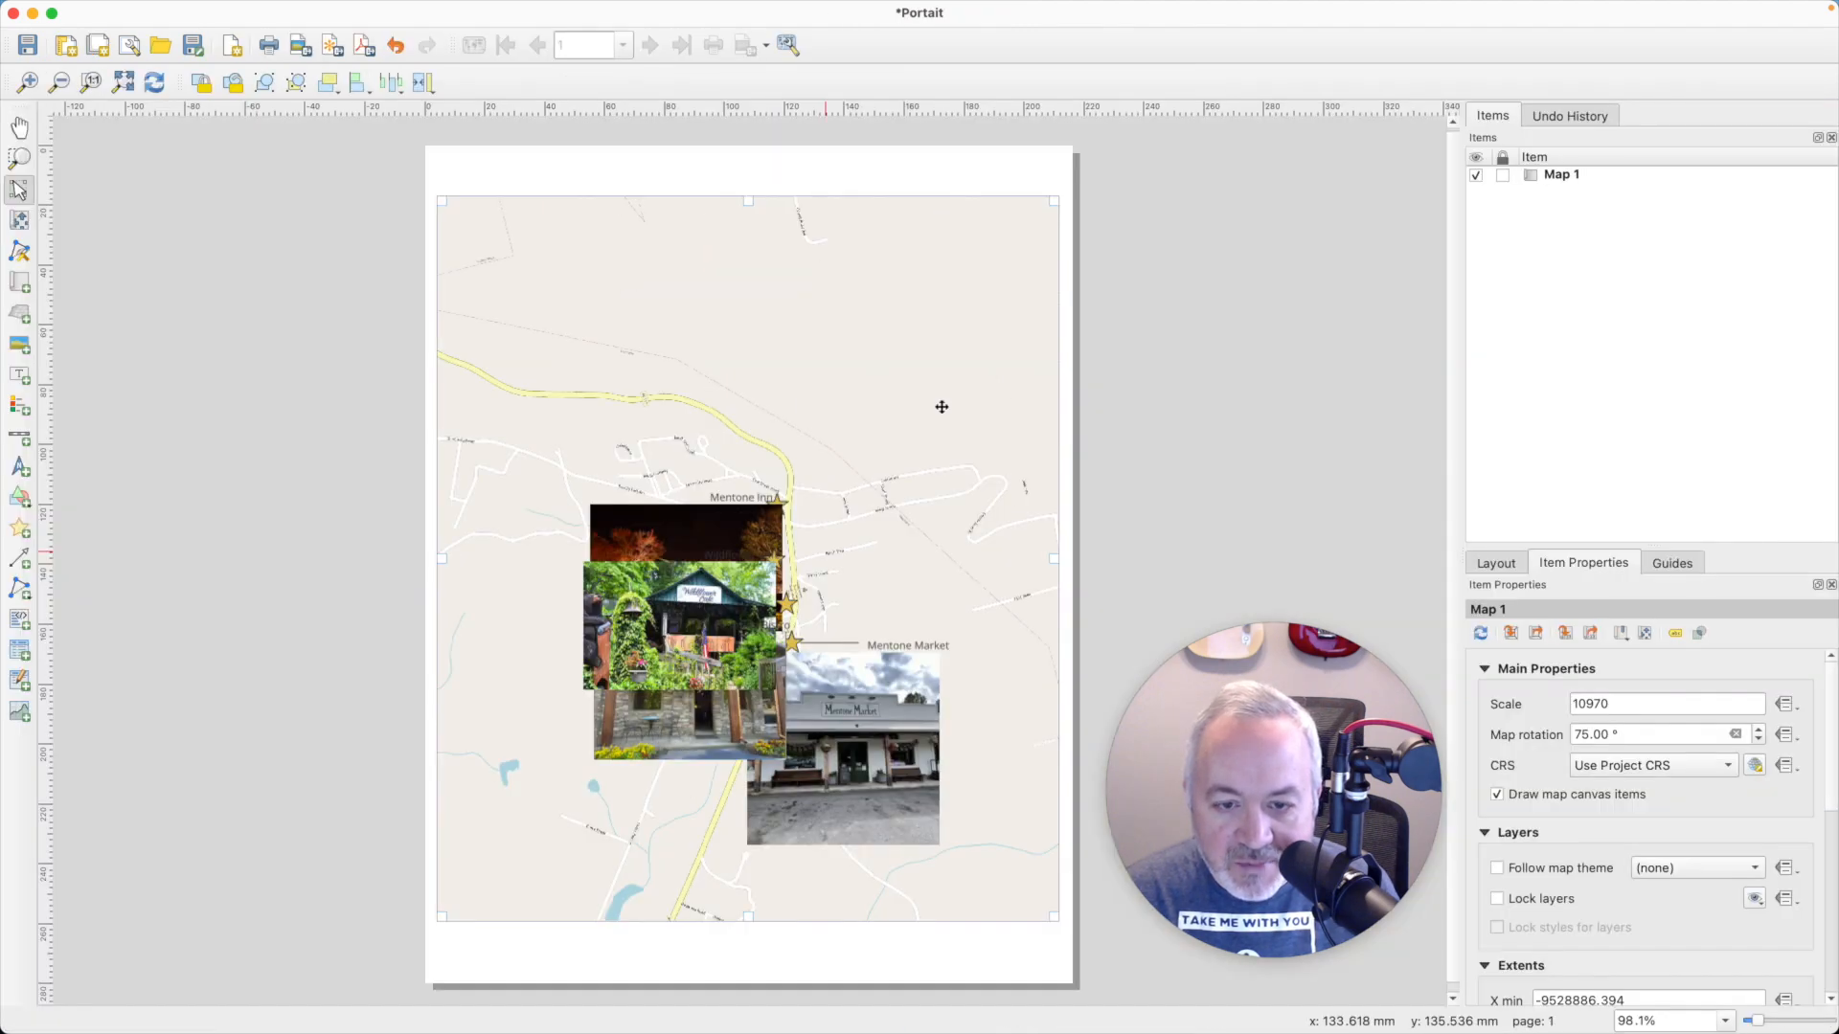
pyautogui.click(149, 83)
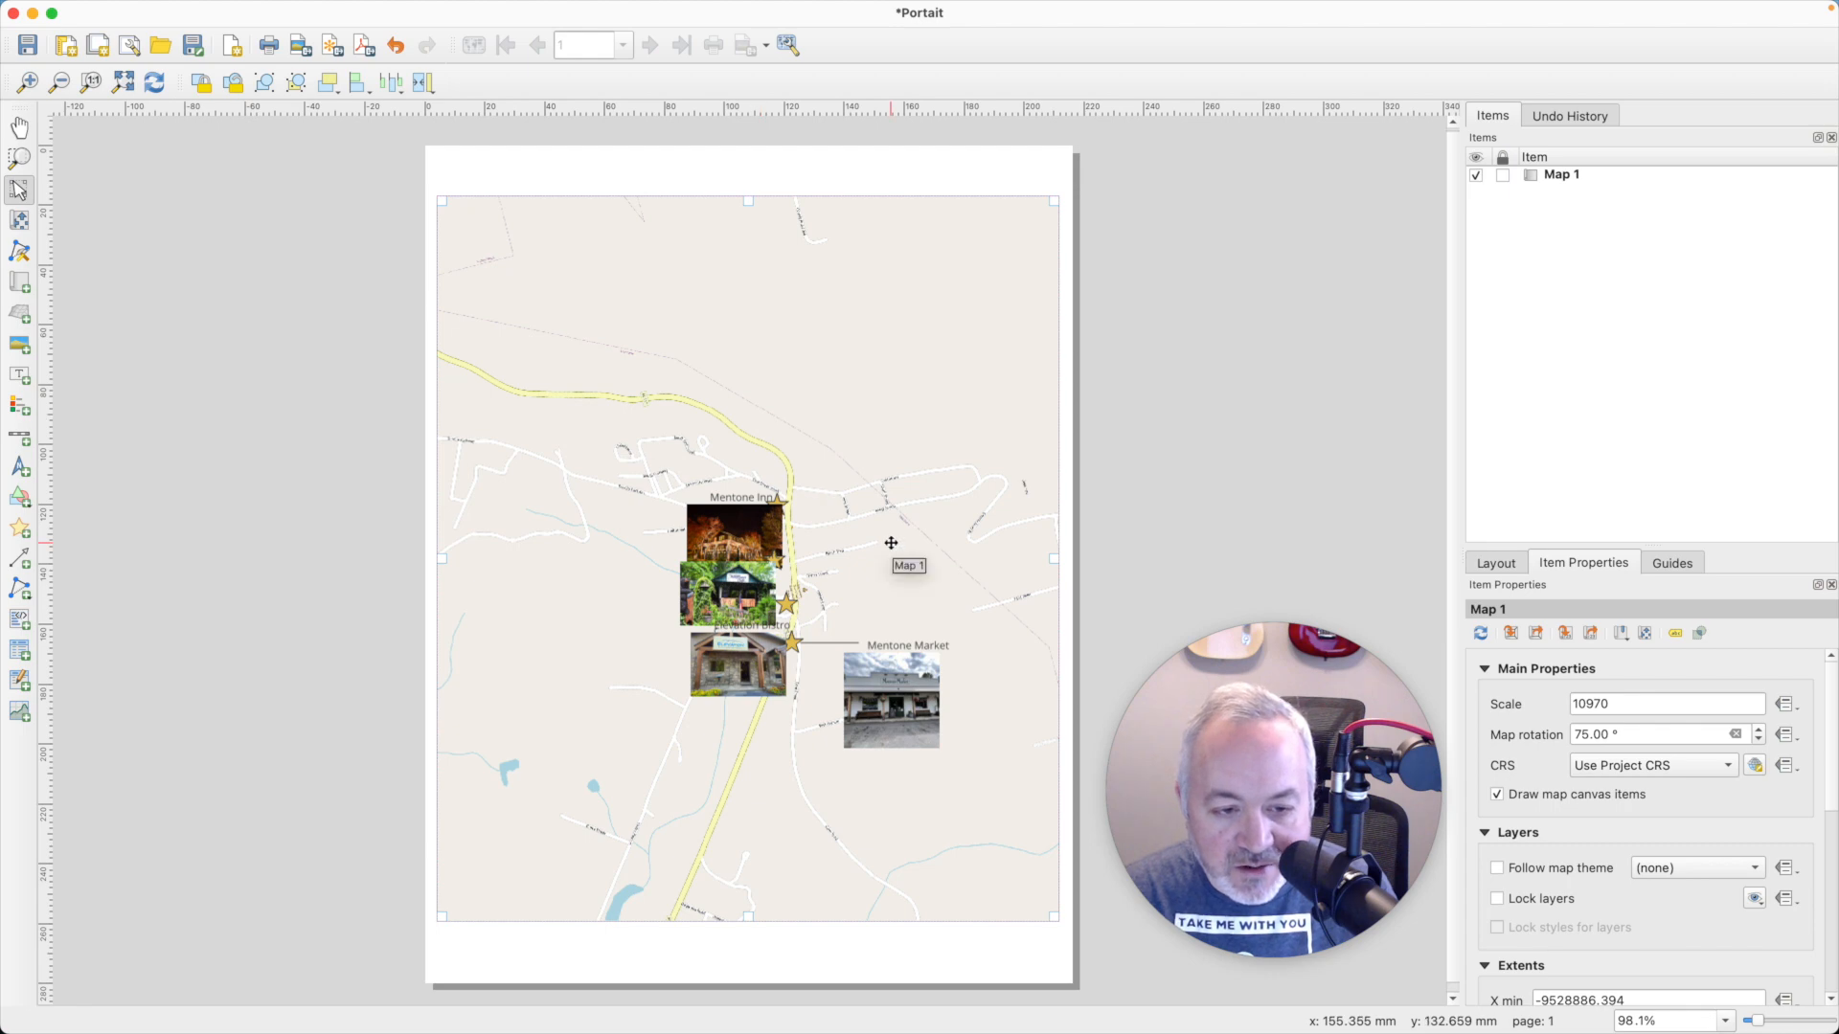
# - Undo the map item's last move and zoom its content in to a scale of about 6091
pyautogui.scroll(2, 888, 541)
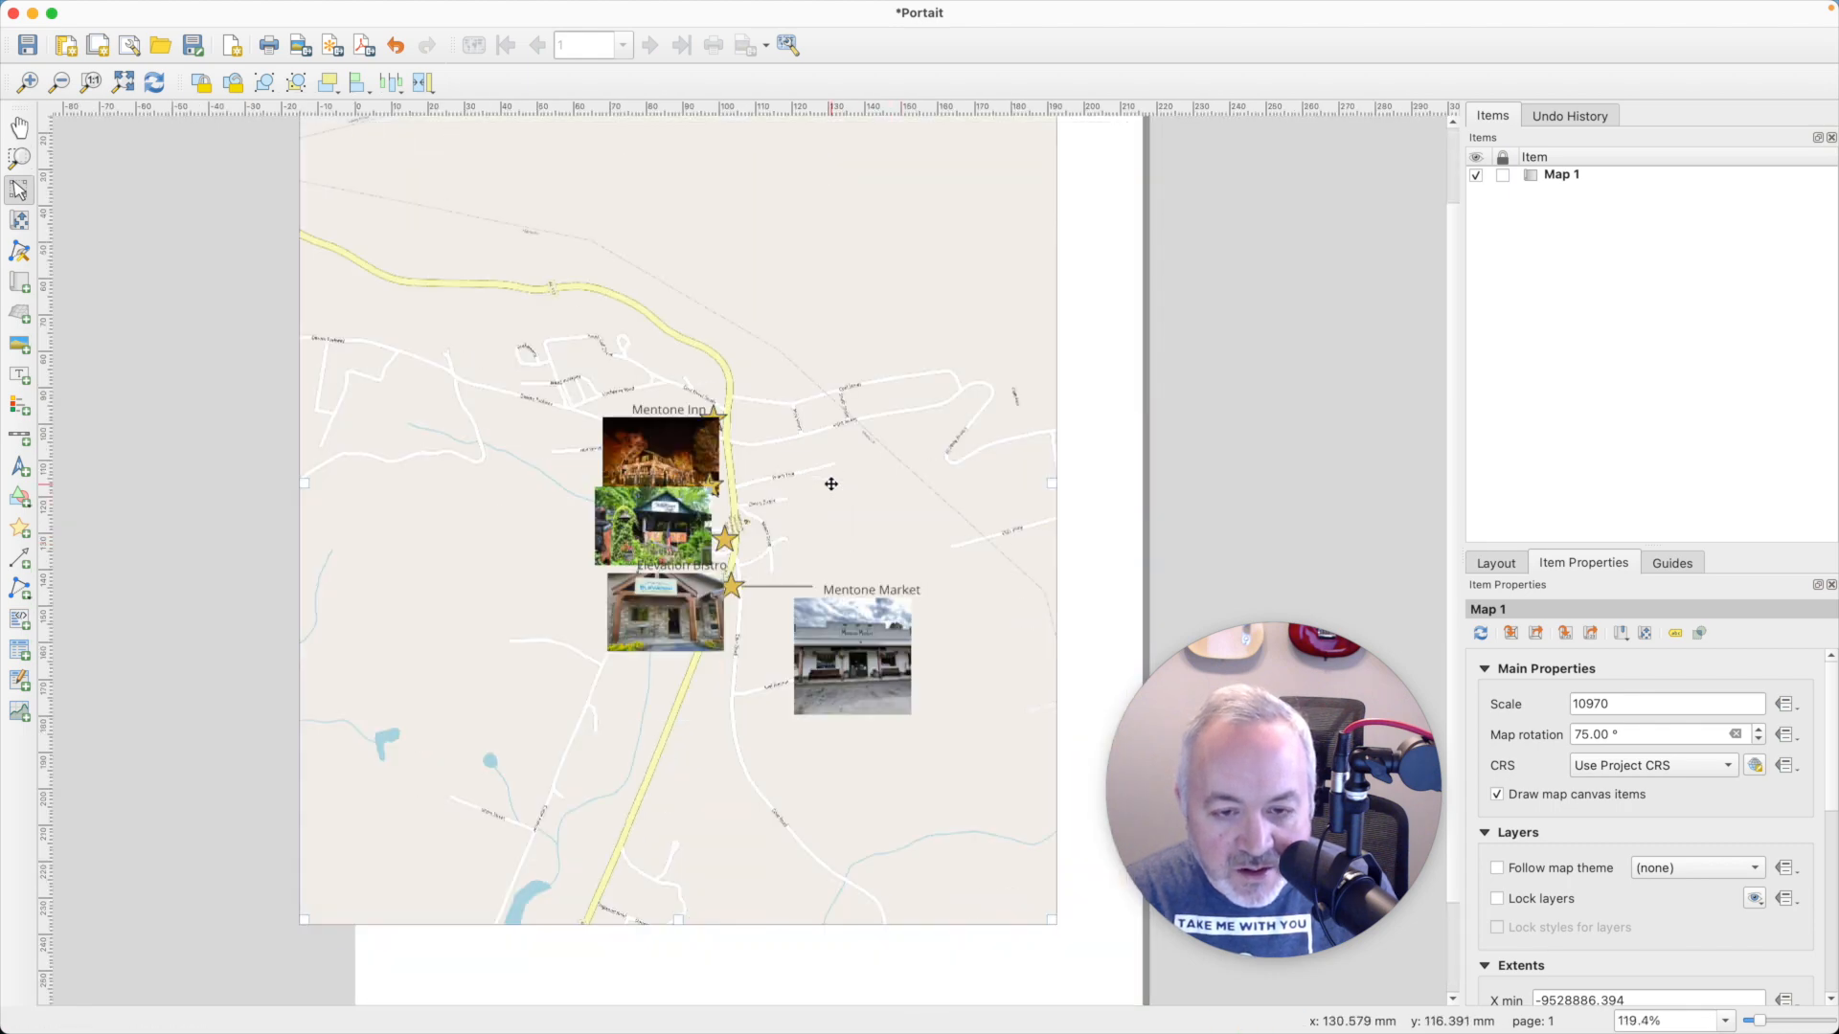
pyautogui.hotkey('ctrl', 'z')
pyautogui.press('c')
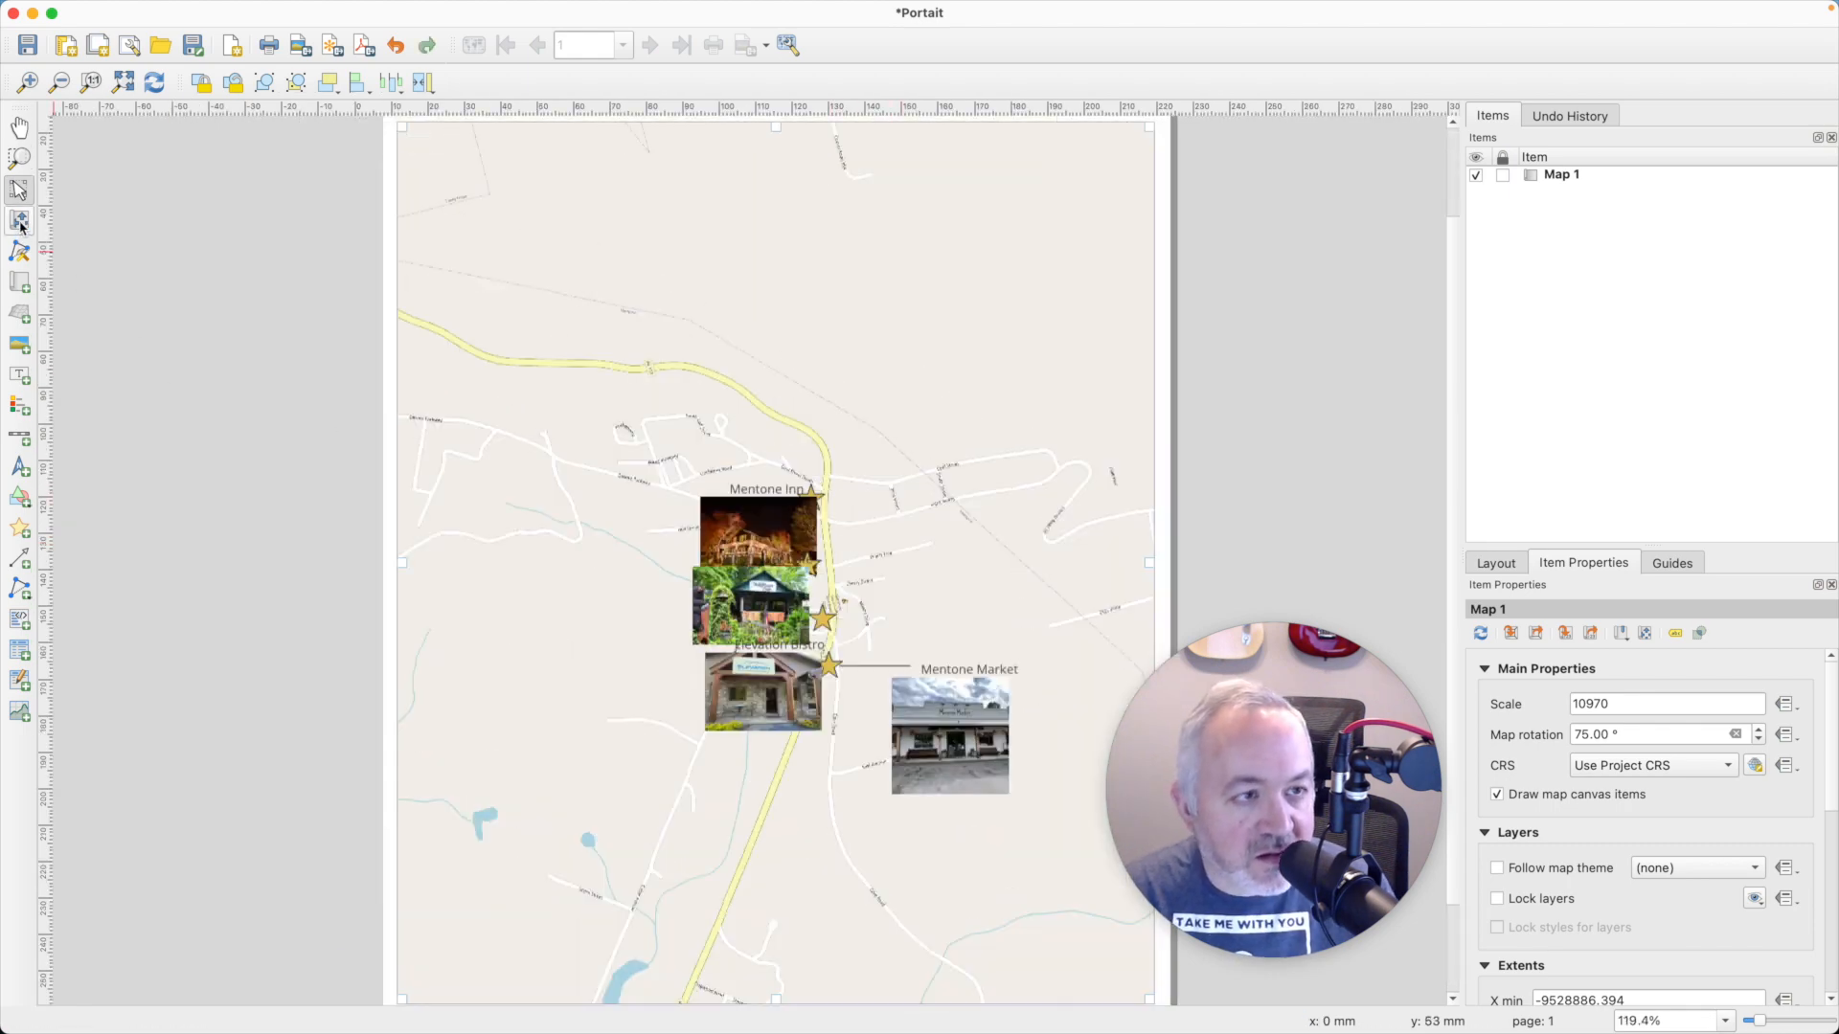
pyautogui.scroll(3, 644, 575)
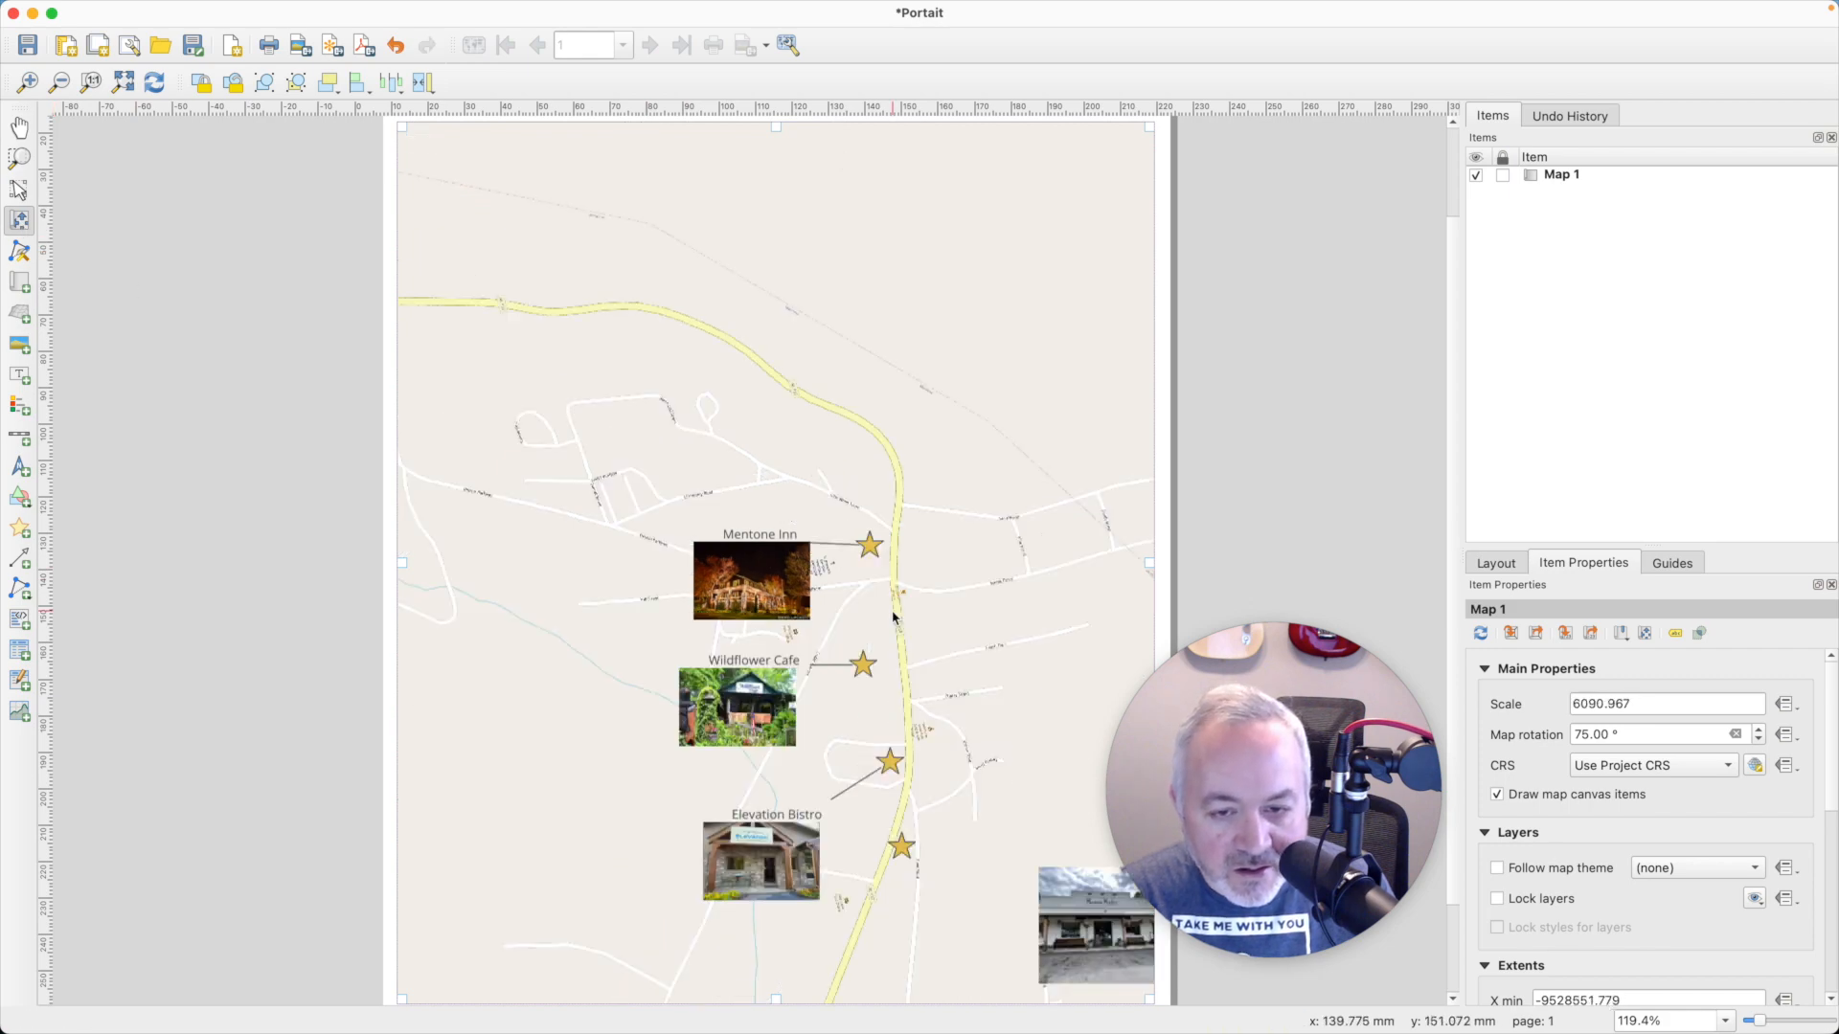
# - Reposition and zoom the map content within its frame to a scale of about 4115, keeping all four businesses in view
pyautogui.moveTo(1021, 671); pyautogui.dragTo(922, 591)
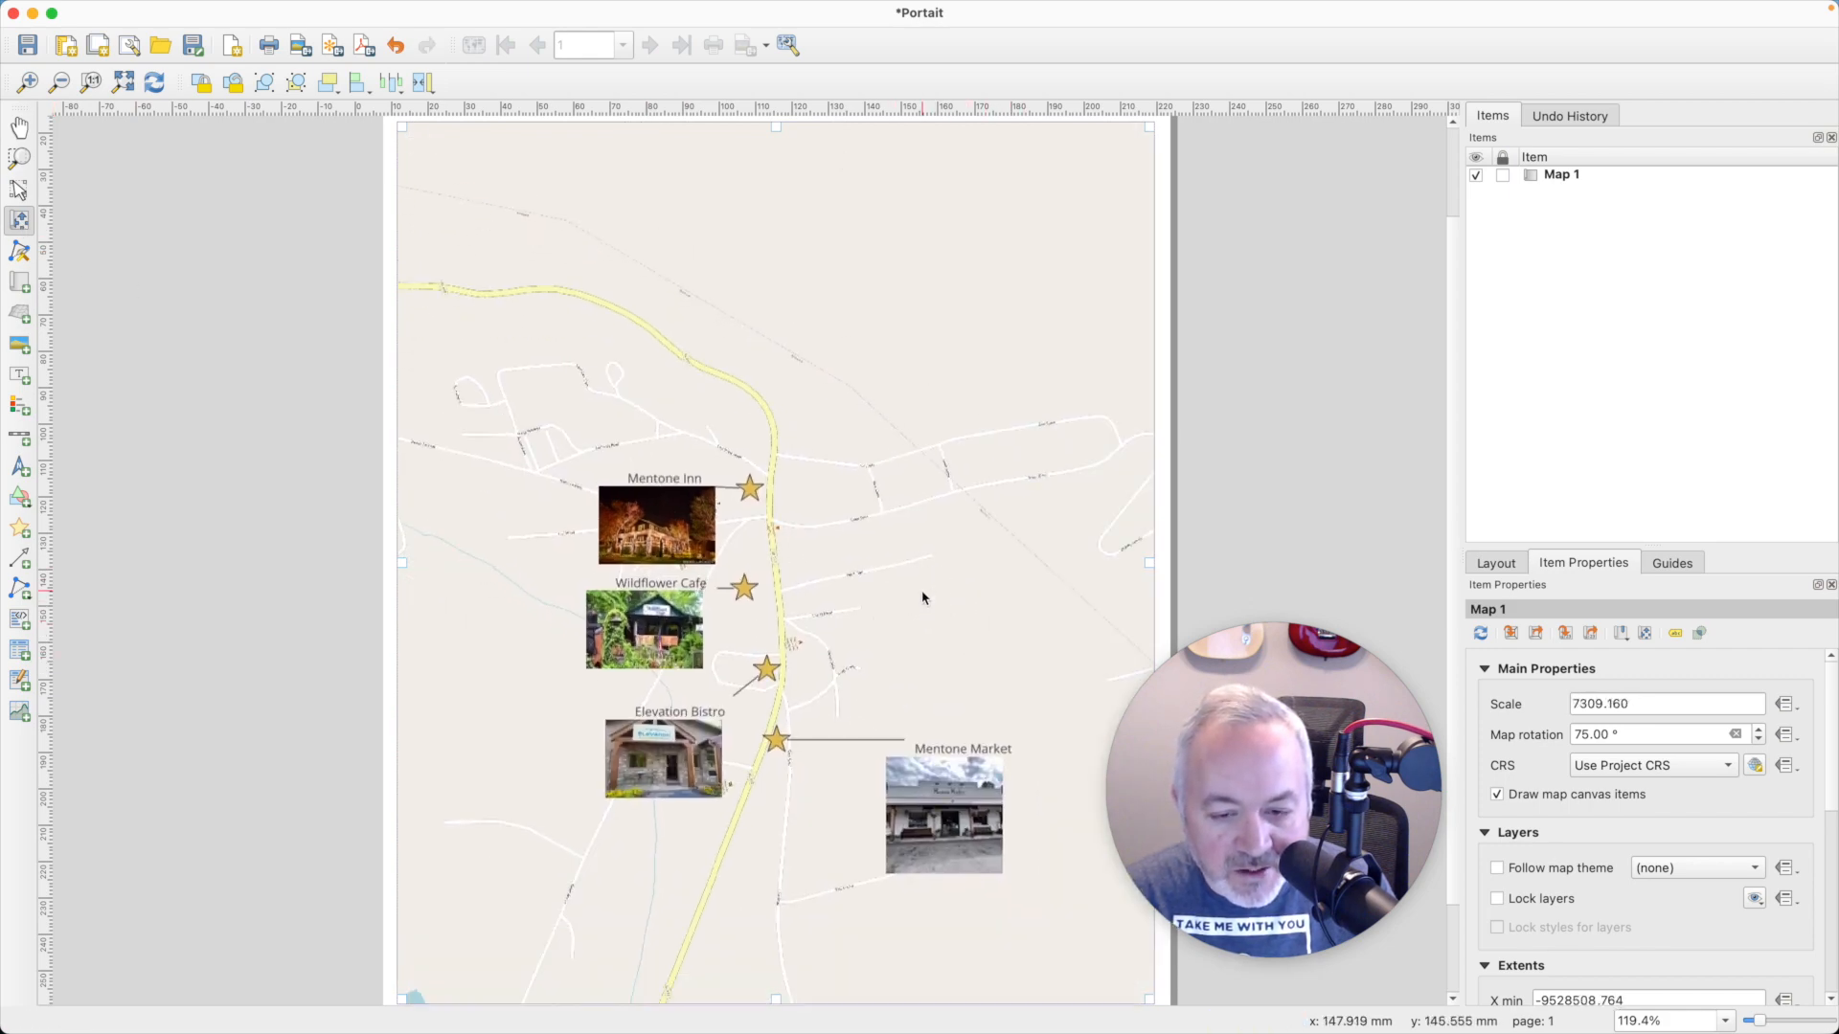
pyautogui.scroll(1, 922, 592)
pyautogui.scroll(1, 922, 598)
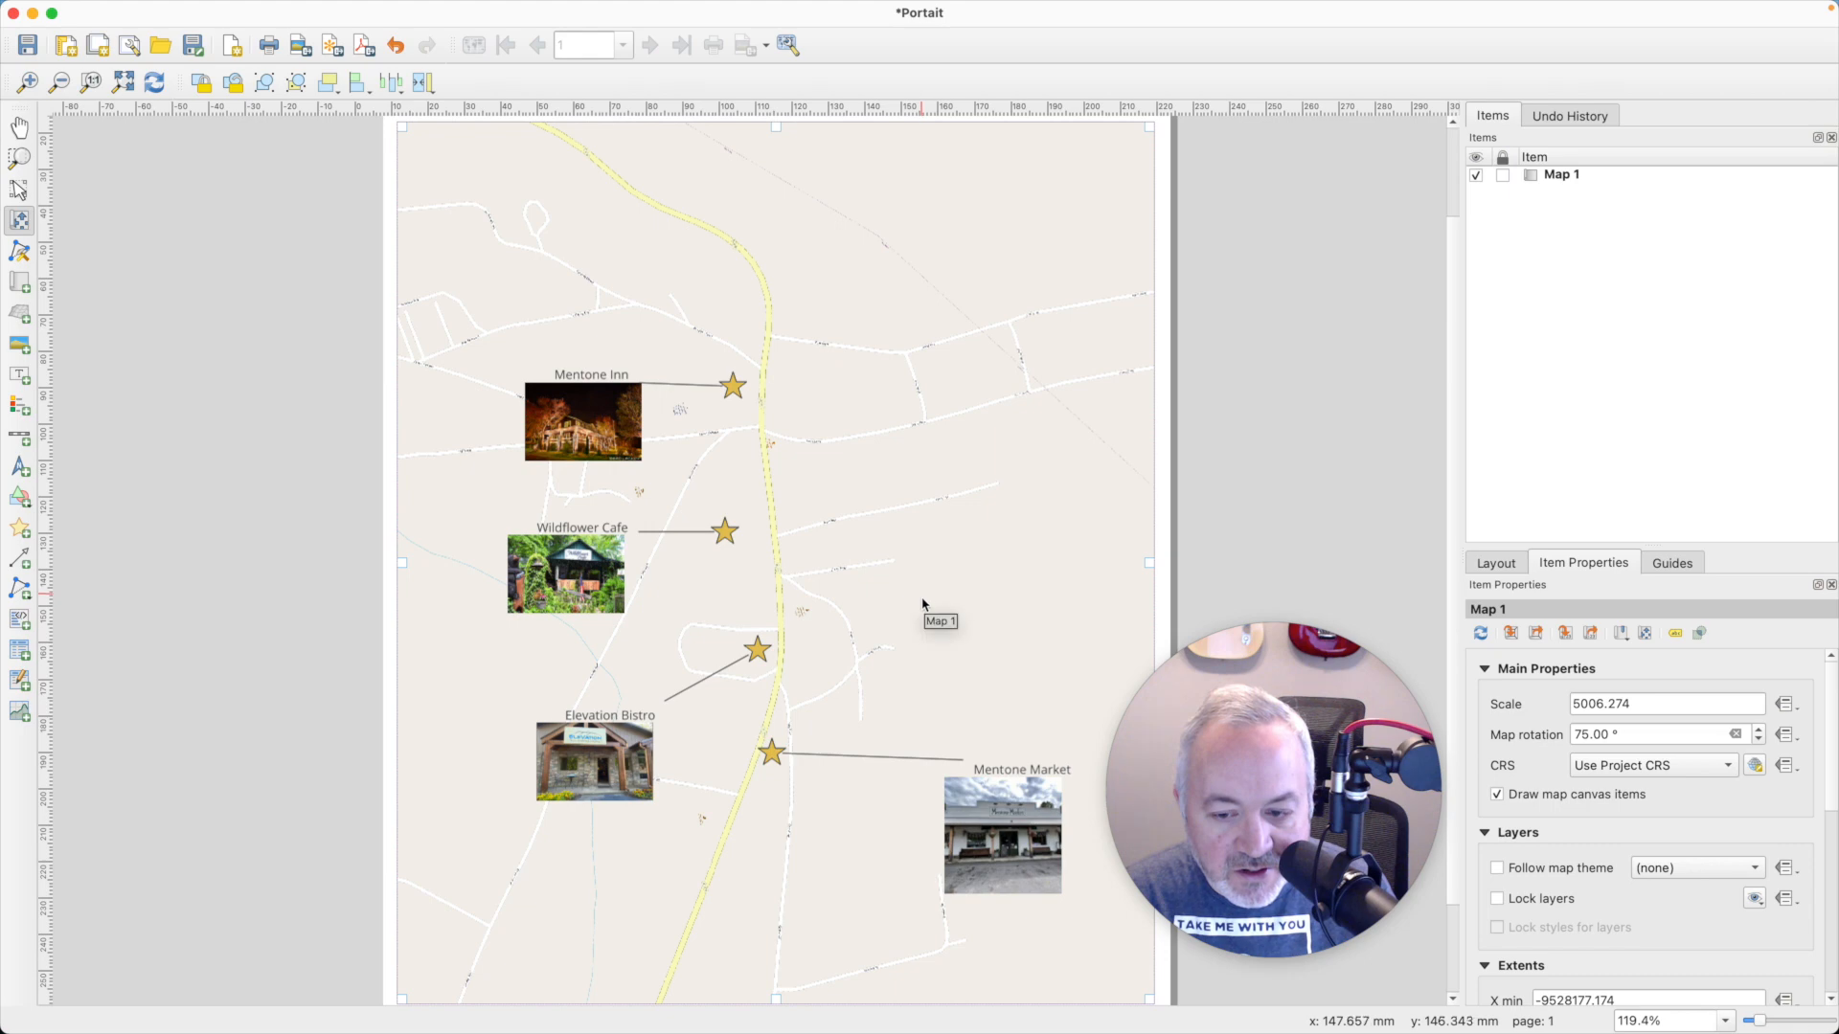
pyautogui.moveTo(925, 605); pyautogui.dragTo(957, 599)
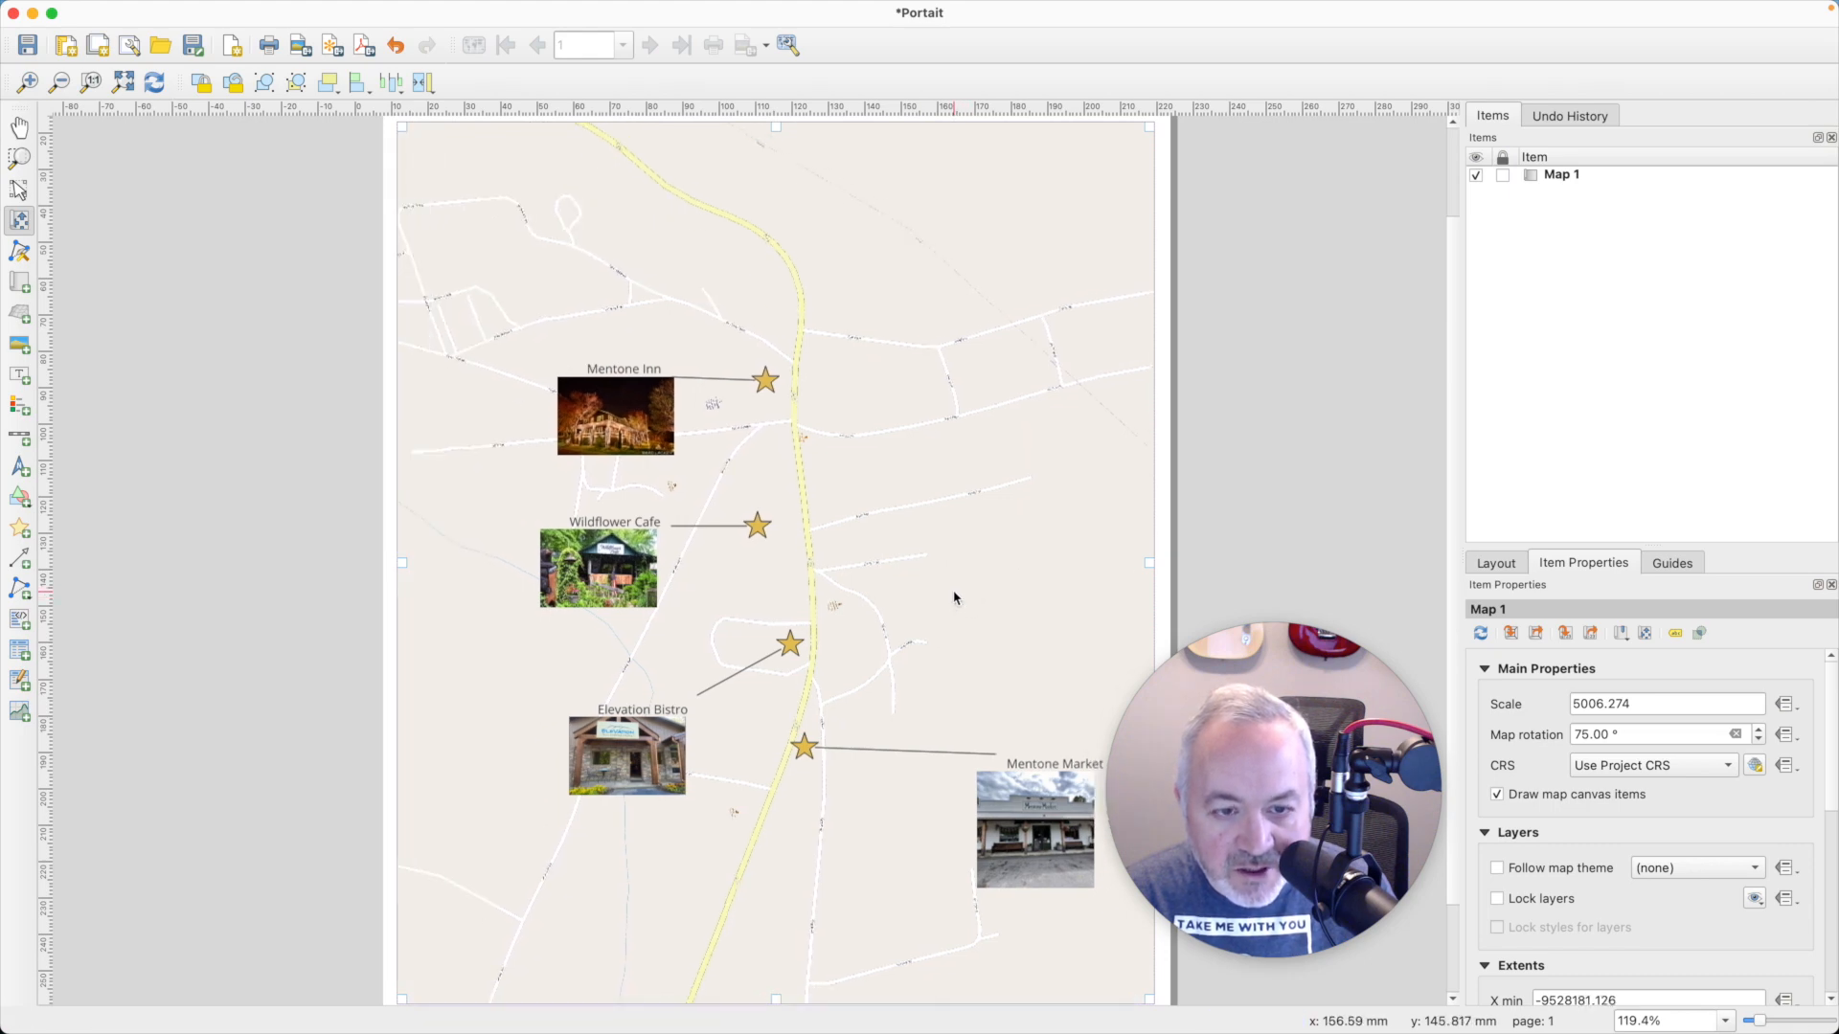
pyautogui.scroll(1, 955, 592)
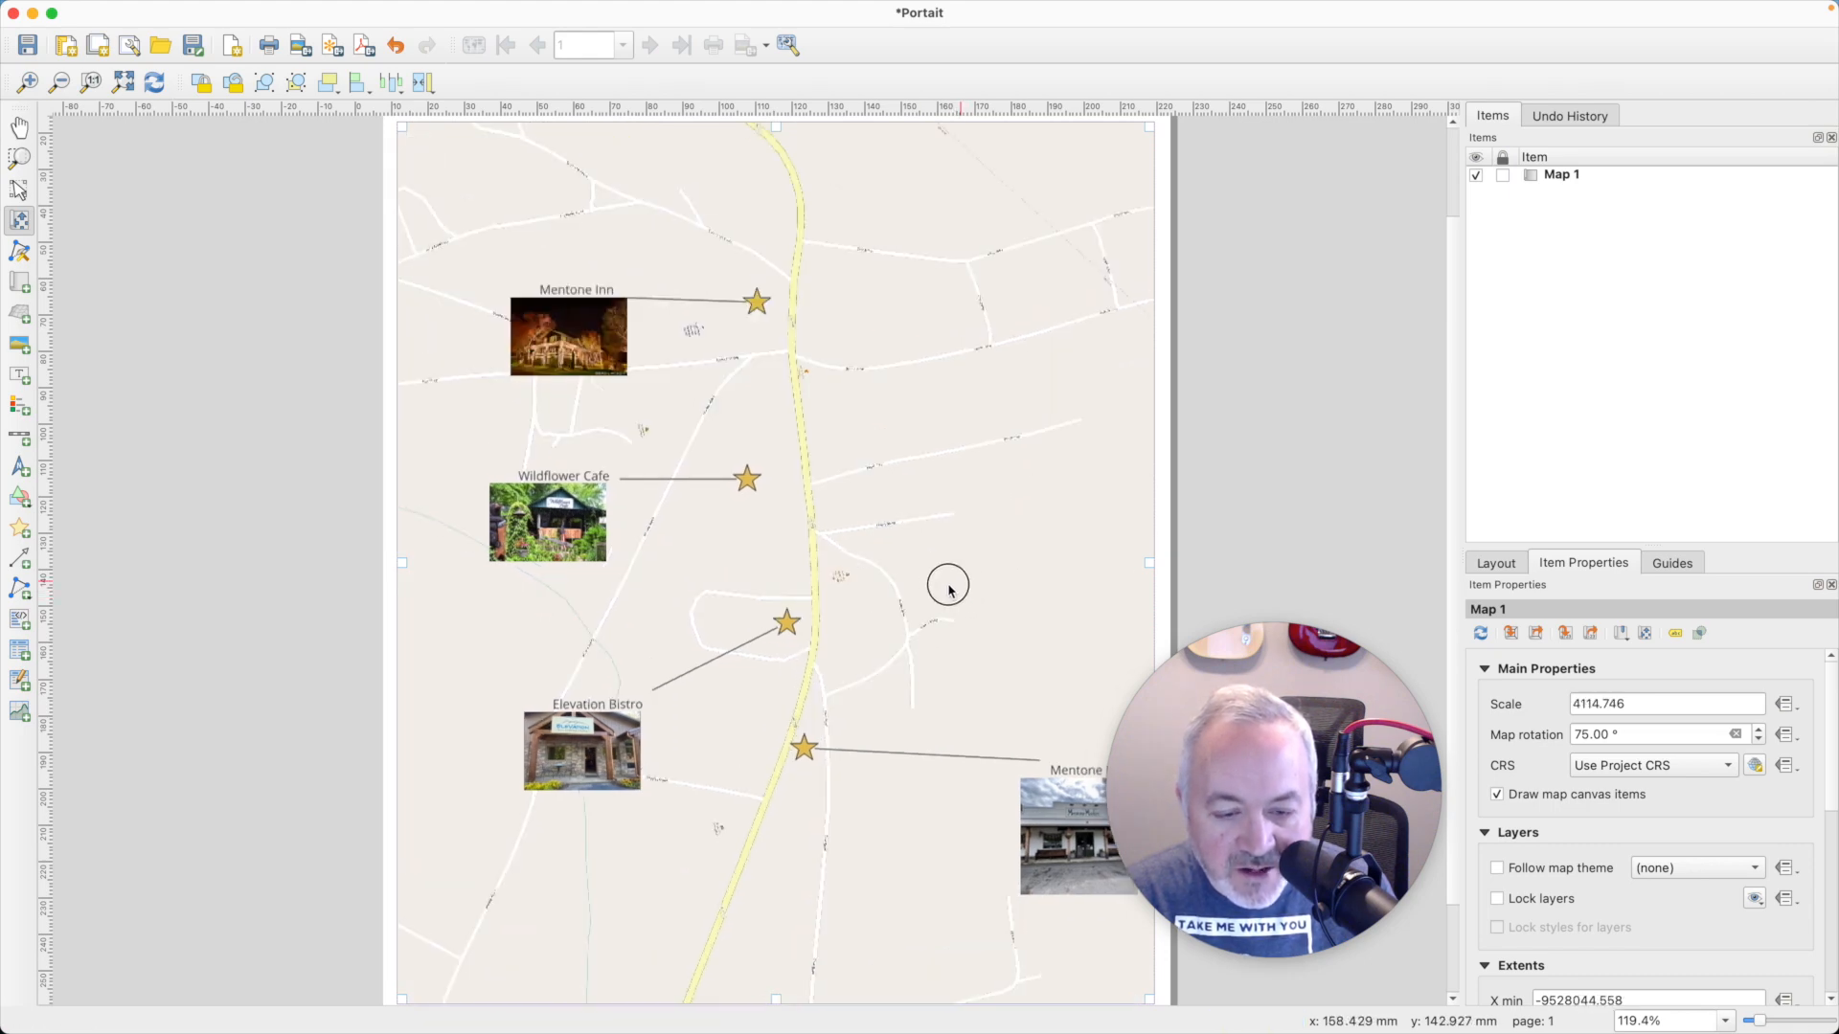
pyautogui.moveTo(948, 579); pyautogui.dragTo(925, 599)
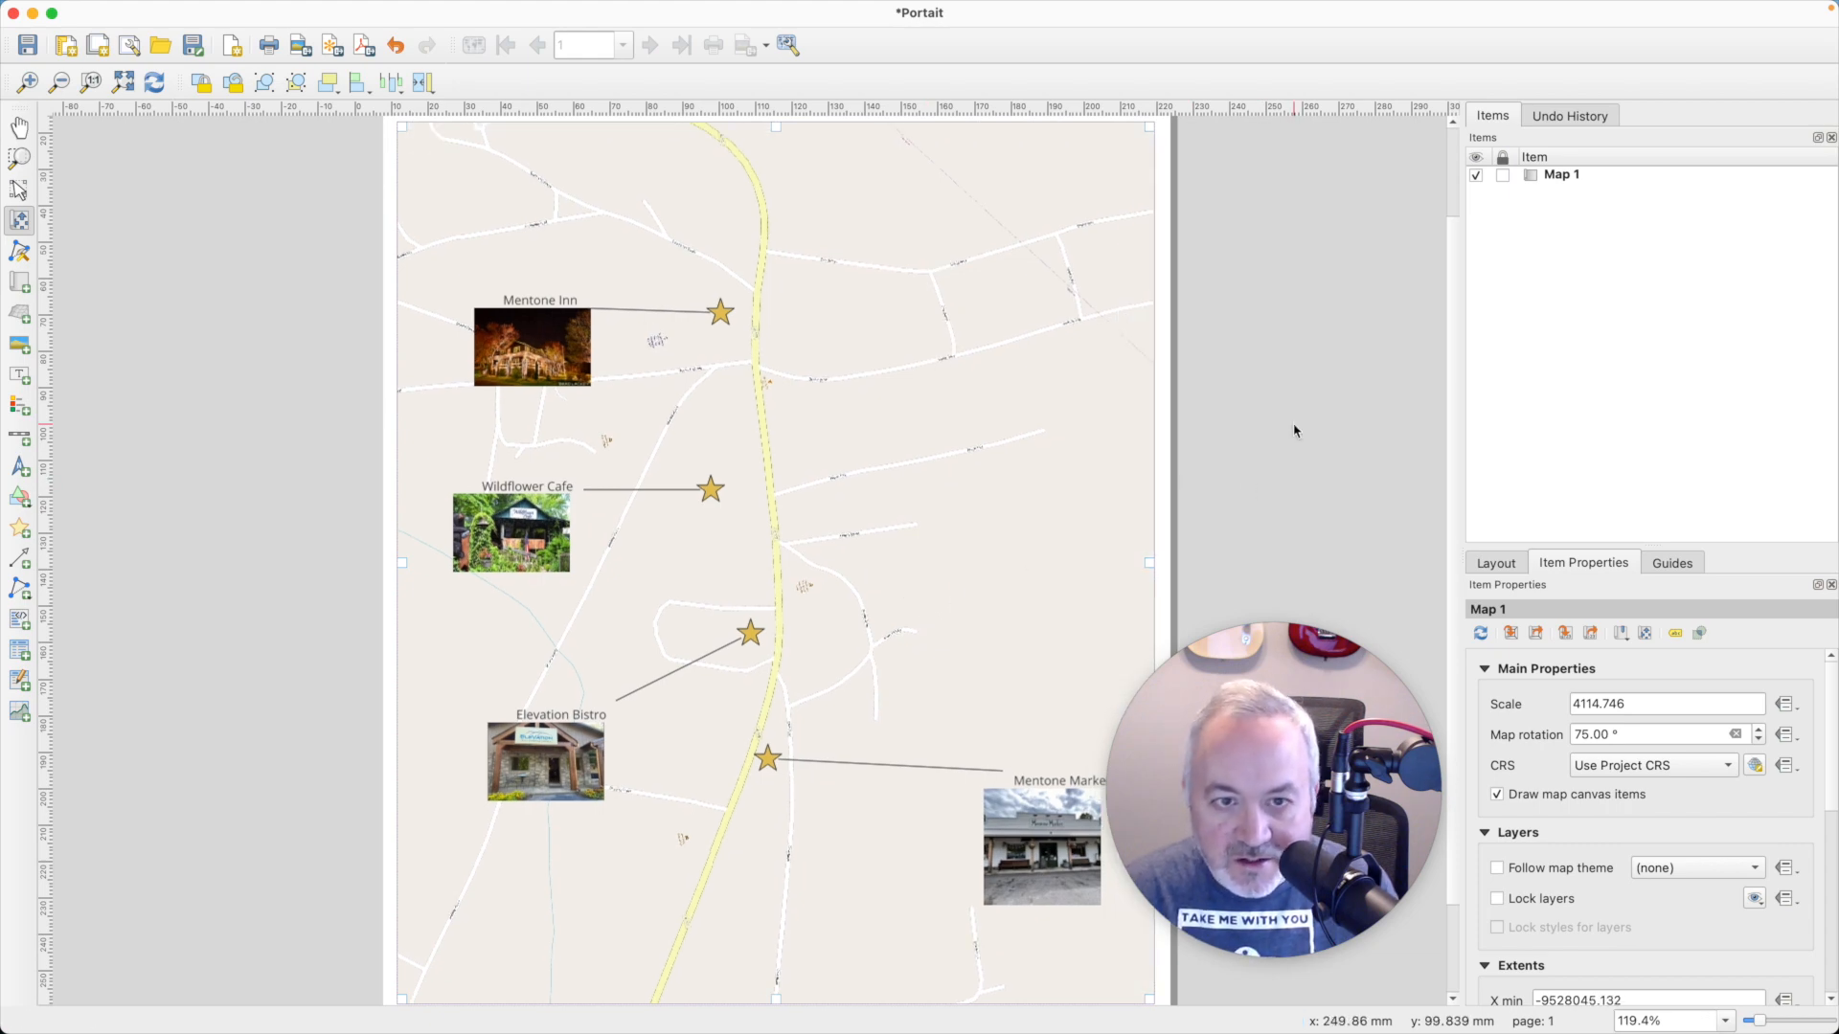
# - Shift the map content slightly upward and extend the frame's lower edge closer to the bottom of the page
pyautogui.click(122, 82)
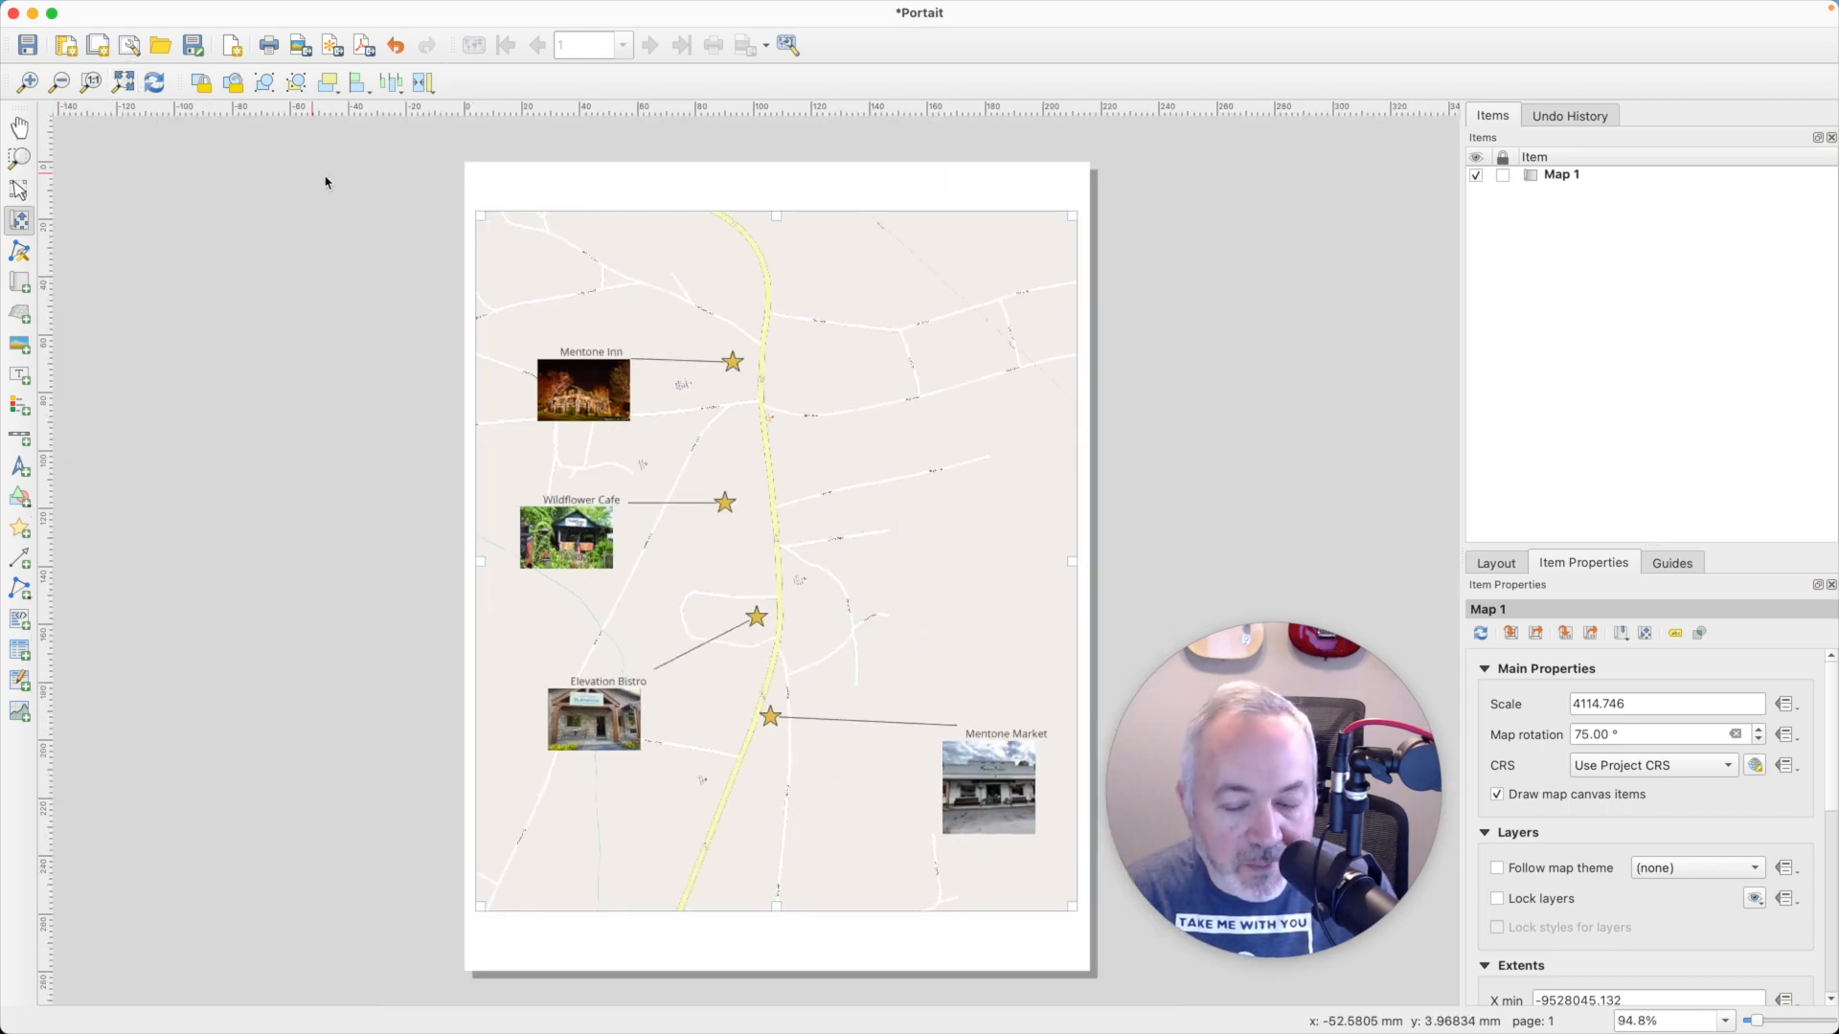
pyautogui.moveTo(780, 907)
pyautogui.mouseDown()
pyautogui.moveTo(784, 954)
pyautogui.moveTo(780, 887)
pyautogui.mouseUp()
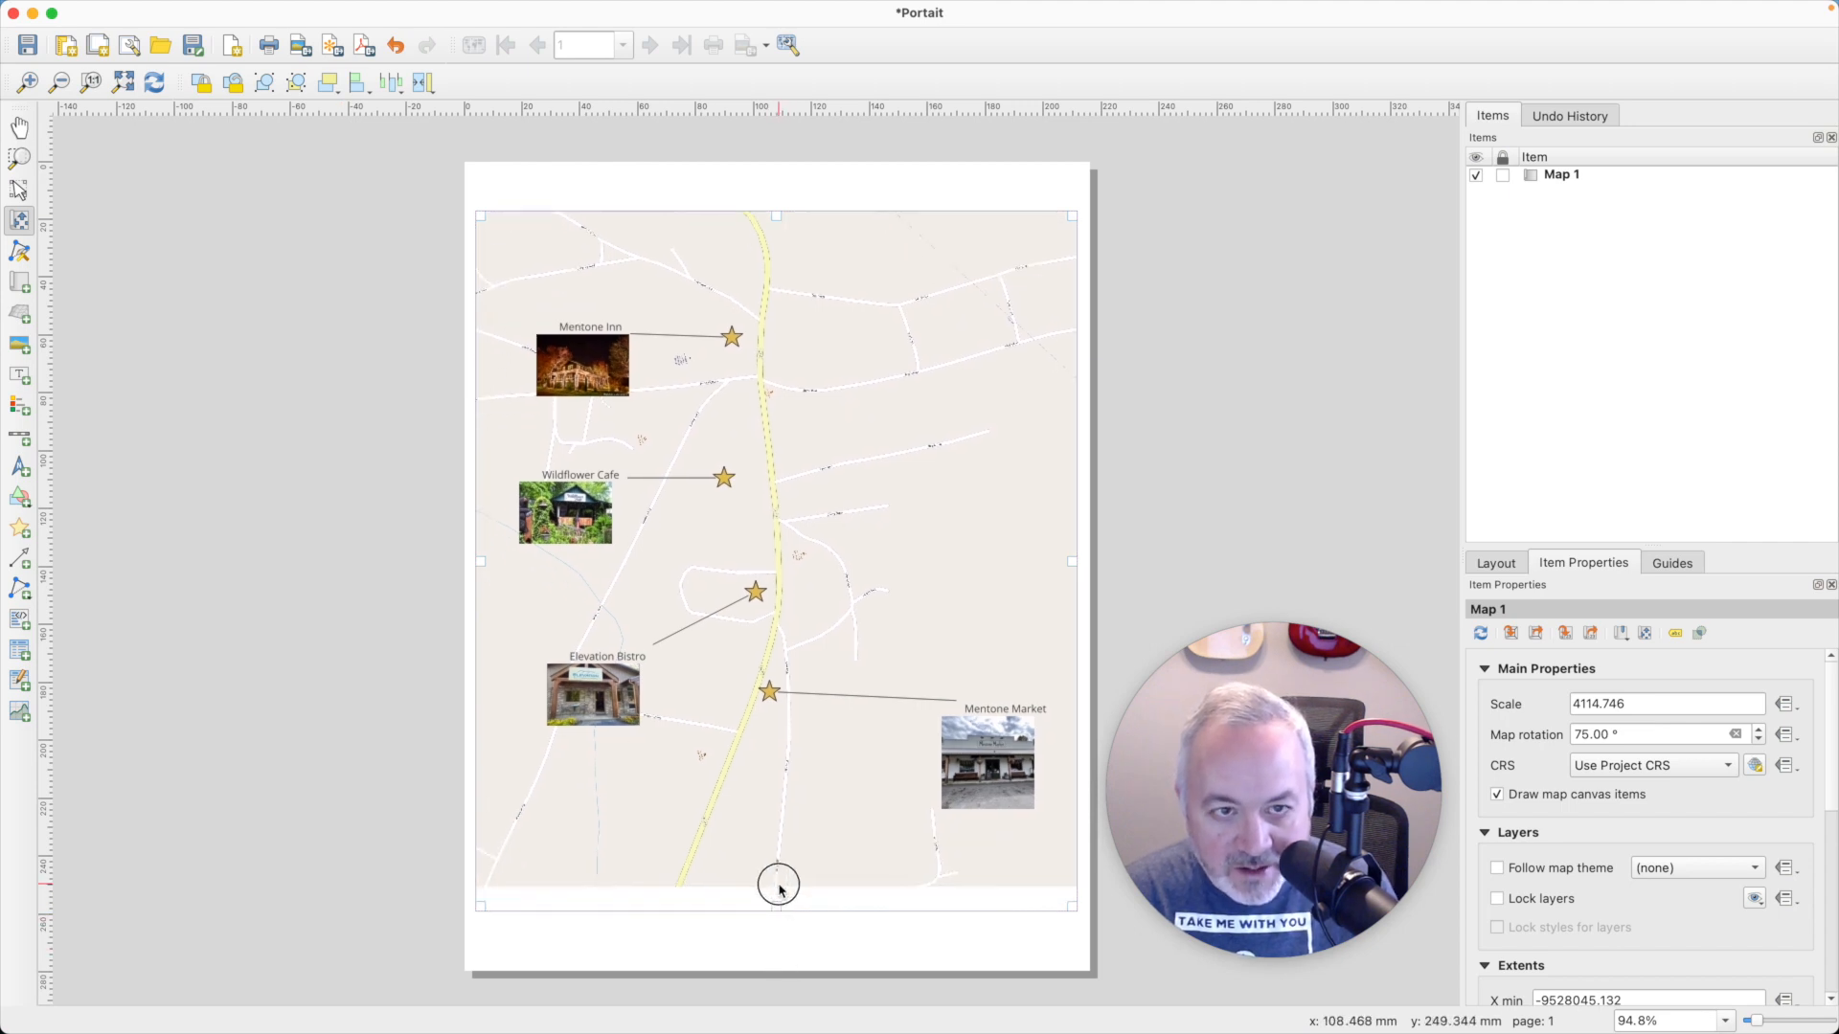
pyautogui.click(17, 190)
pyautogui.moveTo(775, 905); pyautogui.dragTo(776, 934)
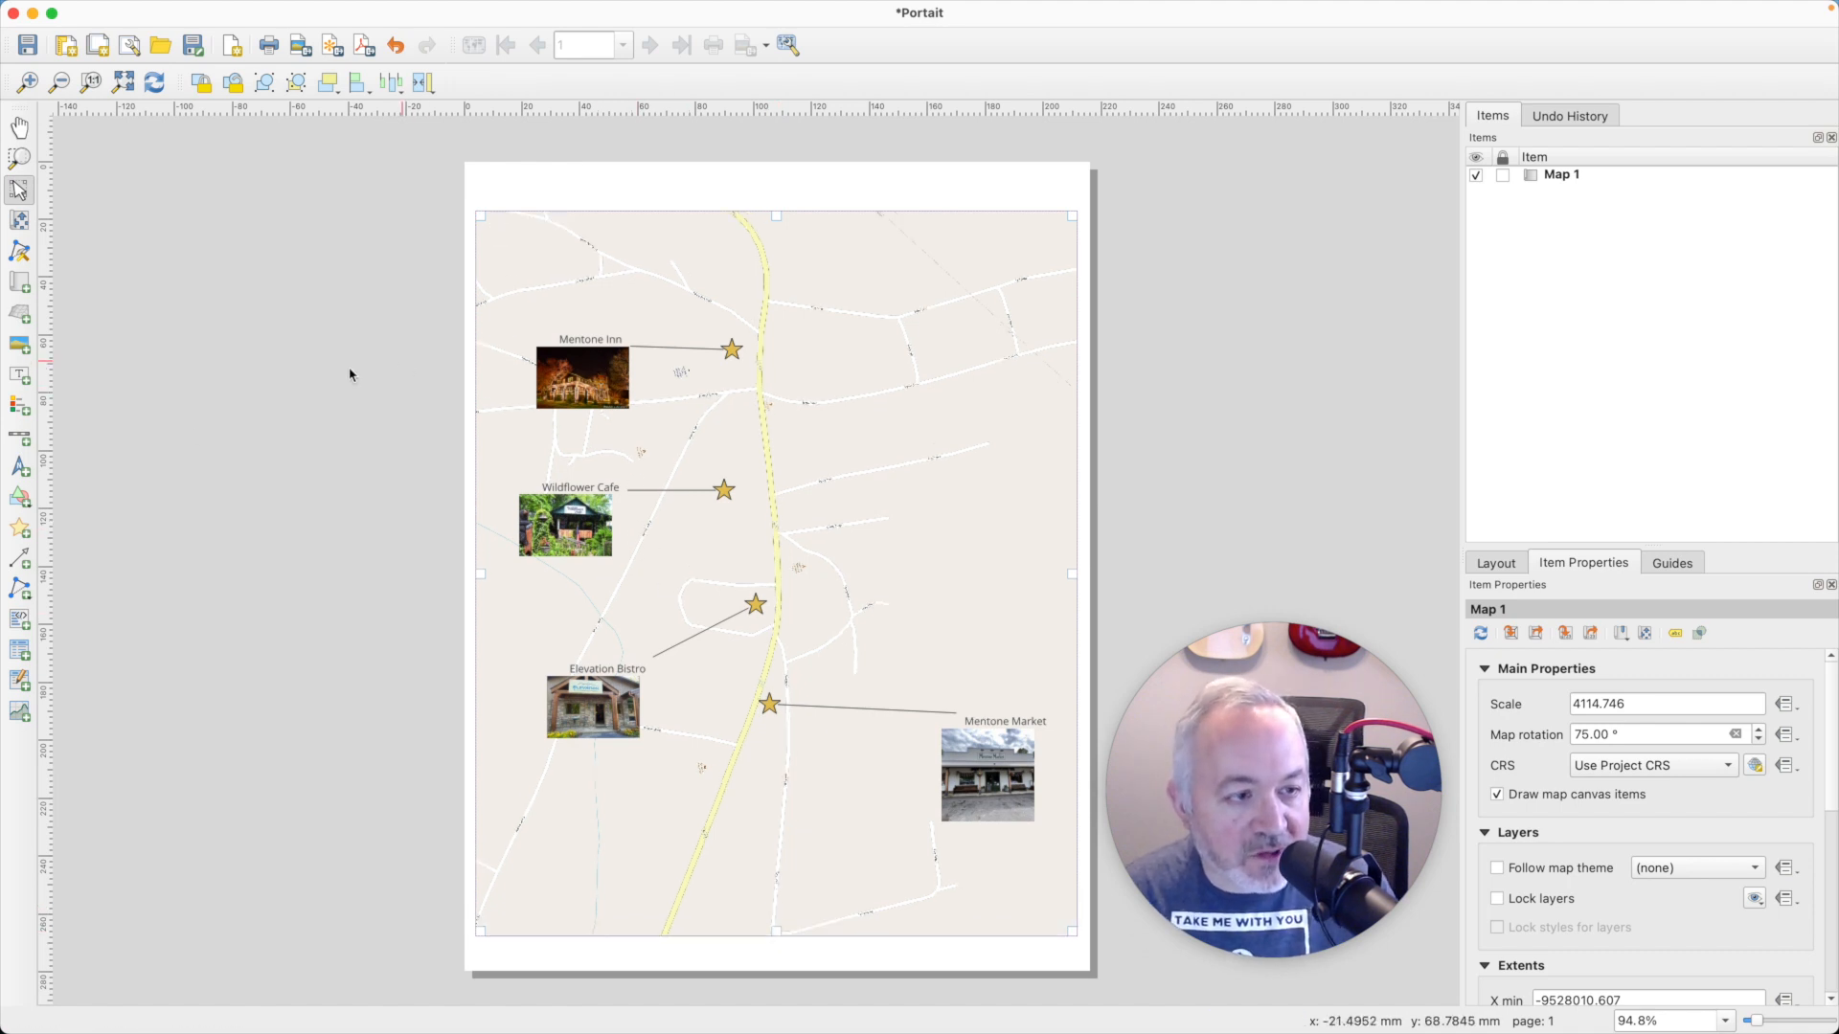
# - Add a north arrow near the map's upper-right corner and switch its symbol to an arrow design with an N
pyautogui.click(20, 467)
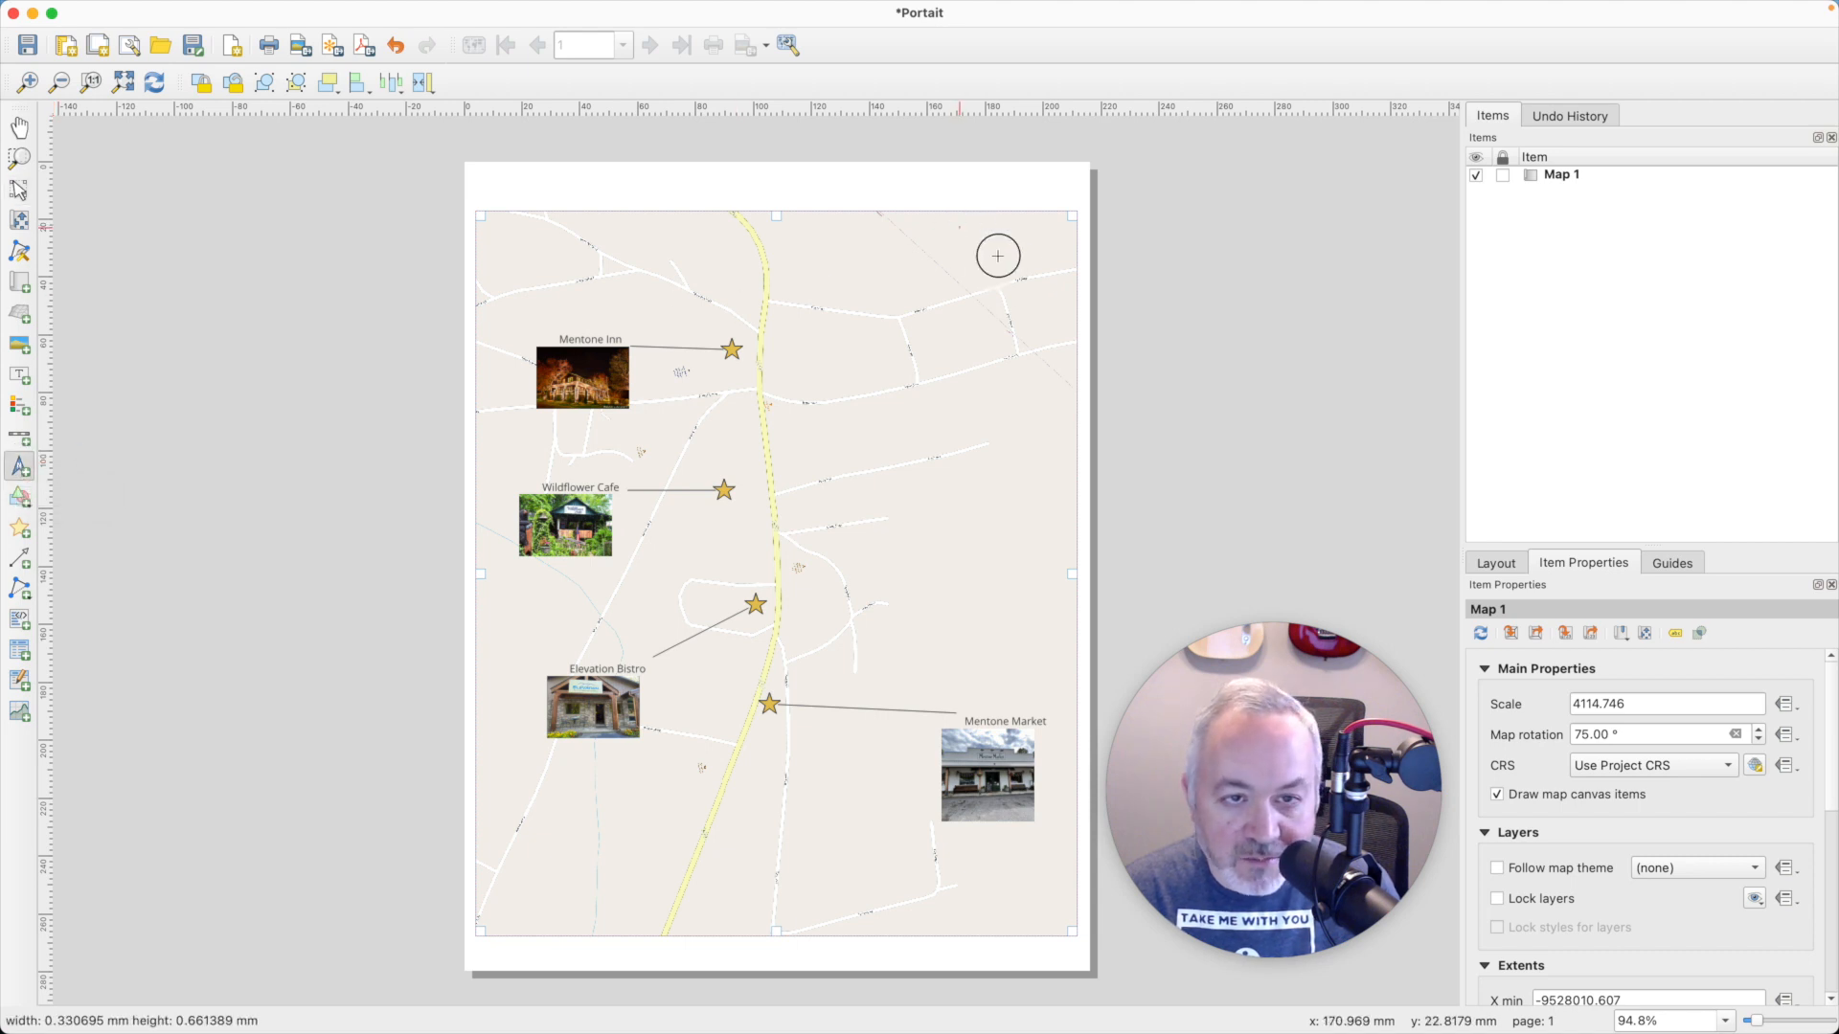
pyautogui.moveTo(958, 226); pyautogui.dragTo(1040, 299)
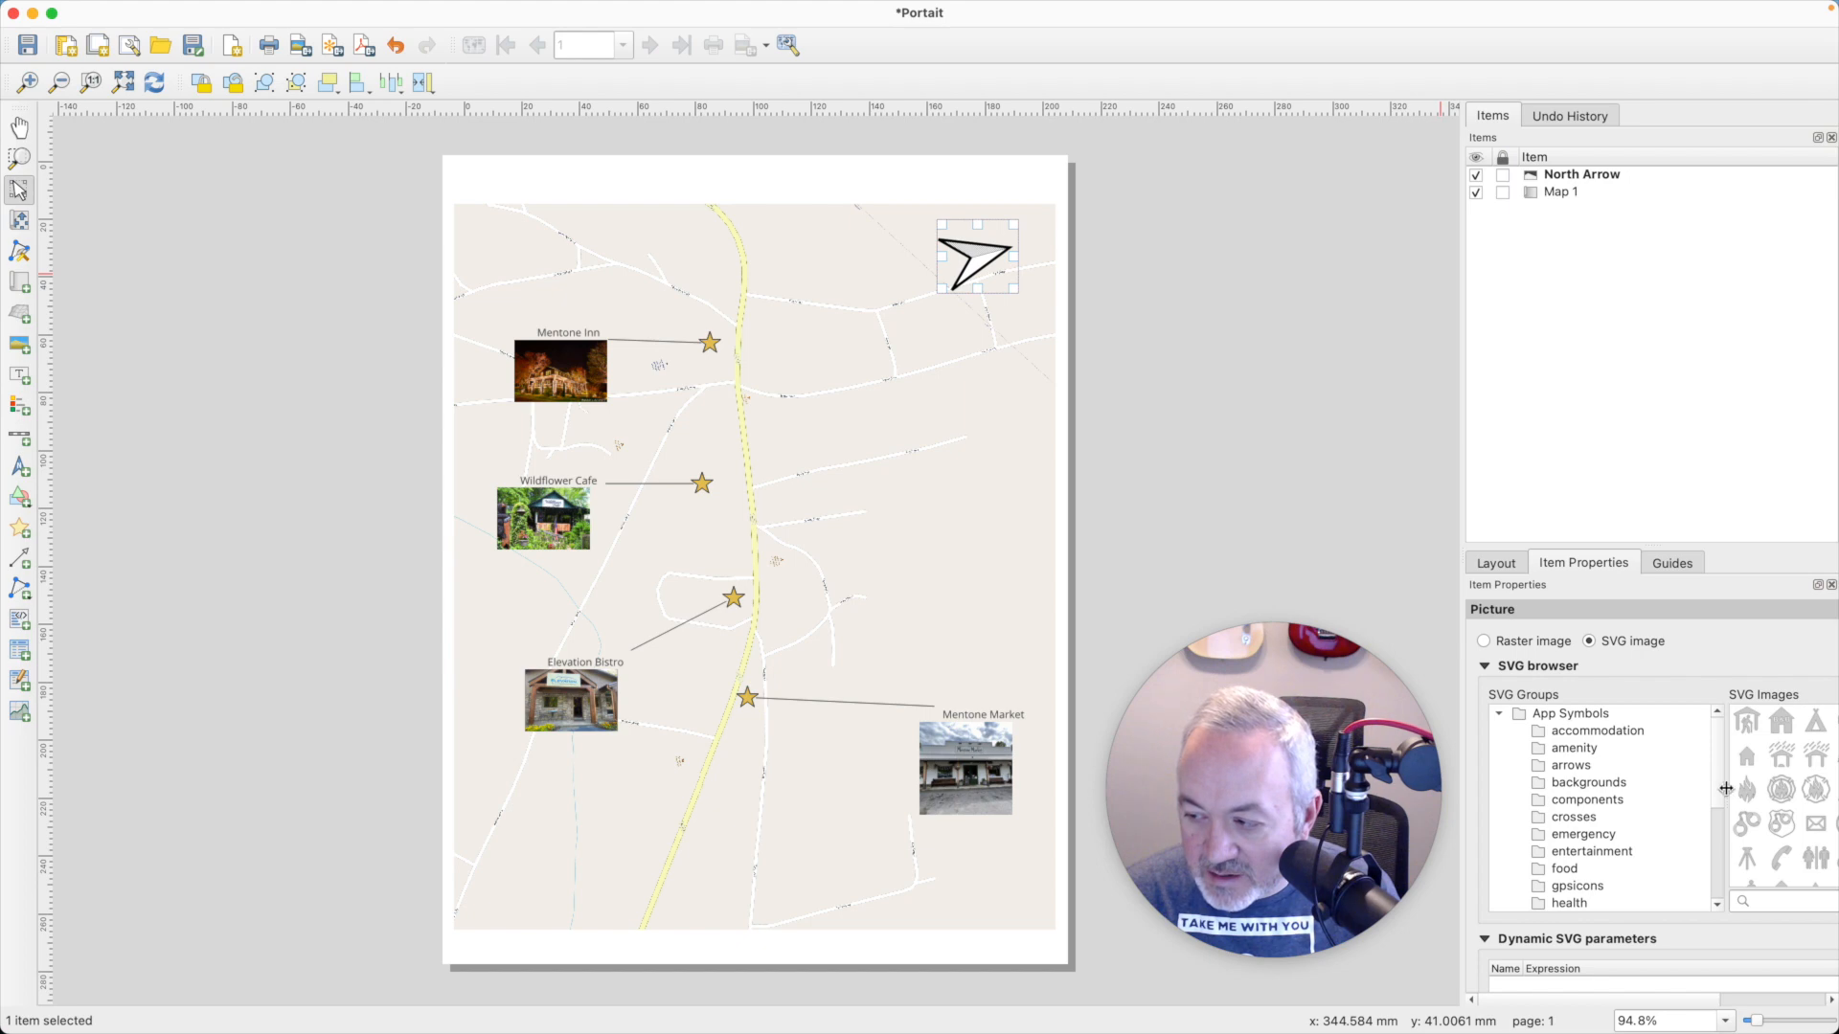
pyautogui.moveTo(1726, 788); pyautogui.dragTo(1545, 799)
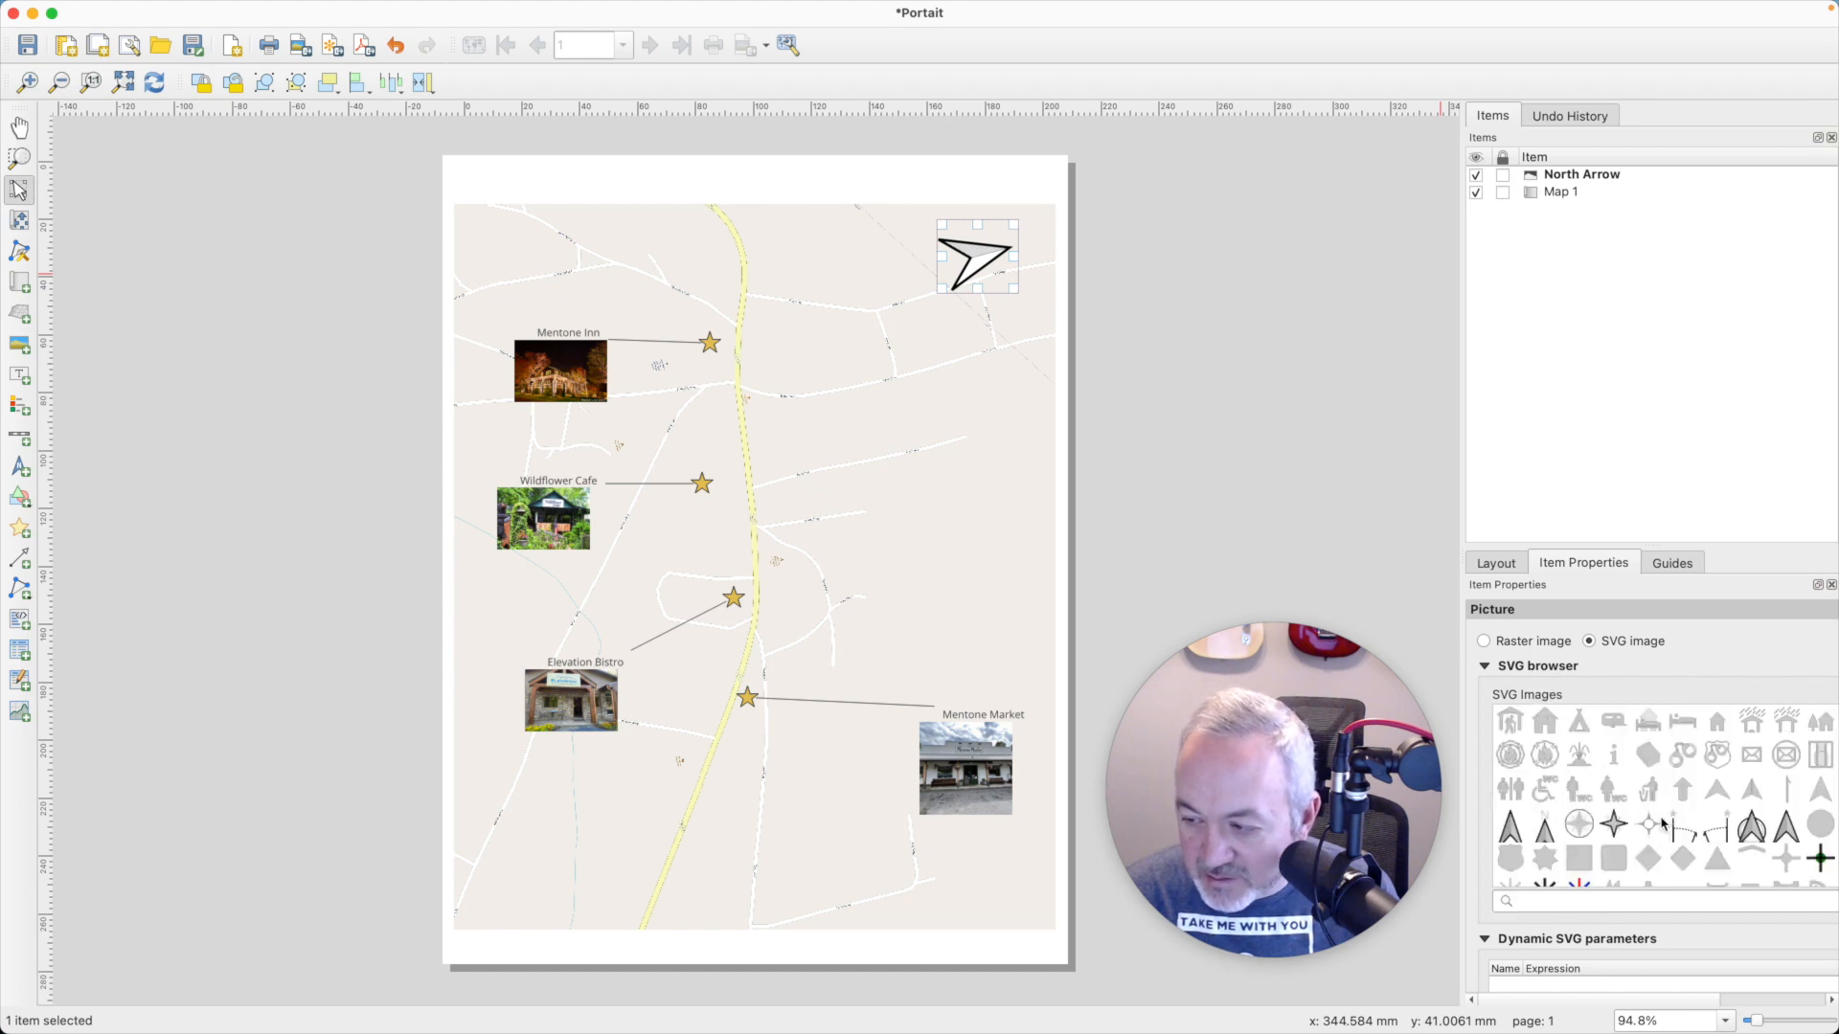
pyautogui.click(1544, 829)
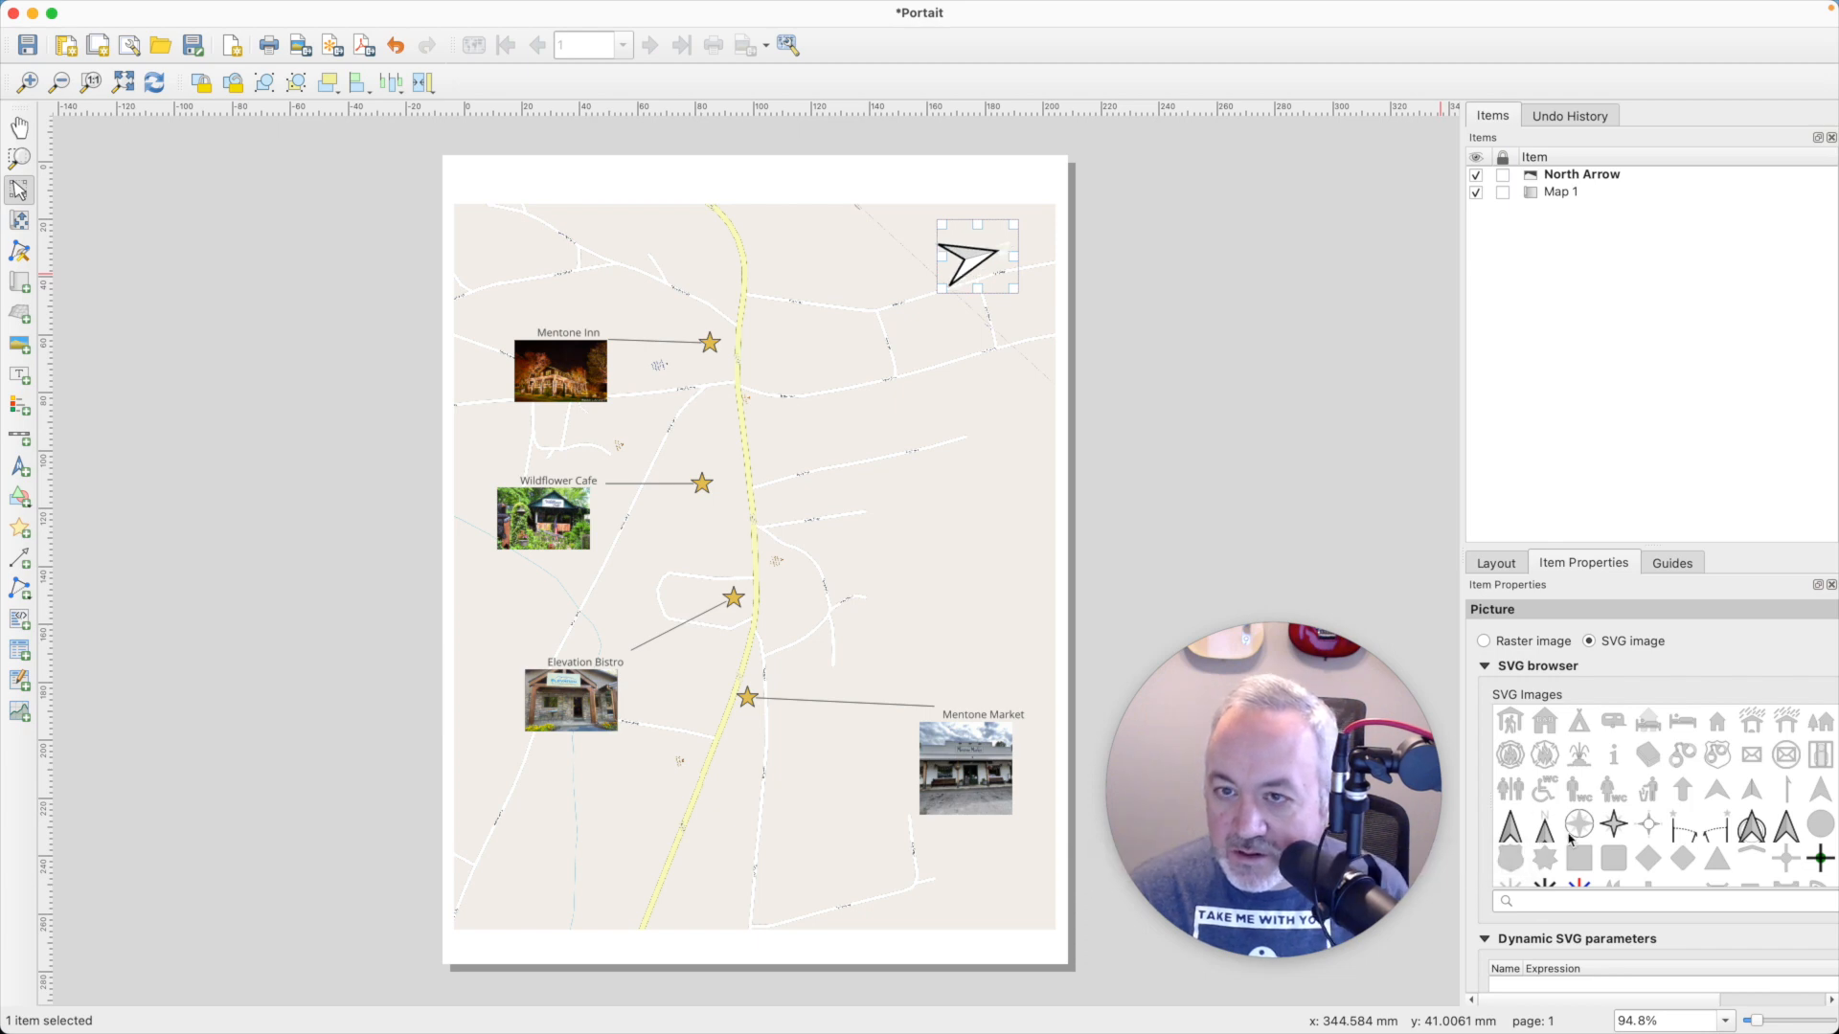
# - Fill the north arrow with black and fit it, about 26 by 23 mm, into the map's upper-right corner
pyautogui.click(1485, 667)
pyautogui.click(1679, 901)
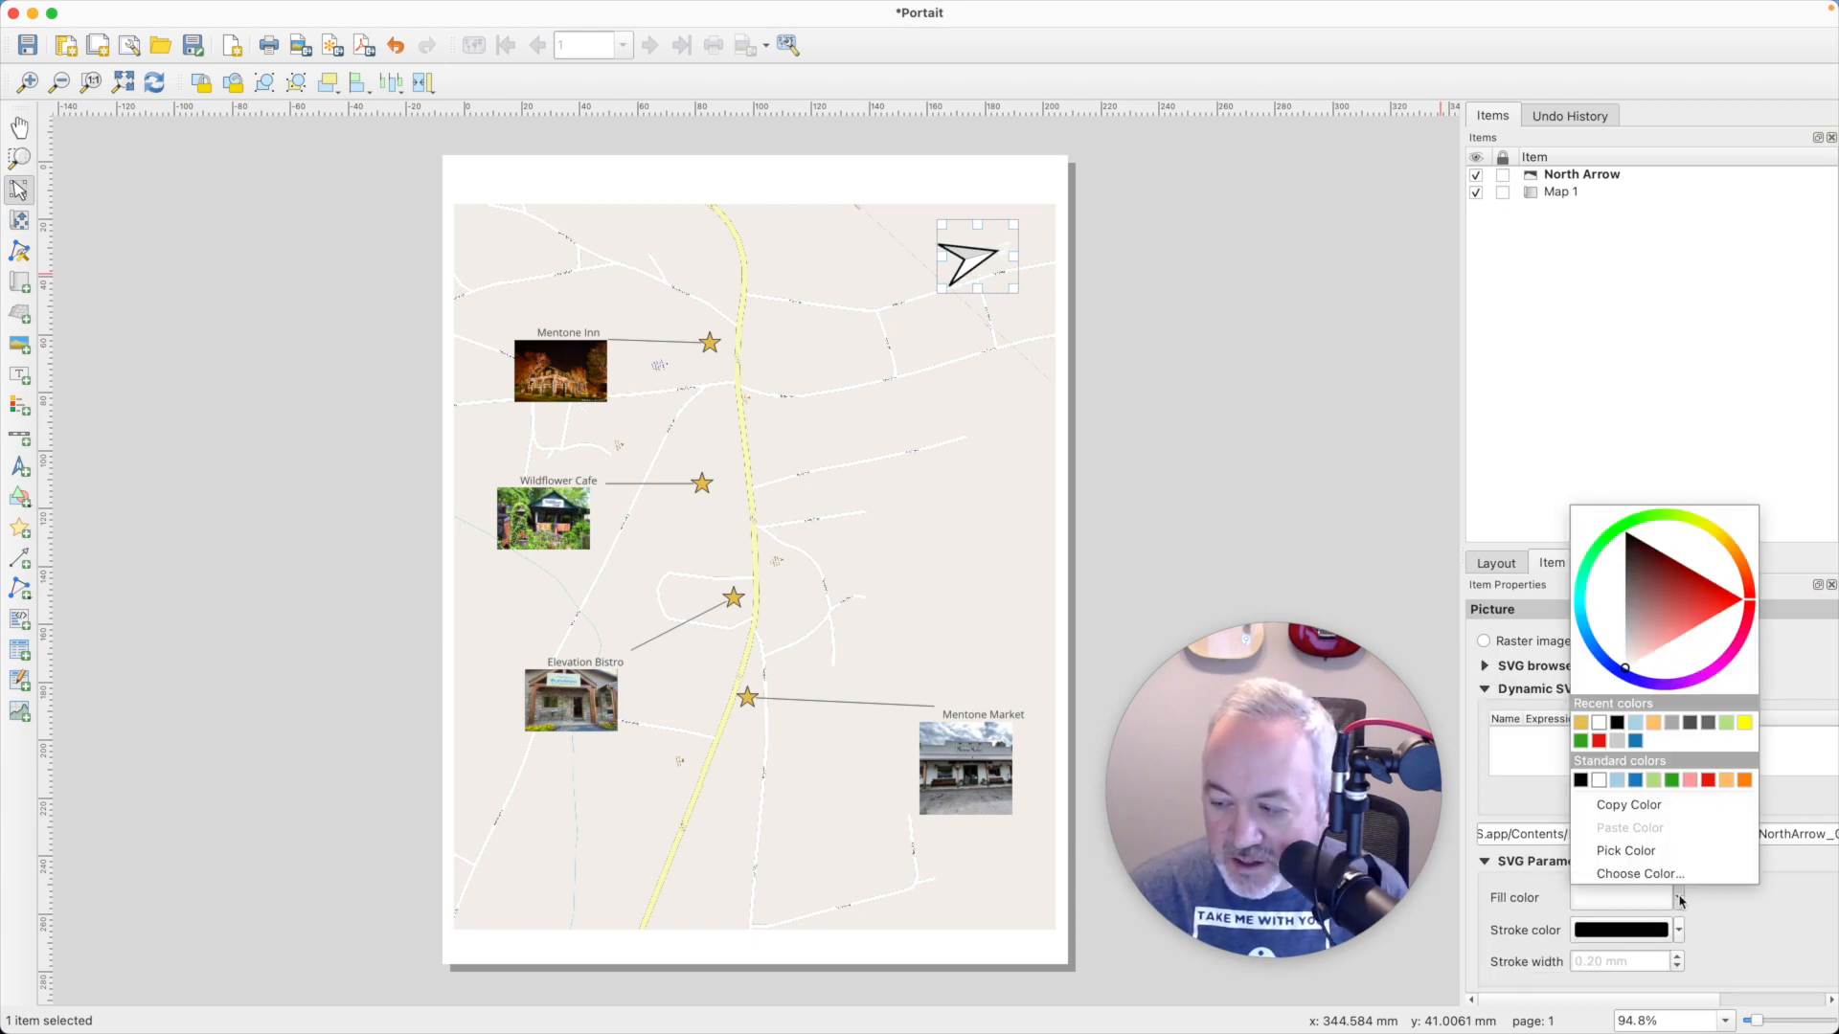
pyautogui.click(1588, 785)
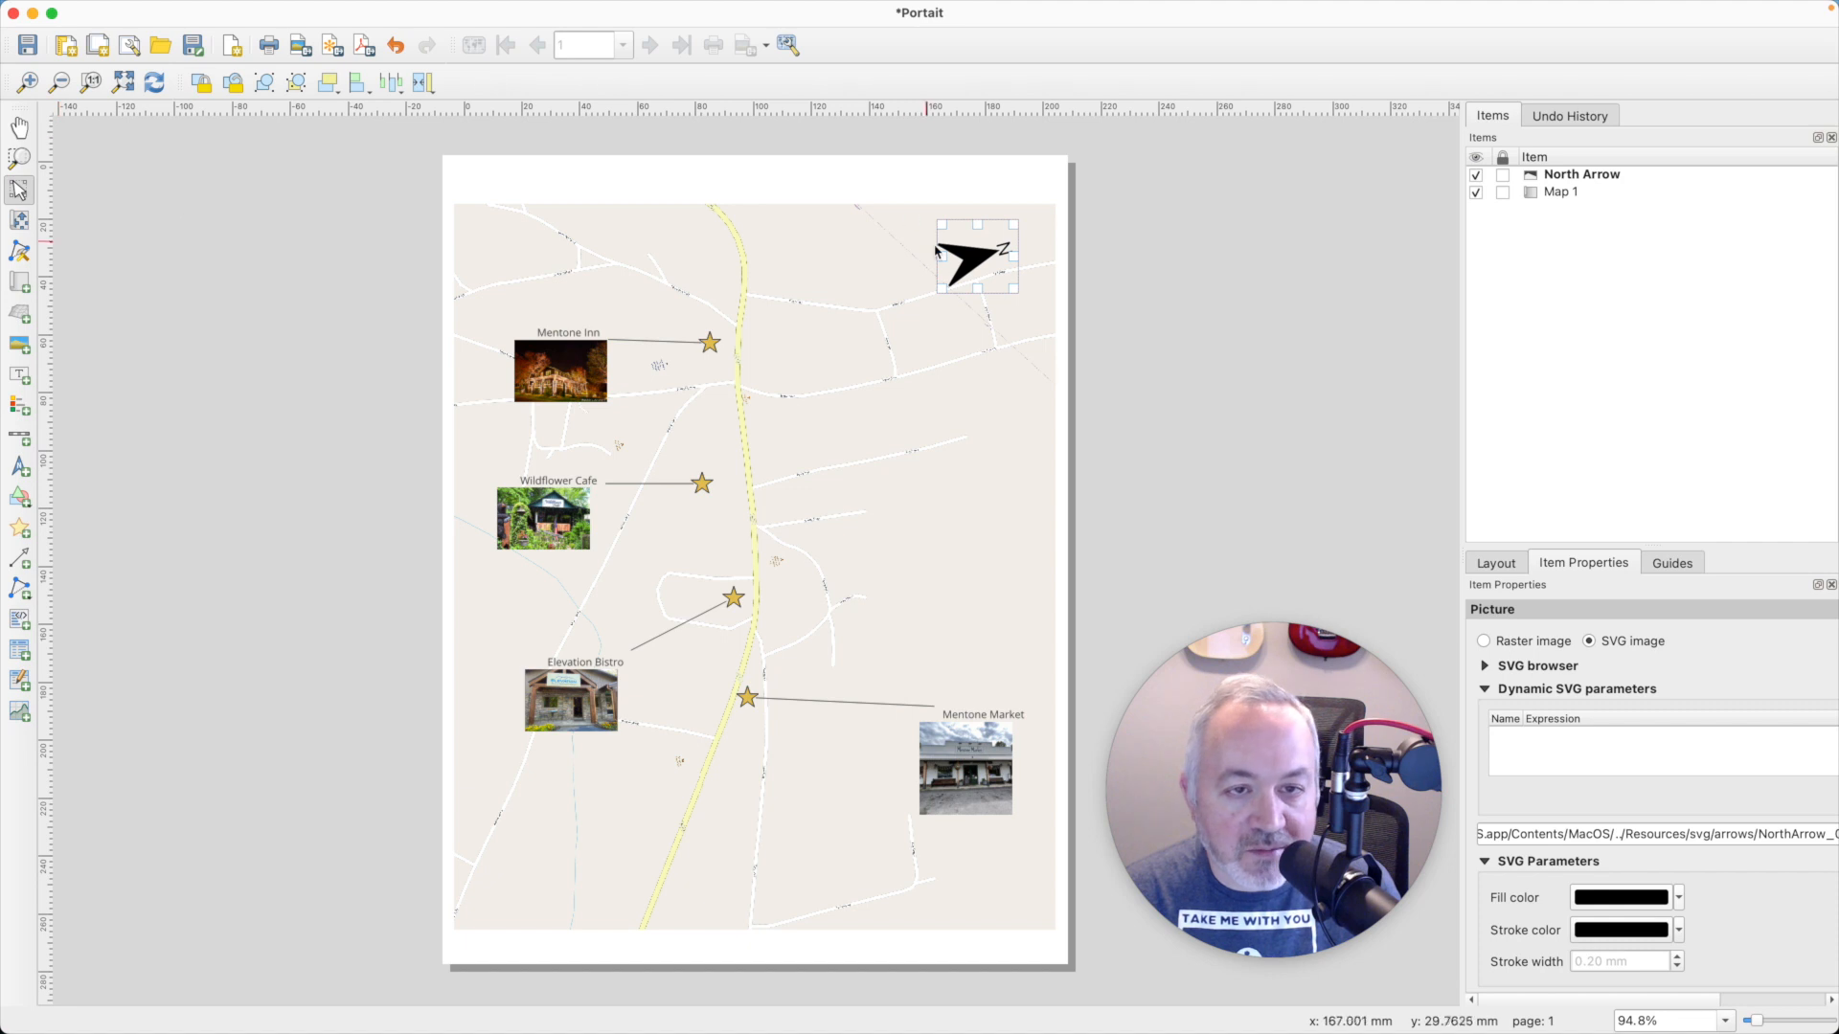
pyautogui.moveTo(966, 262); pyautogui.dragTo(1002, 246)
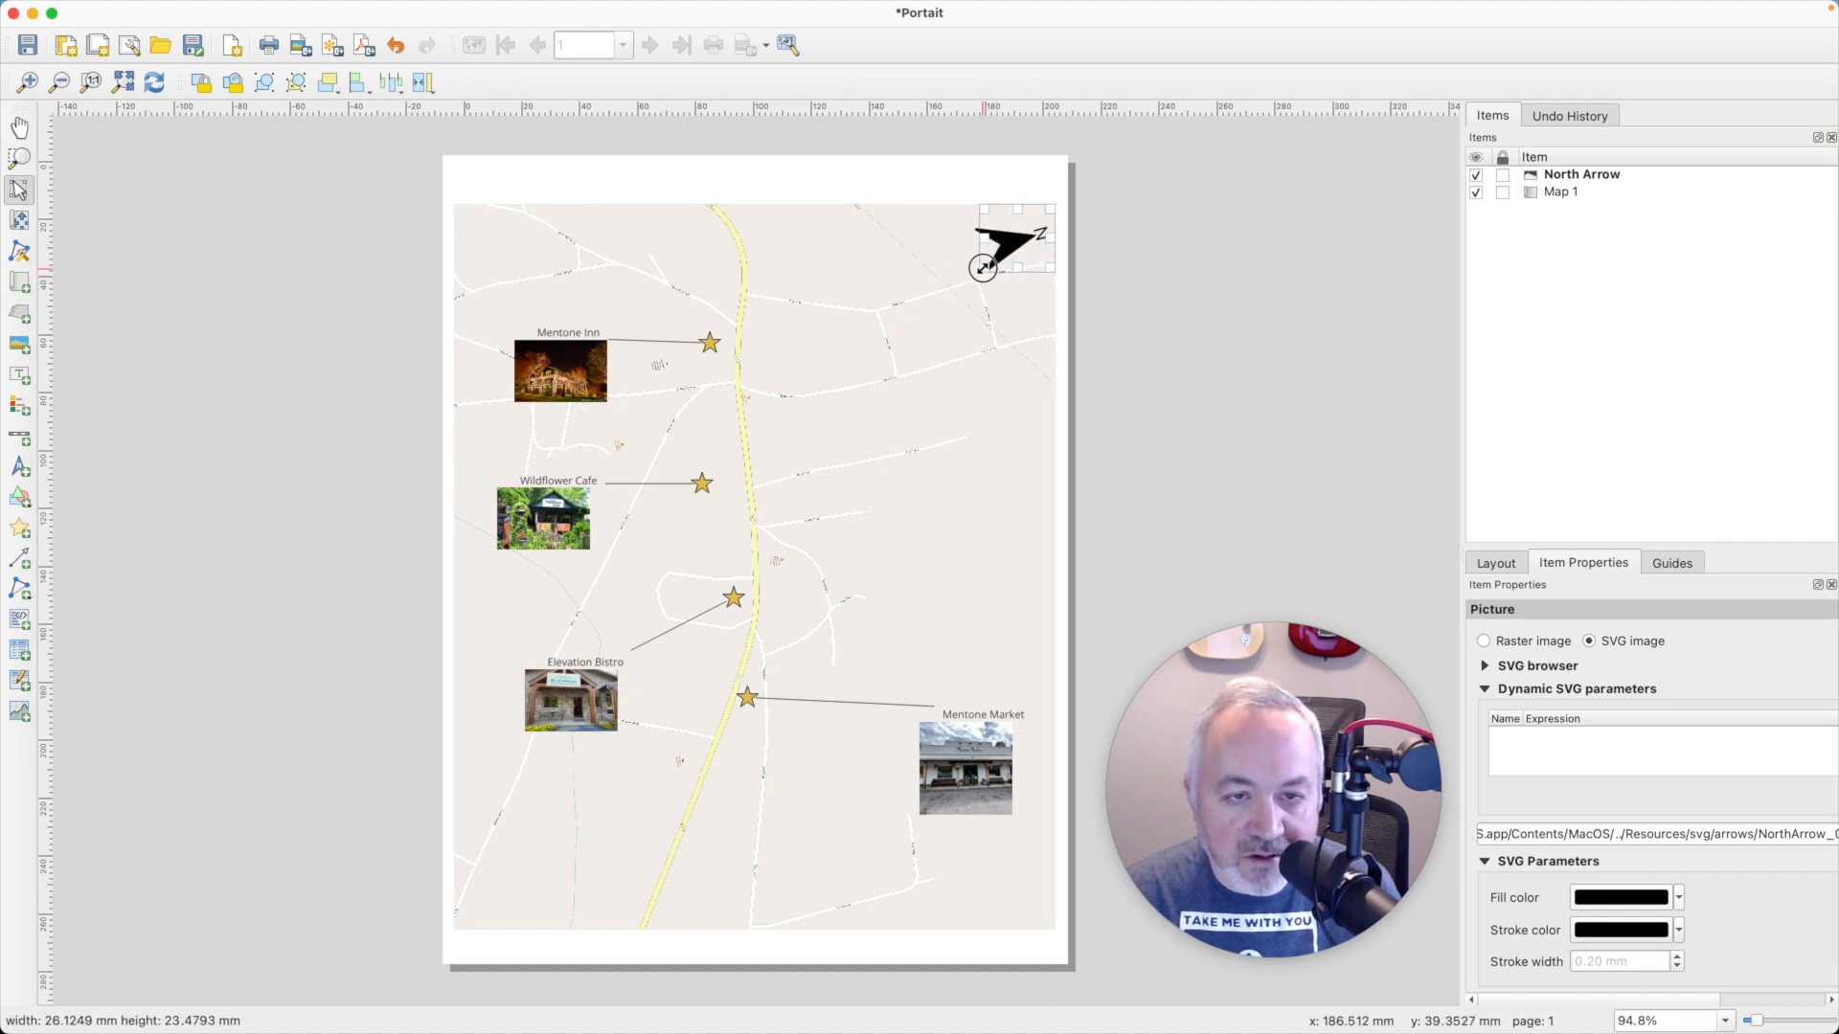
pyautogui.click(990, 377)
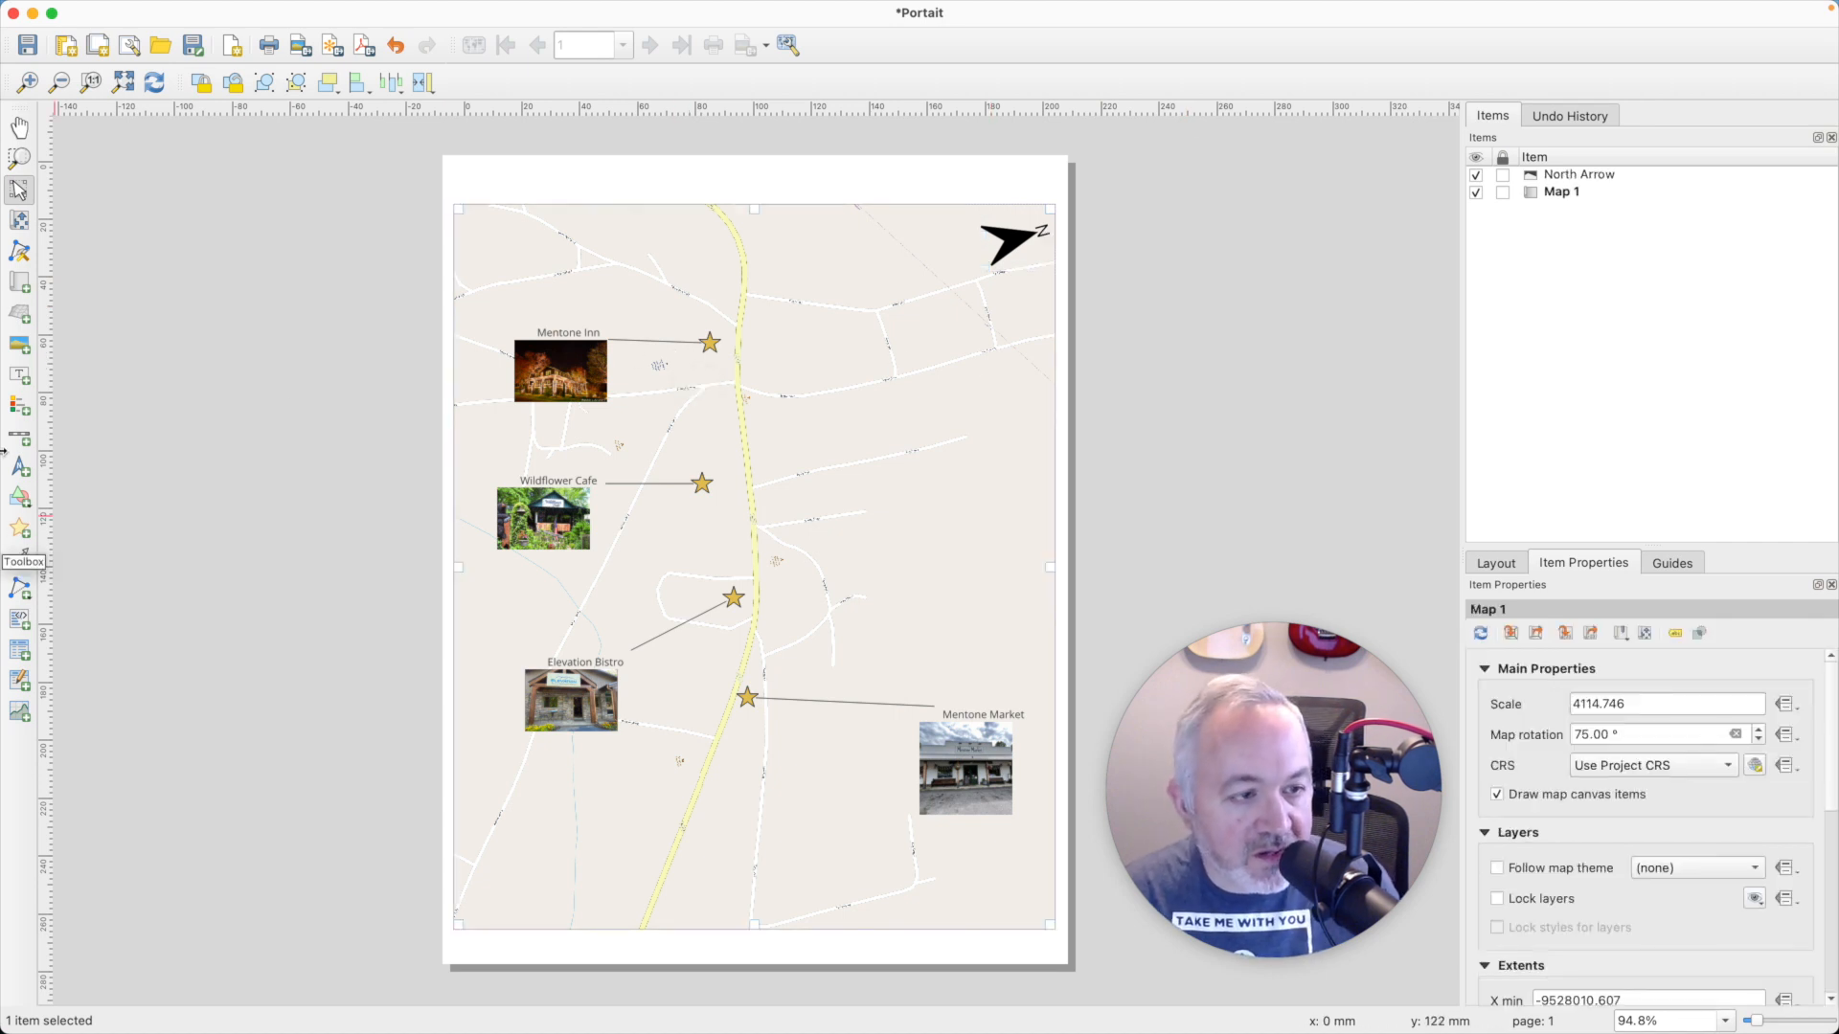
# - Add a full-width label in the blank strip above the map reading "Mentone Alabama Businesses"
pyautogui.click(19, 375)
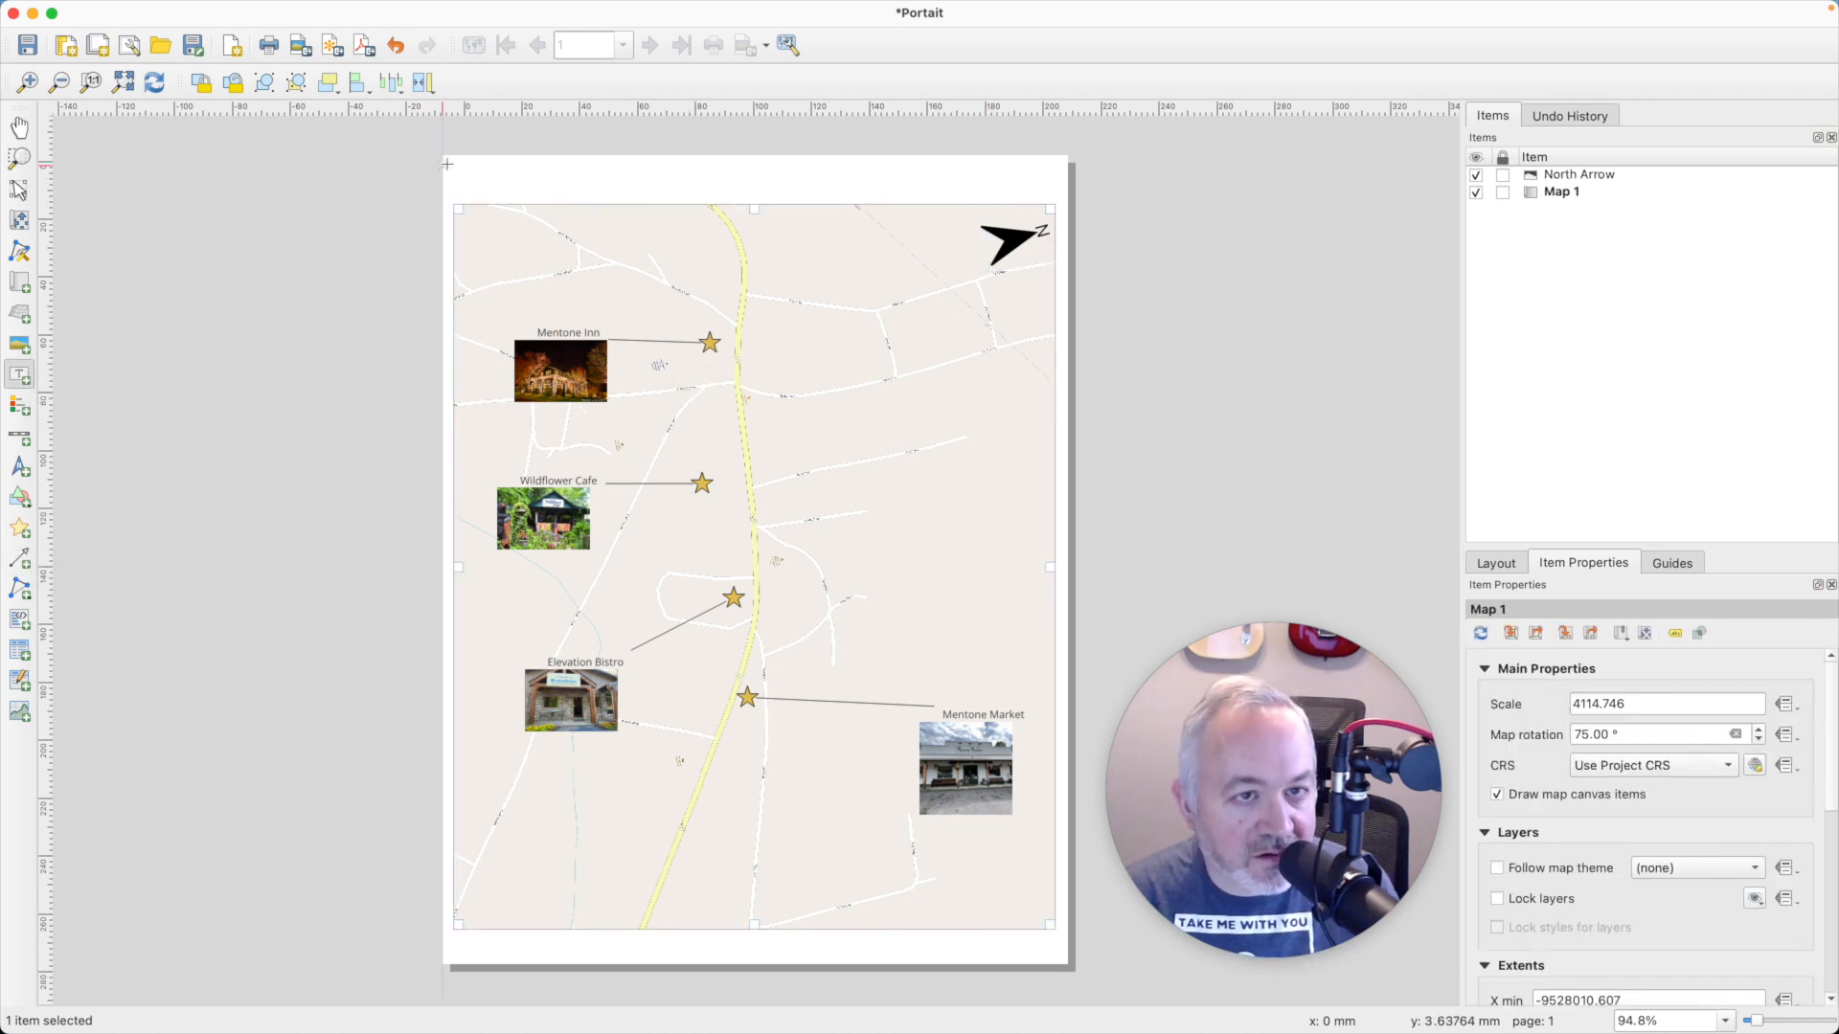
pyautogui.moveTo(456, 164); pyautogui.dragTo(1053, 200)
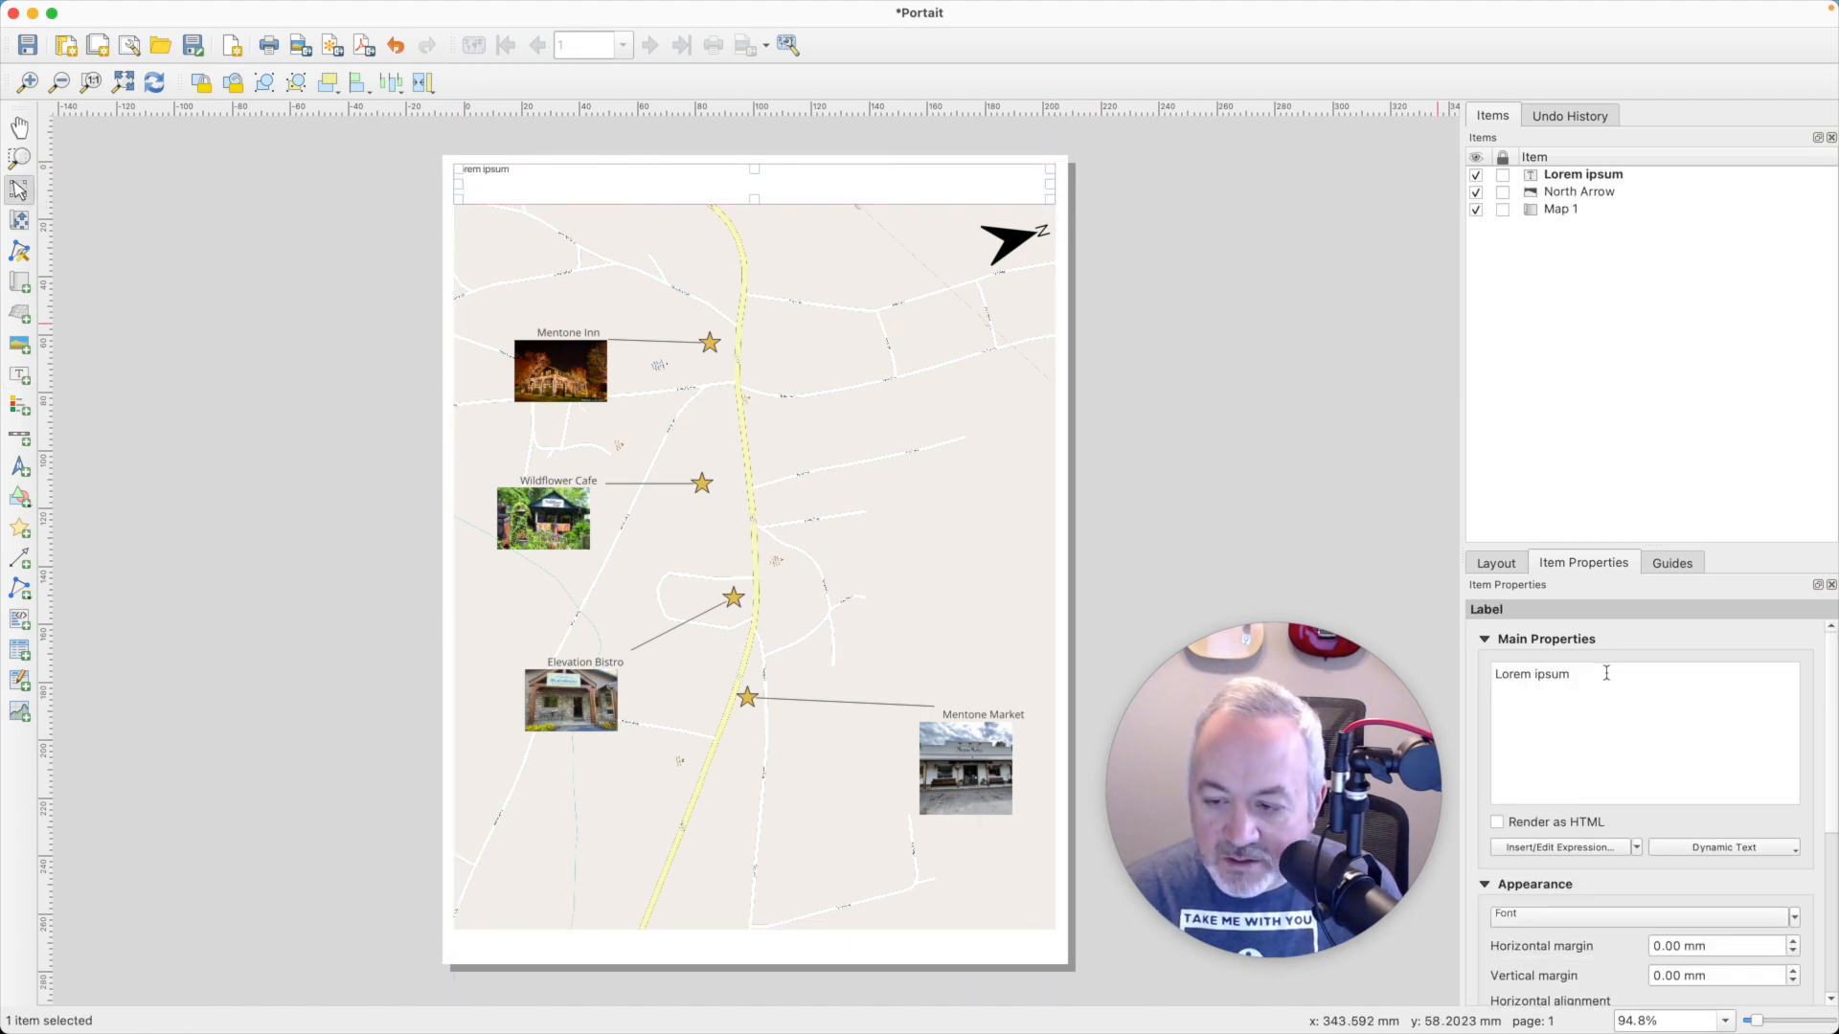
pyautogui.moveTo(1606, 673); pyautogui.dragTo(1385, 660)
pyautogui.write('Mentone ')
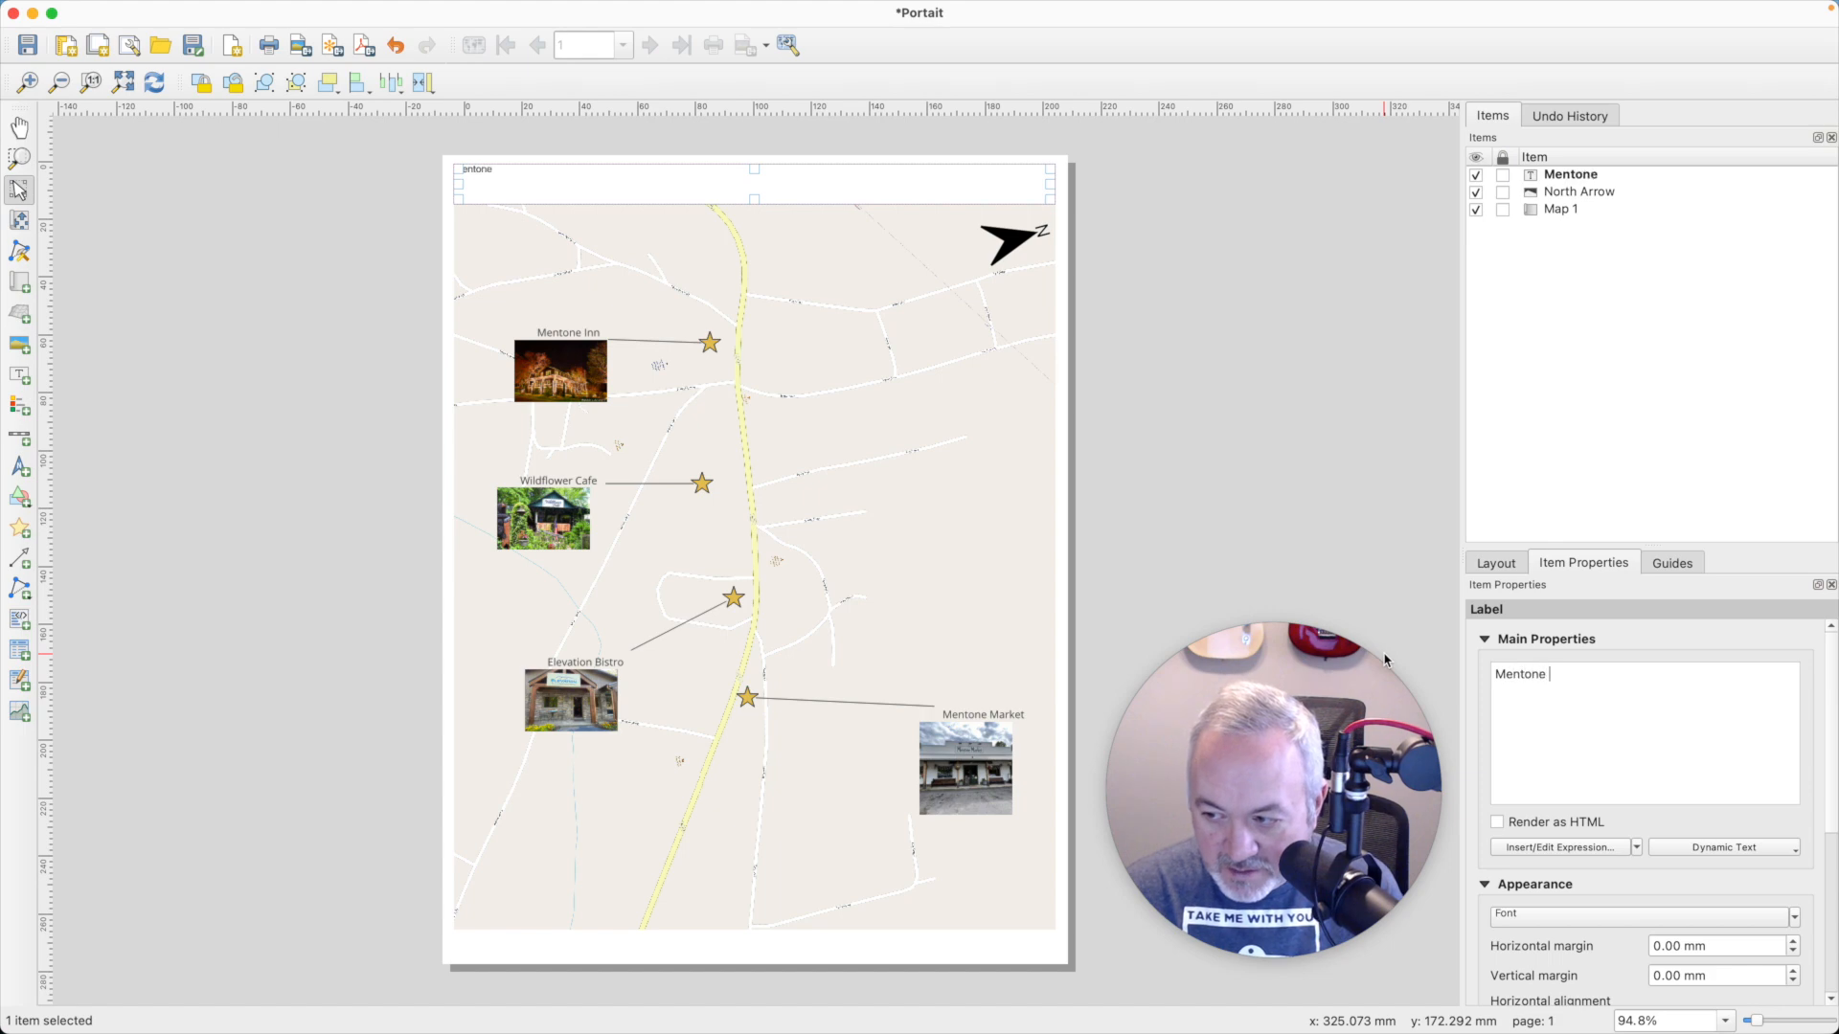
pyautogui.write('Alabama')
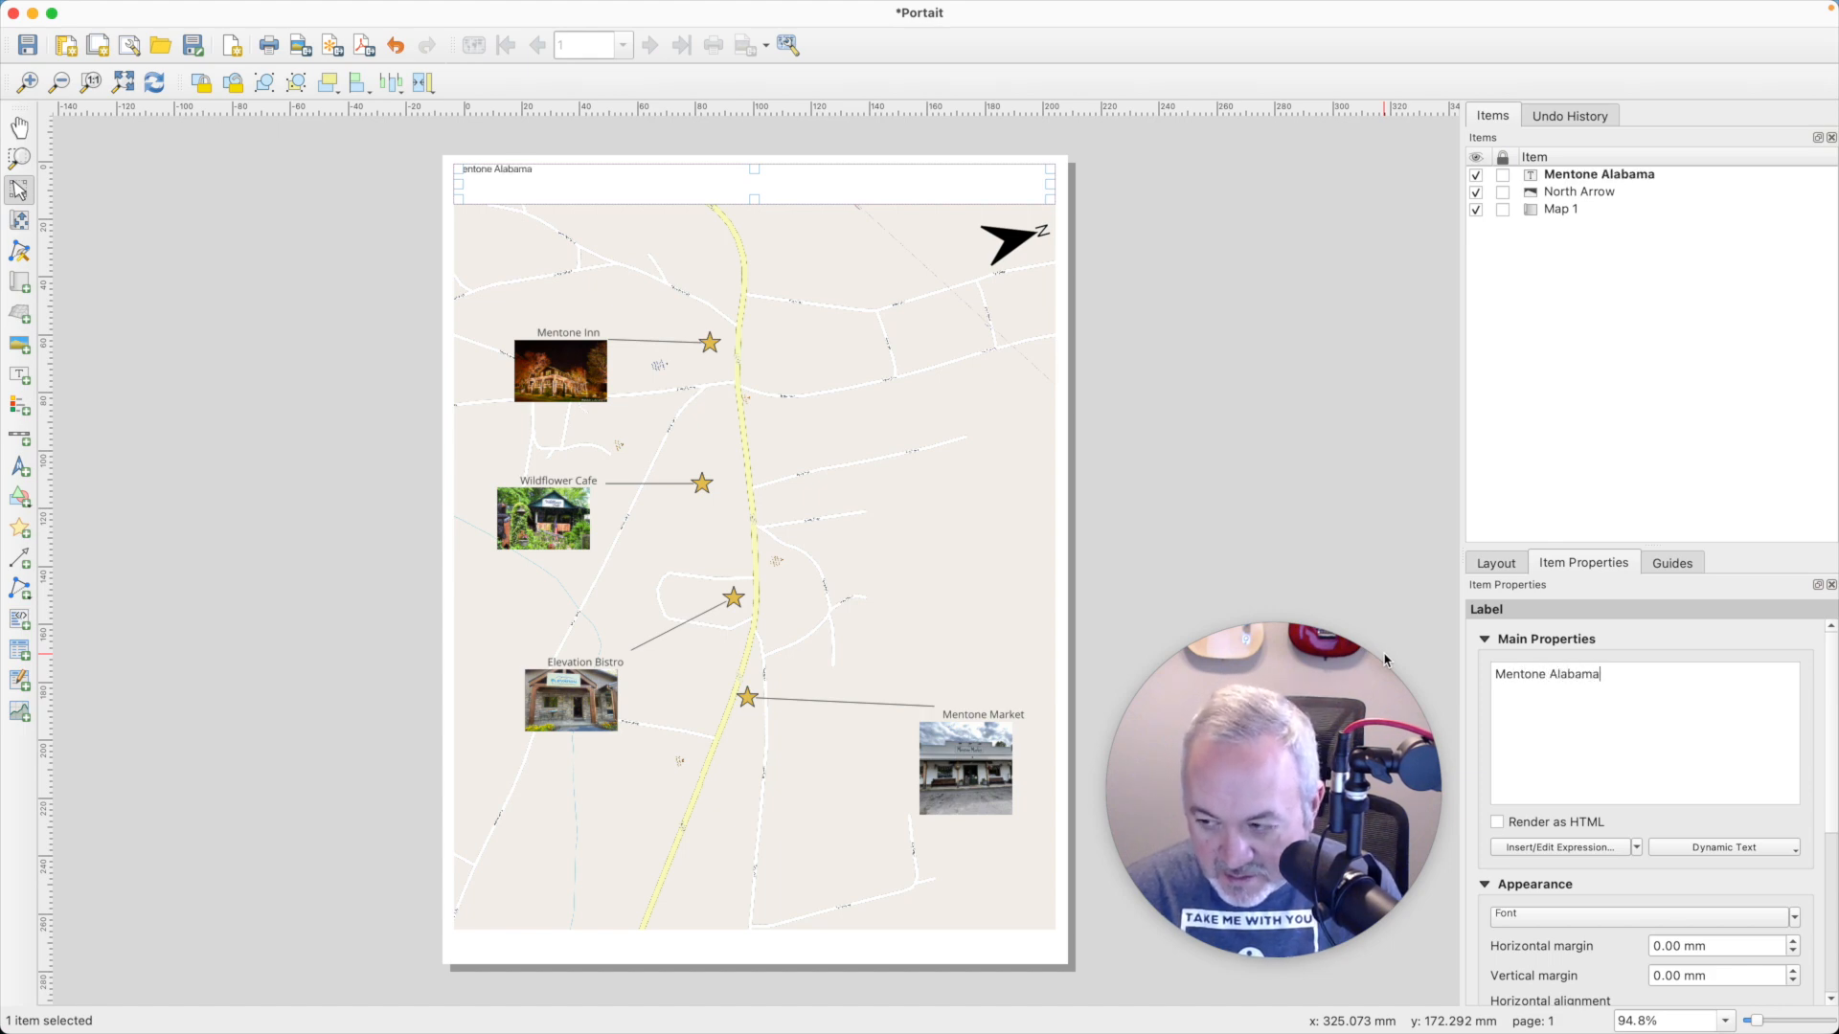
pyautogui.write(' Businesses')
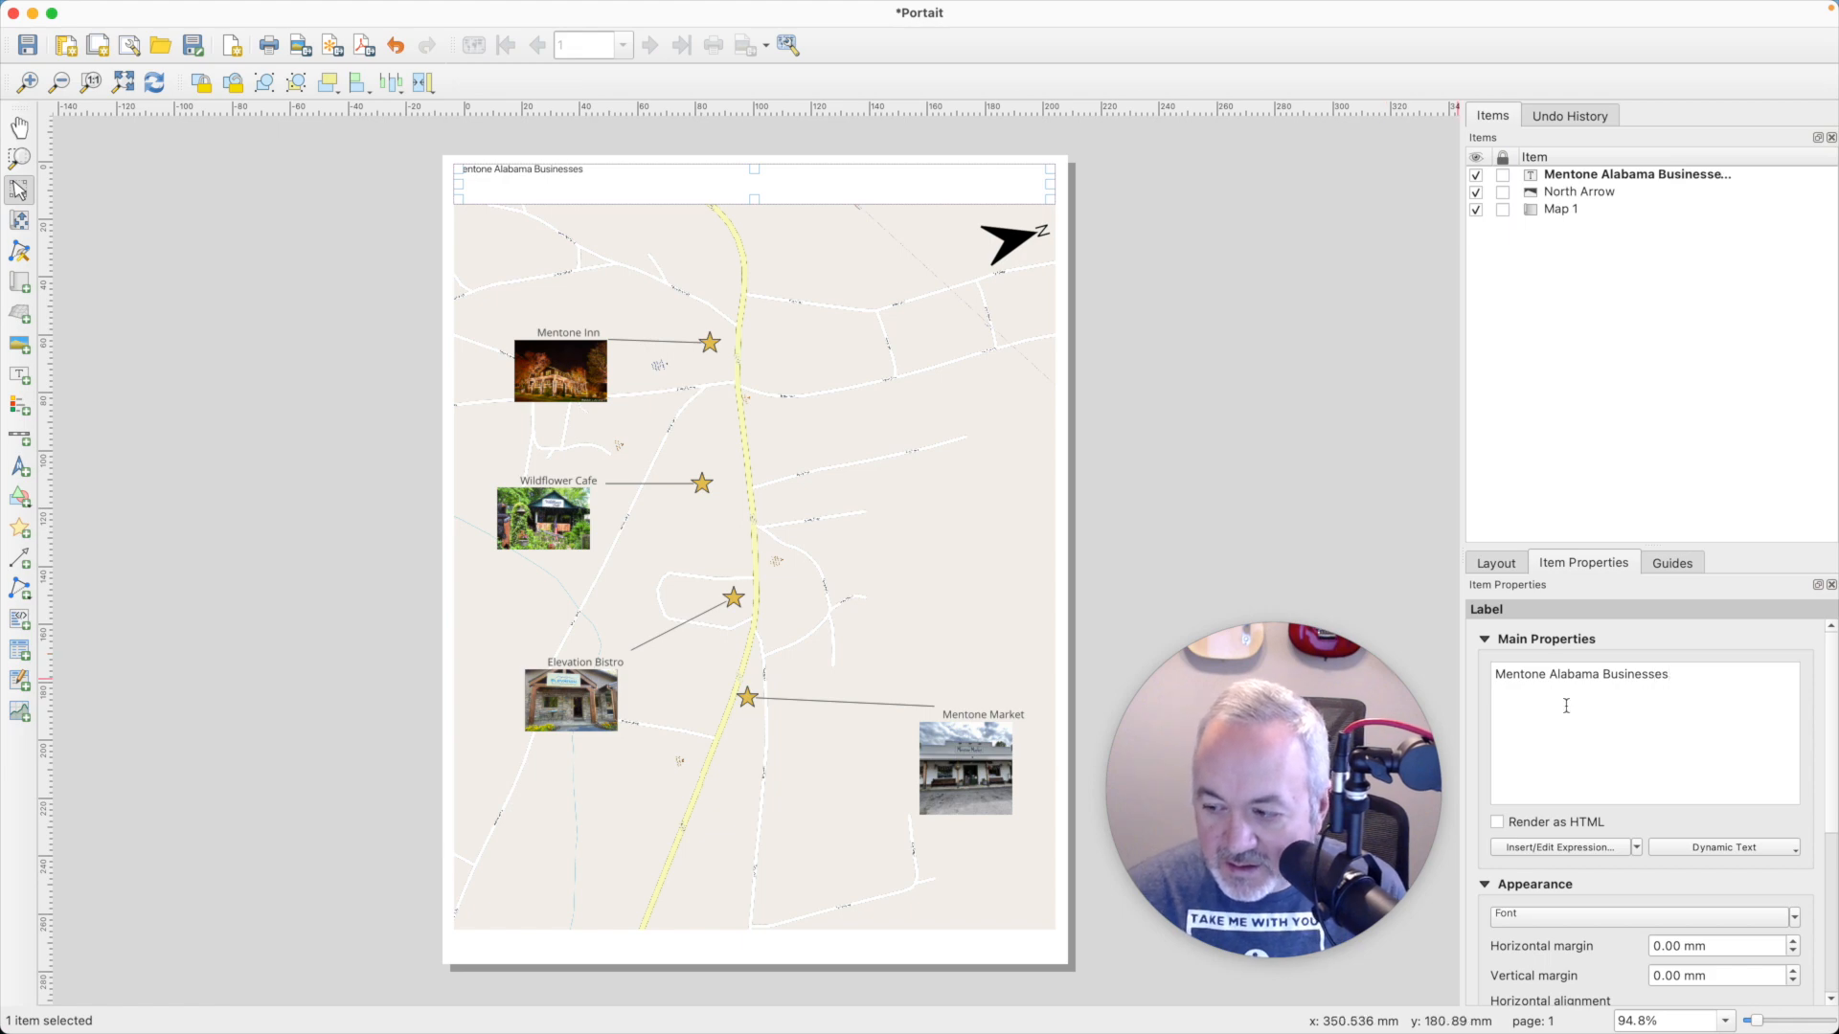
# - Change the title label's font to Cochin
pyautogui.click(1591, 916)
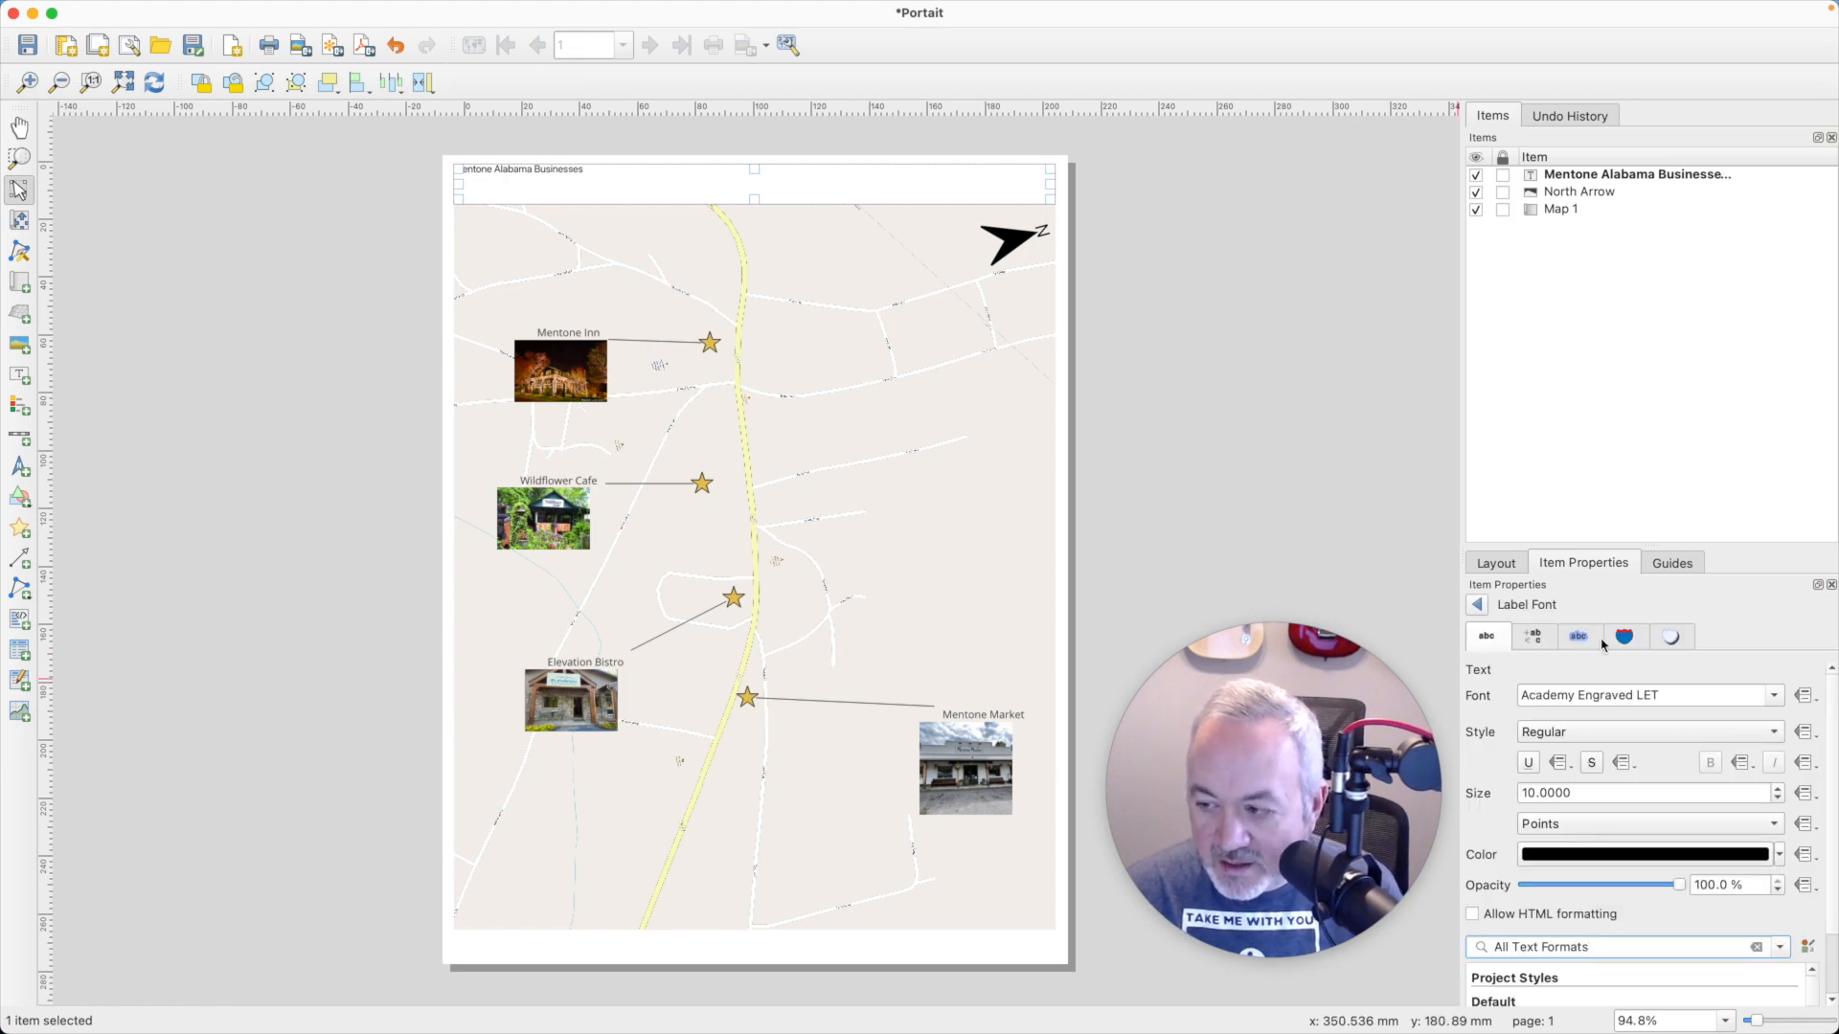
pyautogui.click(1774, 697)
pyautogui.scroll(-10, 1755, 783)
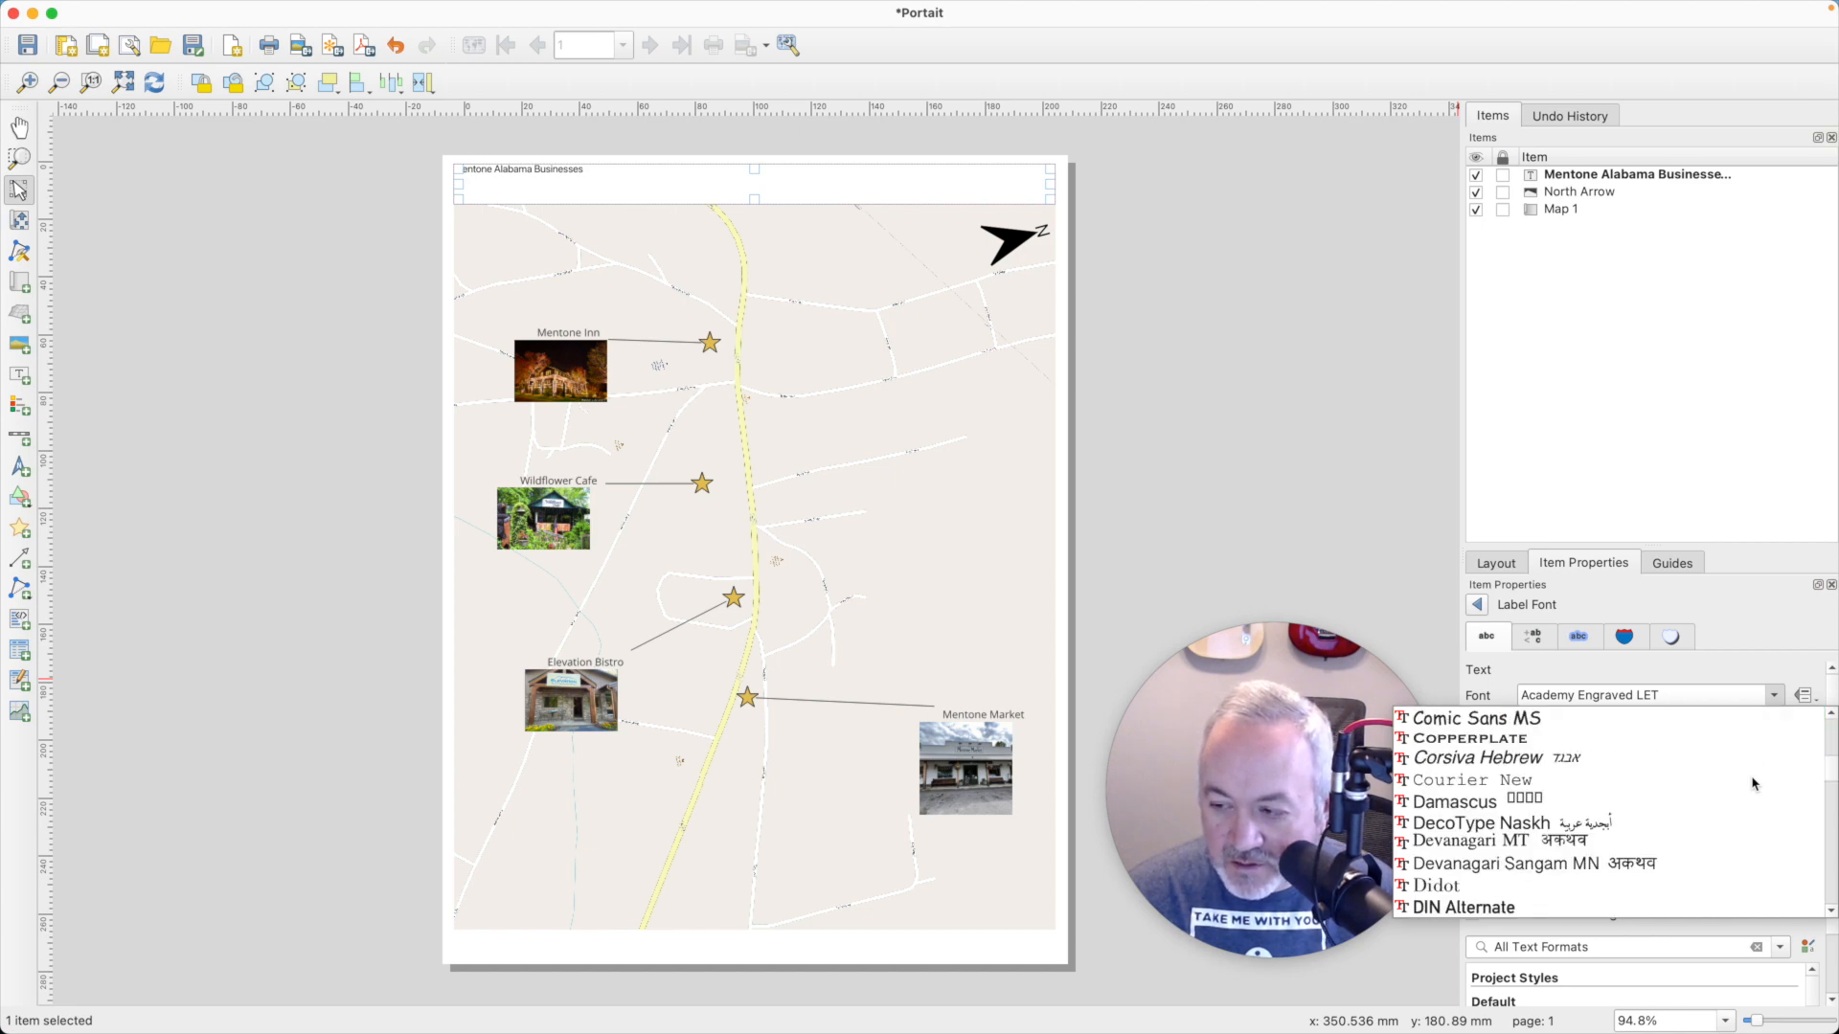
pyautogui.scroll(1, 1754, 784)
pyautogui.scroll(2, 1754, 783)
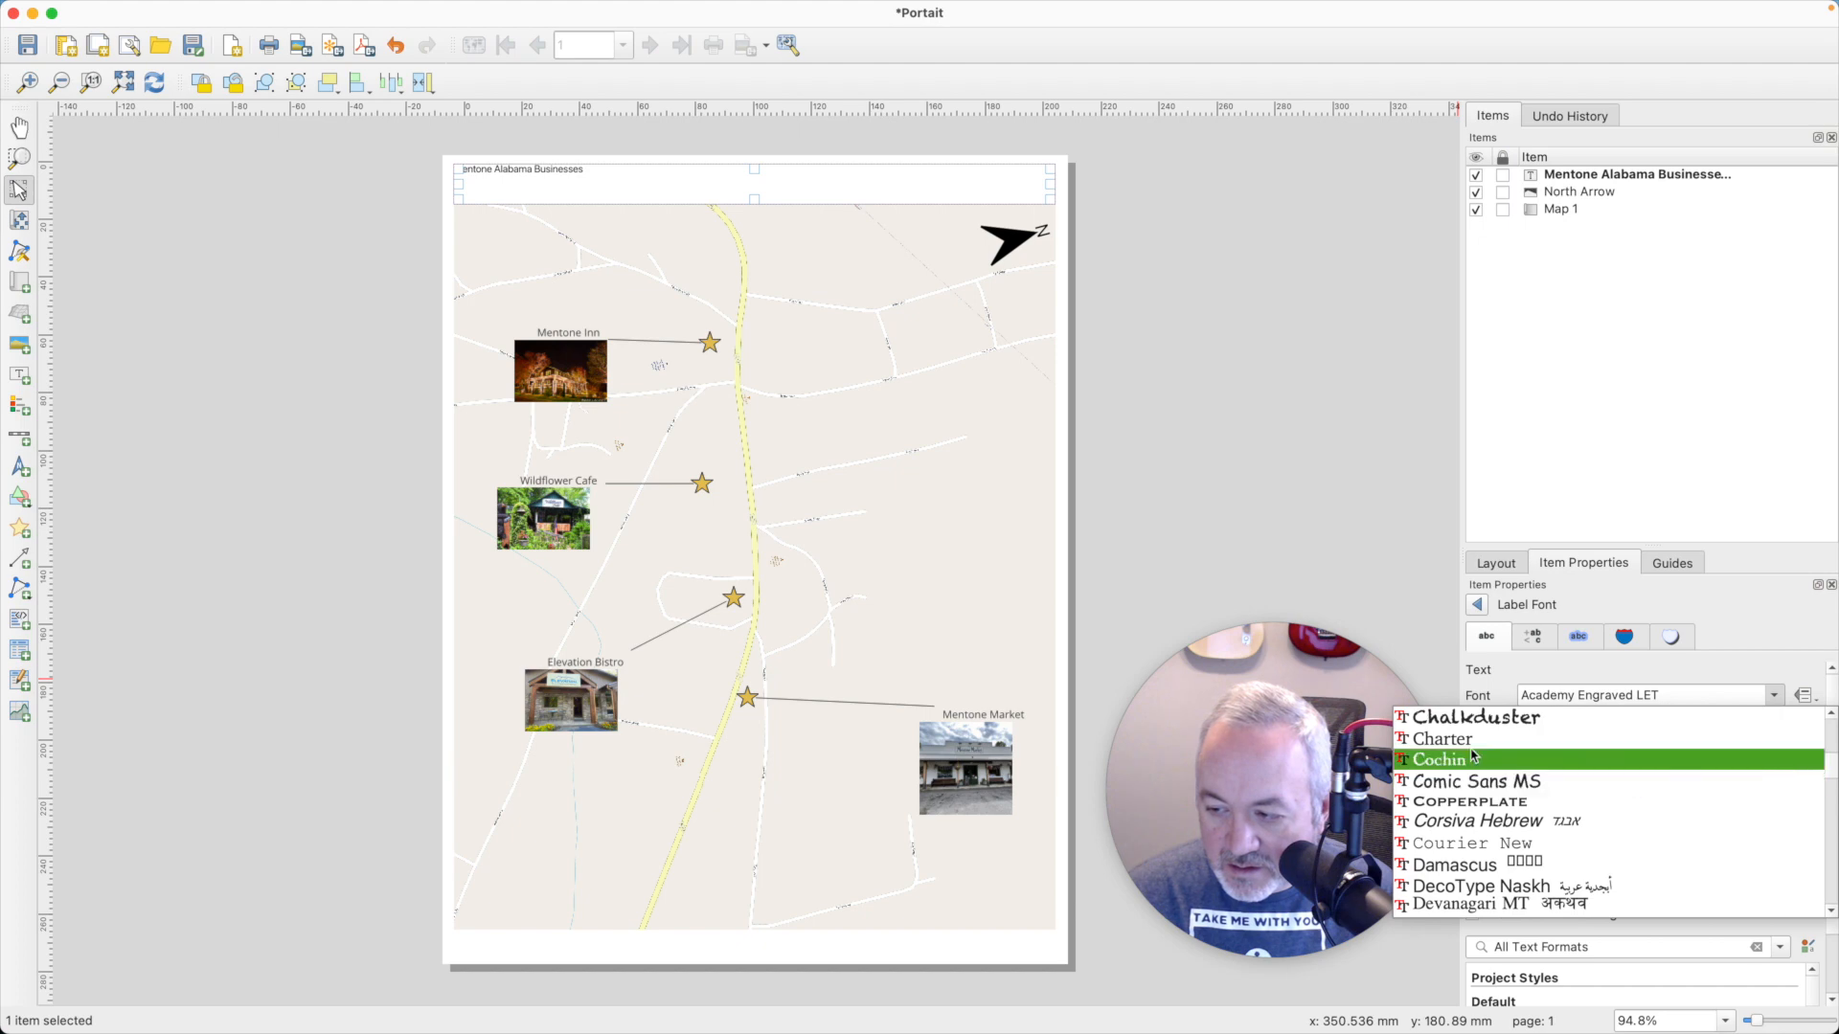
pyautogui.scroll(1, 1471, 756)
pyautogui.click(1454, 783)
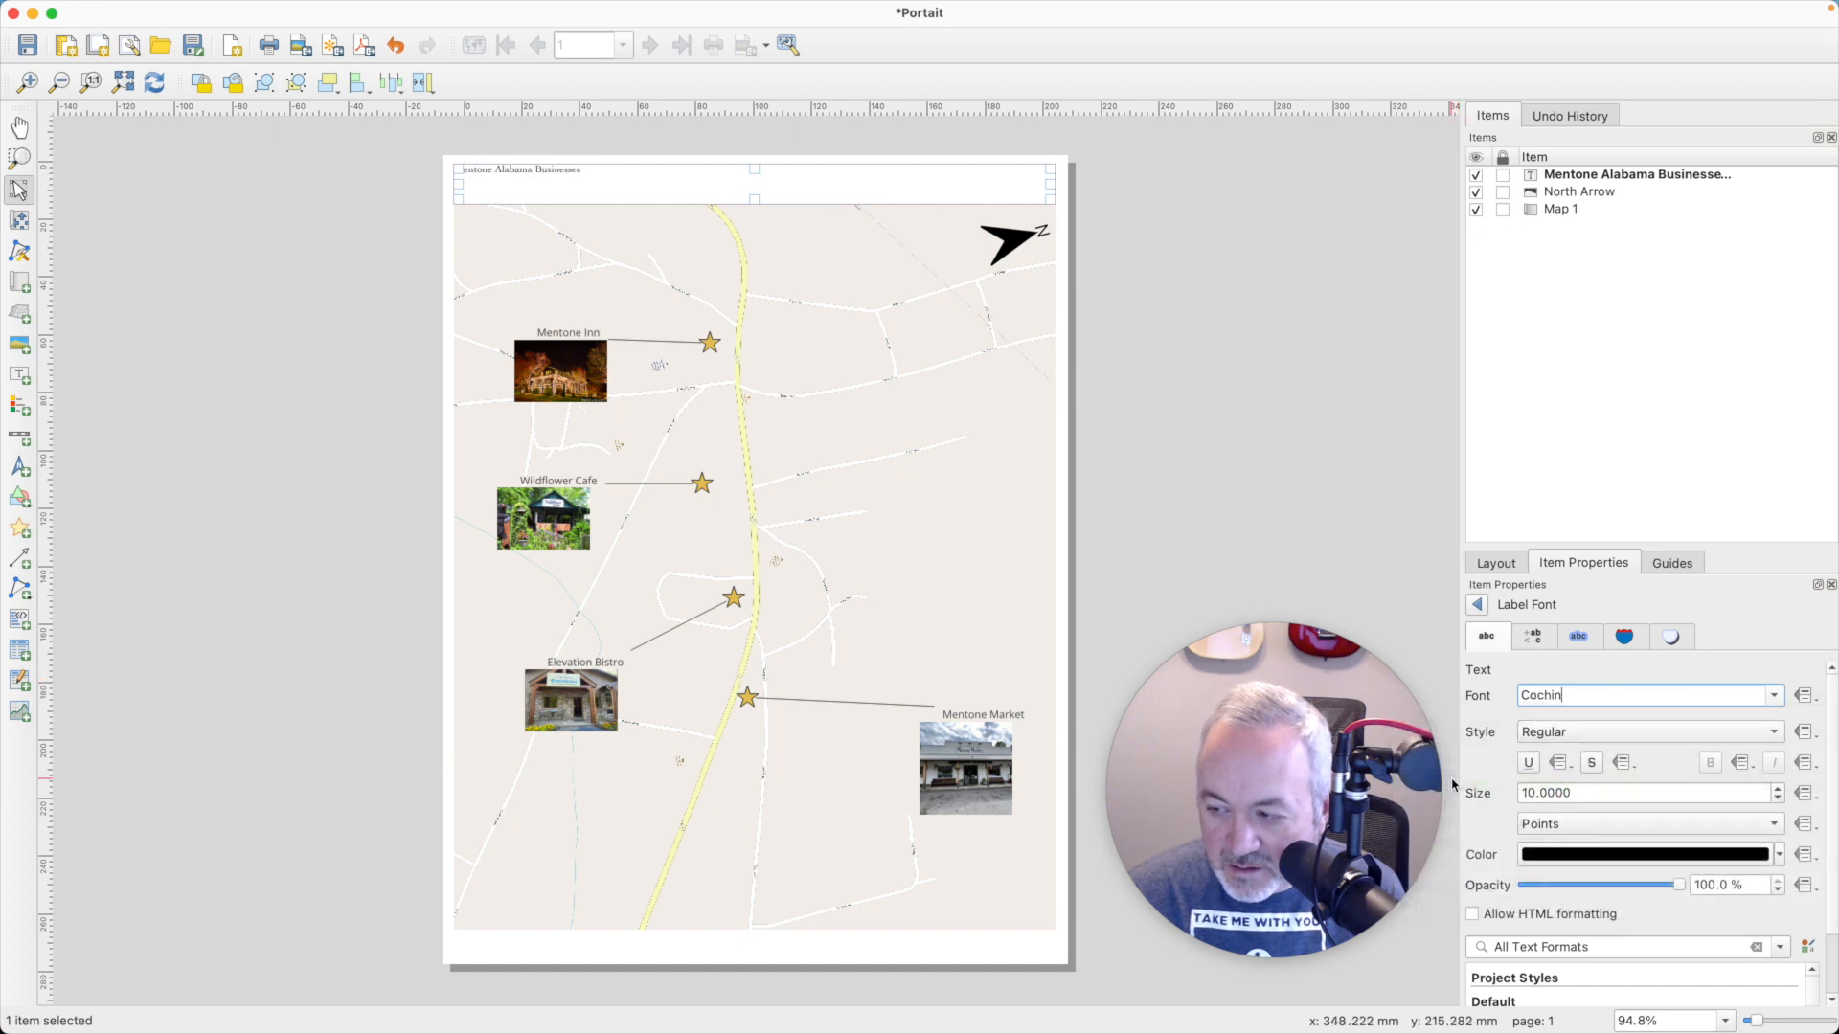
# - Set the title label's text style to Bold and its size to 32 points
pyautogui.click(1577, 740)
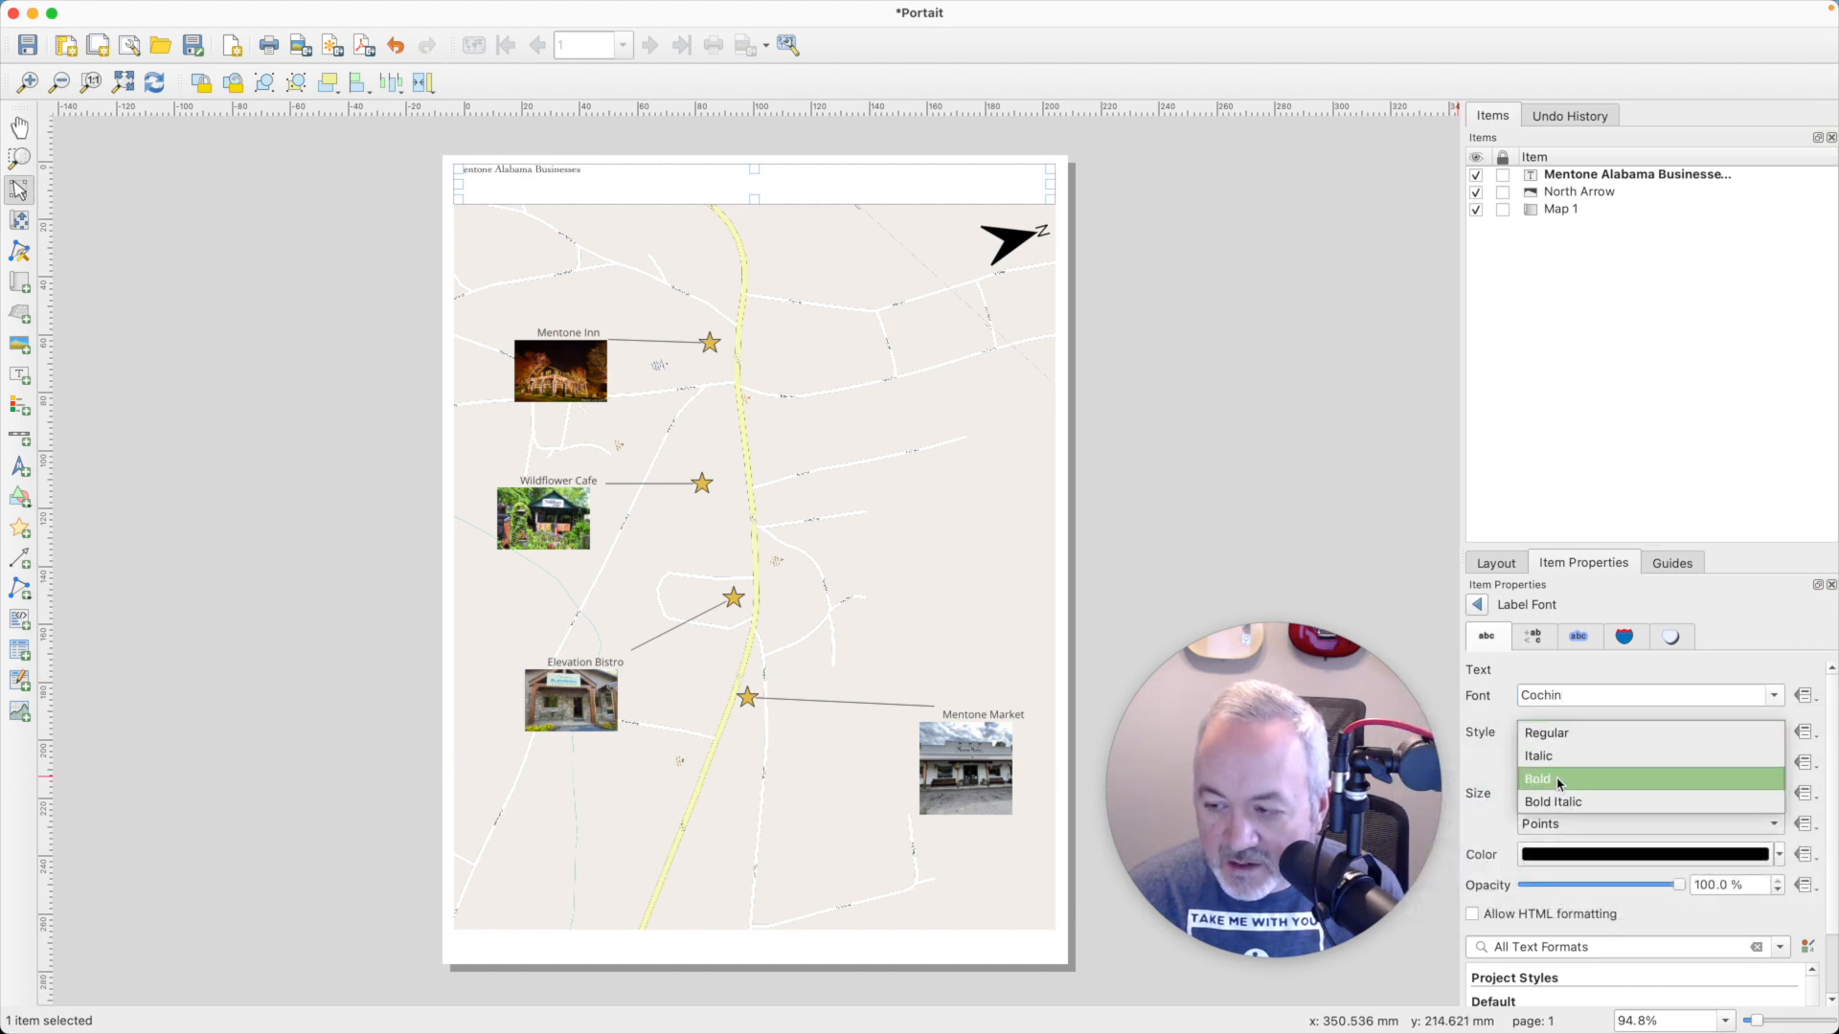
pyautogui.click(1576, 779)
pyautogui.doubleClick(1529, 793)
pyautogui.write('24')
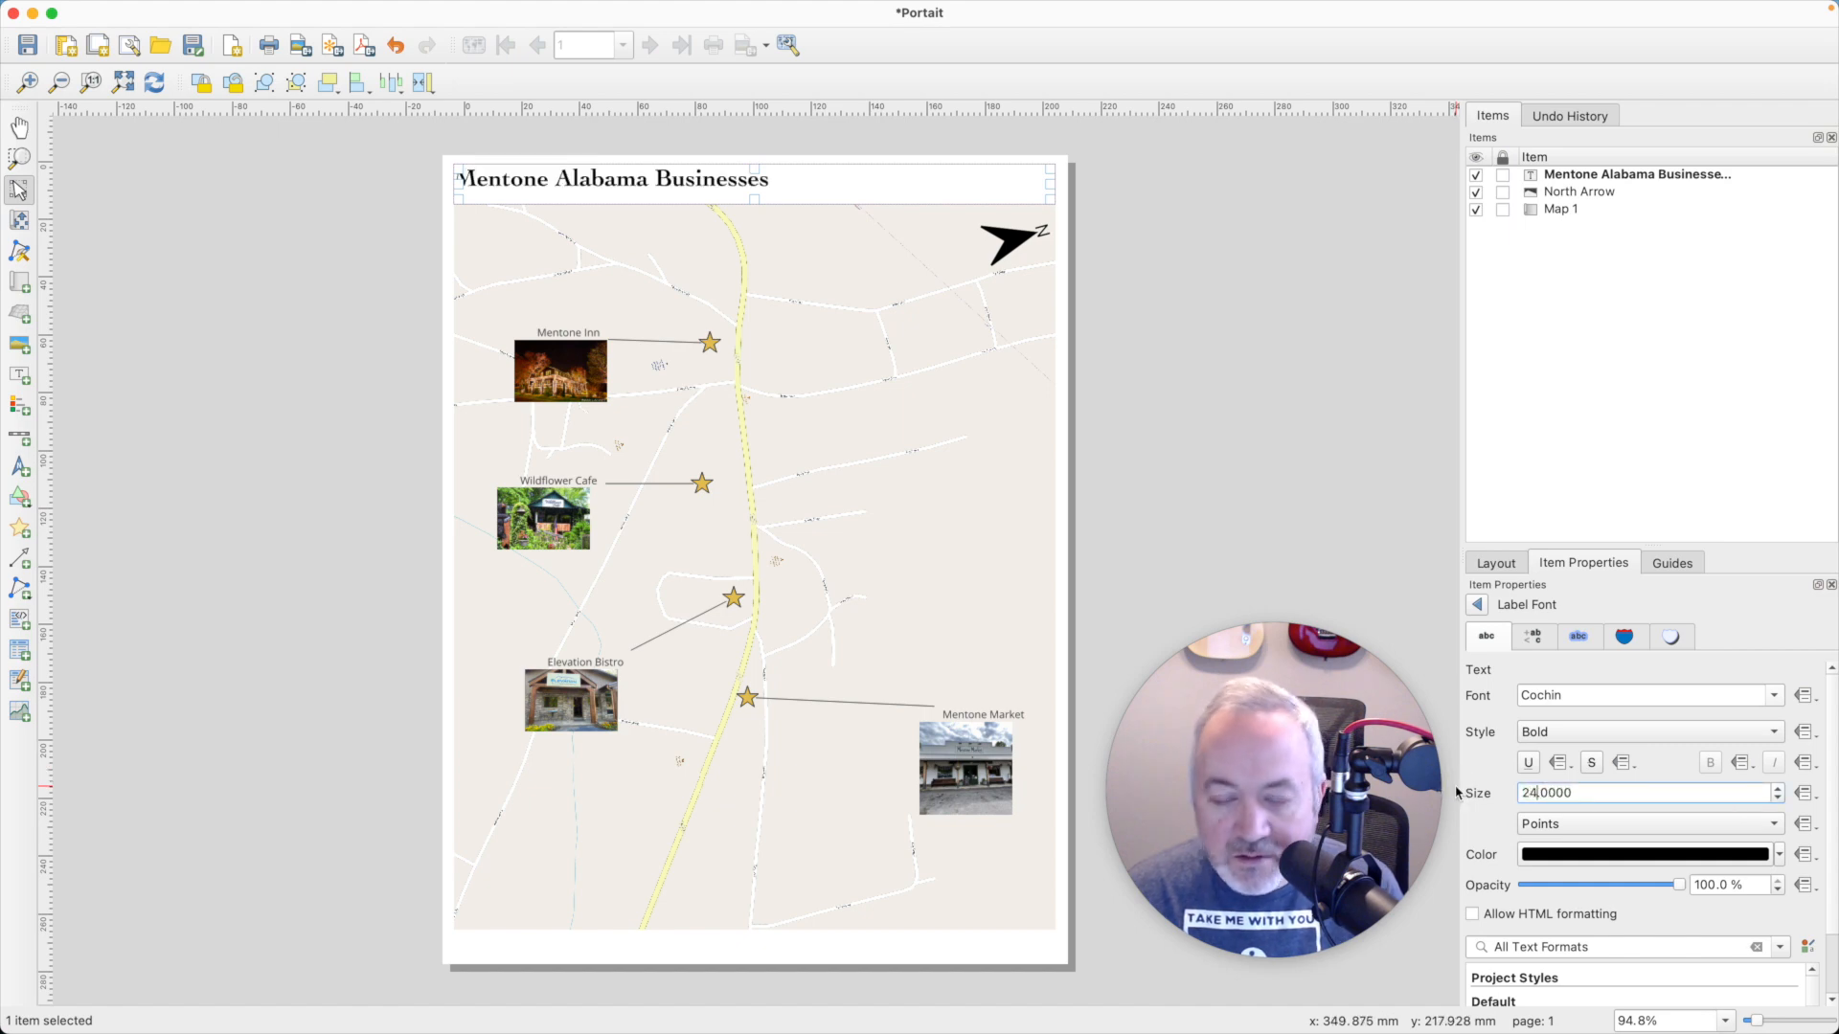
pyautogui.click(1777, 789)
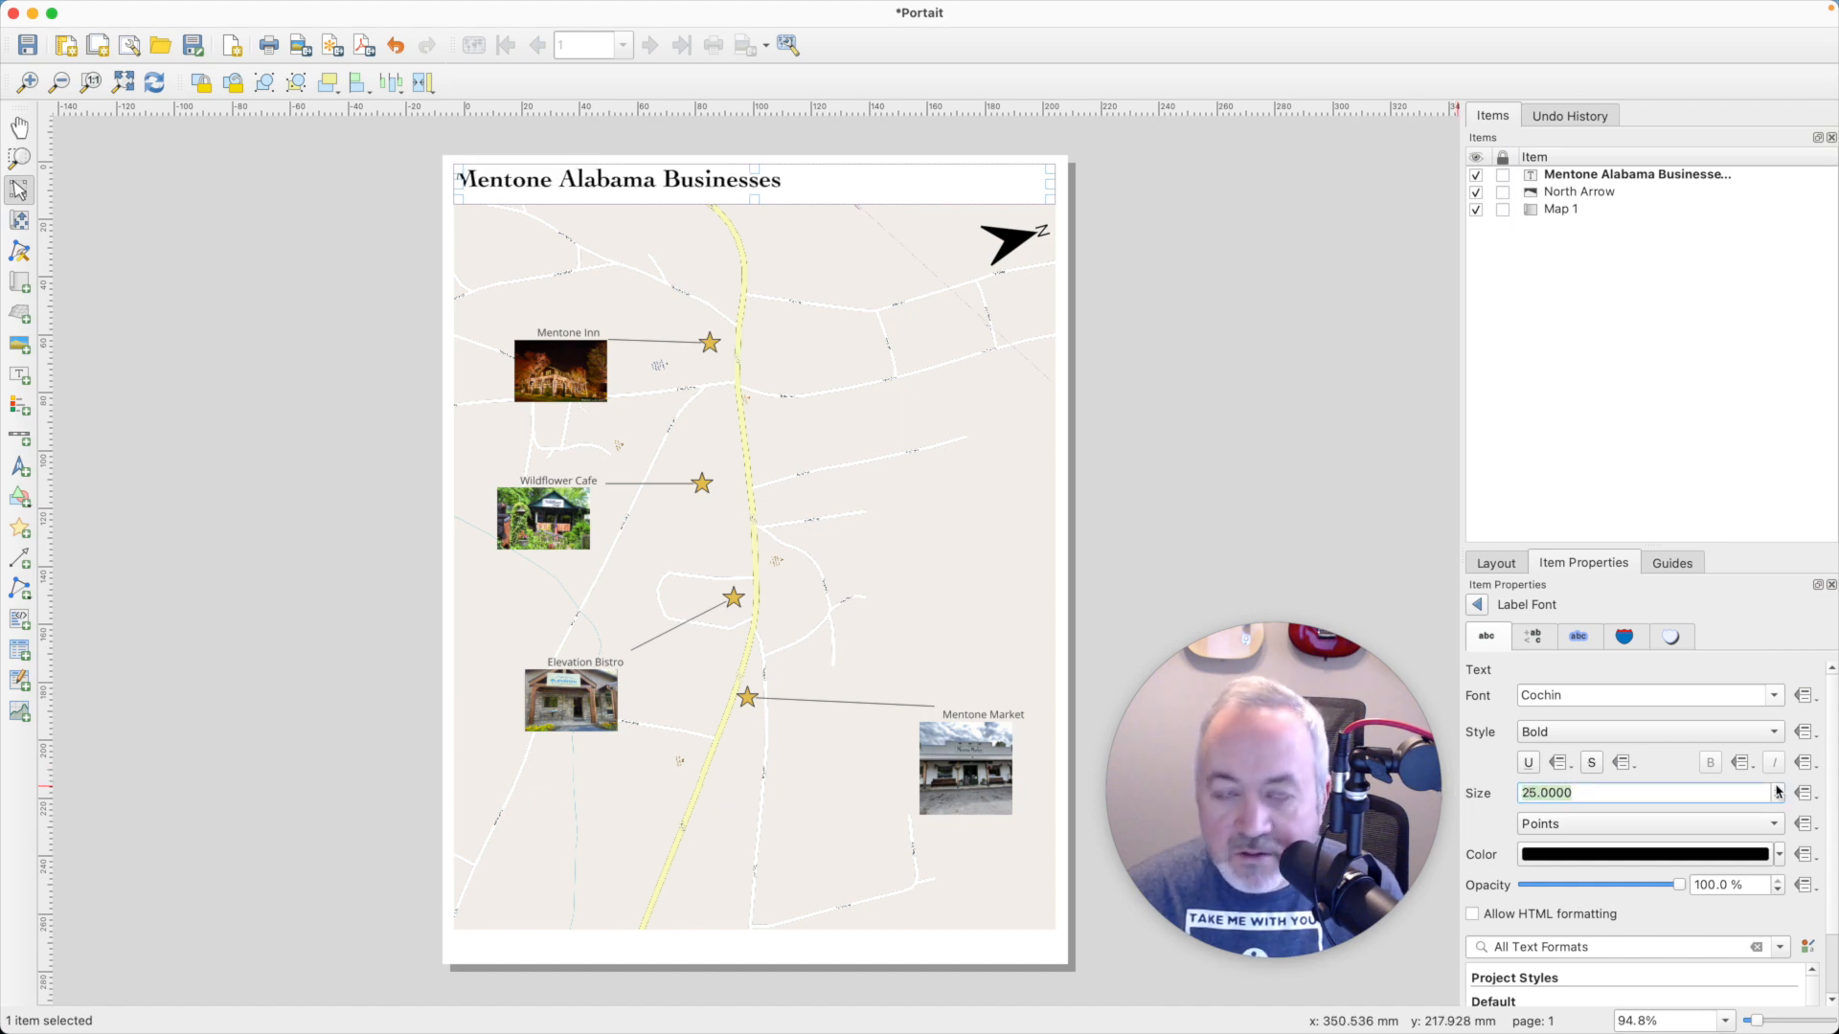
pyautogui.click(1777, 788)
pyautogui.click(1778, 788)
pyautogui.click(1777, 788)
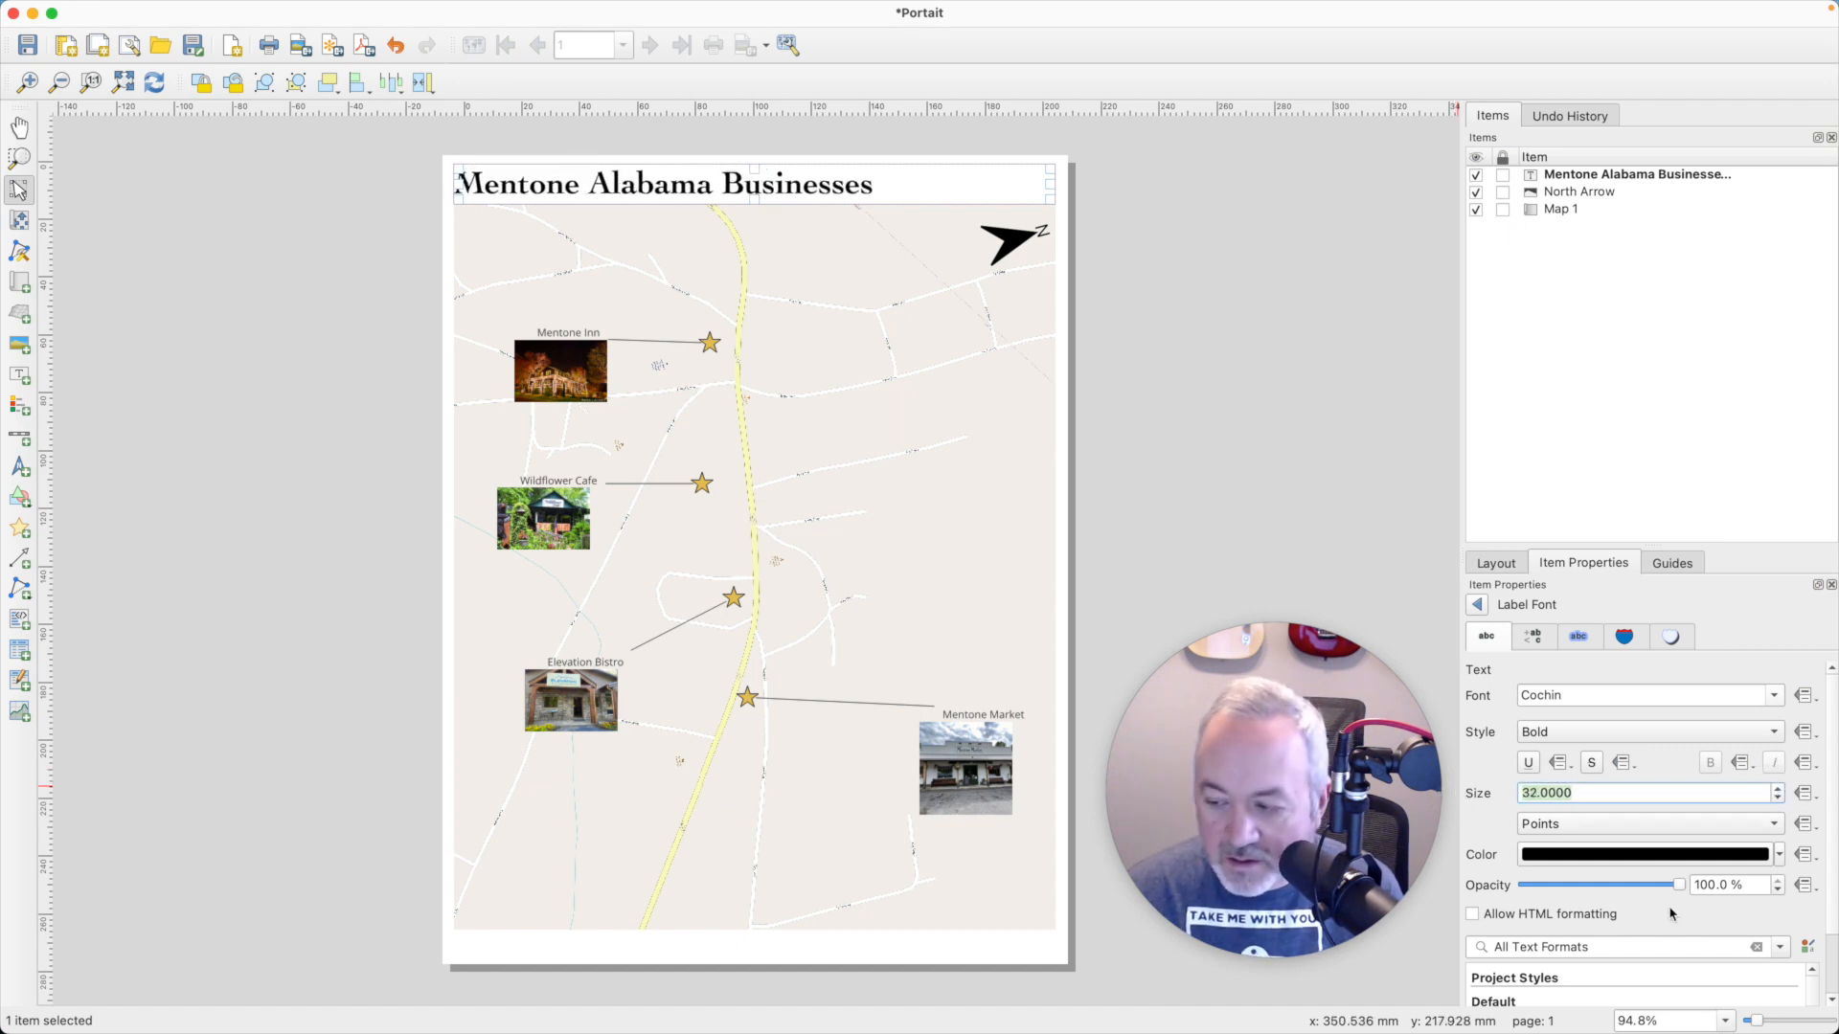
pyautogui.click(1476, 605)
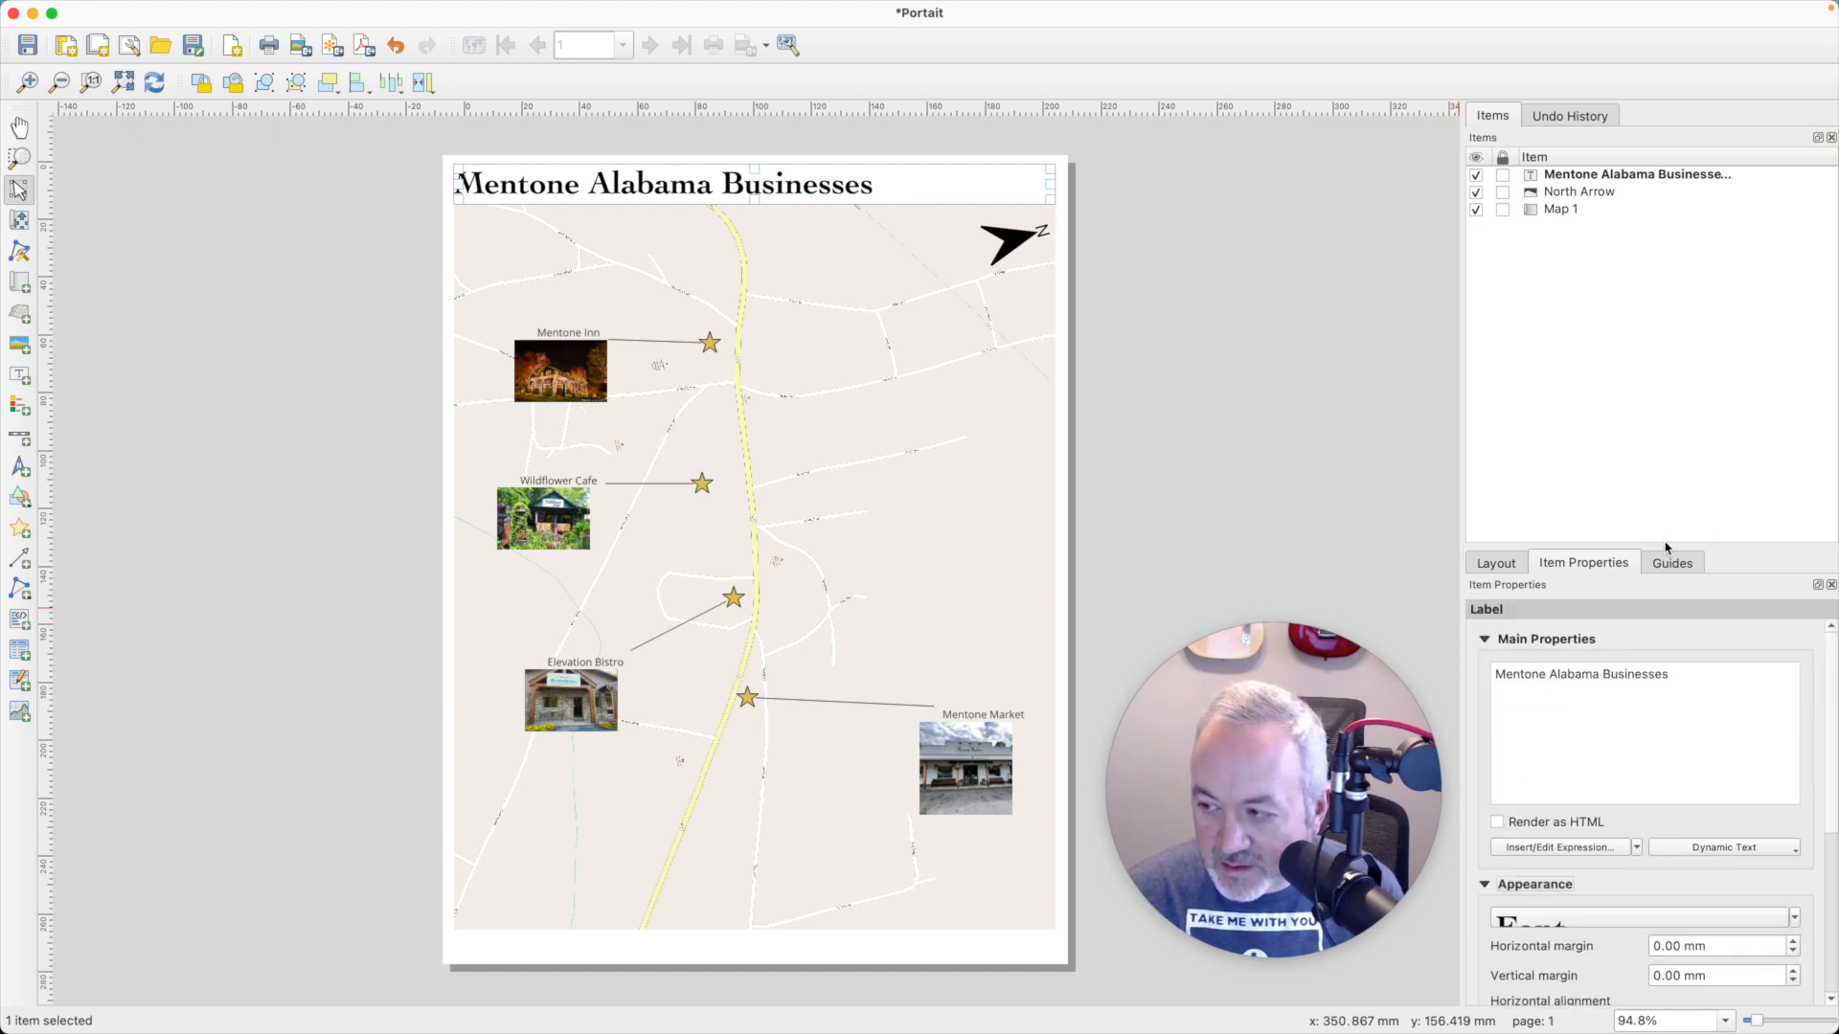
# - Align the title text to the horizontal center and vertical middle of its label
pyautogui.moveTo(1664, 546); pyautogui.dragTo(1653, 274)
pyautogui.click(1548, 759)
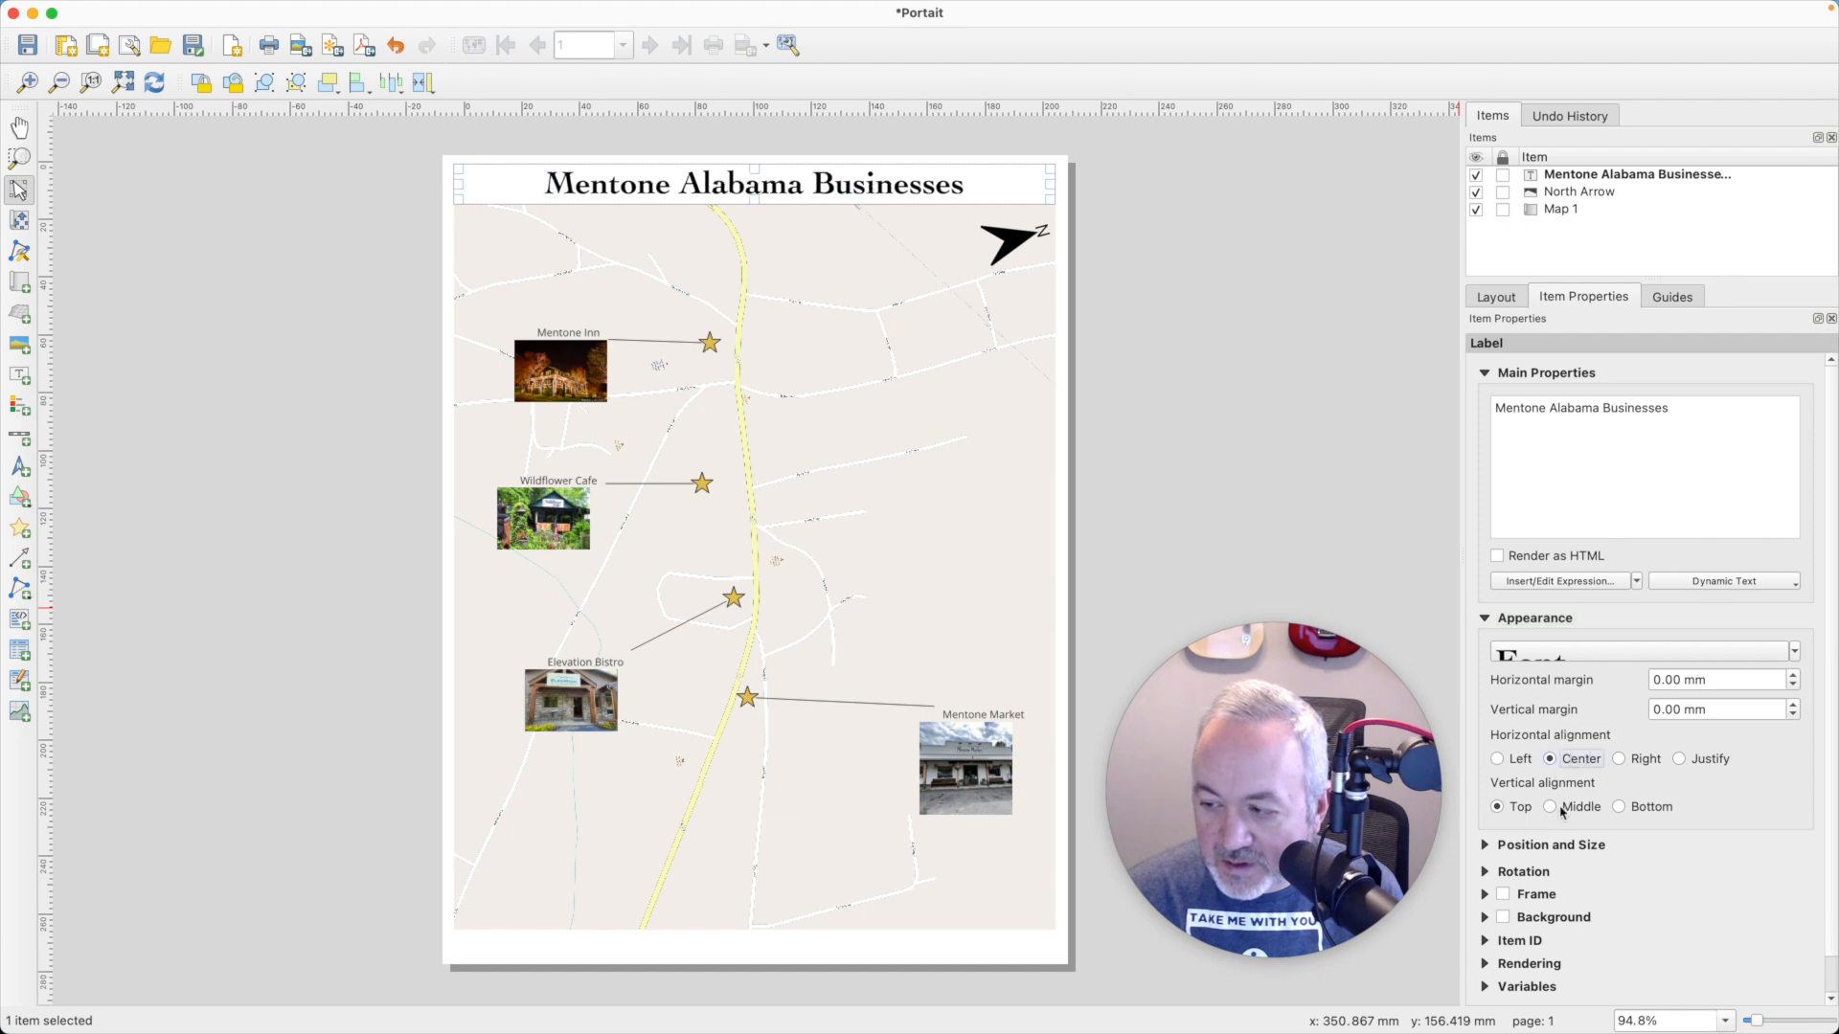
pyautogui.click(1561, 810)
pyautogui.click(1106, 360)
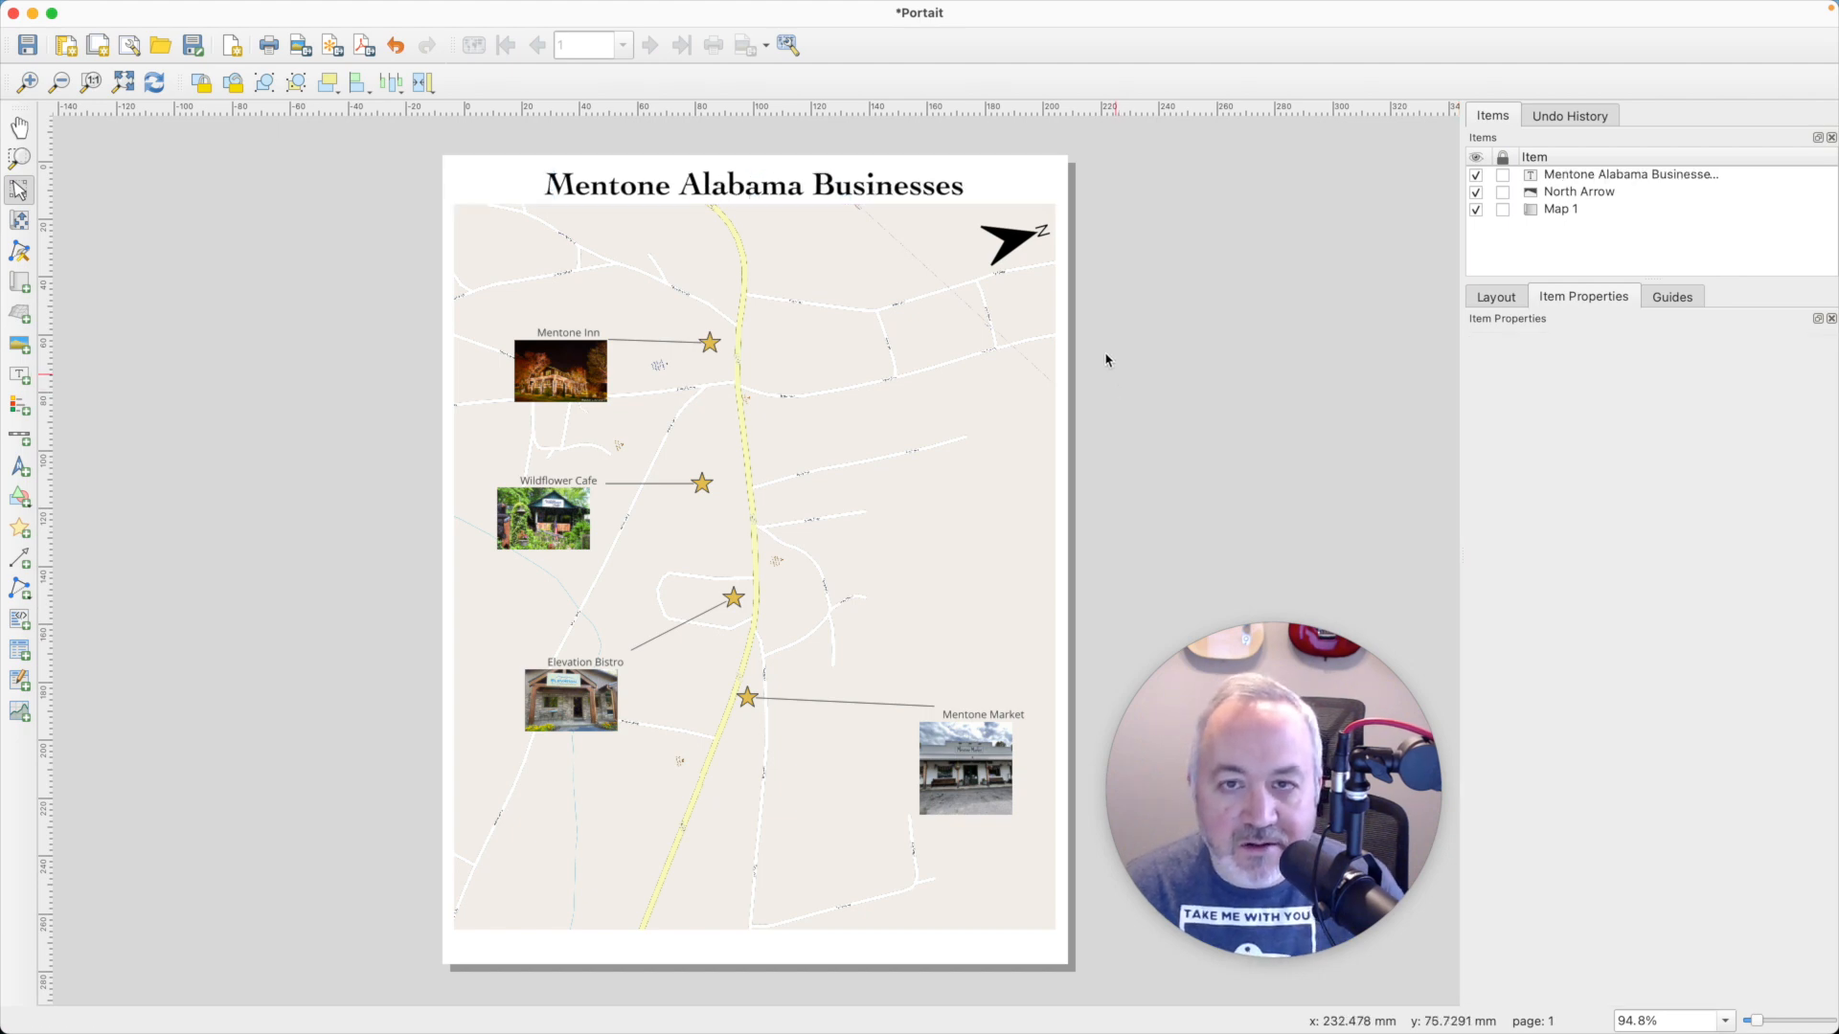
# - Add a full-width label in the blank strip below the map, aligned horizontally right and vertically bottom
pyautogui.click(814, 187)
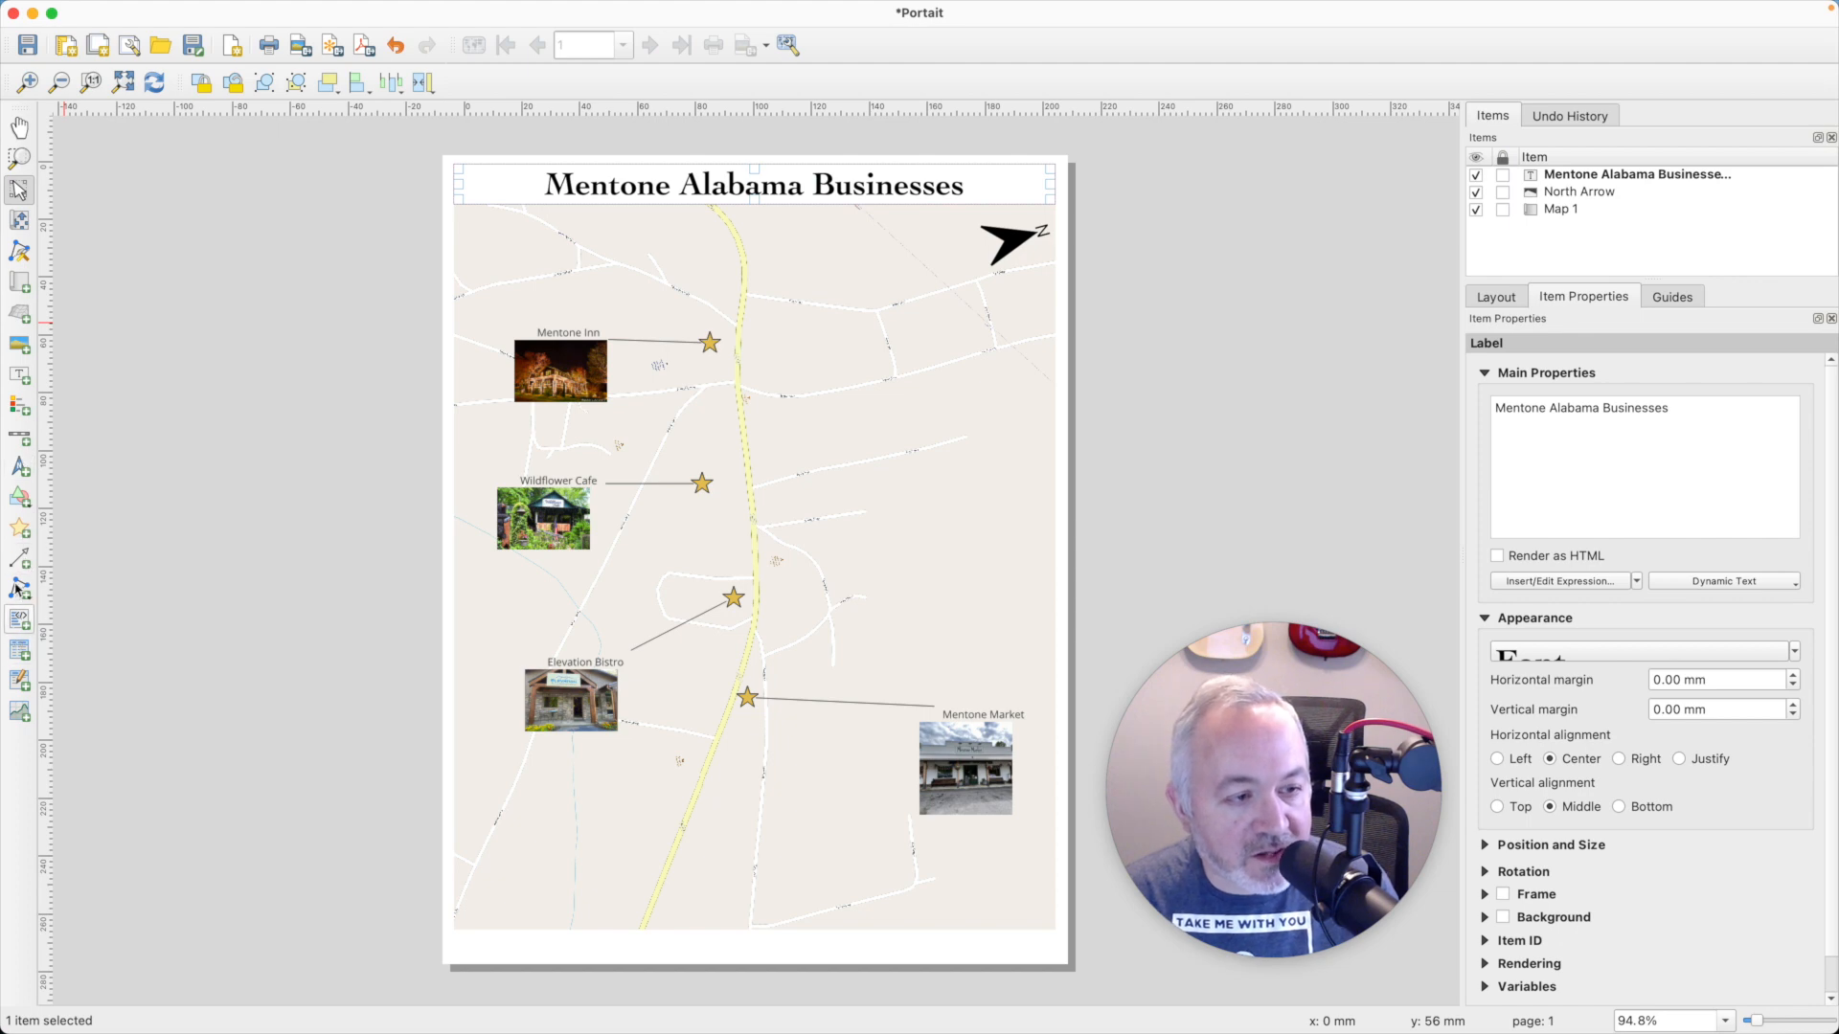
pyautogui.click(19, 374)
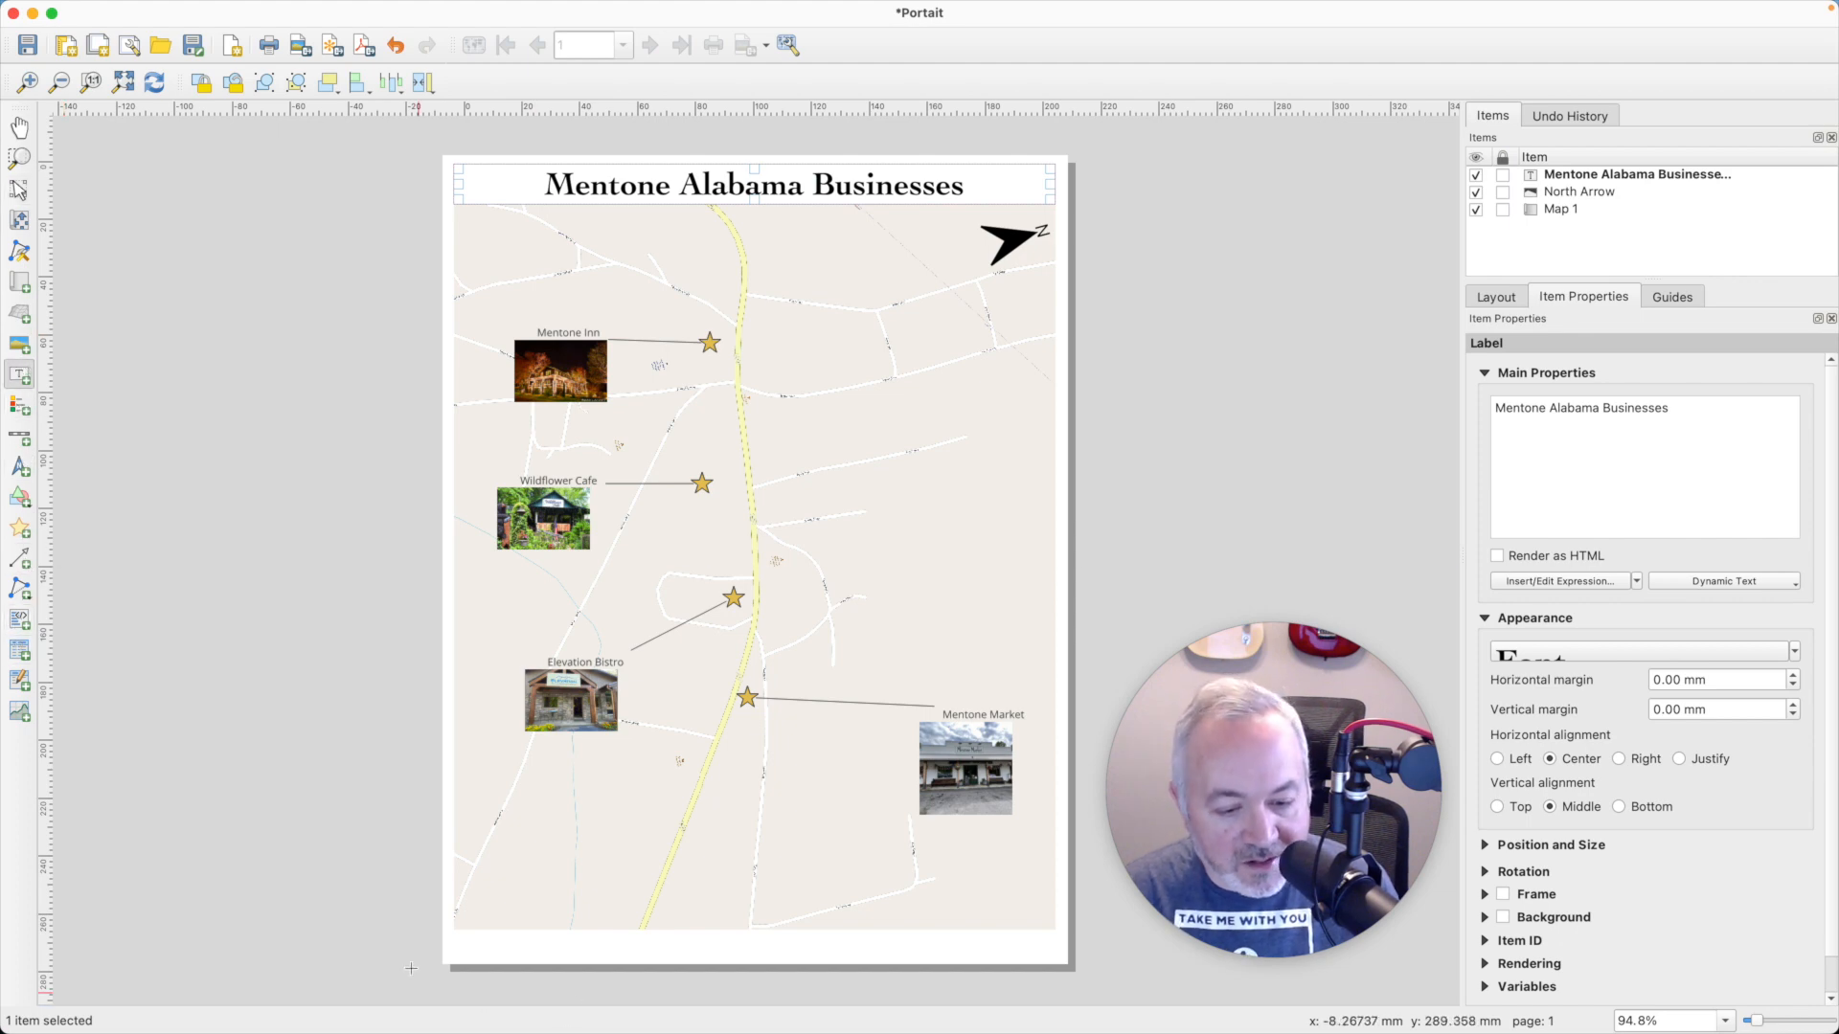
pyautogui.moveTo(453, 928); pyautogui.dragTo(1054, 953)
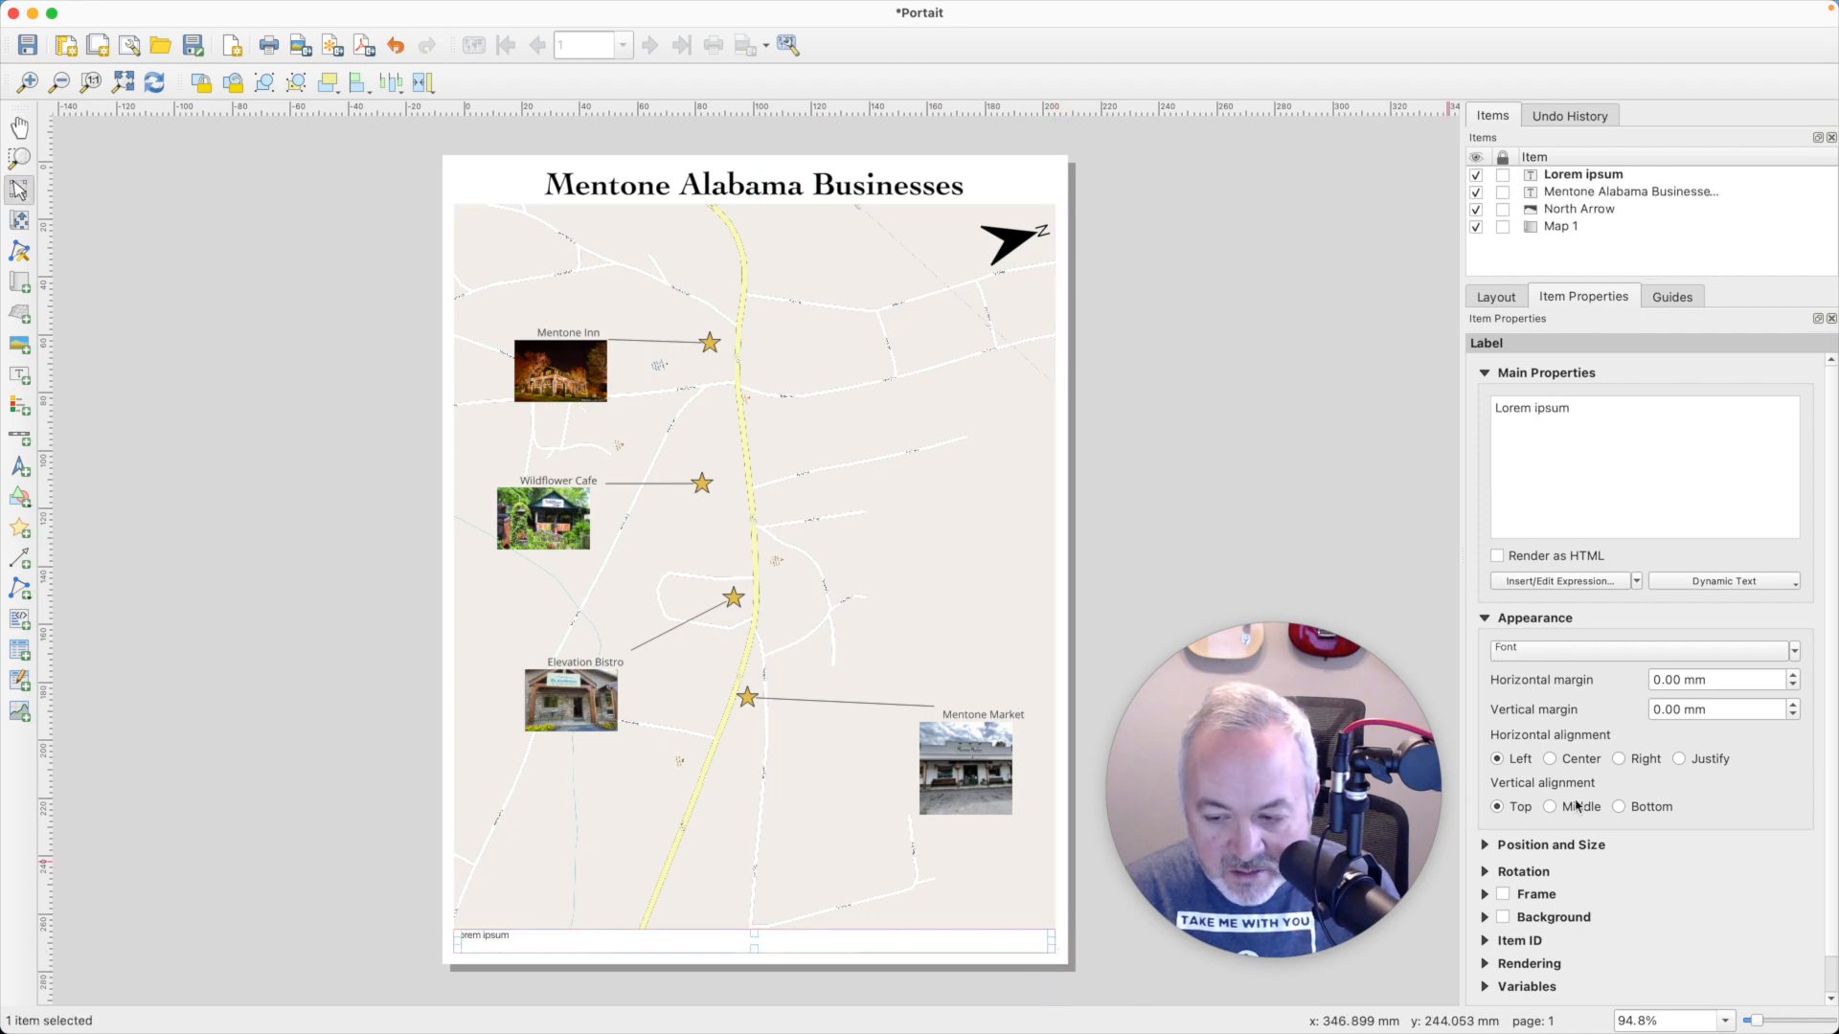
pyautogui.click(1618, 759)
pyautogui.click(1618, 807)
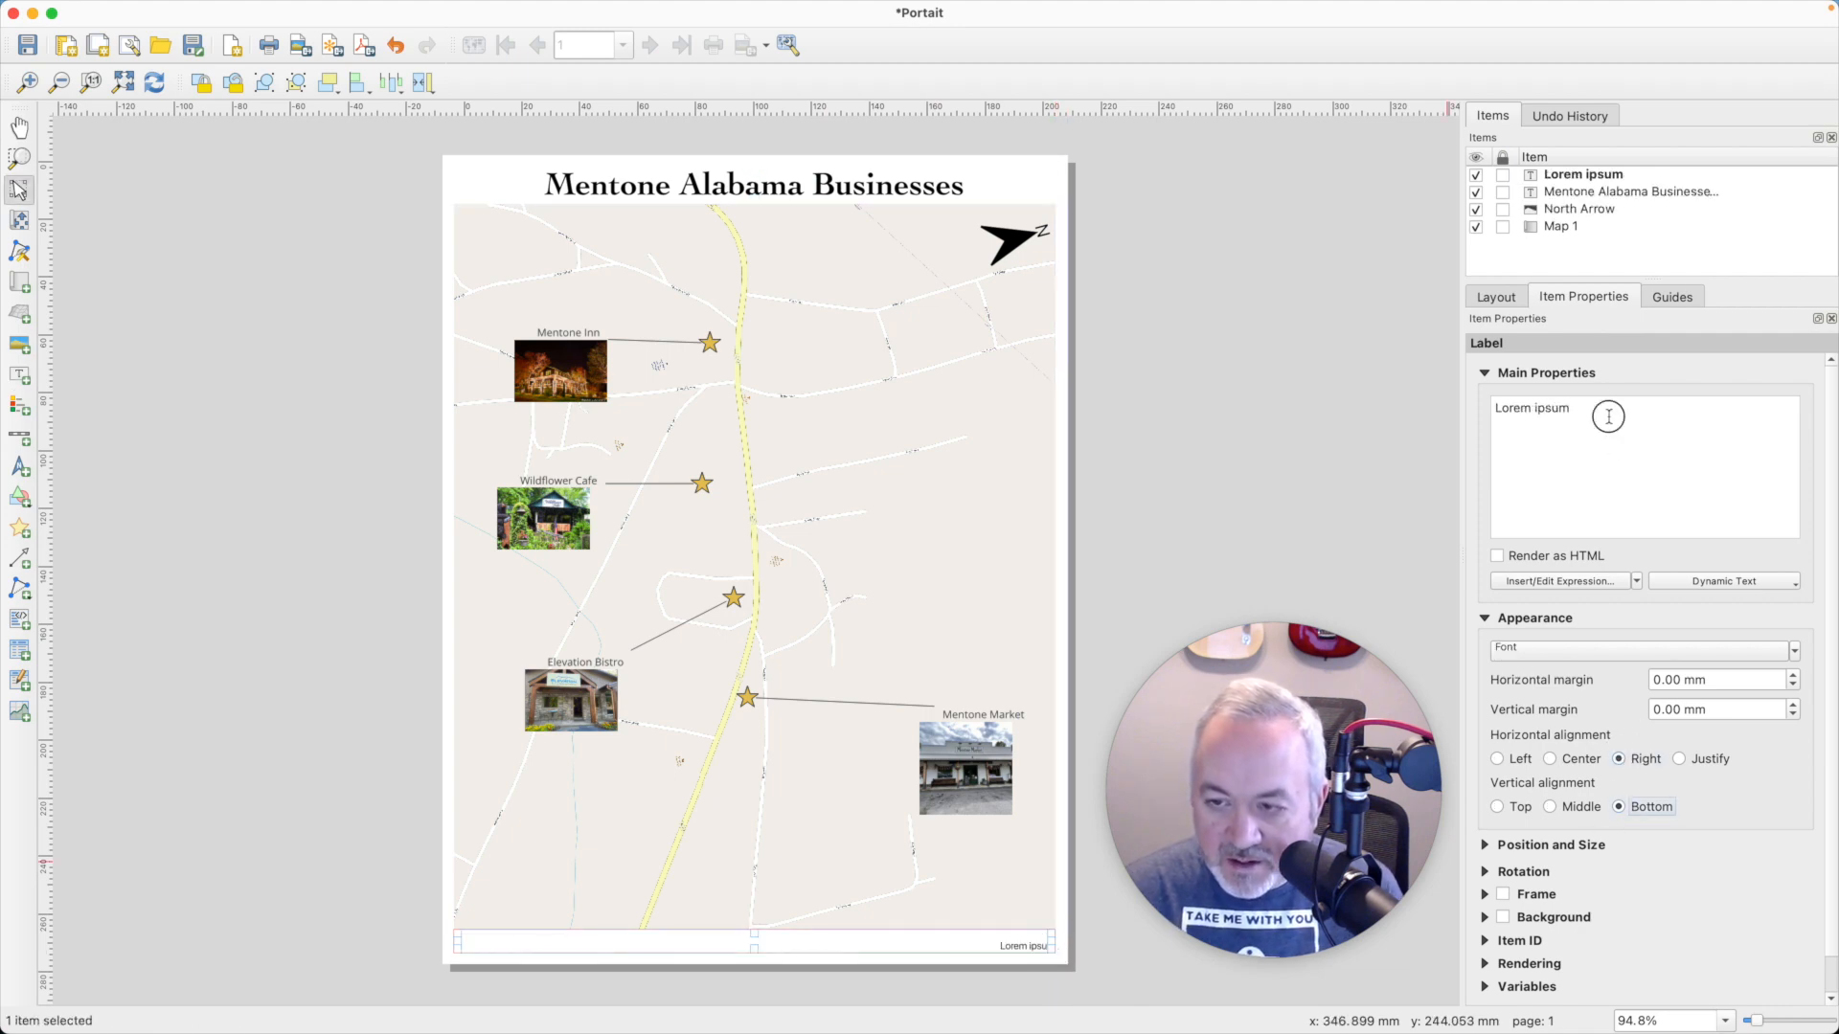
# - Replace the bottom label's placeholder text with the credit line "Basemap: OpenStreetMap / Images: Yelp"
pyautogui.moveTo(1608, 416); pyautogui.dragTo(1390, 385)
pyautogui.write('B')
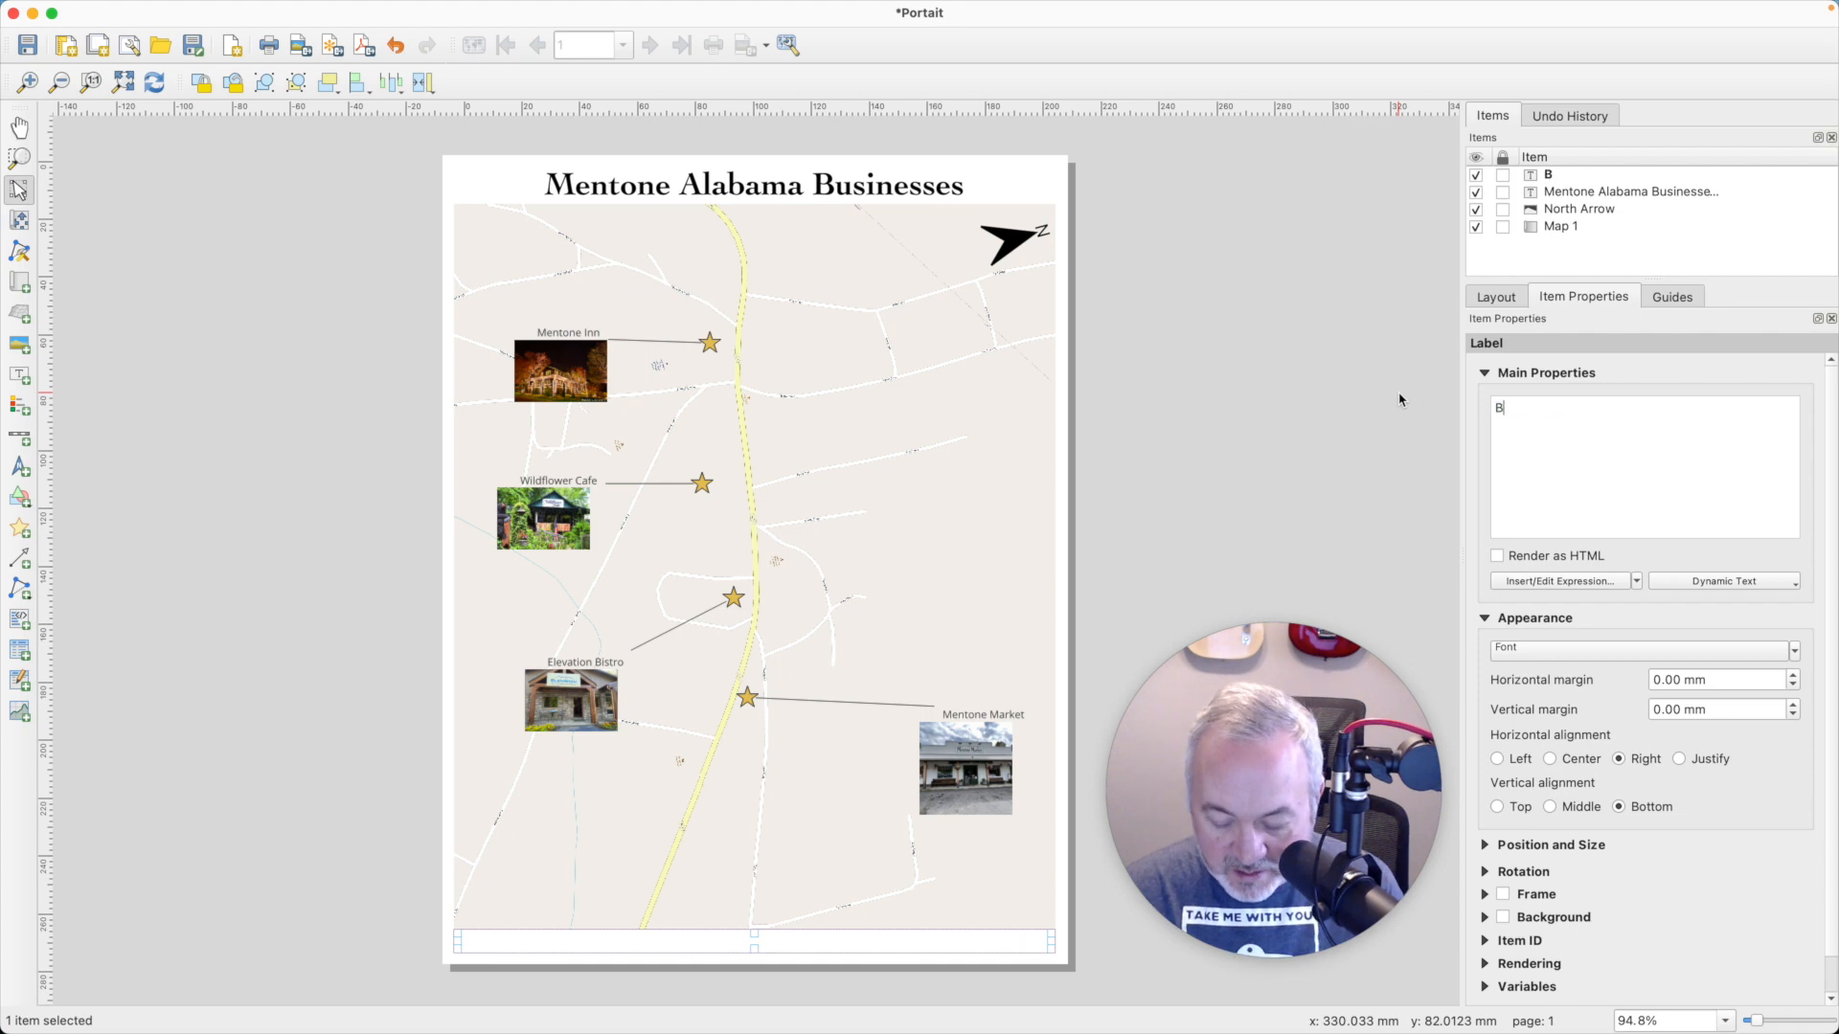
pyautogui.write('asemap: Open')
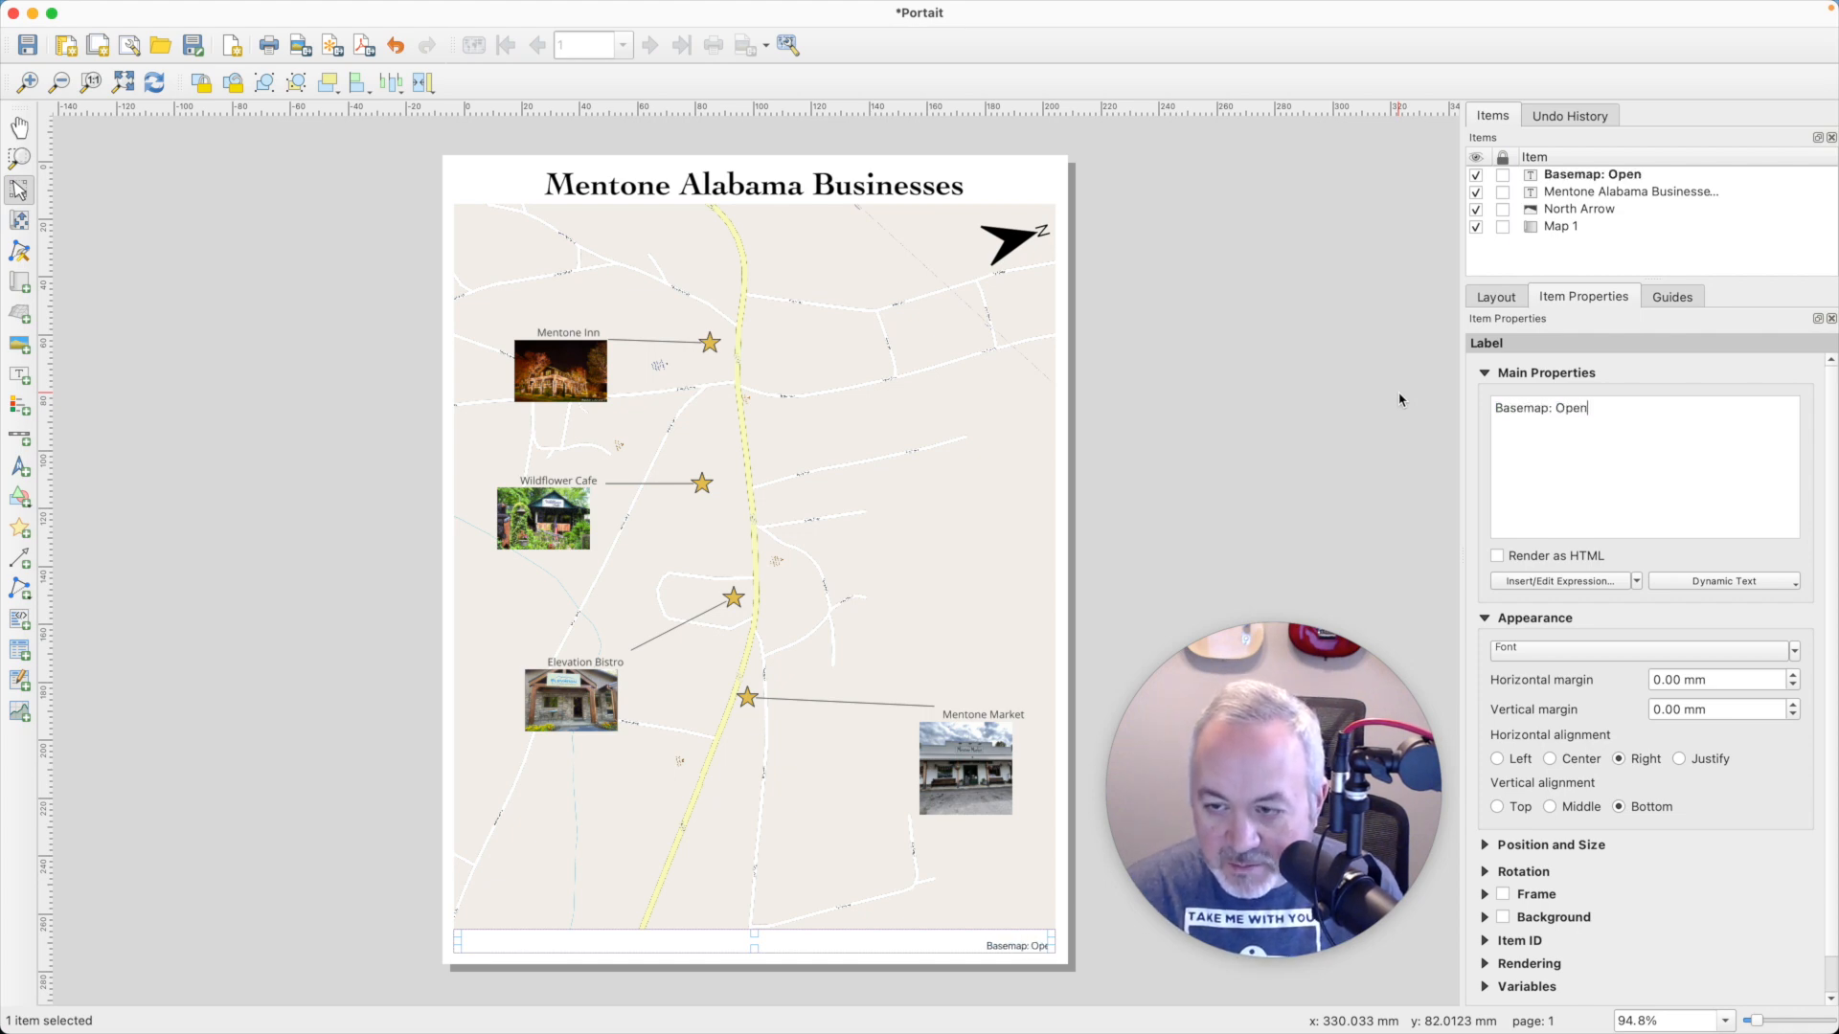
pyautogui.write('streetMa')
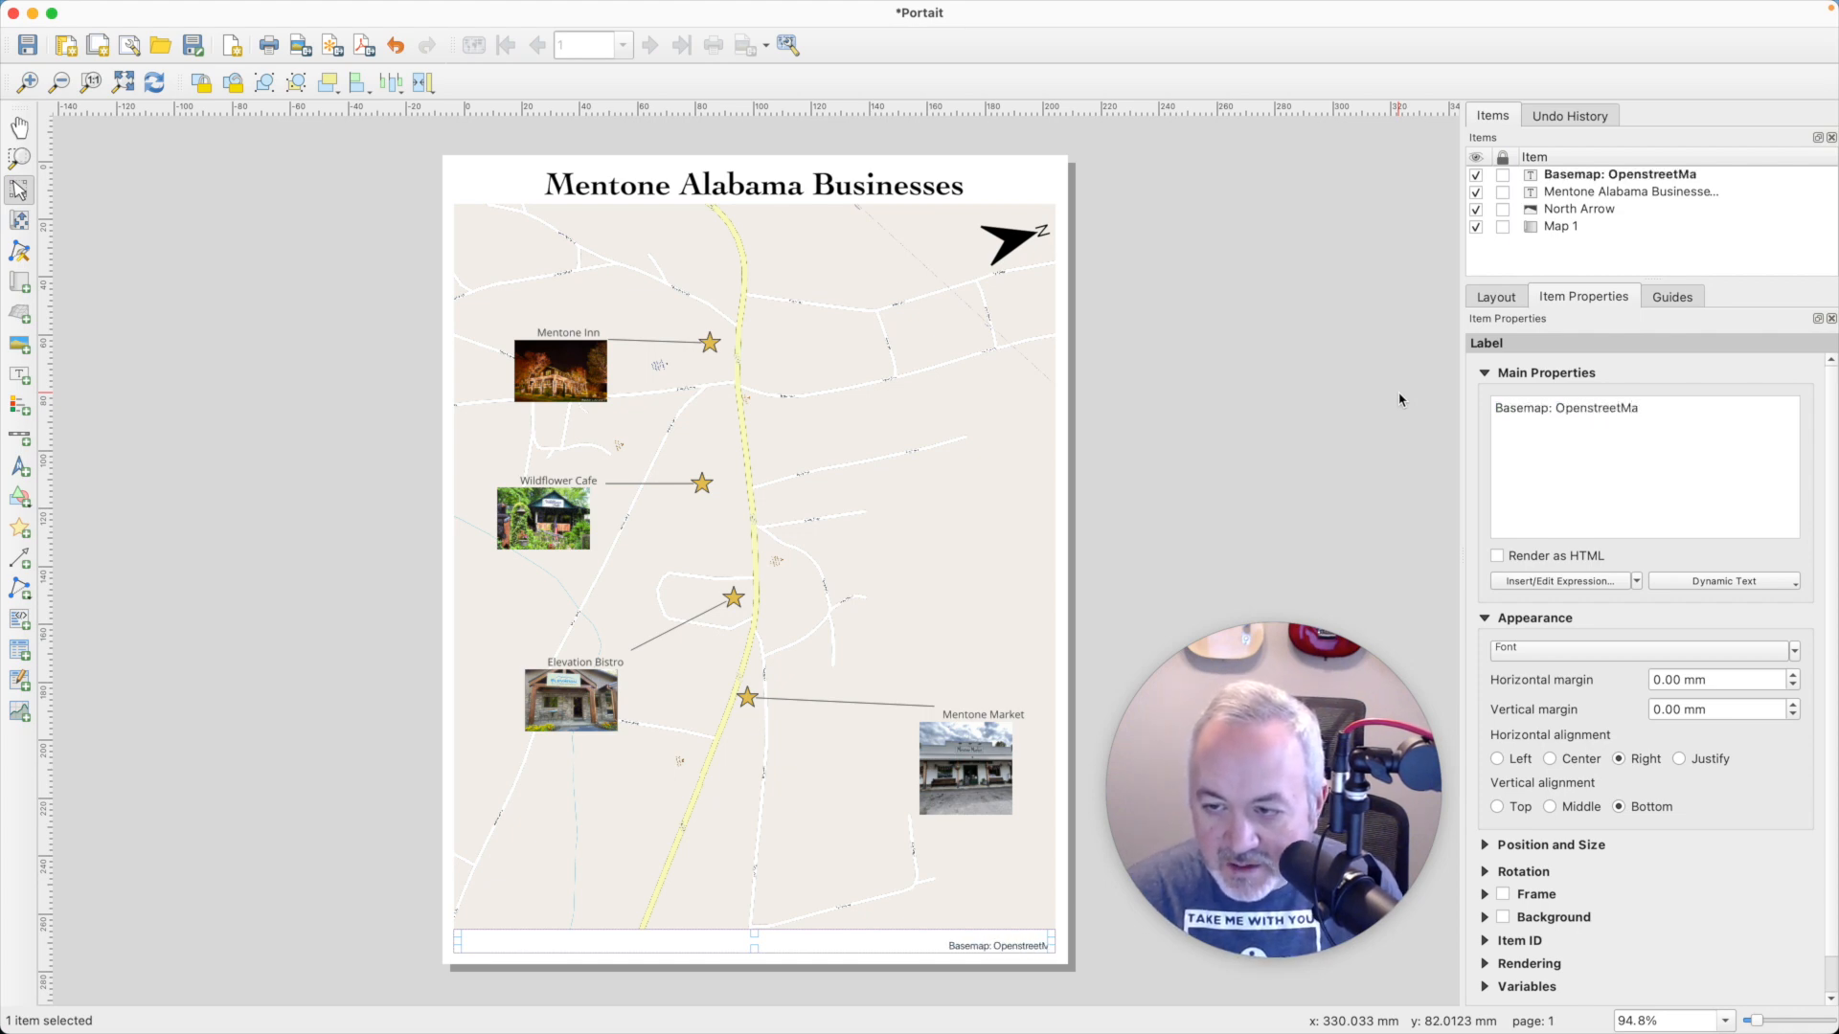
pyautogui.press('BackSpace')
pyautogui.press('BackSpace')
pyautogui.press('BackSpace')
pyautogui.press('BackSpace')
pyautogui.press('BackSpace')
pyautogui.press('BackSpace')
pyautogui.press('BackSpace')
pyautogui.press('BackSpace')
pyautogui.write('Stre')
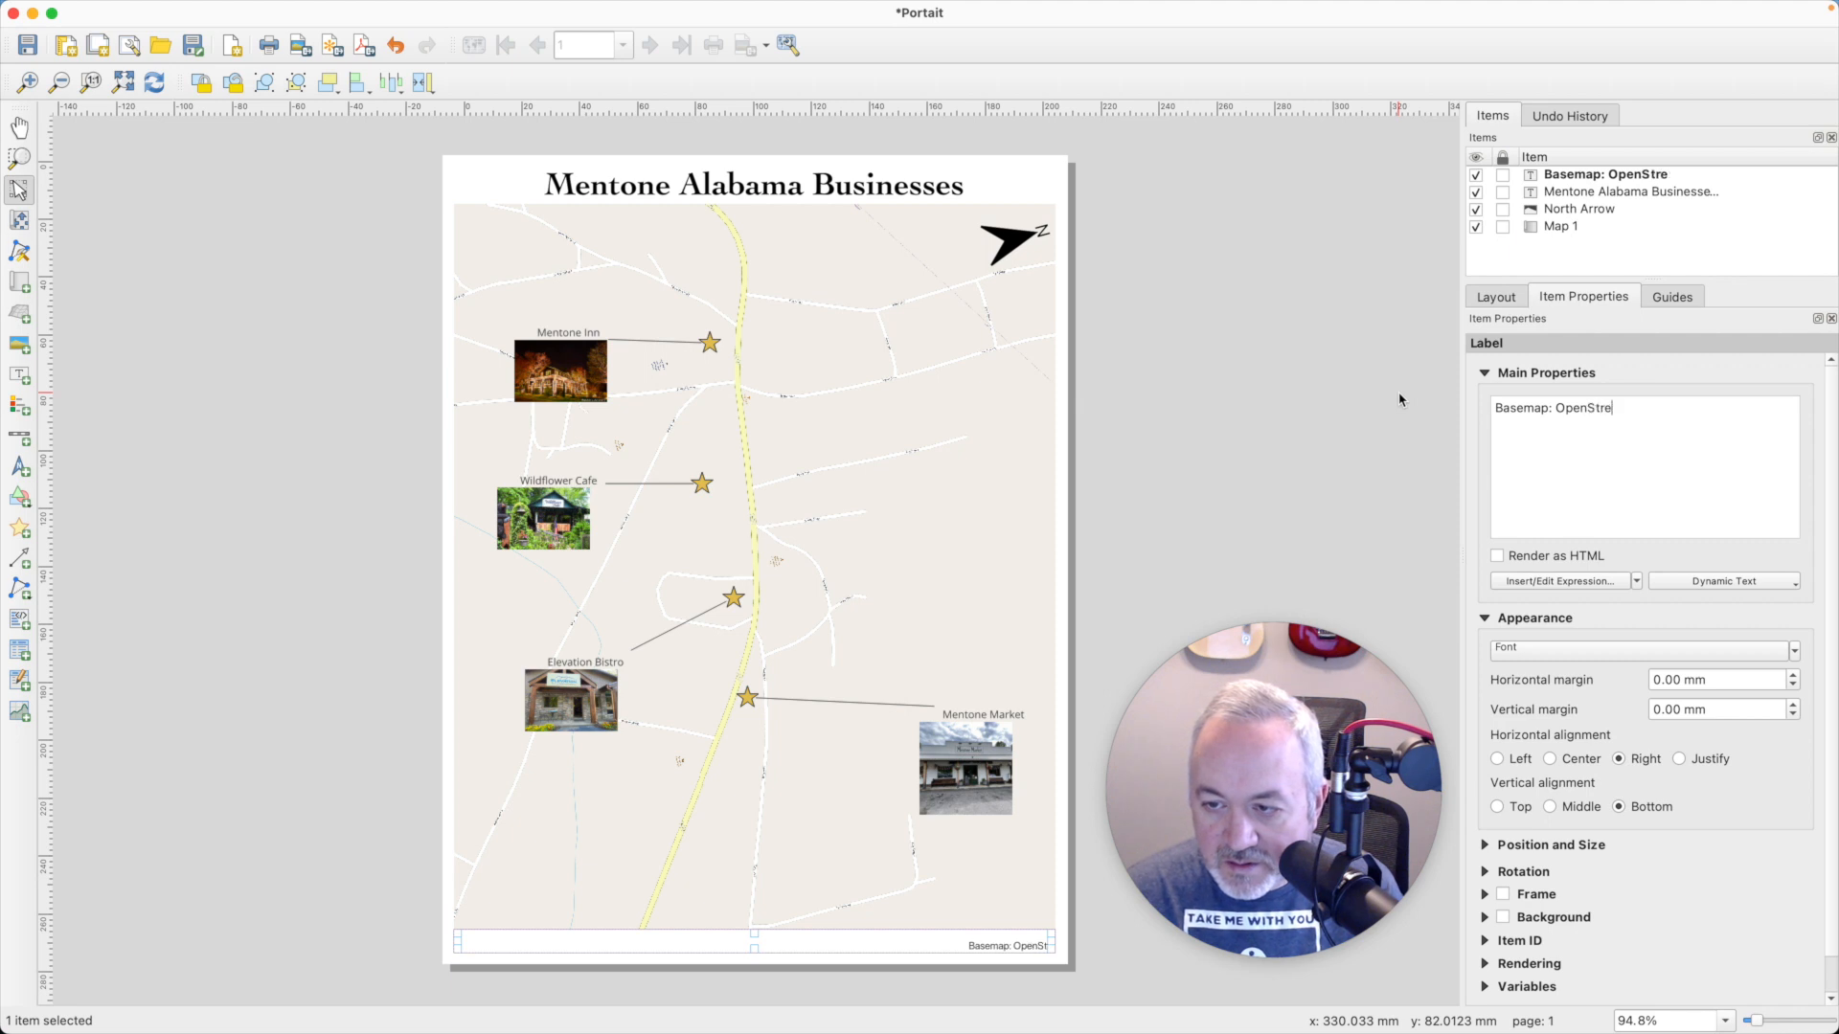
pyautogui.write('etMap,')
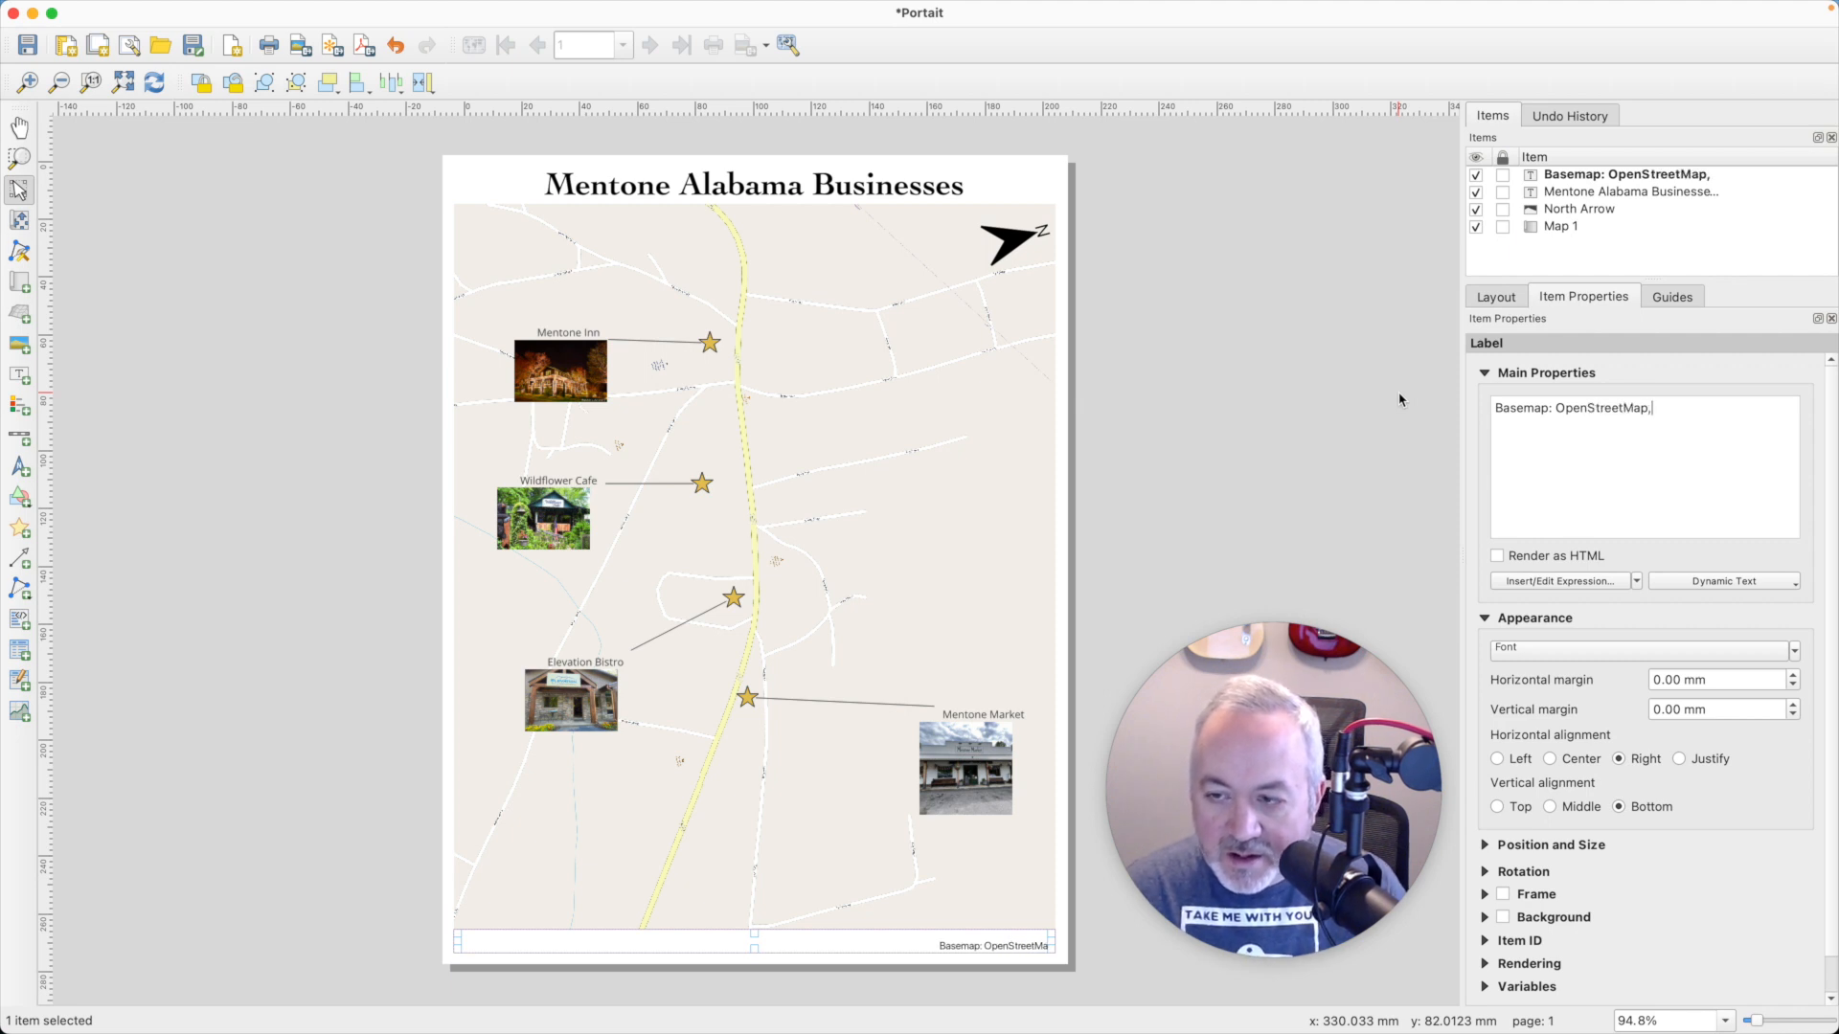
pyautogui.write('Images')
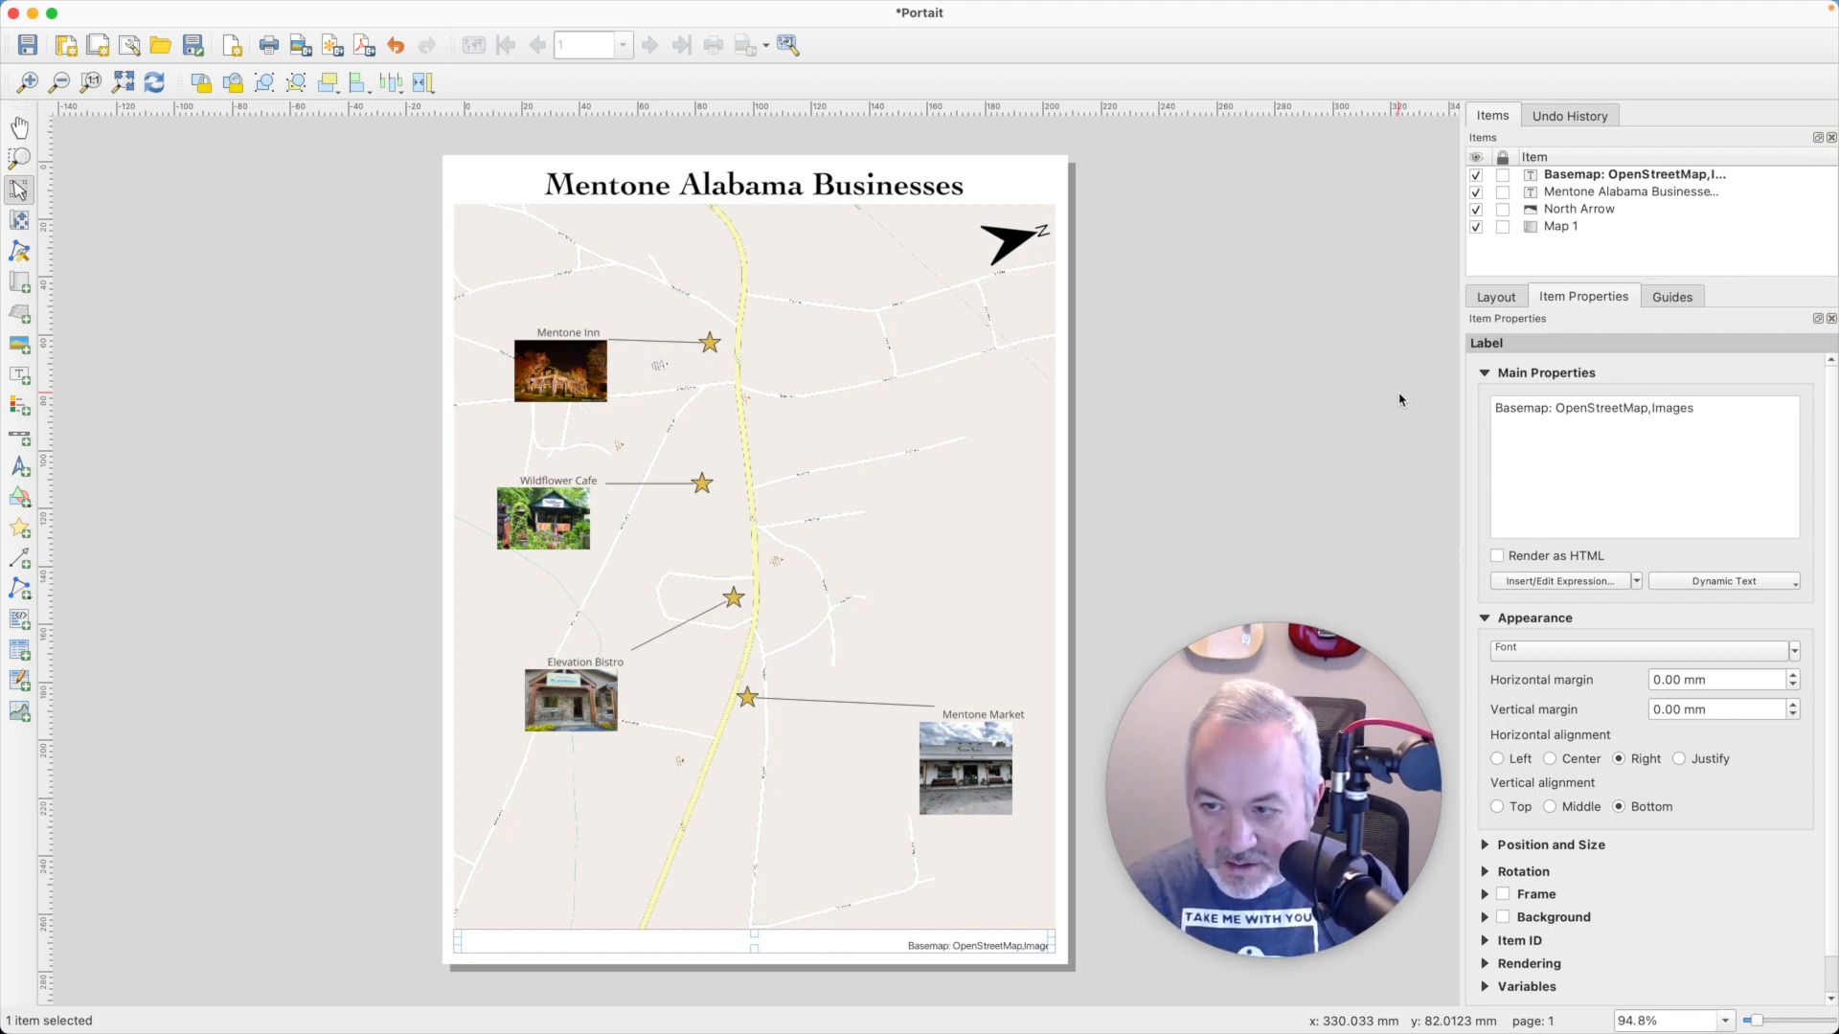
pyautogui.press('BackSpace')
pyautogui.press('BackSpace')
pyautogui.press('BackSpace')
pyautogui.press('BackSpace')
pyautogui.press('BackSpace')
pyautogui.press('BackSpace')
pyautogui.press('BackSpace')
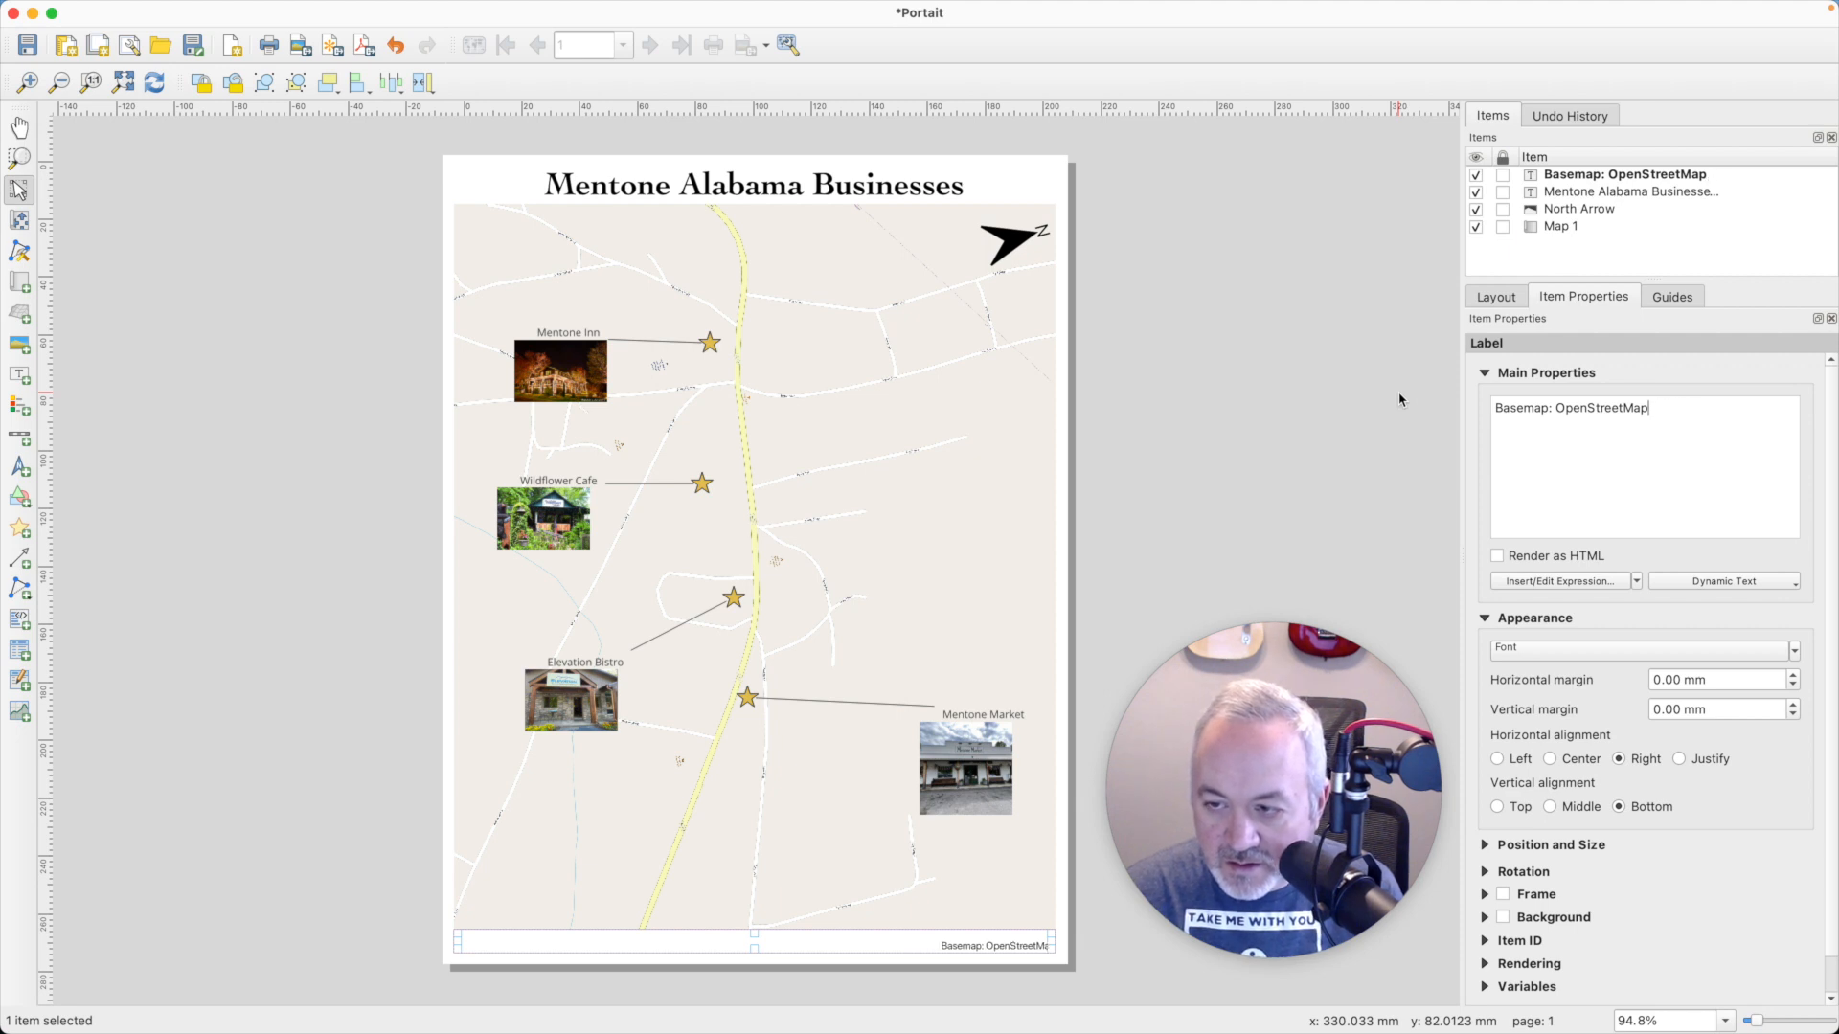
pyautogui.write('/ Images: Y')
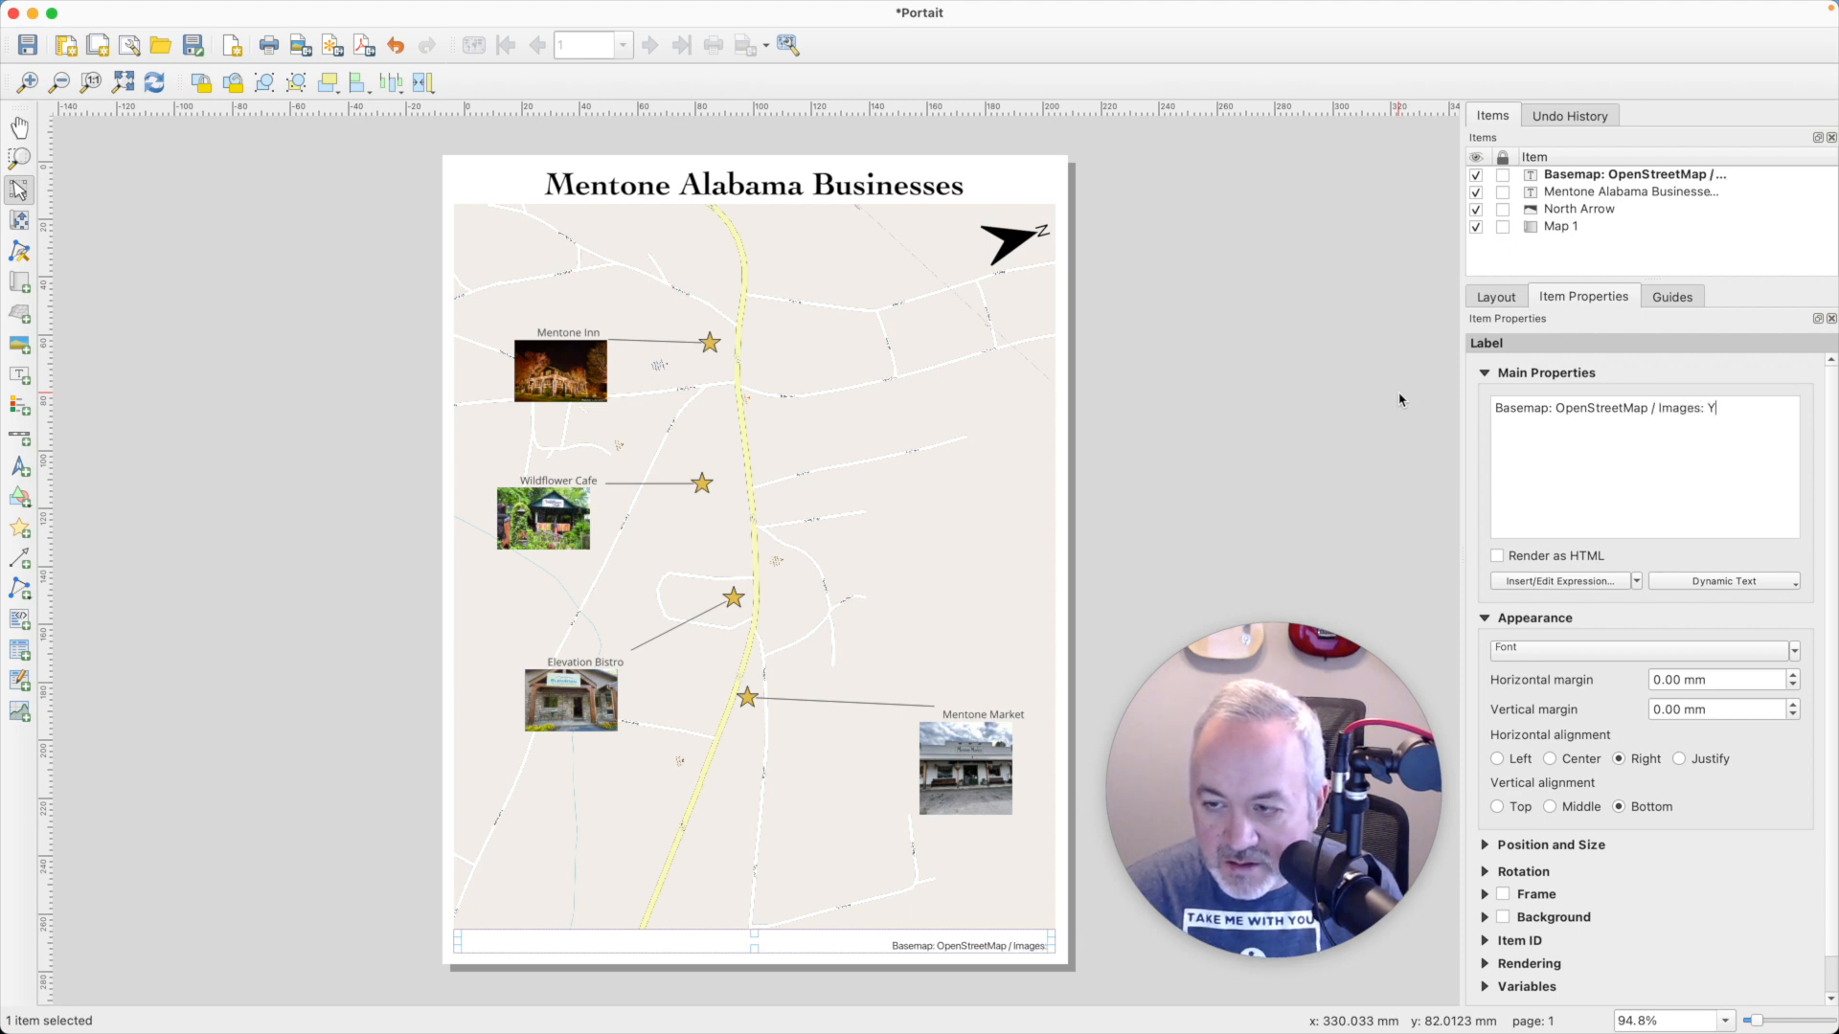
pyautogui.write('elp')
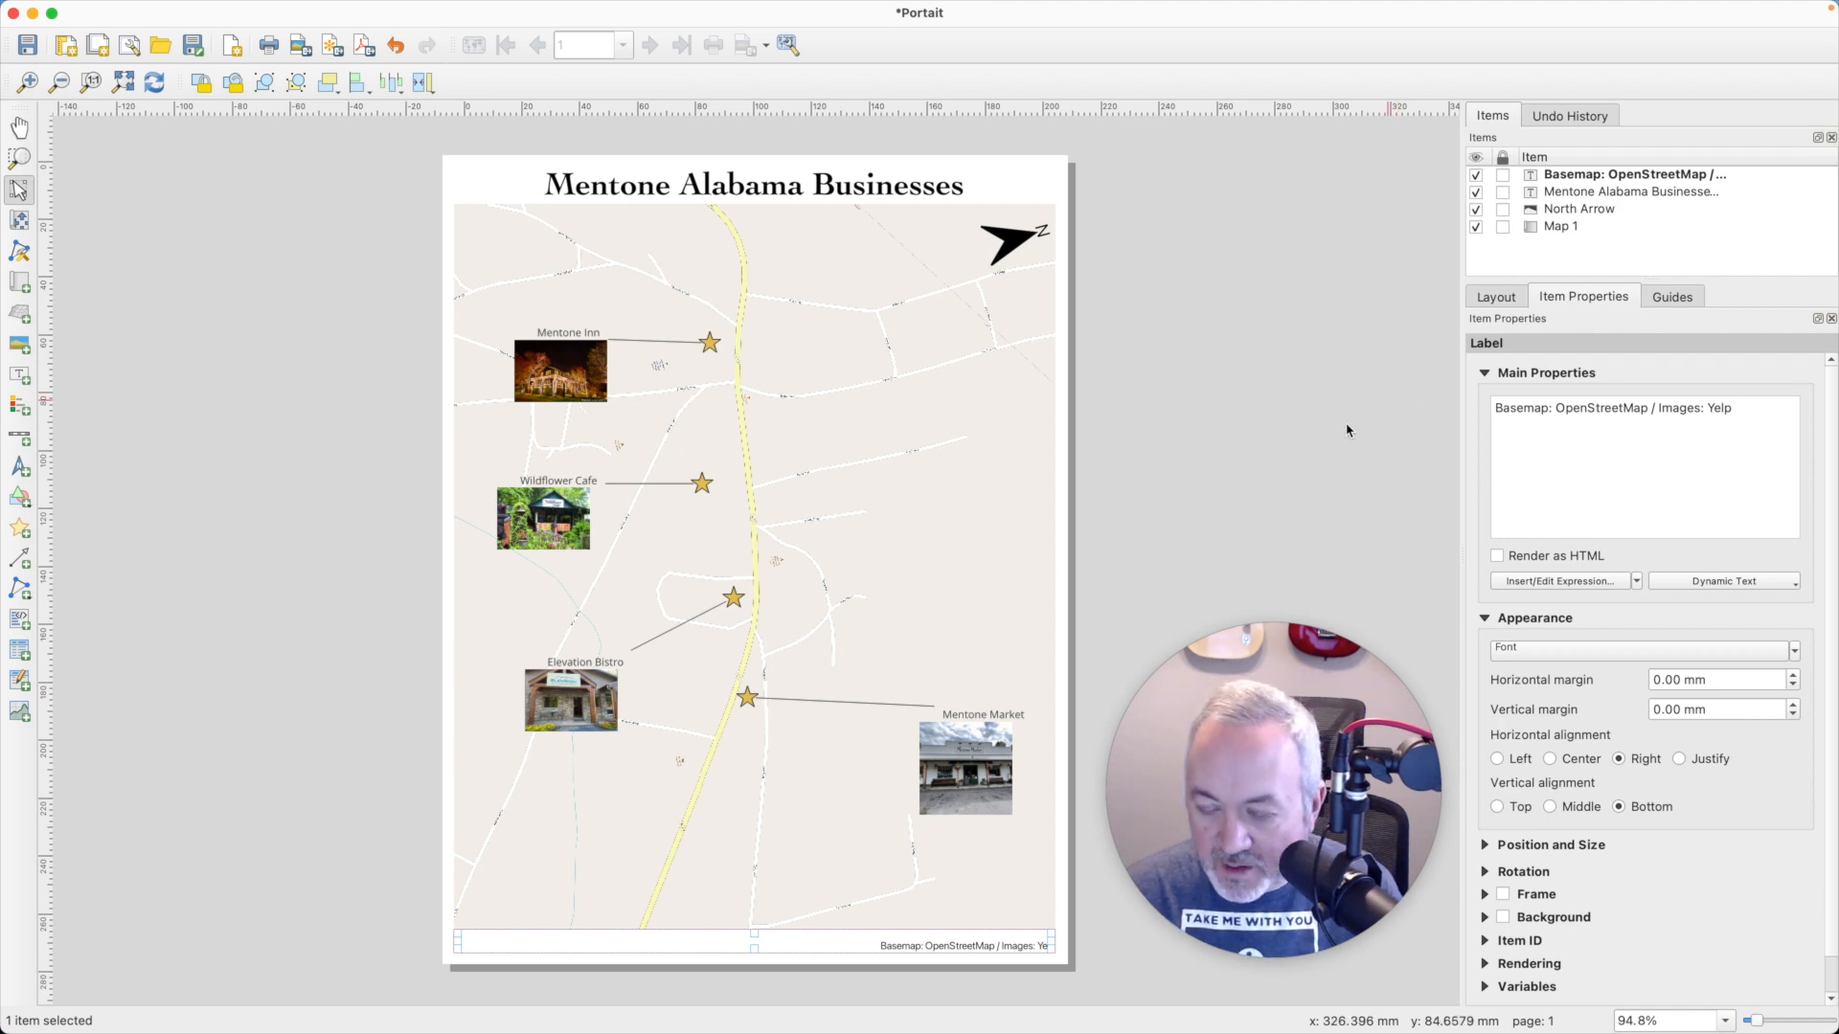
pyautogui.click(1157, 537)
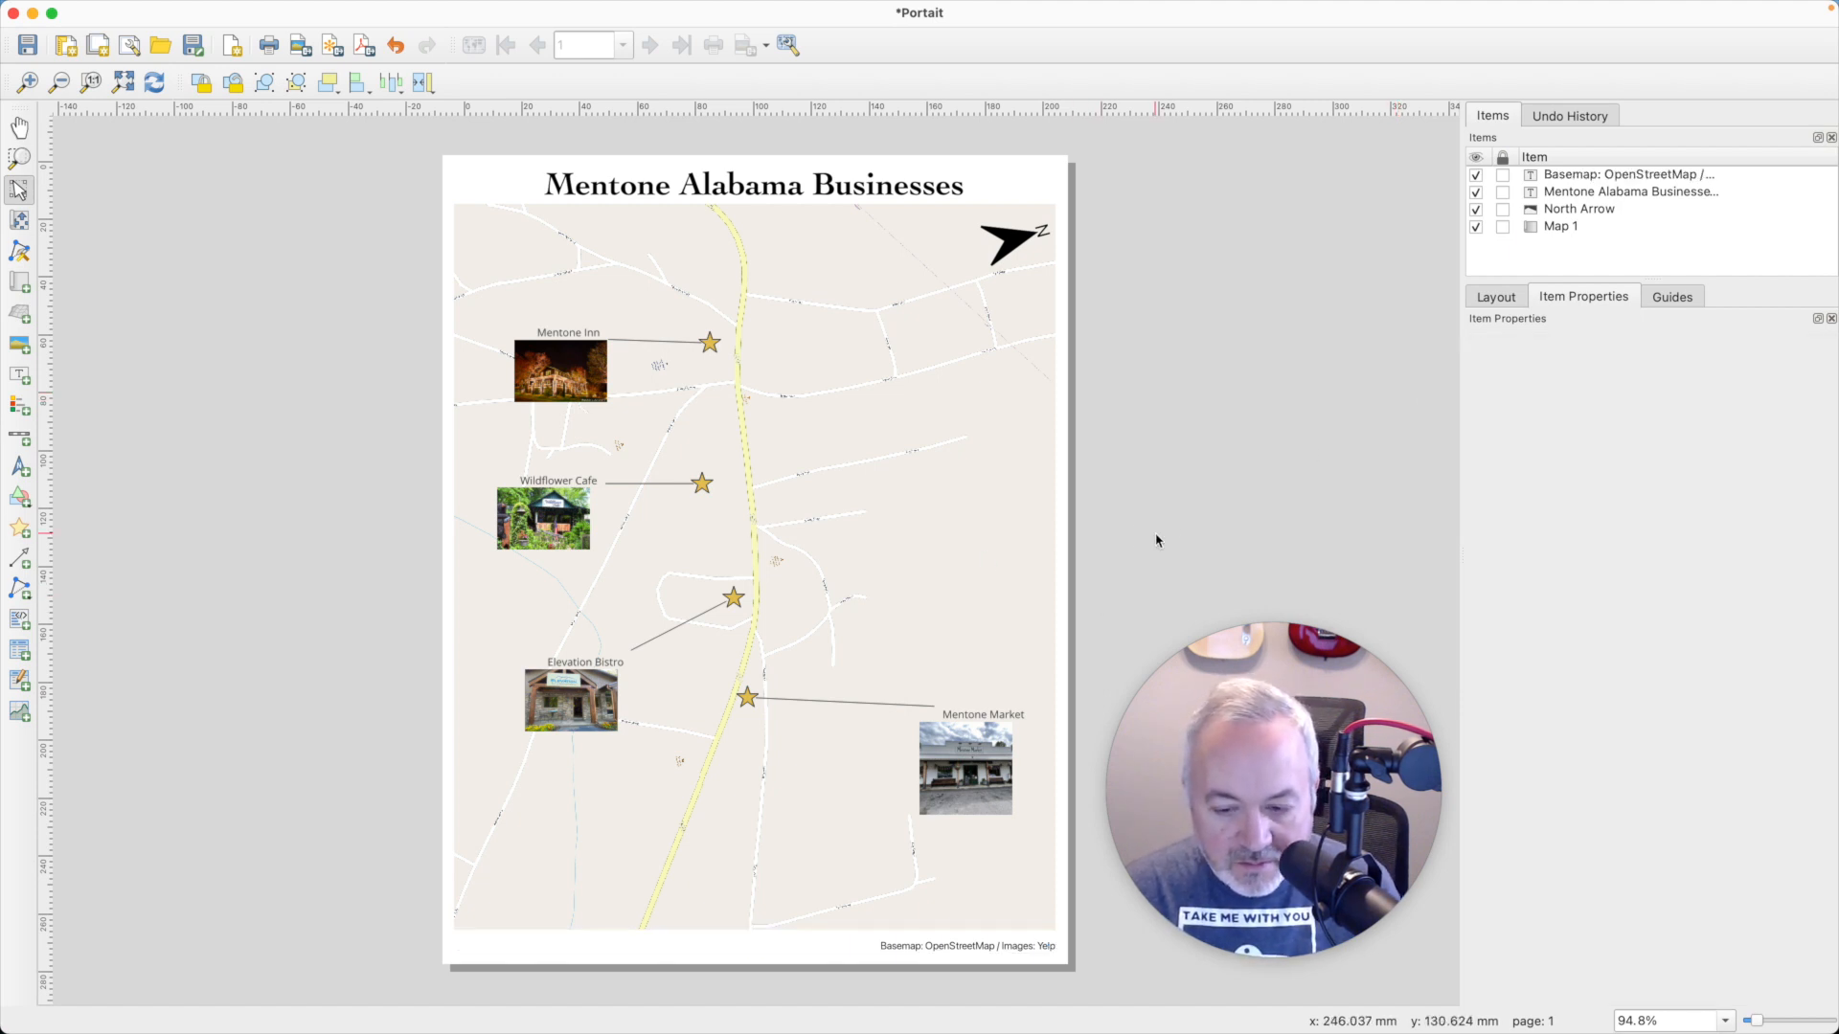
# - Enable a frame around the main map item, keeping the default frame settings
pyautogui.click(833, 361)
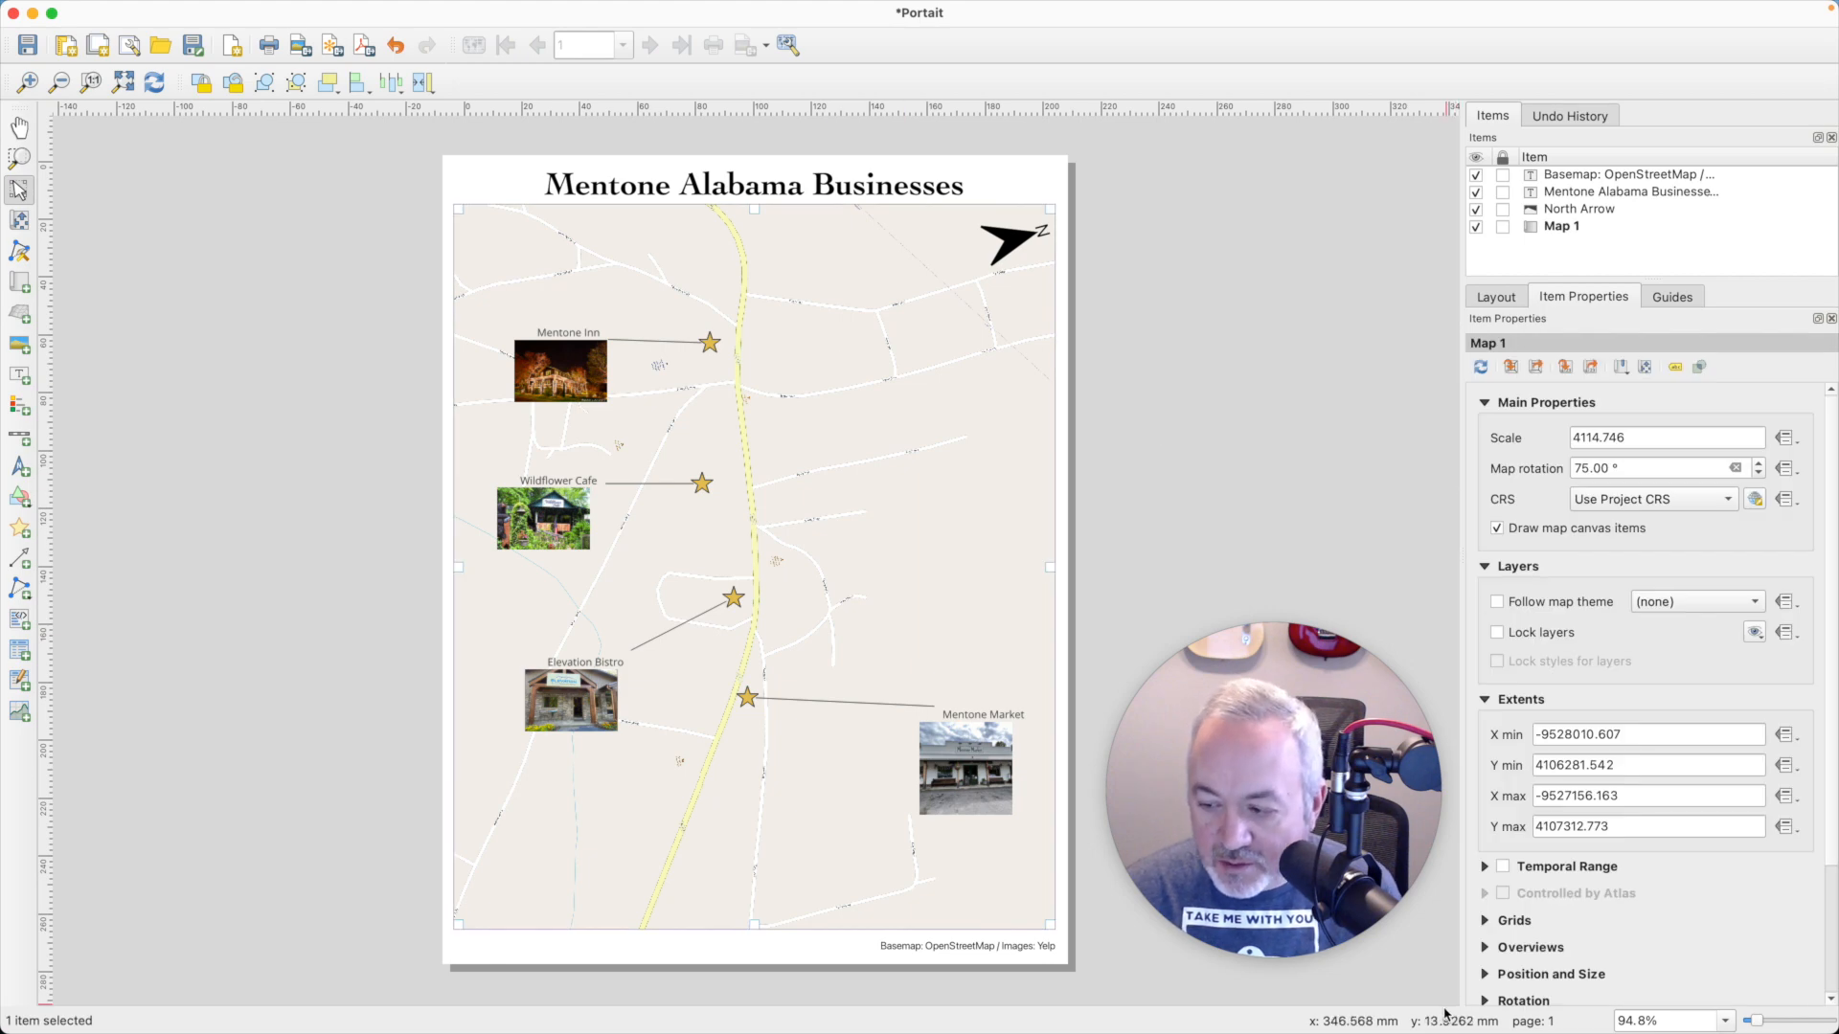
pyautogui.scroll(-3, 1831, 887)
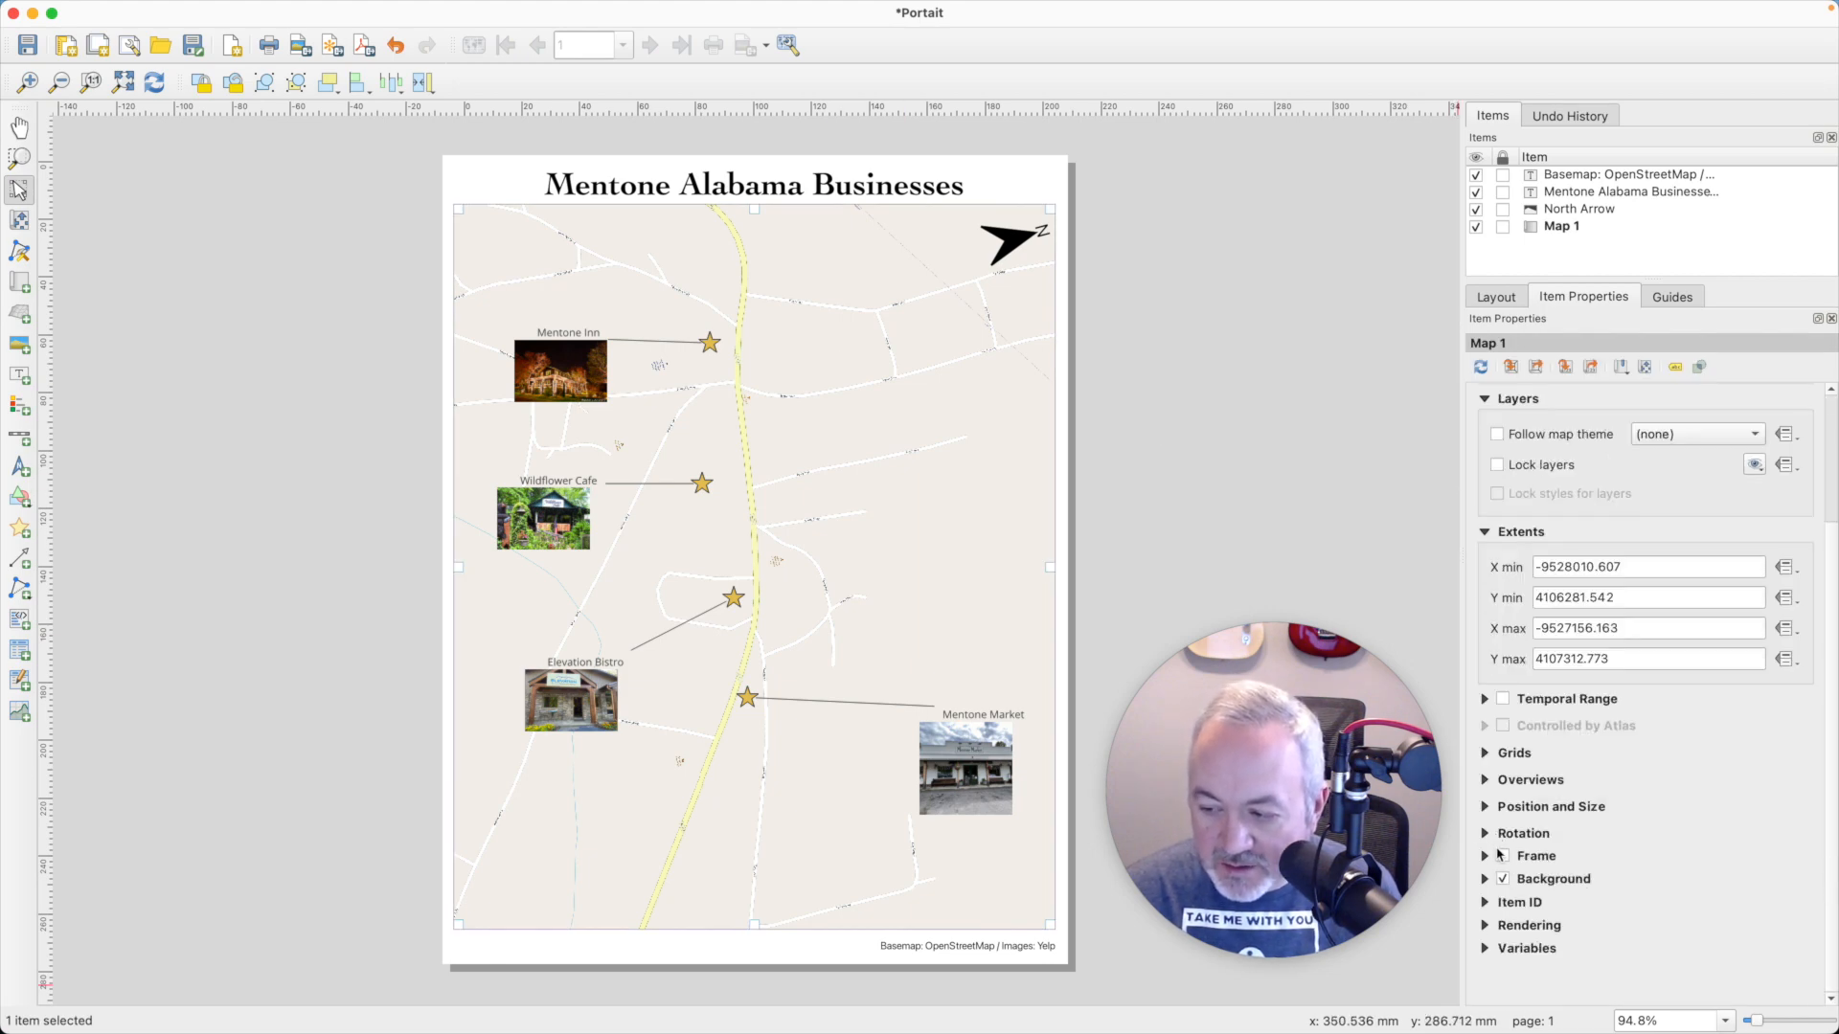
pyautogui.click(1502, 856)
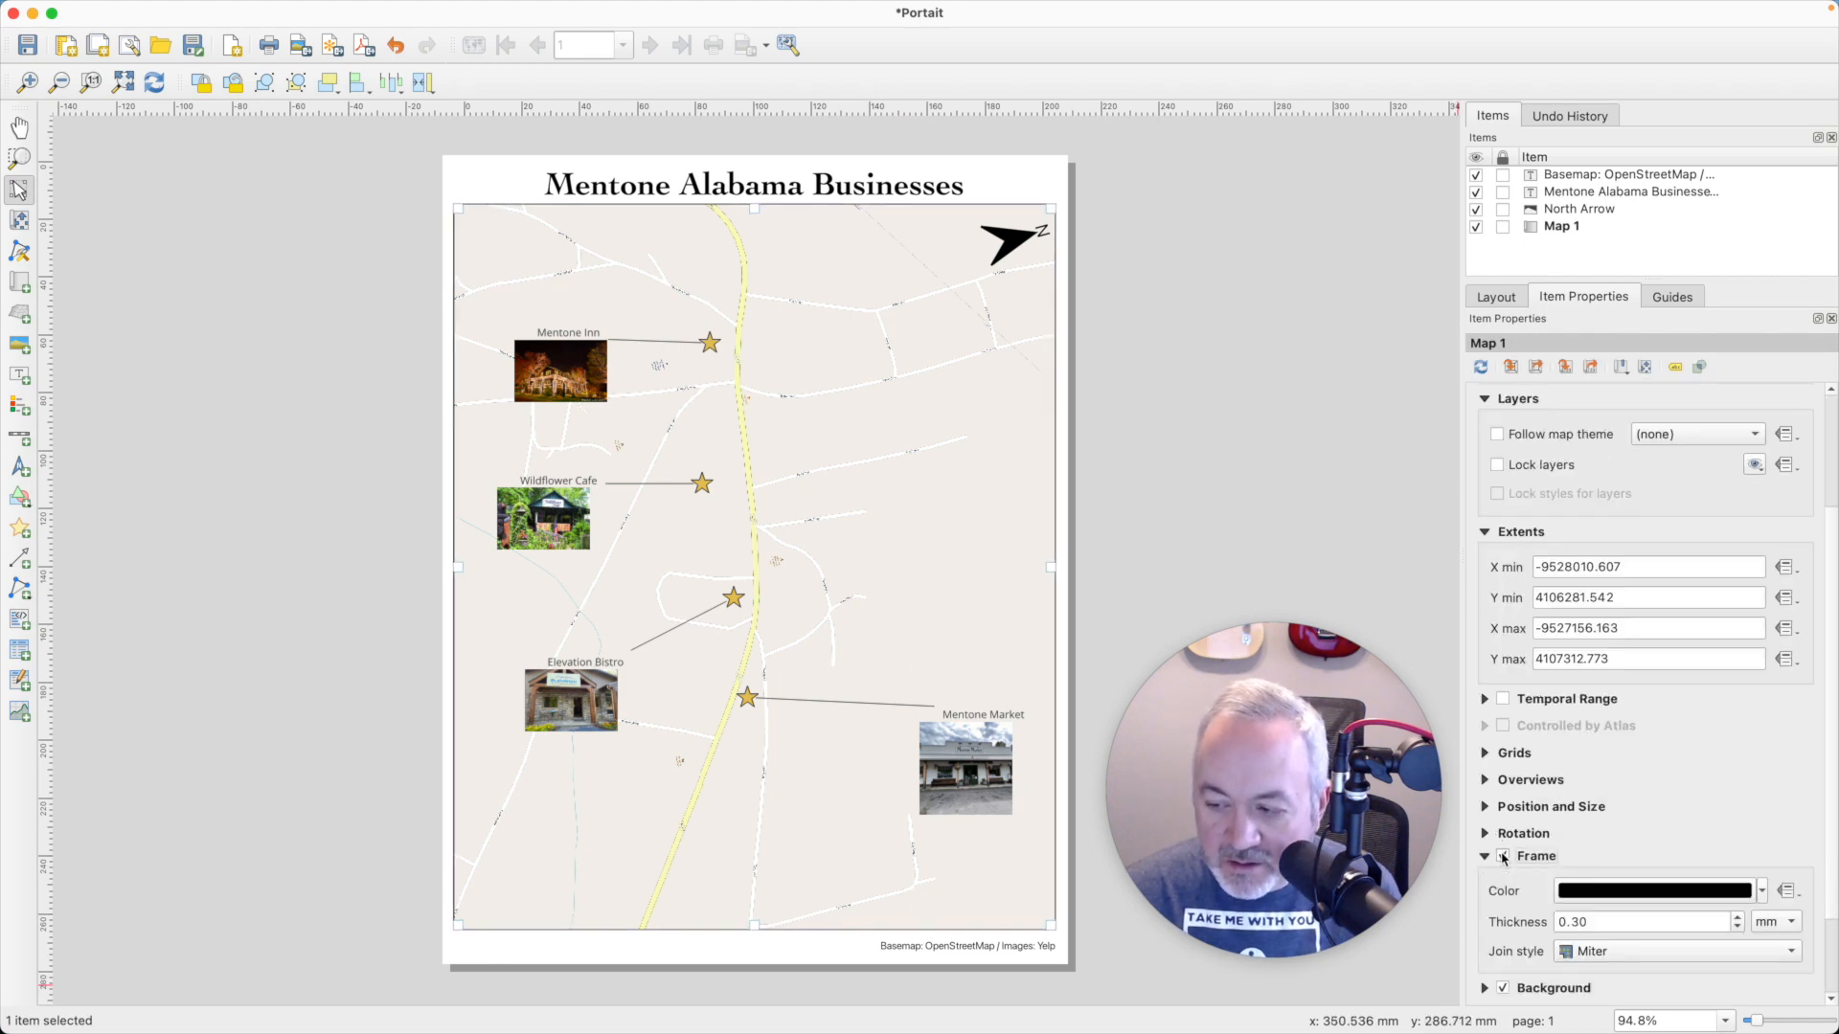
pyautogui.click(1228, 514)
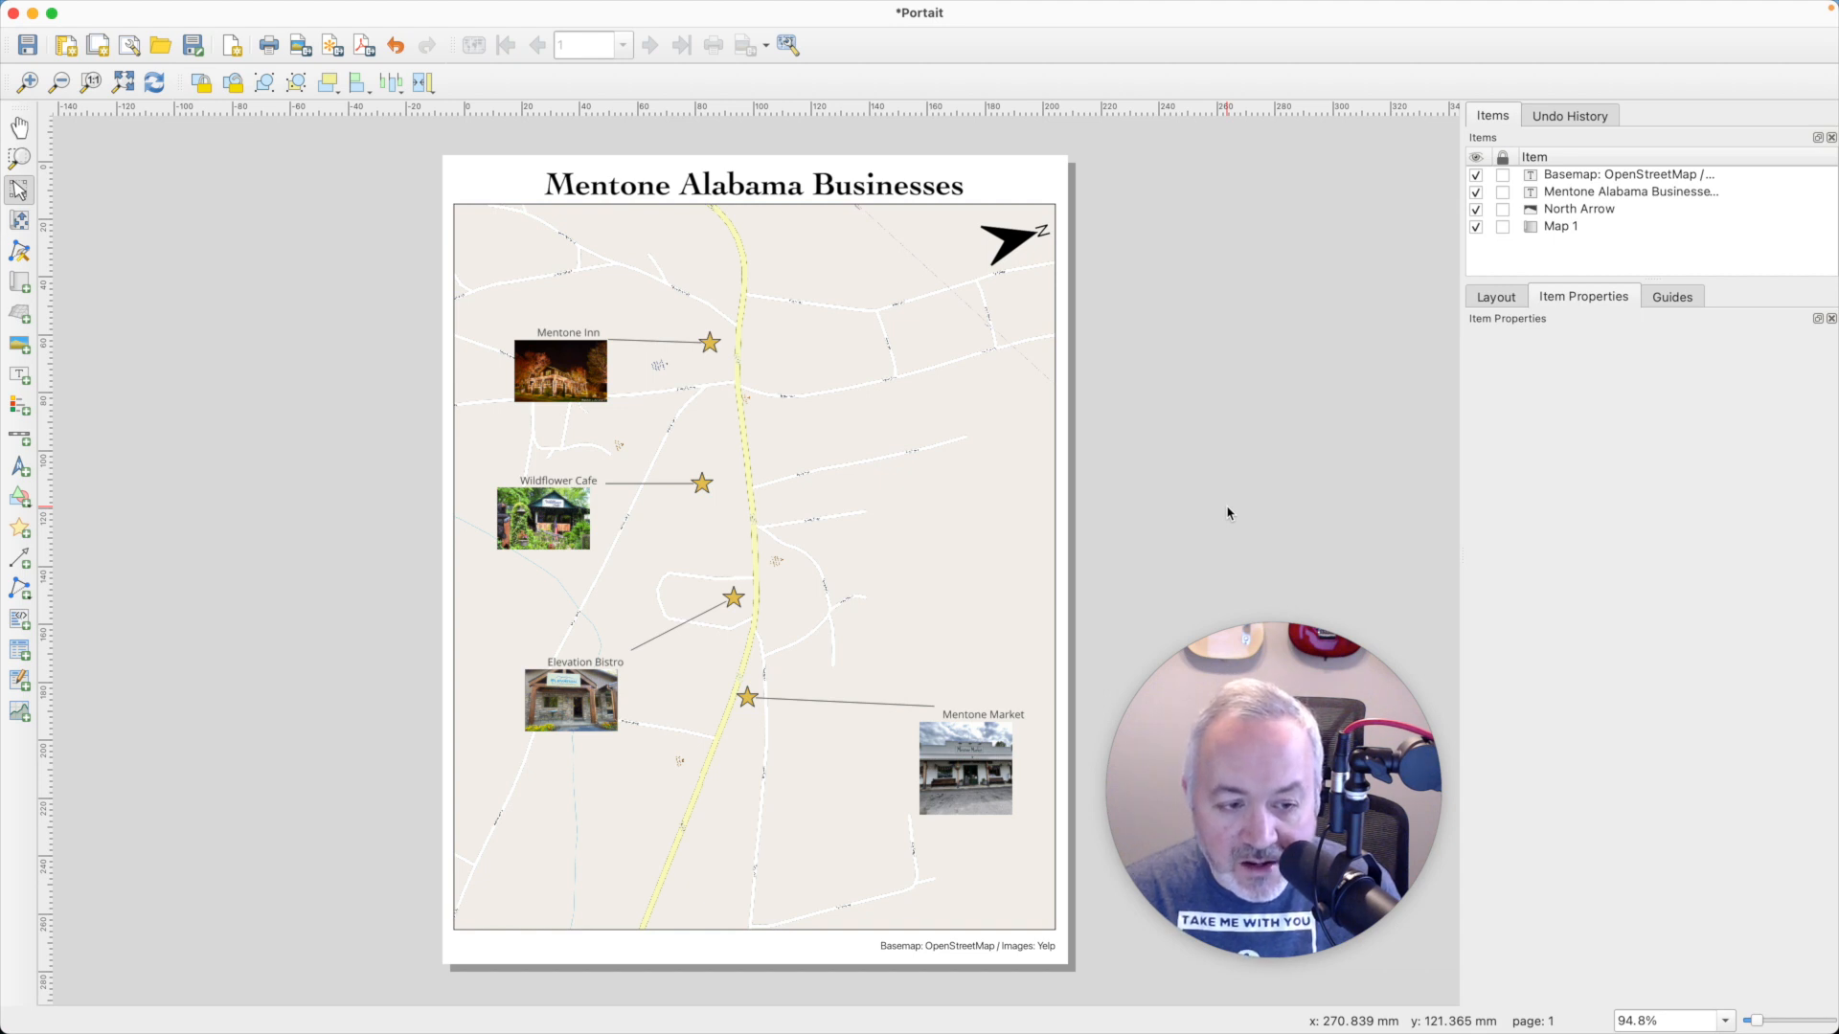